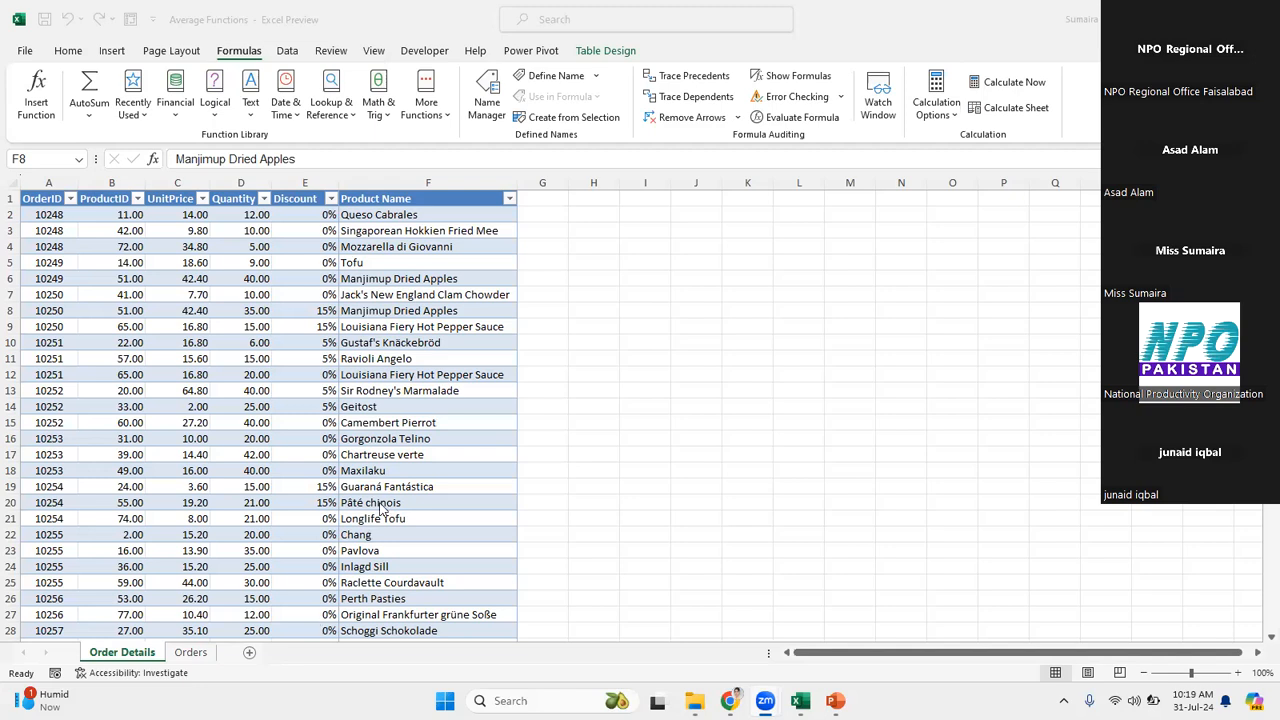
Add a calculated column in G2 beside Product Name that multiplies each row's Quantity by its UnitPrice.
{"action": "left_click", "coordinate": [537, 216]}
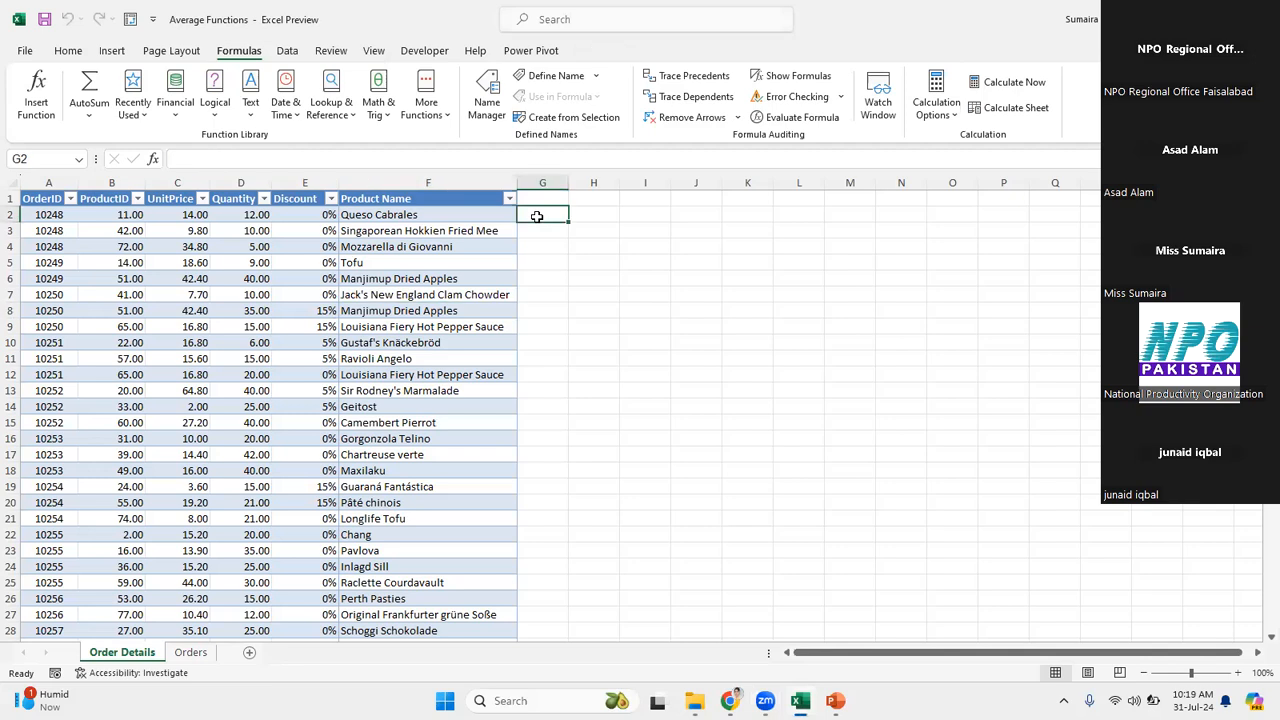
{"action": "type", "text": "="}
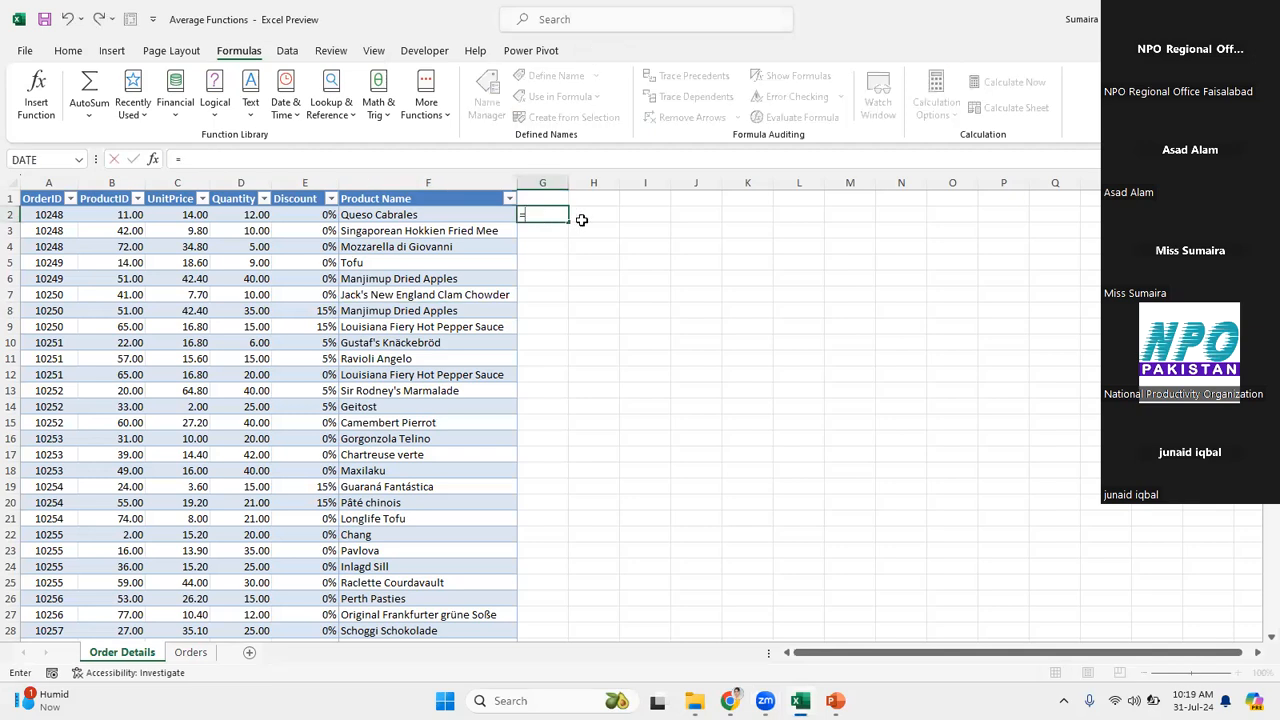
{"action": "left_click", "coordinate": [240, 214]}
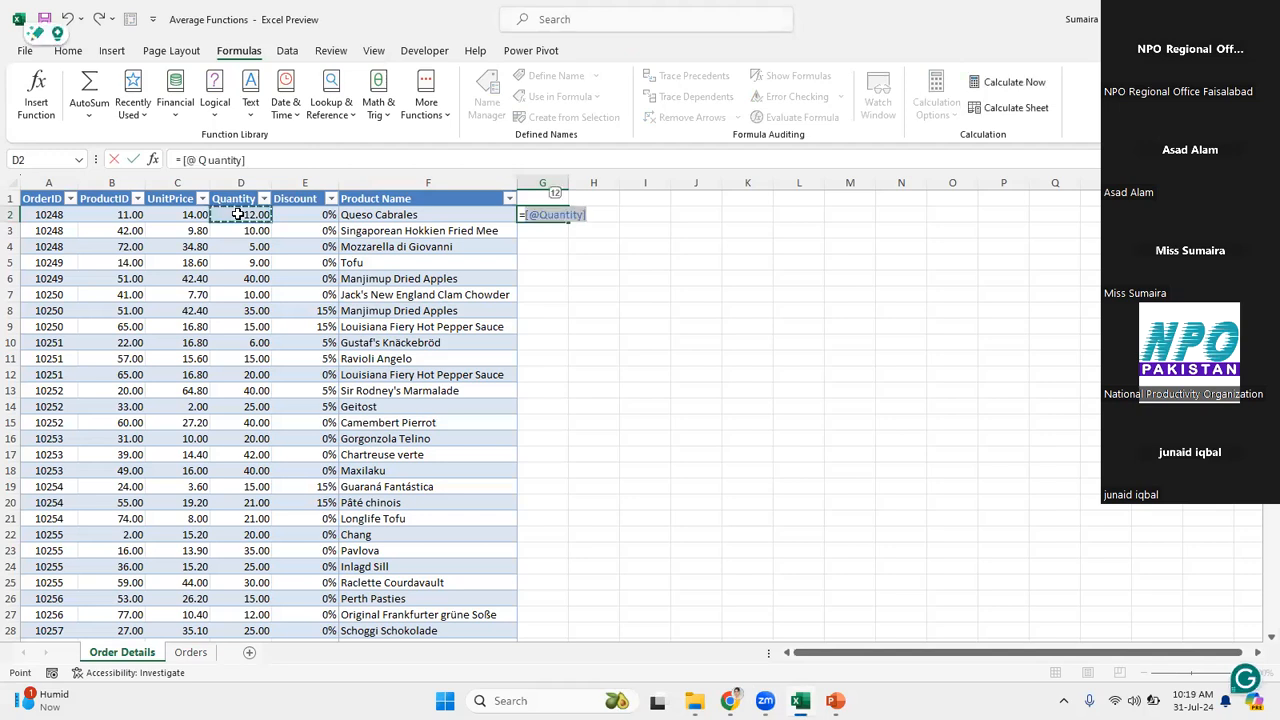
{"action": "type", "text": "*"}
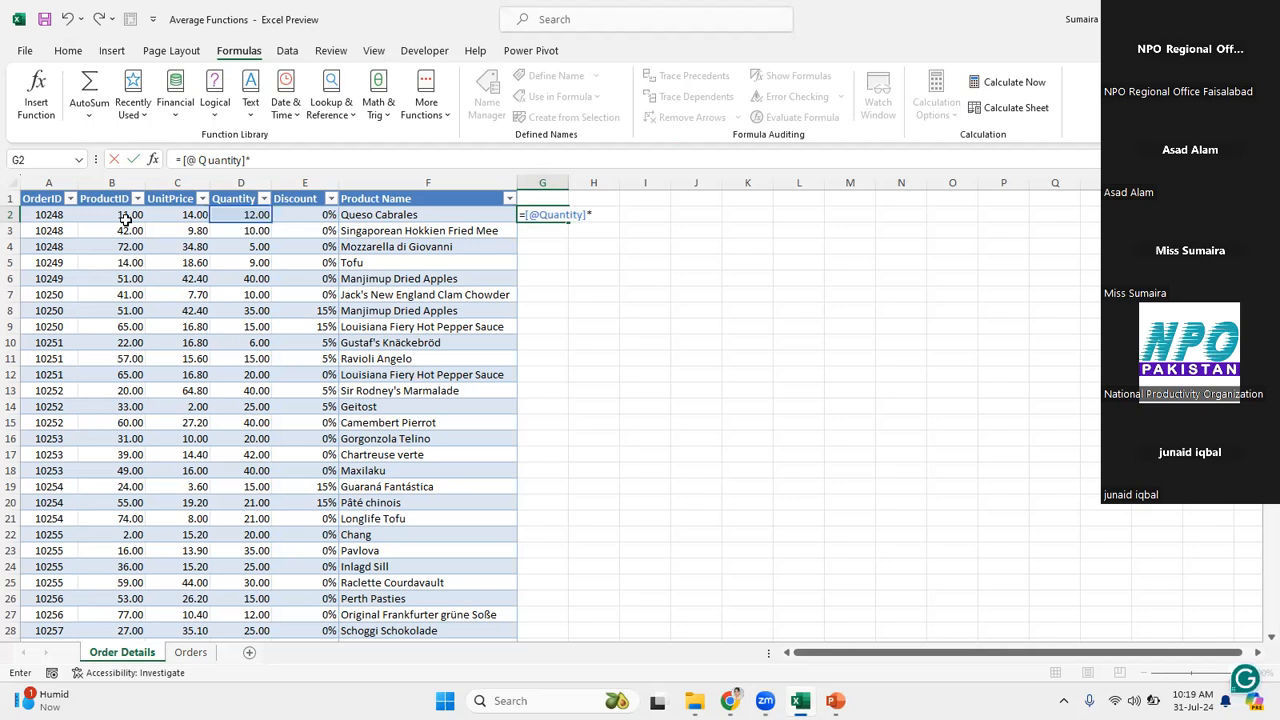
{"action": "left_click", "coordinate": [177, 213]}
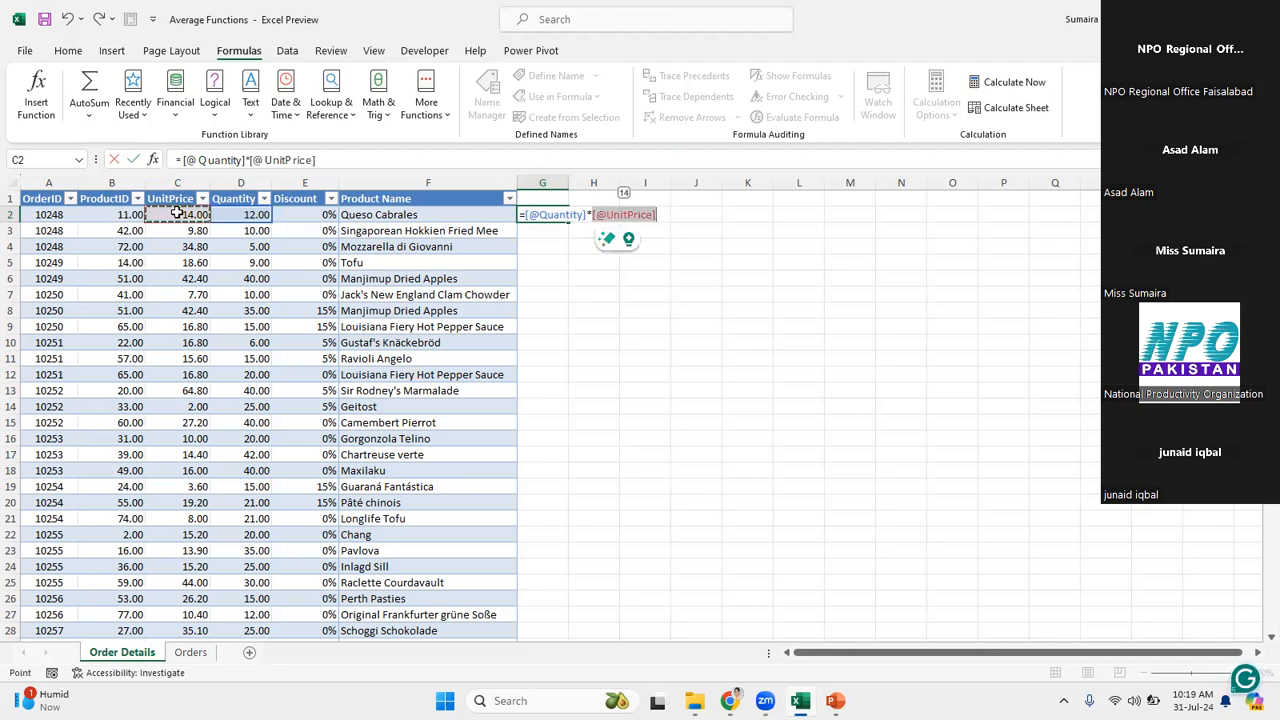
{"action": "key", "text": "Return"}
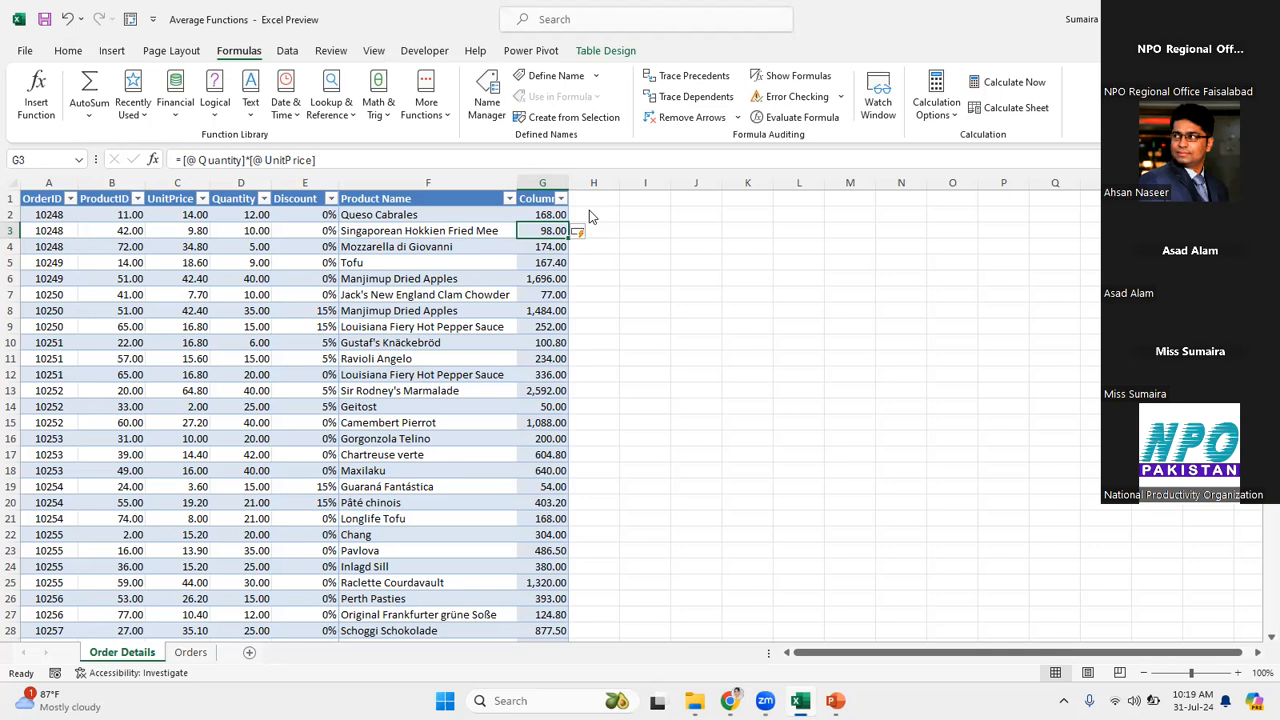
Total the new calculated column with a SUM formula in G2157, directly below the last table row.
{"action": "scroll", "coordinate": [555, 199], "scroll_direction": "down", "scroll_amount": 13}
{"action": "scroll", "coordinate": [555, 199], "scroll_direction": "up", "scroll_amount": 13}
{"action": "key", "text": "Up"}
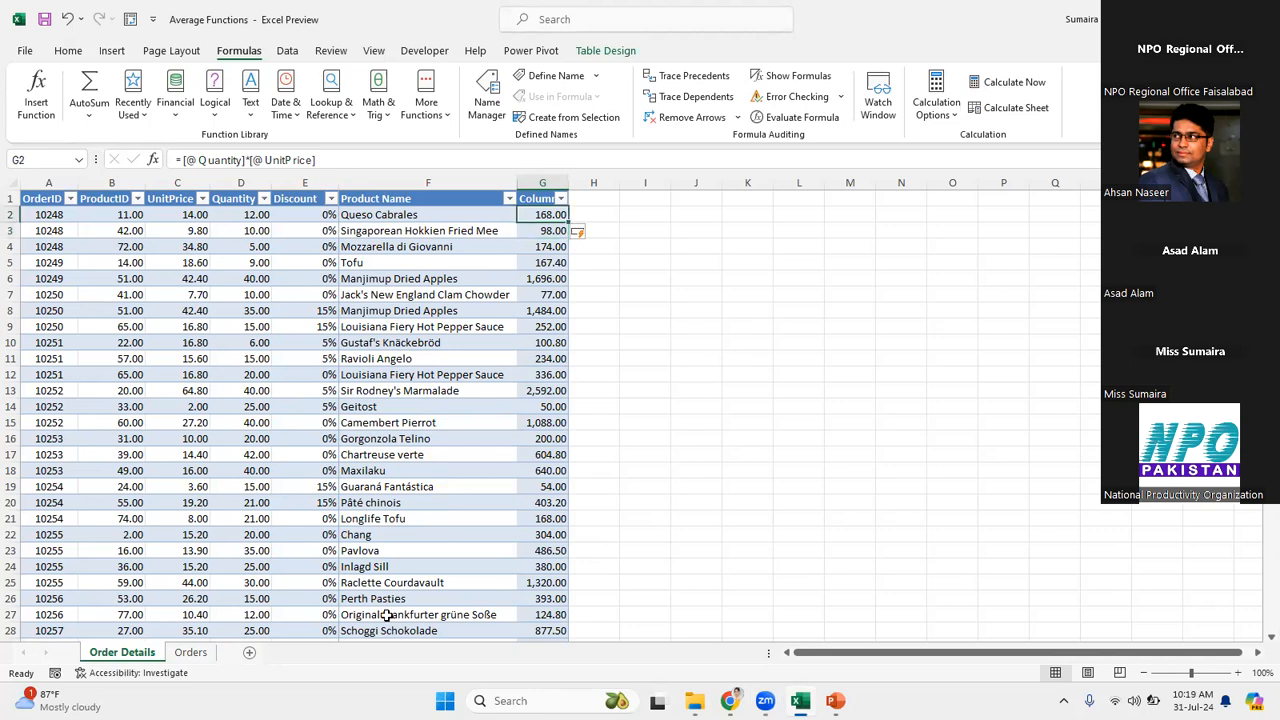
{"action": "scroll", "coordinate": [386, 615], "scroll_direction": "down", "scroll_amount": 3}
{"action": "scroll", "coordinate": [386, 615], "scroll_direction": "down", "scroll_amount": 20}
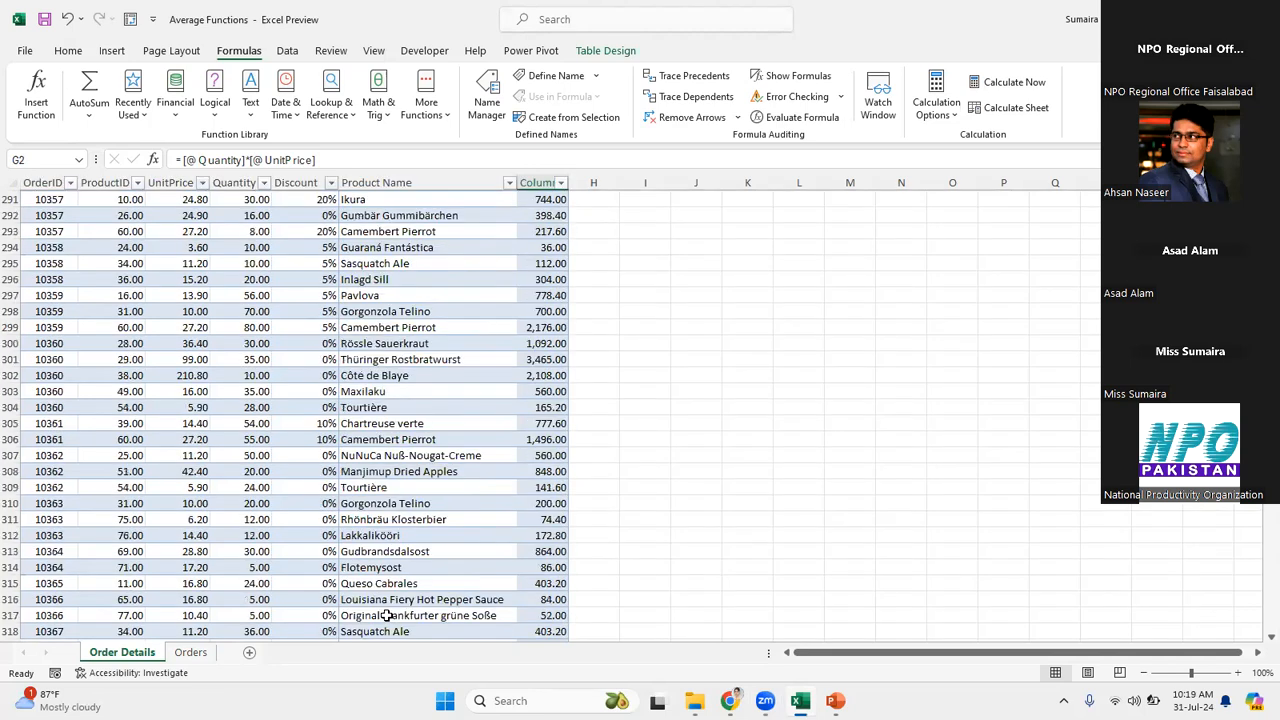
{"action": "scroll", "coordinate": [386, 615], "scroll_direction": "down", "scroll_amount": 20}
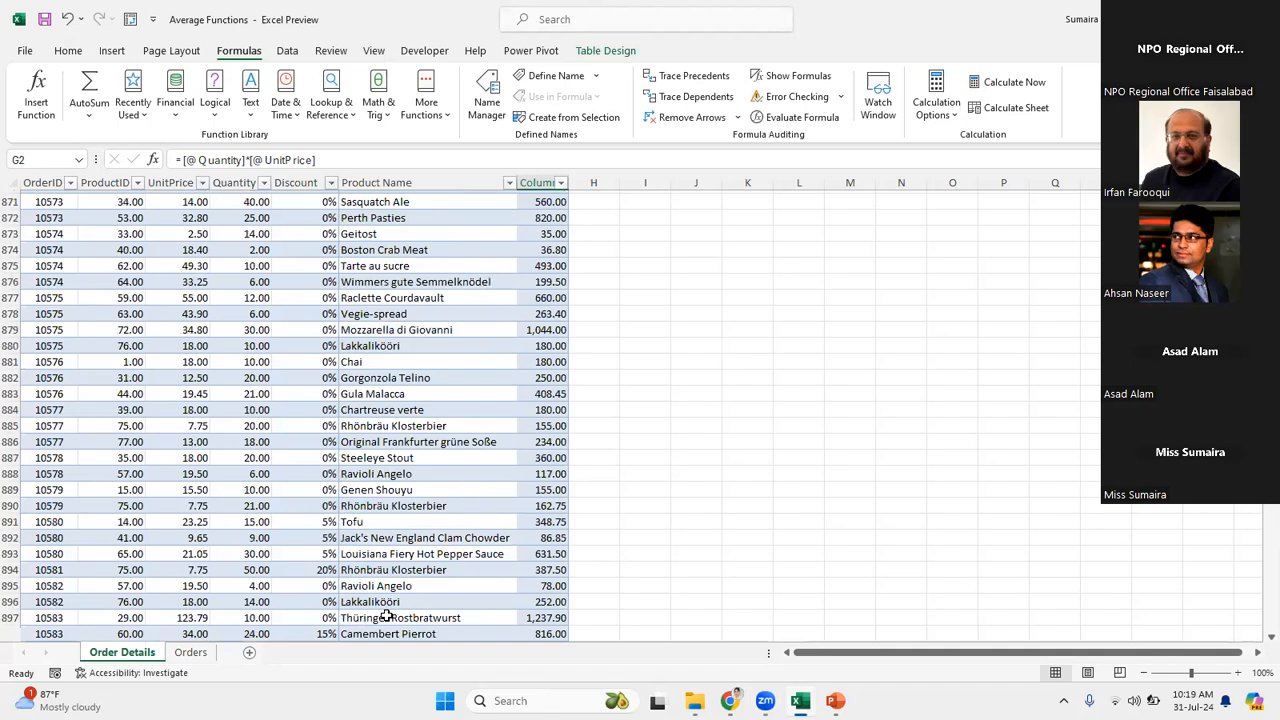
{"action": "scroll", "coordinate": [386, 617], "scroll_direction": "down", "scroll_amount": 20}
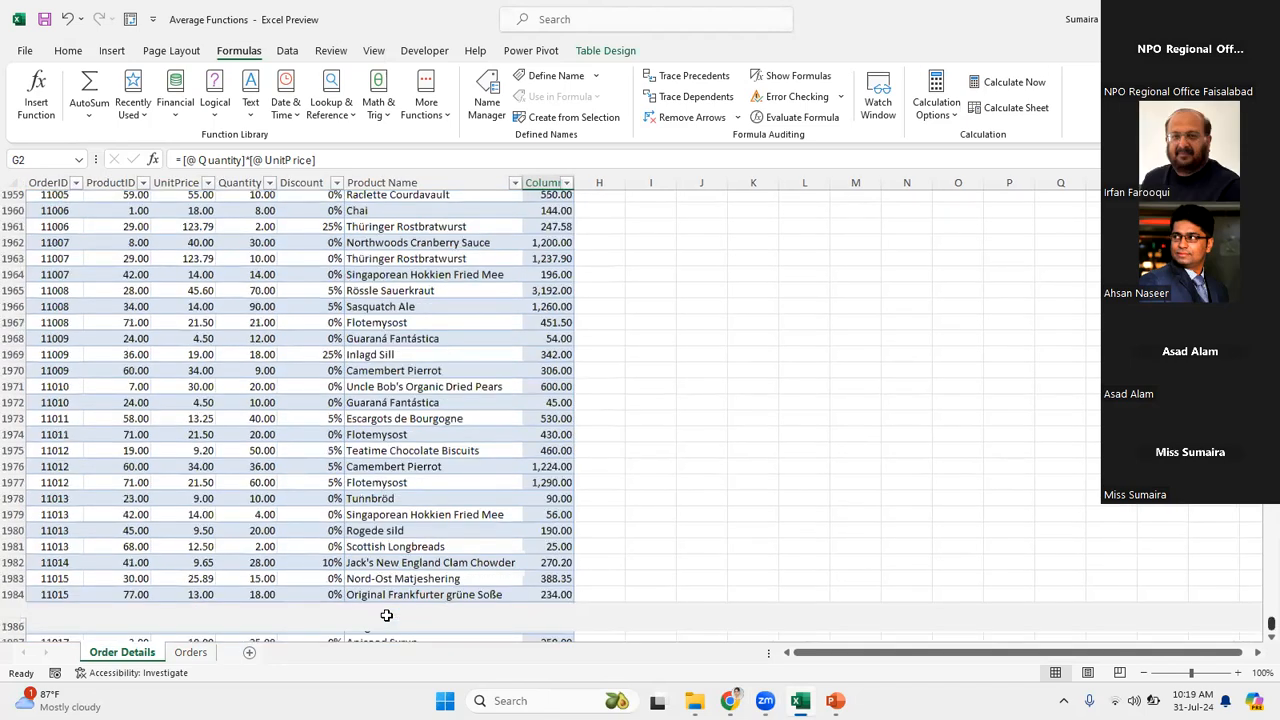
{"action": "scroll", "coordinate": [386, 615], "scroll_direction": "down", "scroll_amount": 20}
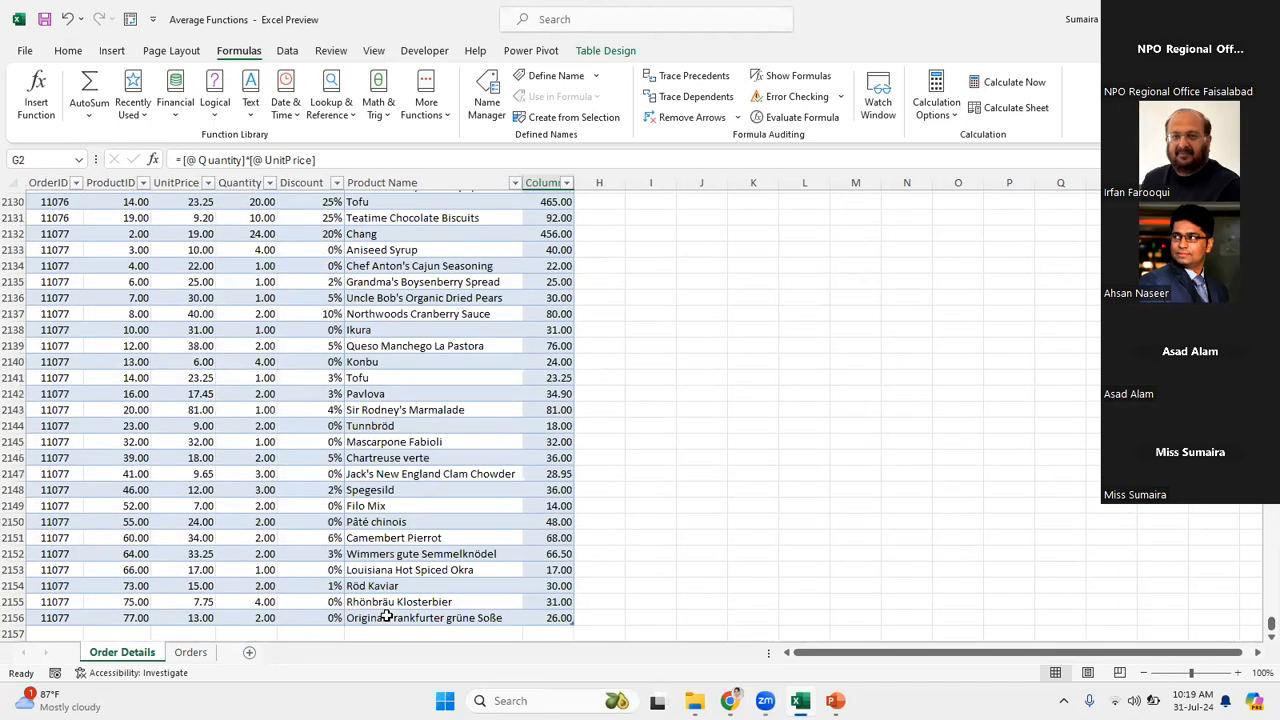
{"action": "key", "text": "ctrl+Down"}
{"action": "key", "text": "Down"}
{"action": "type", "text": "="}
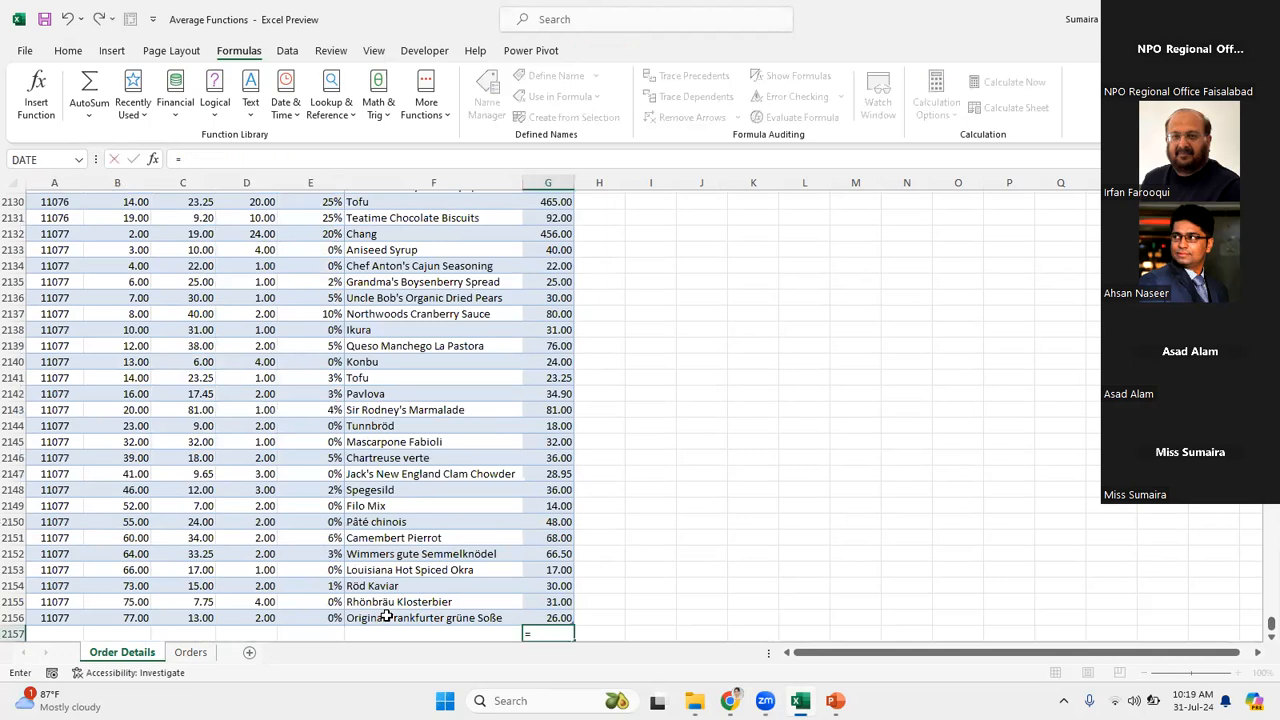
{"action": "type", "text": "sum"}
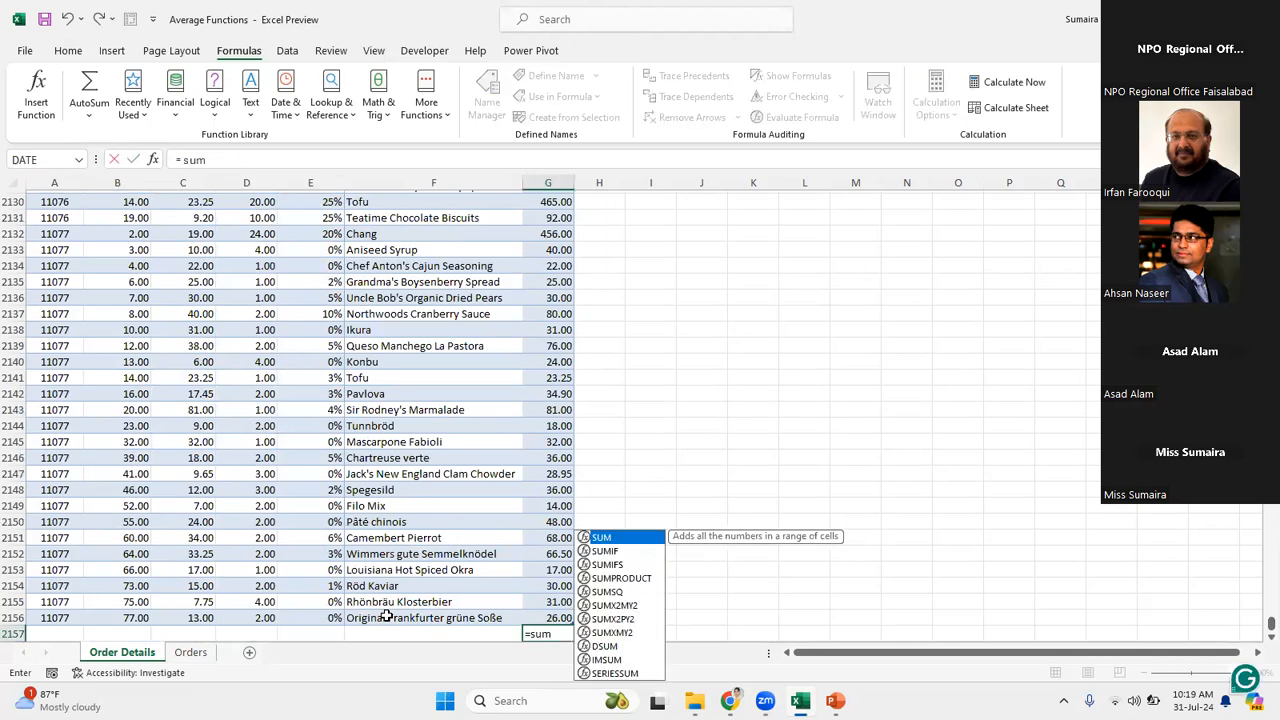
{"action": "key", "text": "Tab"}
{"action": "scroll", "coordinate": [386, 615], "scroll_direction": "up", "scroll_amount": 20}
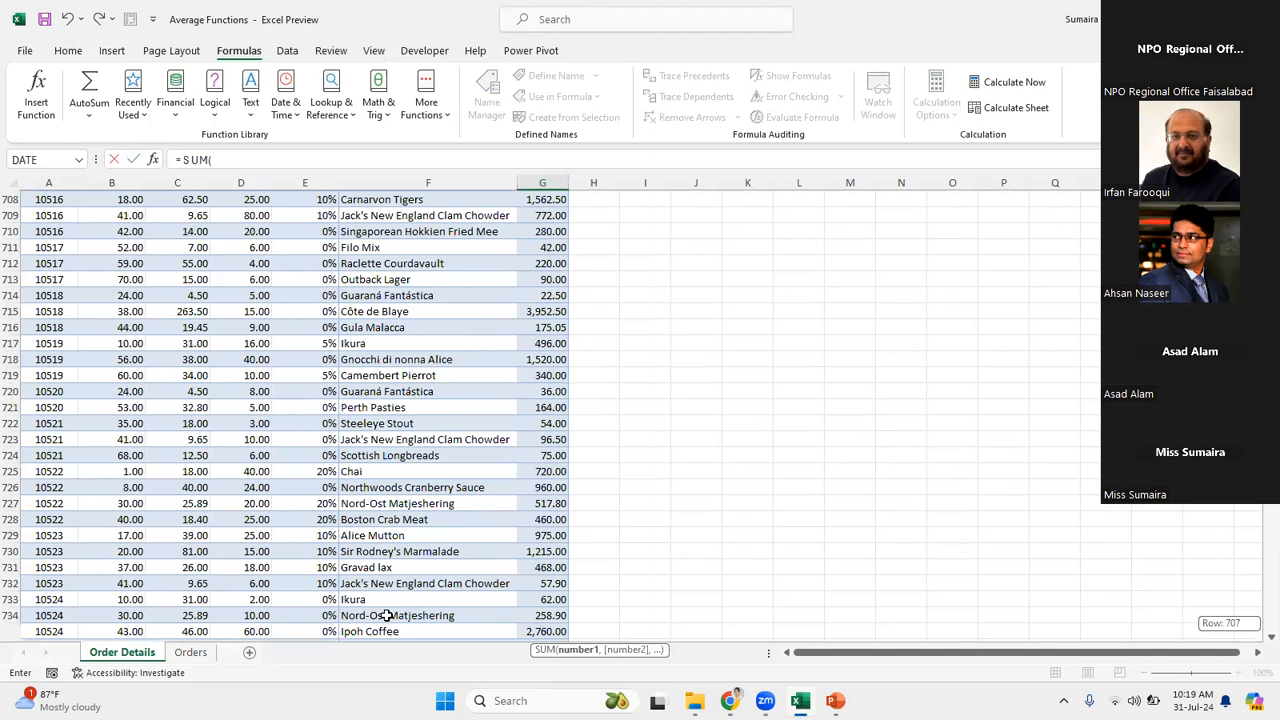
{"action": "scroll", "coordinate": [386, 615], "scroll_direction": "up", "scroll_amount": 20}
{"action": "left_click", "coordinate": [542, 215]}
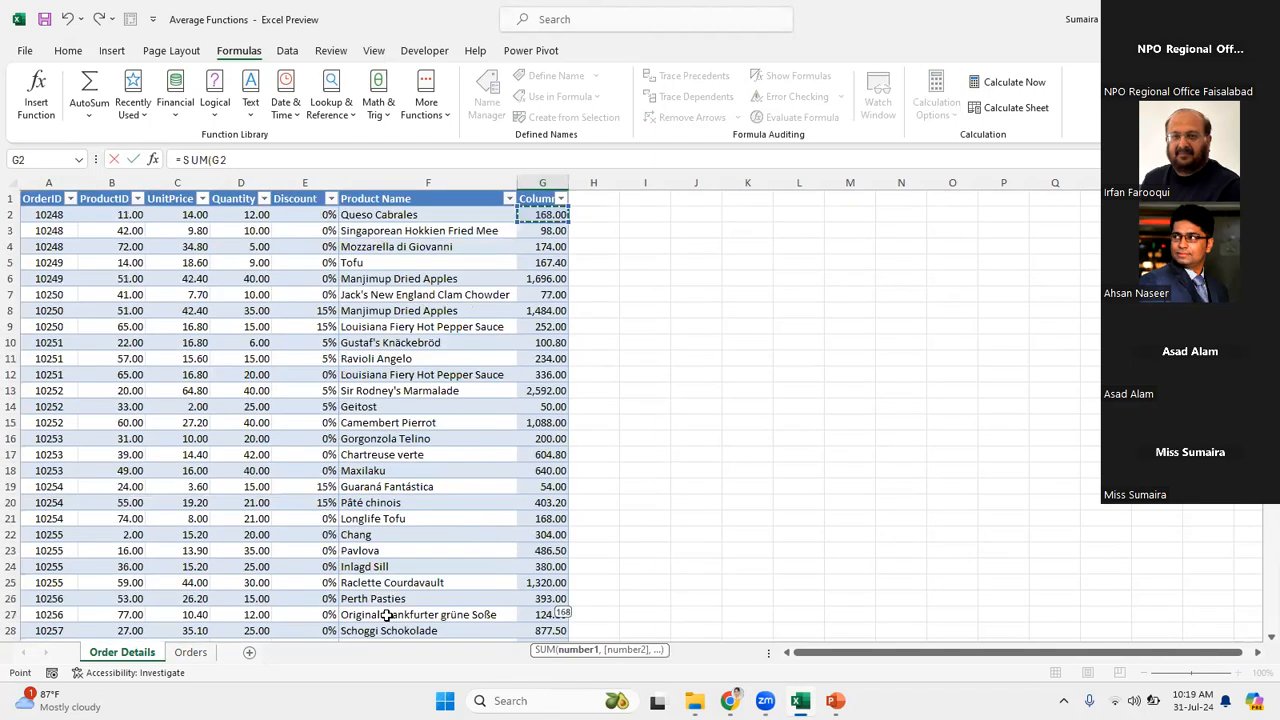
{"action": "key", "text": "ctrl+shift+Down"}
{"action": "key", "text": "Return"}
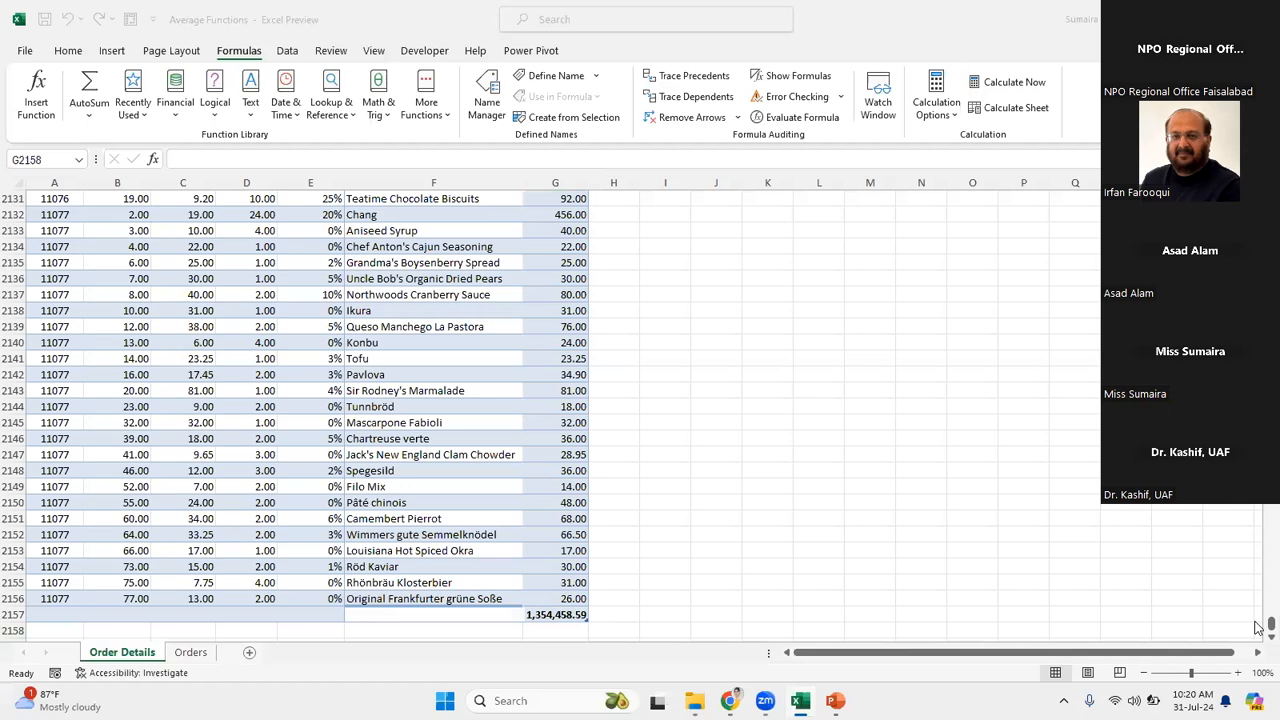
Inspect the formulas in G2157 and G2, and view the DAX Calculation Types slide in PowerPoint before returning to the Excel workbook.
{"action": "key", "text": "Up"}
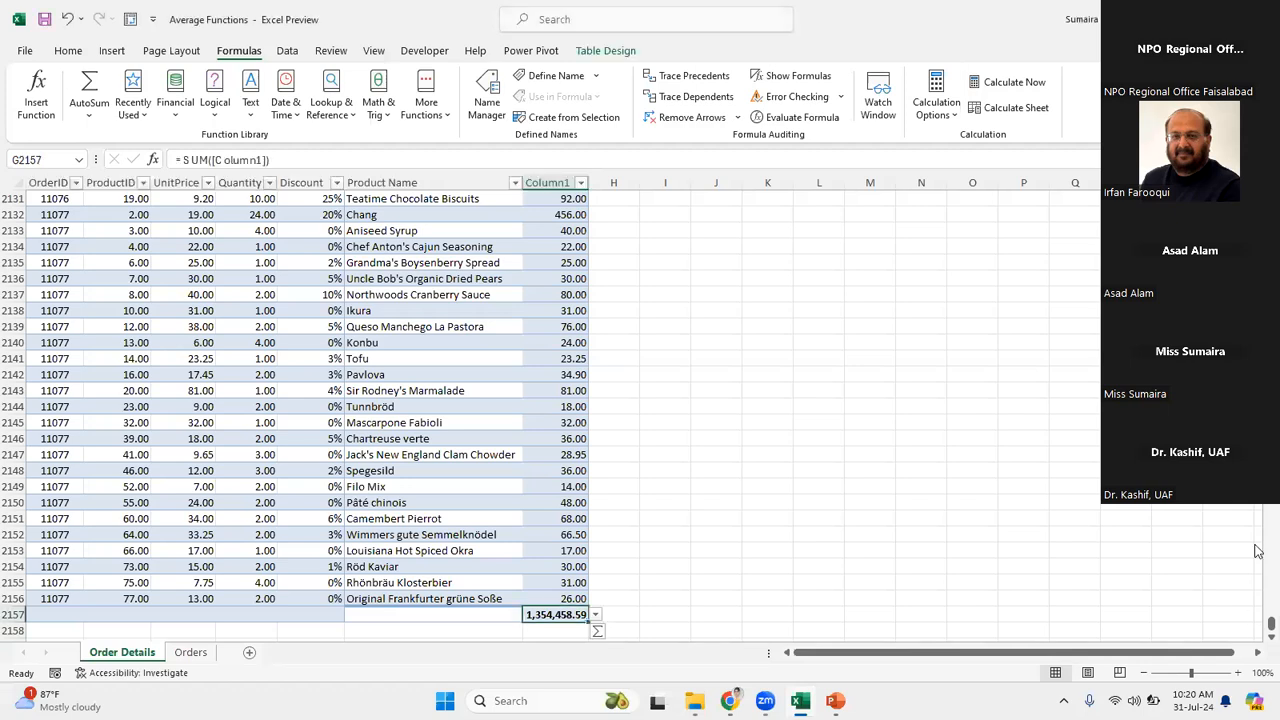
{"action": "mouse_move", "coordinate": [1271, 621]}
{"action": "left_mouse_down"}
{"action": "mouse_move", "coordinate": [1271, 547]}
{"action": "mouse_move", "coordinate": [1258, 531]}
{"action": "mouse_move", "coordinate": [1255, 637]}
{"action": "left_mouse_up"}
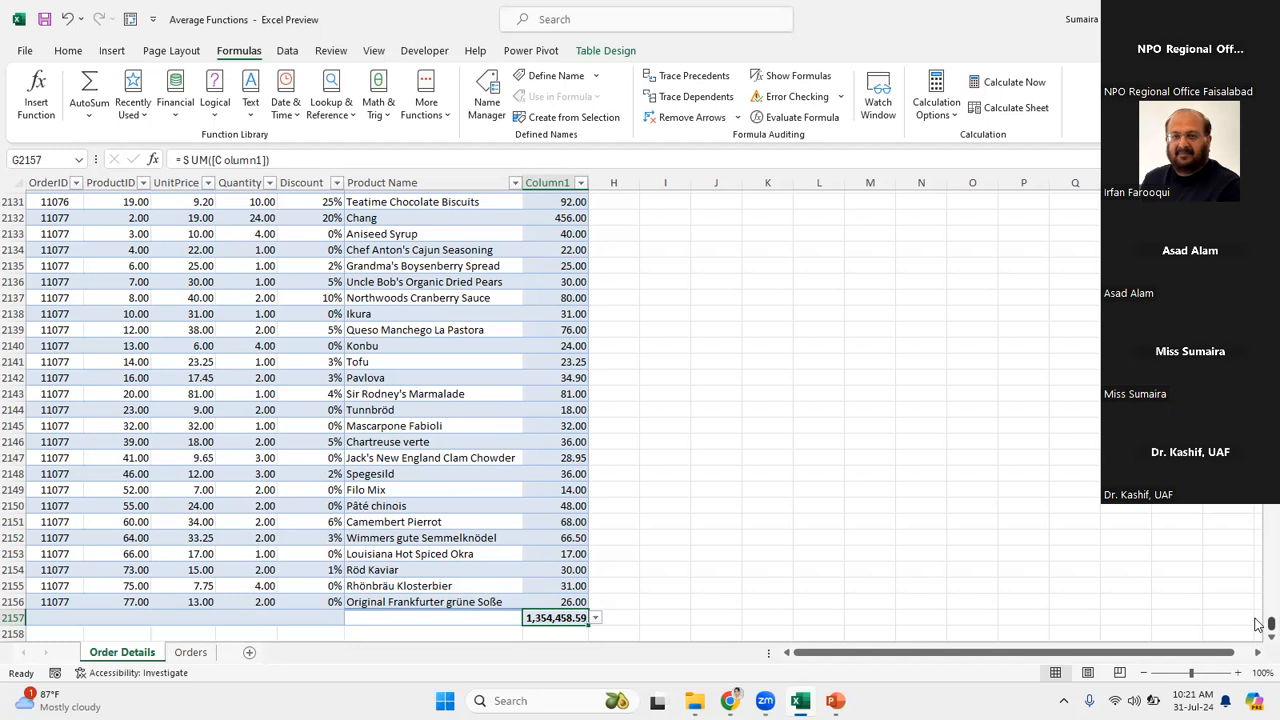
{"action": "left_click_drag", "start_coordinate": [1268, 624], "coordinate": [1268, 550]}
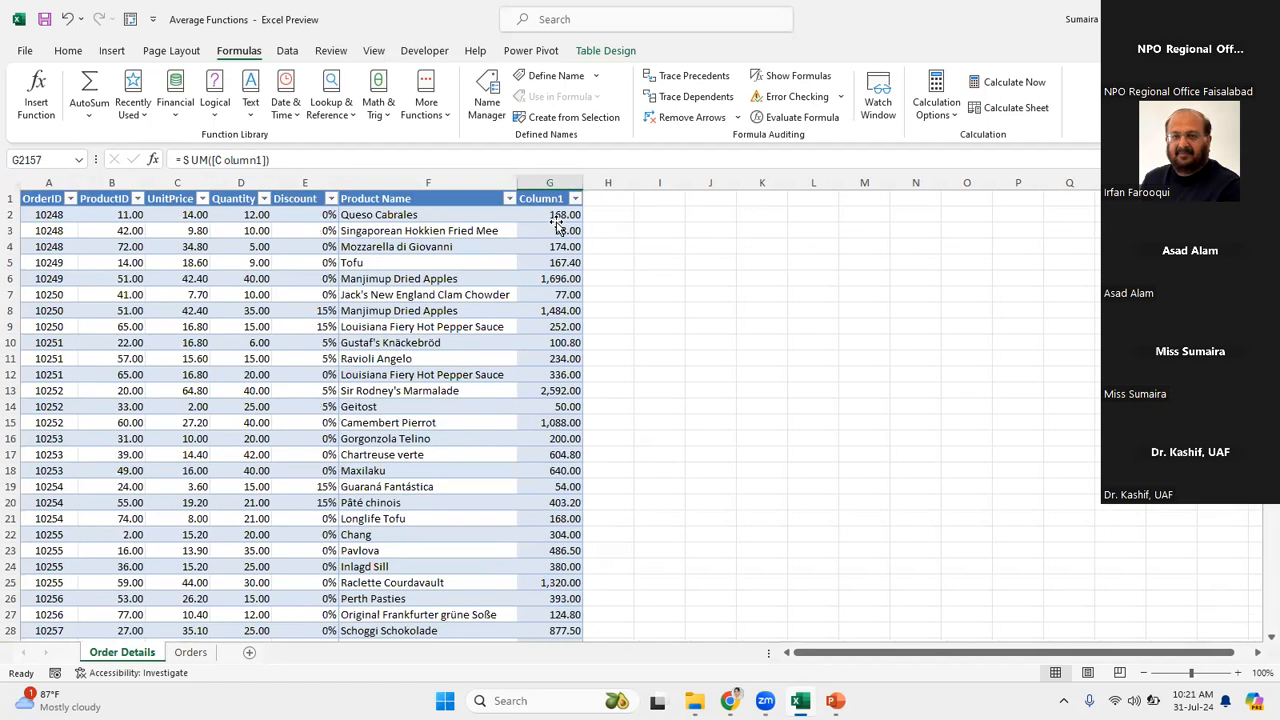
{"action": "left_click", "coordinate": [556, 219]}
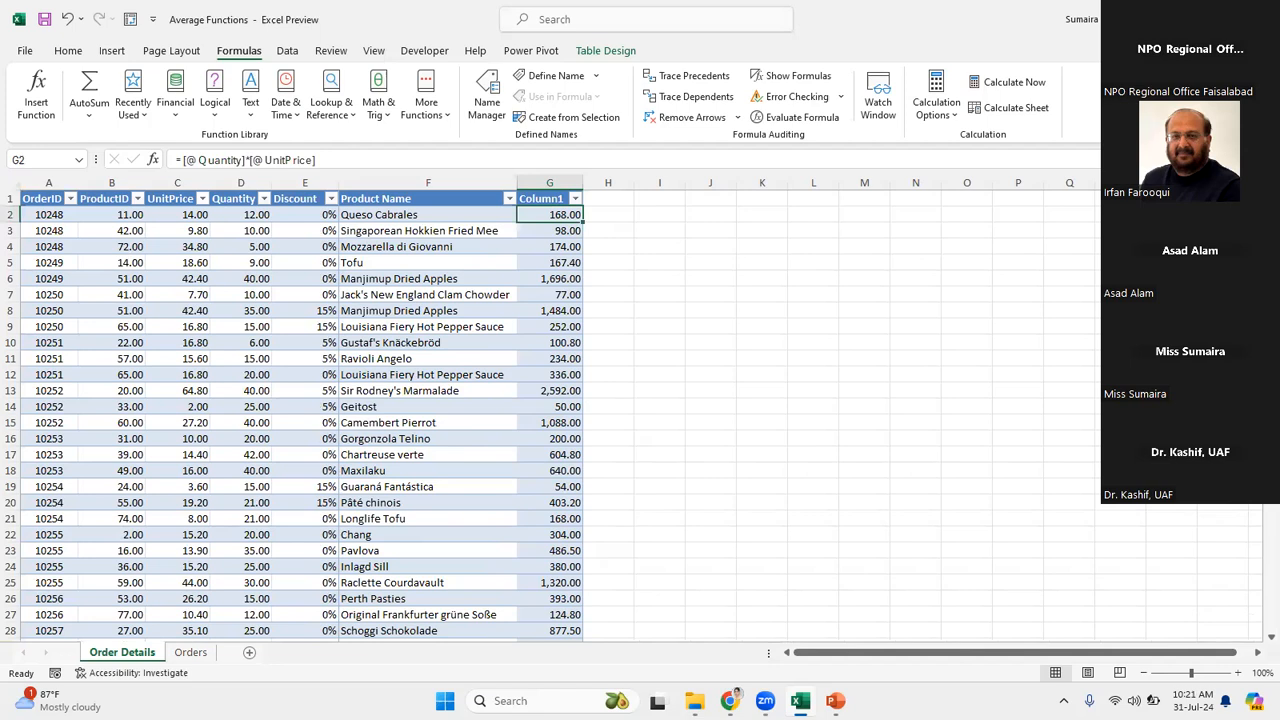
{"action": "key", "text": "alt+Tab"}
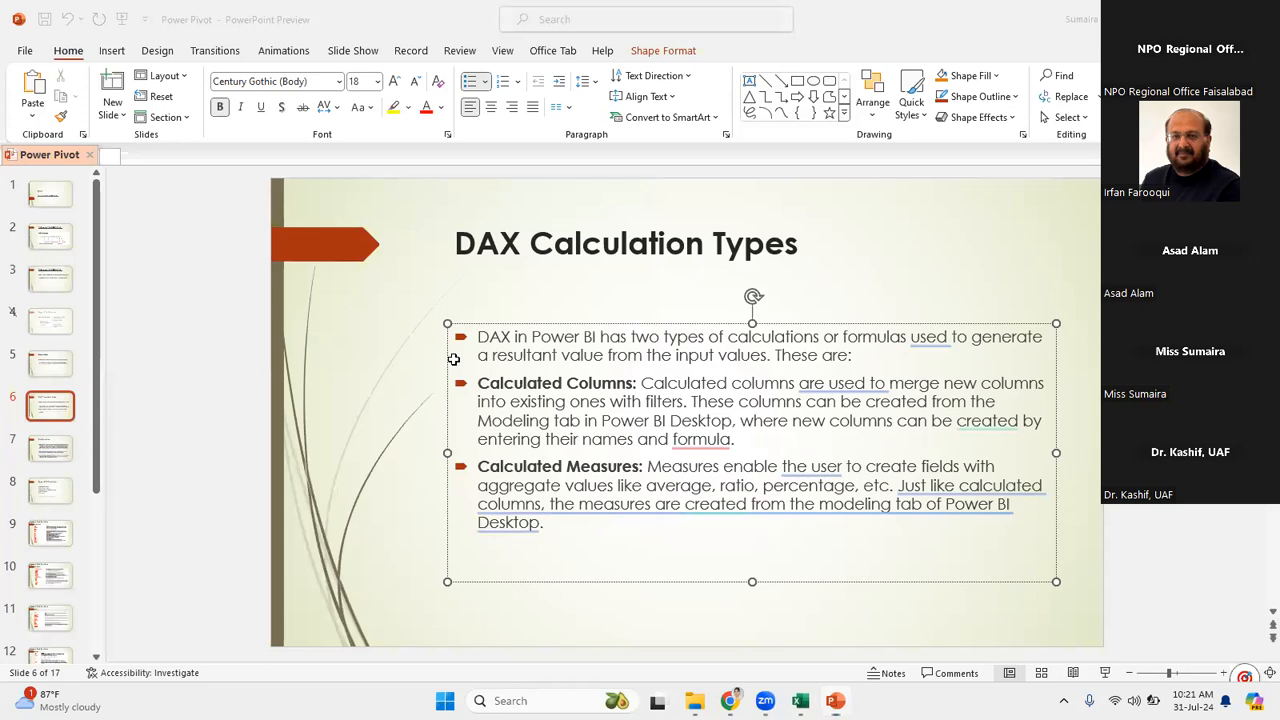
{"action": "key", "text": "alt+Tab"}
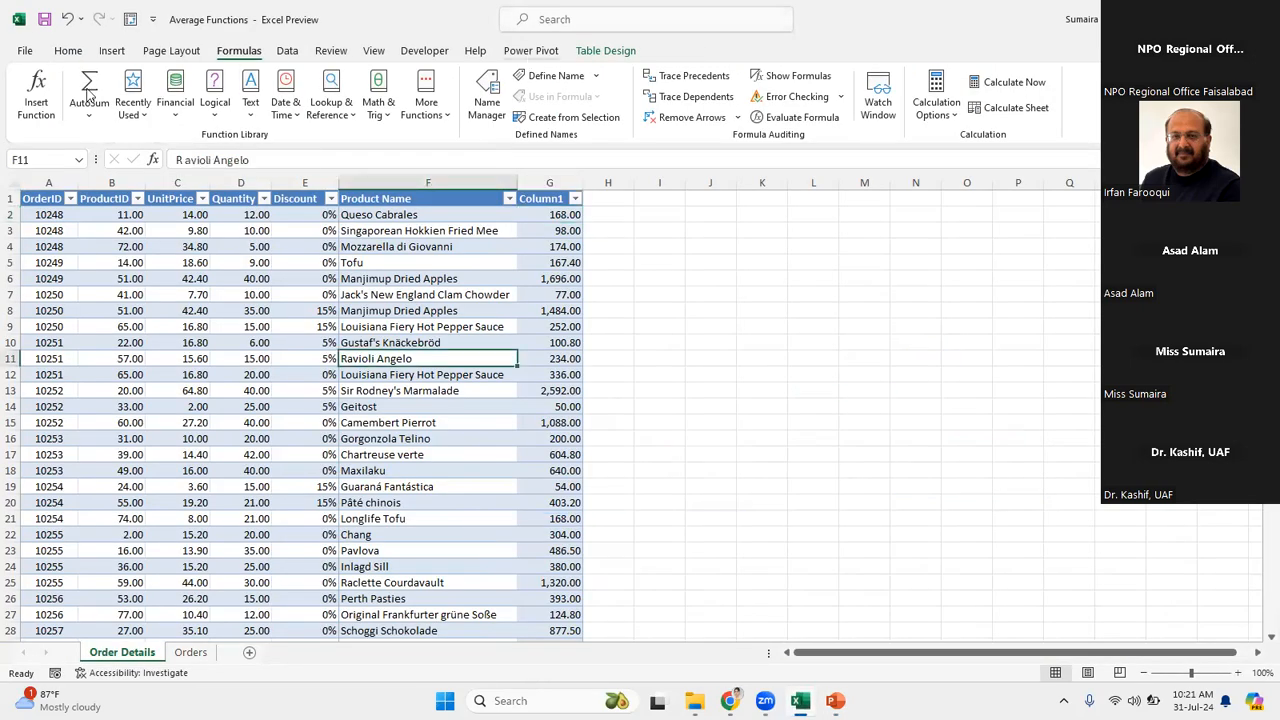
Open the Power Pivot data model and review the Orders and Orders_Detail tables, including the measures under Orders.
{"action": "left_click", "coordinate": [530, 52]}
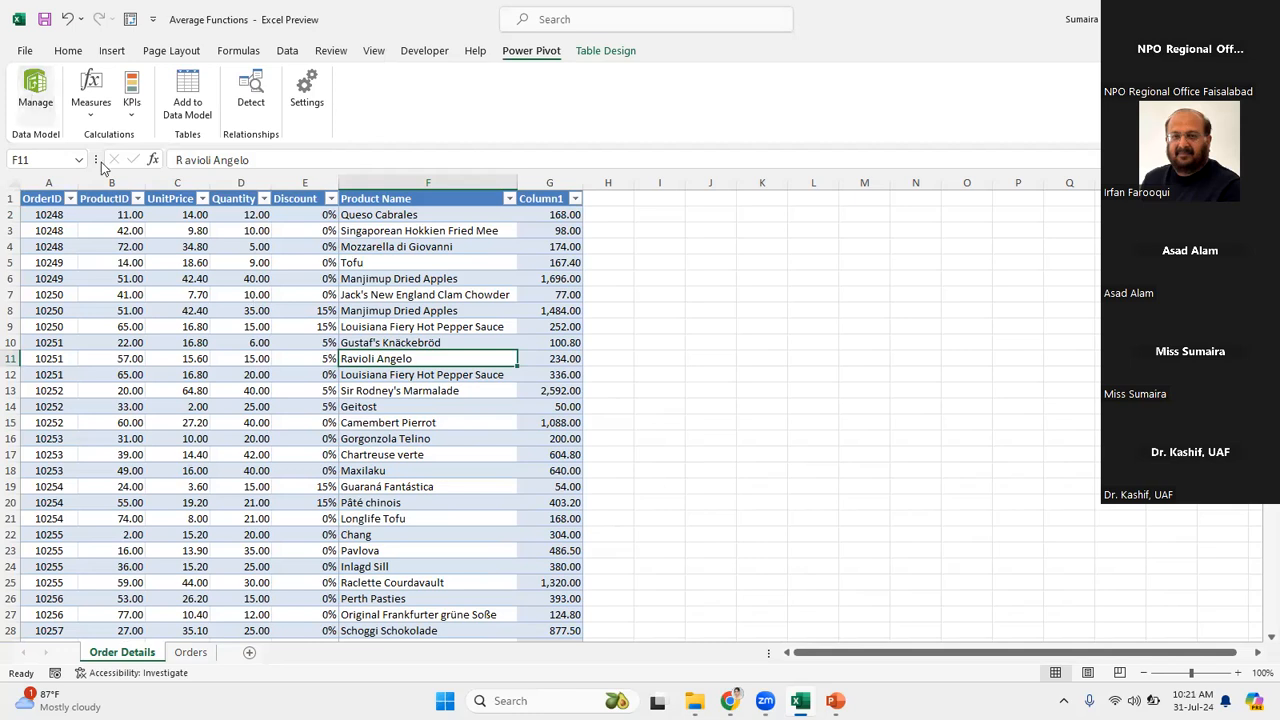
{"action": "left_click", "coordinate": [50, 124]}
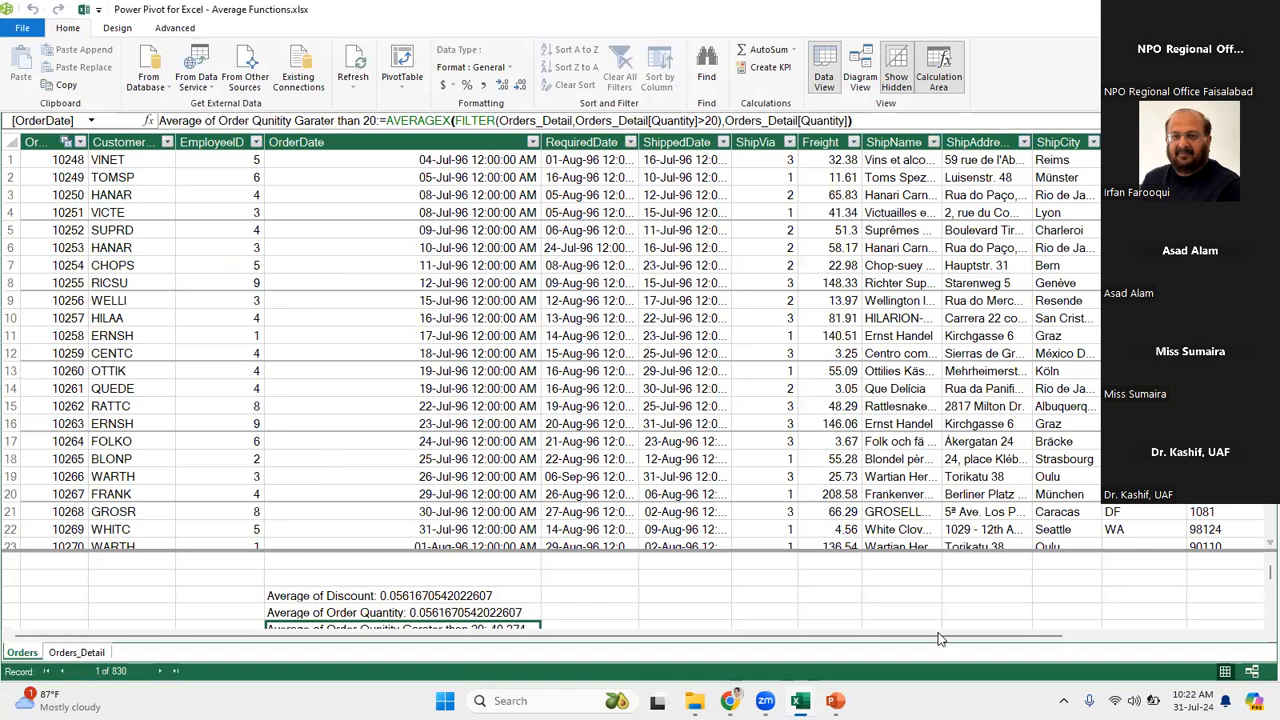
{"action": "left_click_drag", "start_coordinate": [941, 634], "coordinate": [1254, 632]}
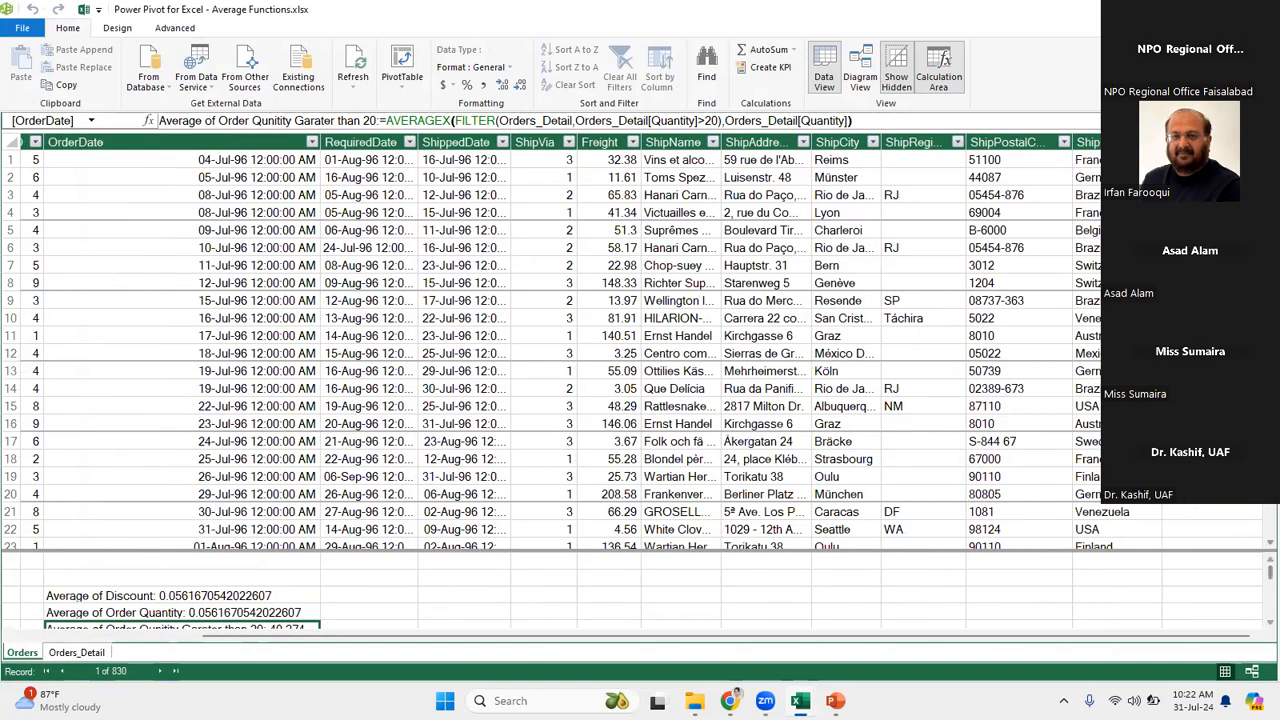
{"action": "left_click", "coordinate": [50, 653]}
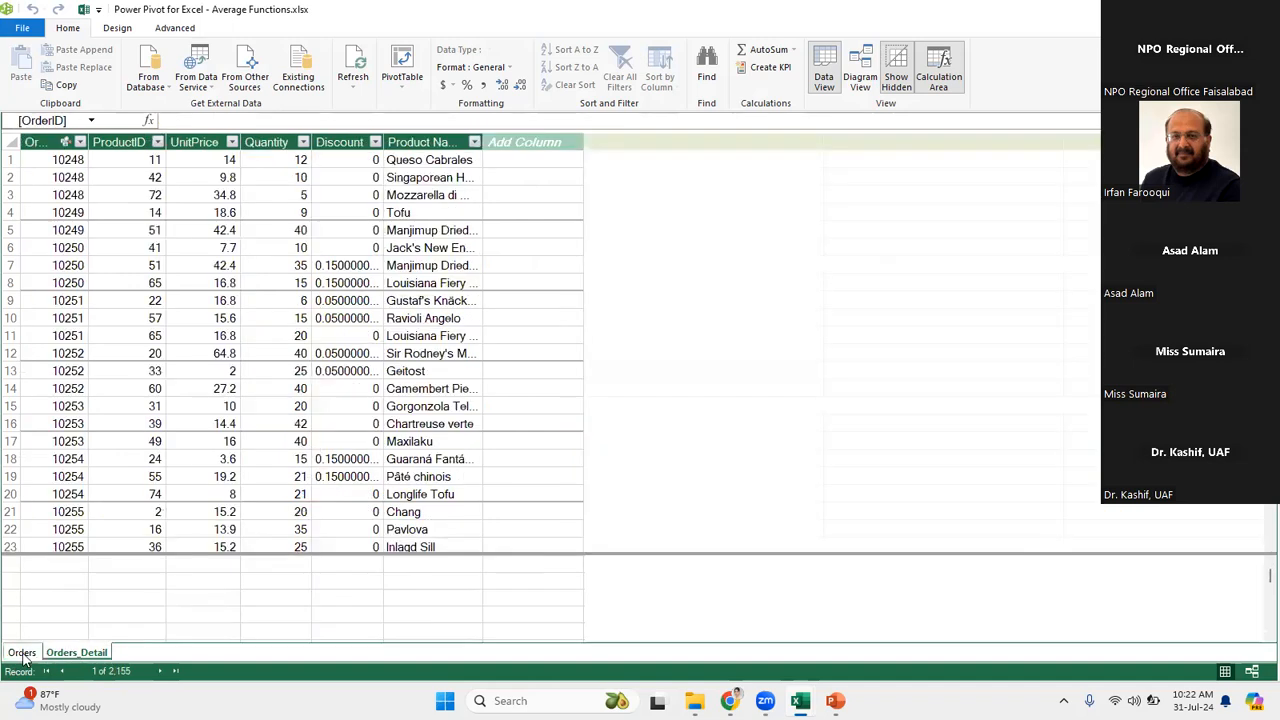
{"action": "left_click", "coordinate": [22, 653]}
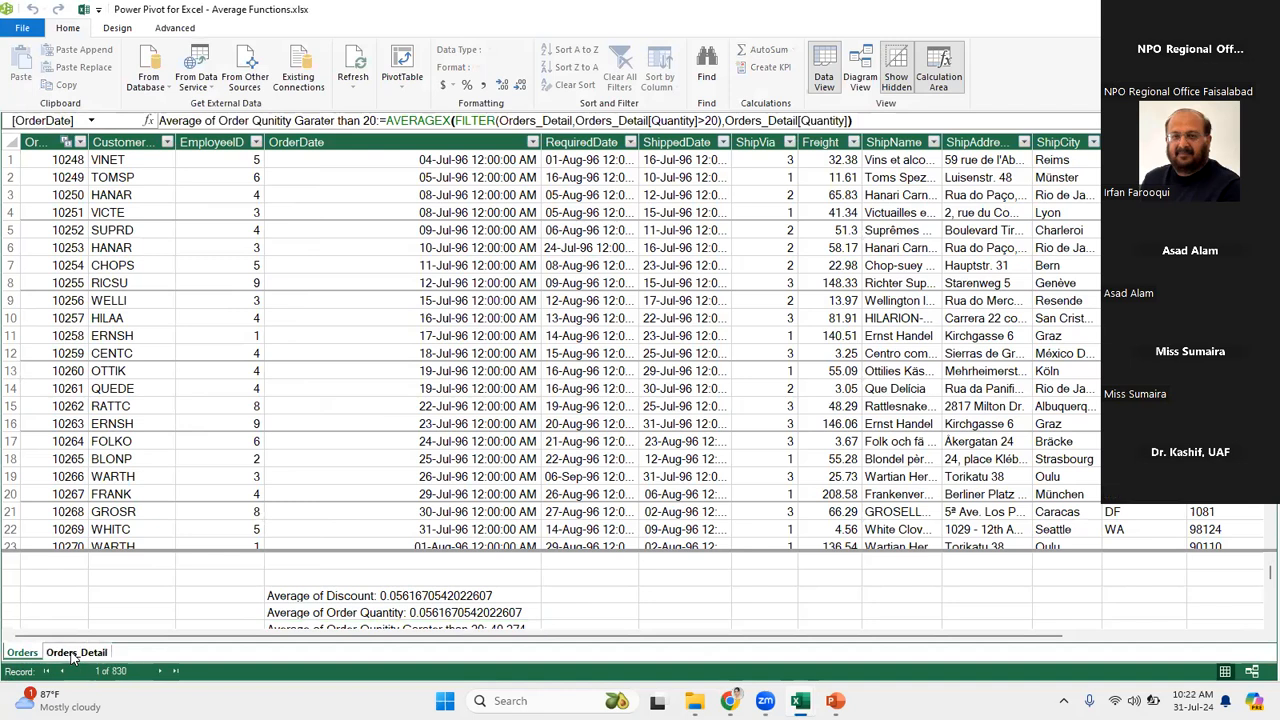
{"action": "left_click", "coordinate": [72, 653]}
{"action": "left_click", "coordinate": [22, 653]}
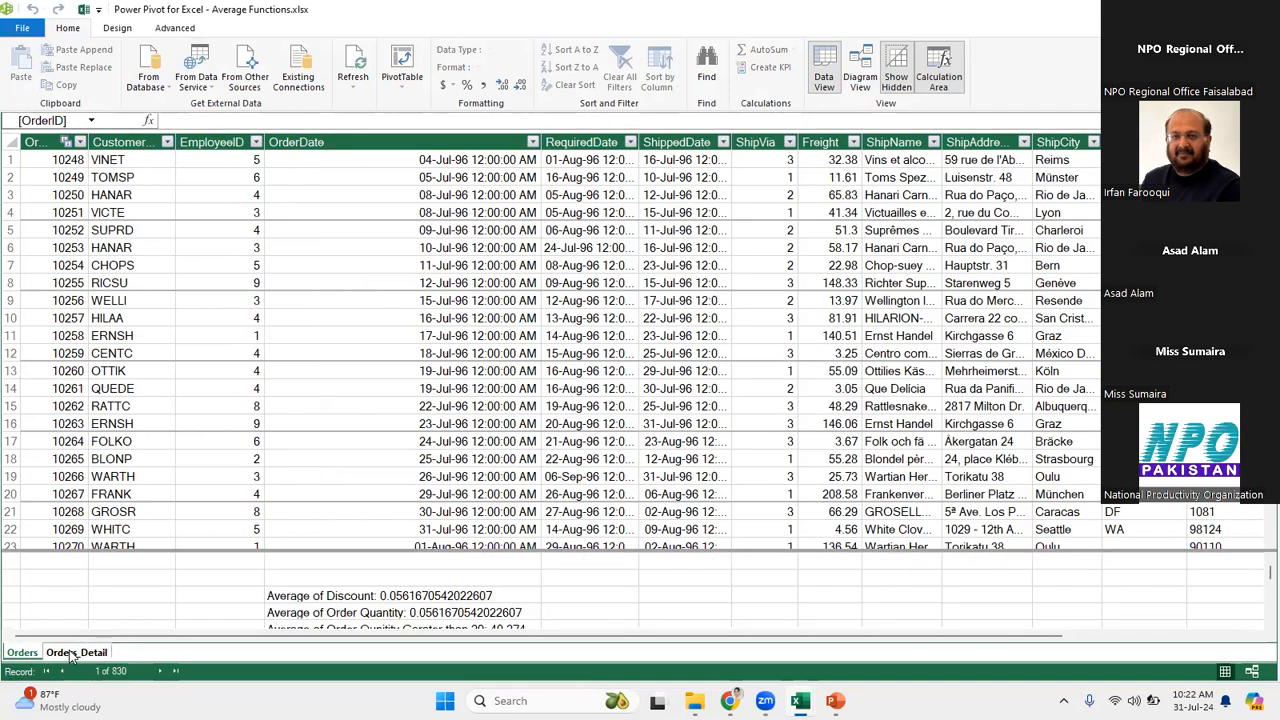
{"action": "left_click", "coordinate": [72, 653]}
{"action": "key", "text": "ctrl+Page_Up"}
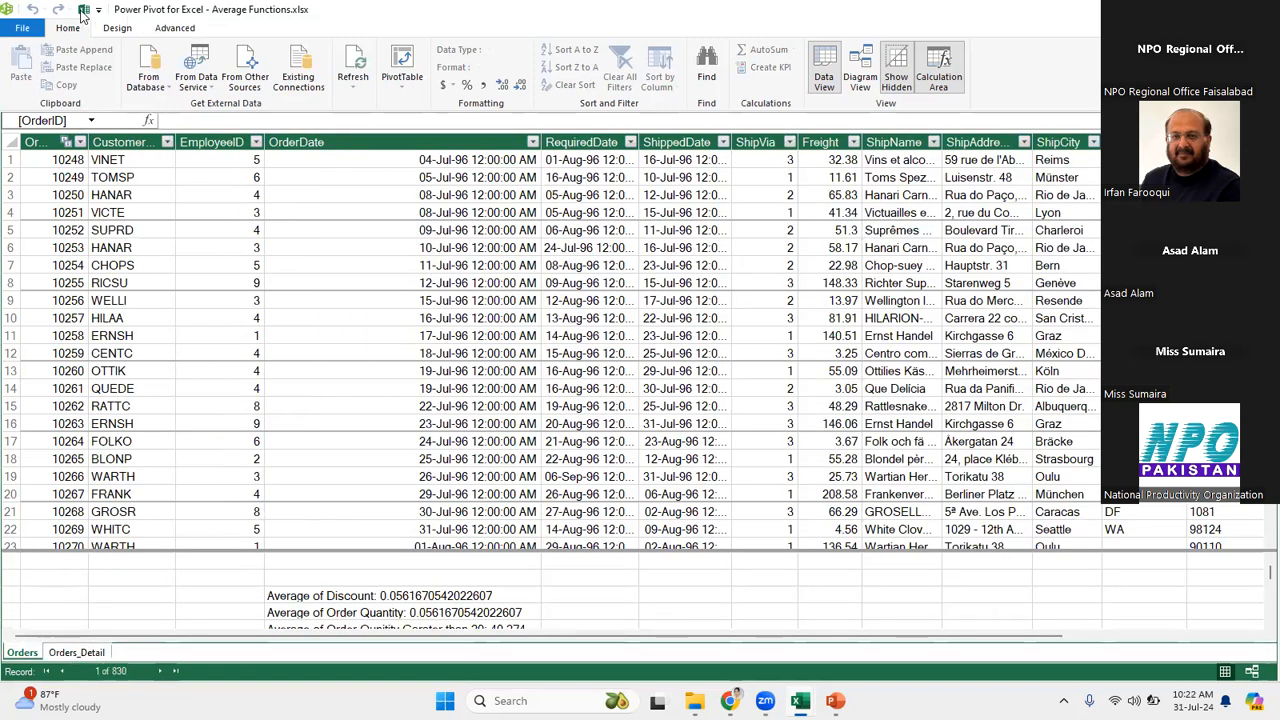
Return to the Excel workbook and review the OrderID relationship between Orders_Detail and Orders, leaving it unedited.
{"action": "key", "text": "alt+Tab"}
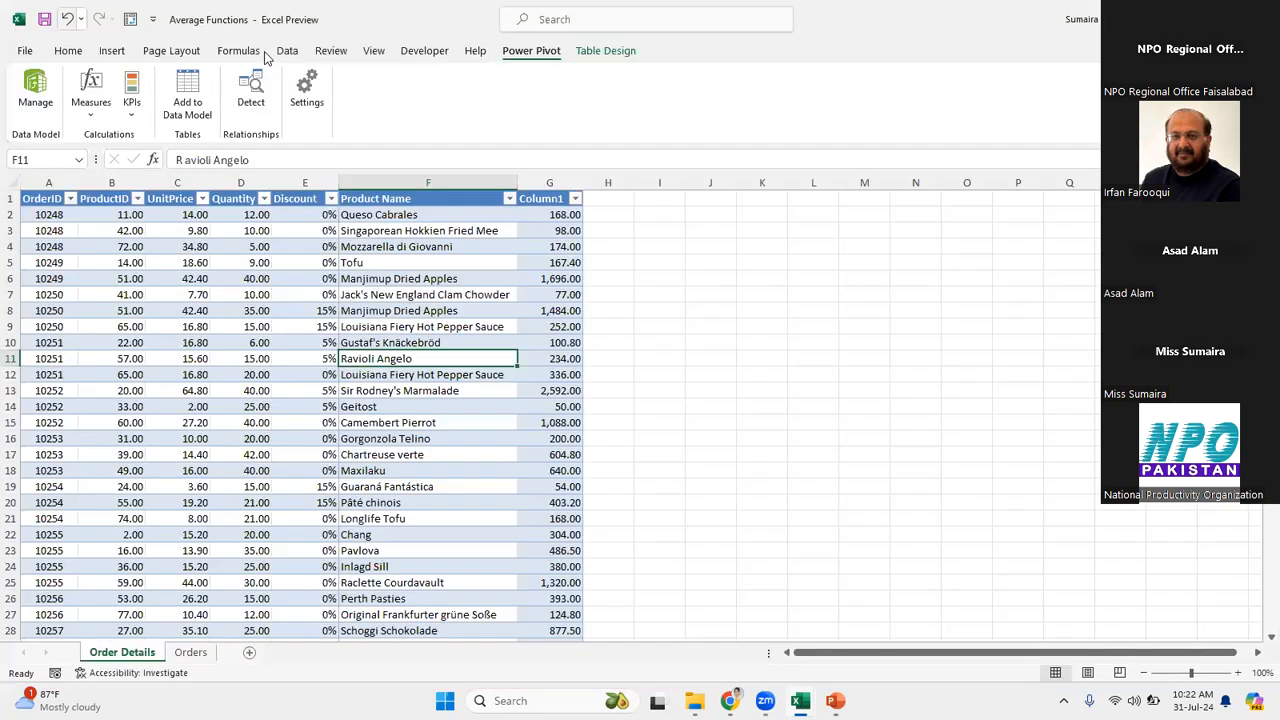
{"action": "left_click", "coordinate": [288, 51]}
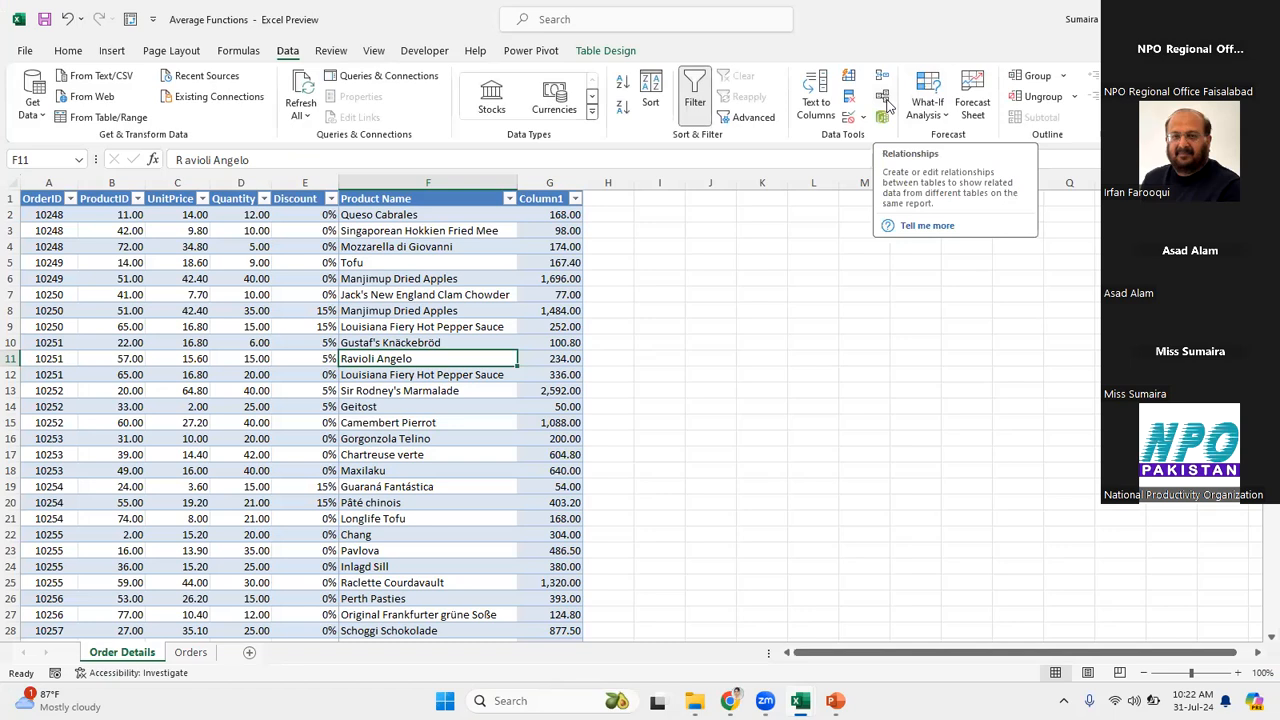
{"action": "left_click", "coordinate": [883, 97]}
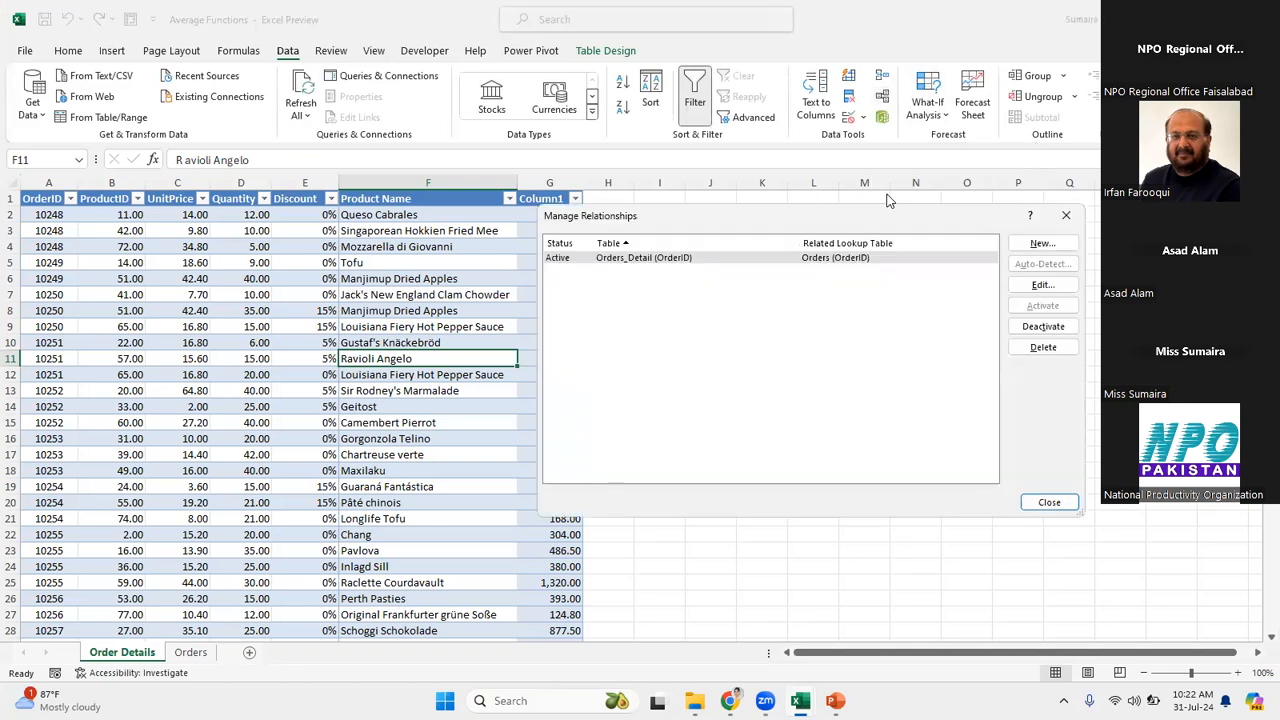
{"action": "left_click", "coordinate": [853, 258]}
{"action": "double_click", "coordinate": [853, 258]}
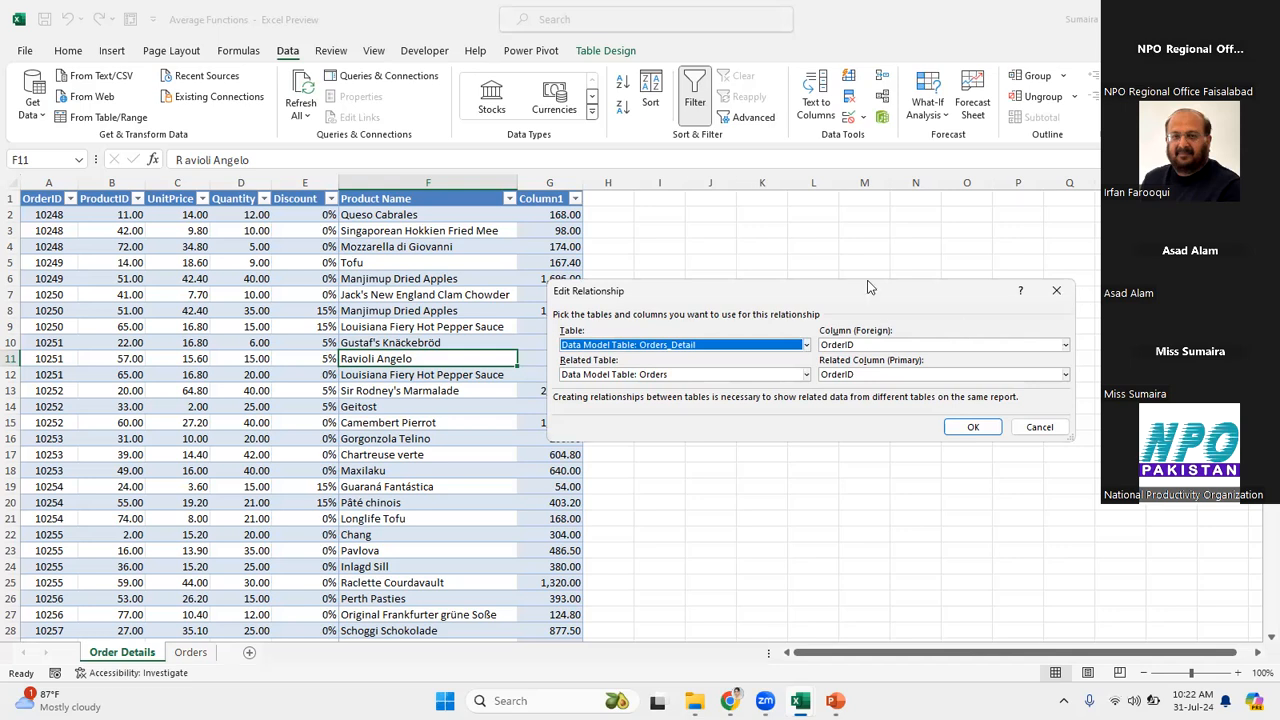
{"action": "left_click", "coordinate": [1057, 291]}
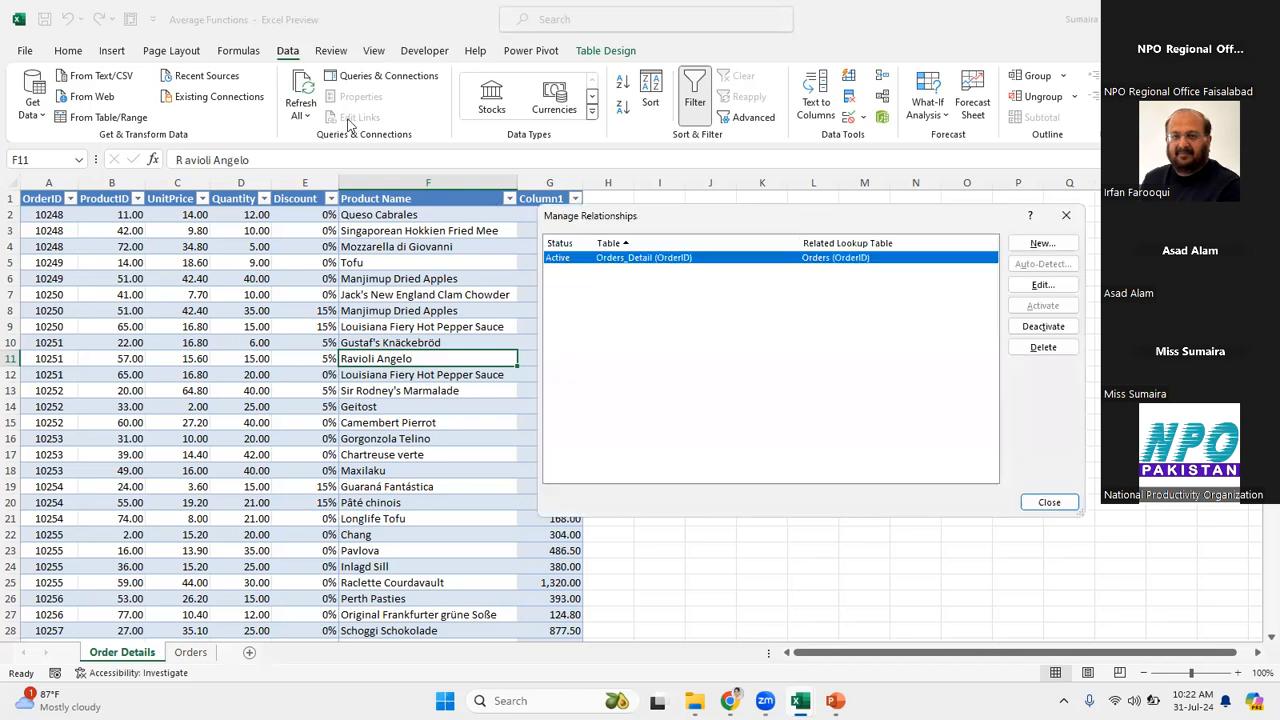
{"action": "left_click", "coordinate": [1066, 215]}
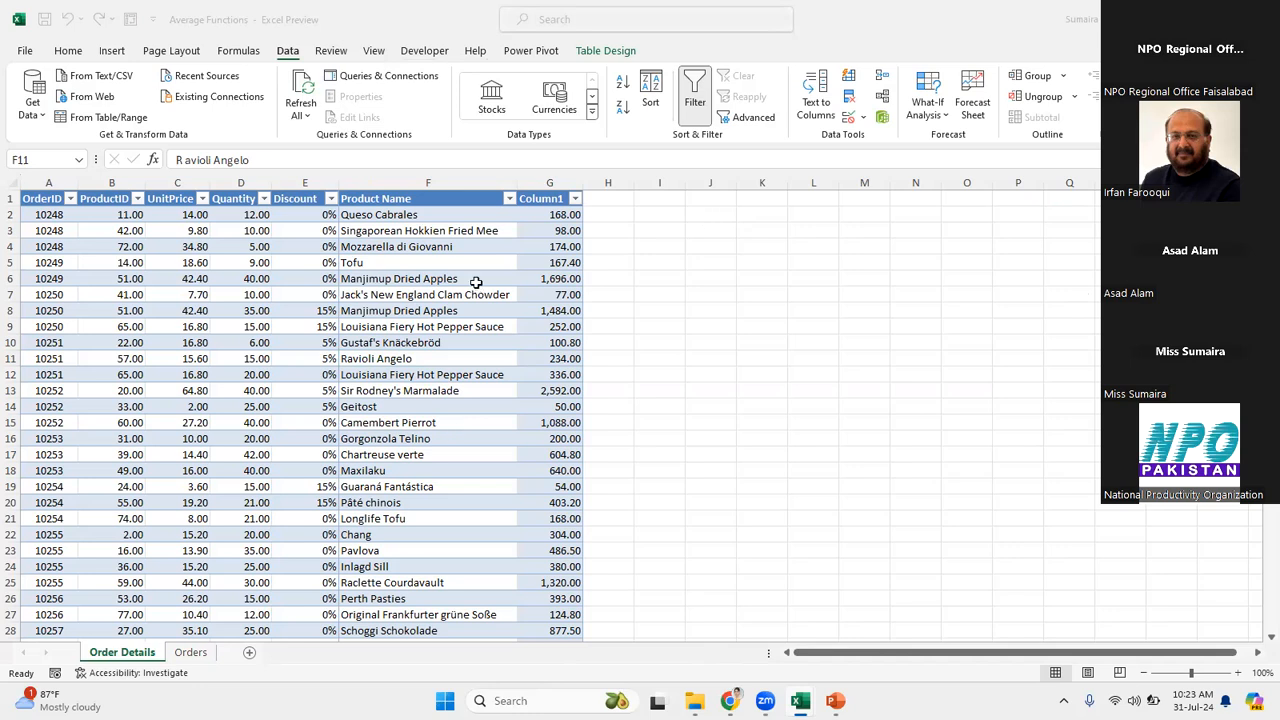
Open the Power Pivot data model and examine the DAX formulas of the three average measures under the Orders table.
{"action": "left_click", "coordinate": [357, 144]}
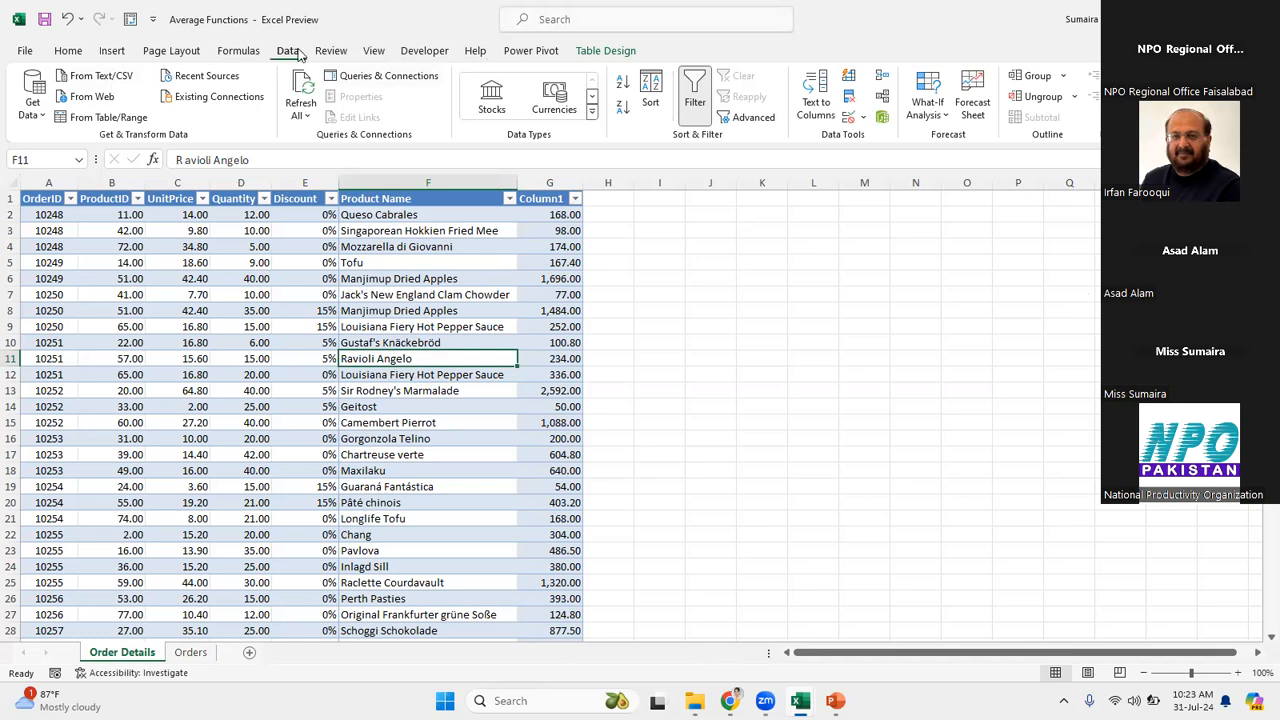
{"action": "left_click", "coordinate": [527, 52]}
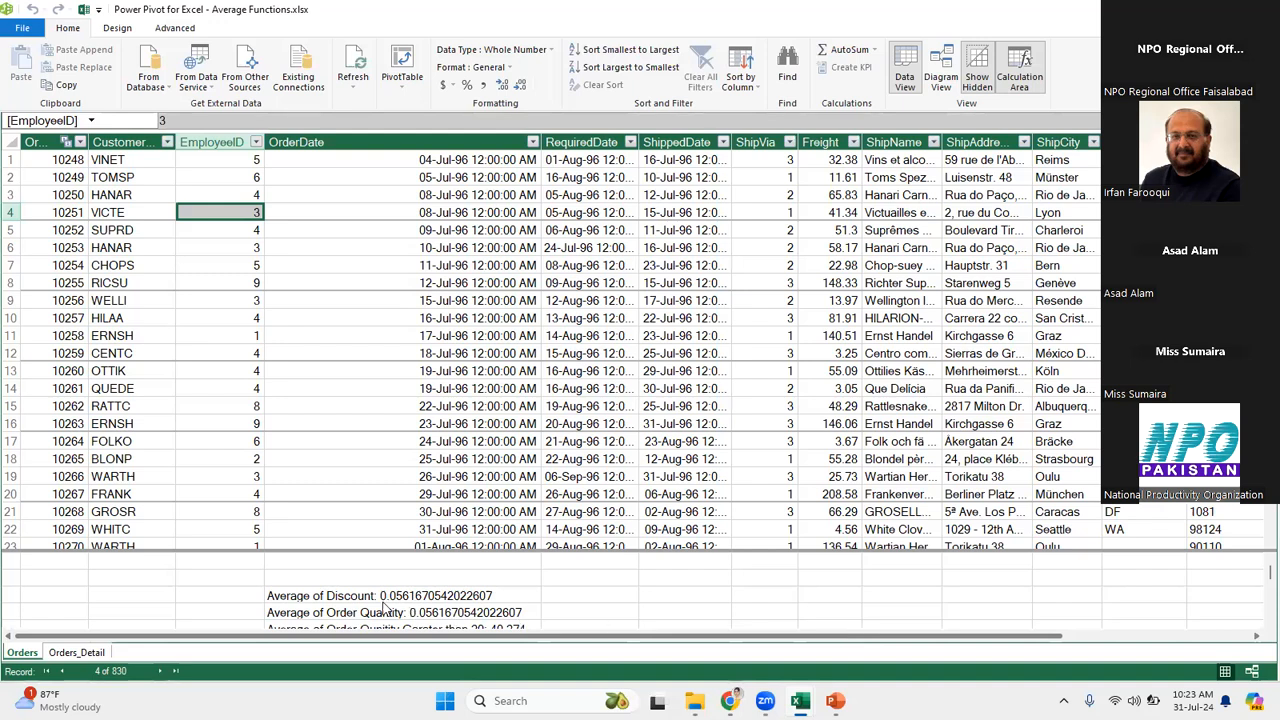
{"action": "left_click", "coordinate": [343, 597]}
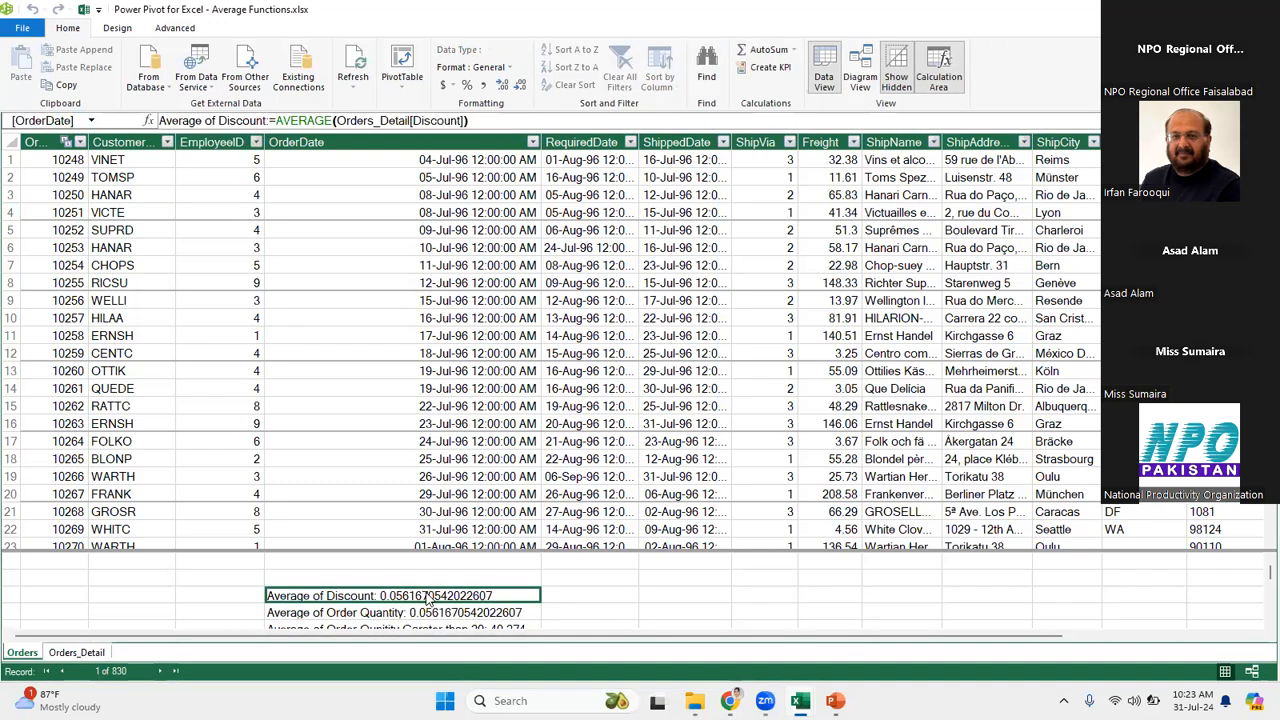
{"action": "left_click", "coordinate": [349, 614]}
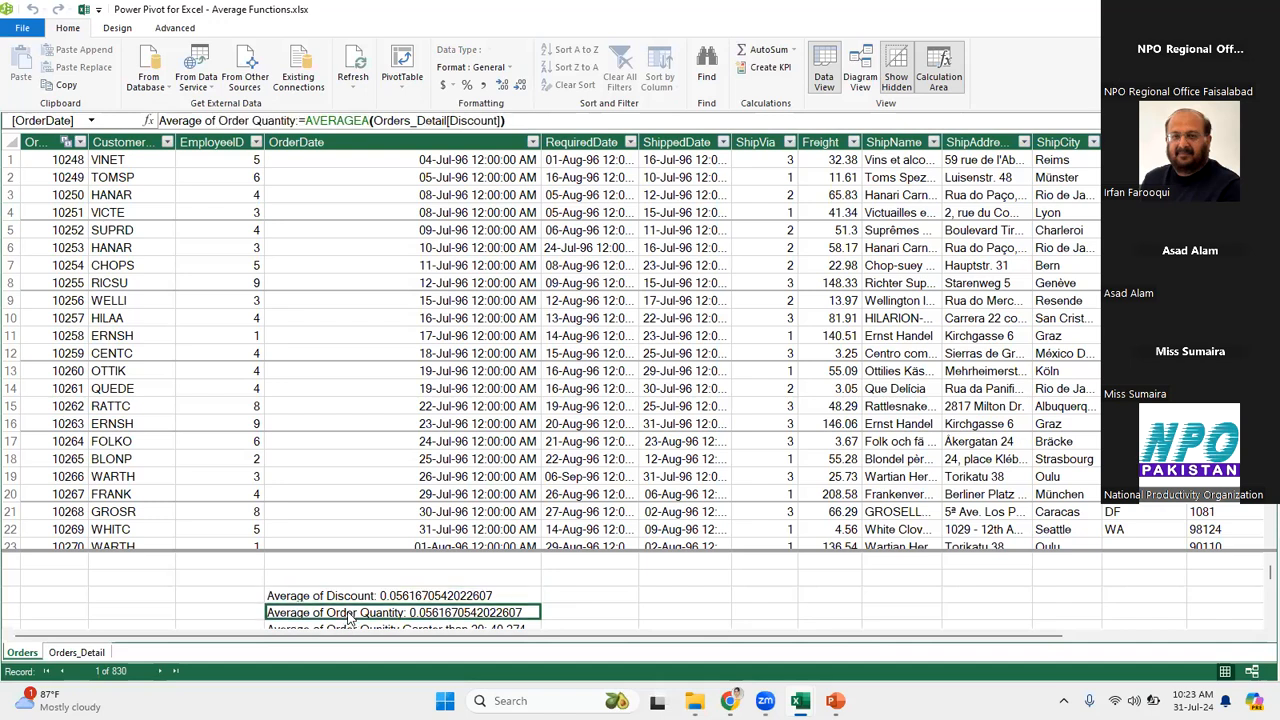
{"action": "key", "text": "Down"}
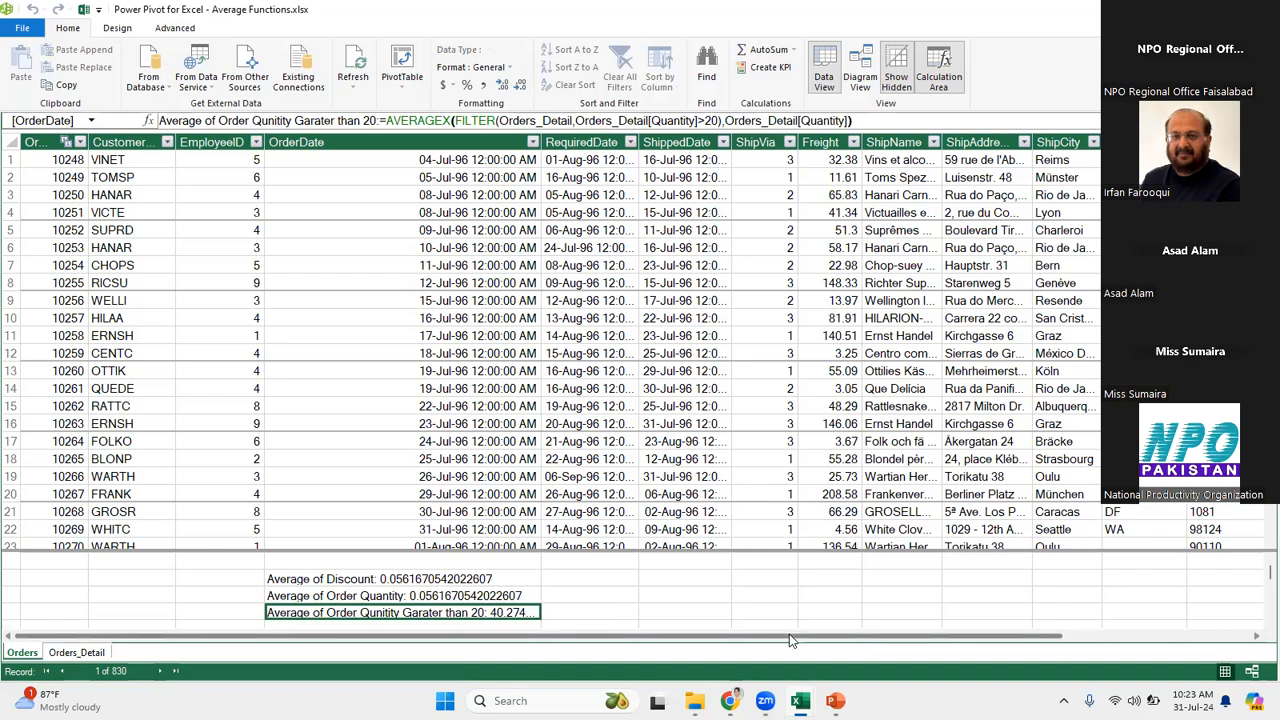
{"action": "left_click", "coordinate": [367, 584]}
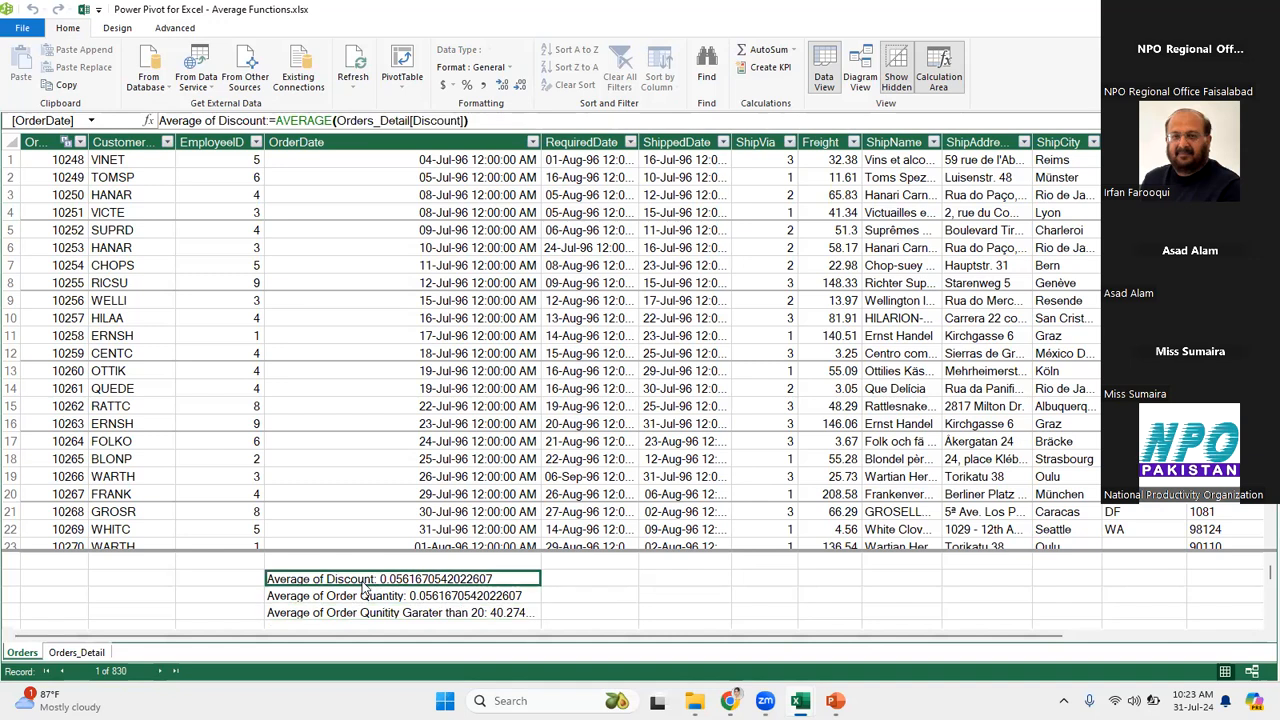
{"action": "left_click", "coordinate": [360, 597]}
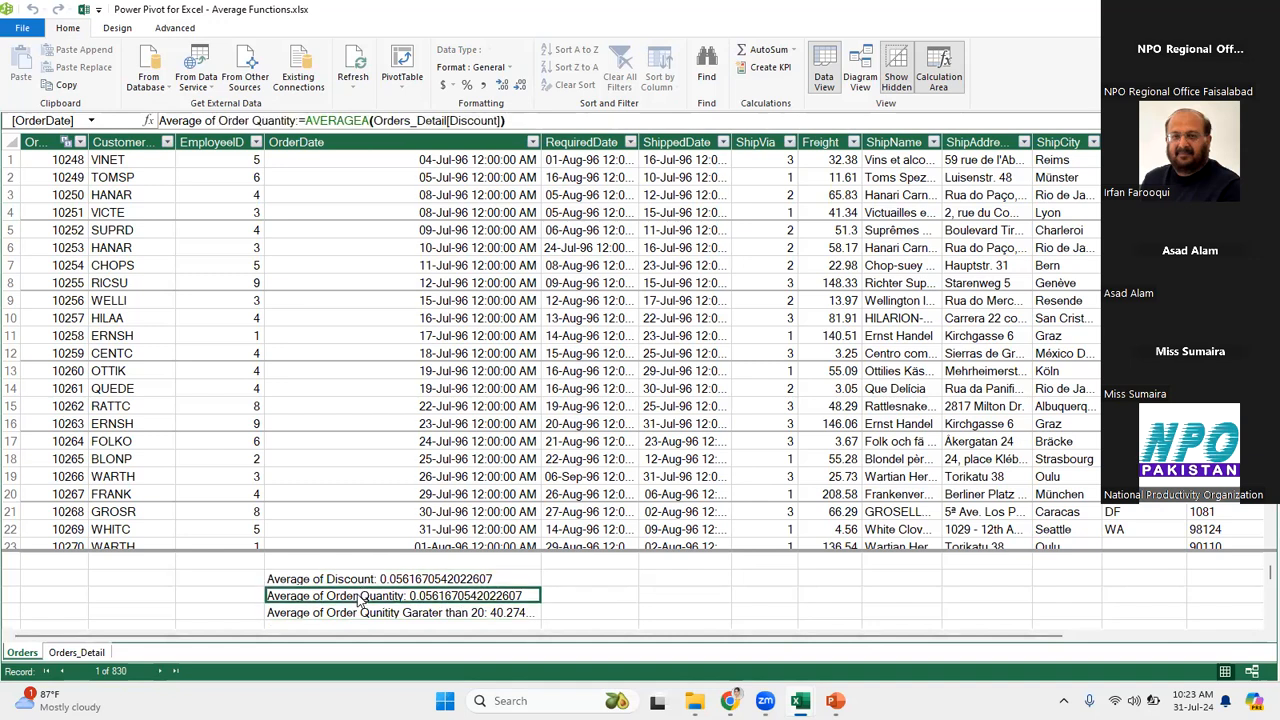
{"action": "left_click", "coordinate": [353, 614]}
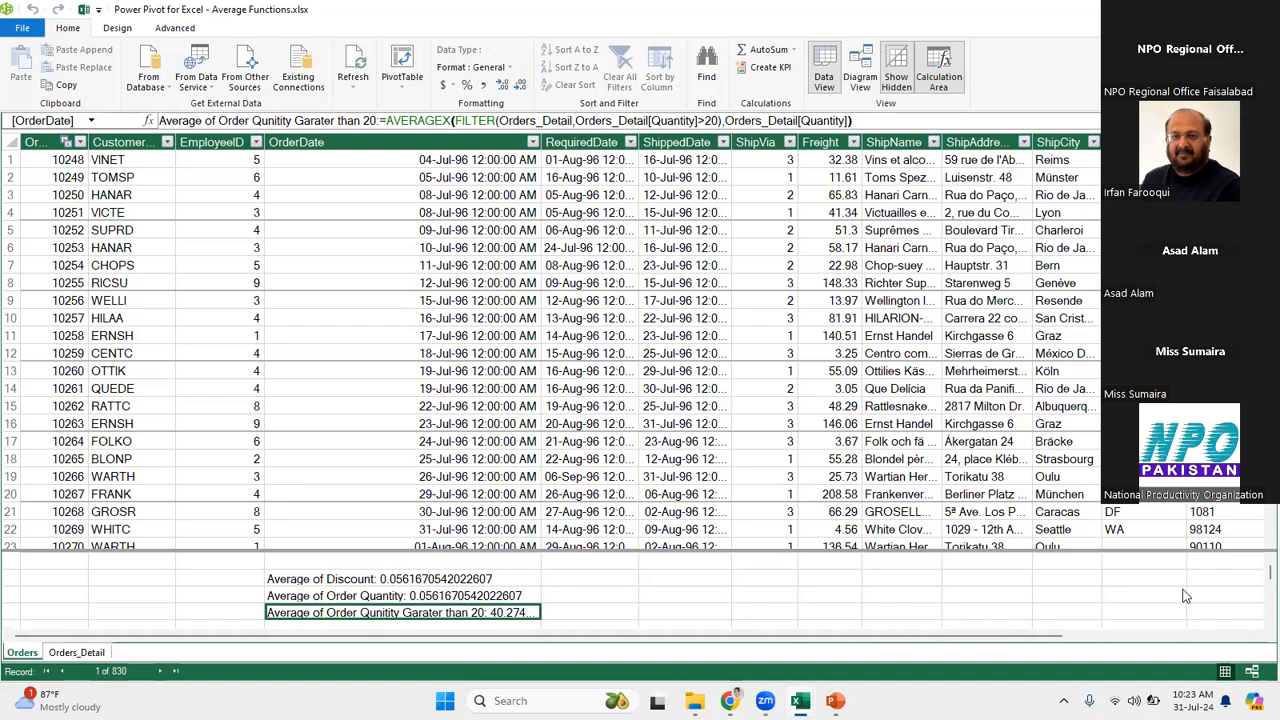
{"action": "left_click_drag", "start_coordinate": [988, 634], "coordinate": [1255, 592]}
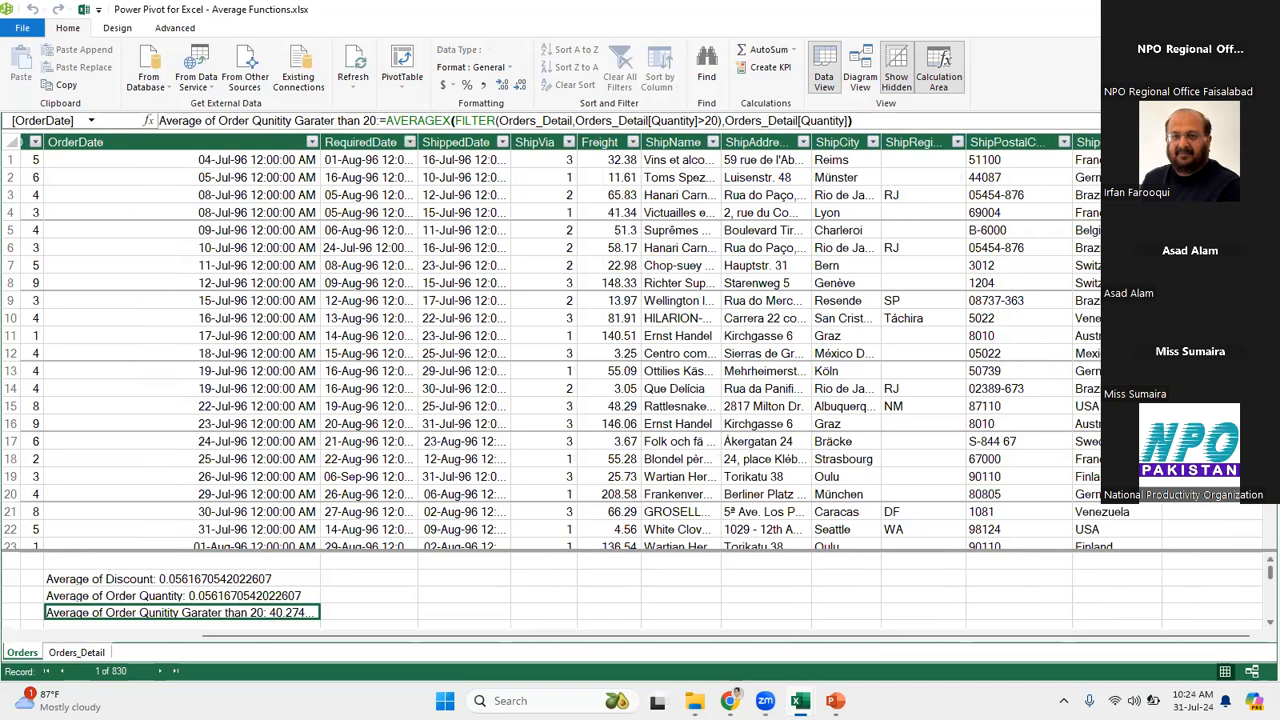
{"action": "left_click", "coordinate": [1211, 160]}
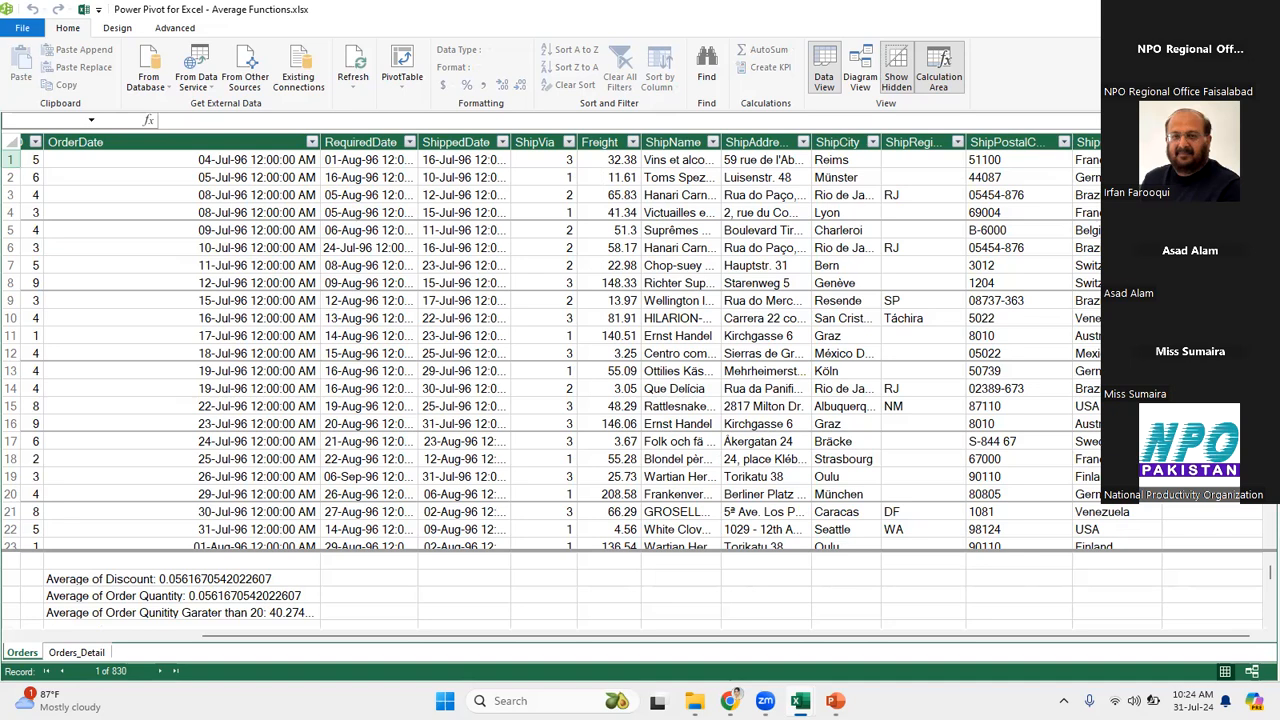
{"action": "type", "text": "=y"}
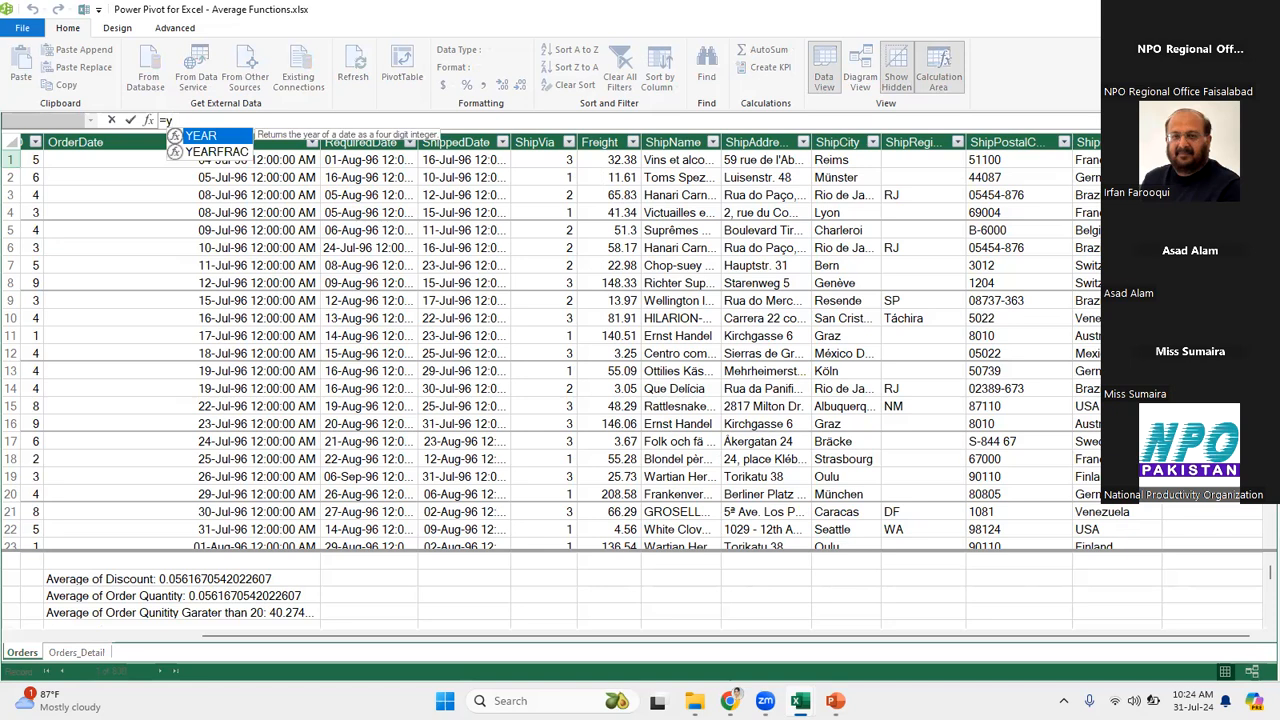
{"action": "type", "text": "ea"}
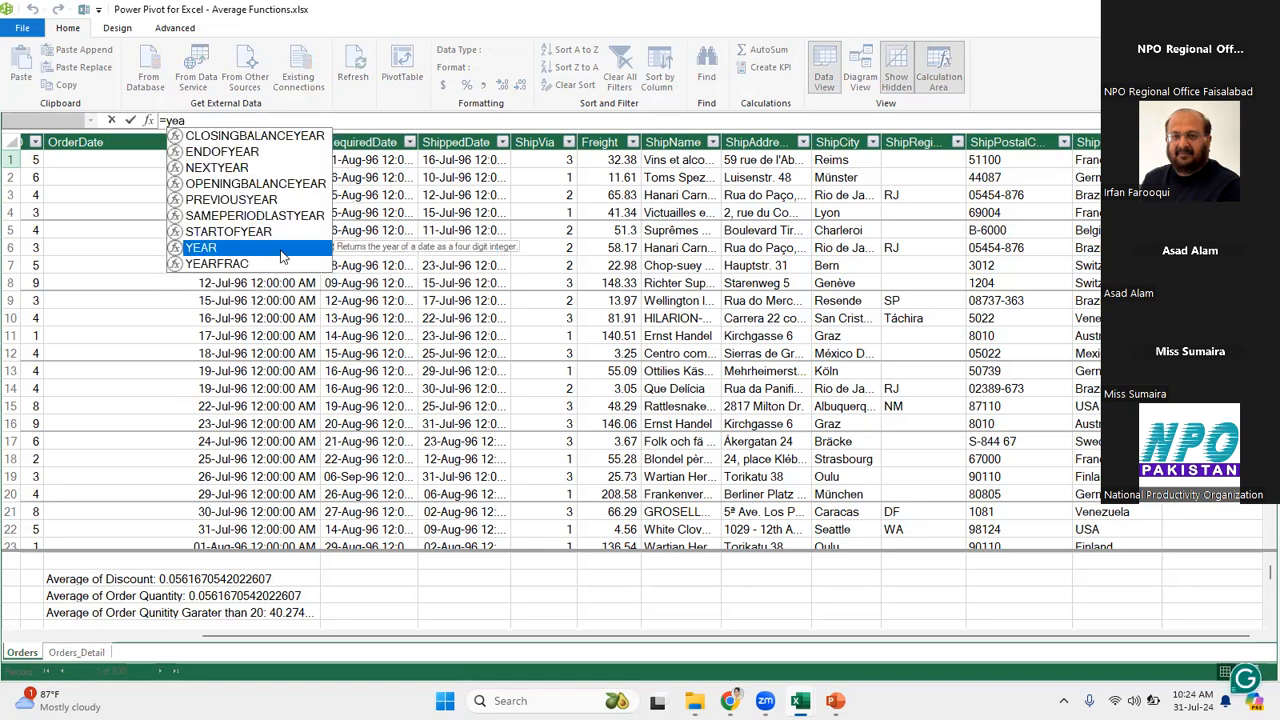
{"action": "double_click", "coordinate": [282, 256]}
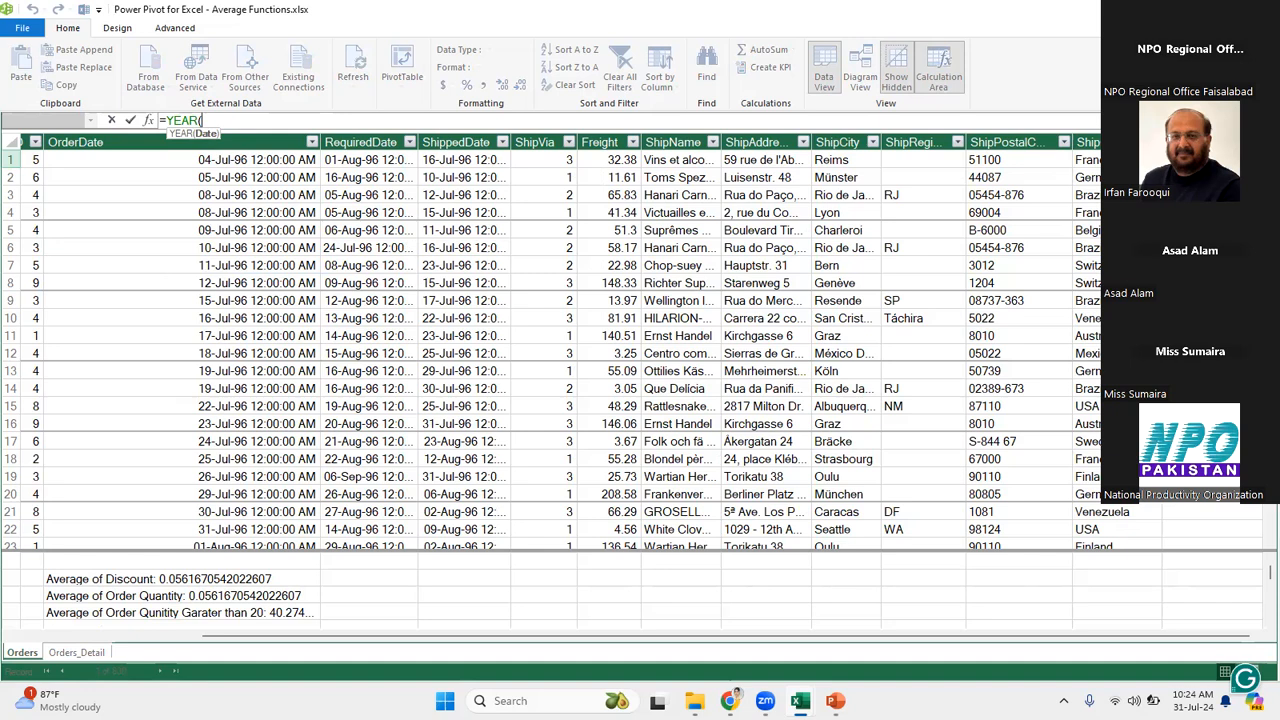
{"action": "key", "text": "Escape"}
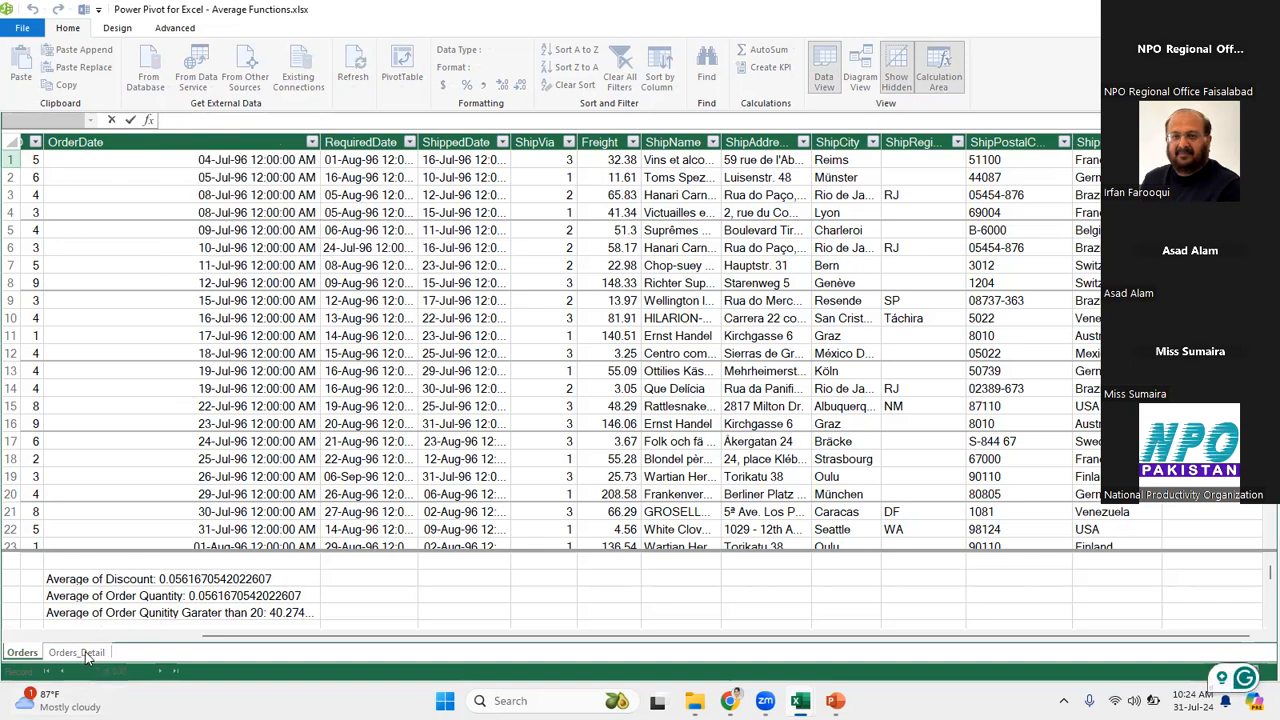
{"action": "left_click", "coordinate": [629, 355]}
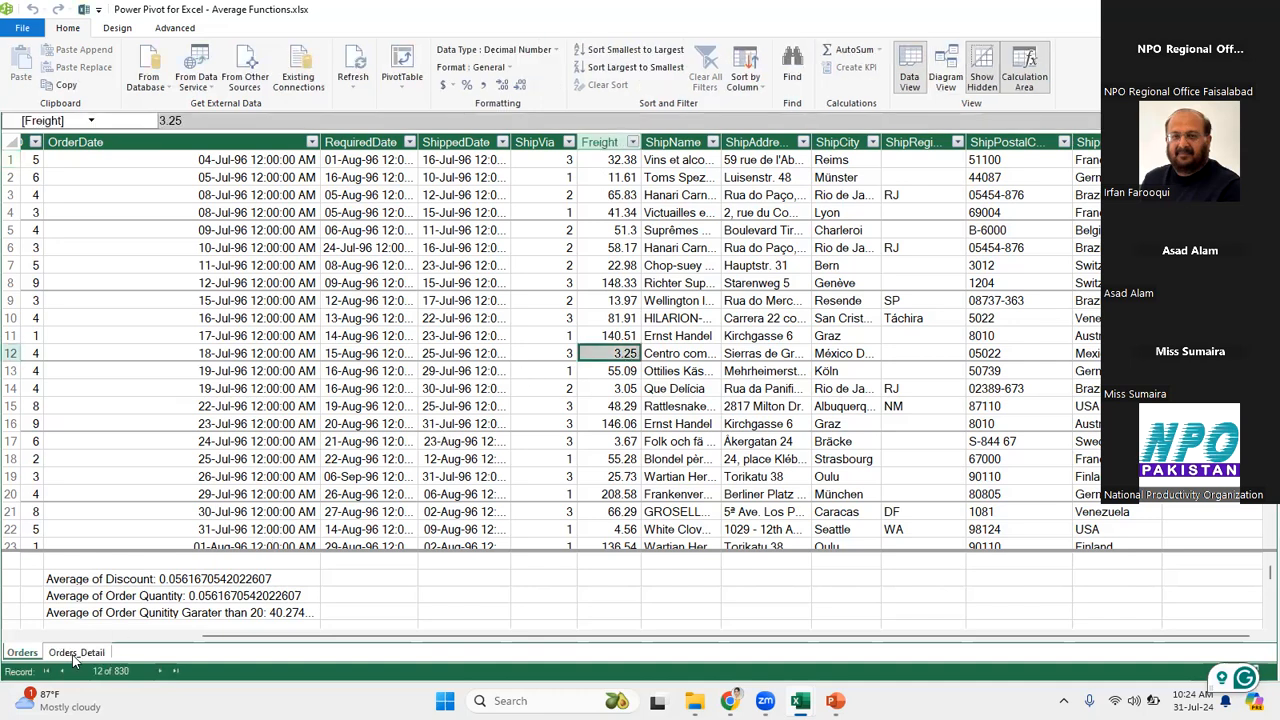
{"action": "left_click", "coordinate": [835, 283]}
{"action": "left_click", "coordinate": [77, 653]}
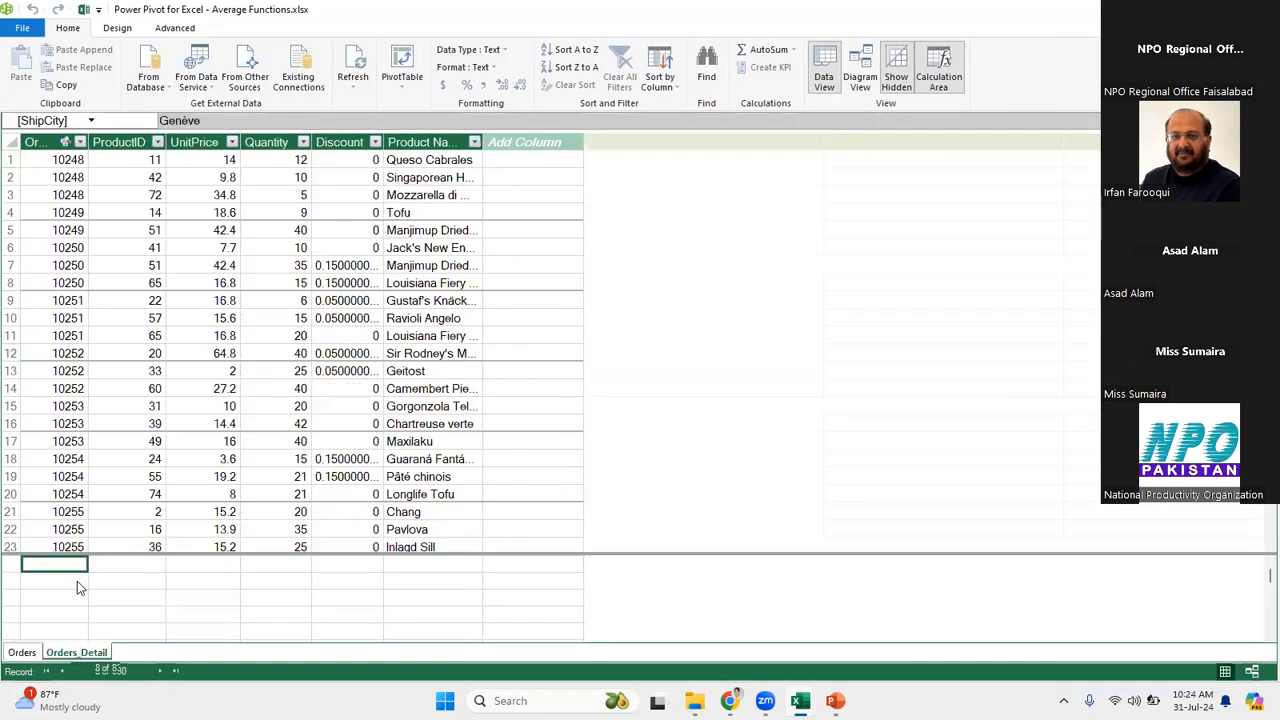
{"action": "left_click", "coordinate": [20, 655]}
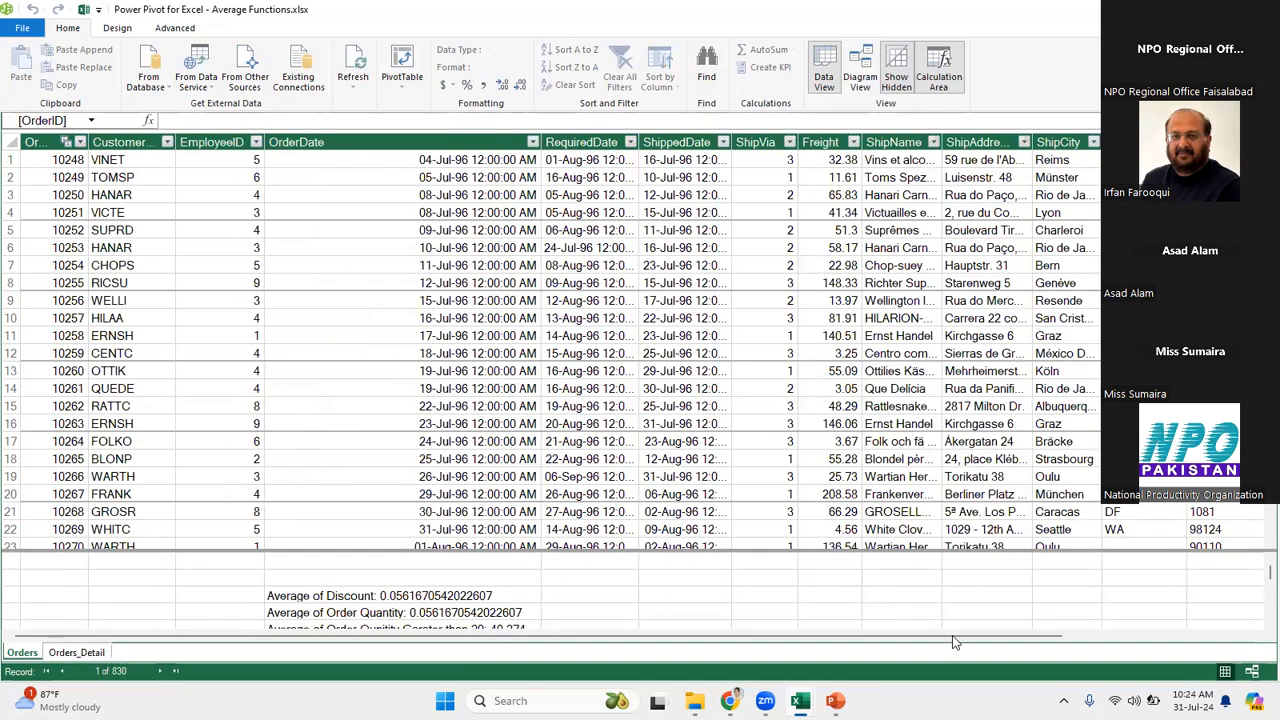
Add a calculated column to the Orders table with the formula =YEAR([OrderDate]).
{"action": "left_click_drag", "start_coordinate": [1000, 636], "coordinate": [1195, 636]}
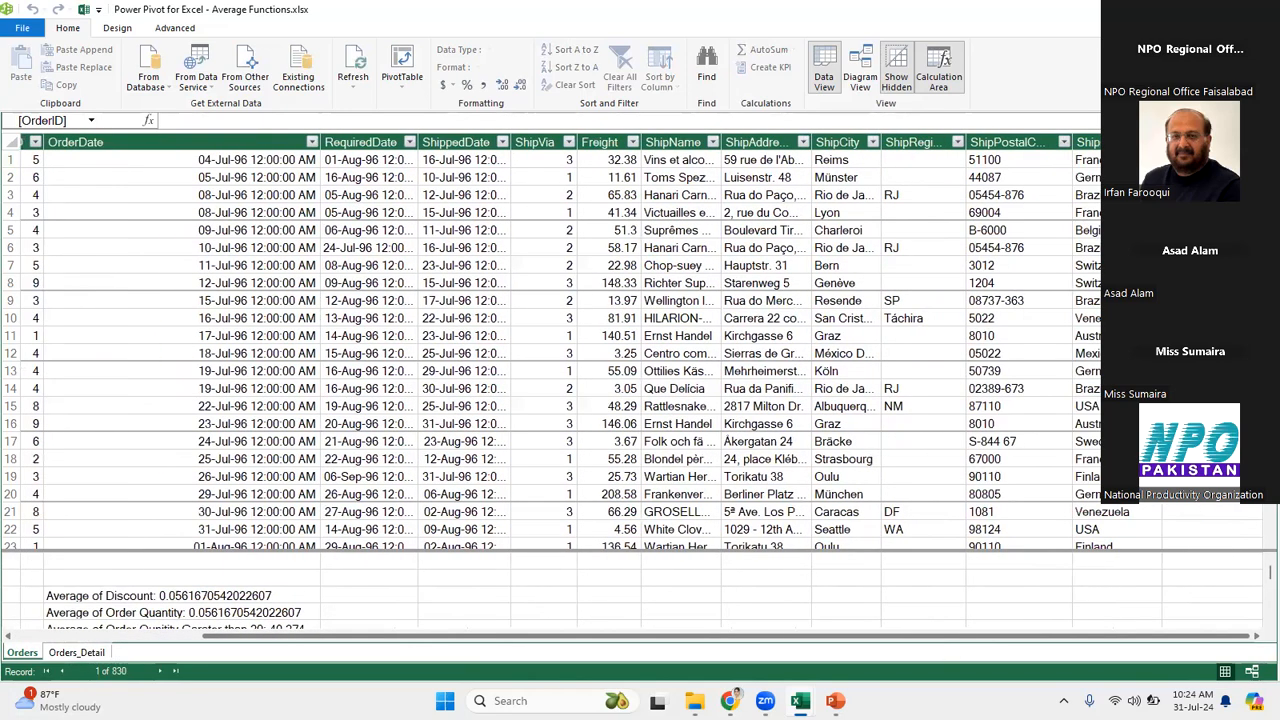
{"action": "type", "text": "="}
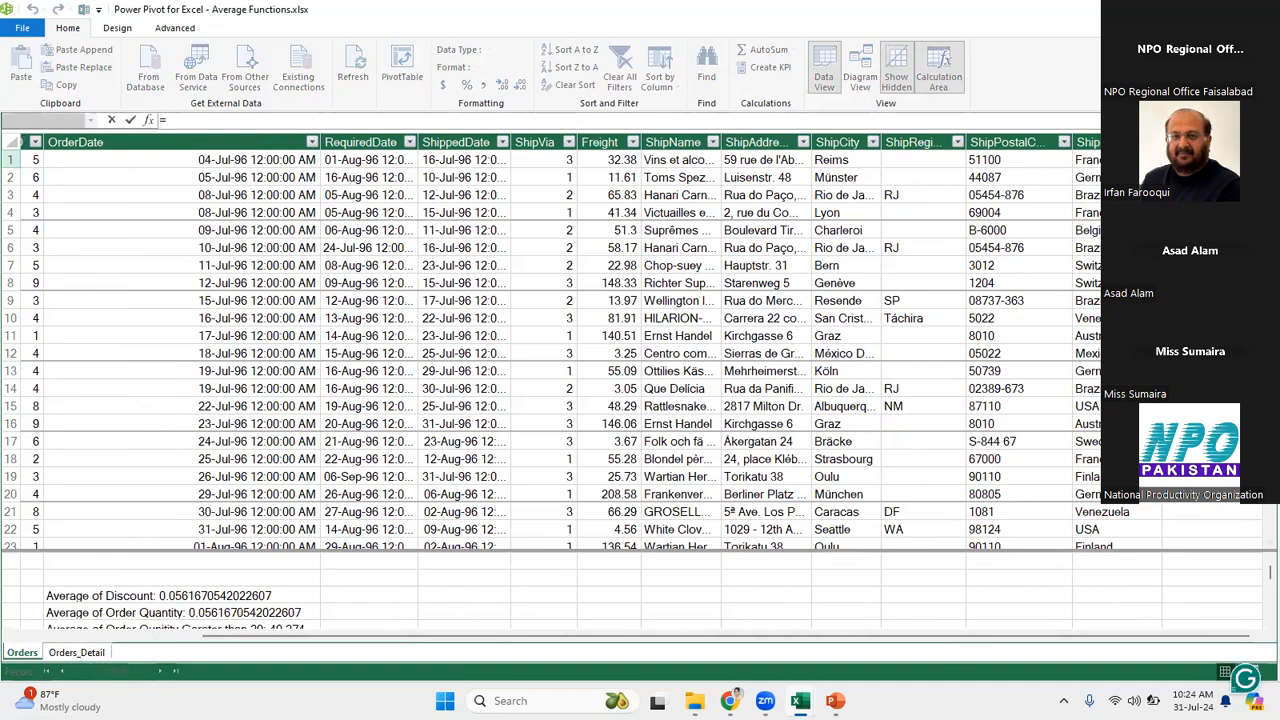
{"action": "type", "text": "year"}
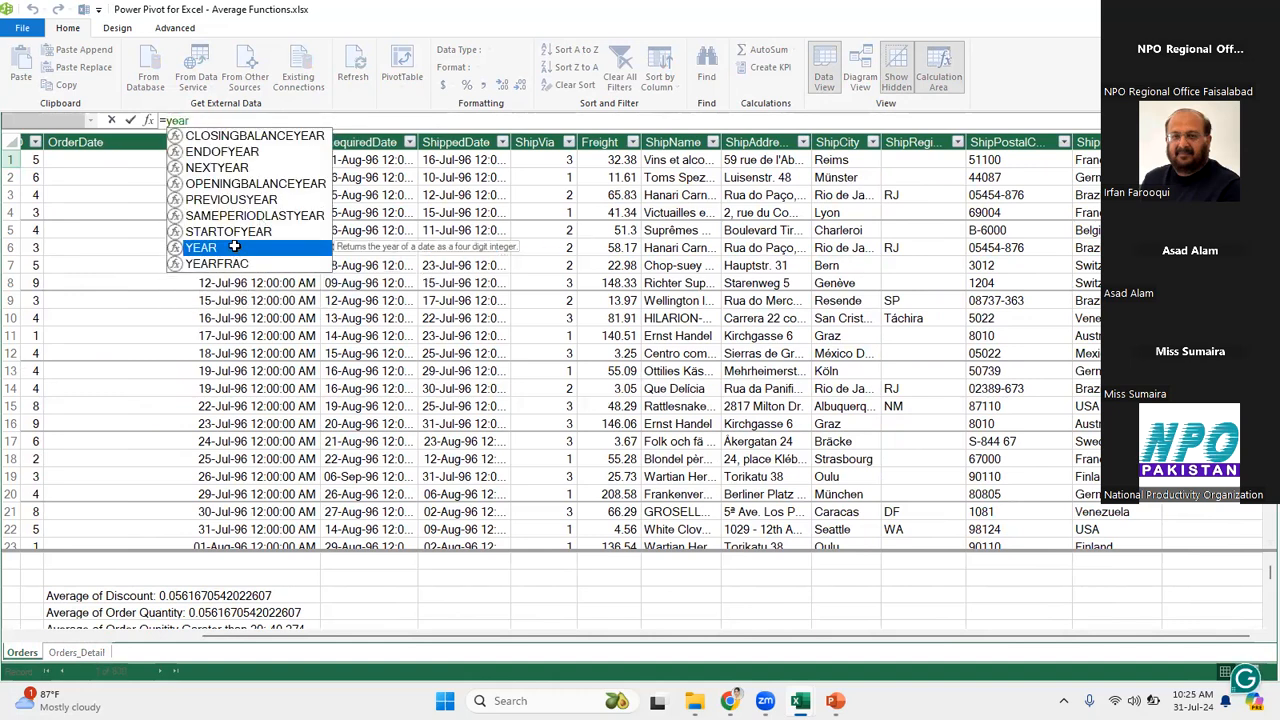
{"action": "double_click", "coordinate": [235, 249]}
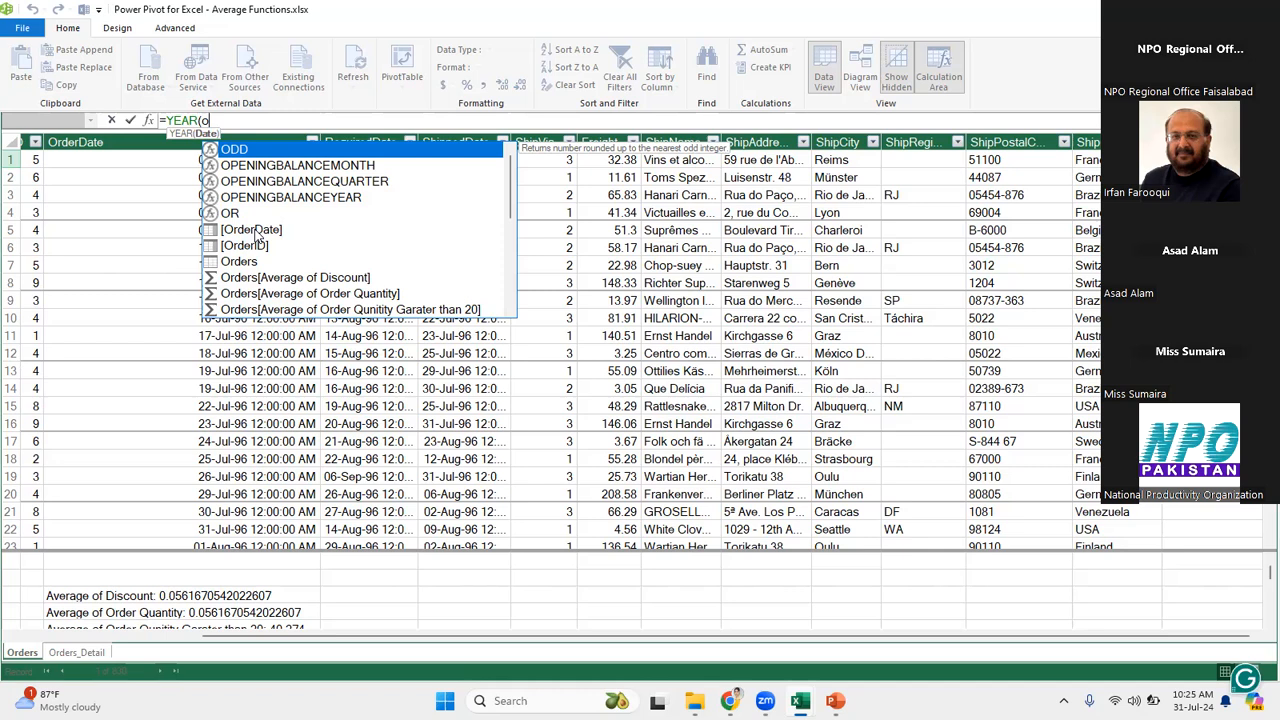
{"action": "left_click", "coordinate": [254, 230]}
{"action": "double_click", "coordinate": [254, 230]}
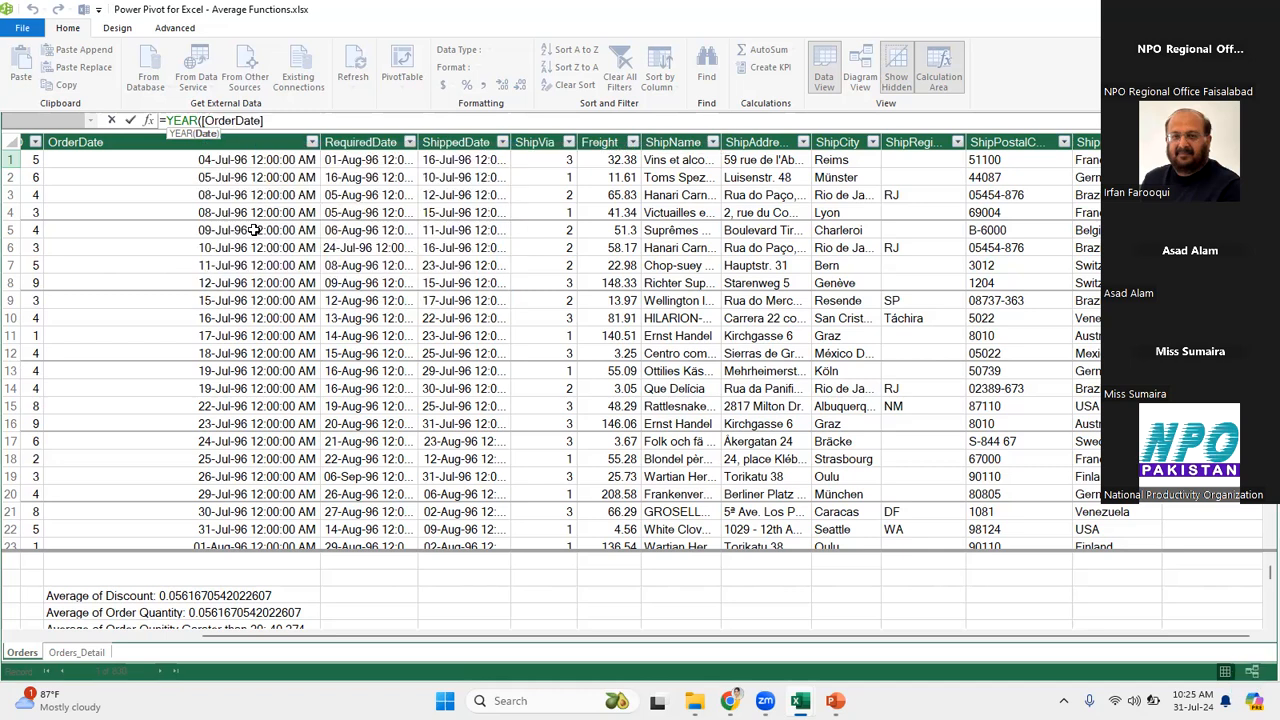
{"action": "type", "text": ")"}
{"action": "key", "text": "Return"}
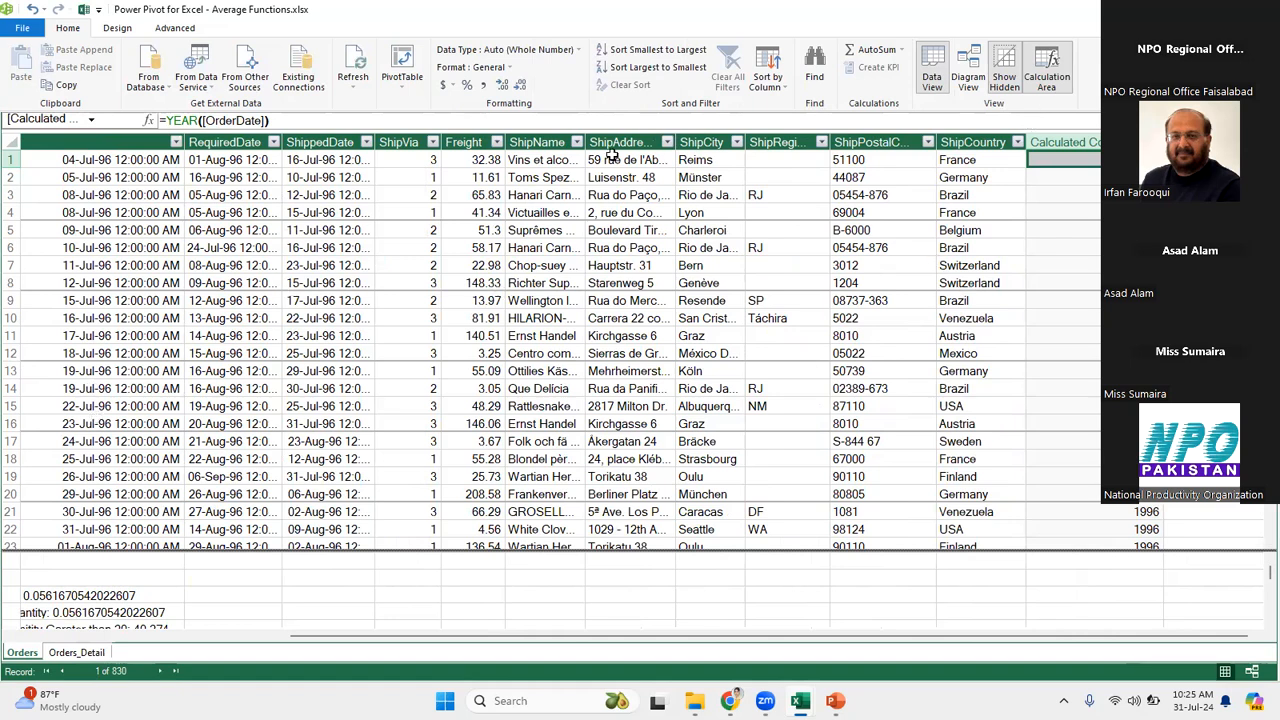
Replace the YEAR function in the calculated column's formula, making it =MONTH([OrderDate]).
{"action": "left_click", "coordinate": [198, 120]}
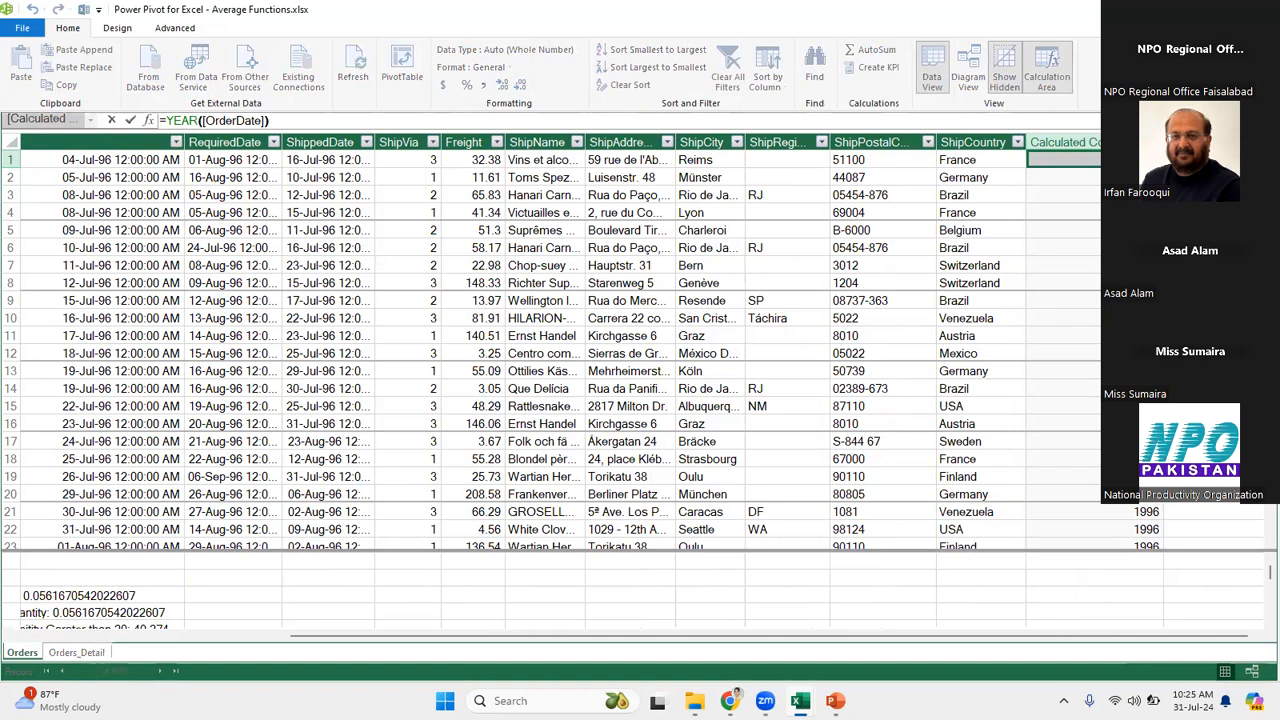
{"action": "key", "text": "BackSpace"}
{"action": "key", "text": "BackSpace"}
{"action": "key", "text": "BackSpace"}
{"action": "key", "text": "BackSpace"}
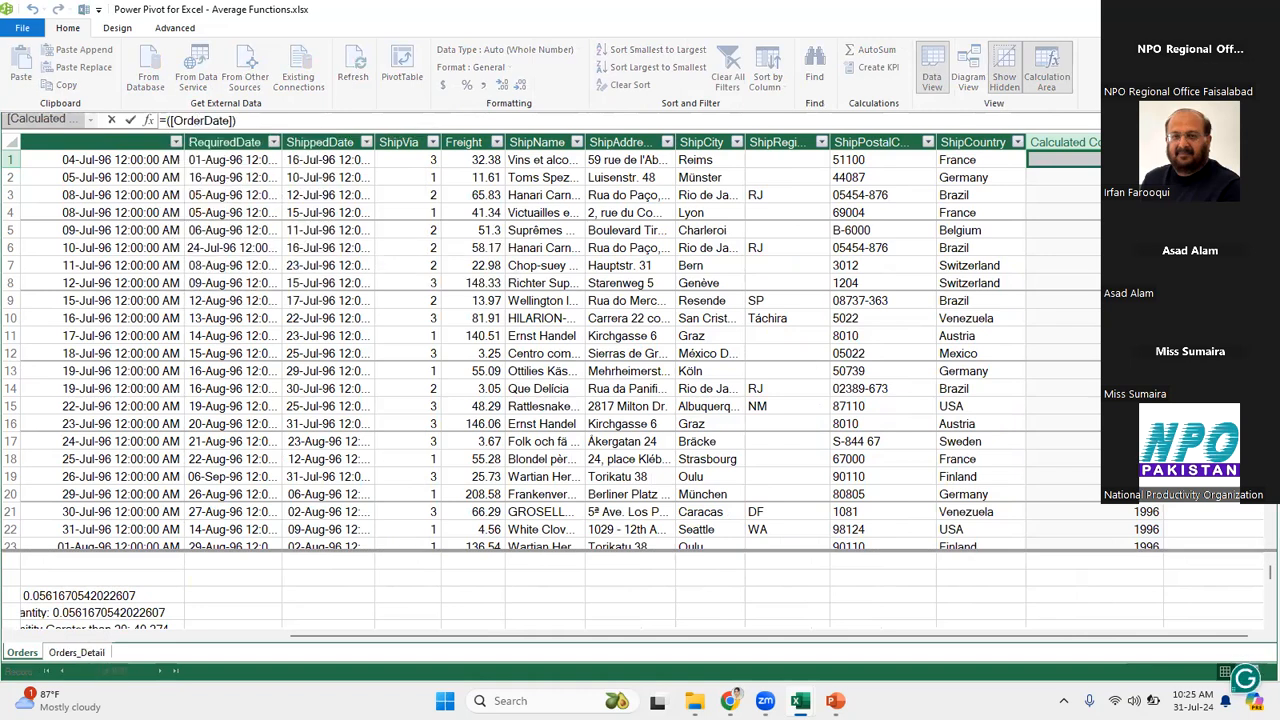
{"action": "type", "text": "mon"}
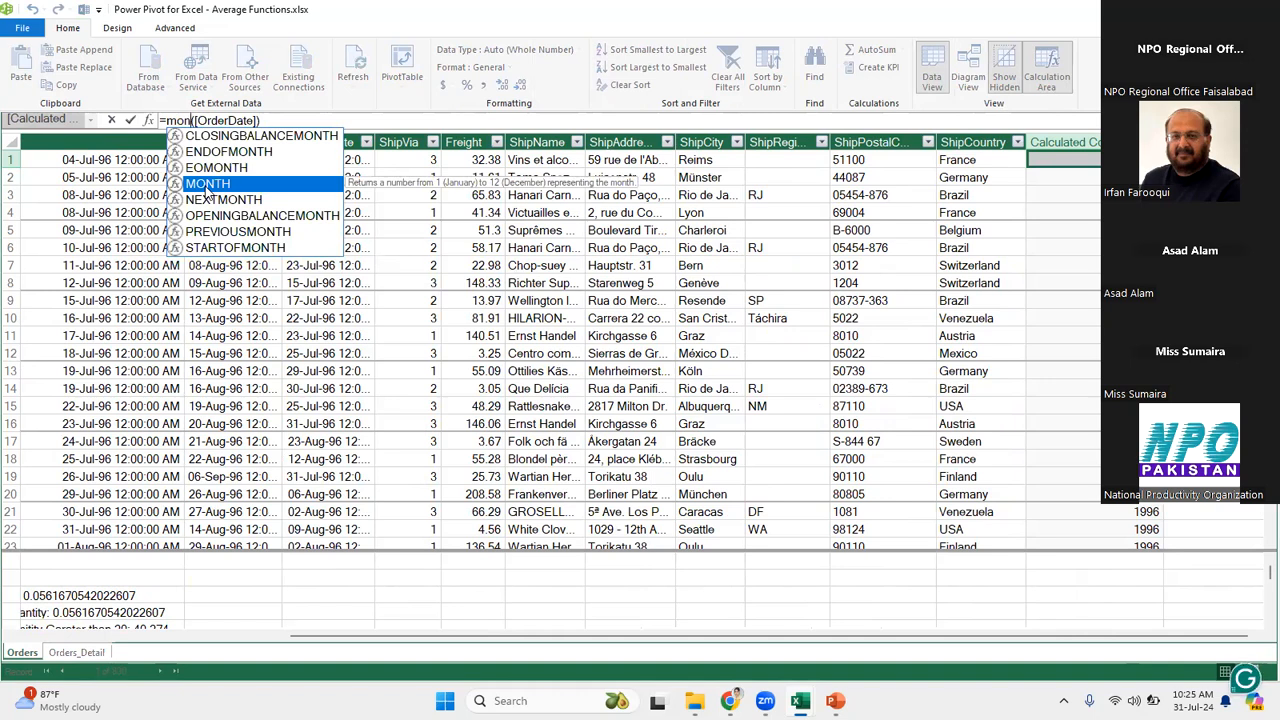
{"action": "double_click", "coordinate": [207, 184]}
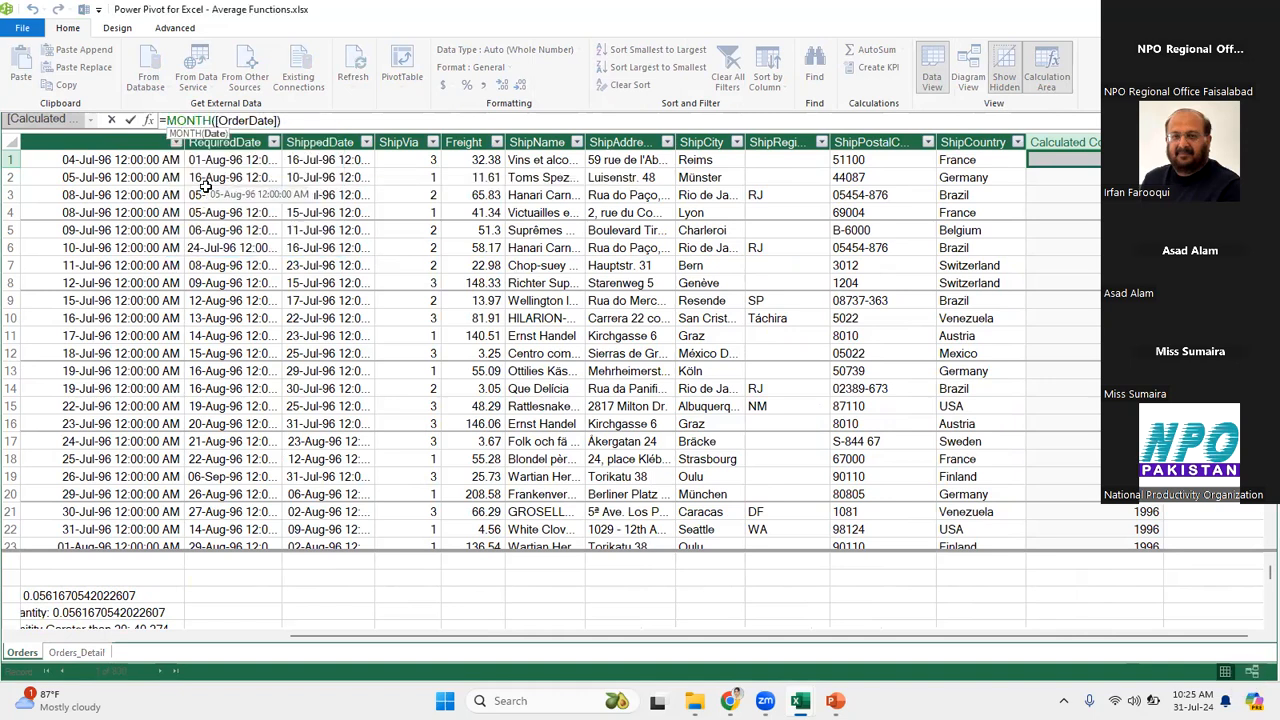
{"action": "key", "text": "Return"}
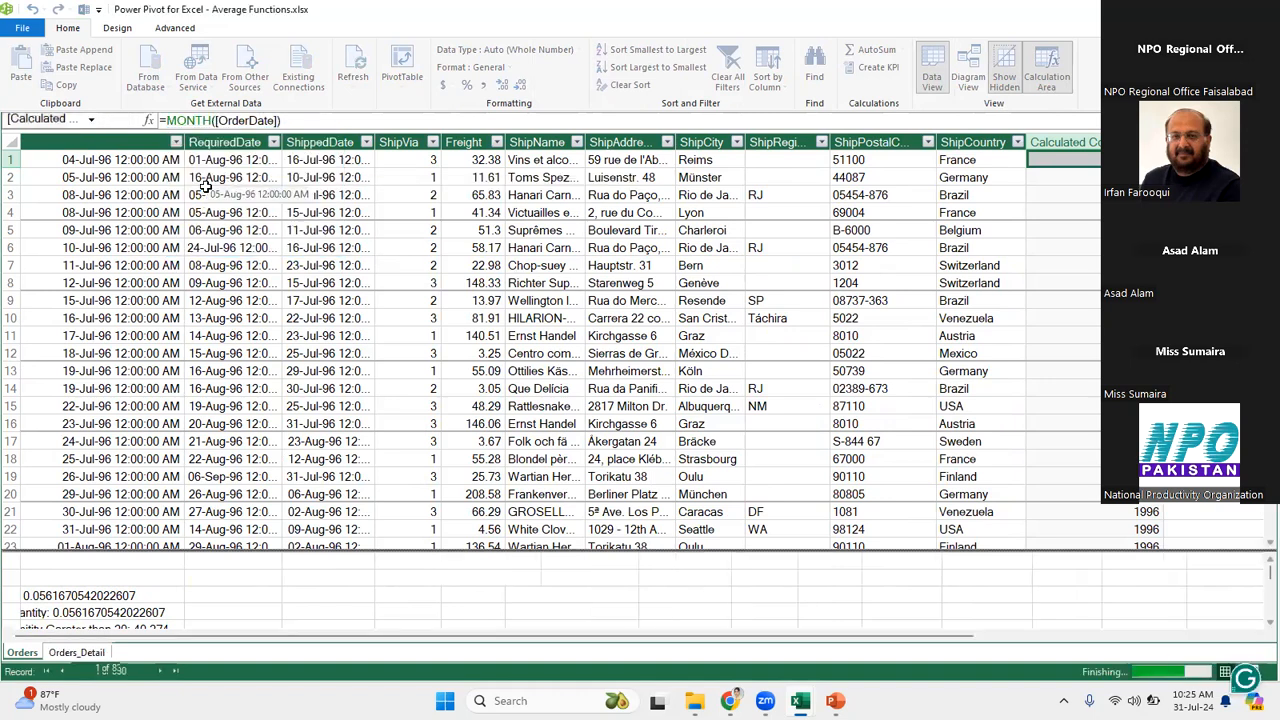
Change the Orders calculated column's formula to =DAY([OrderDate]).
{"action": "left_click", "coordinate": [212, 120]}
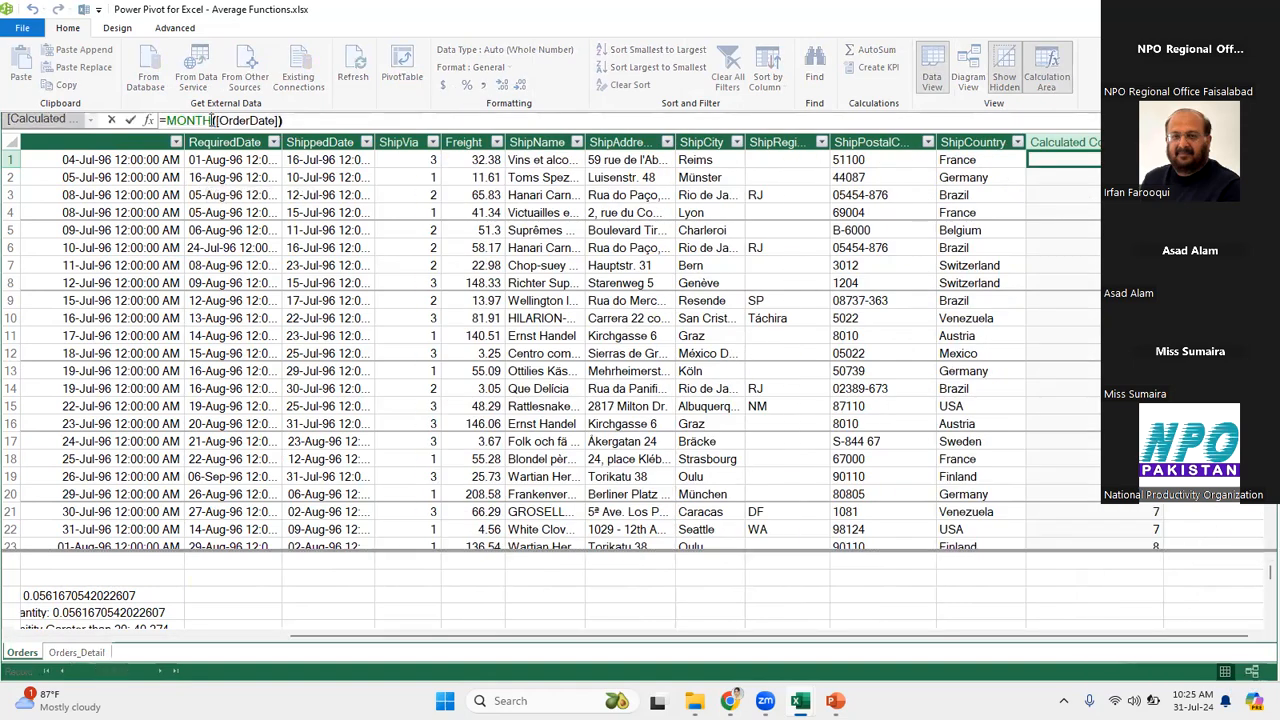
{"action": "key", "text": "BackSpace"}
{"action": "key", "text": "BackSpace"}
{"action": "key", "text": "BackSpace"}
{"action": "key", "text": "BackSpace"}
{"action": "key", "text": "BackSpace"}
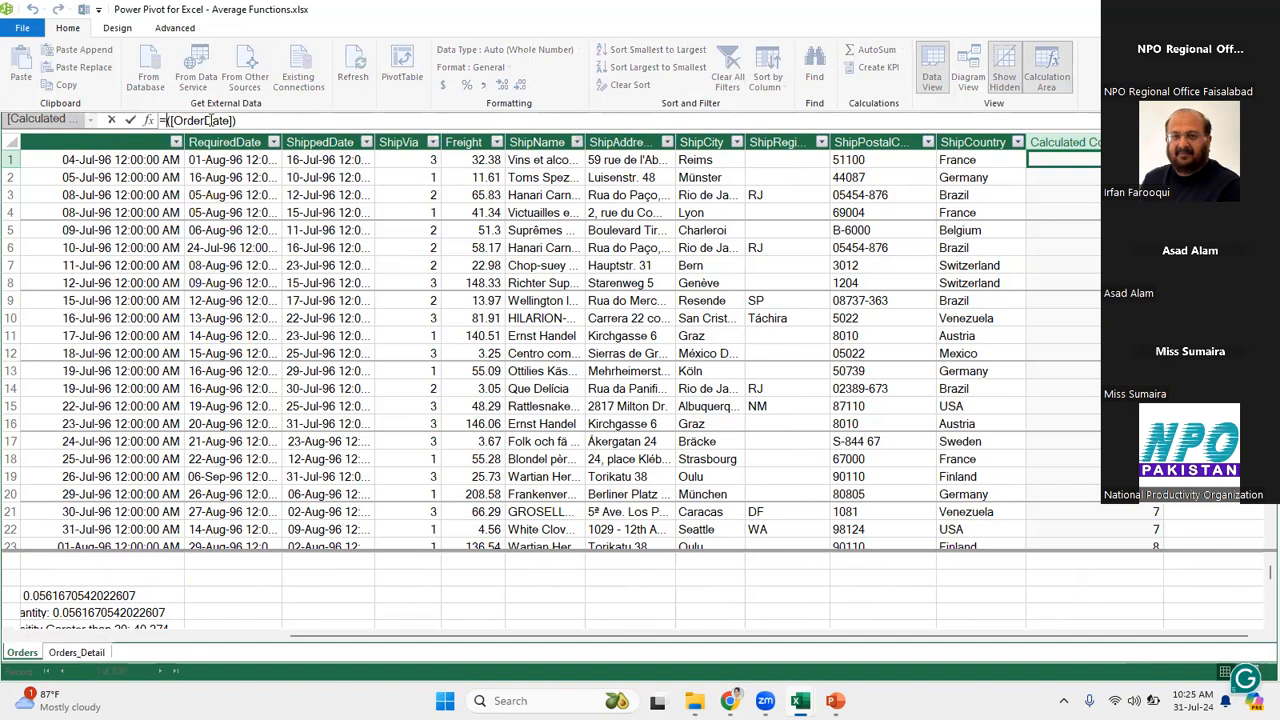
{"action": "type", "text": "day"}
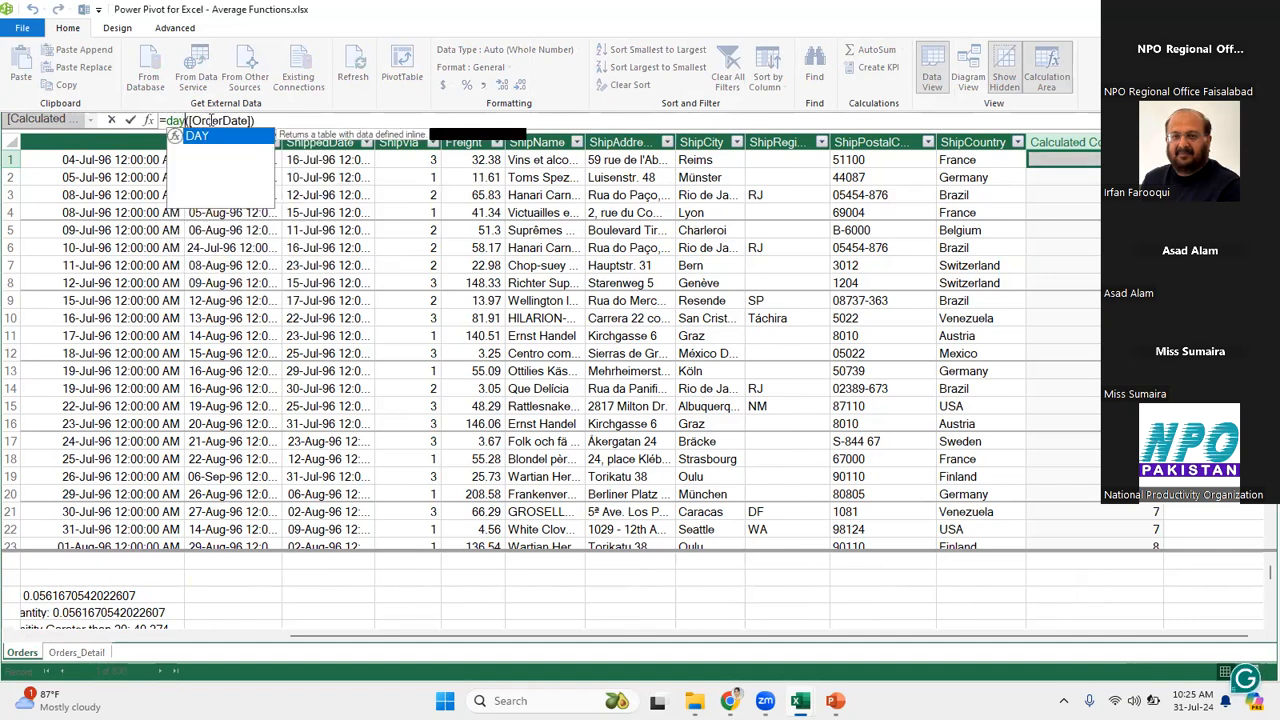
{"action": "double_click", "coordinate": [249, 138]}
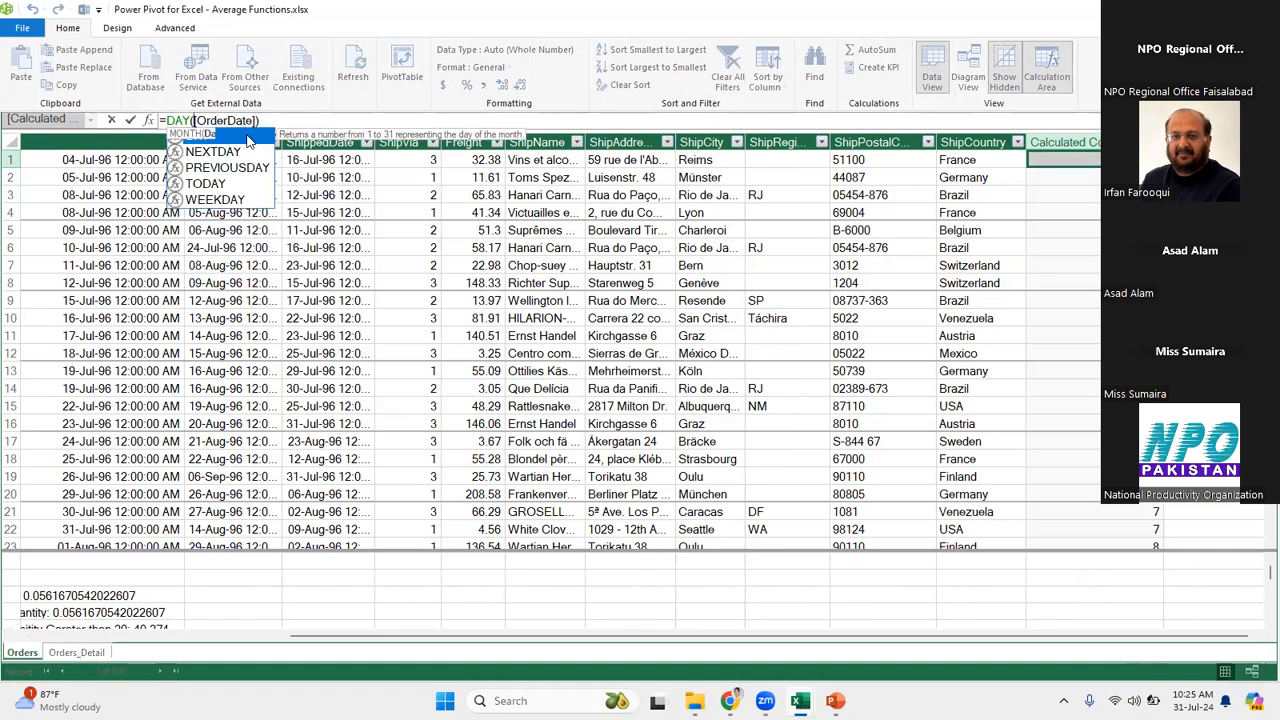
{"action": "key", "text": "Return"}
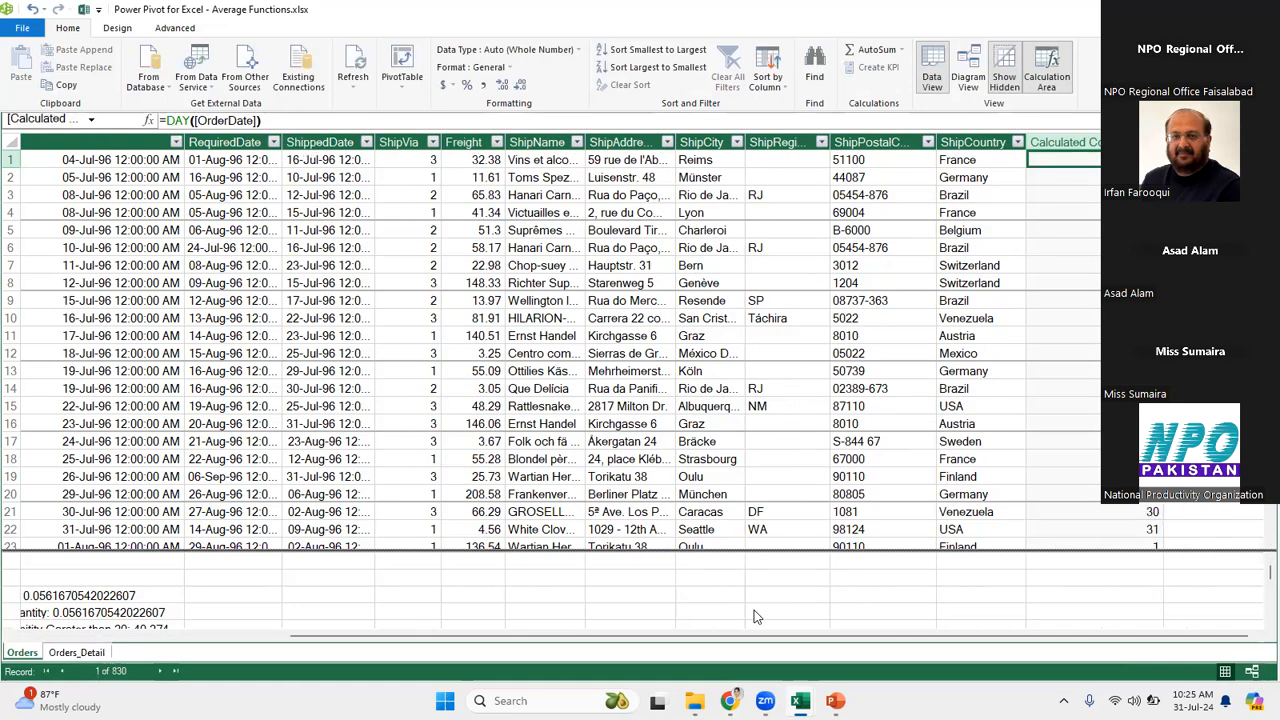
Return to the Excel workbook and open the Orders sheet.
{"action": "left_click", "coordinate": [86, 12]}
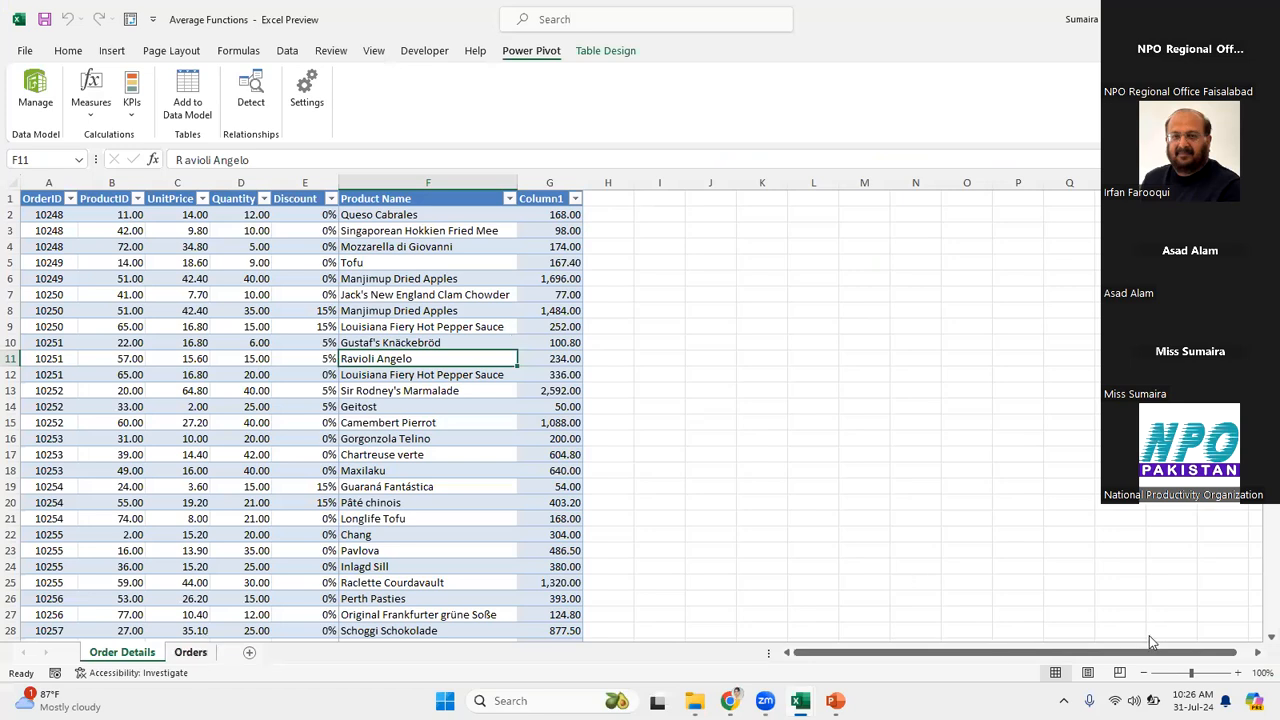
{"action": "key", "text": "ctrl+Page_Down"}
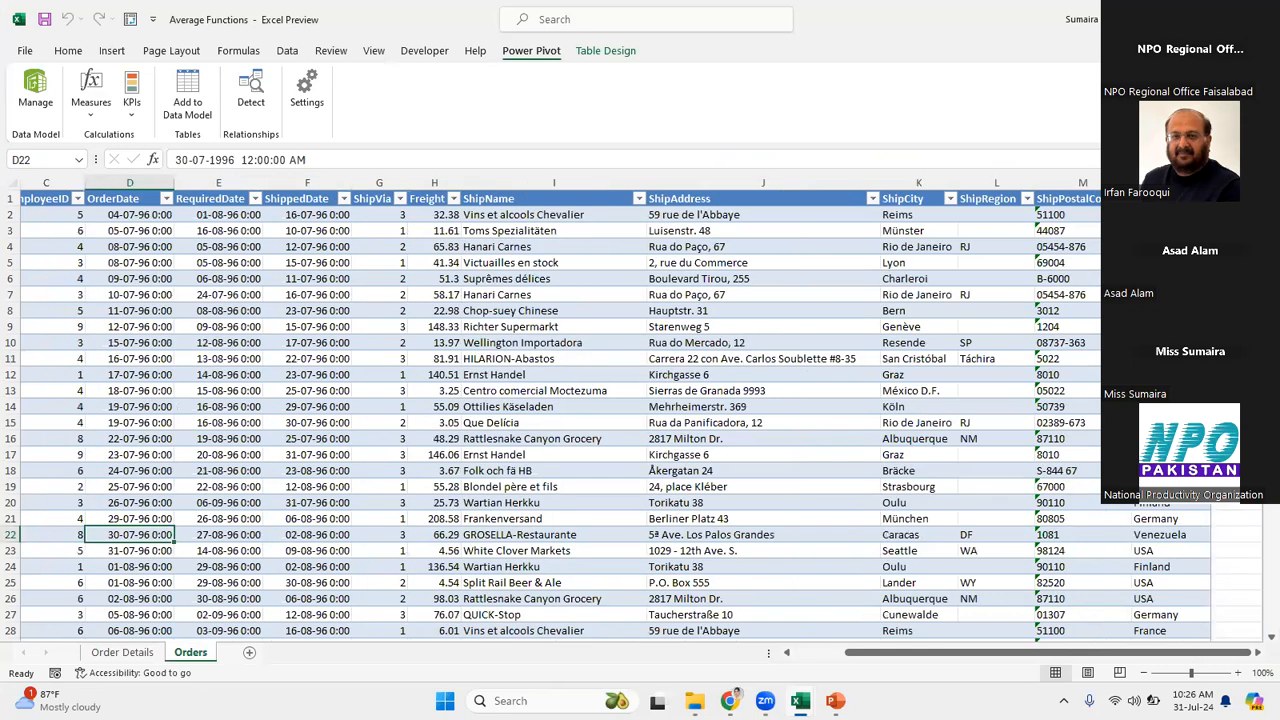
{"action": "left_click", "coordinate": [1237, 215]}
{"action": "type", "text": "="}
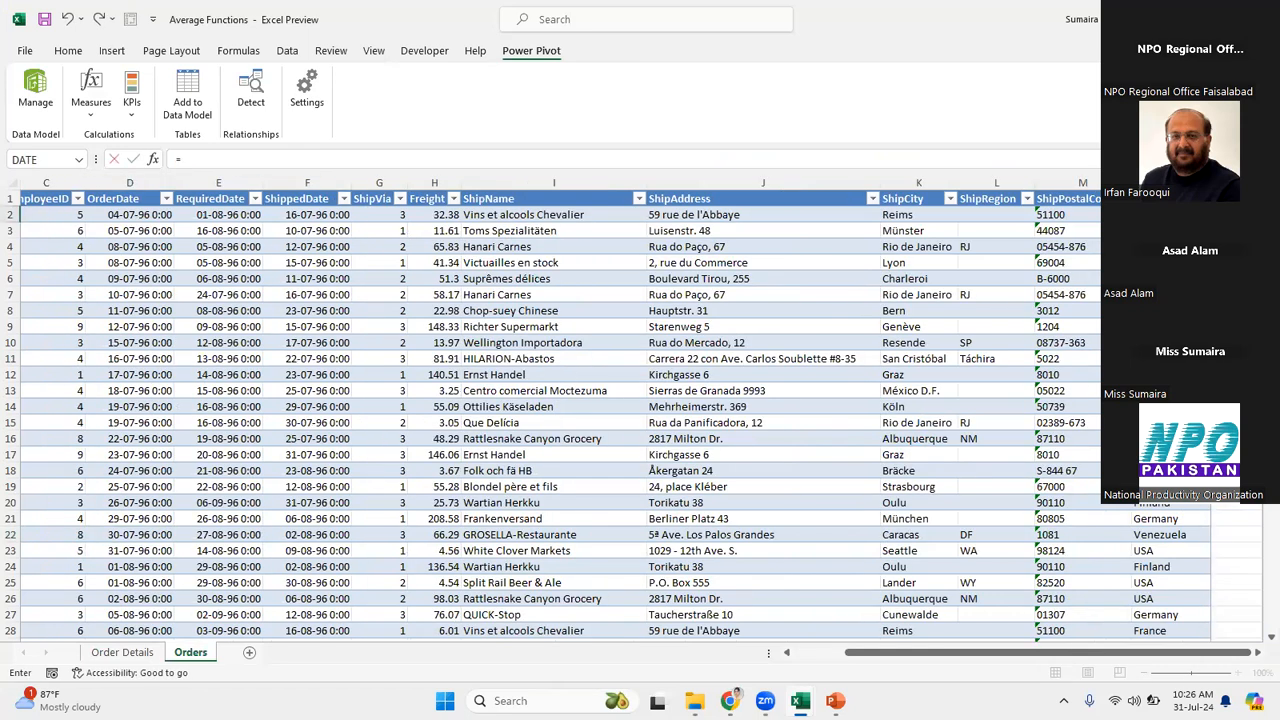
{"action": "type", "text": " year"}
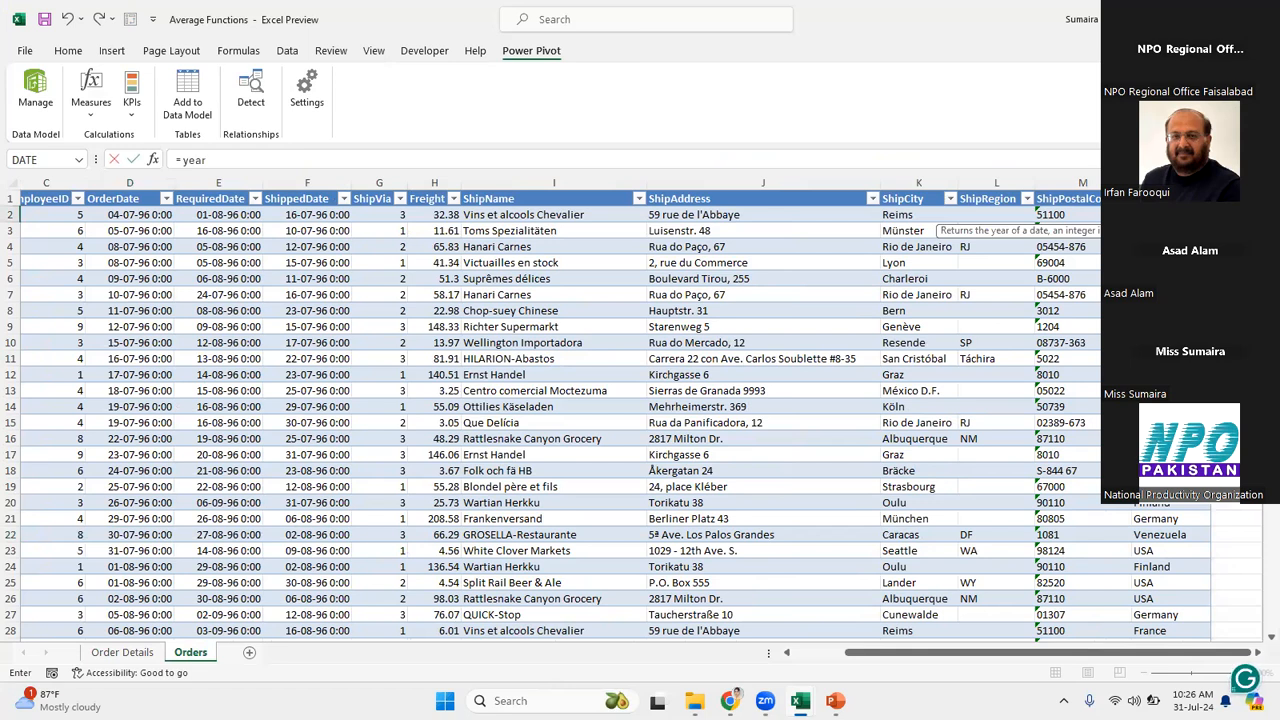
{"action": "key", "text": "Tab"}
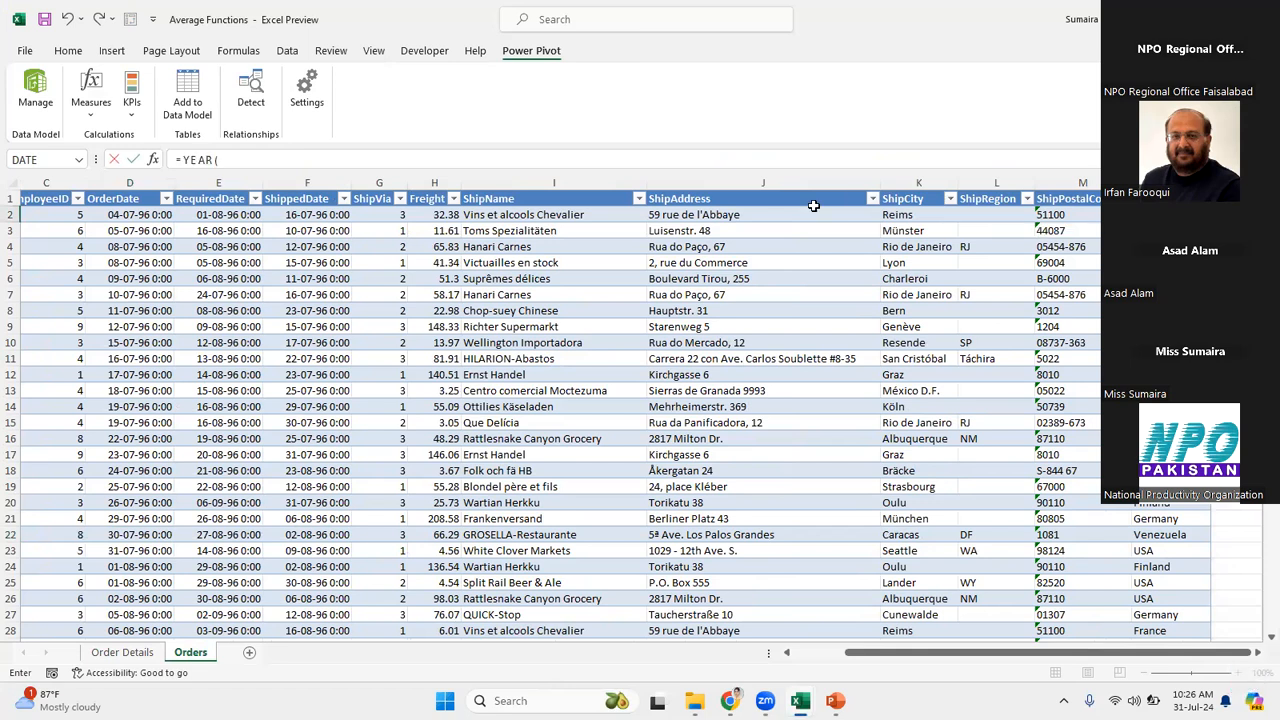
{"action": "left_click", "coordinate": [155, 216]}
{"action": "left_click", "coordinate": [155, 216]}
{"action": "key", "text": "Return"}
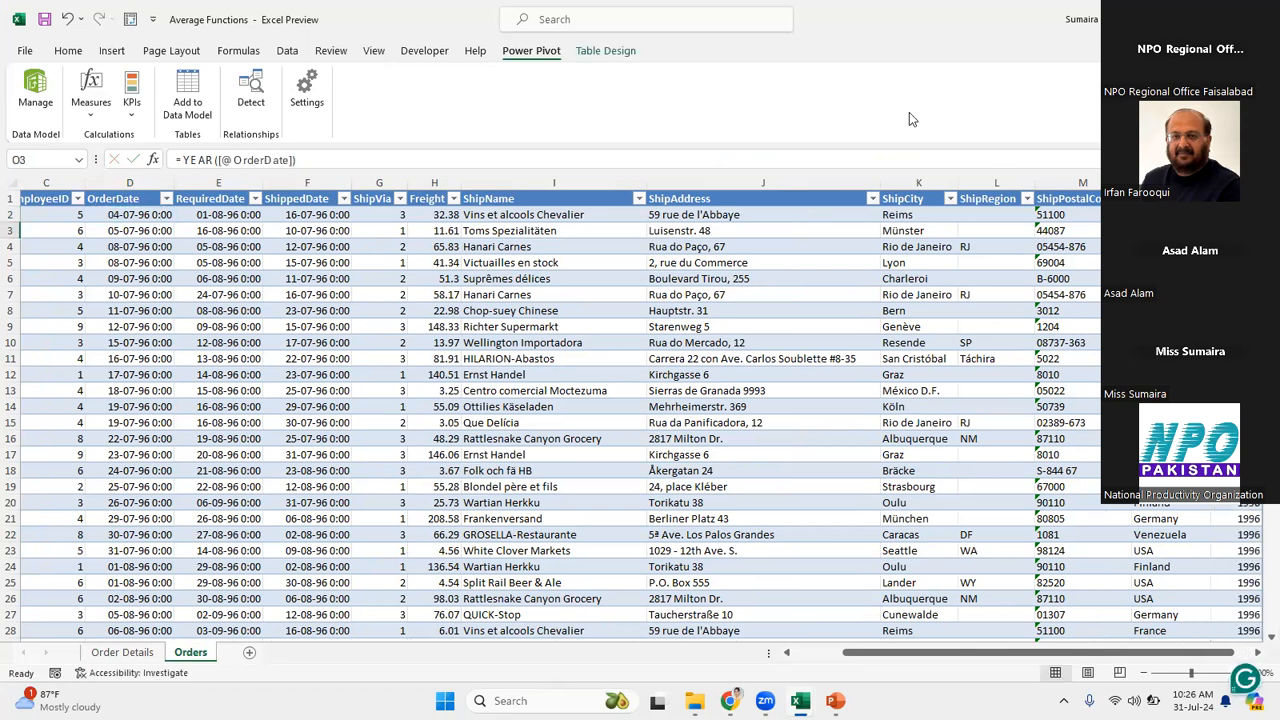
{"action": "key", "text": "Up"}
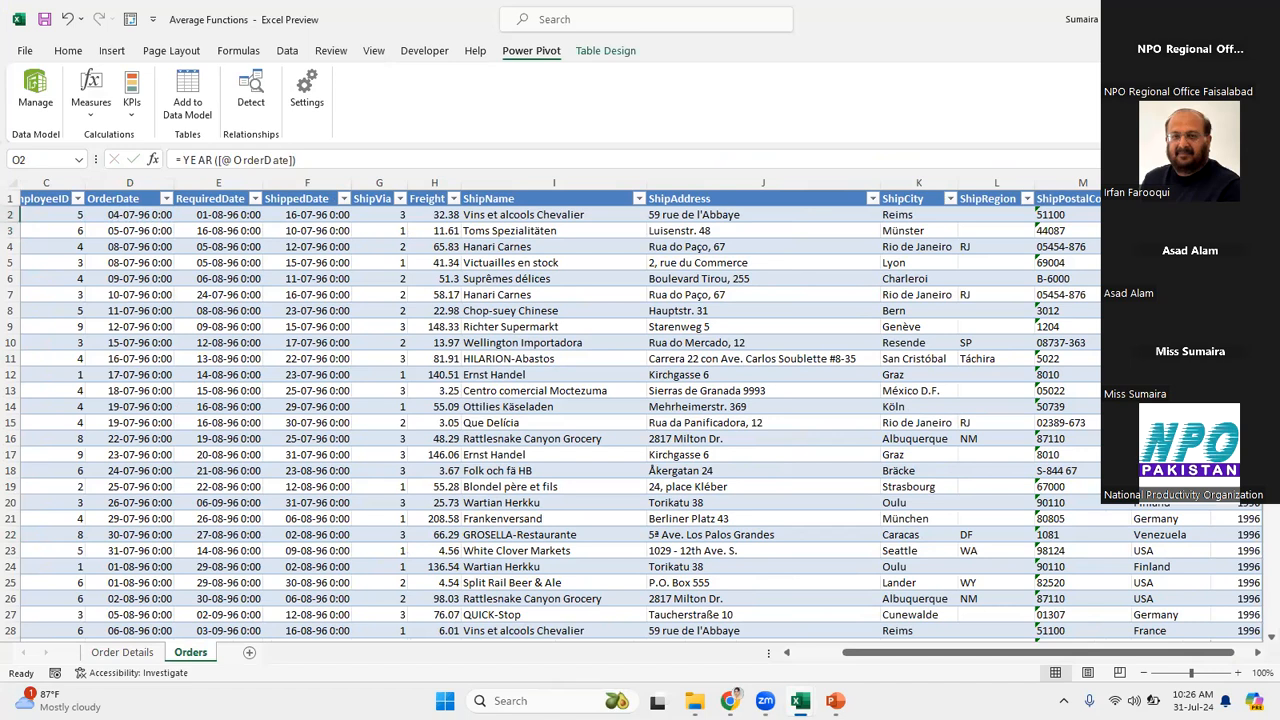
{"action": "left_click", "coordinate": [1208, 673]}
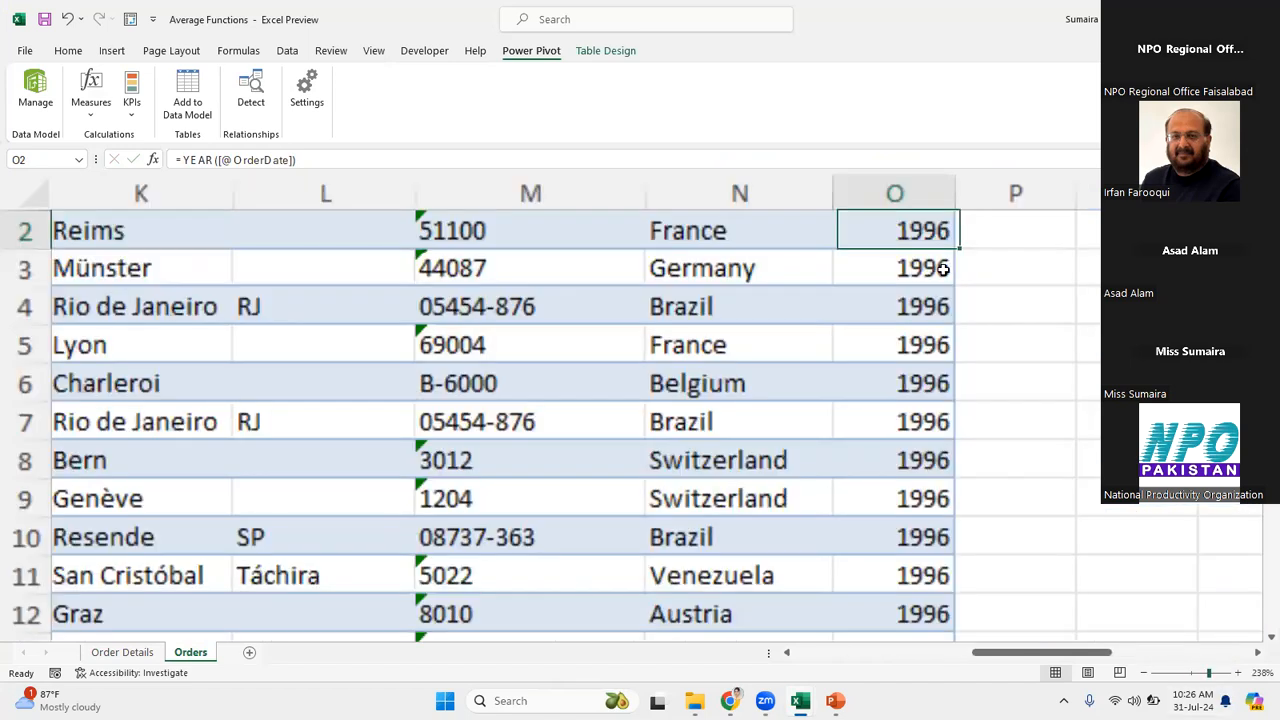
{"action": "double_click", "coordinate": [909, 230]}
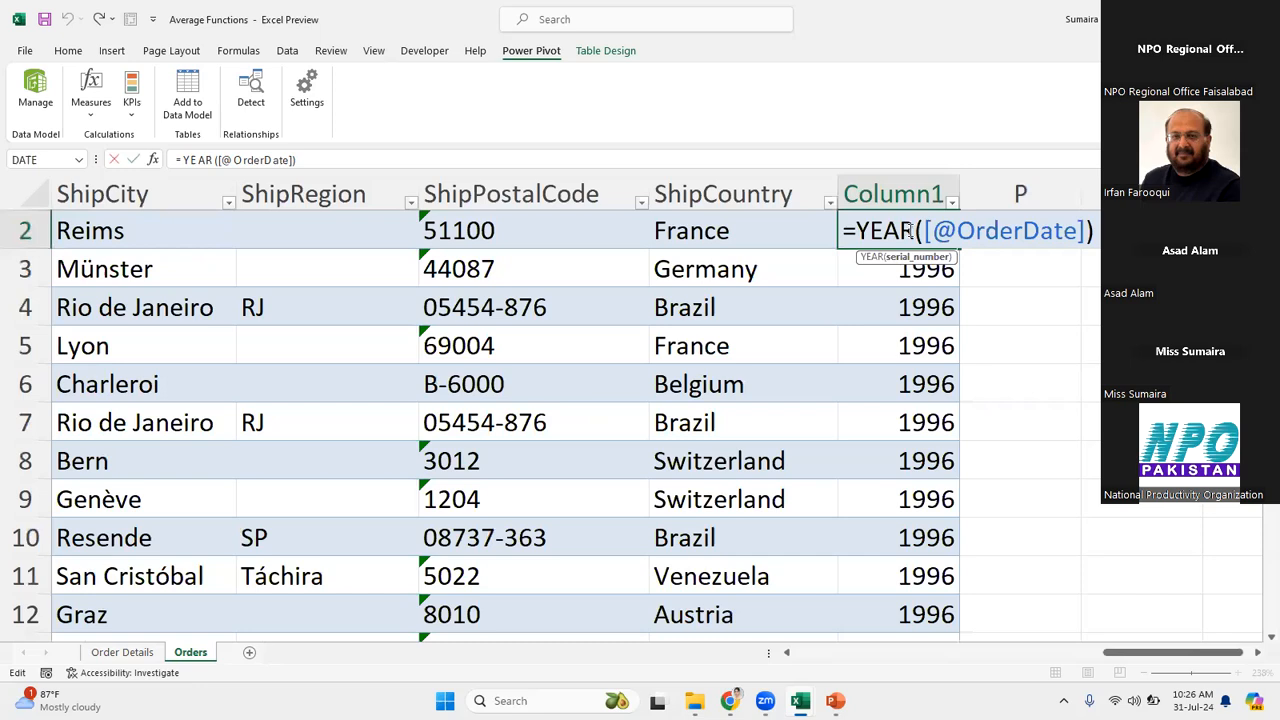
{"action": "key", "text": "BackSpace"}
{"action": "key", "text": "BackSpace"}
{"action": "key", "text": "BackSpace"}
{"action": "key", "text": "BackSpace"}
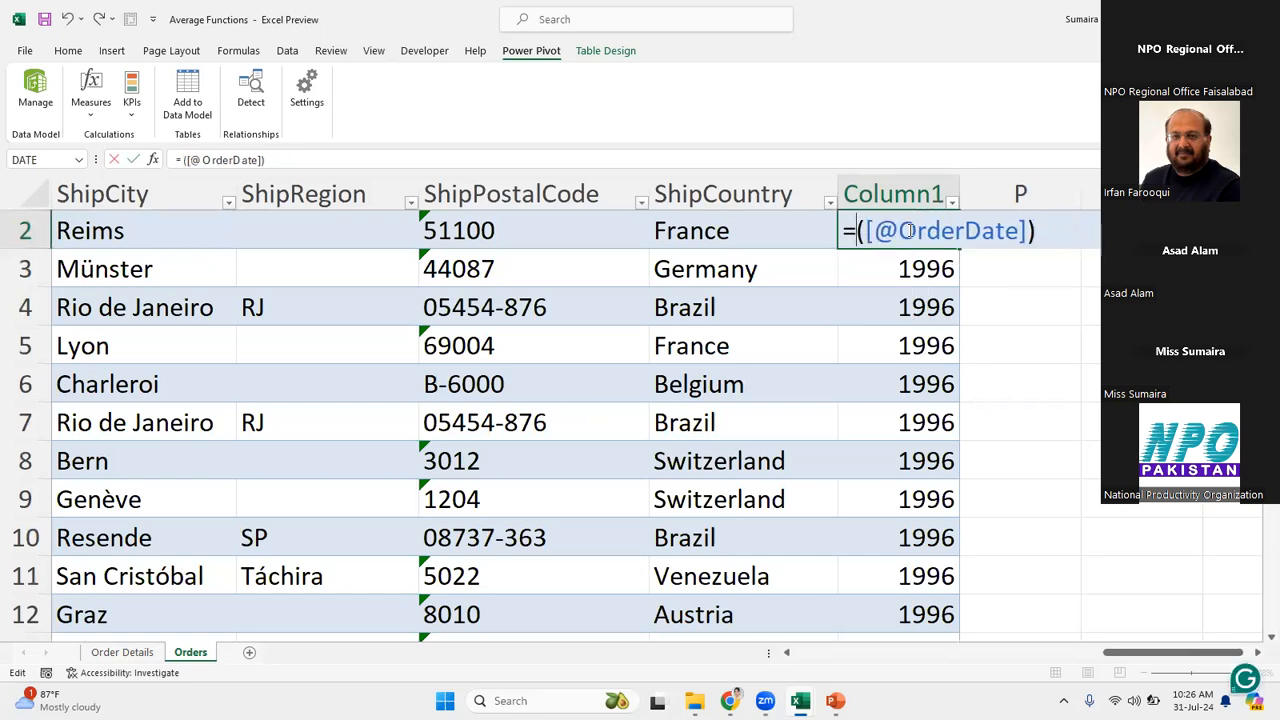
{"action": "type", "text": "mon"}
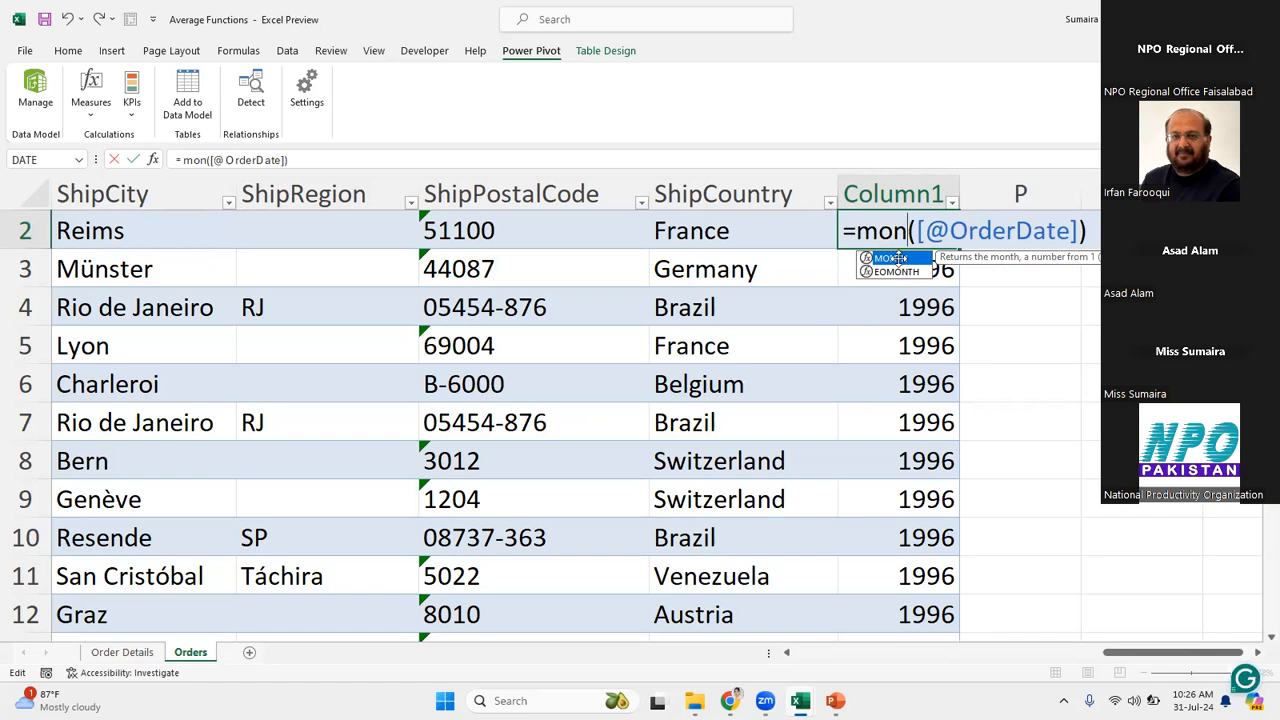
{"action": "double_click", "coordinate": [890, 258]}
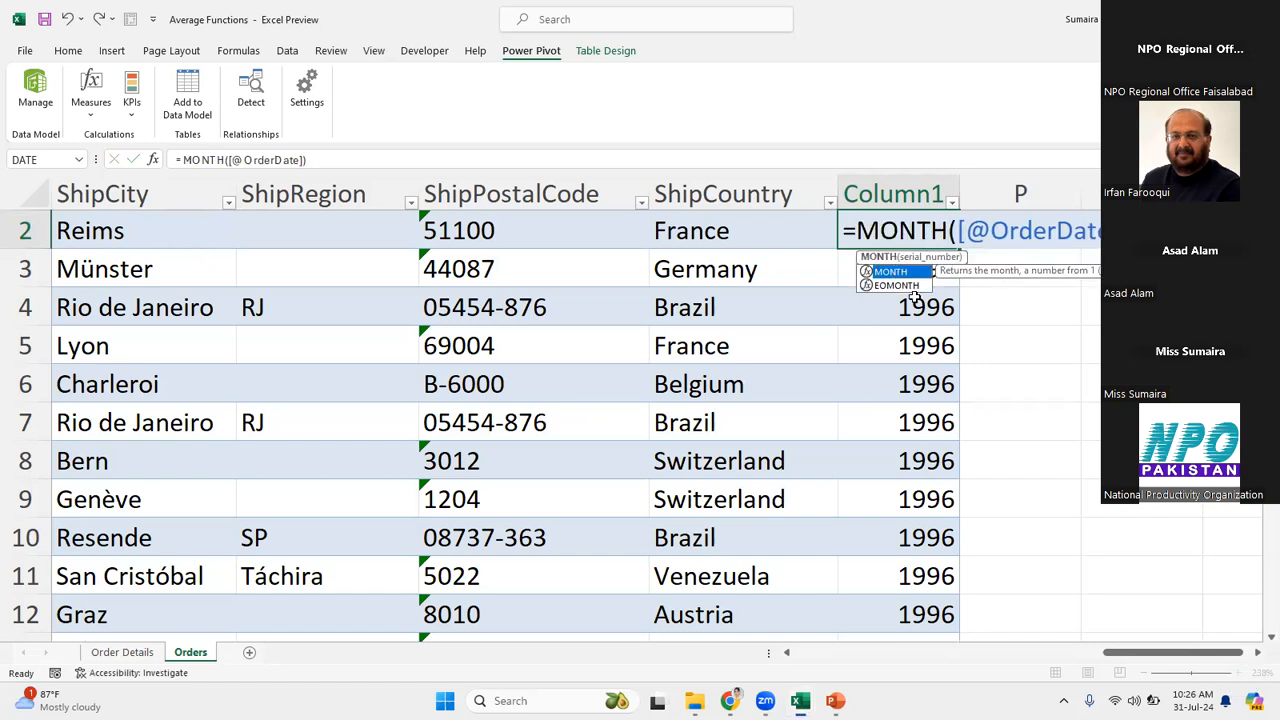
{"action": "key", "text": "Return"}
{"action": "double_click", "coordinate": [950, 232]}
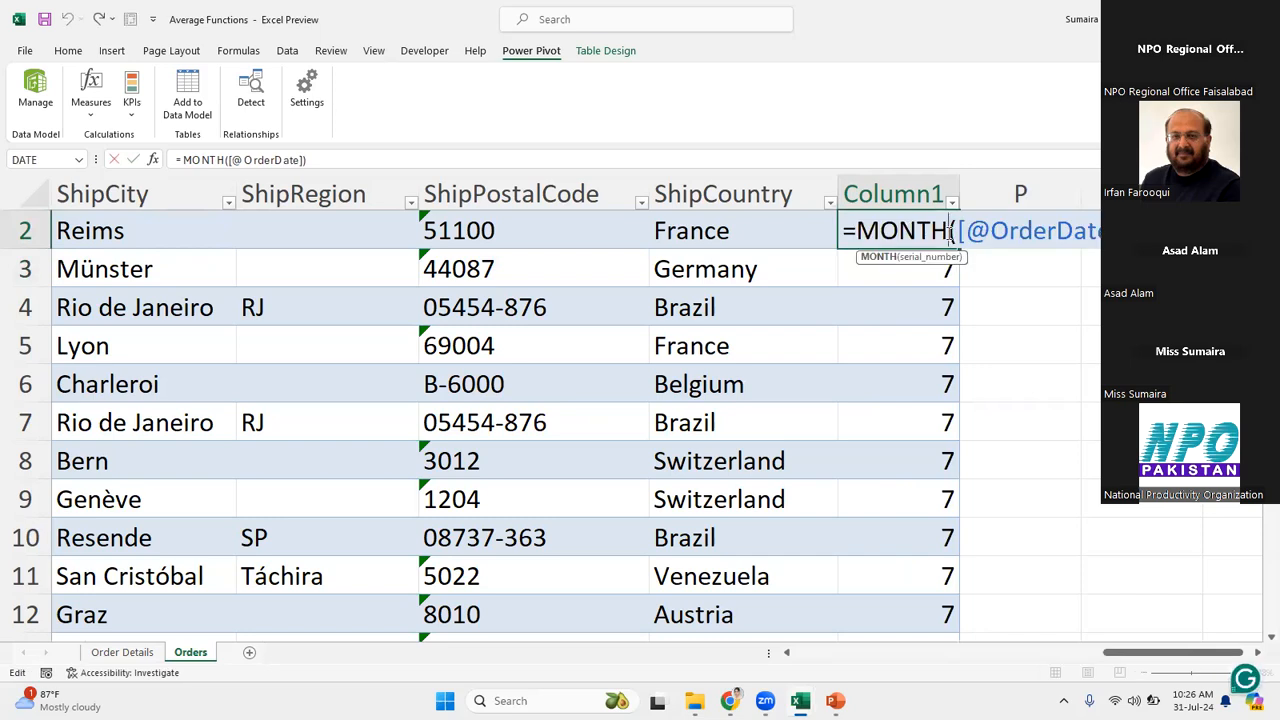
{"action": "key", "text": "BackSpace"}
{"action": "key", "text": "BackSpace"}
{"action": "key", "text": "BackSpace"}
{"action": "key", "text": "BackSpace"}
{"action": "key", "text": "BackSpace"}
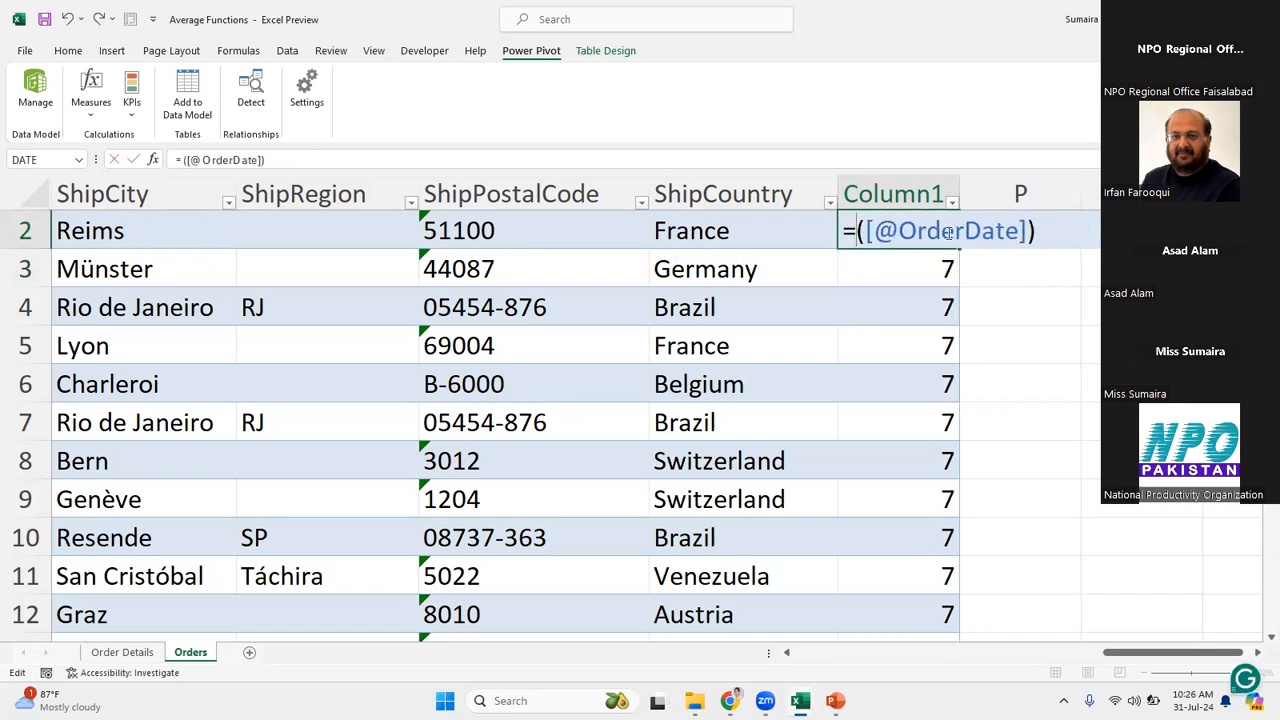
{"action": "type", "text": "day"}
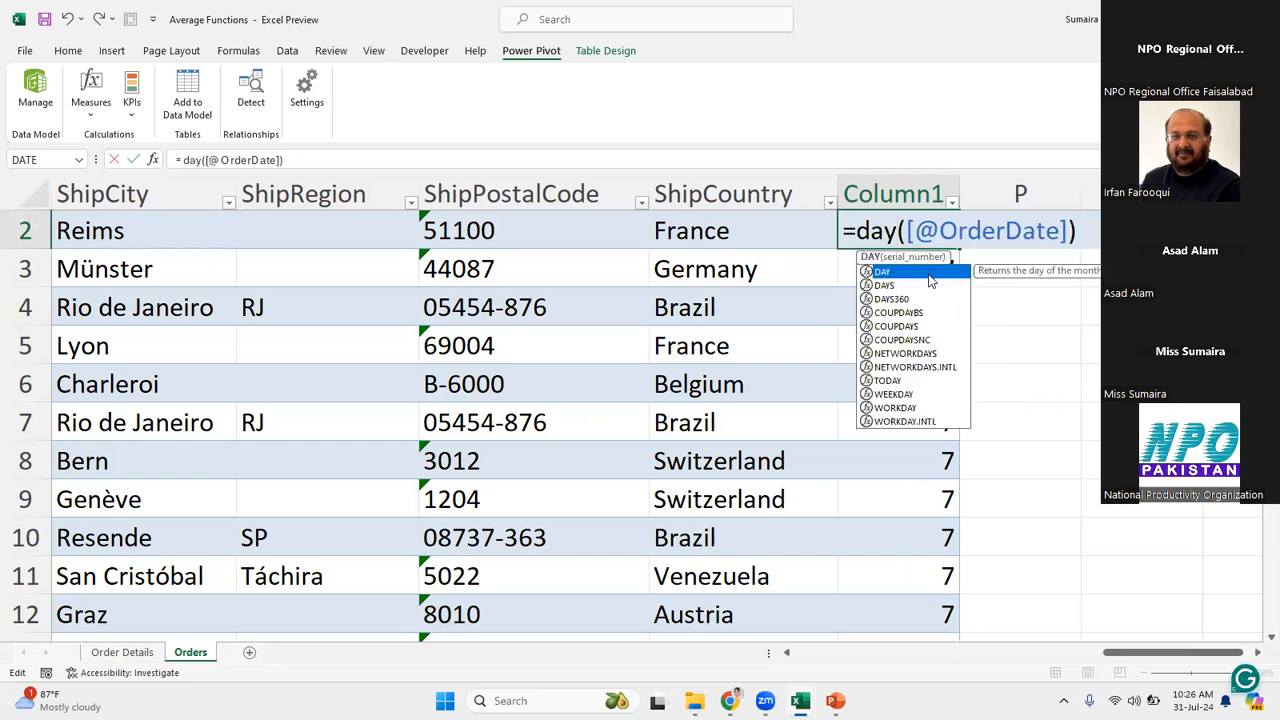
{"action": "double_click", "coordinate": [929, 272]}
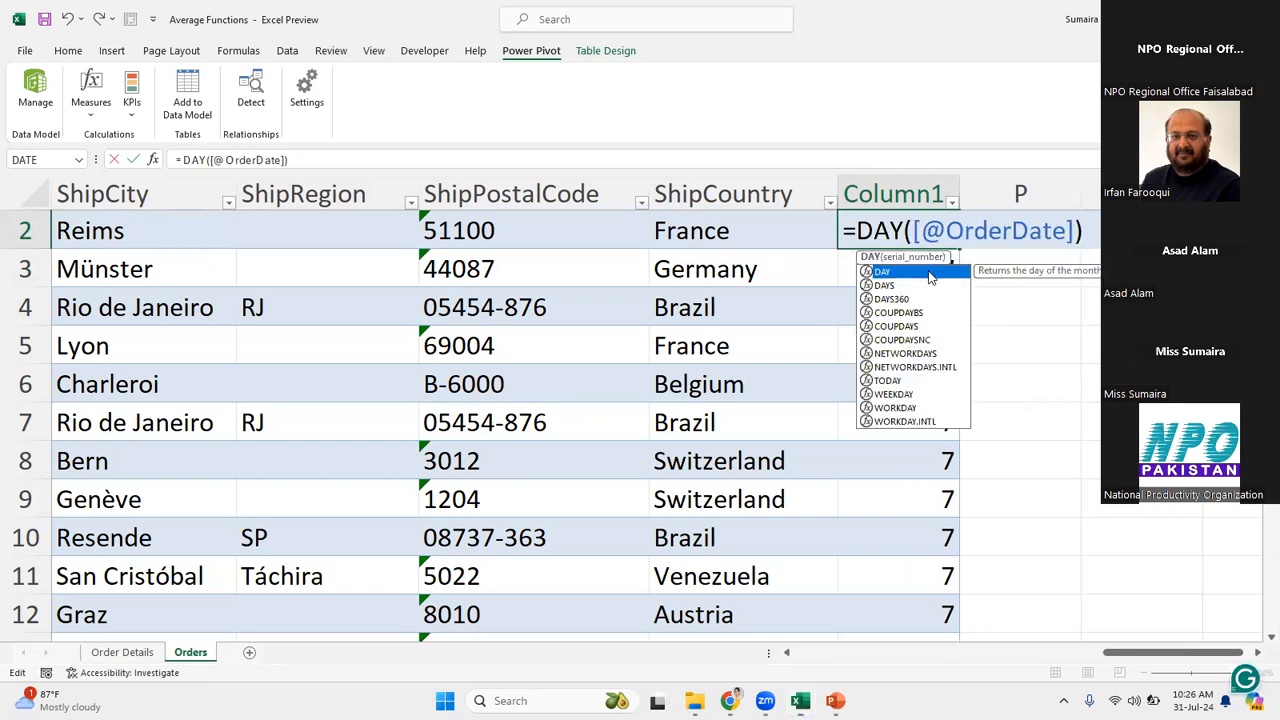
{"action": "key", "text": "Return"}
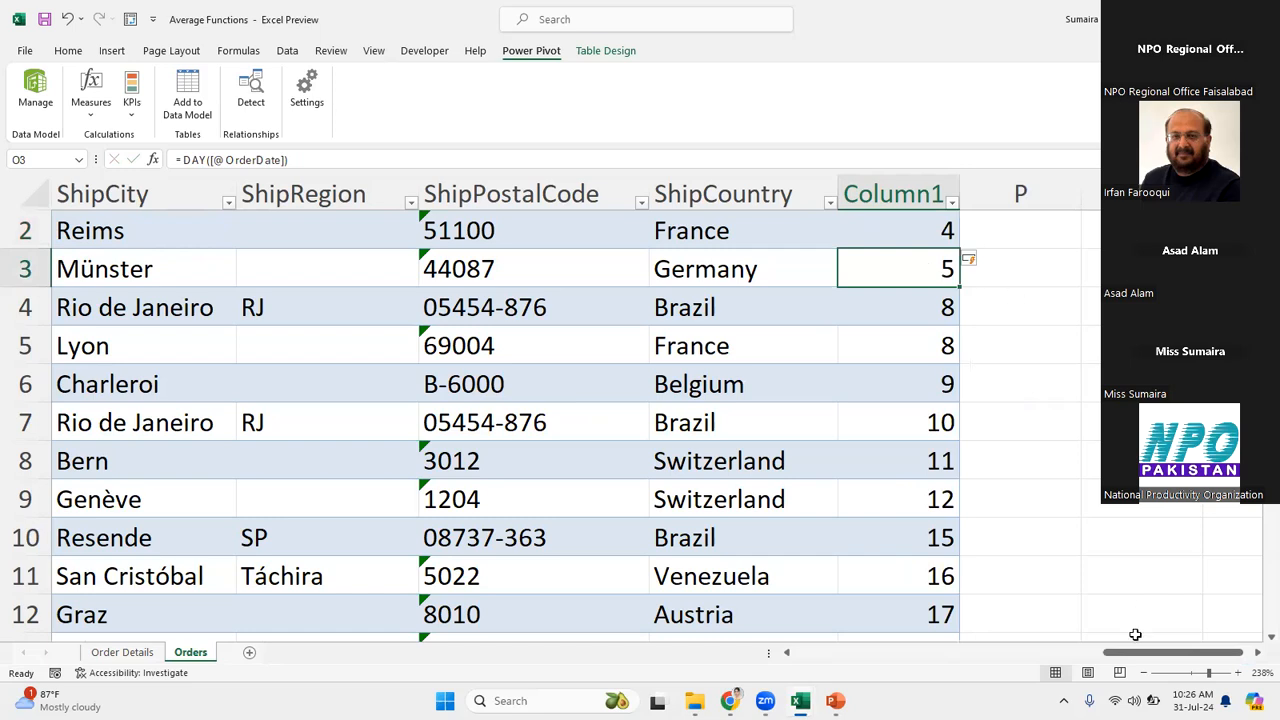
Compare the OrderDate values at the start of the Orders table with the results in the added DAY column.
{"action": "left_click_drag", "start_coordinate": [1137, 653], "coordinate": [986, 656]}
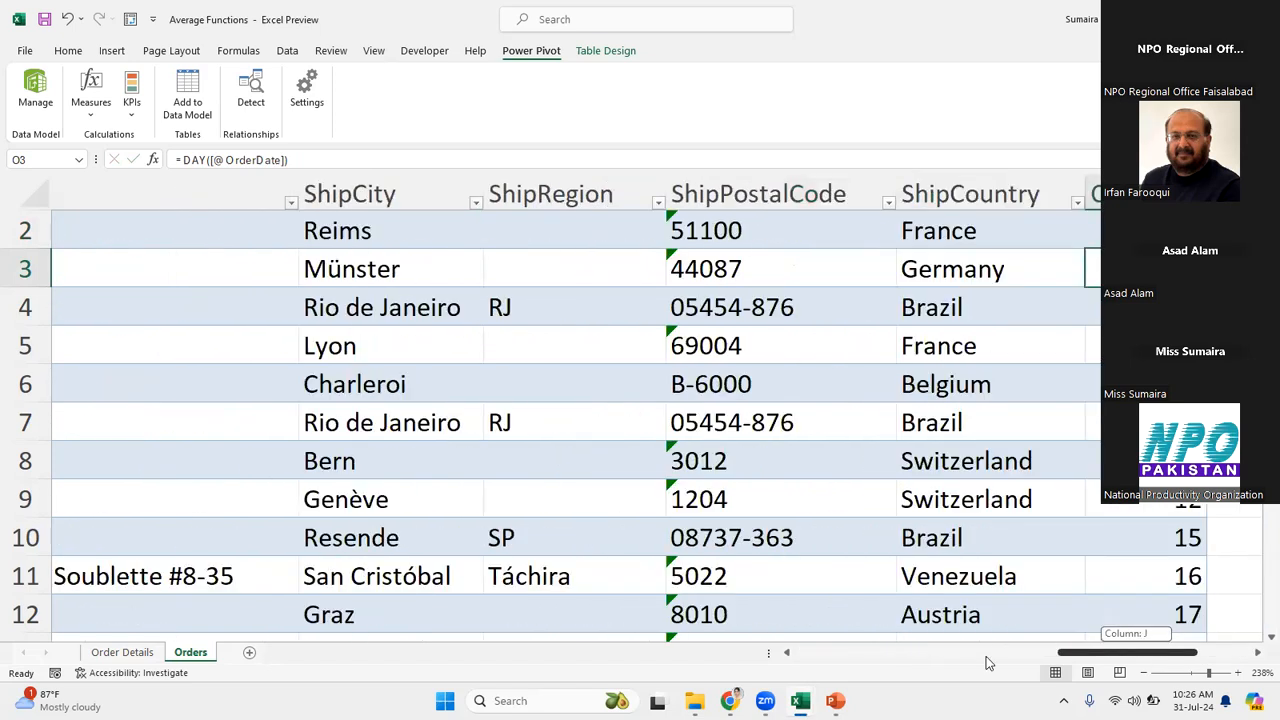
{"action": "scroll", "coordinate": [951, 349], "scroll_direction": "left", "scroll_amount": 5}
{"action": "left_click", "coordinate": [955, 360]}
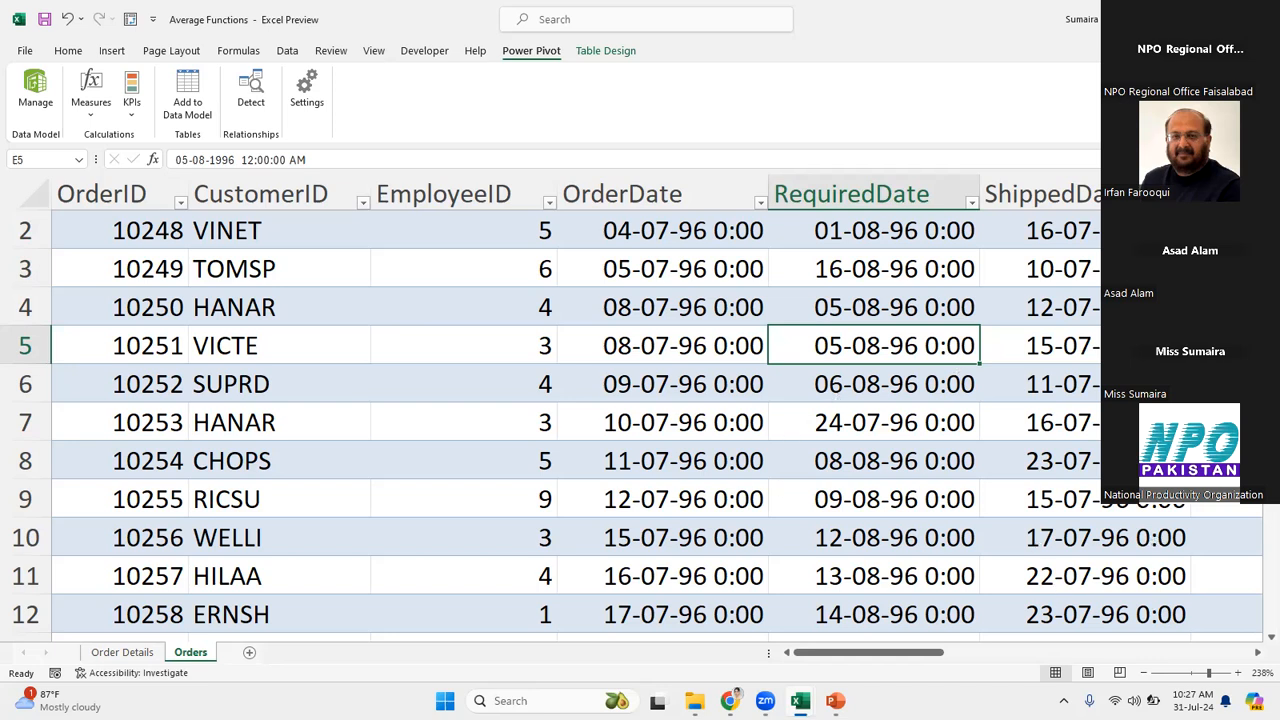
{"action": "scroll", "coordinate": [908, 574], "scroll_direction": "up", "scroll_amount": 1}
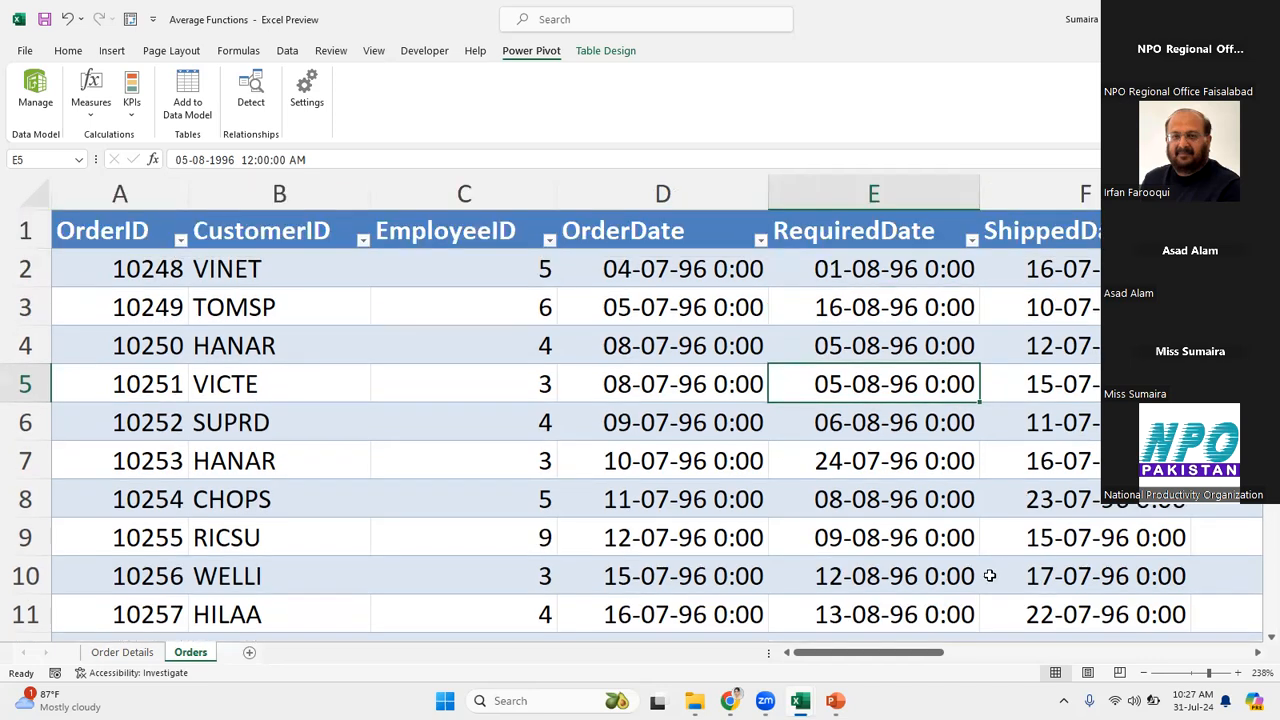
{"action": "left_click_drag", "start_coordinate": [908, 660], "coordinate": [1272, 624]}
{"action": "left_click", "coordinate": [1062, 364]}
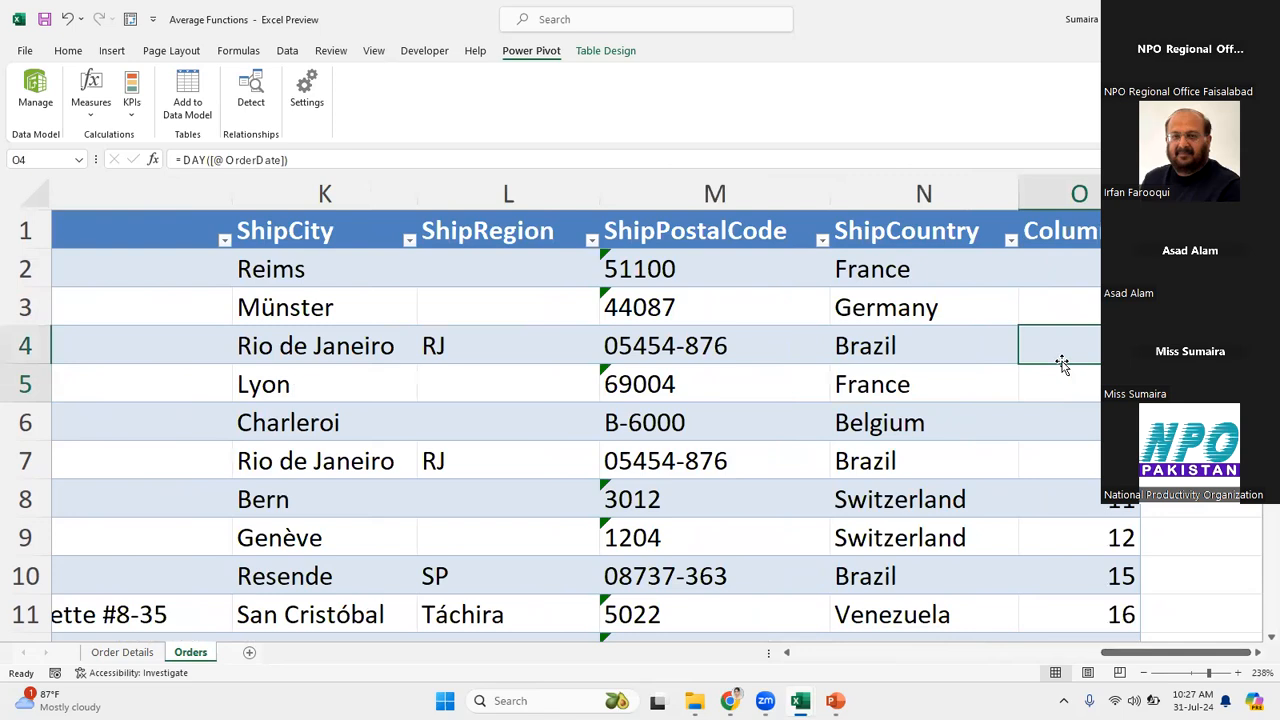
{"action": "left_click", "coordinate": [1082, 254]}
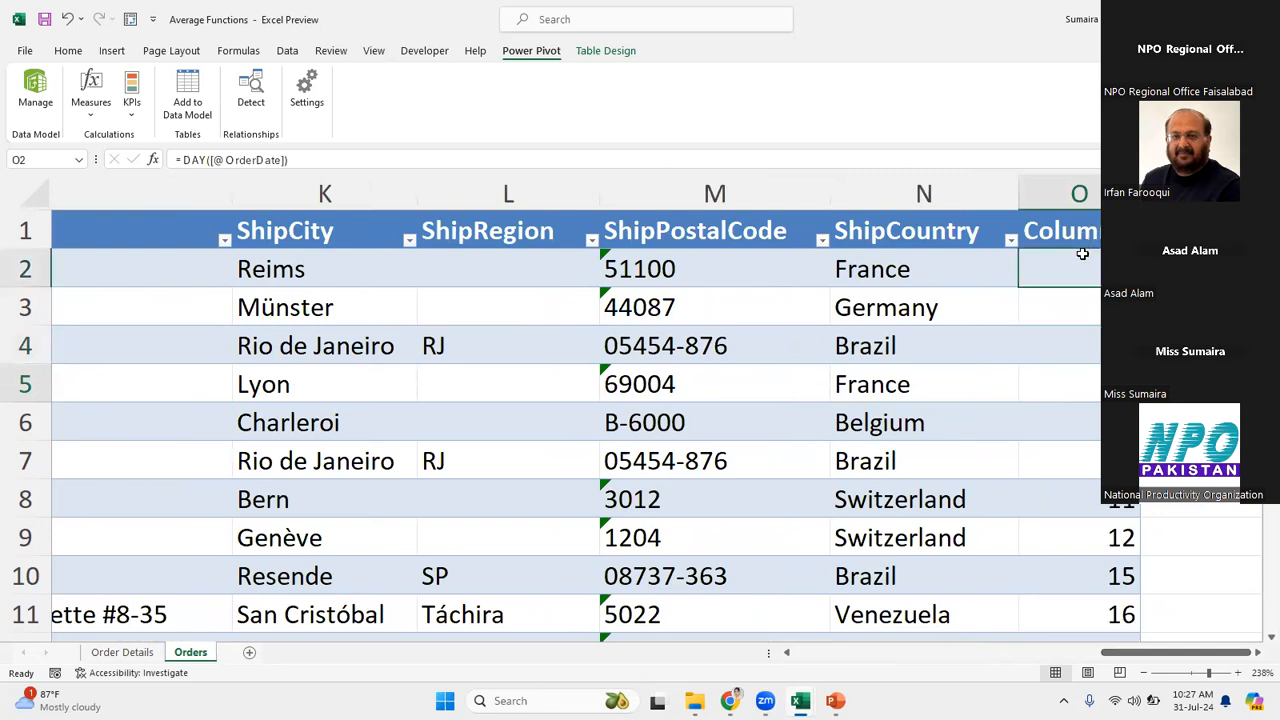
{"action": "left_click", "coordinate": [868, 598]}
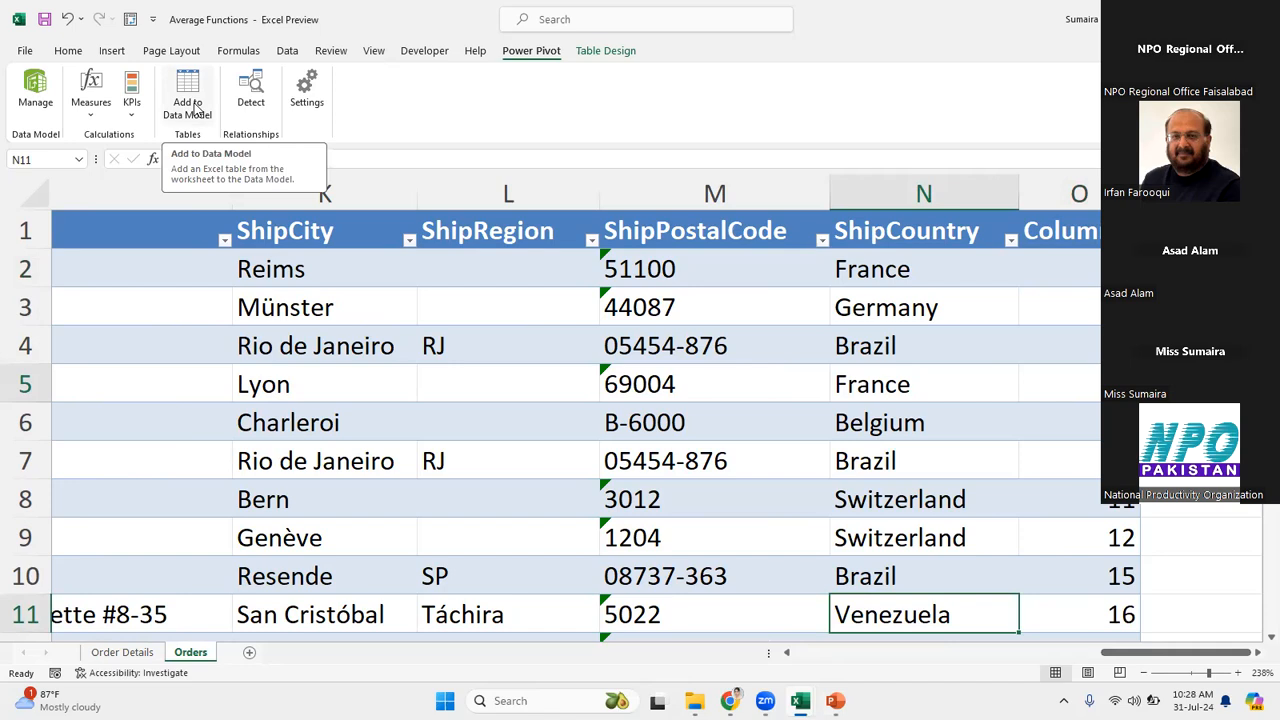
Switch to the Power Pivot data model and inspect the calculated column's DAY formula in the Orders table.
{"action": "left_click", "coordinate": [35, 100]}
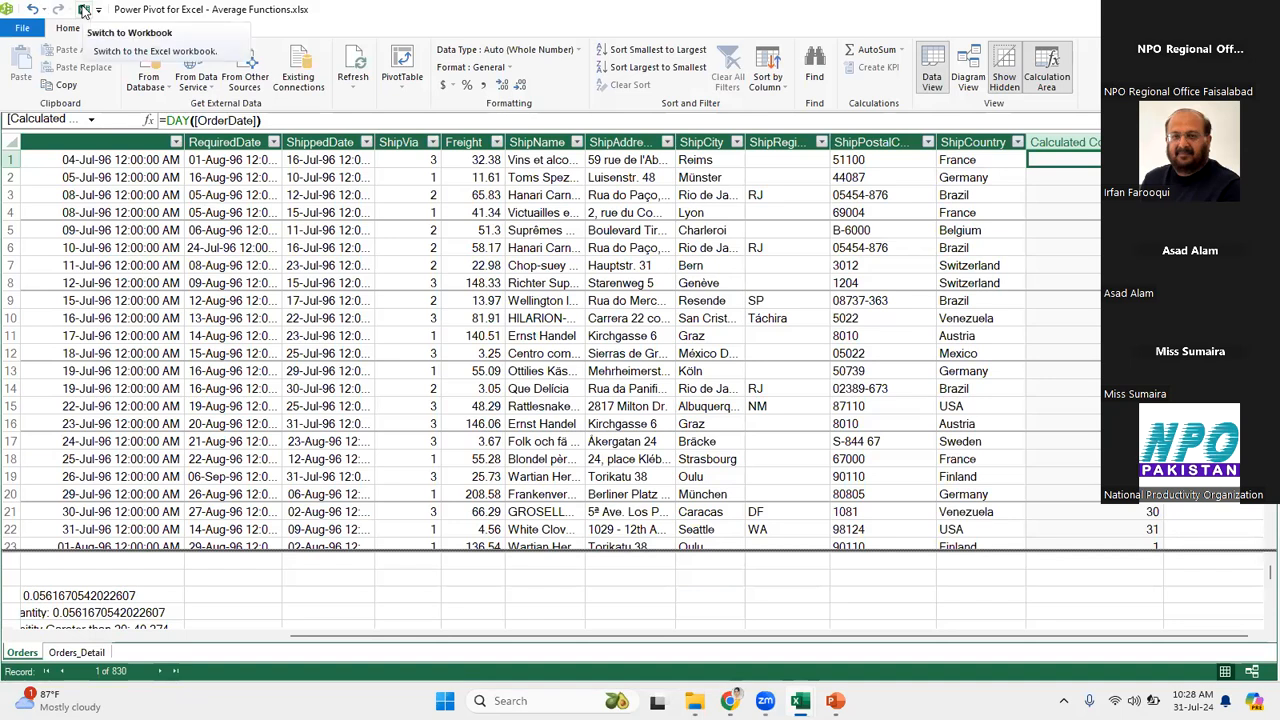
{"action": "left_click", "coordinate": [84, 10]}
{"action": "left_click", "coordinate": [35, 100]}
{"action": "left_click", "coordinate": [358, 336]}
{"action": "left_click", "coordinate": [474, 300]}
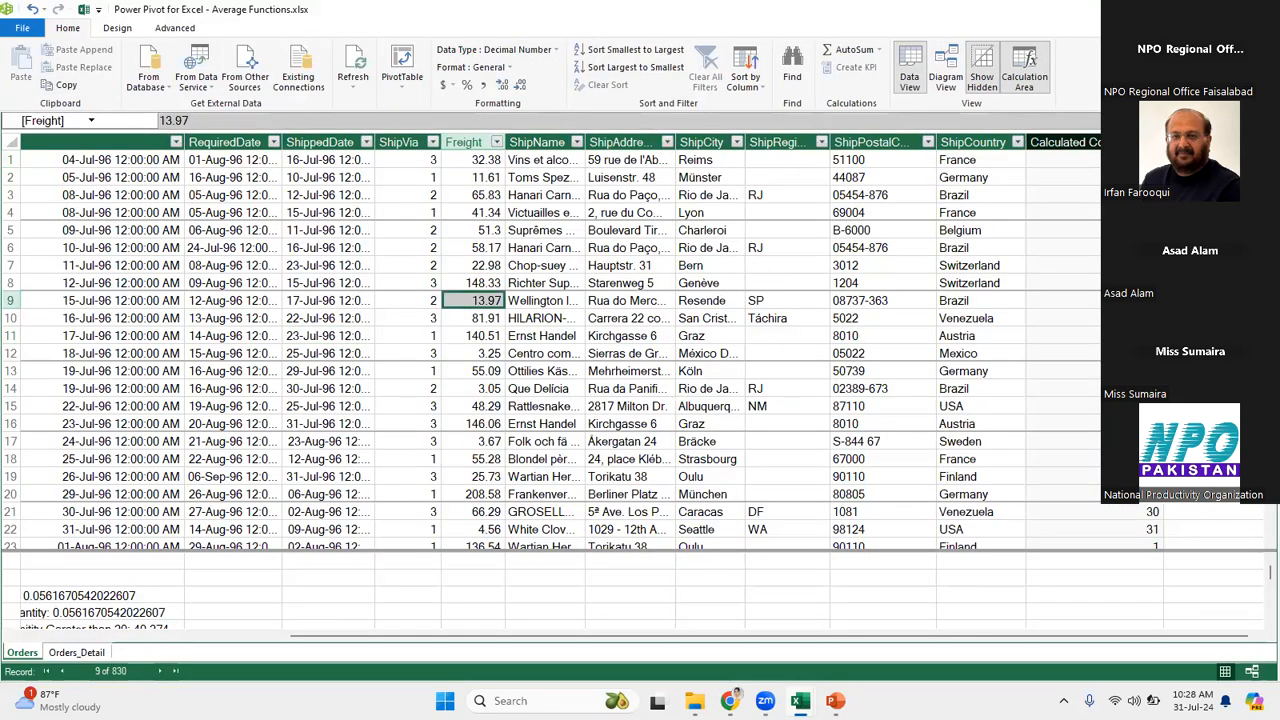
{"action": "left_click", "coordinate": [1066, 160]}
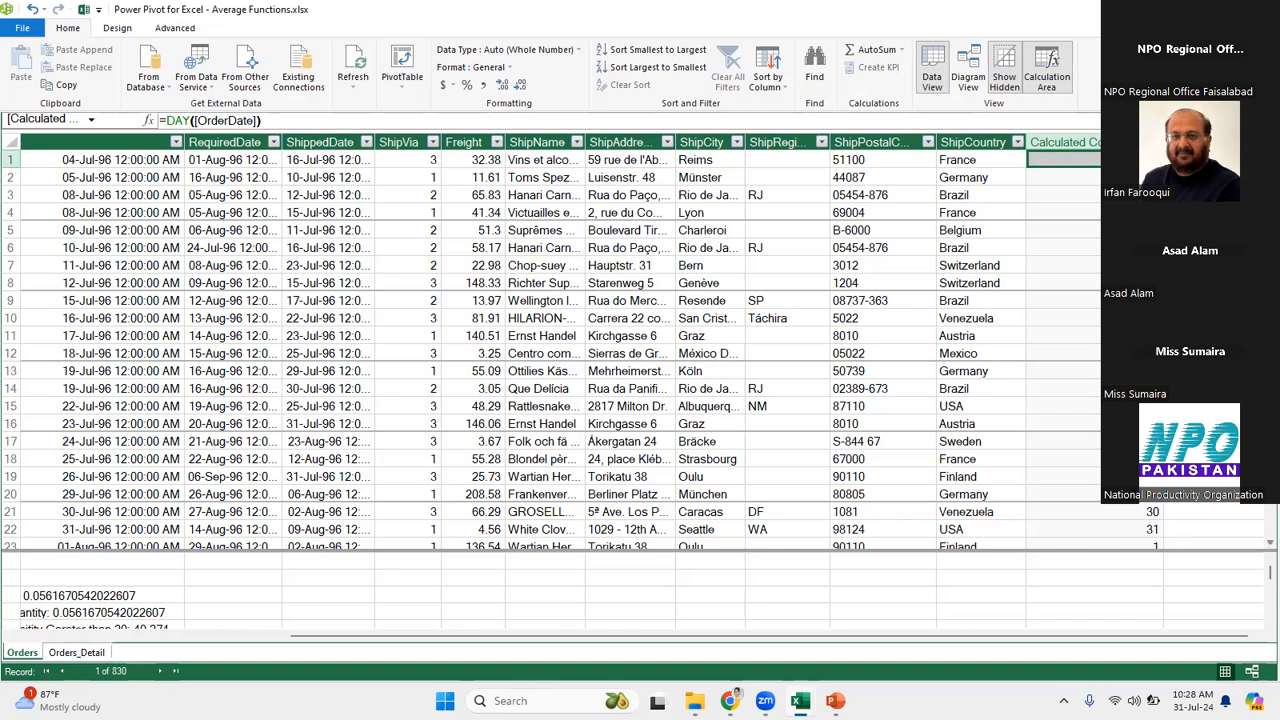
{"action": "left_click", "coordinate": [1212, 160]}
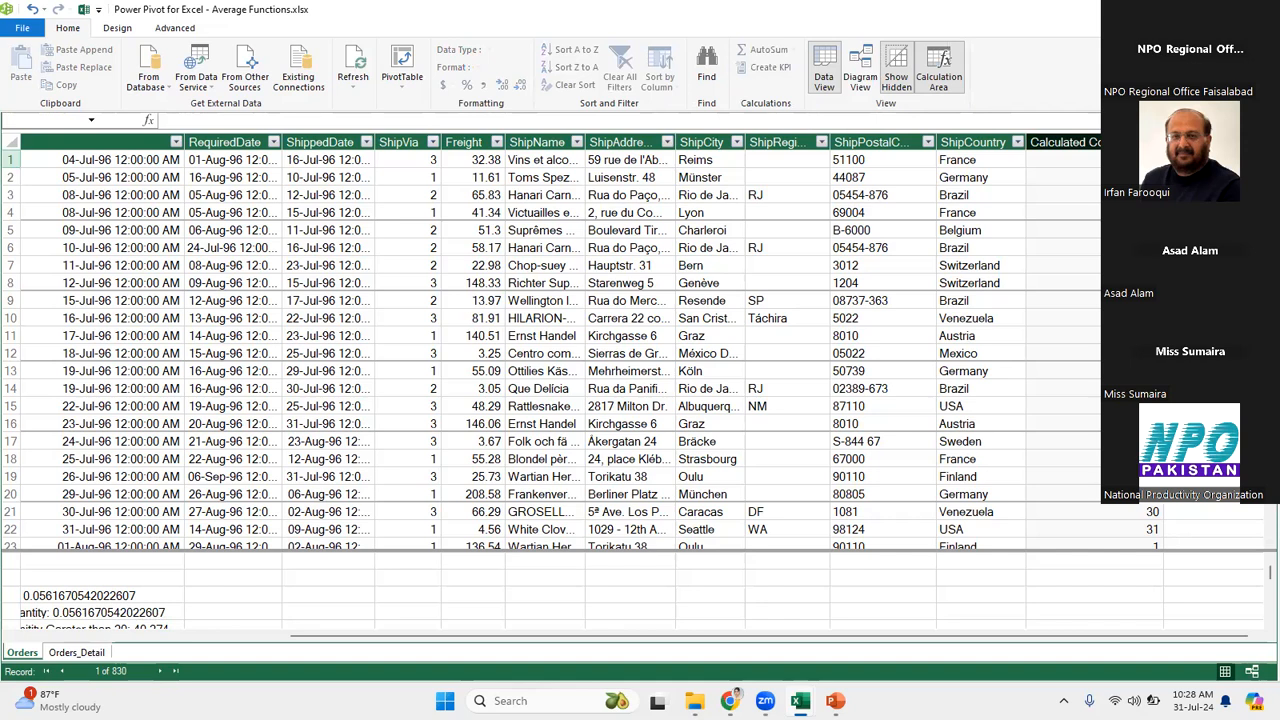
{"action": "type", "text": "=i"}
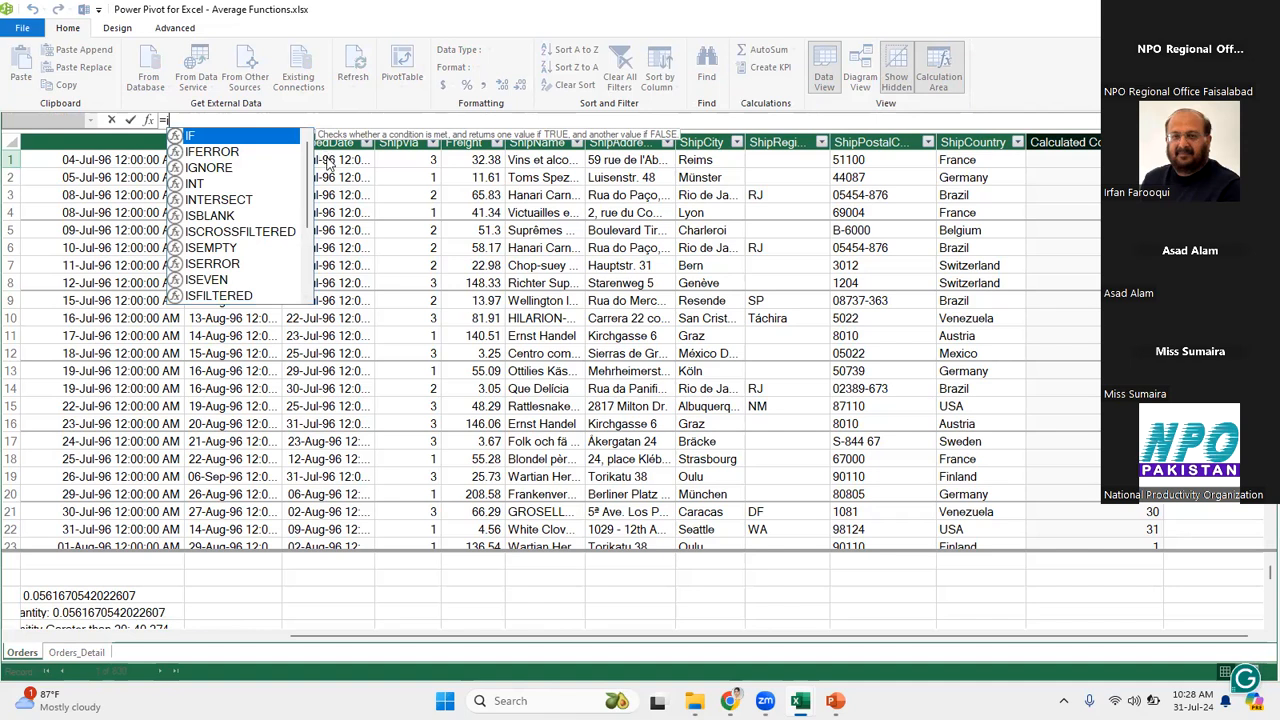
{"action": "key", "text": "BackSpace"}
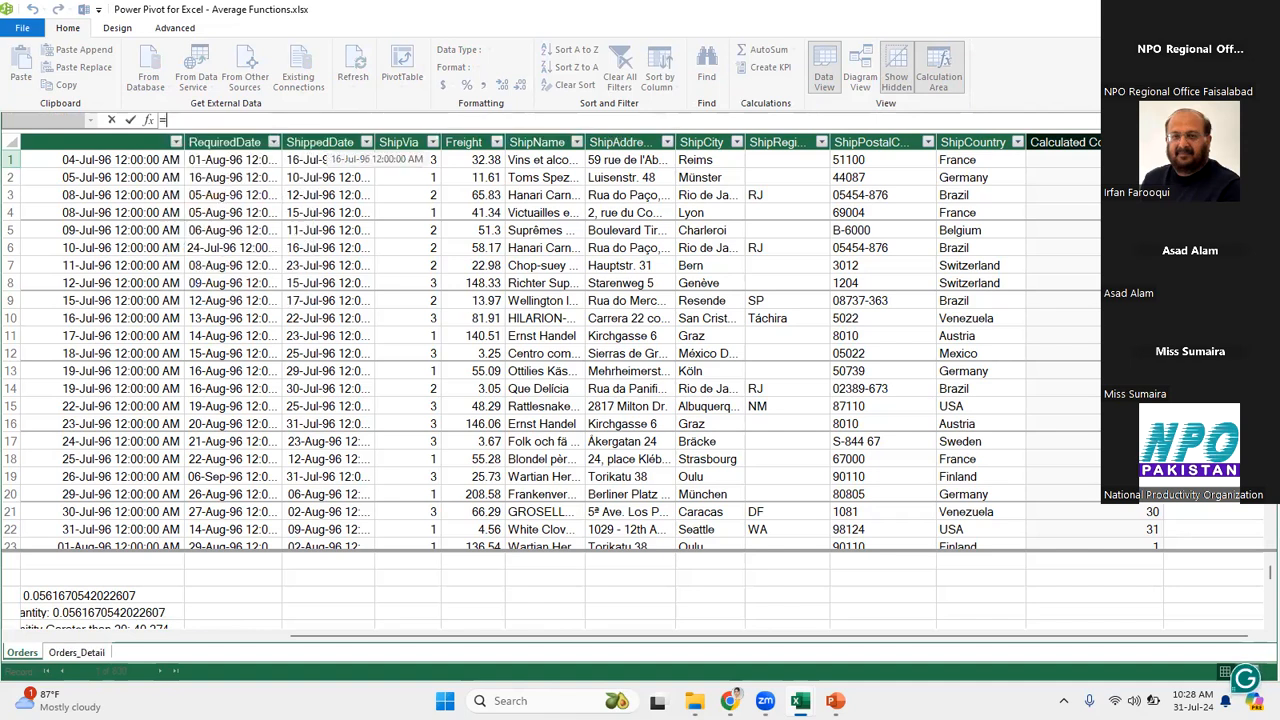
{"action": "type", "text": "vlo"}
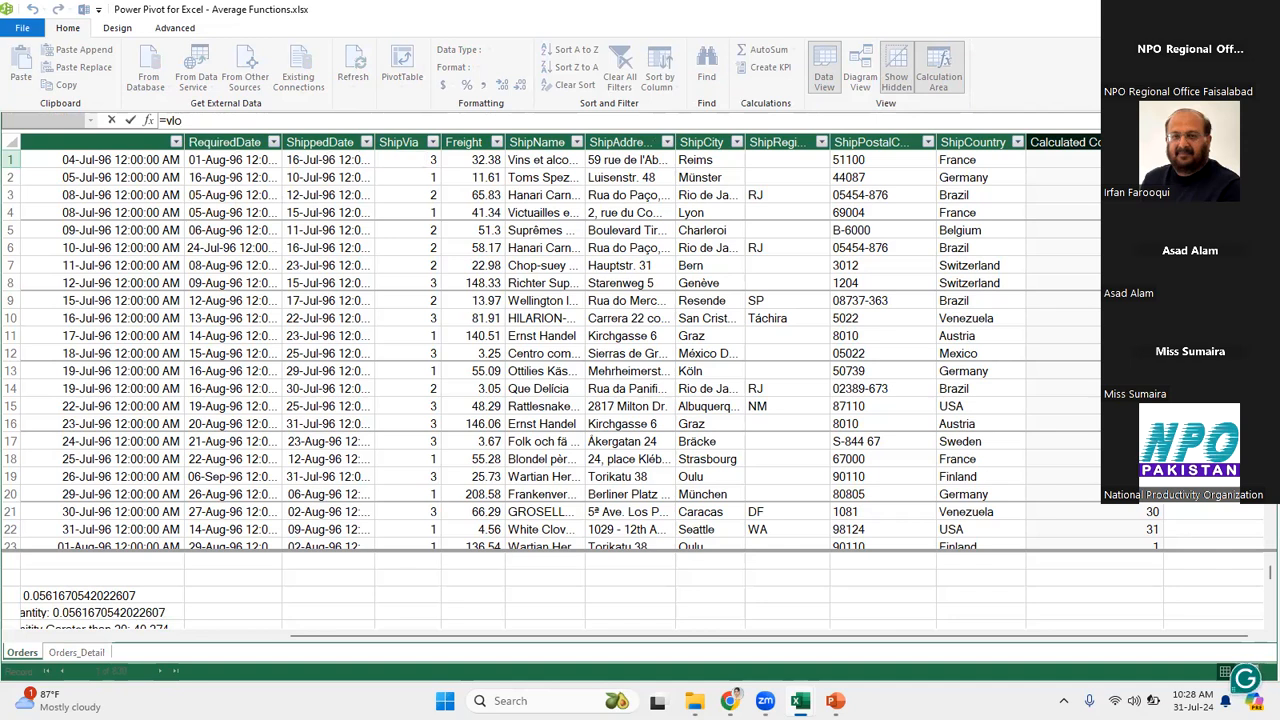
{"action": "key", "text": "BackSpace"}
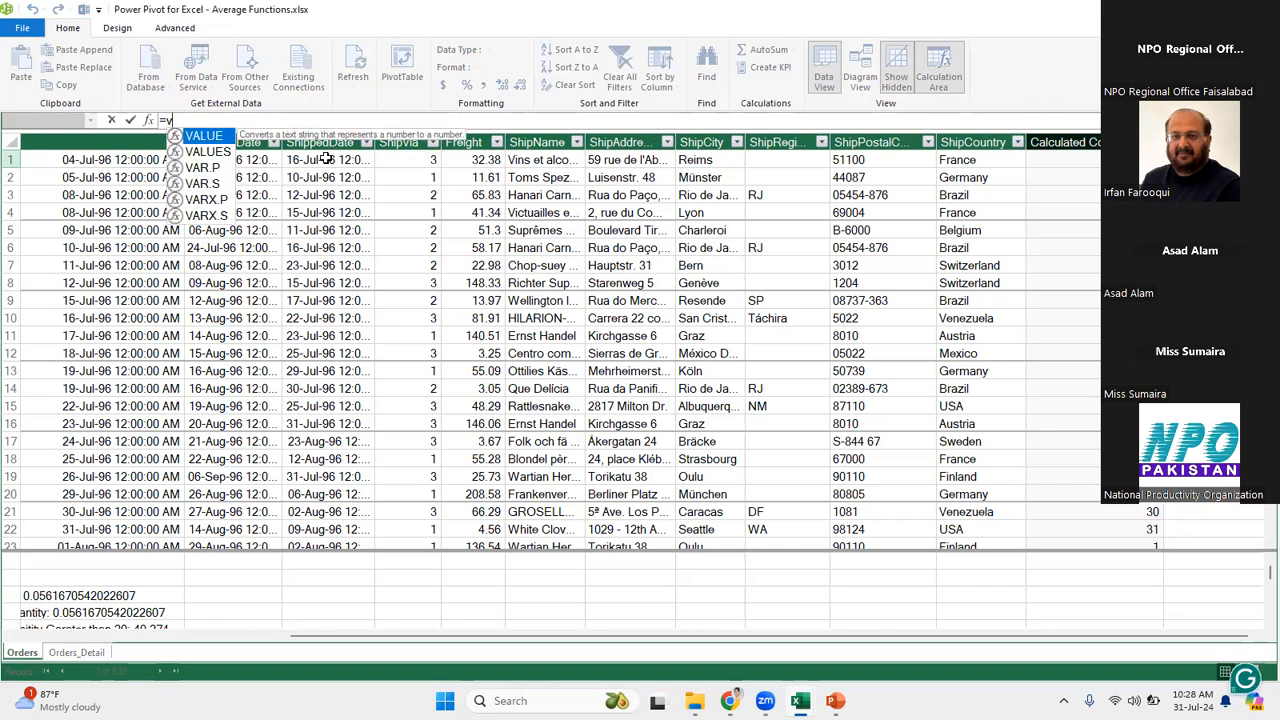
{"action": "key", "text": "BackSpace"}
{"action": "type", "text": "in"}
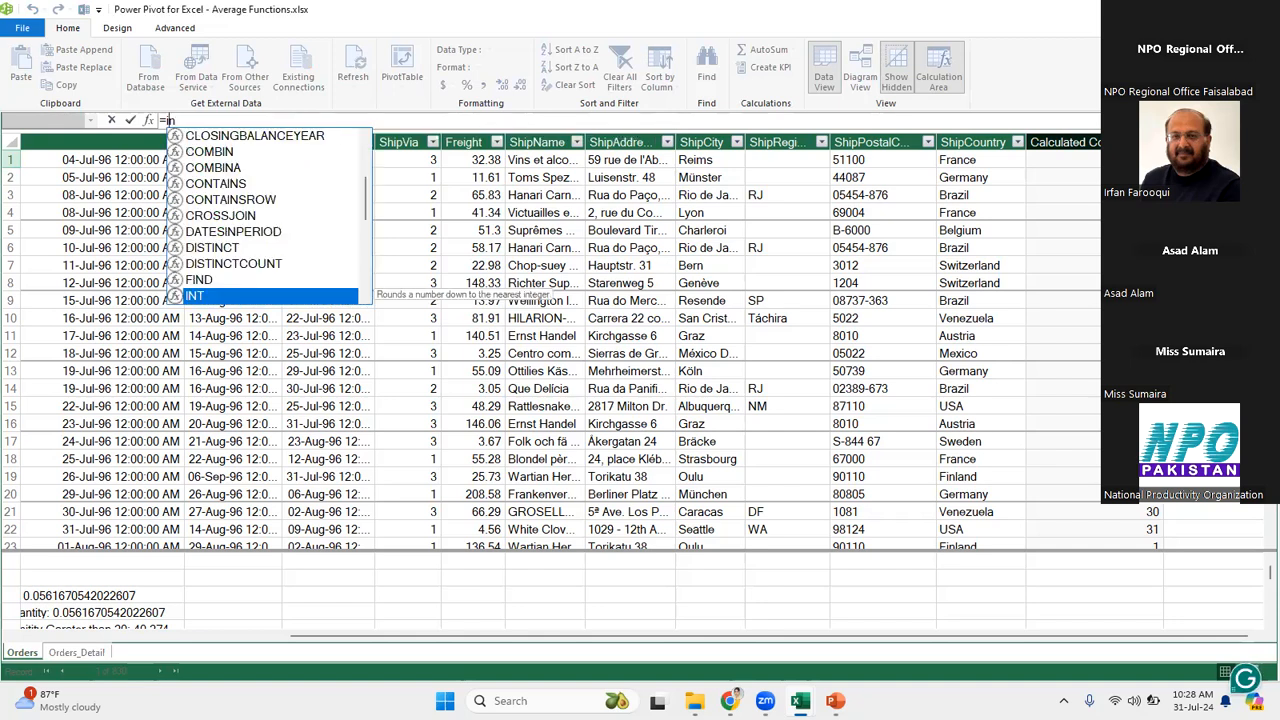
{"action": "key", "text": "Escape"}
{"action": "left_click", "coordinate": [627, 234]}
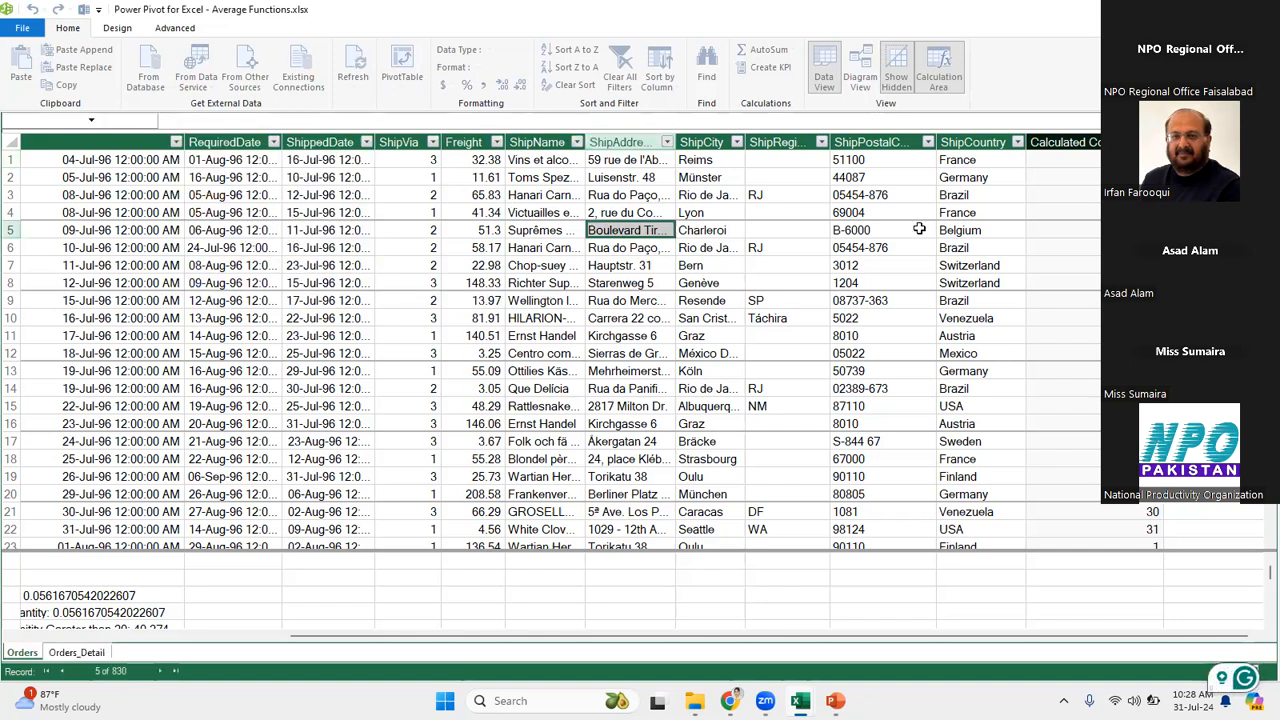
Review the DAY formula of the Orders table's calculated column and look over the Orders_Detail table.
{"action": "left_click", "coordinate": [1213, 142]}
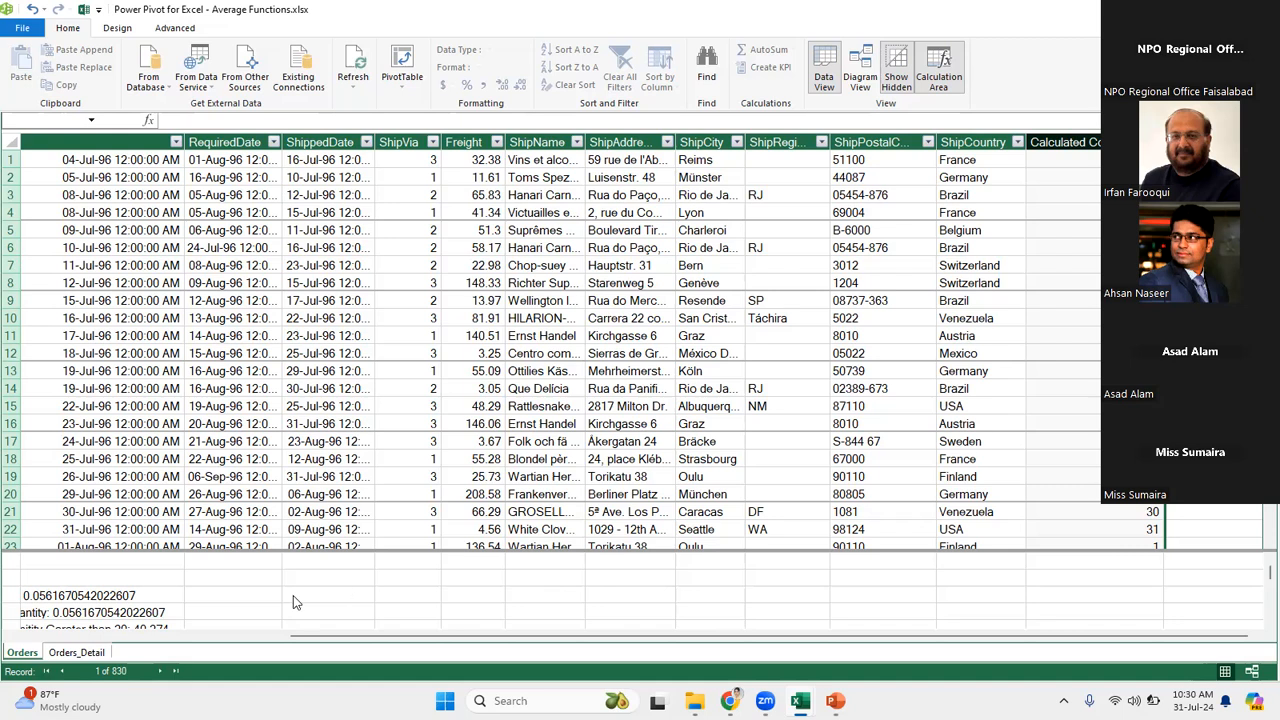
{"action": "left_click", "coordinate": [1094, 159]}
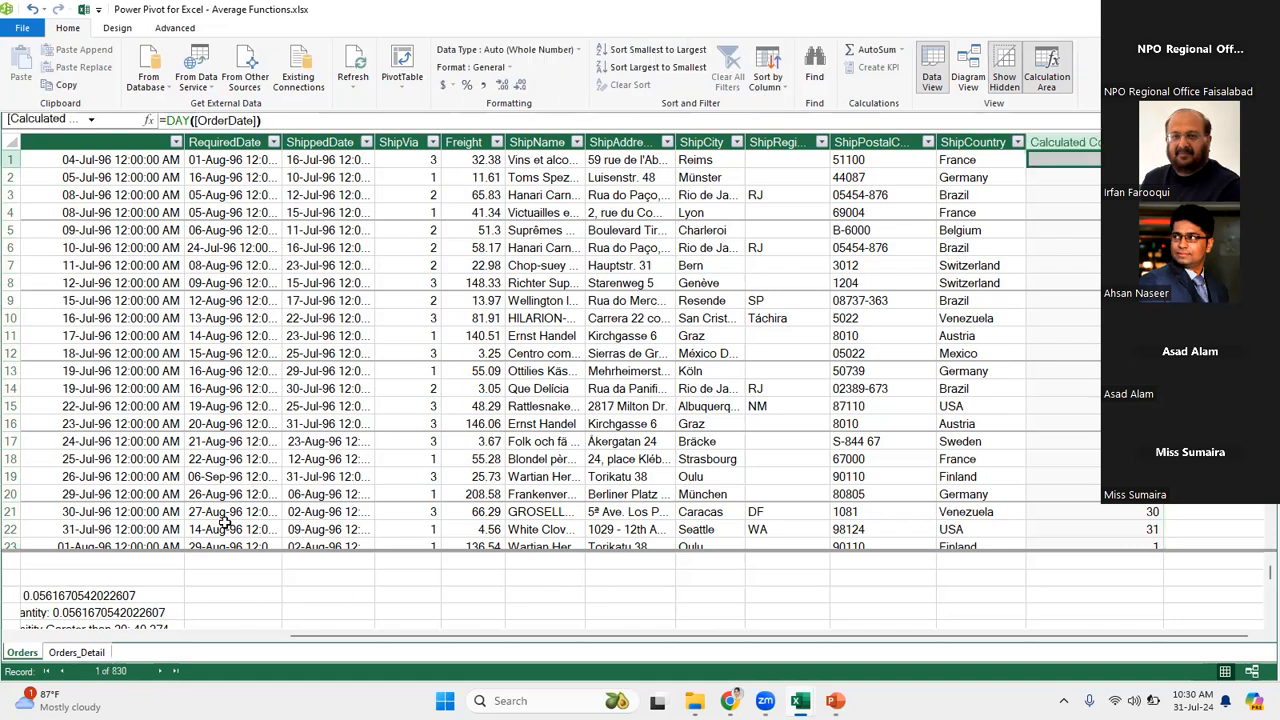
{"action": "left_click", "coordinate": [86, 653]}
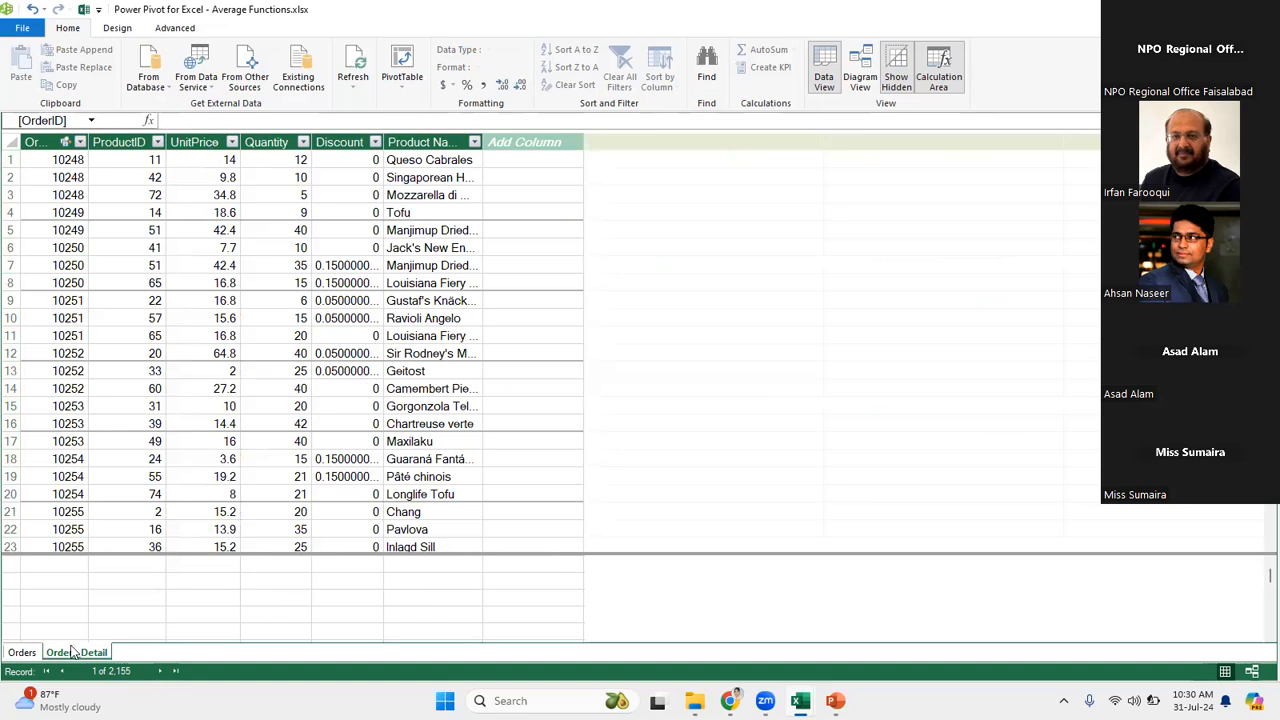
{"action": "left_click", "coordinate": [21, 652]}
Add a calculated column to the Orders_Detail table with the formula =RELATED(Orders[ShipCountry]).
{"action": "left_click", "coordinate": [543, 157]}
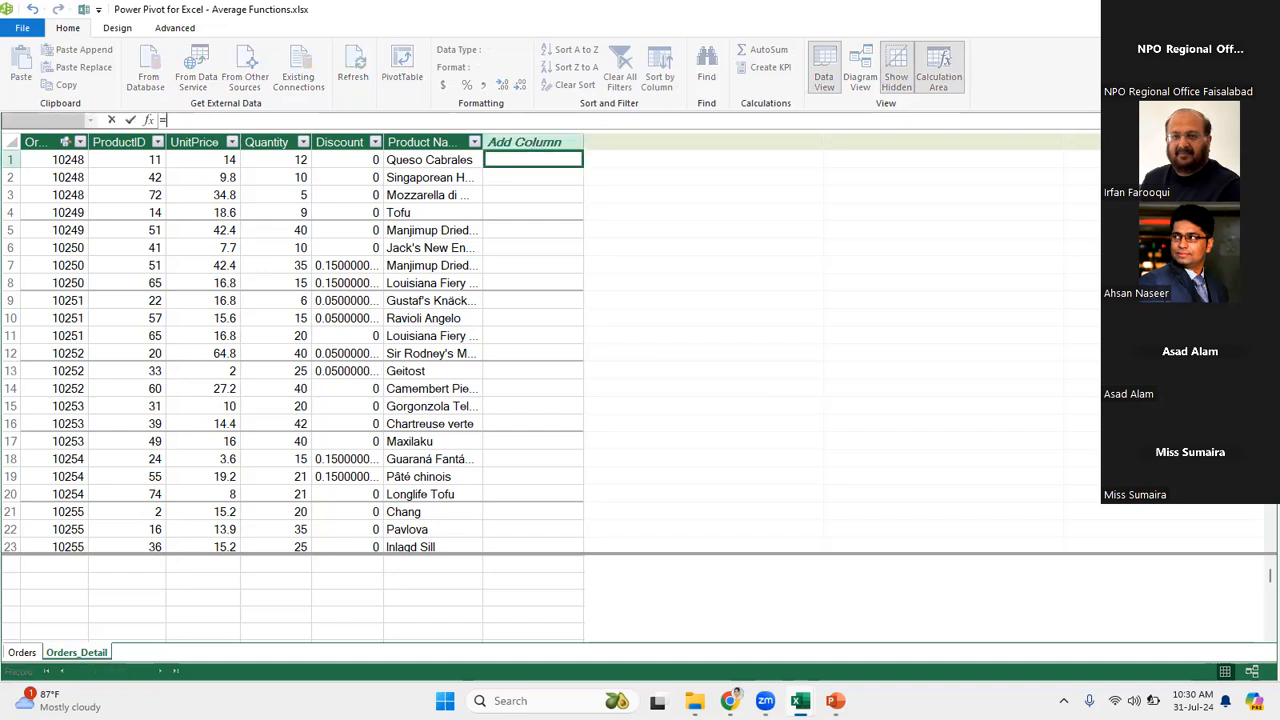
{"action": "type", "text": "=re"}
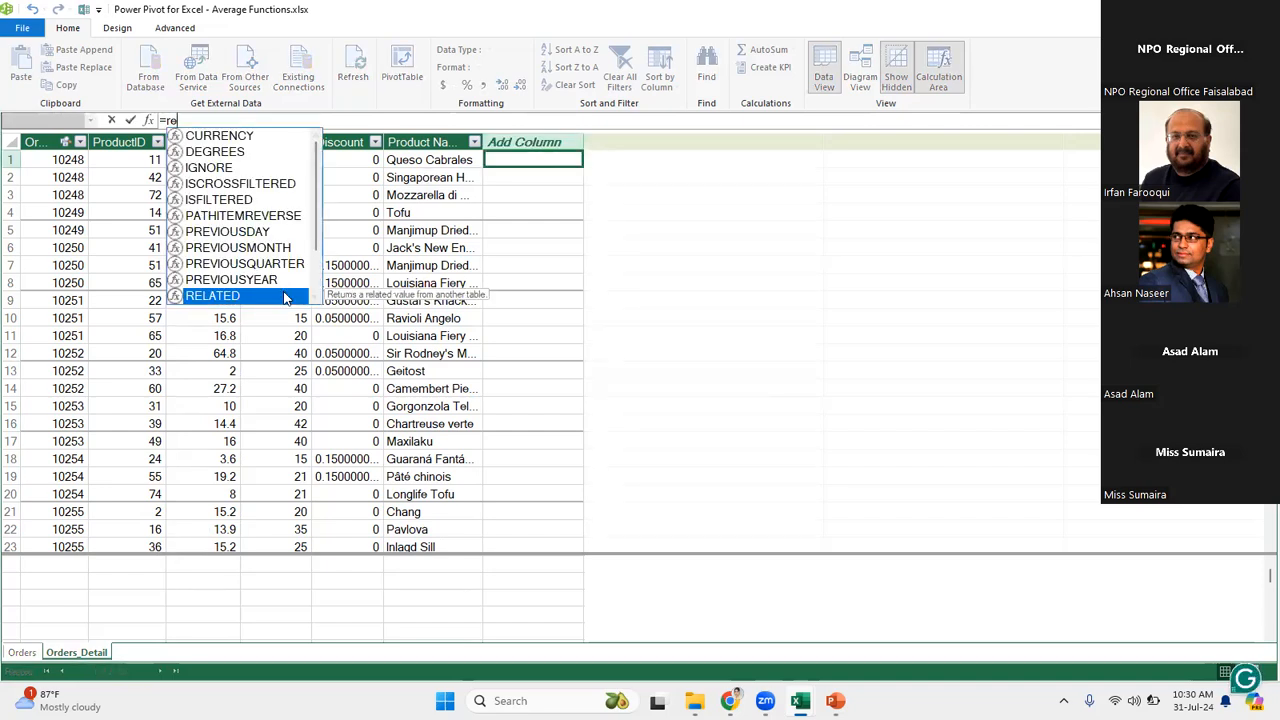
{"action": "double_click", "coordinate": [285, 297]}
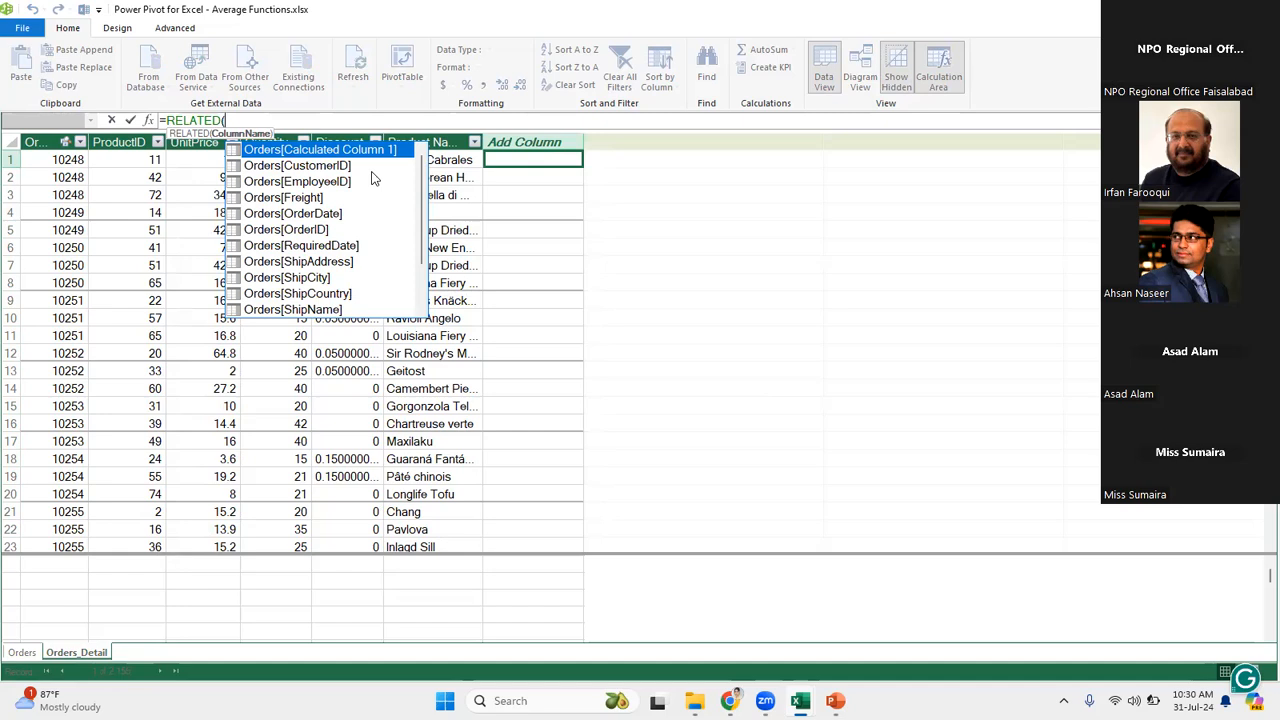
{"action": "double_click", "coordinate": [346, 293]}
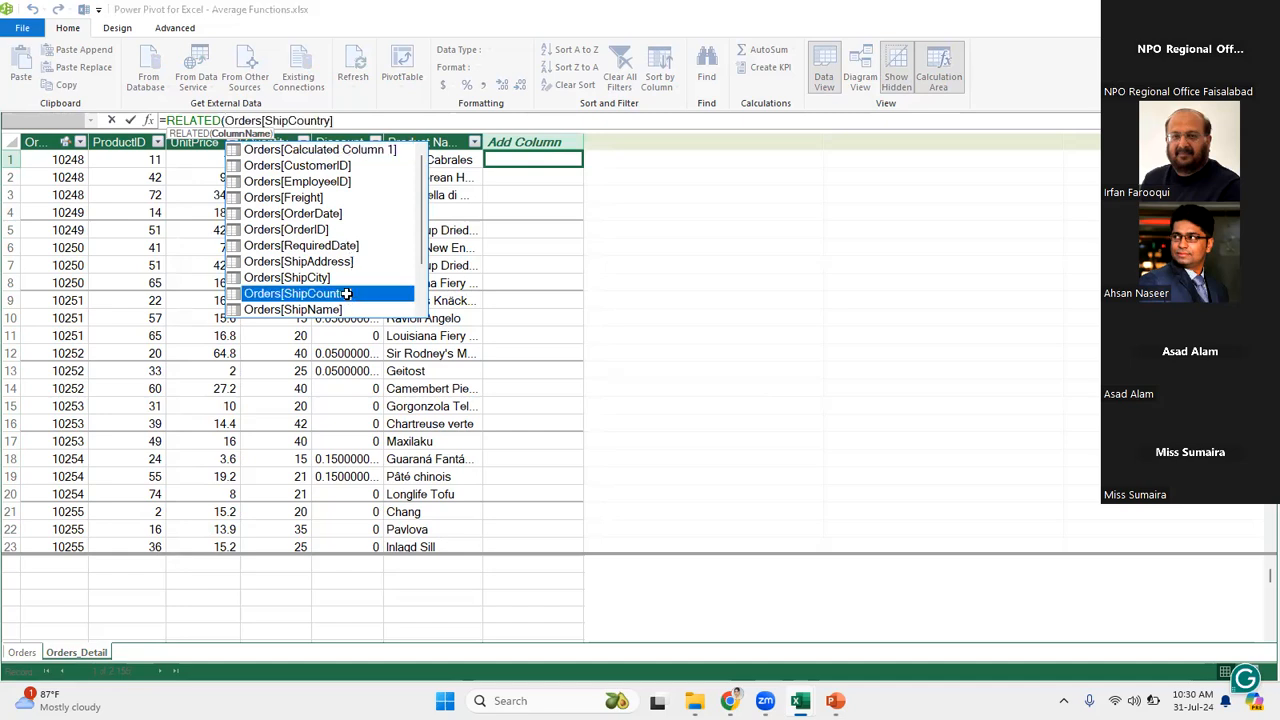
{"action": "type", "text": ")"}
{"action": "key", "text": "Return"}
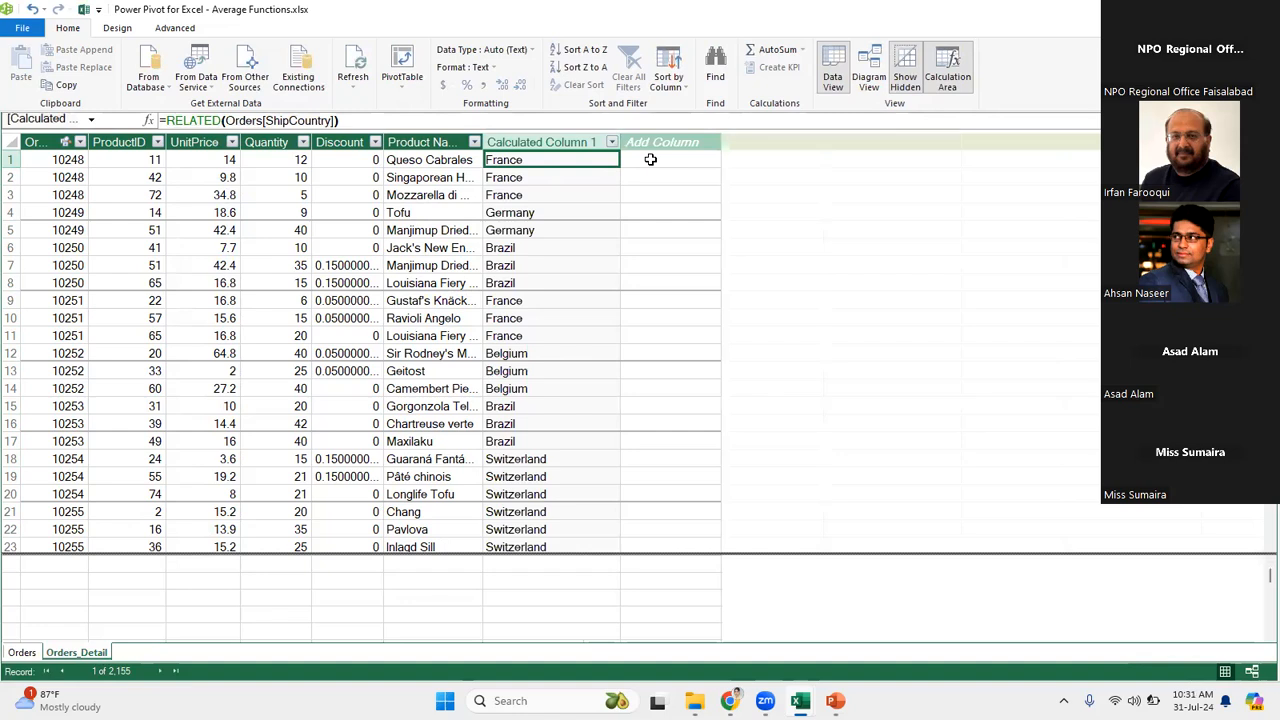
Add a second calculated column to Orders_Detail with the formula =RELATED(Orders[ShipName]).
{"action": "left_click", "coordinate": [650, 160]}
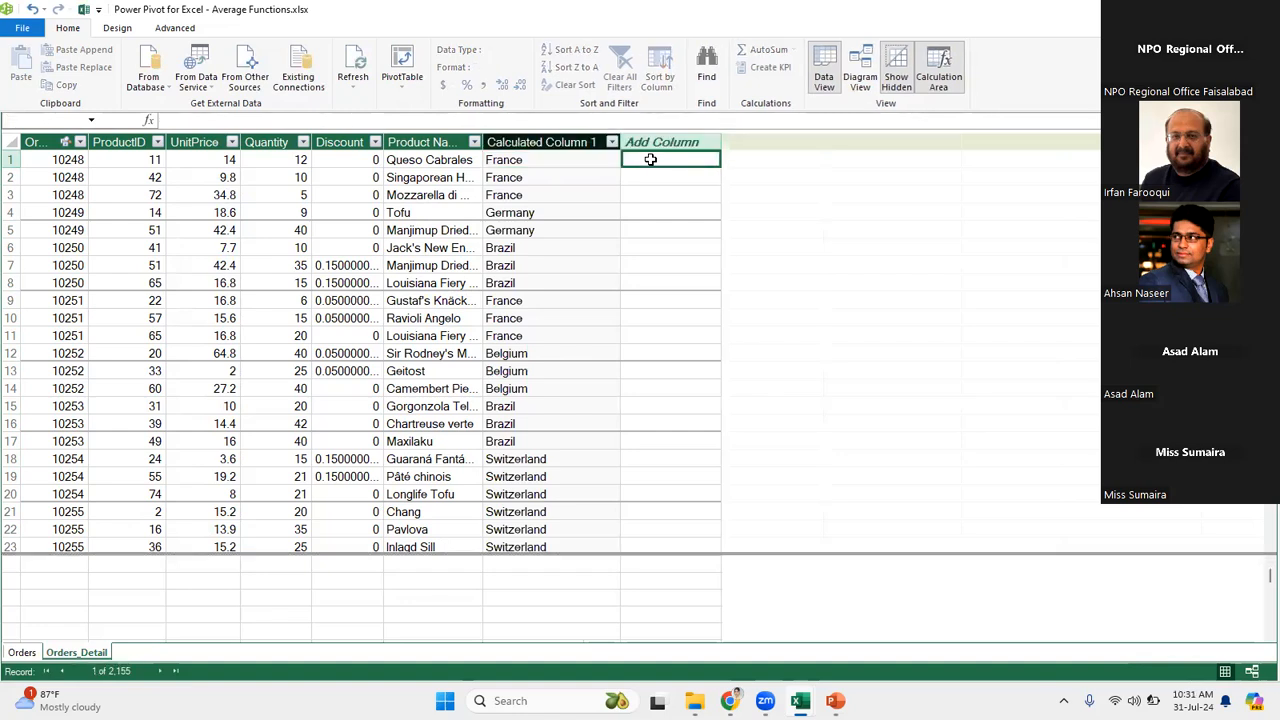
{"action": "type", "text": "="}
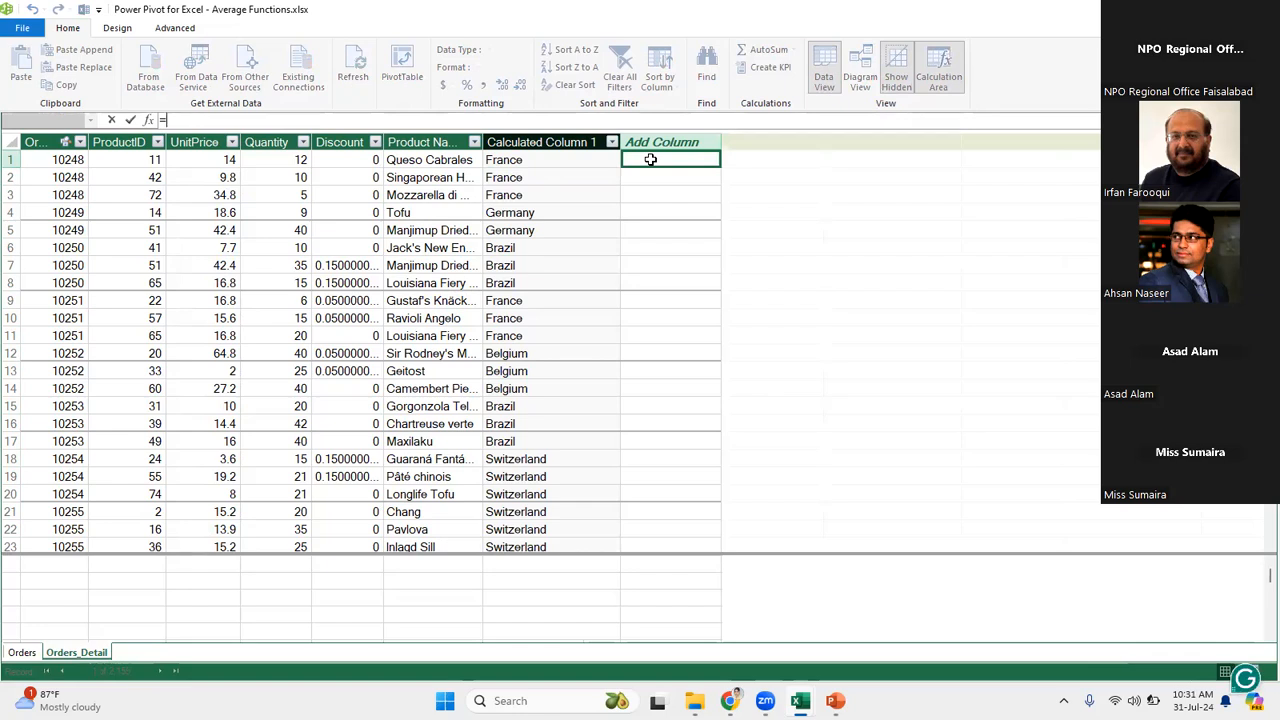
{"action": "type", "text": "re"}
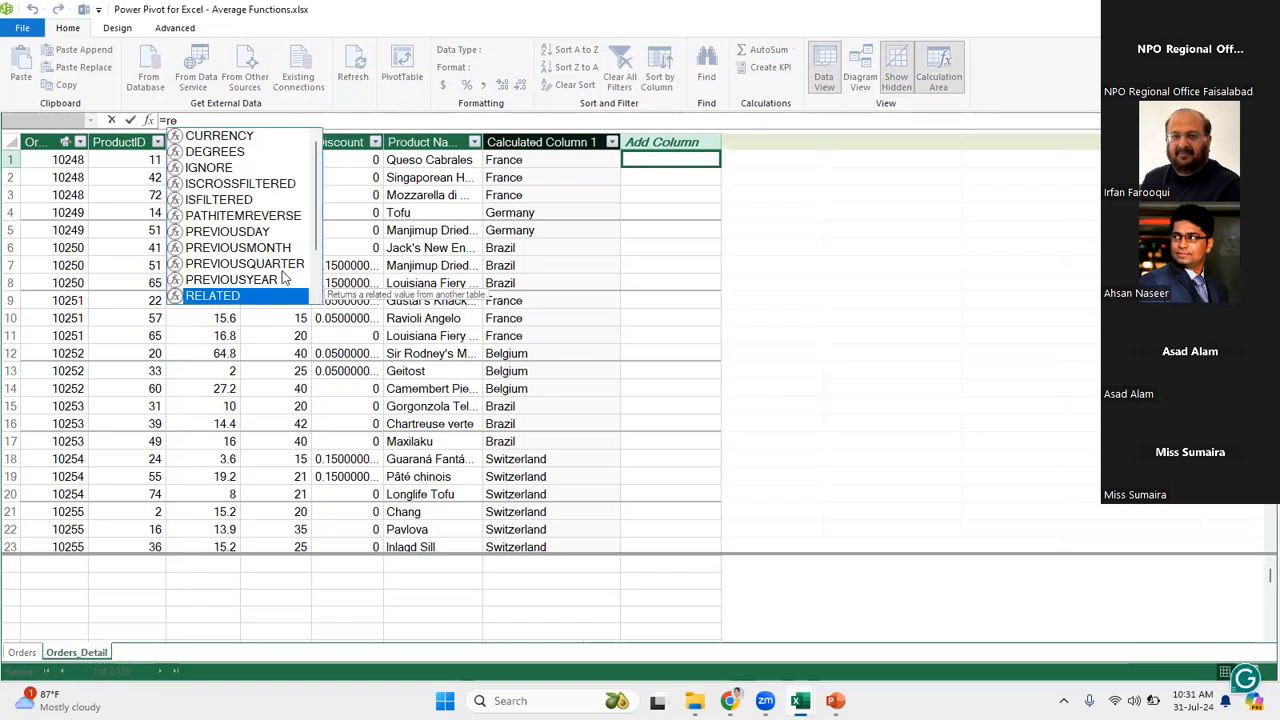
{"action": "double_click", "coordinate": [278, 296]}
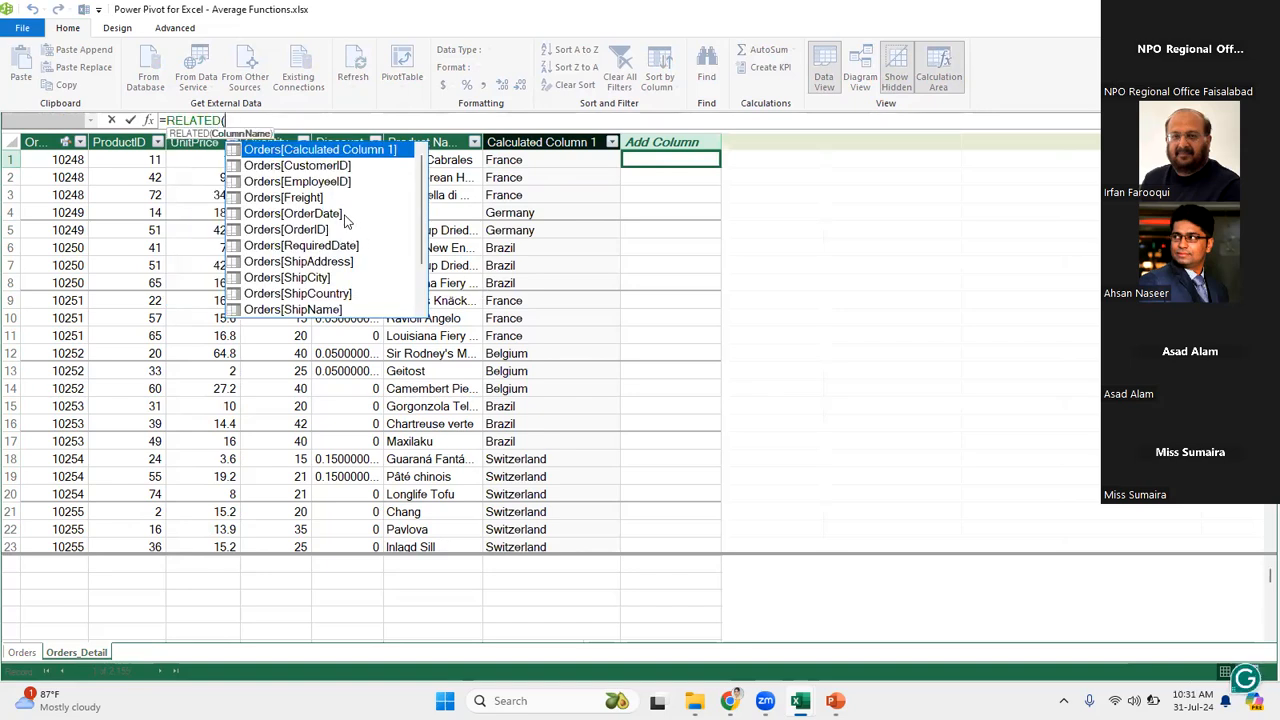
{"action": "double_click", "coordinate": [338, 311]}
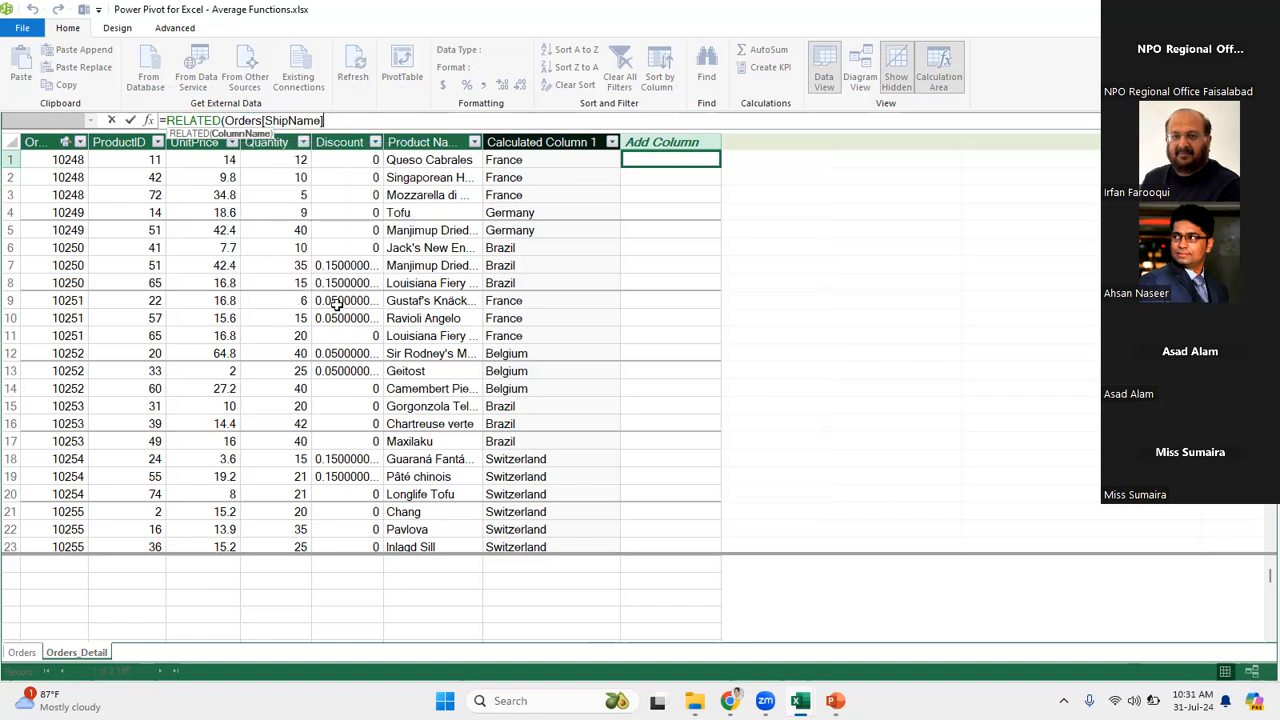
{"action": "type", "text": ")"}
{"action": "key", "text": "Return"}
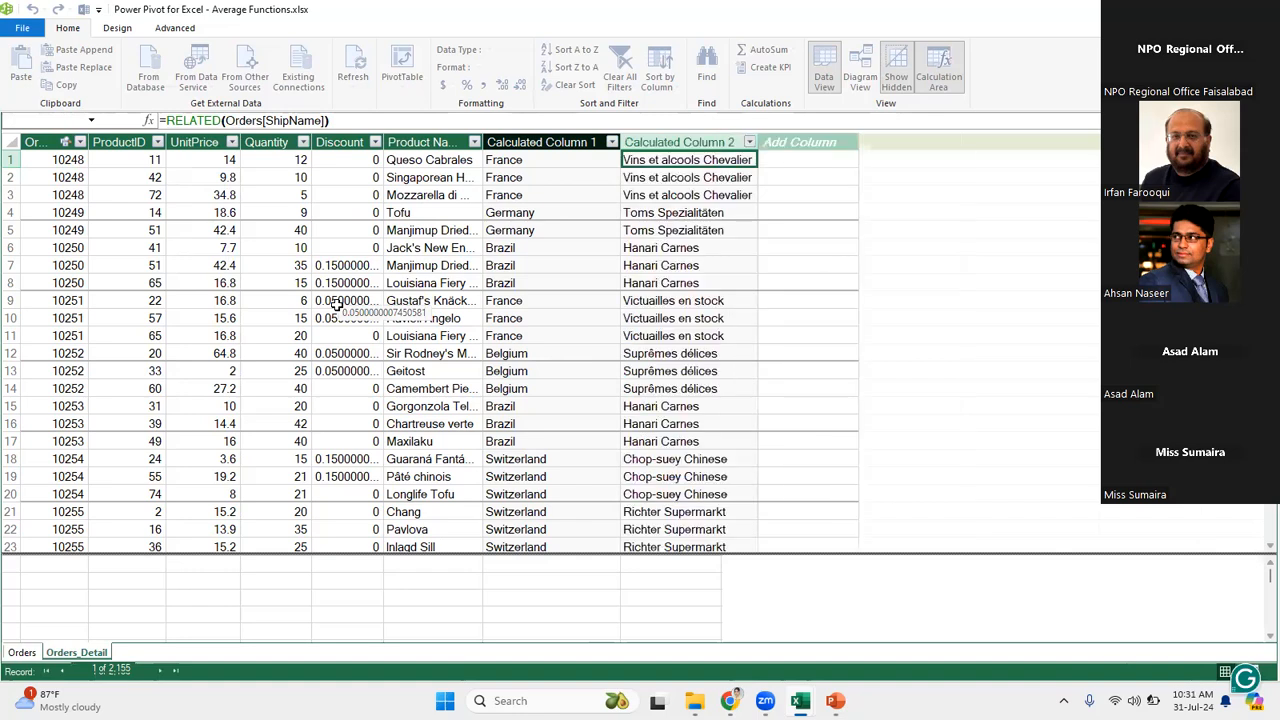
Close the Power Pivot data model window, clear the other open windows away and maximize the Average Functions workbook.
{"action": "left_click", "coordinate": [808, 159]}
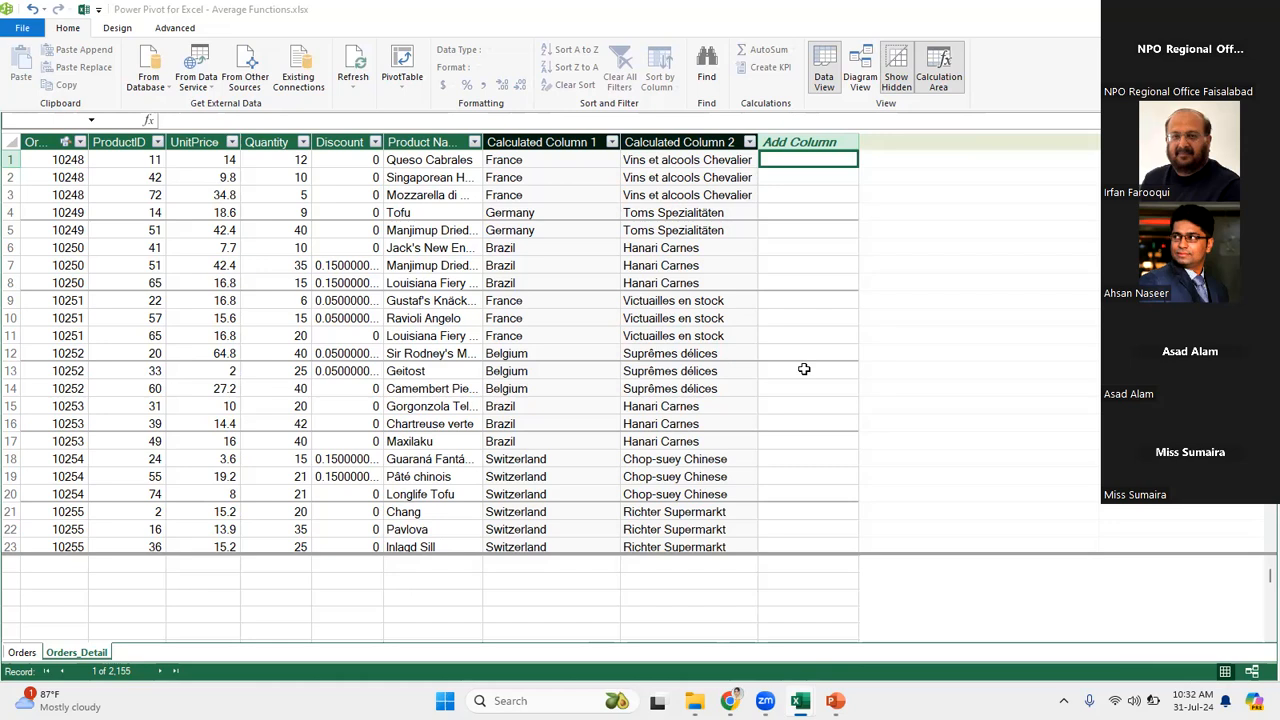
{"action": "left_click", "coordinate": [755, 209]}
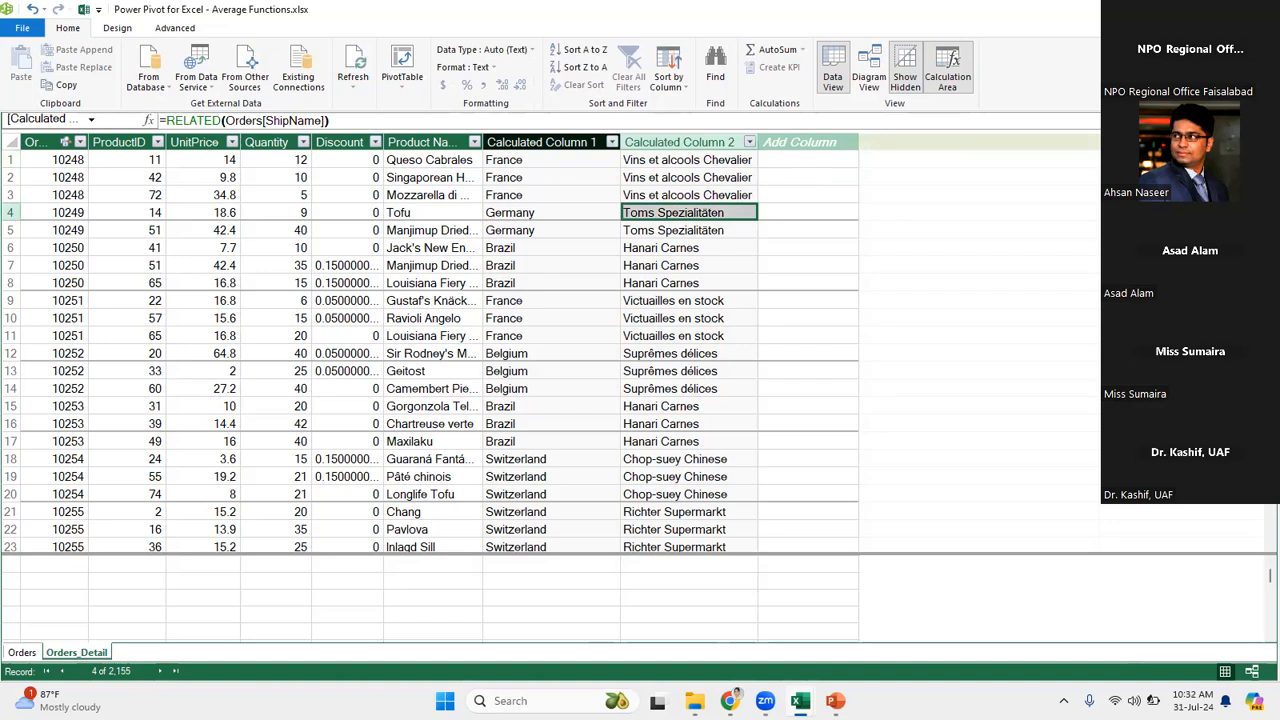
{"action": "left_click", "coordinate": [1258, 9]}
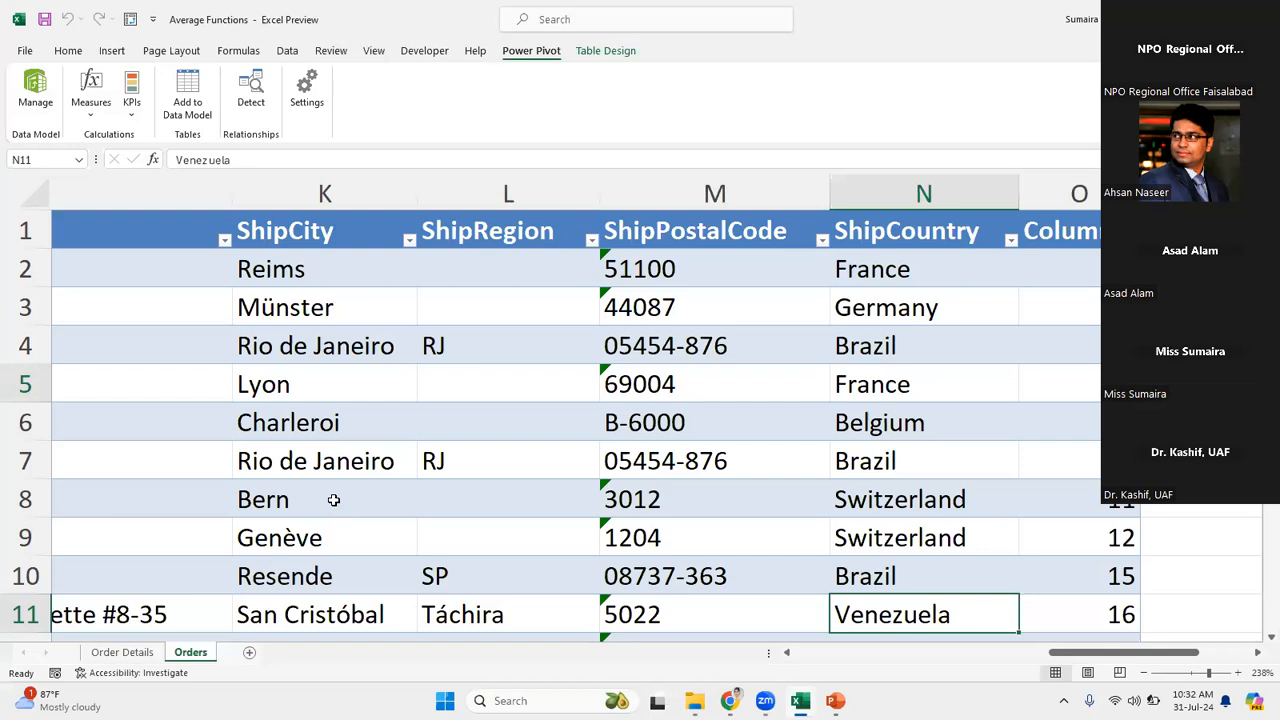
{"action": "key", "text": "super+Left"}
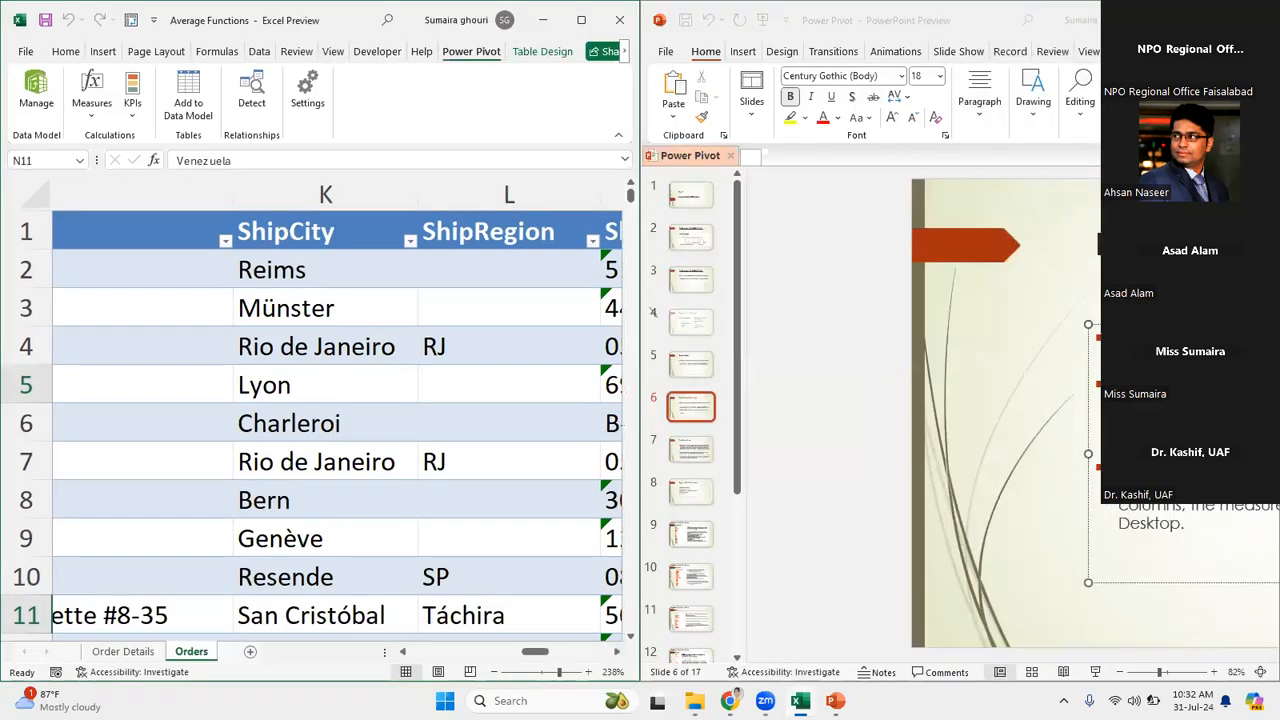
{"action": "left_click", "coordinate": [1183, 20]}
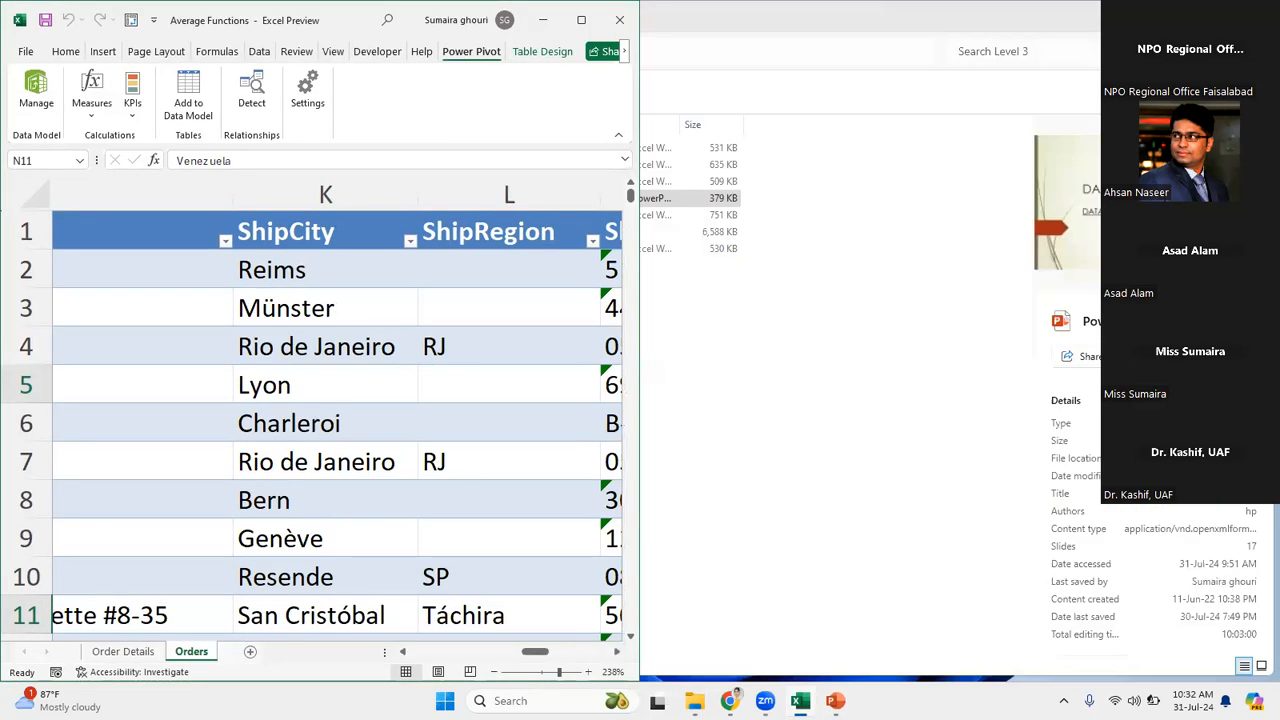
{"action": "left_click", "coordinate": [1183, 18]}
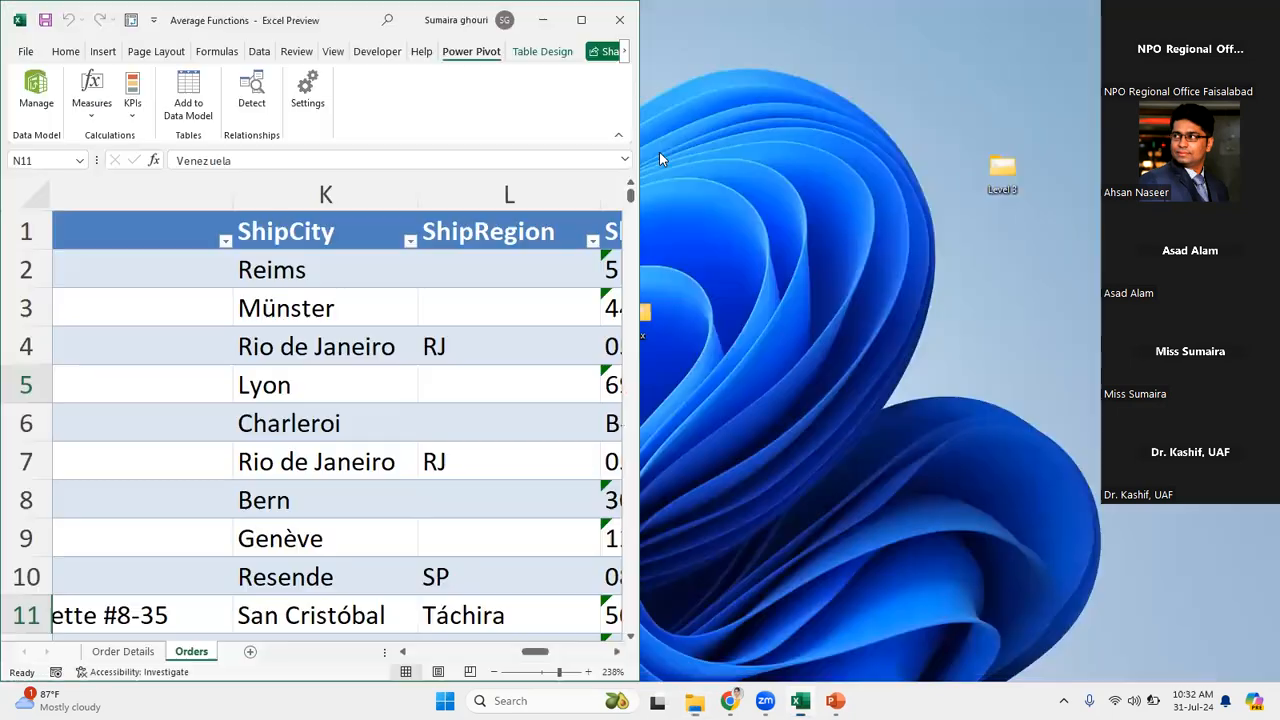
{"action": "left_click", "coordinate": [584, 24]}
Delete the added DAY column, column O, from the Orders sheet.
{"action": "left_click", "coordinate": [463, 337]}
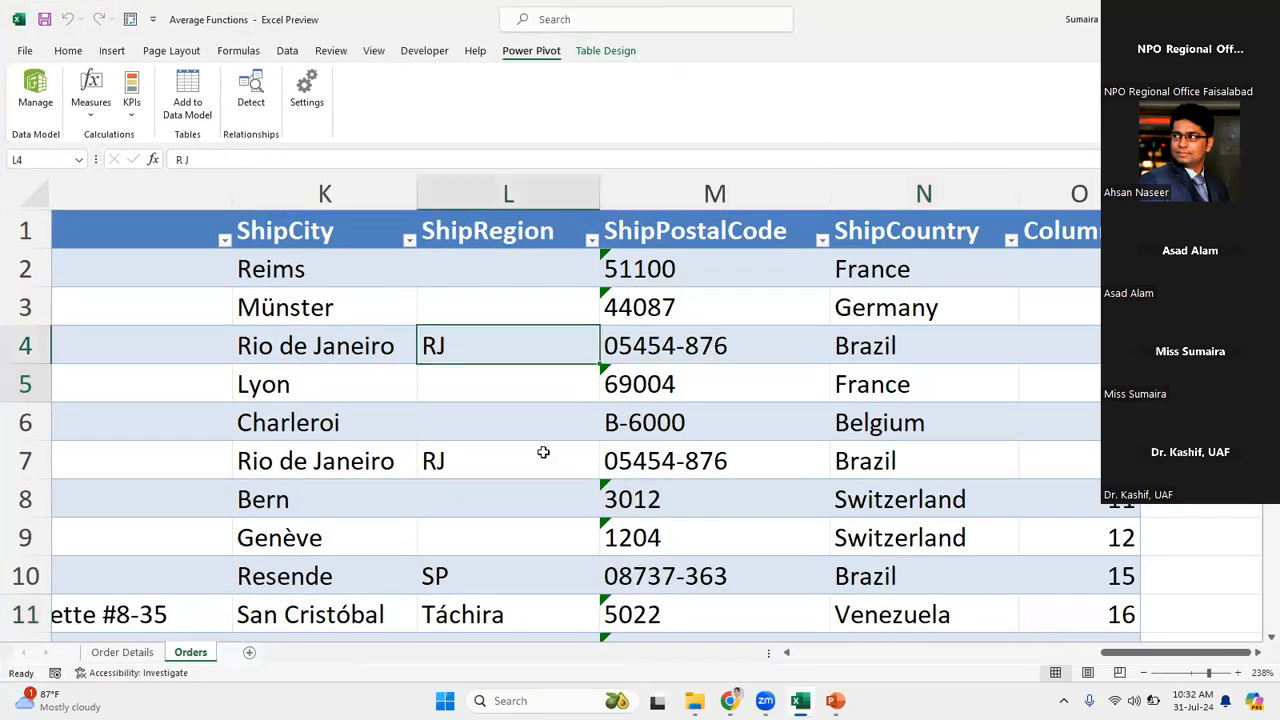
{"action": "left_click_drag", "start_coordinate": [1127, 653], "coordinate": [980, 525]}
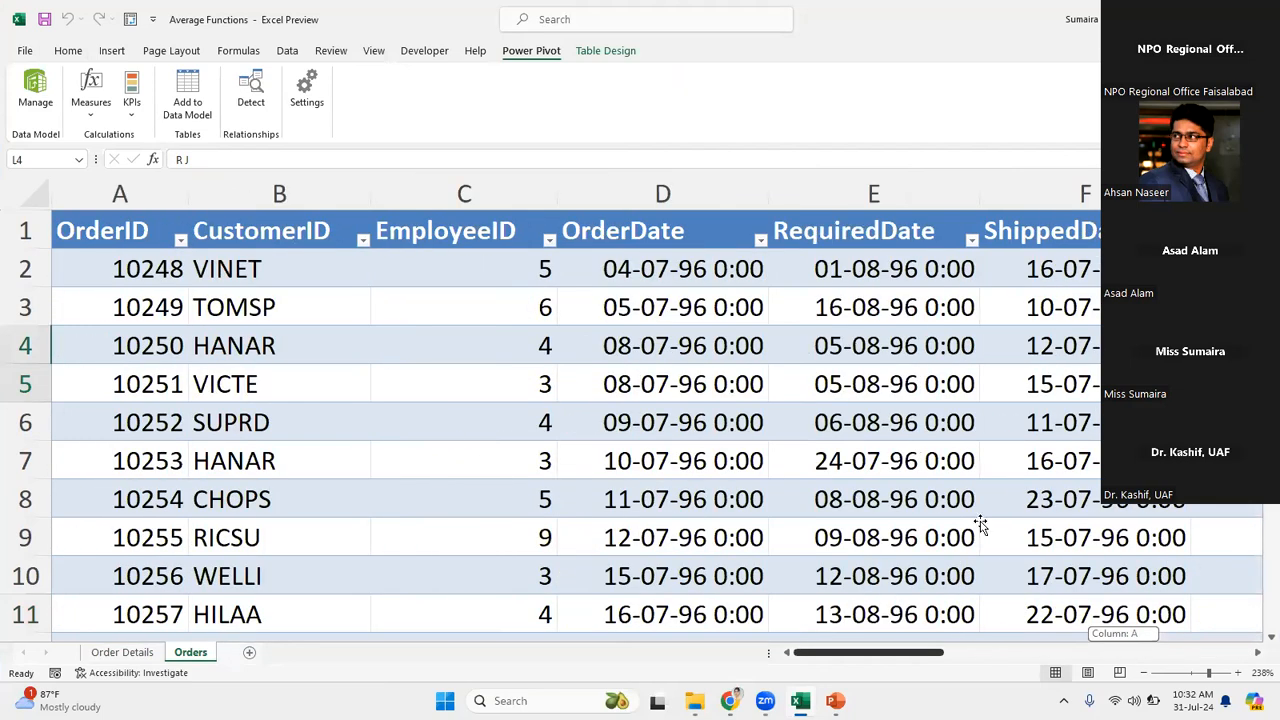
{"action": "left_click", "coordinate": [464, 500]}
{"action": "left_click", "coordinate": [982, 526]}
{"action": "left_click_drag", "start_coordinate": [905, 653], "coordinate": [1250, 652]}
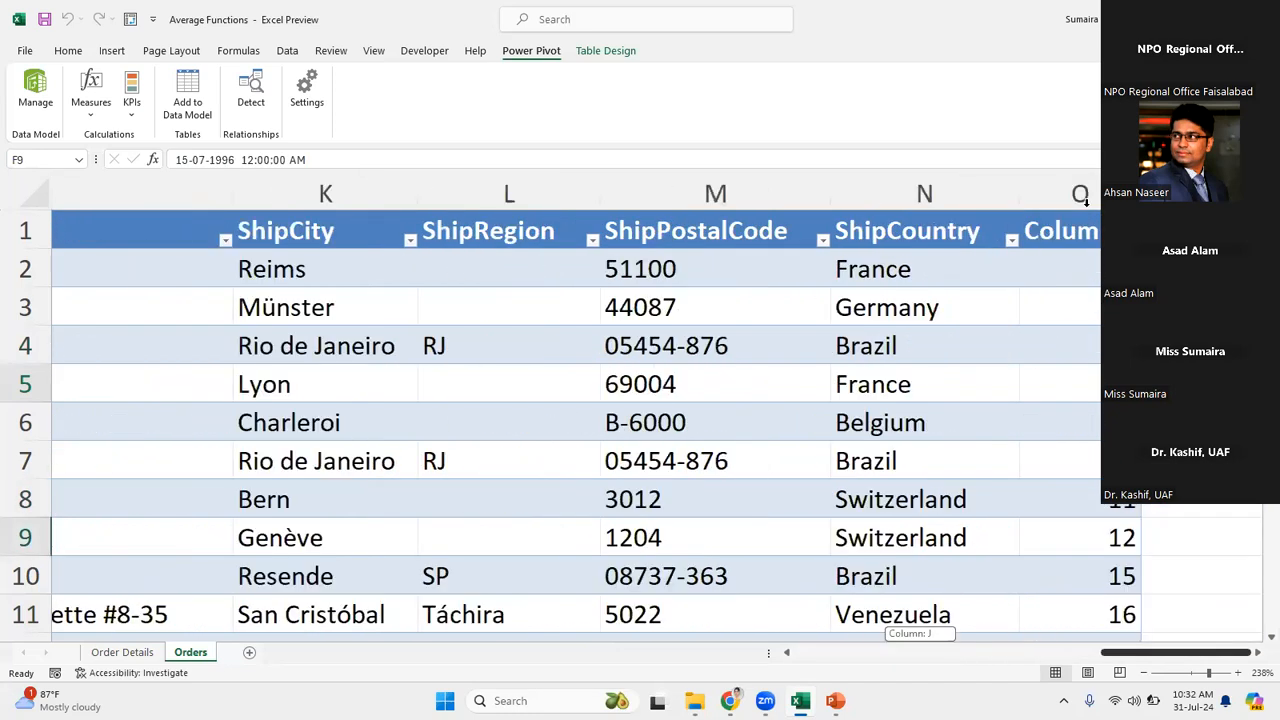
{"action": "left_click", "coordinate": [1080, 195]}
{"action": "right_click", "coordinate": [1080, 195]}
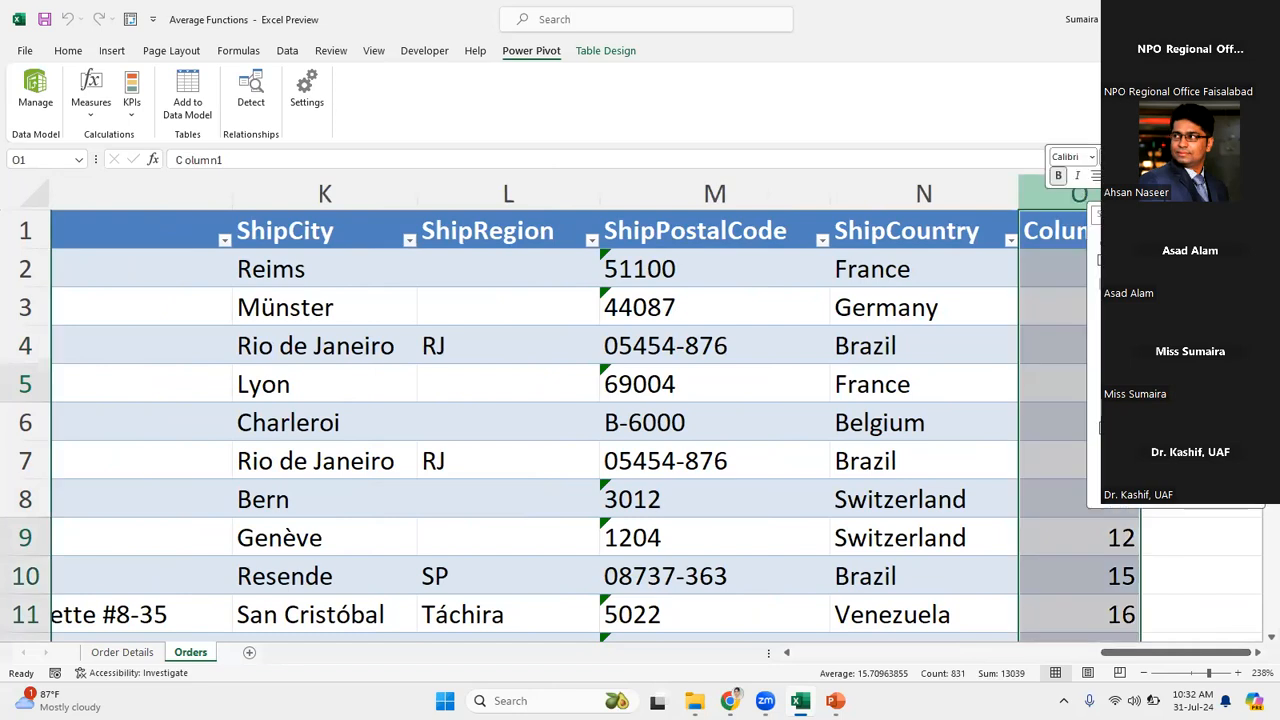
{"action": "left_click", "coordinate": [777, 420]}
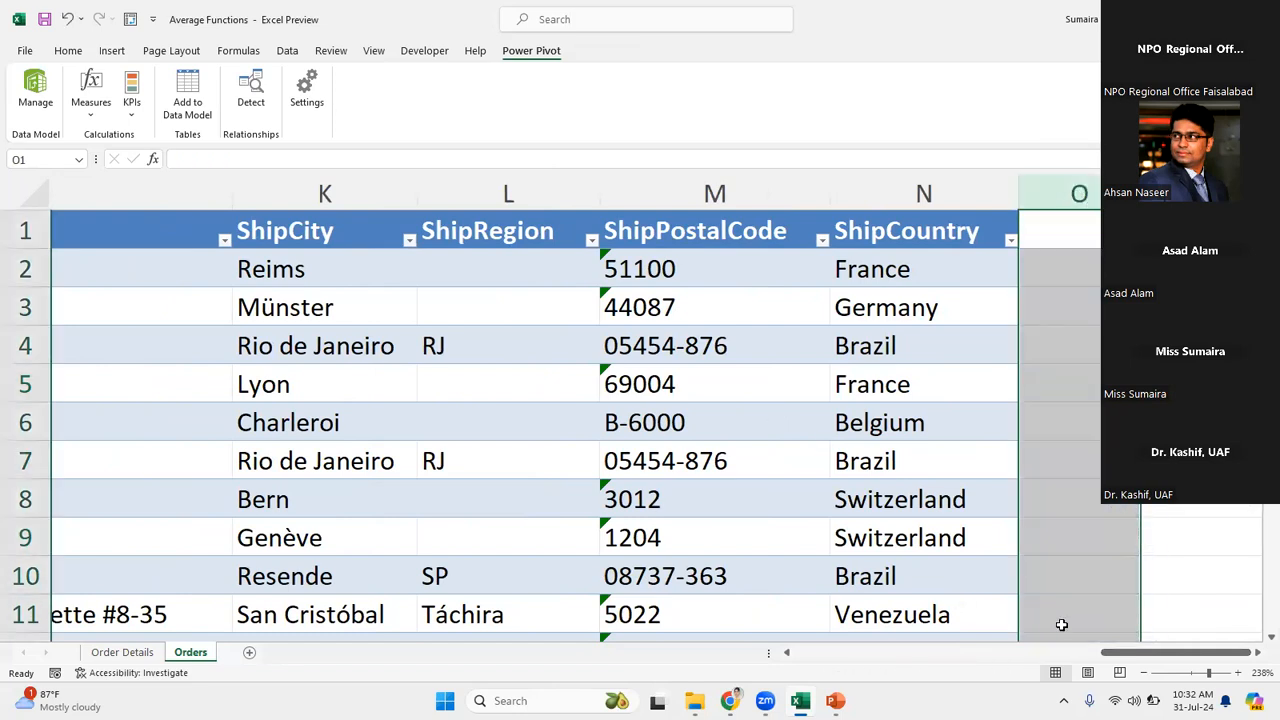
Switch to the Order Details sheet and open the Add-ins settings in Excel Options.
{"action": "left_click_drag", "start_coordinate": [1122, 655], "coordinate": [117, 657]}
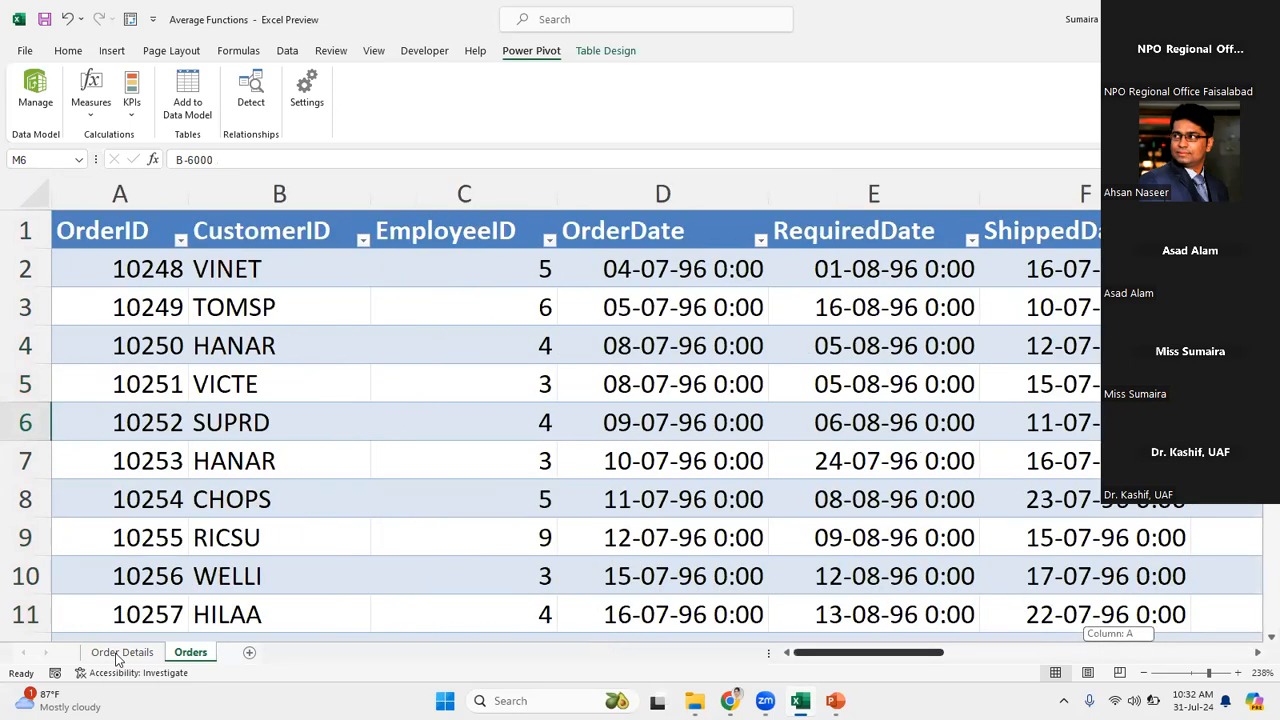
{"action": "left_click", "coordinate": [148, 656]}
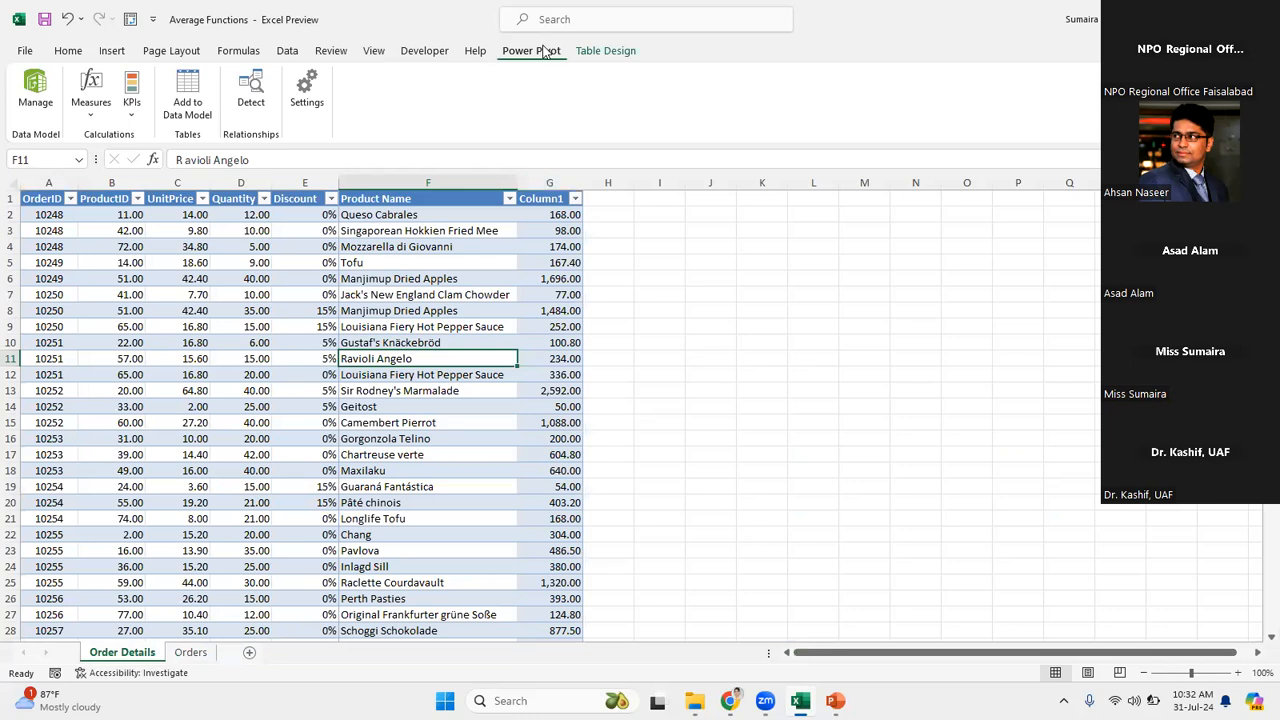
{"action": "left_click", "coordinate": [27, 55]}
{"action": "left_click", "coordinate": [26, 56]}
{"action": "left_click", "coordinate": [25, 52]}
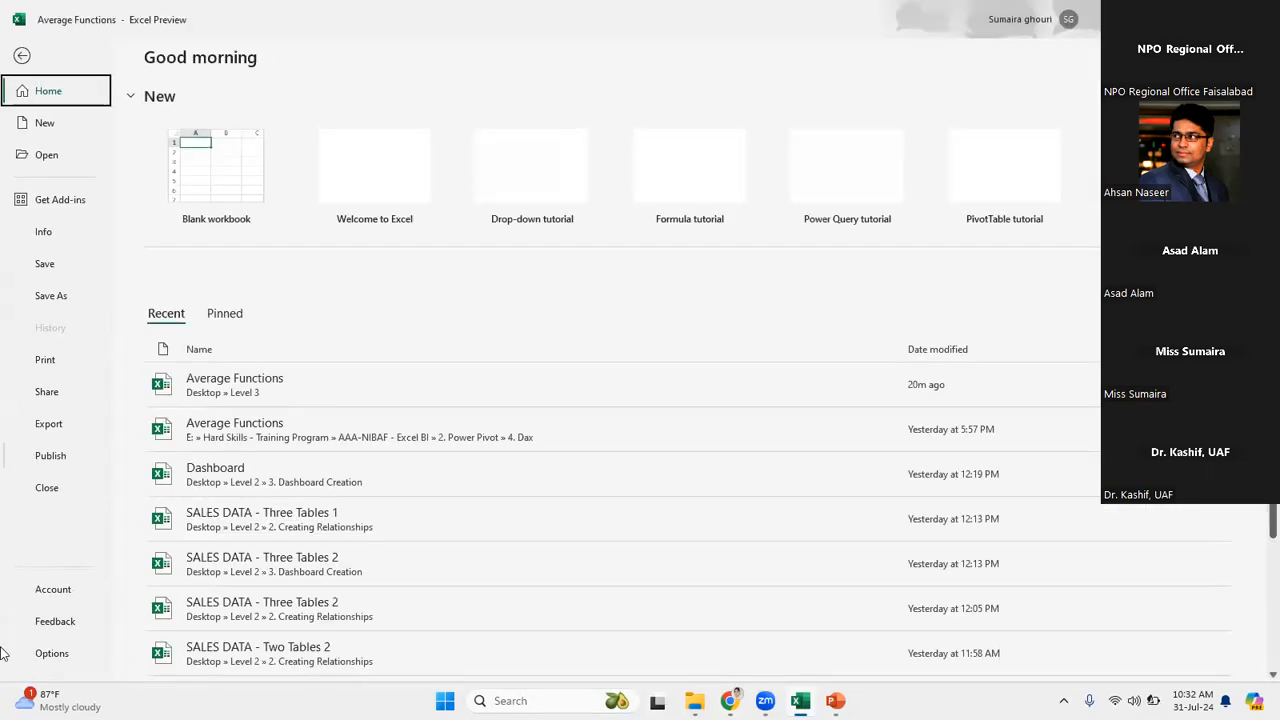
{"action": "left_click", "coordinate": [46, 653]}
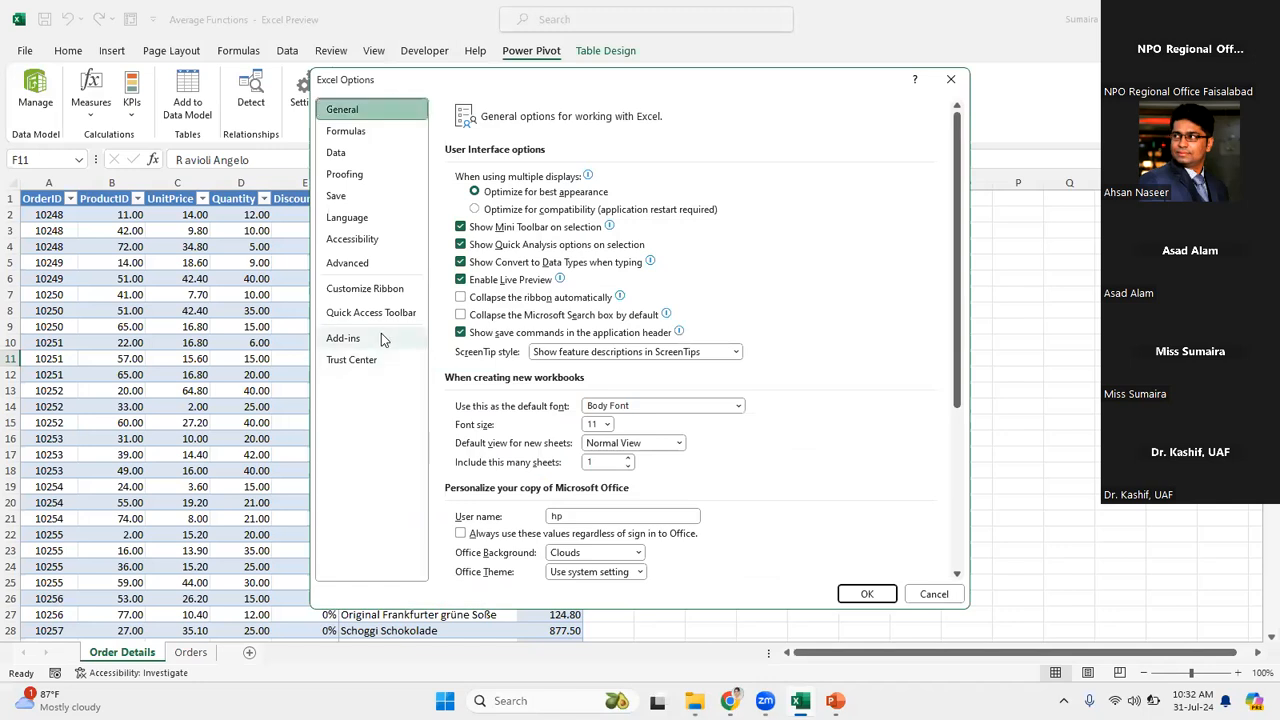
{"action": "left_click", "coordinate": [381, 340]}
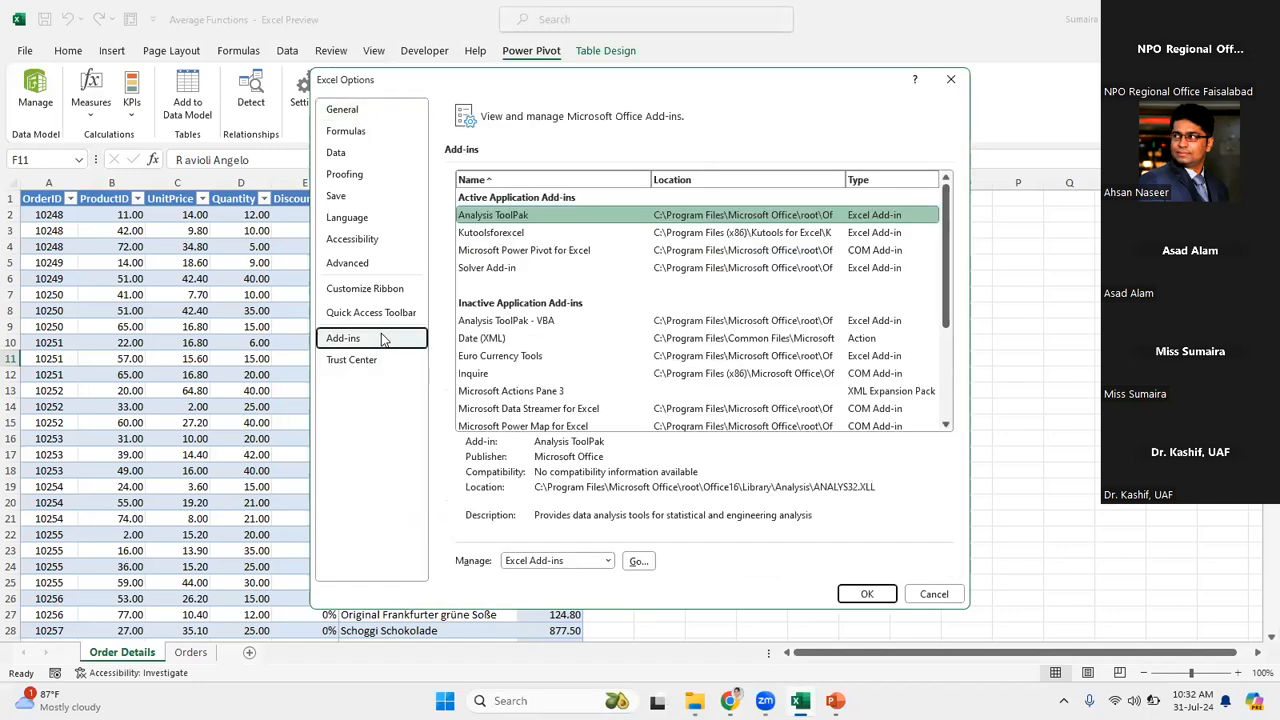
Open the COM Add-ins list and accept it with Microsoft Power Pivot for Excel enabled.
{"action": "left_click", "coordinate": [607, 563]}
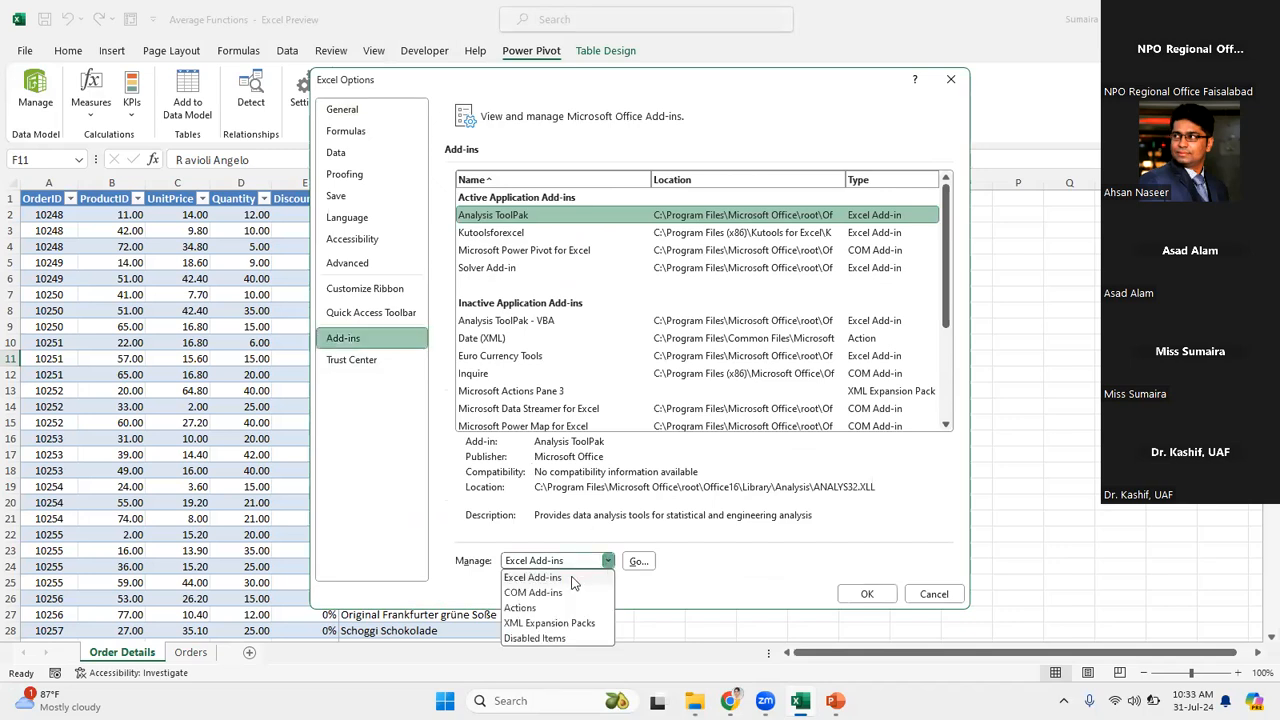
{"action": "left_click", "coordinate": [552, 594]}
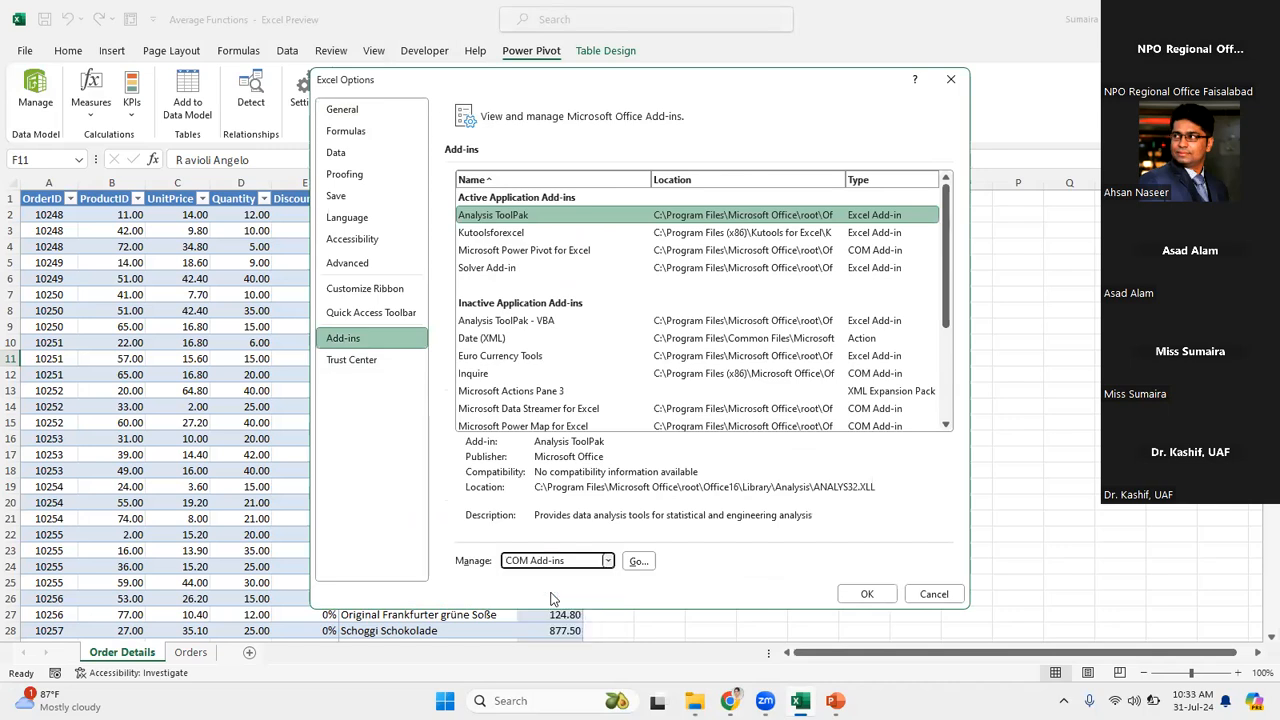
{"action": "left_click", "coordinate": [638, 562]}
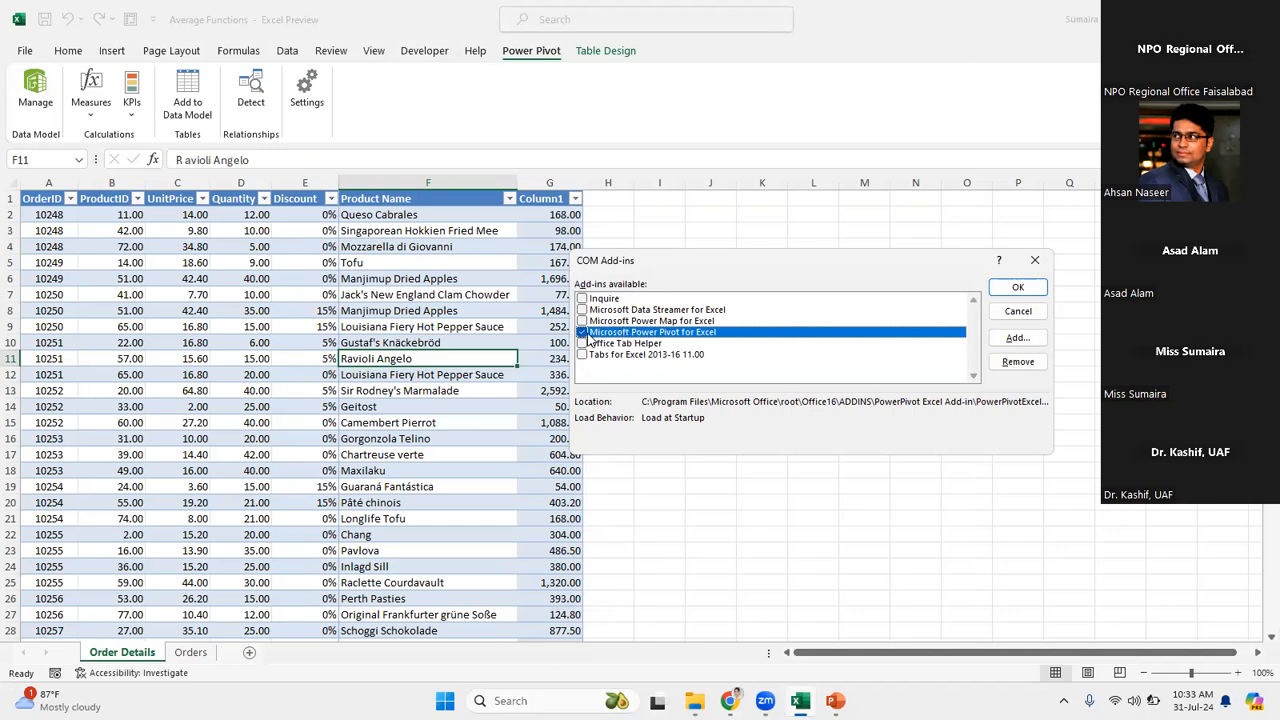
{"action": "left_click", "coordinate": [1019, 288]}
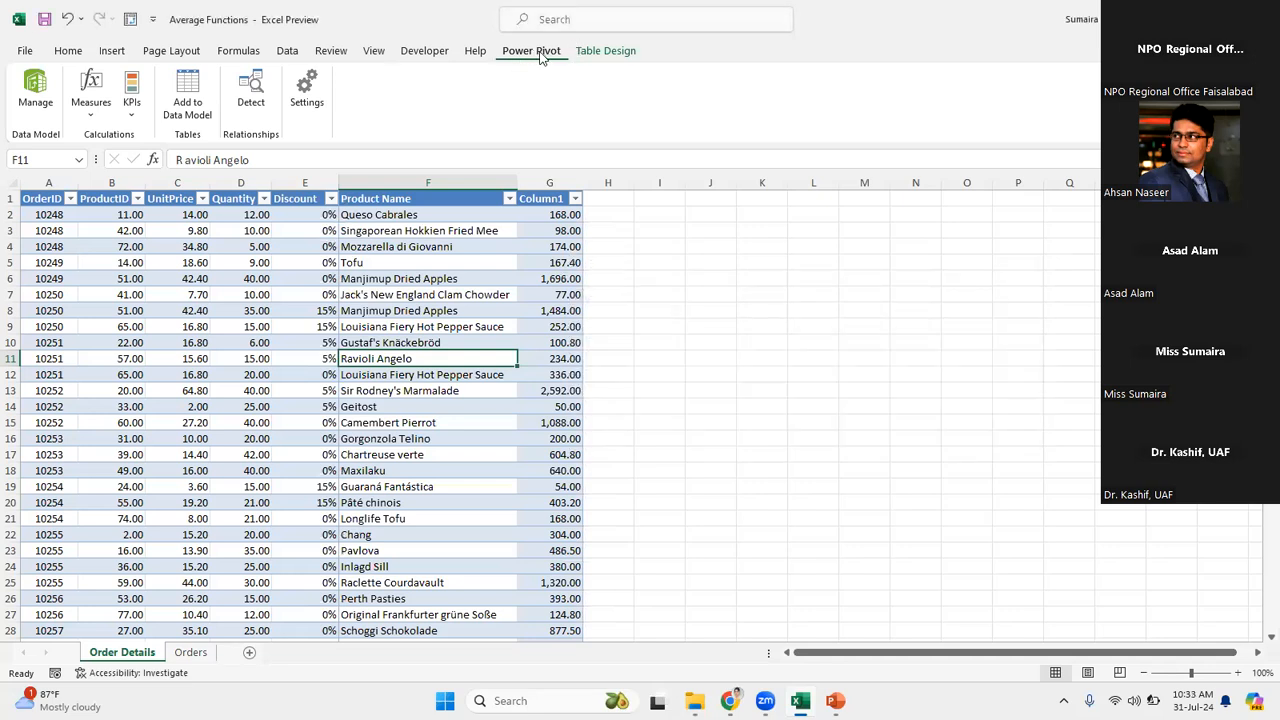
{"action": "left_click", "coordinate": [385, 266]}
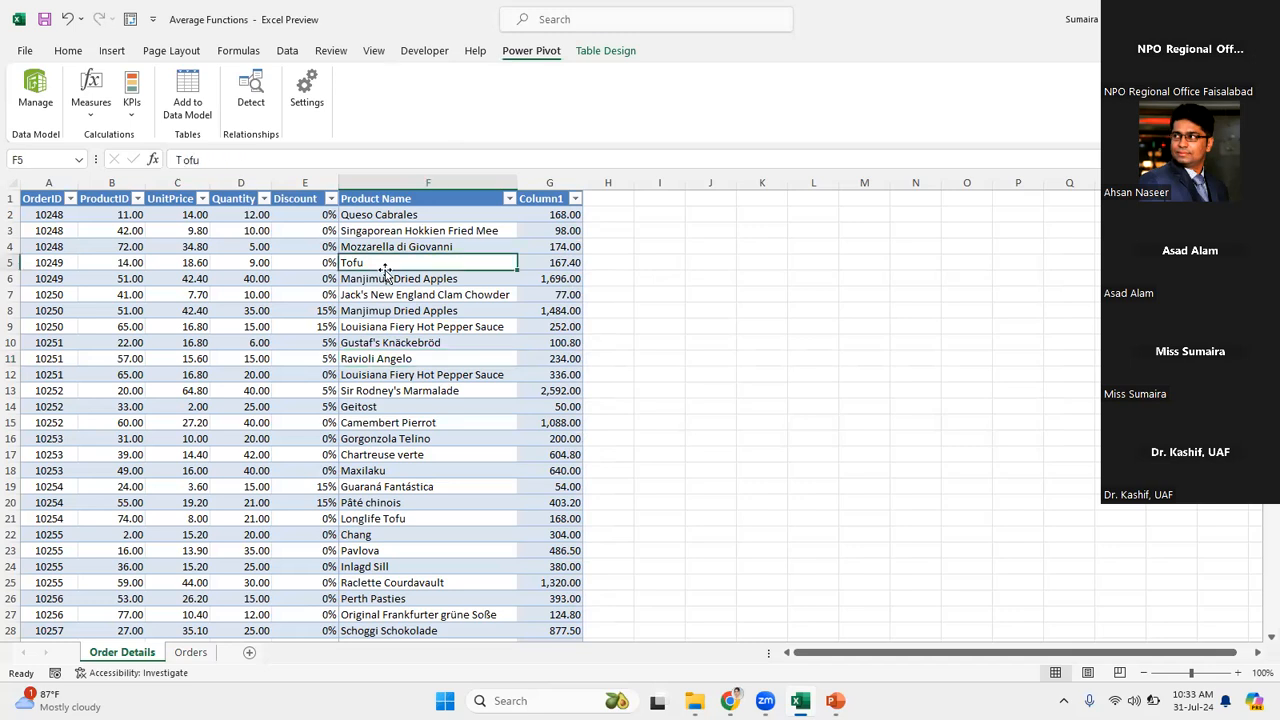
Try to add the Order Details sheet's table to the Power Pivot data model and dismiss the resulting message.
{"action": "left_click", "coordinate": [334, 295]}
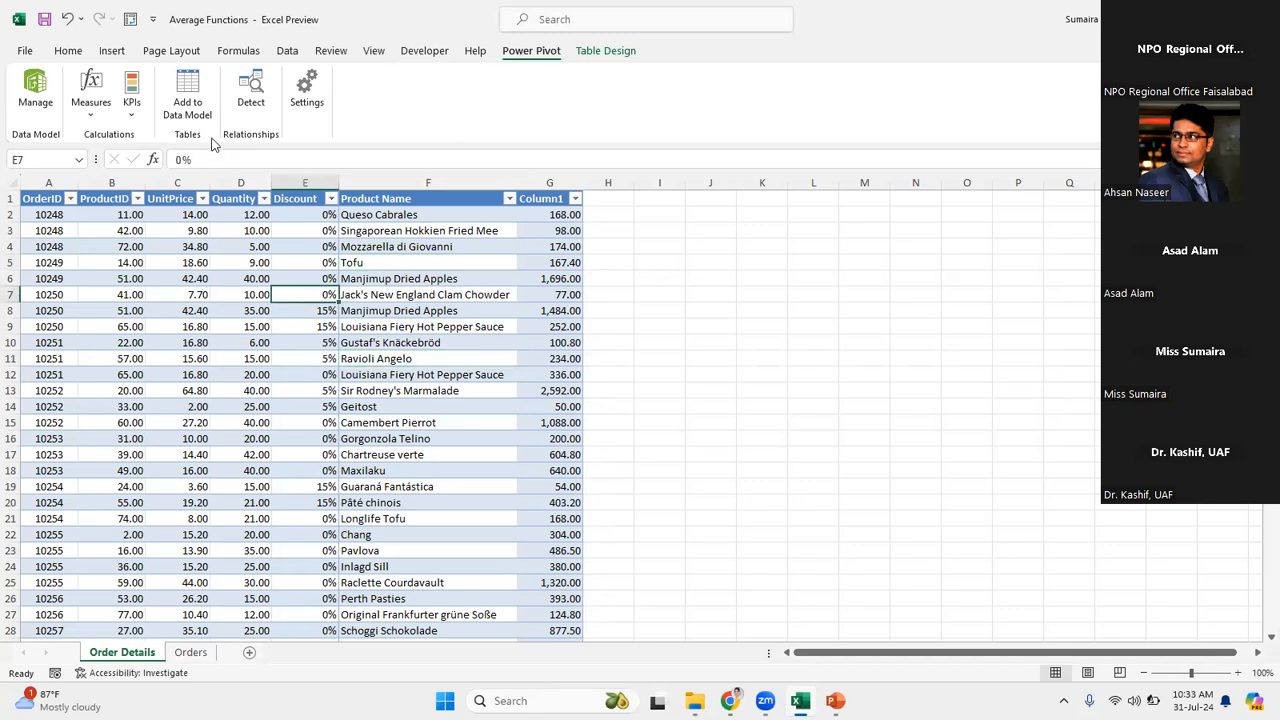
{"action": "left_click", "coordinate": [190, 653]}
{"action": "left_click", "coordinate": [145, 659]}
{"action": "left_click", "coordinate": [232, 492]}
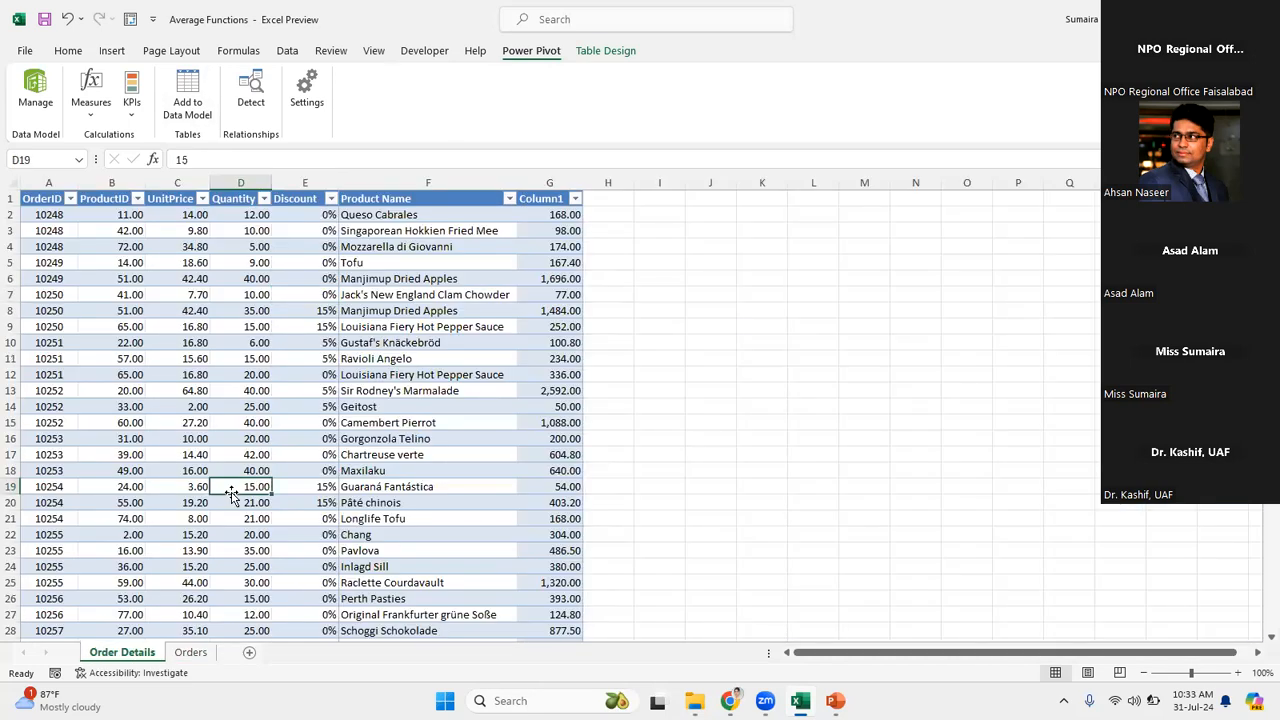
{"action": "left_click", "coordinate": [190, 114]}
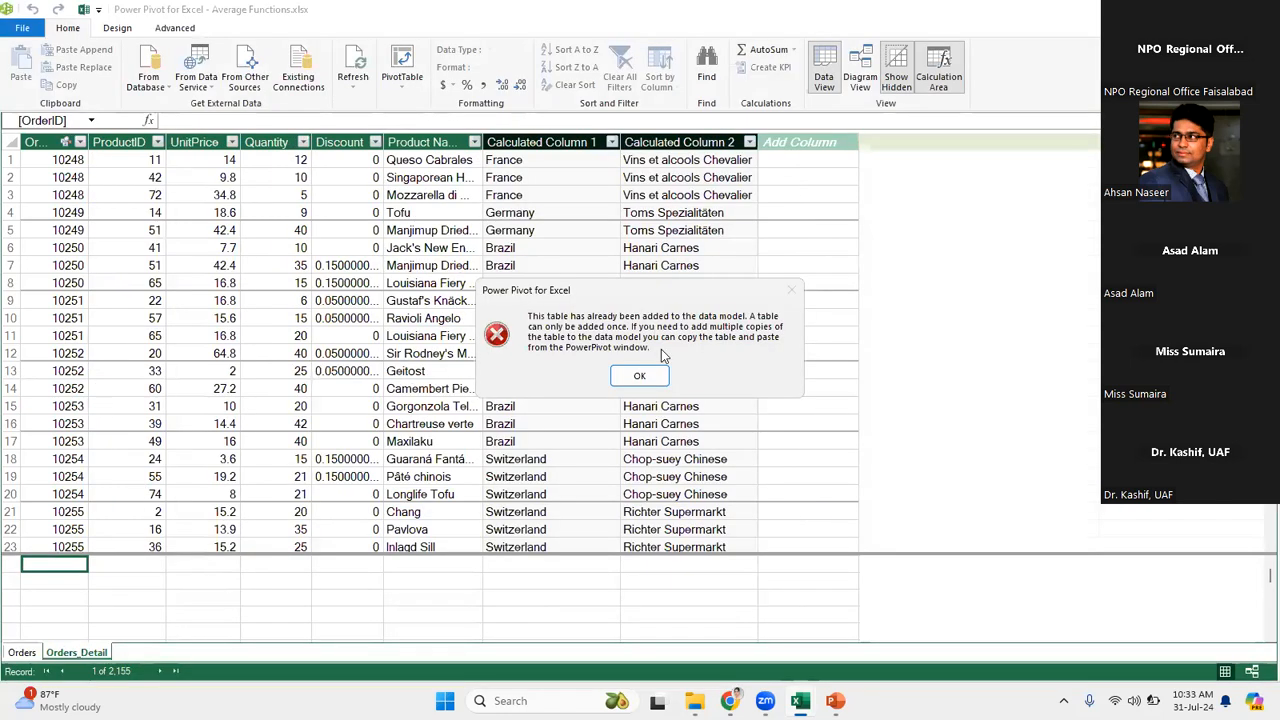
{"action": "left_click", "coordinate": [640, 375]}
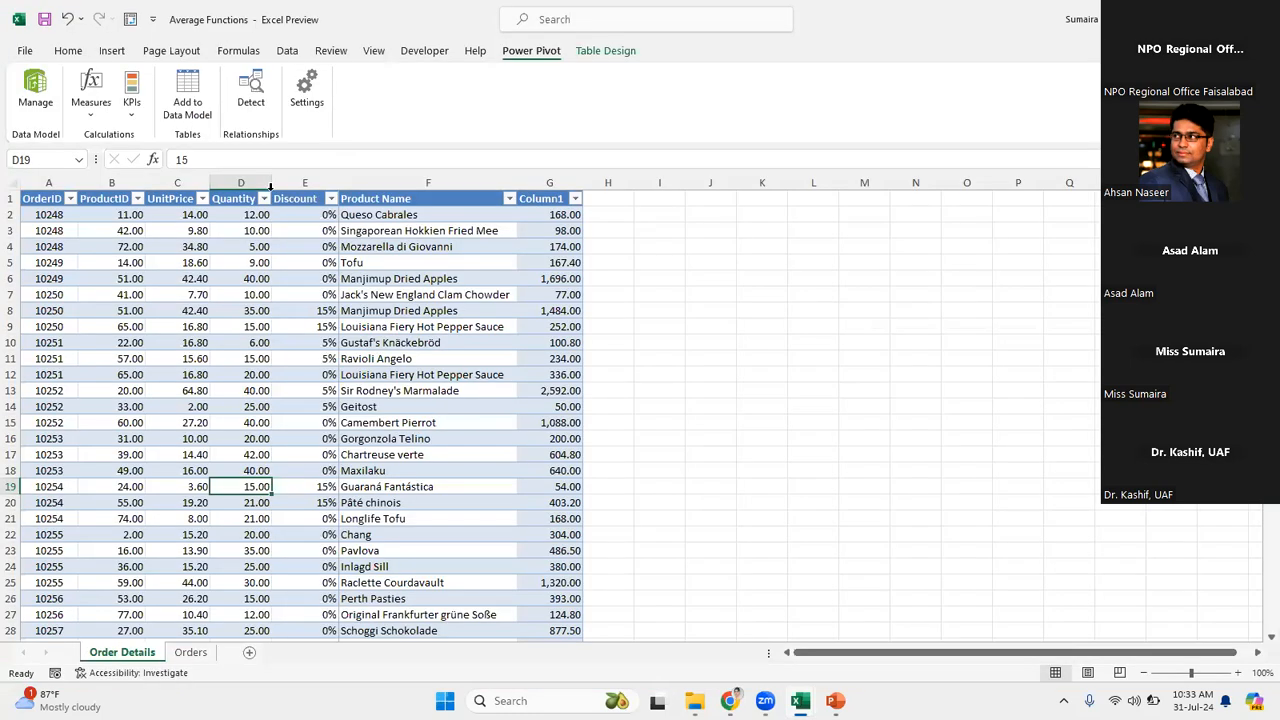
Try to add the Orders sheet's table to the data model and dismiss the resulting message.
{"action": "left_click", "coordinate": [192, 654]}
{"action": "left_click", "coordinate": [193, 84]}
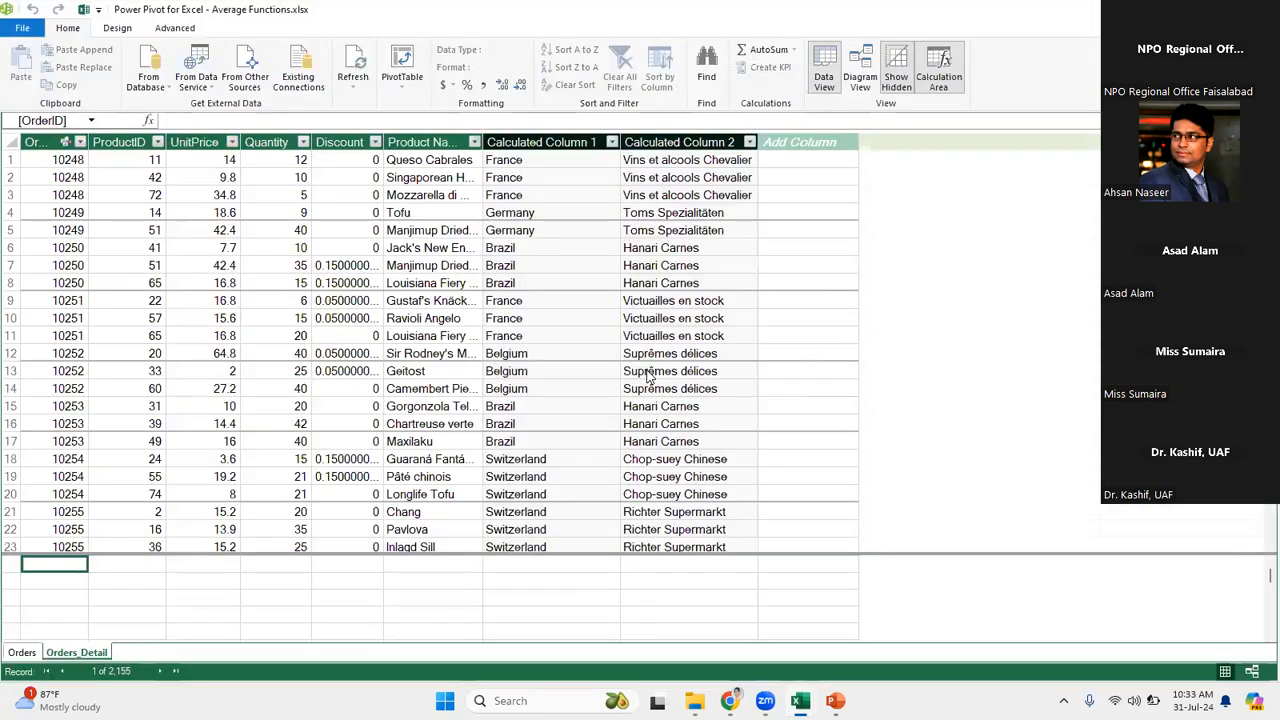
{"action": "key", "text": "Return"}
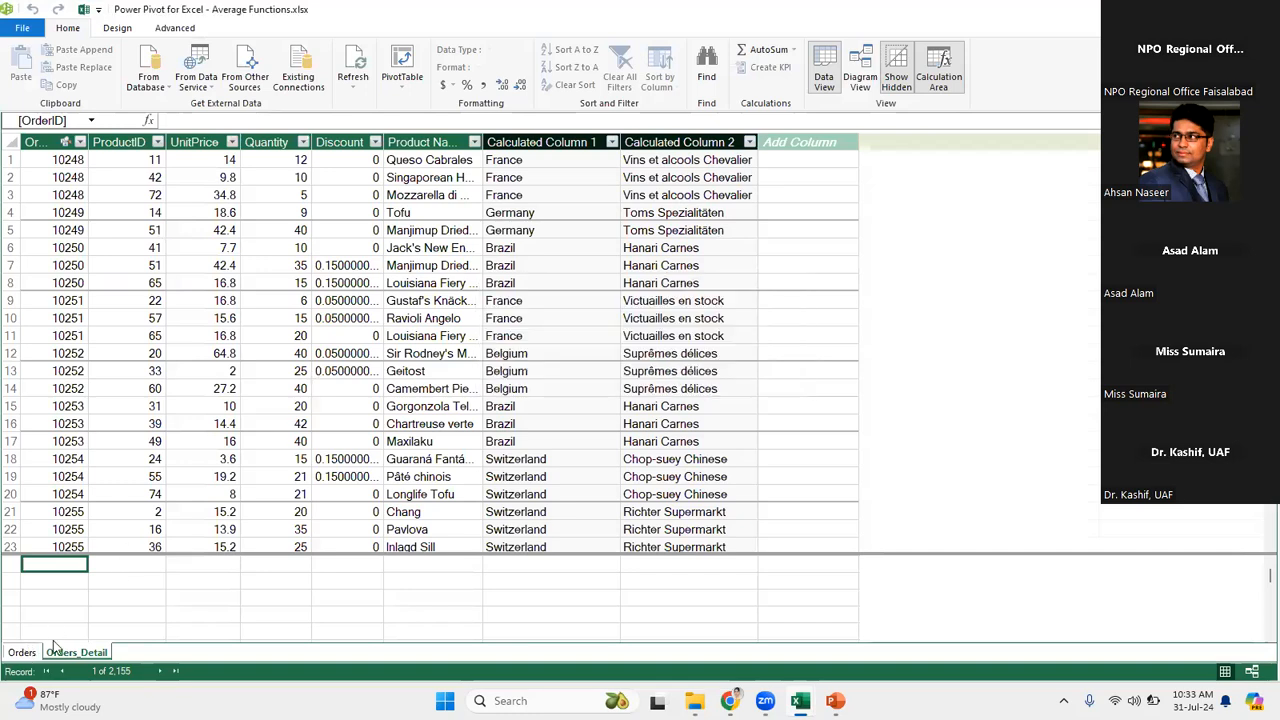
Compare the Orders and Orders_Detail tables in the Power Pivot data model, ending on Orders_Detail.
{"action": "left_click", "coordinate": [30, 653]}
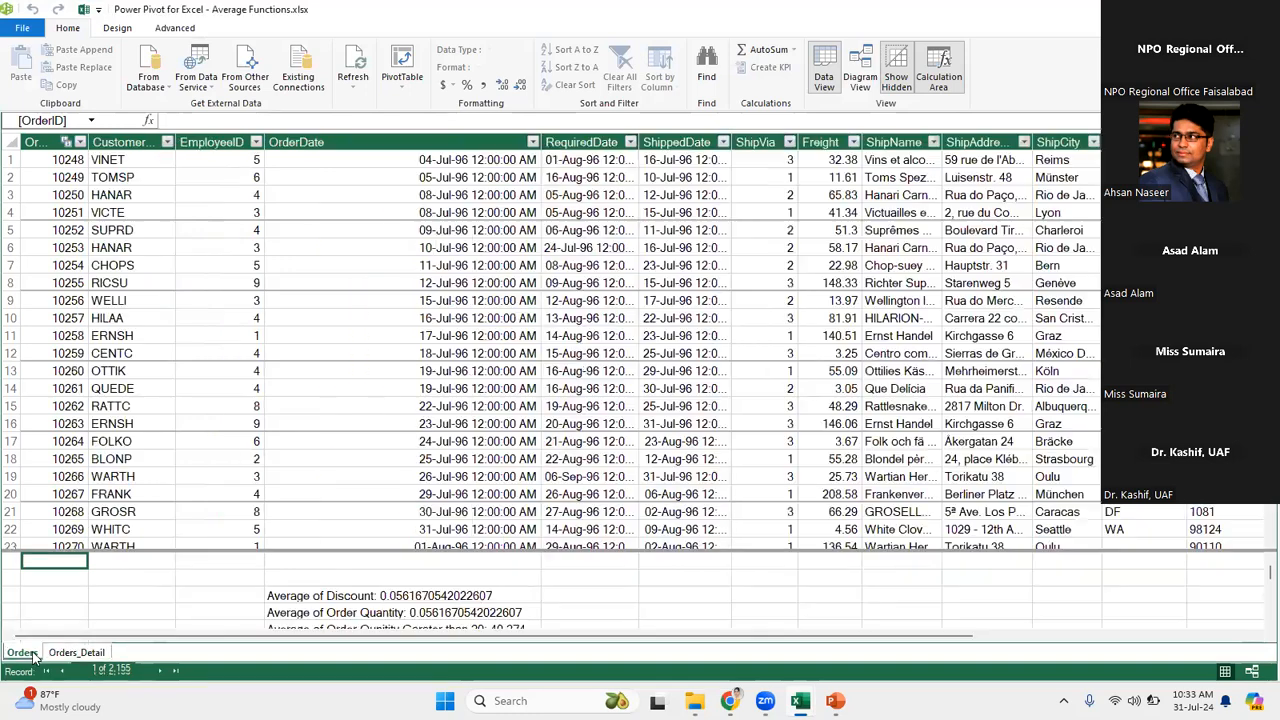
{"action": "left_click", "coordinate": [62, 656]}
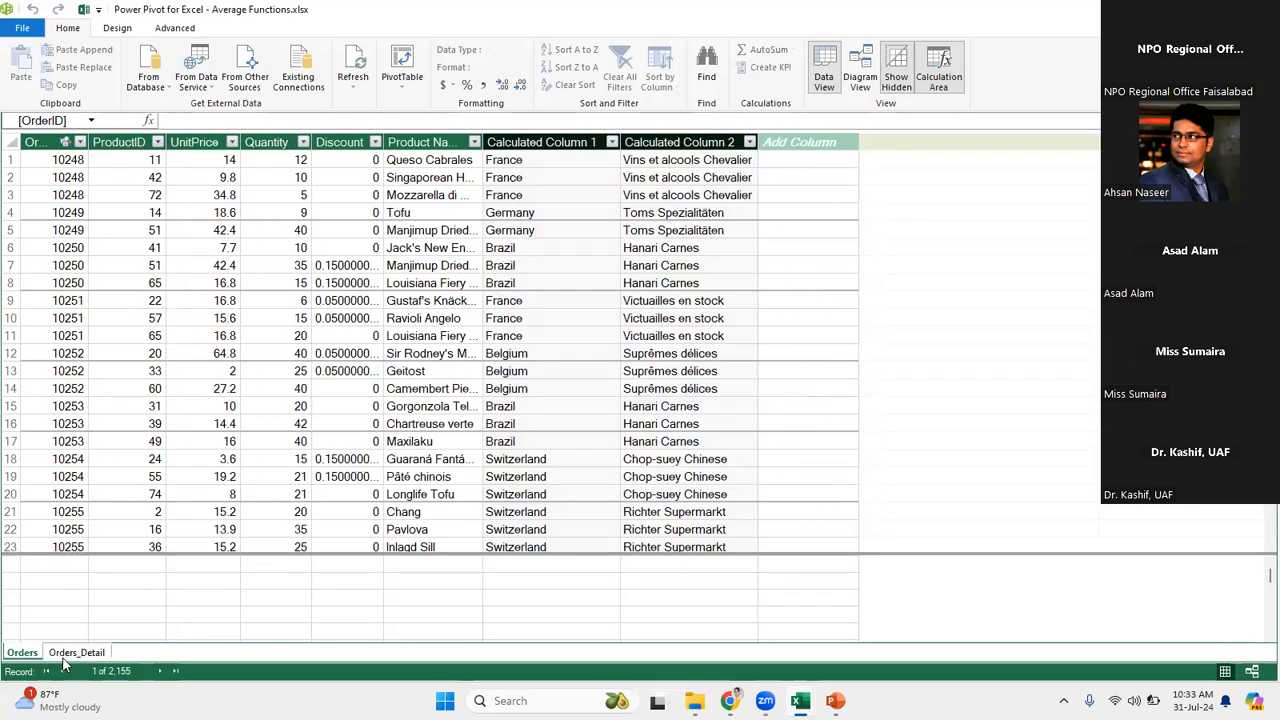
{"action": "left_click", "coordinate": [63, 656]}
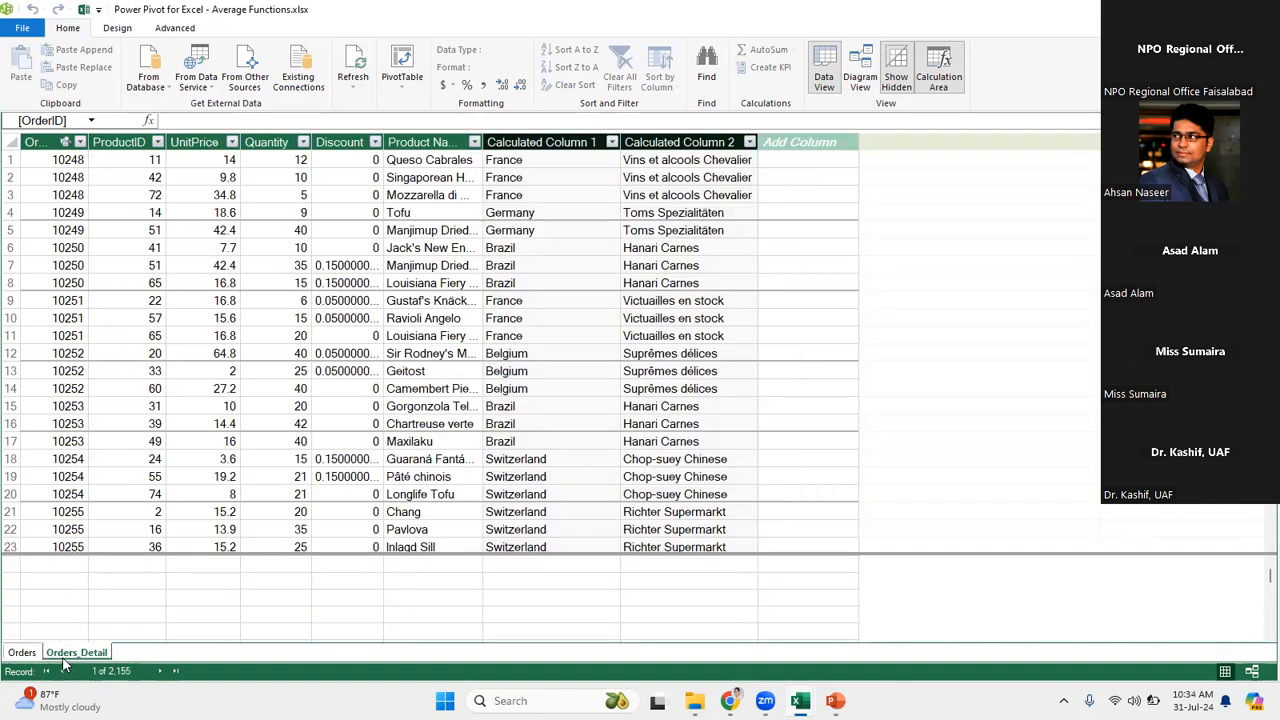
{"action": "left_click", "coordinate": [22, 656]}
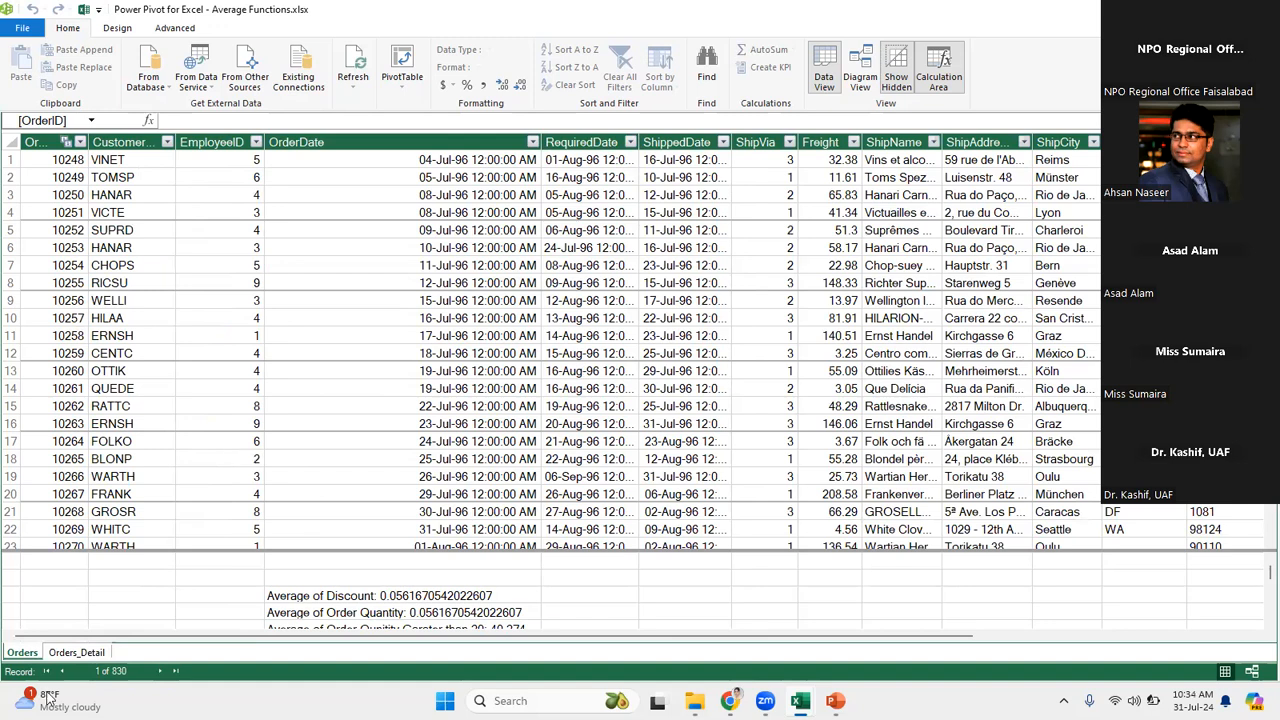
{"action": "left_click", "coordinate": [80, 653]}
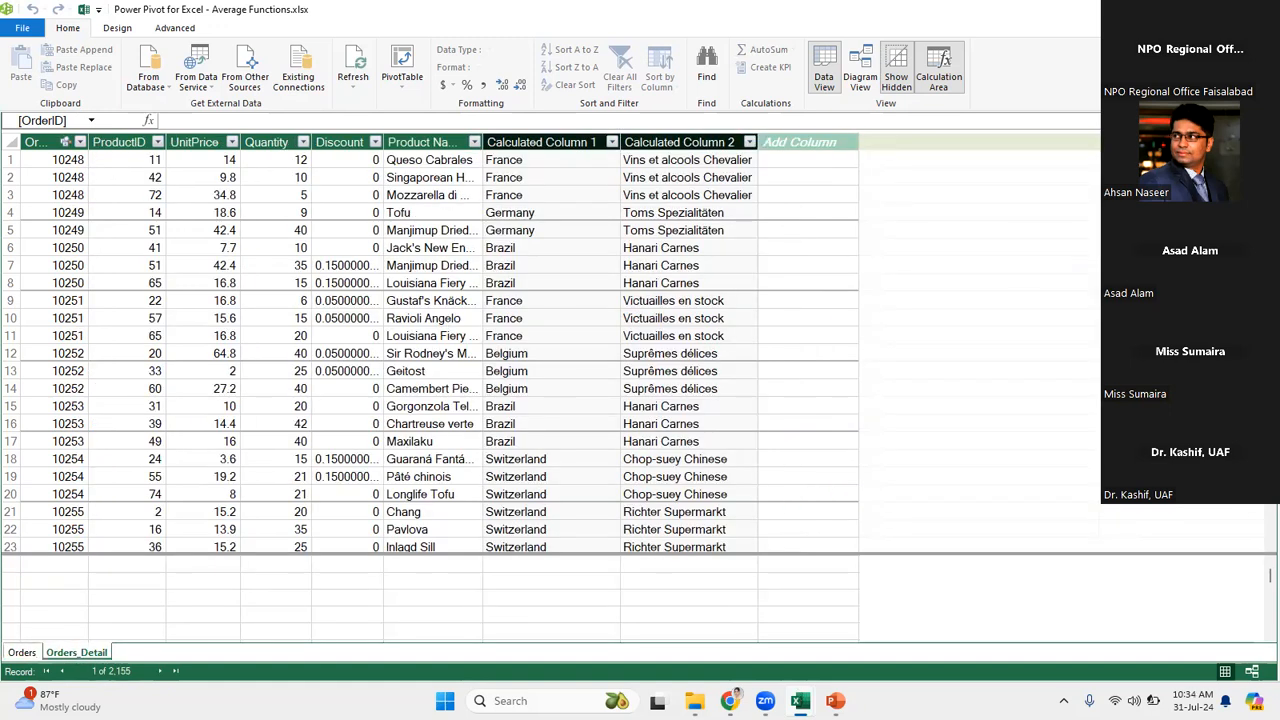
{"action": "mouse_move", "coordinate": [730, 700]}
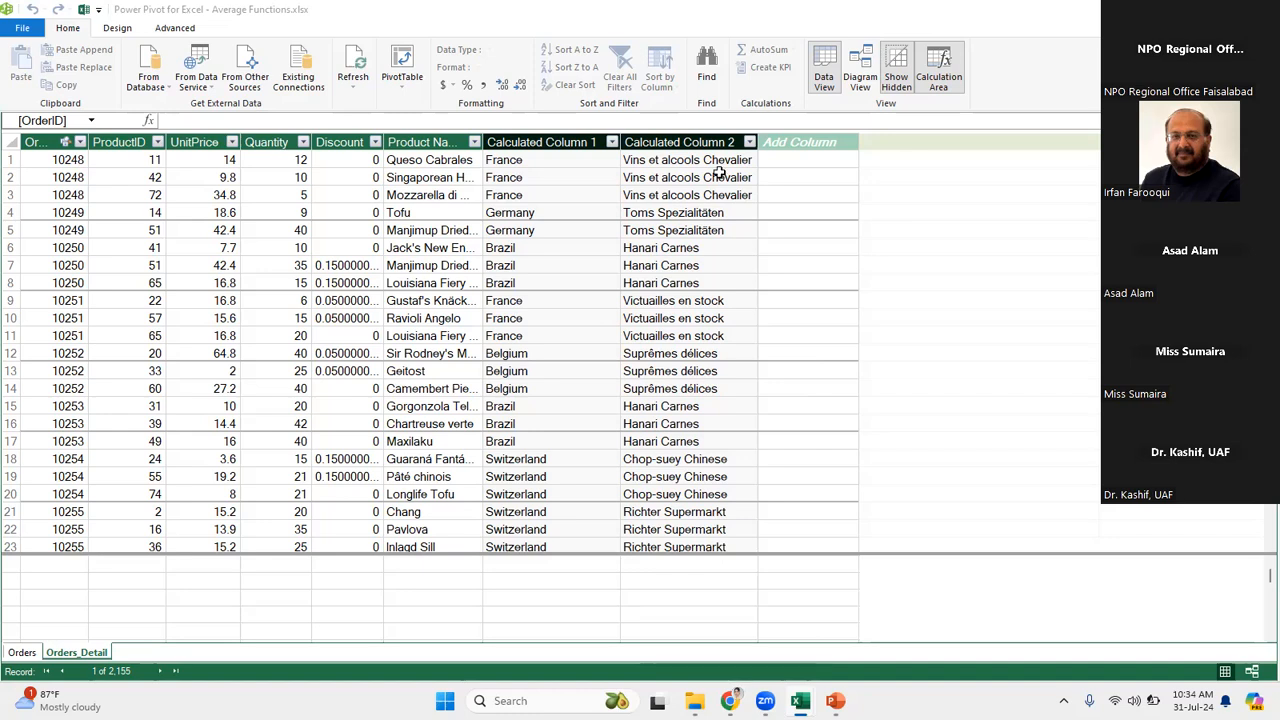
{"action": "left_click", "coordinate": [788, 162]}
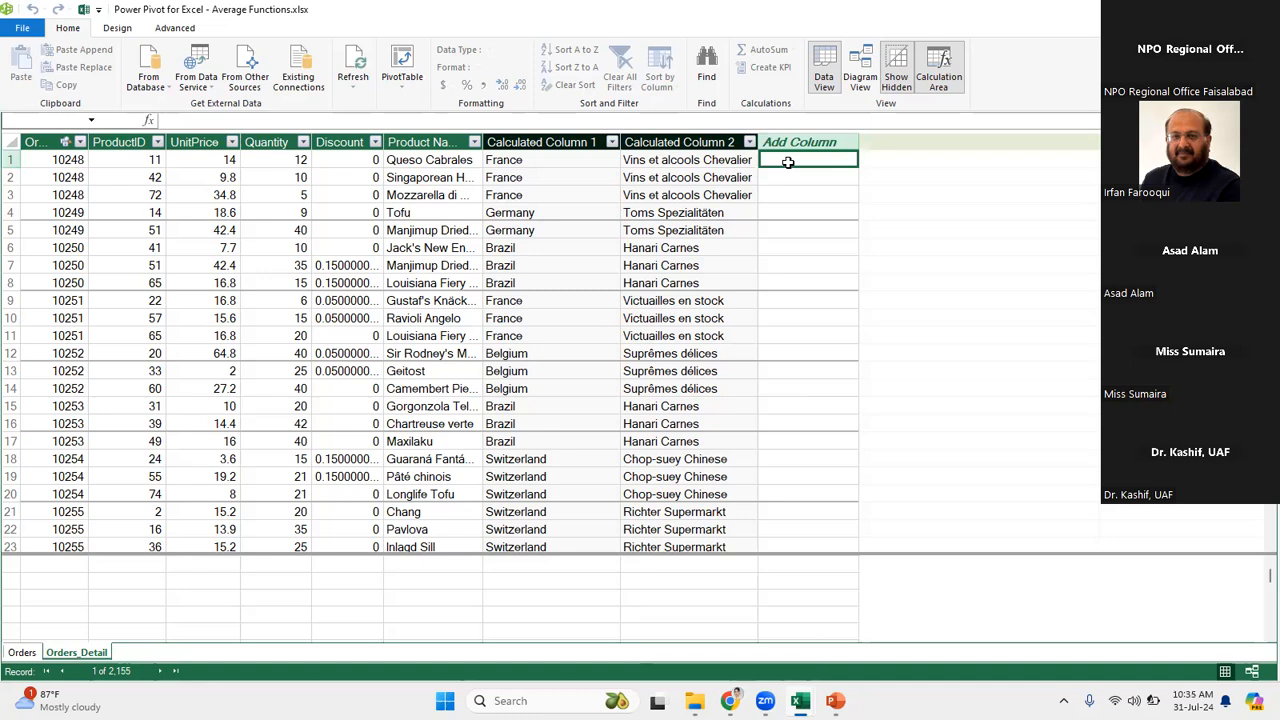
{"action": "left_click", "coordinate": [787, 177]}
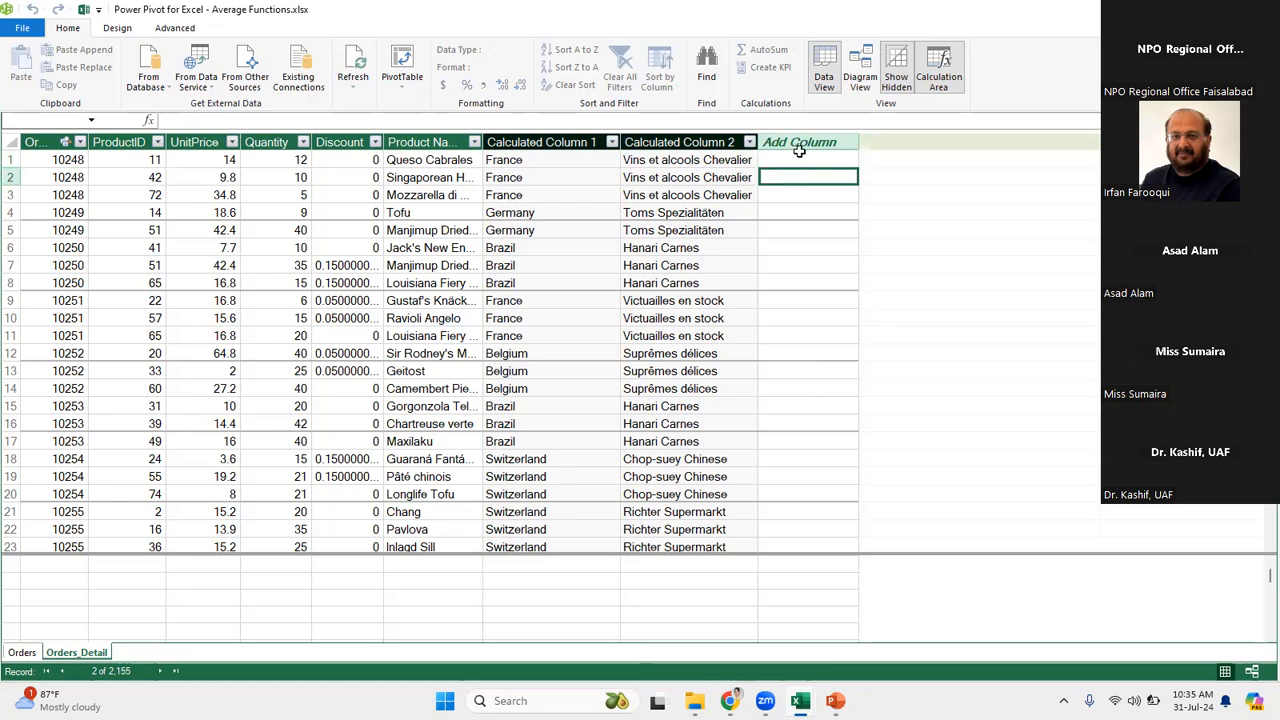
{"action": "left_click", "coordinate": [799, 158]}
{"action": "left_click", "coordinate": [792, 196]}
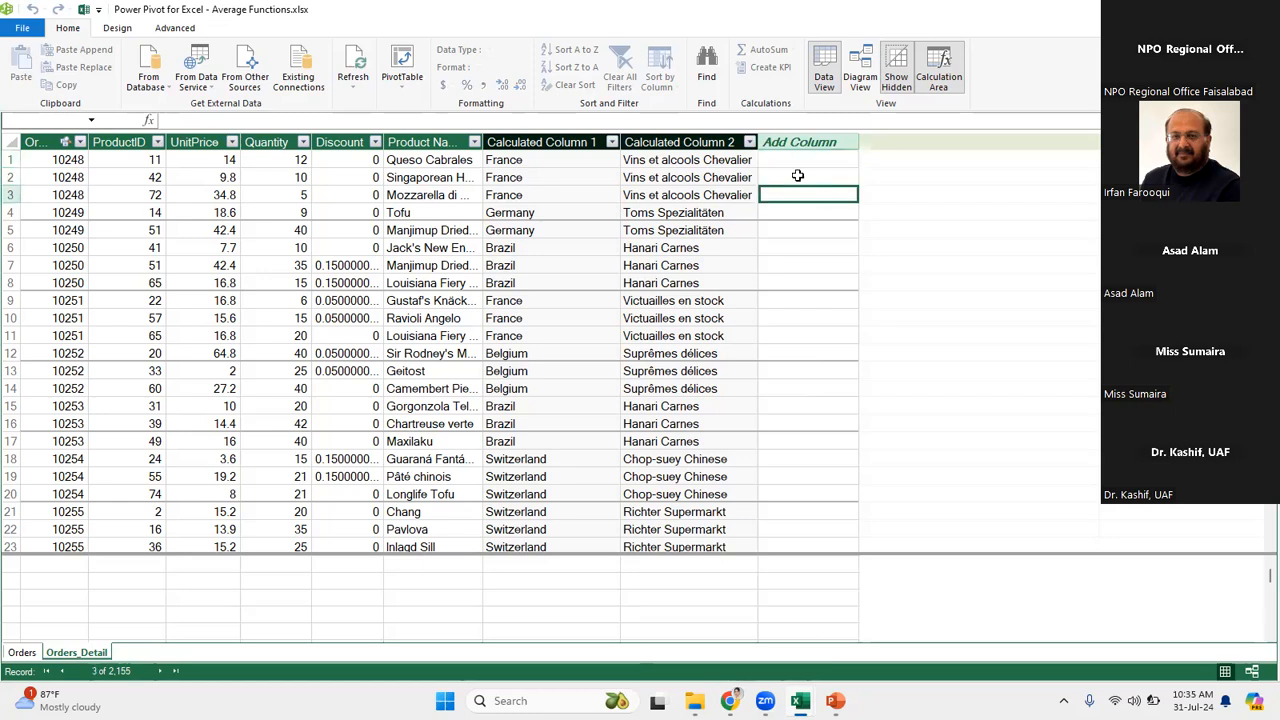
{"action": "left_click", "coordinate": [805, 162]}
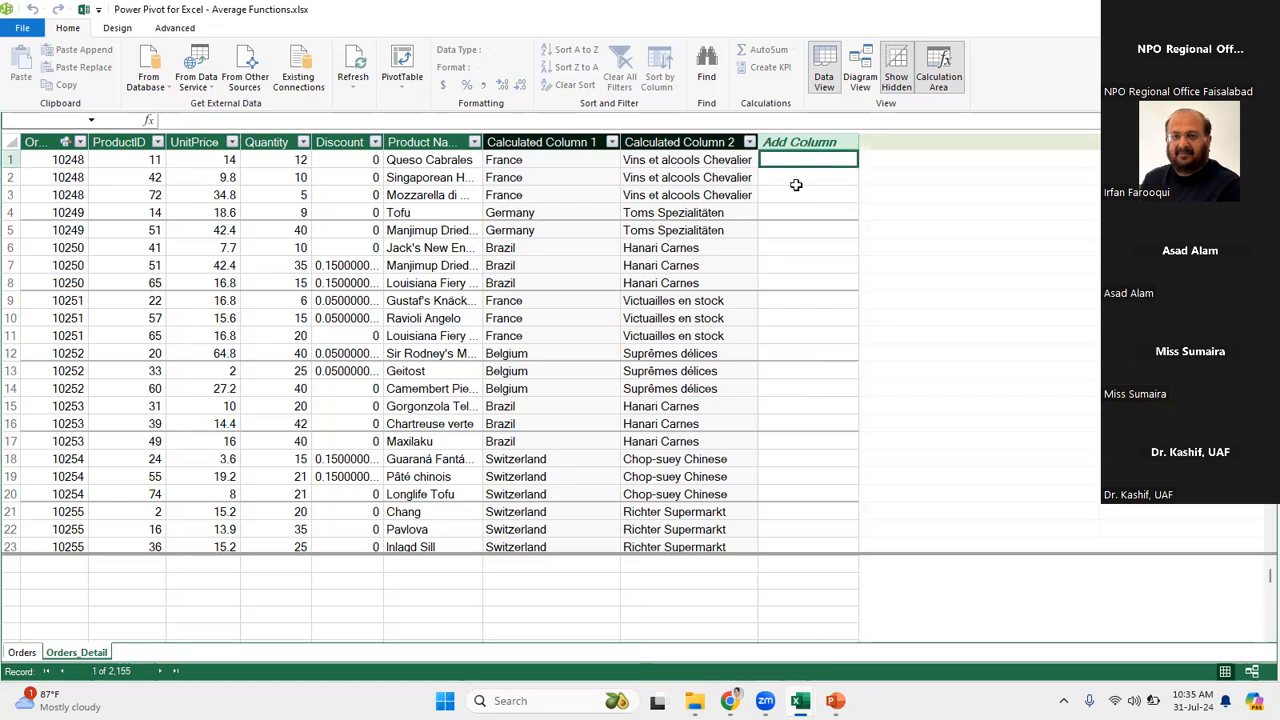
{"action": "left_click", "coordinate": [796, 185]}
{"action": "left_click", "coordinate": [794, 192]}
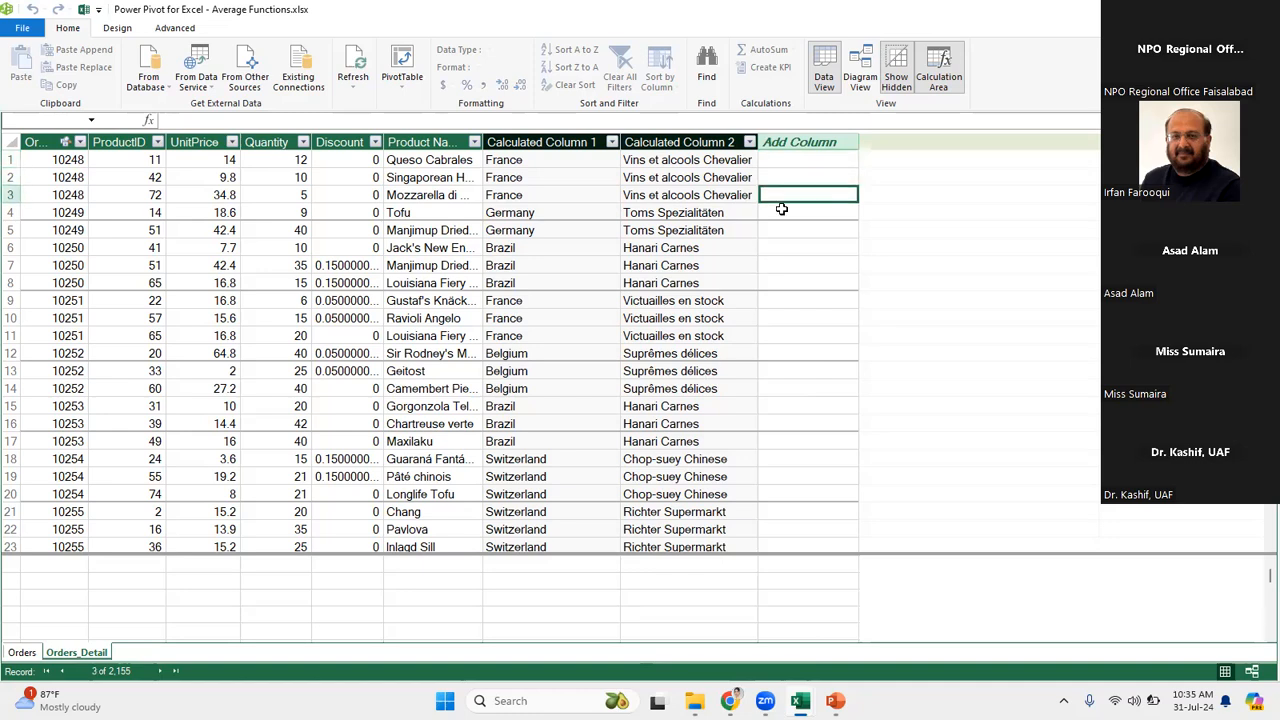
{"action": "left_click", "coordinate": [809, 162]}
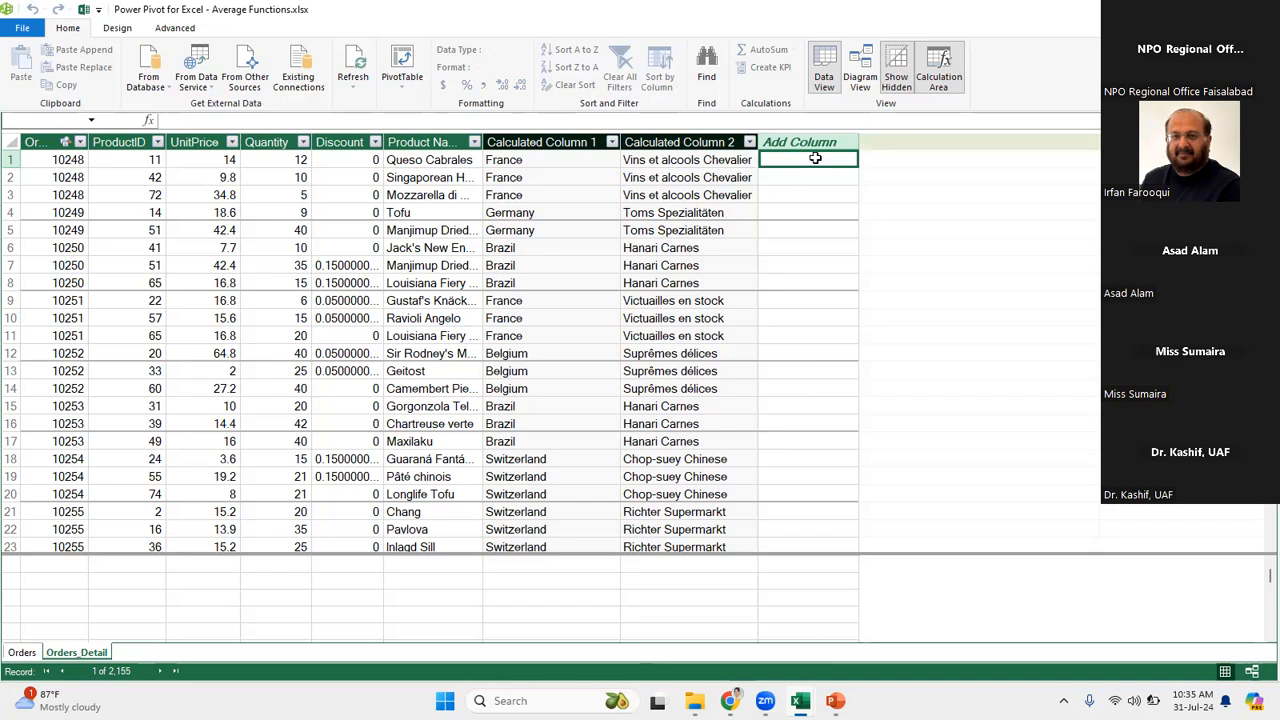
{"action": "left_click", "coordinate": [803, 176]}
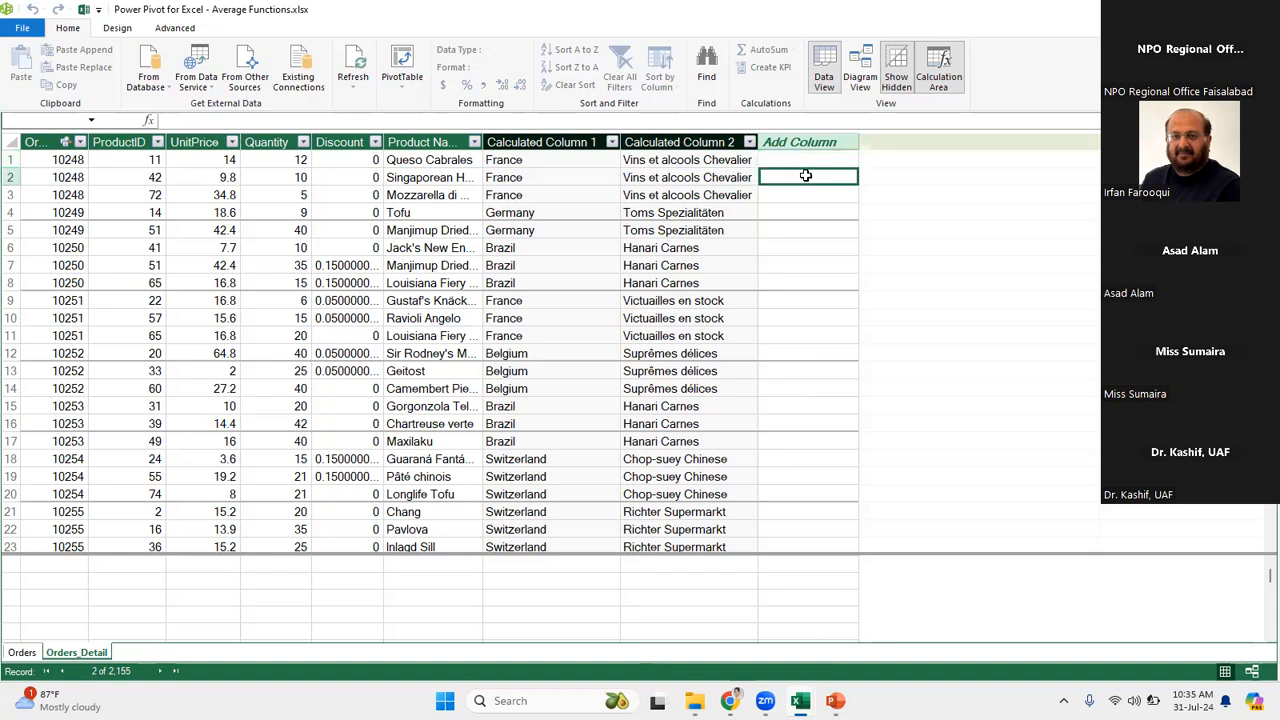
{"action": "left_click", "coordinate": [807, 159]}
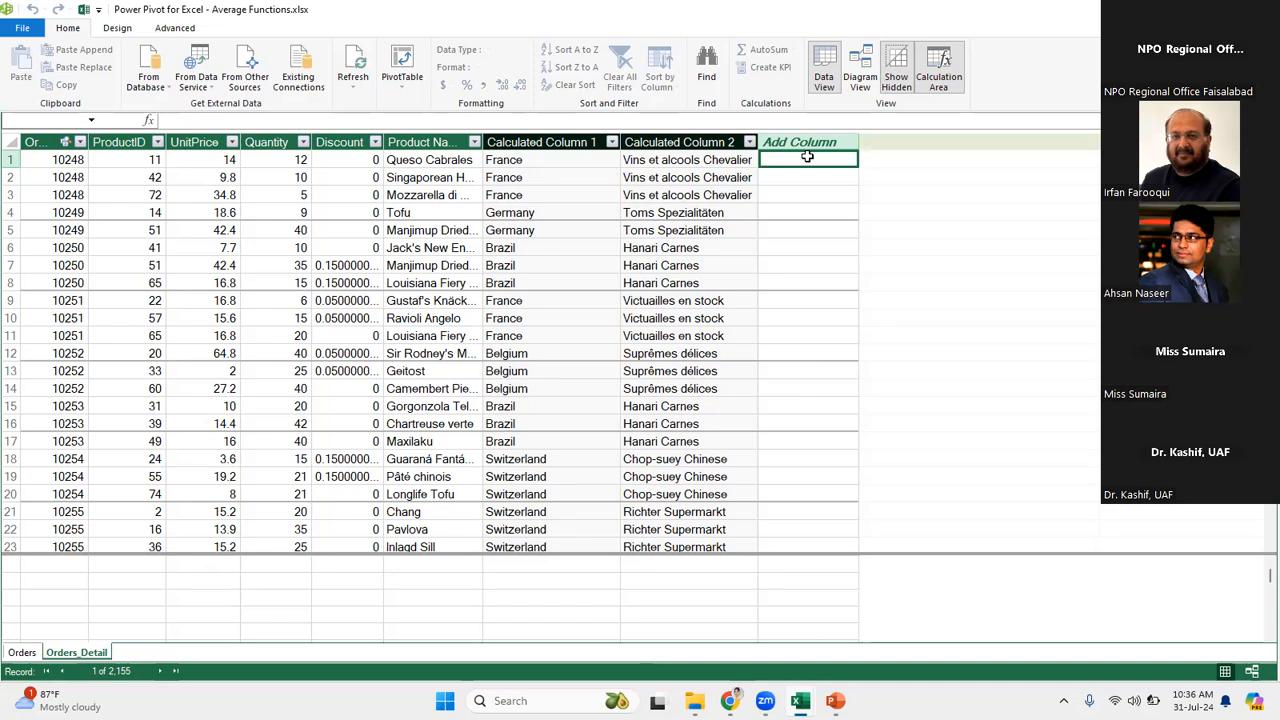
{"action": "left_click", "coordinate": [785, 178]}
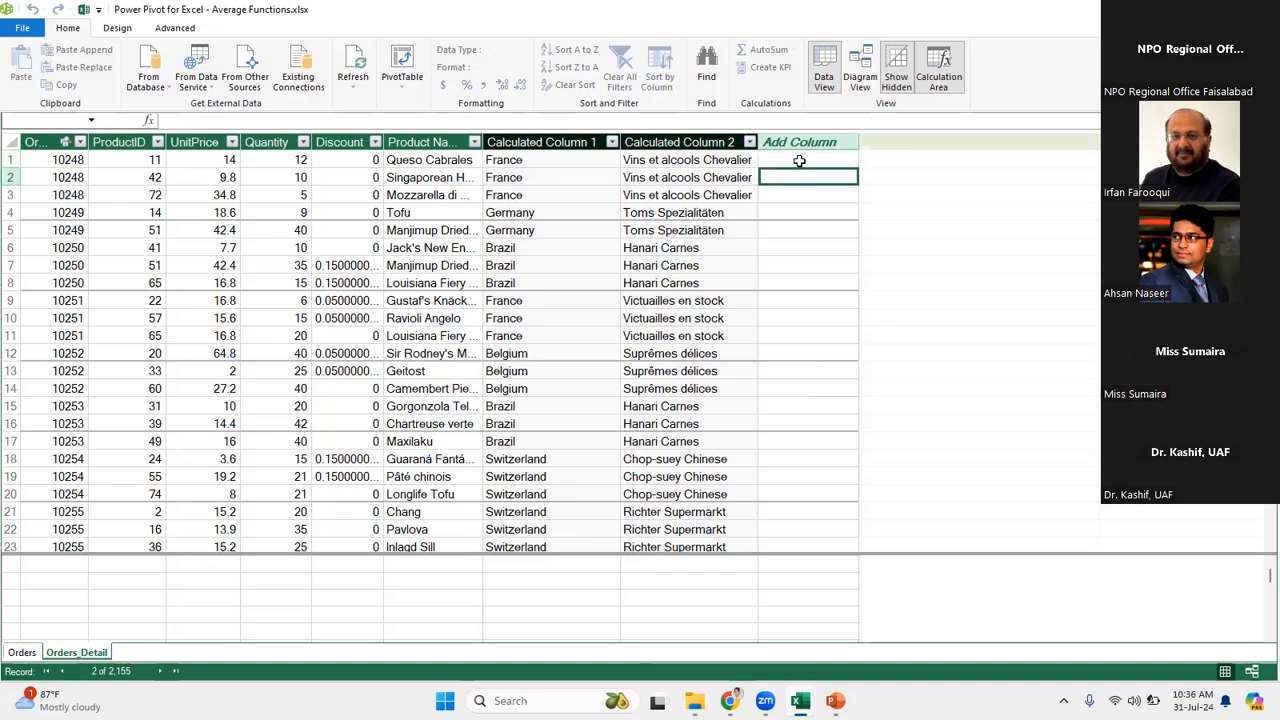
{"action": "left_click", "coordinate": [799, 161]}
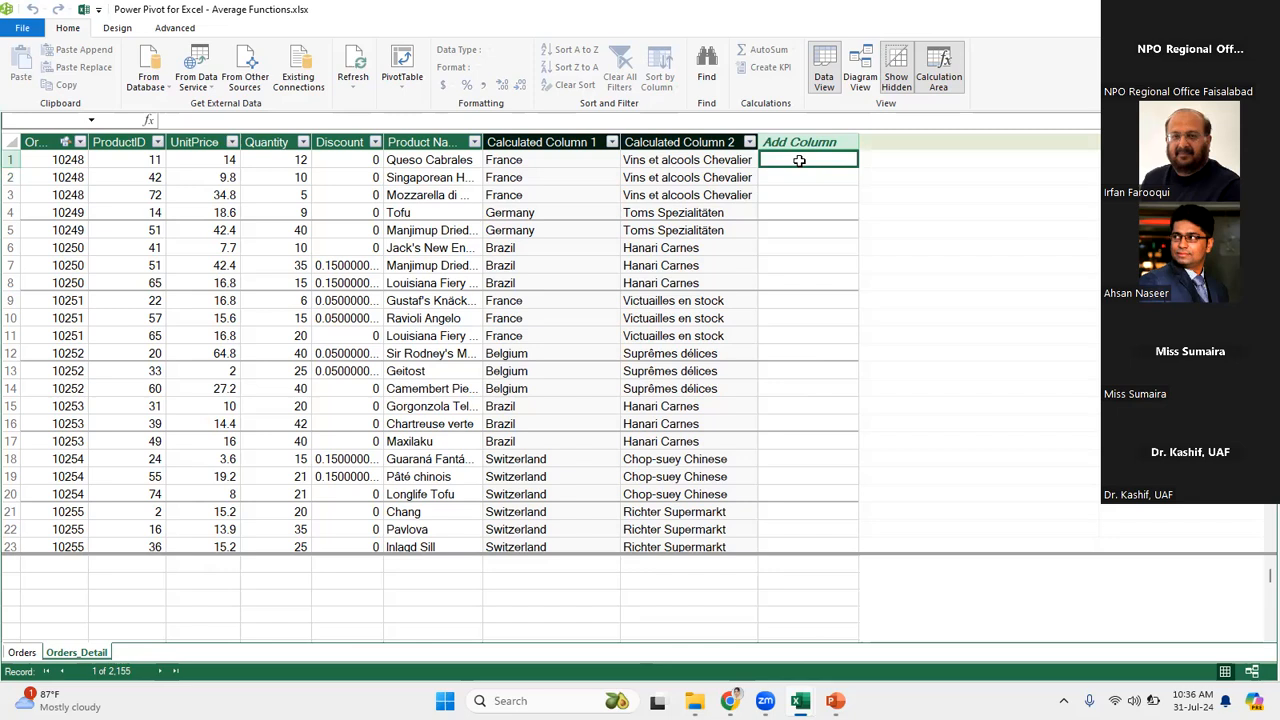
{"action": "left_click", "coordinate": [801, 696]}
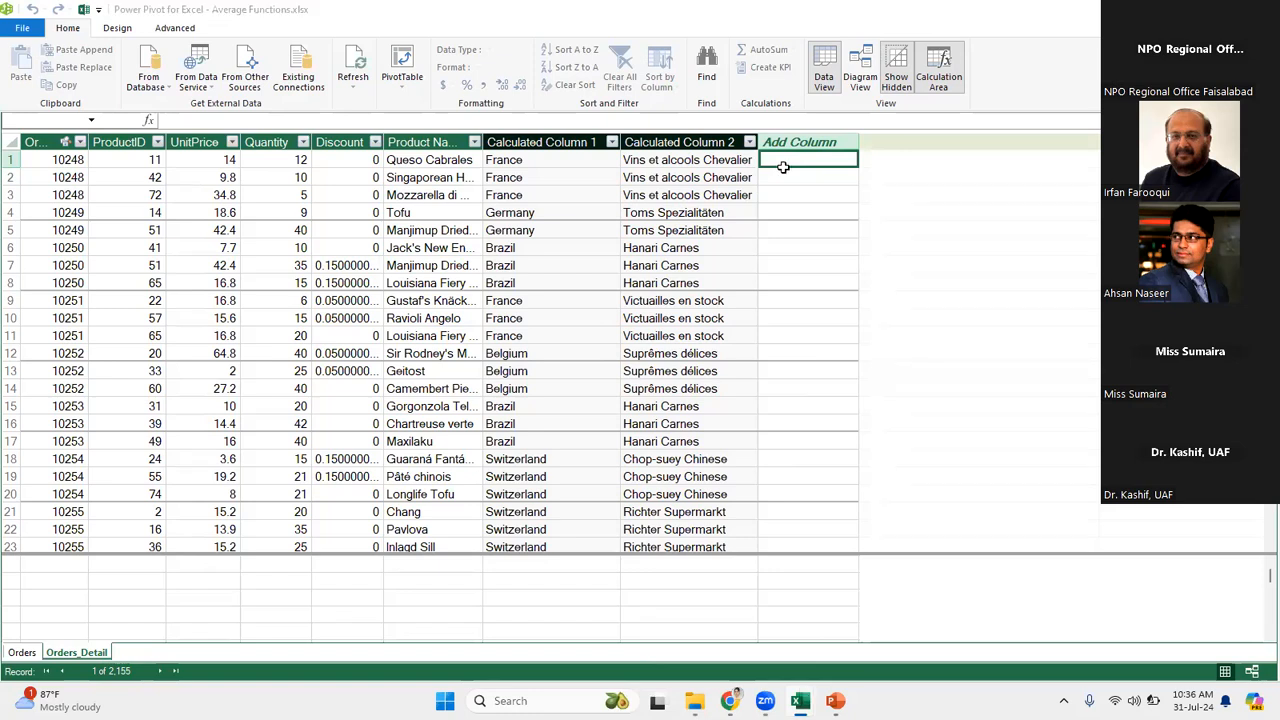
{"action": "left_click", "coordinate": [793, 162]}
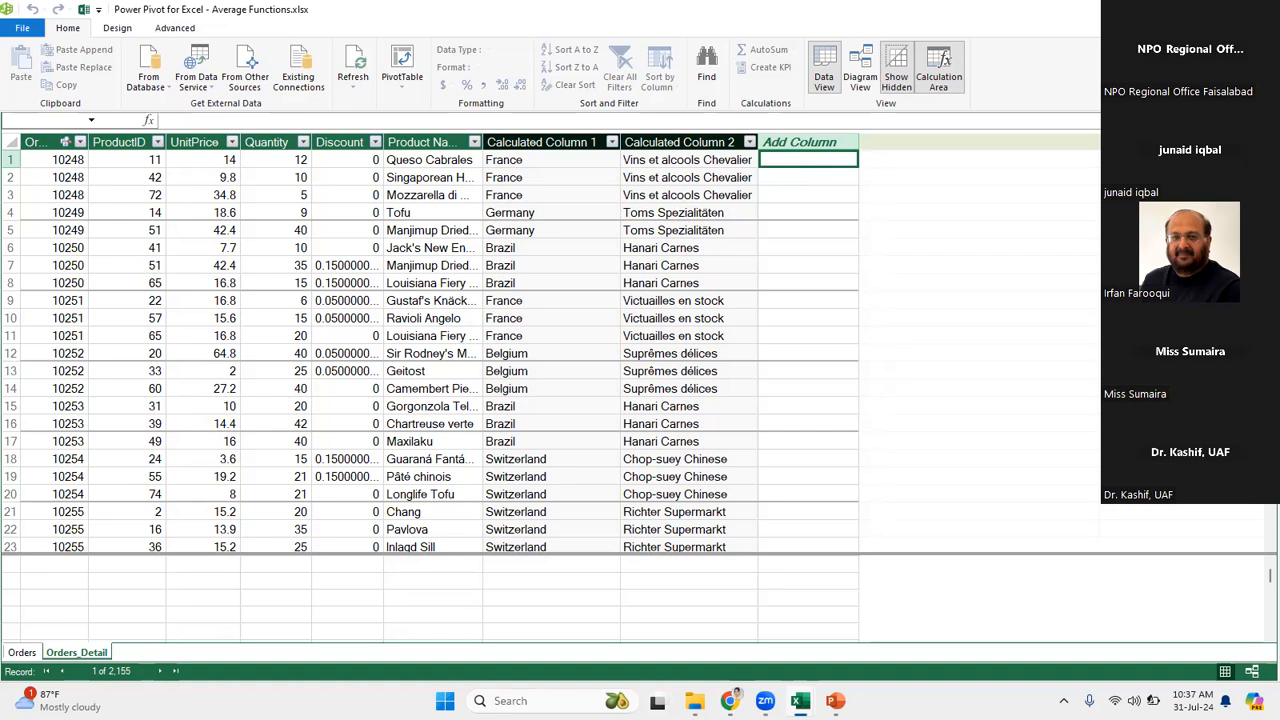
Open Microsoft Store and search it for "power bi" to look at the Power BI Desktop listing.
{"action": "left_click", "coordinate": [546, 701]}
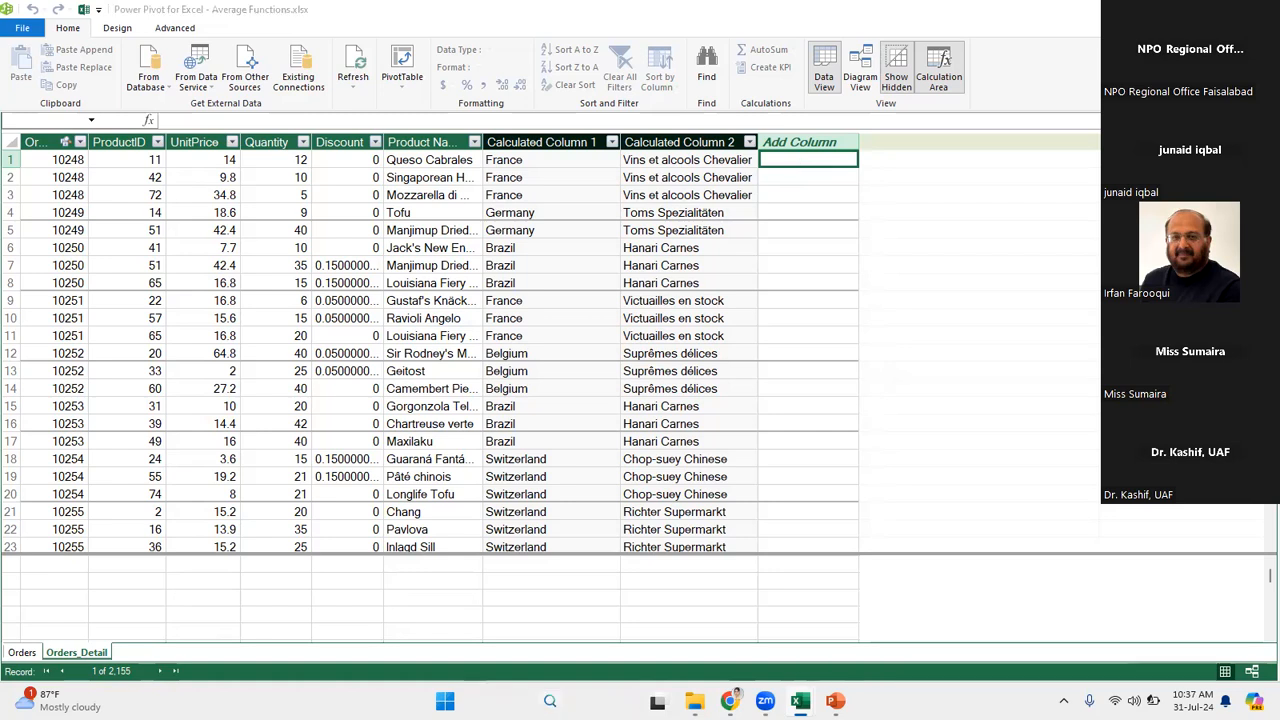
{"action": "type", "text": "micro"}
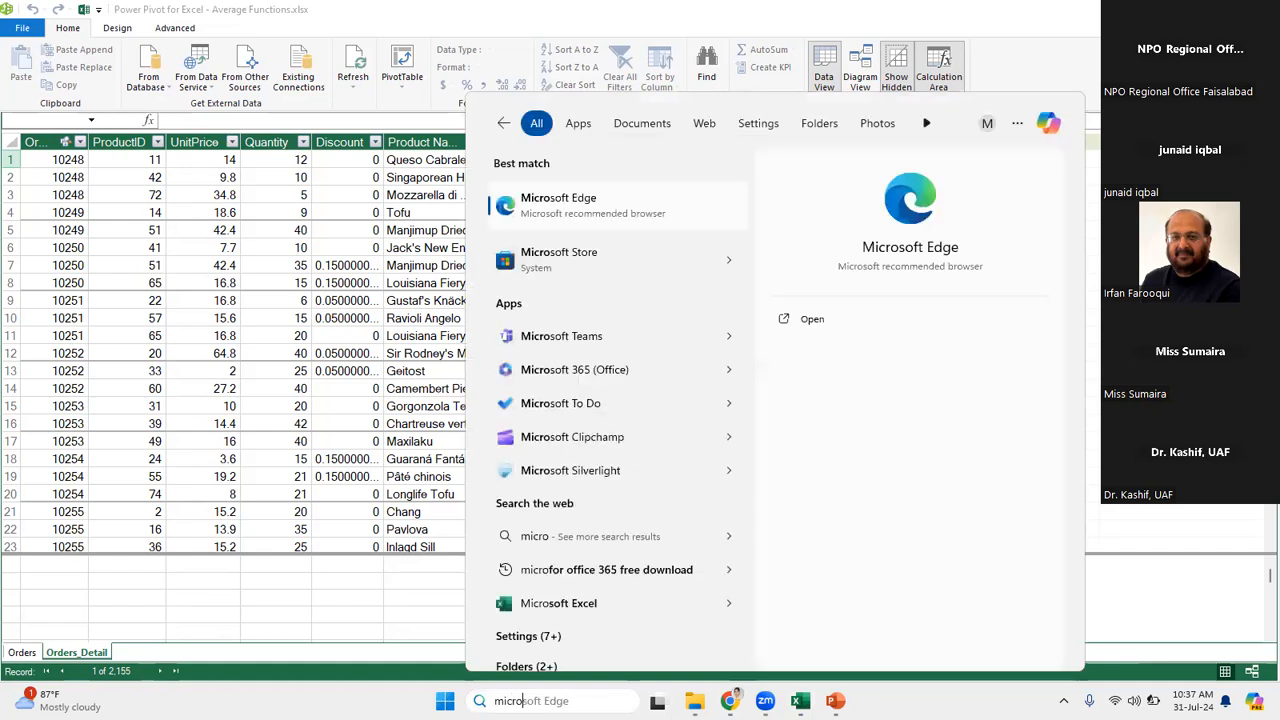
{"action": "left_click", "coordinate": [565, 268]}
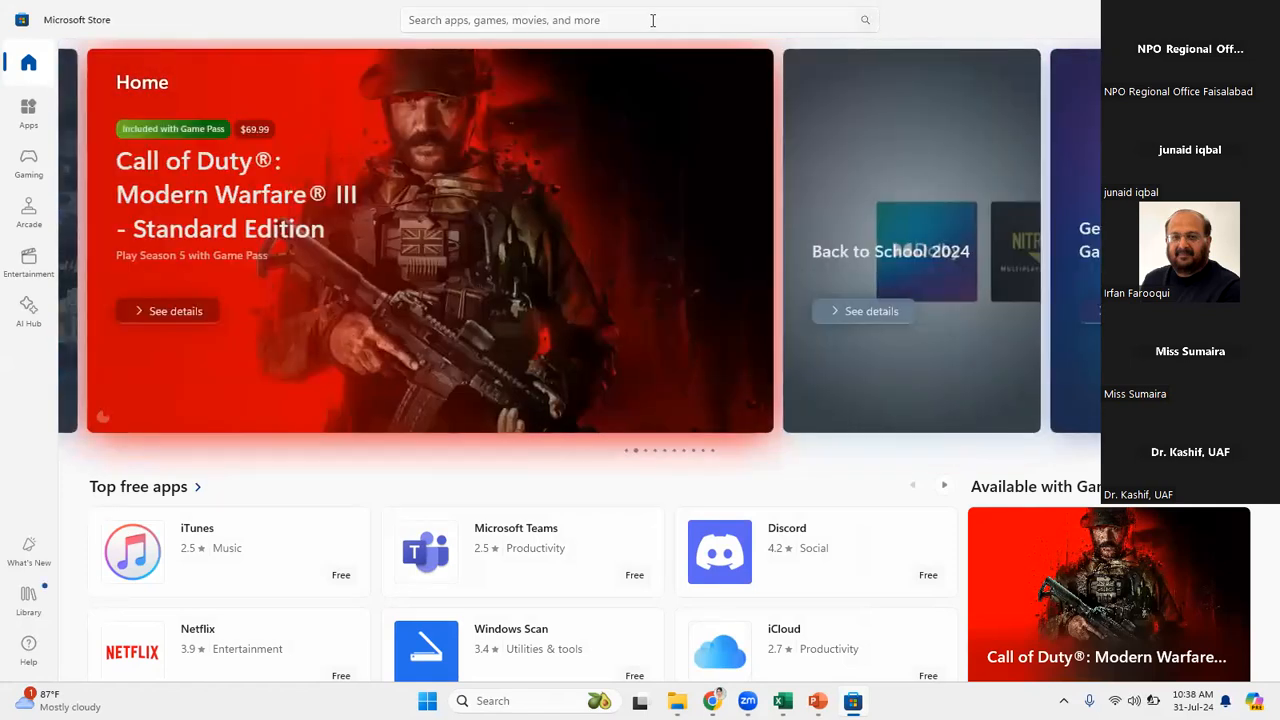
{"action": "left_click", "coordinate": [652, 20]}
{"action": "type", "text": "po"}
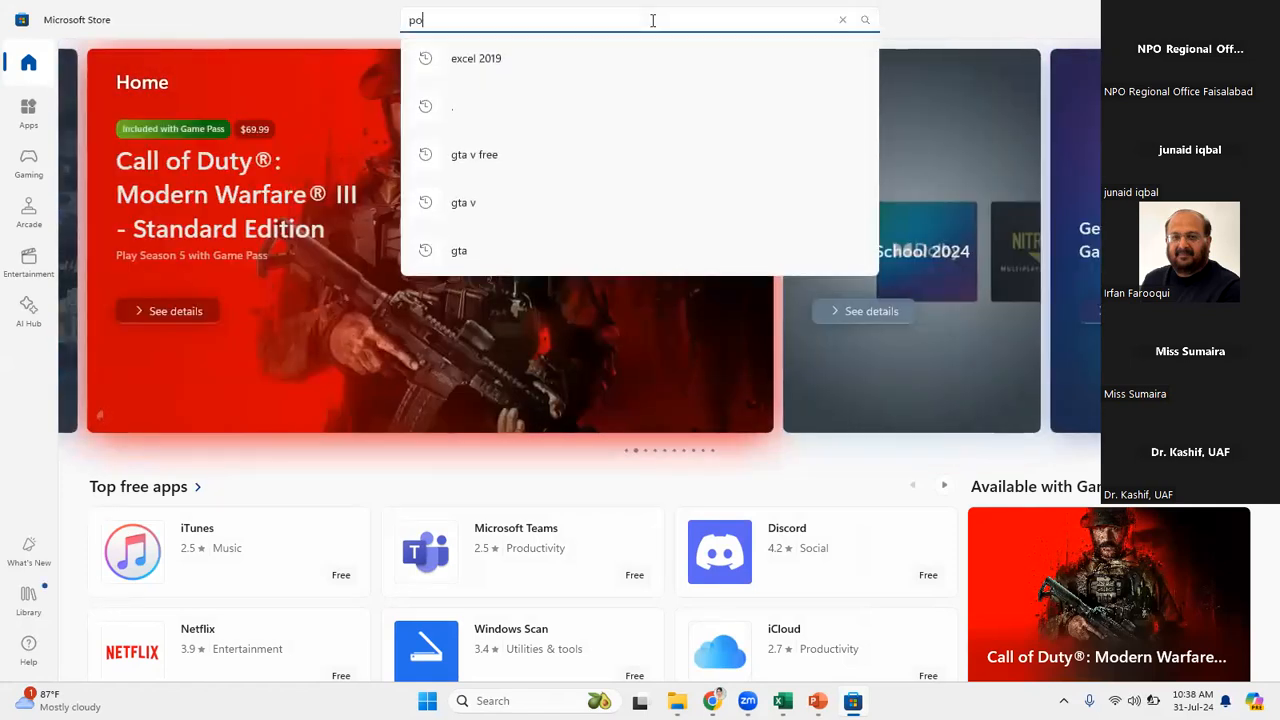
{"action": "type", "text": "wer"}
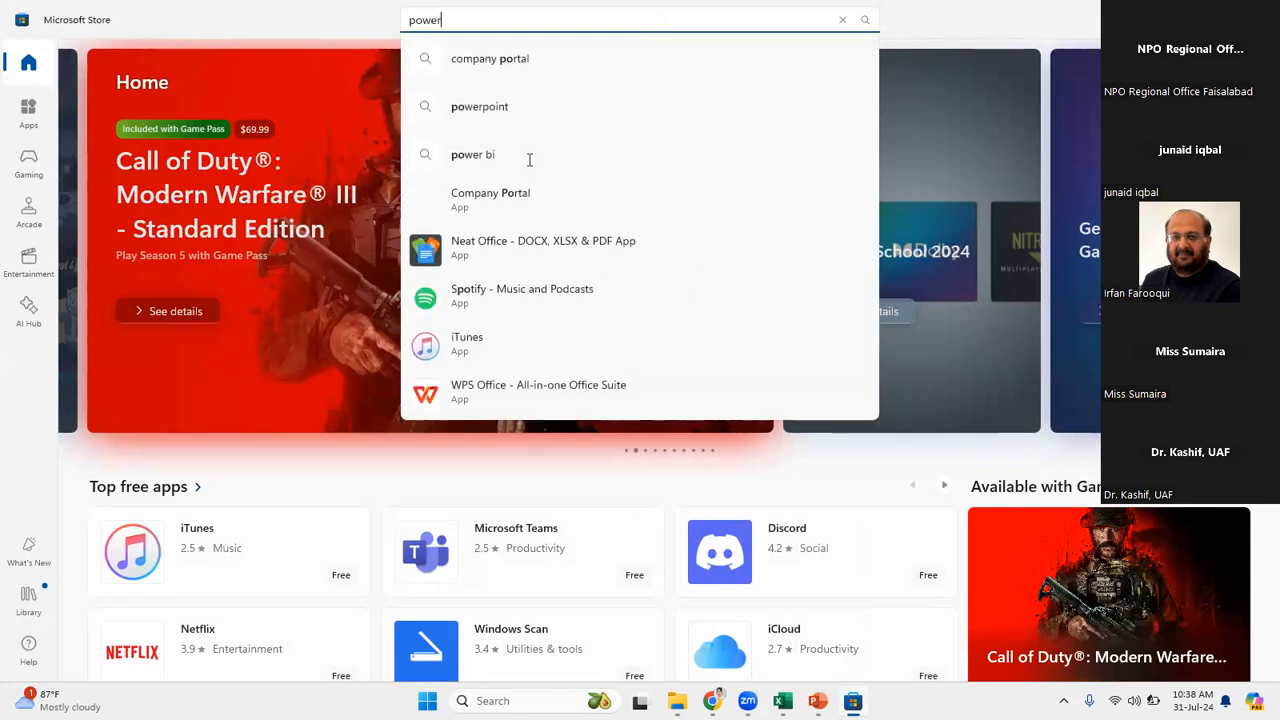
{"action": "key", "text": "Return"}
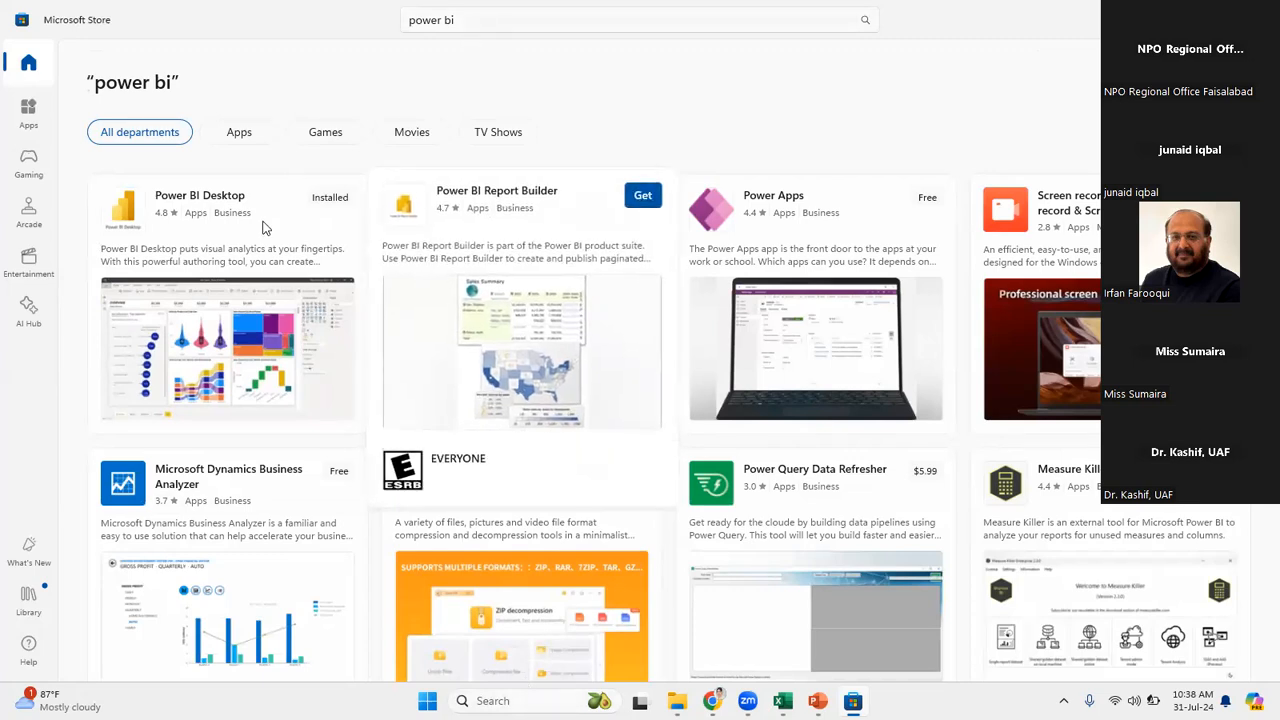
{"action": "mouse_move", "coordinate": [165, 280]}
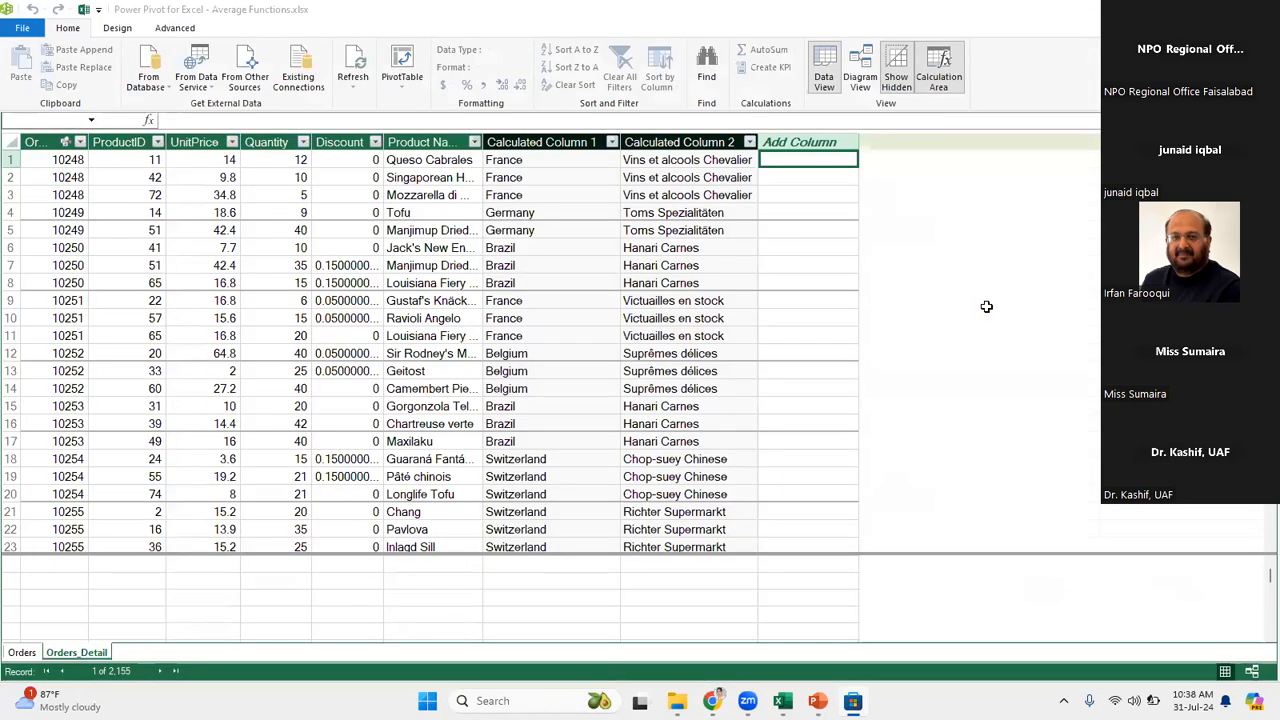
Inspect the RELATED ship name column in Orders_Detail and the Orders table in Power Pivot, and switch back to the Excel workbook.
{"action": "left_click", "coordinate": [683, 459]}
{"action": "left_click", "coordinate": [28, 656]}
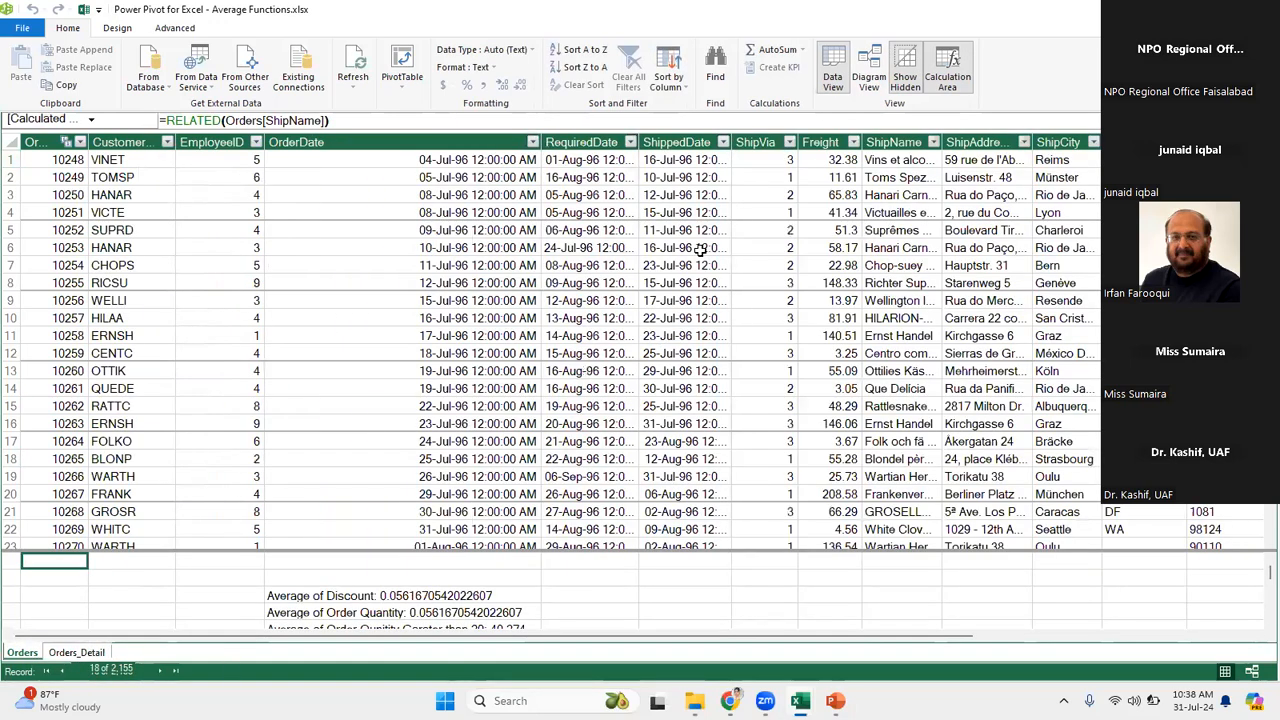
{"action": "left_click", "coordinate": [700, 243]}
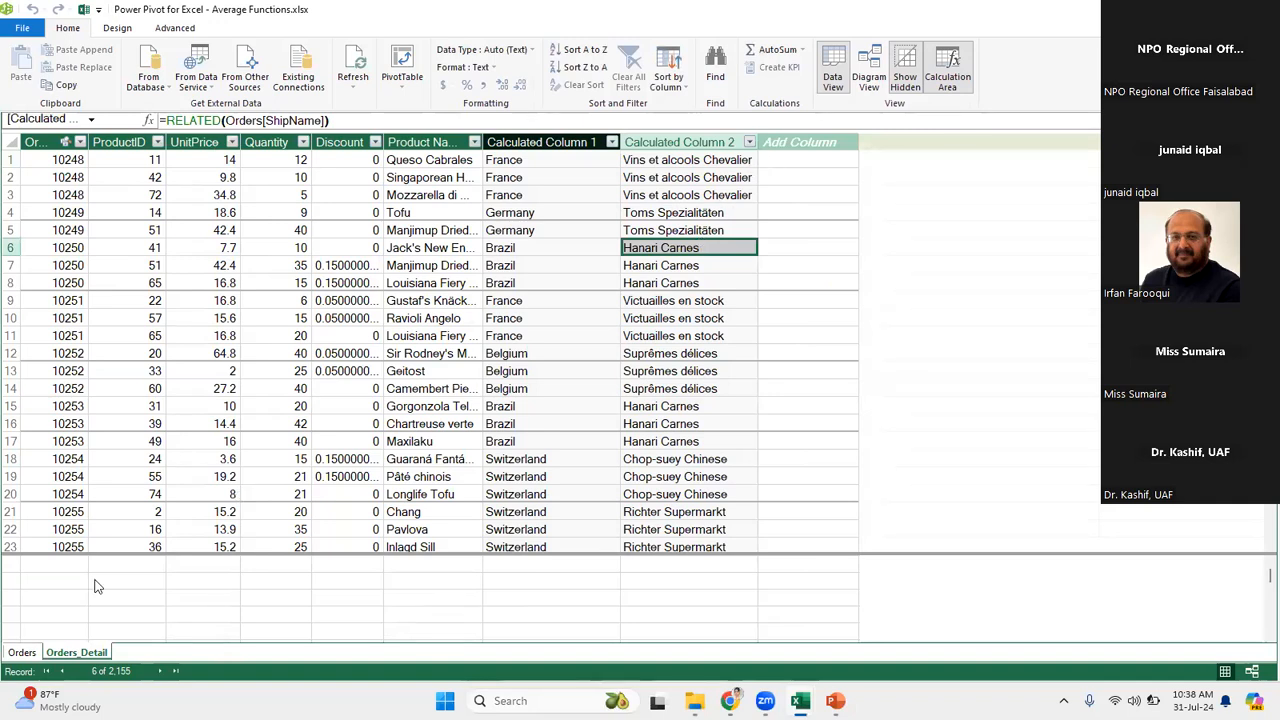
{"action": "left_click", "coordinate": [22, 652]}
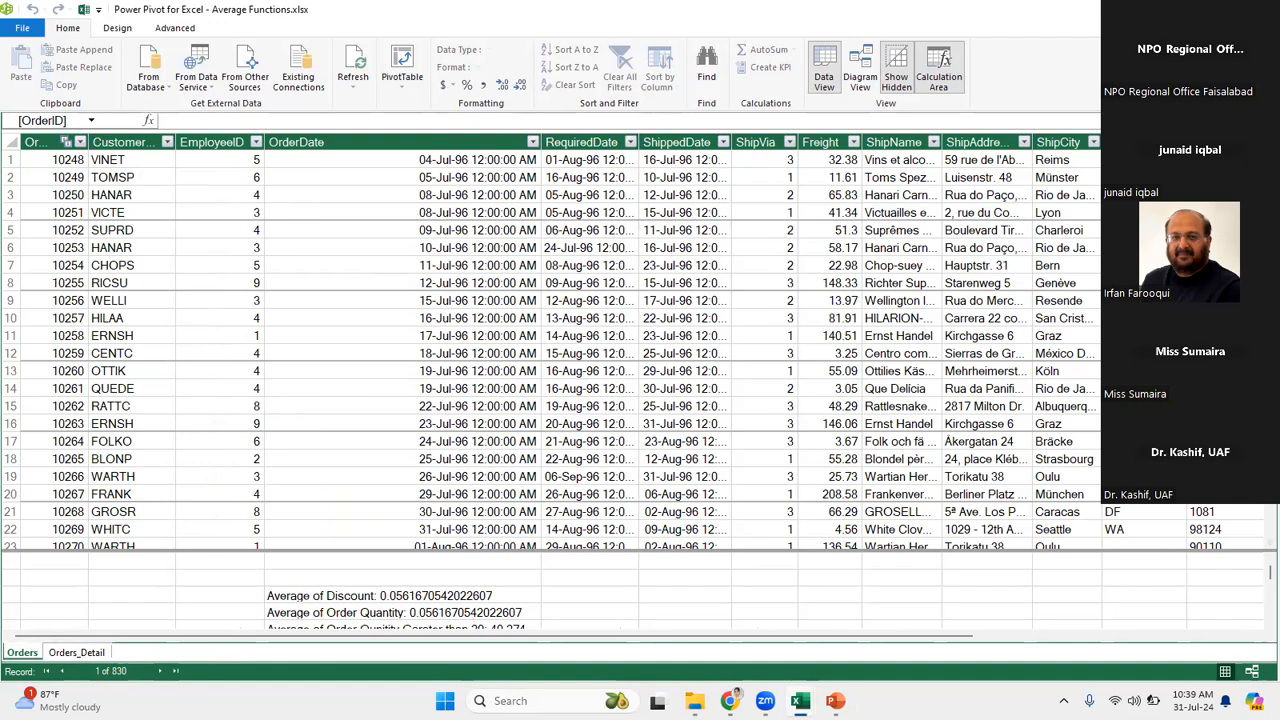
{"action": "left_click", "coordinate": [83, 10]}
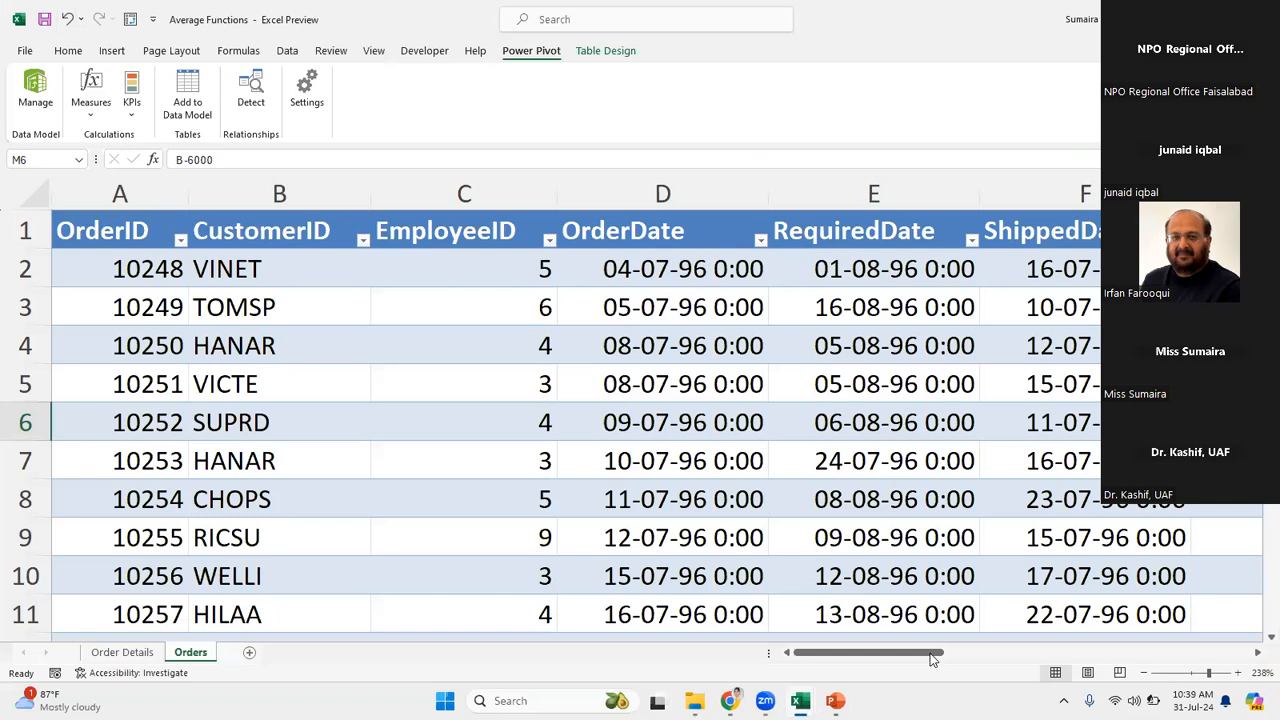
{"action": "left_click_drag", "start_coordinate": [931, 656], "coordinate": [1074, 274]}
{"action": "left_click", "coordinate": [1077, 275]}
{"action": "type", "text": "=d"}
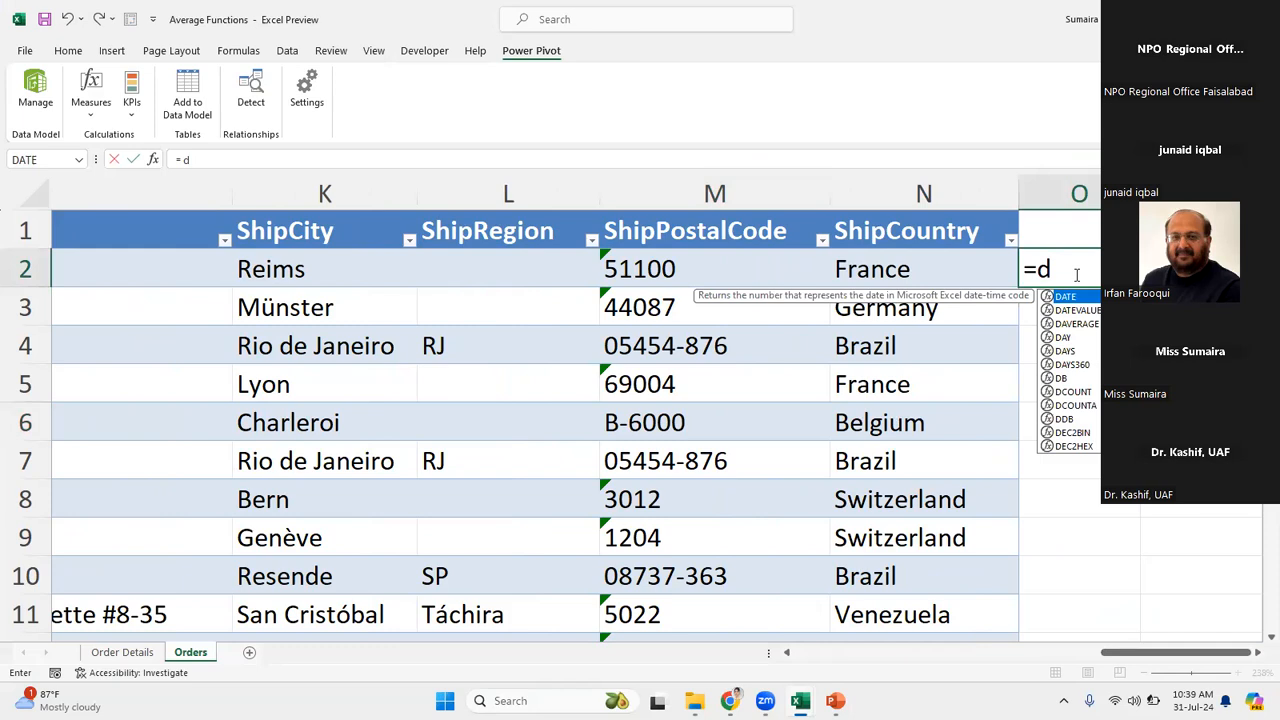
{"action": "type", "text": "ated"}
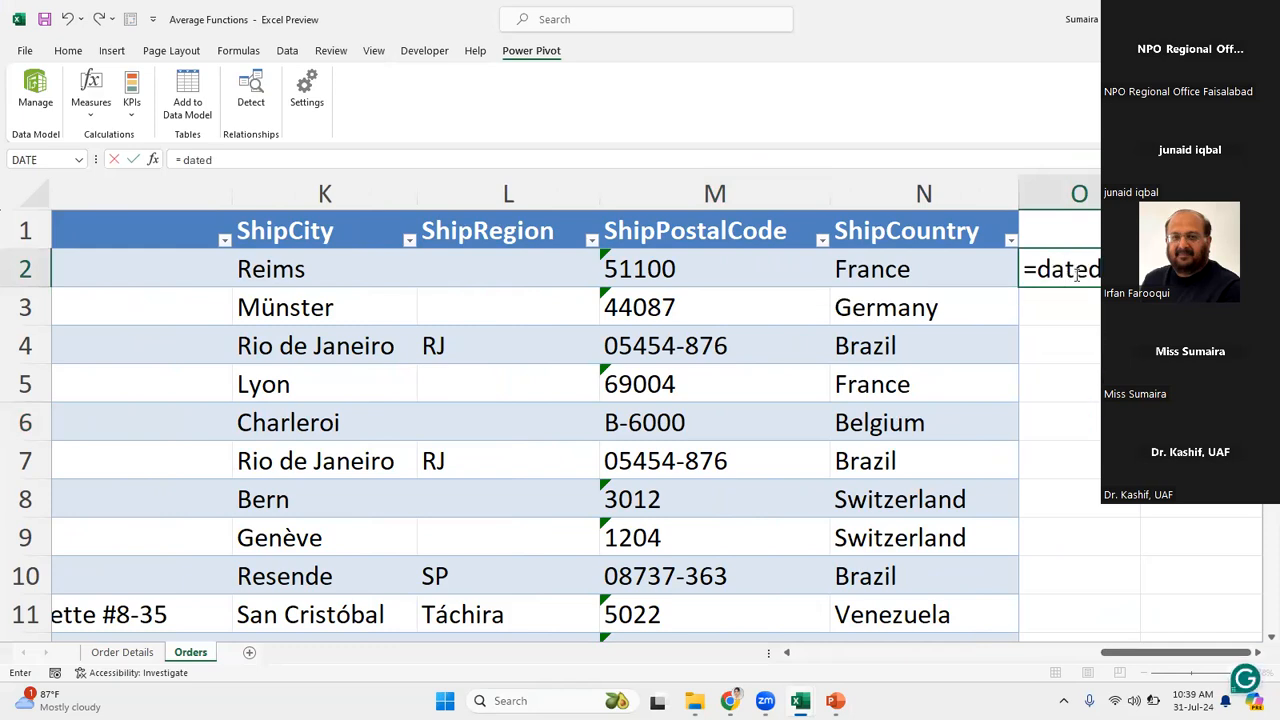
{"action": "type", "text": "if"}
{"action": "type", "text": "("}
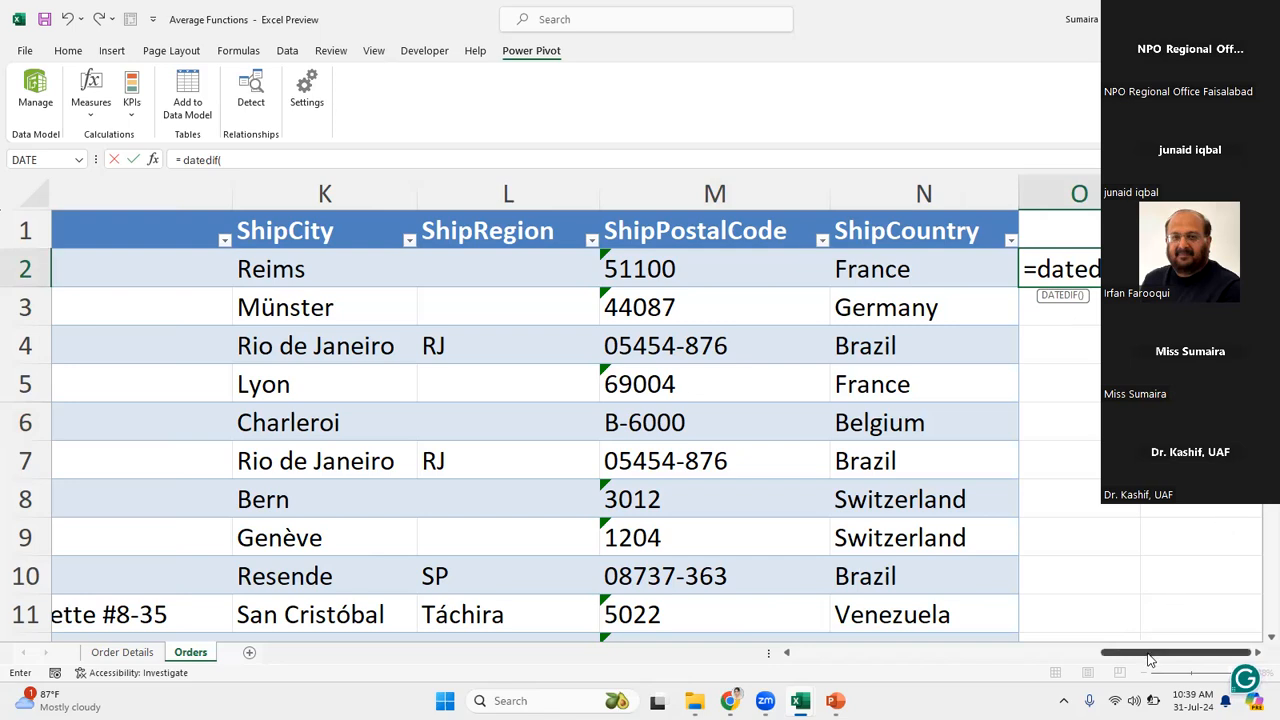
{"action": "left_click_drag", "start_coordinate": [1150, 659], "coordinate": [915, 665]}
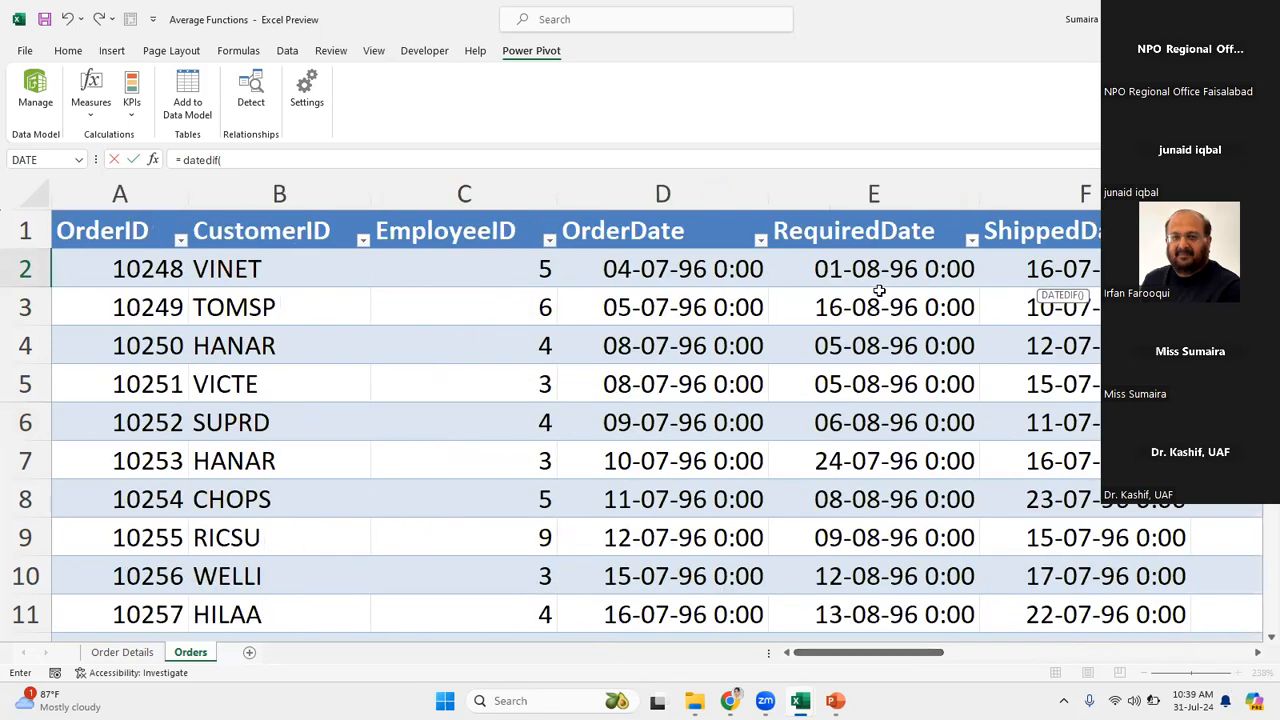
{"action": "left_click", "coordinate": [735, 281]}
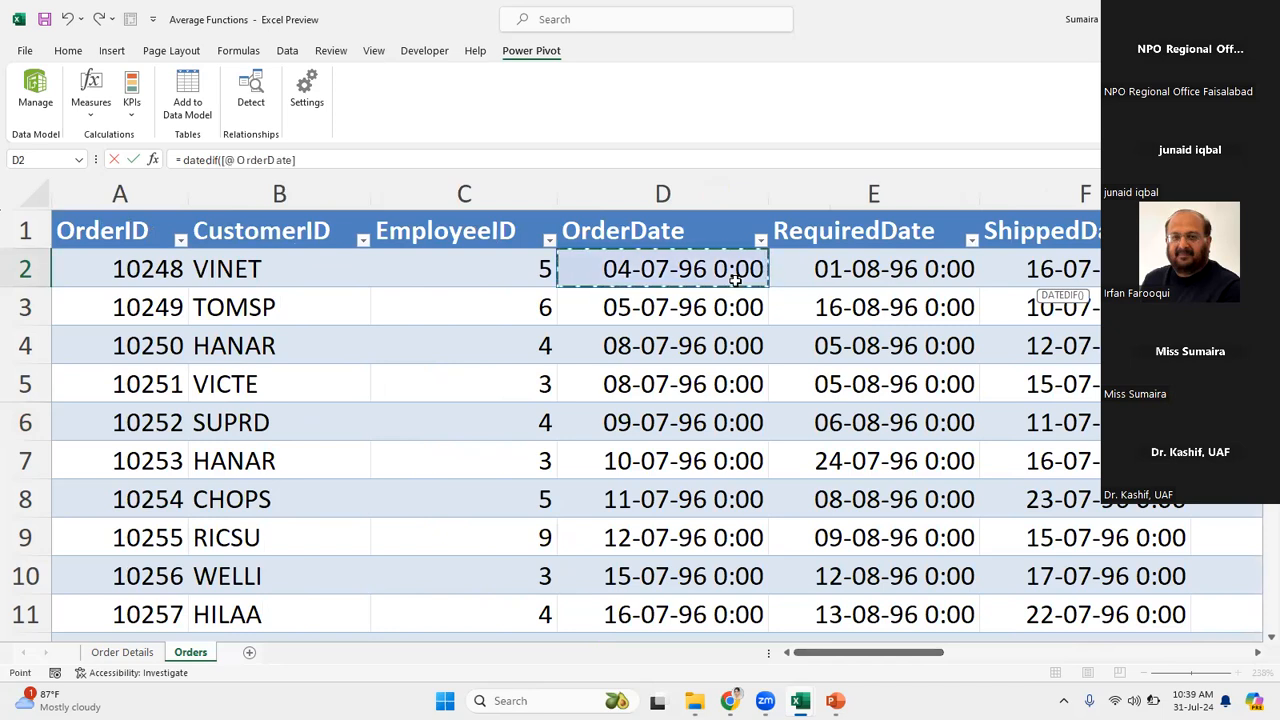
{"action": "type", "text": ","}
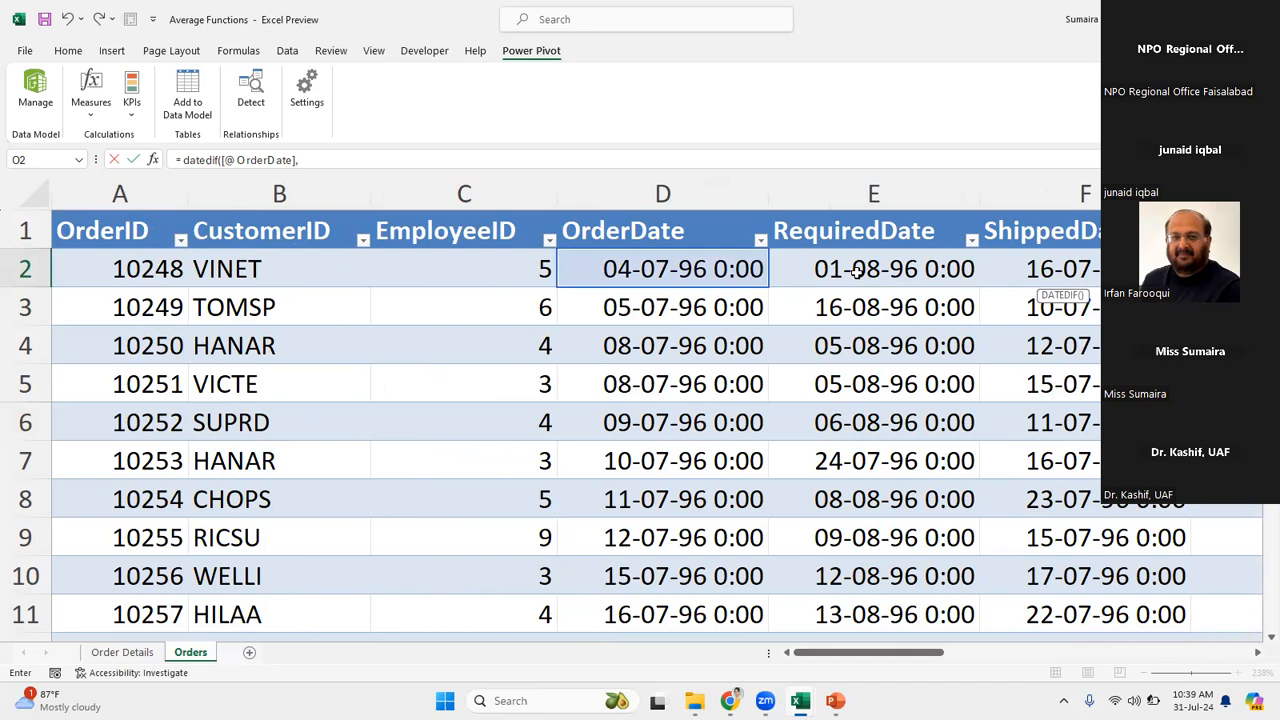
{"action": "left_click", "coordinate": [1020, 262]}
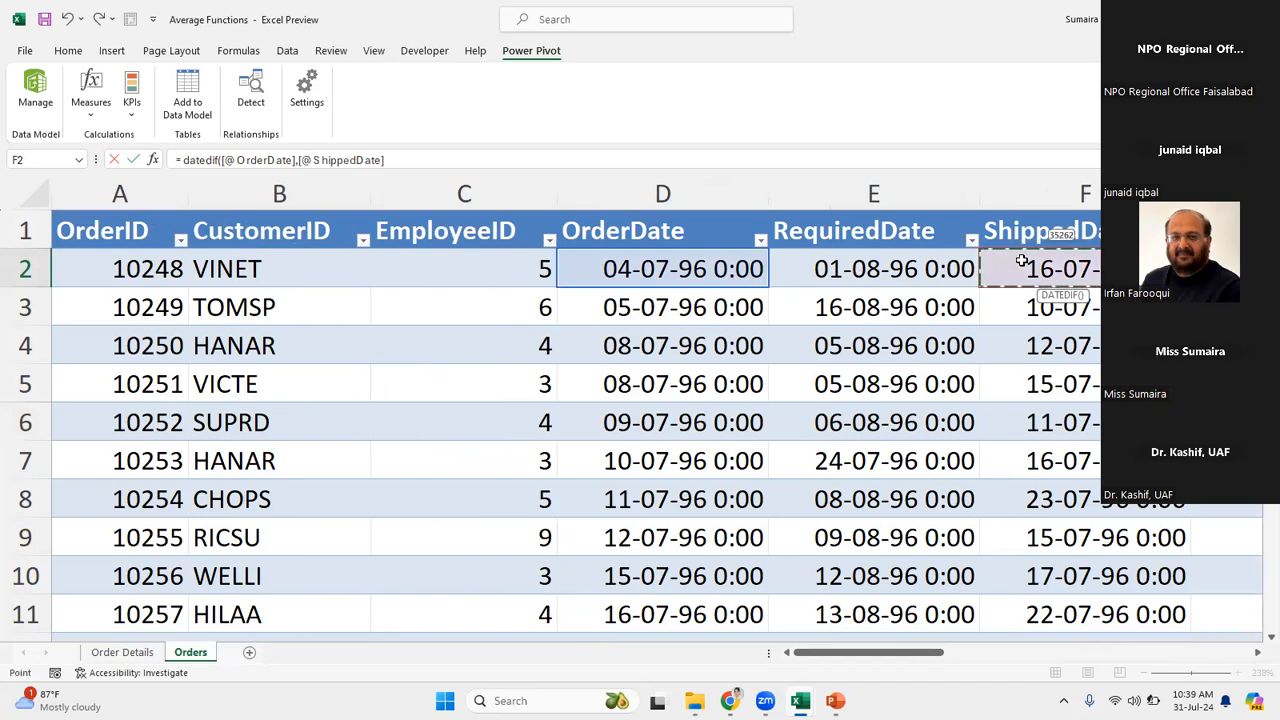
{"action": "type", "text": ",\"d\")"}
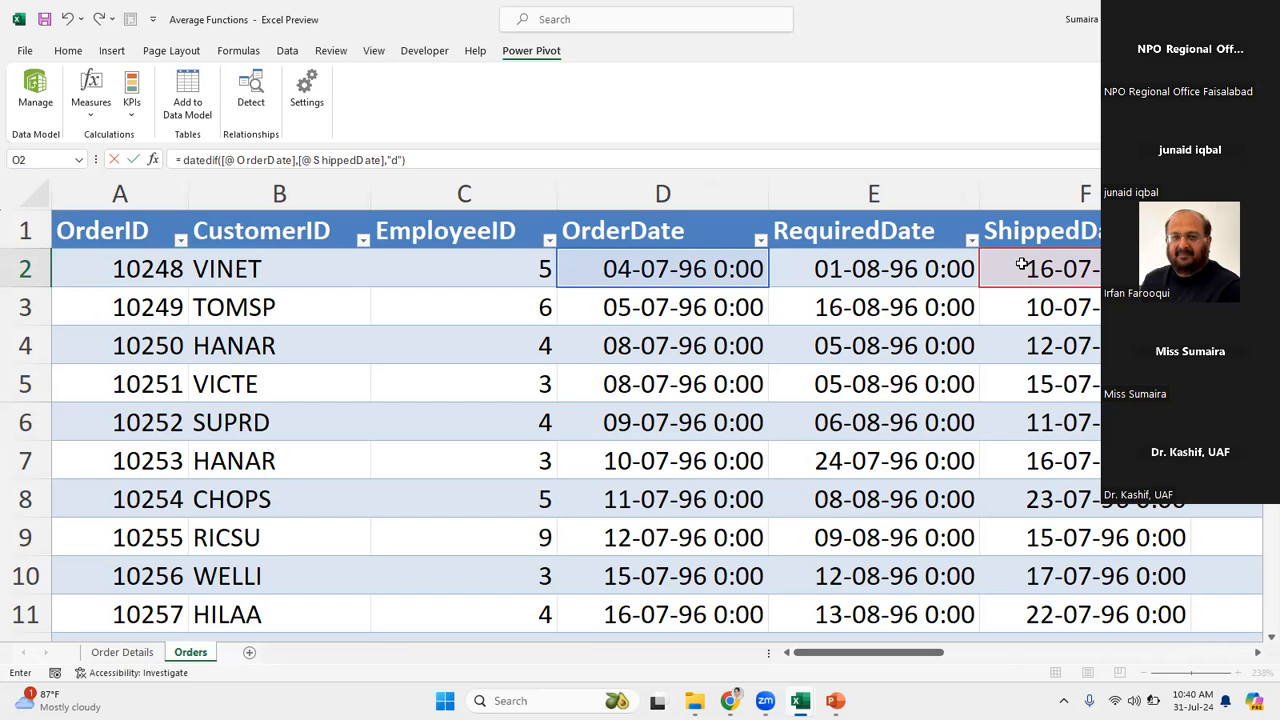
{"action": "key", "text": "Return"}
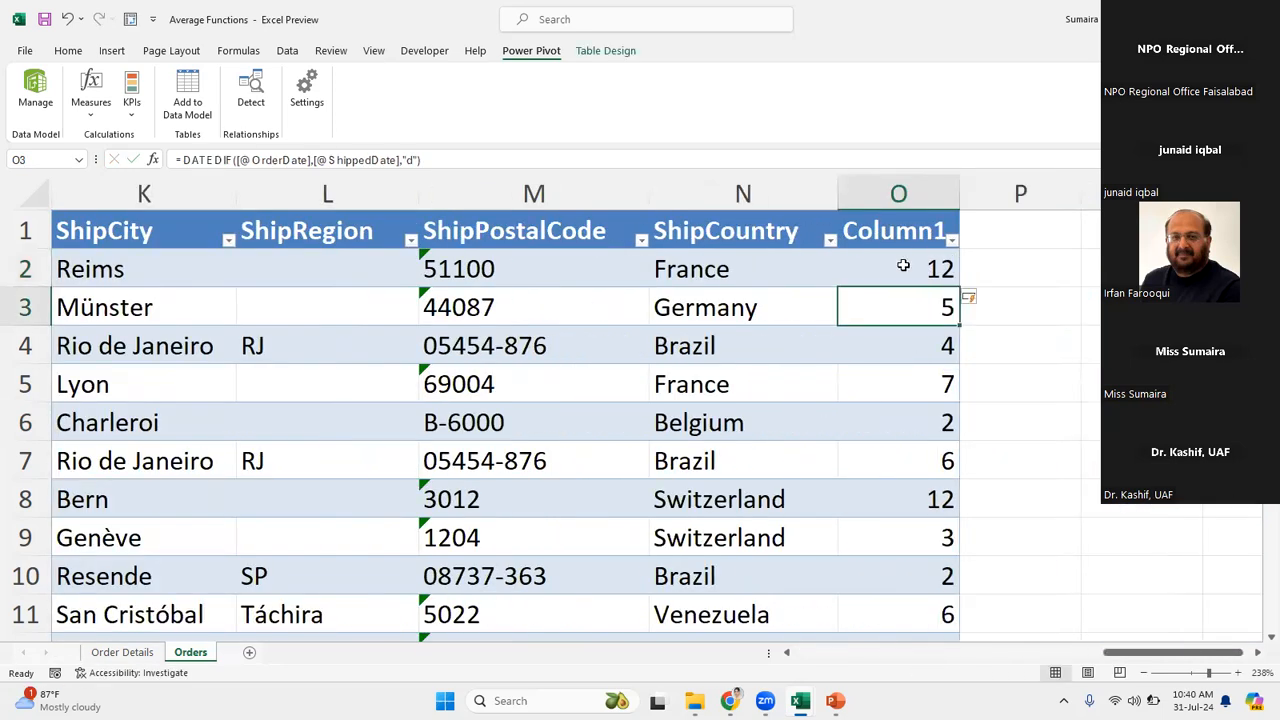
Review the DATEDIF formula in cell O2 of the Orders sheet without changing it.
{"action": "left_click", "coordinate": [903, 265]}
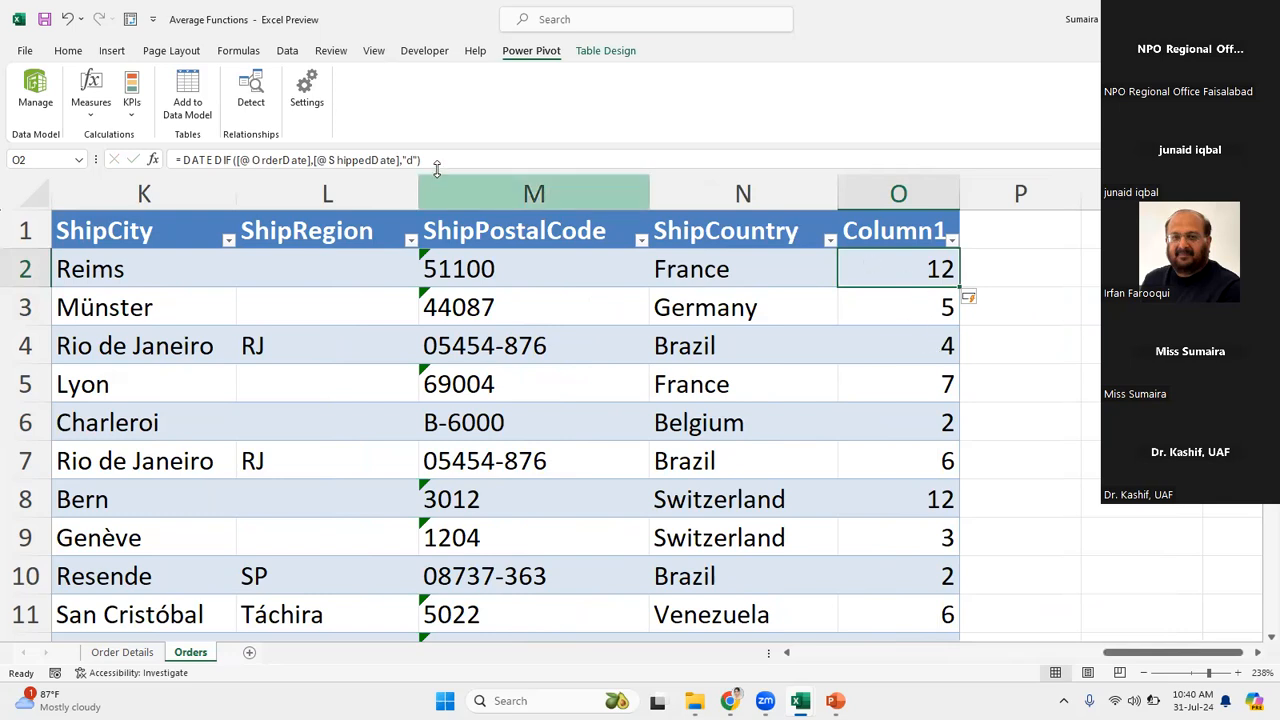
{"action": "left_click", "coordinate": [209, 160]}
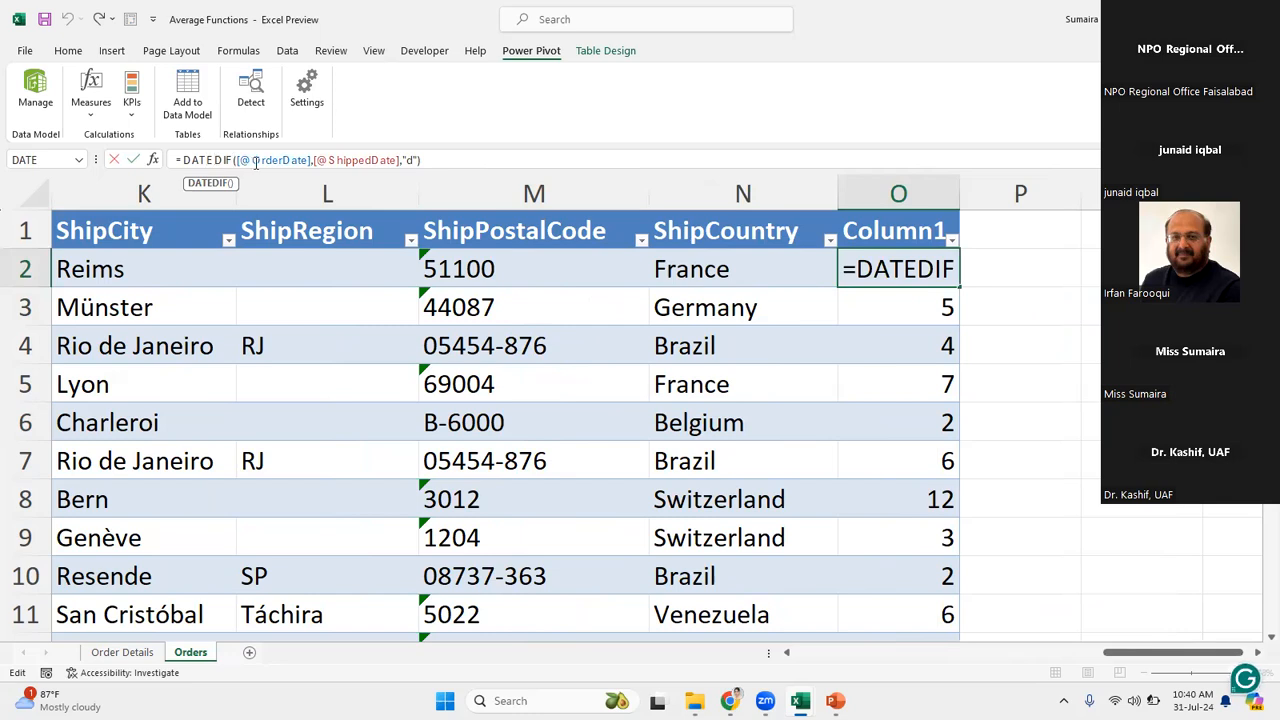
{"action": "key", "text": "Return"}
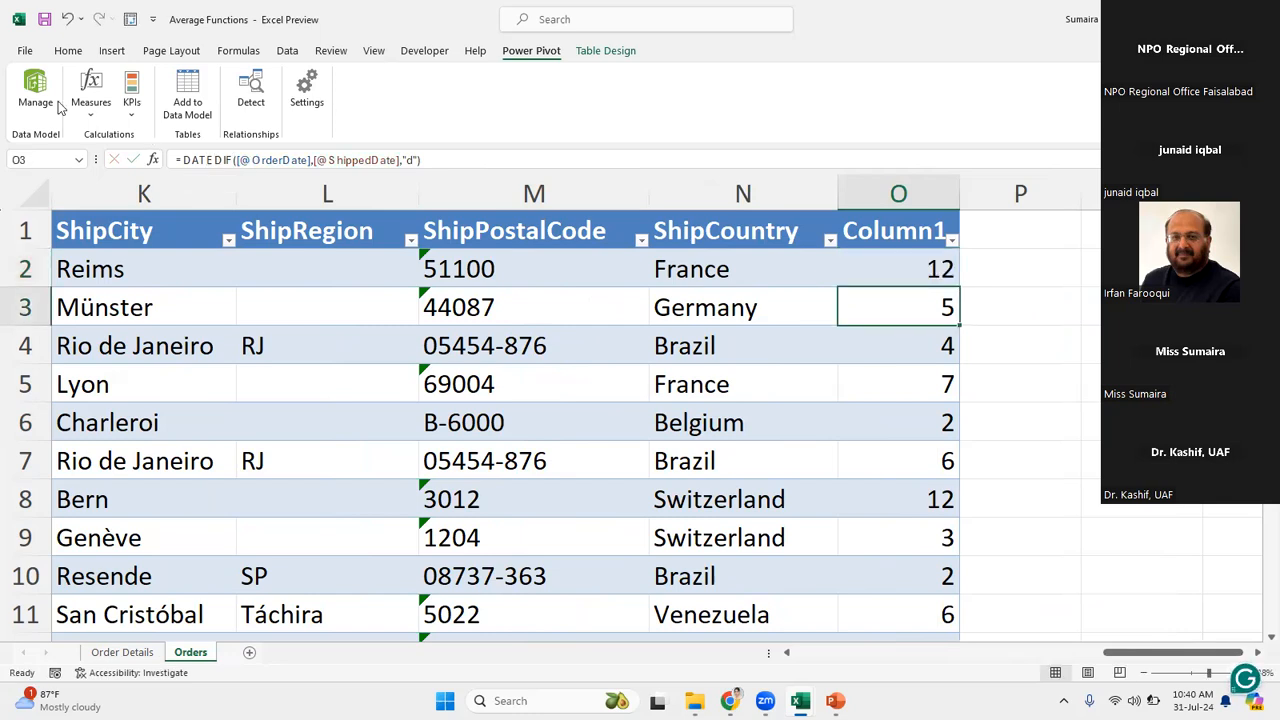
In the Power Pivot data model, add a calculated column to Orders with =DATEDIFF([OrderDate],Orders[ShippedDate]).
{"action": "left_click", "coordinate": [35, 105]}
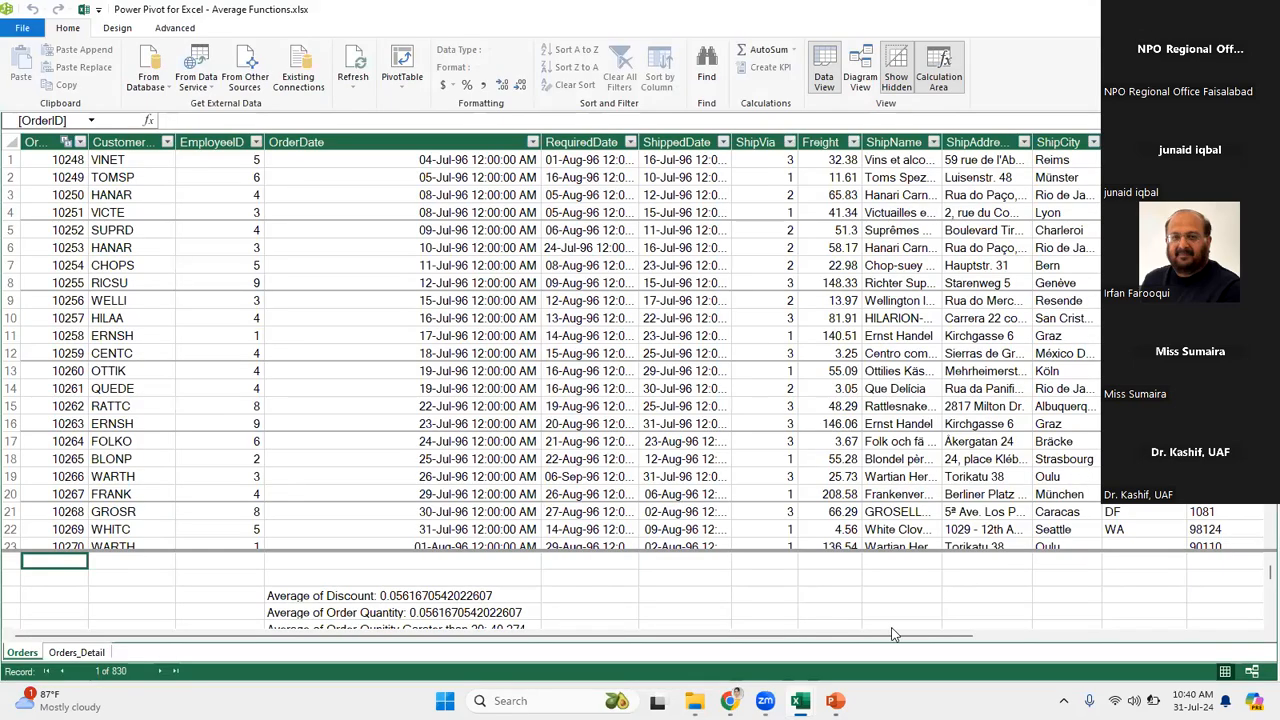
{"action": "left_click_drag", "start_coordinate": [969, 635], "coordinate": [1246, 634]}
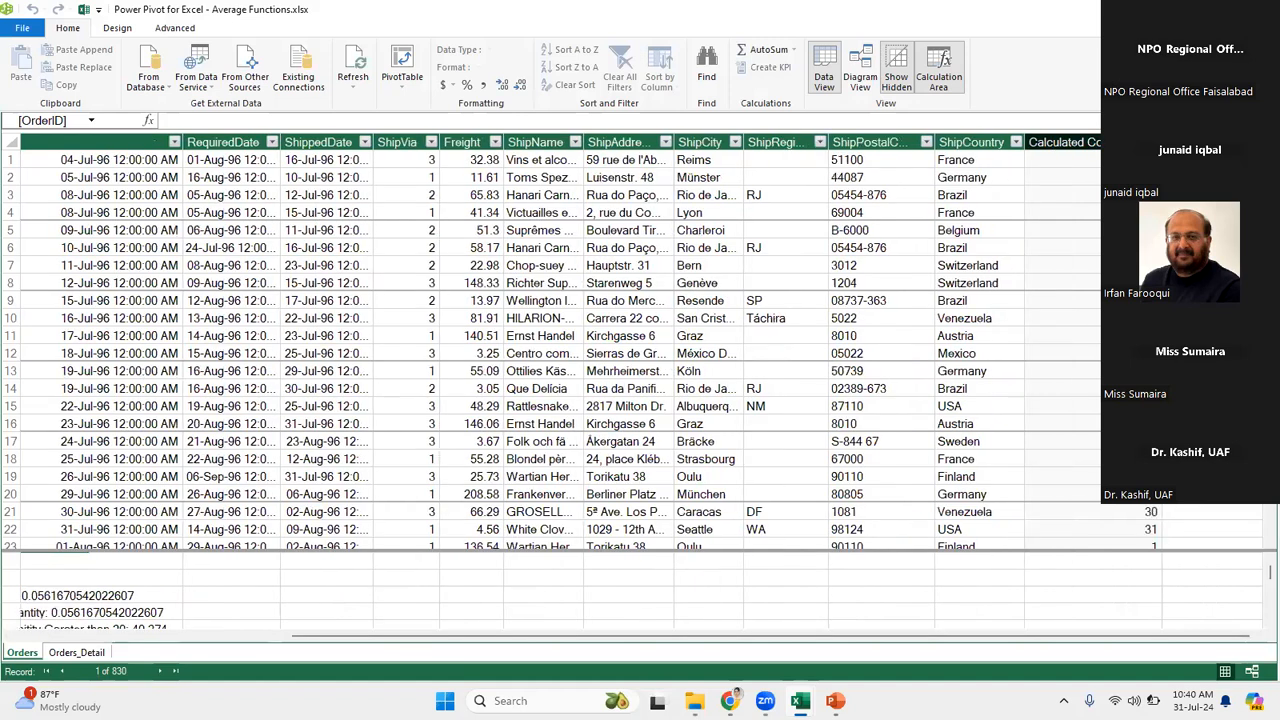
{"action": "left_click", "coordinate": [1210, 160]}
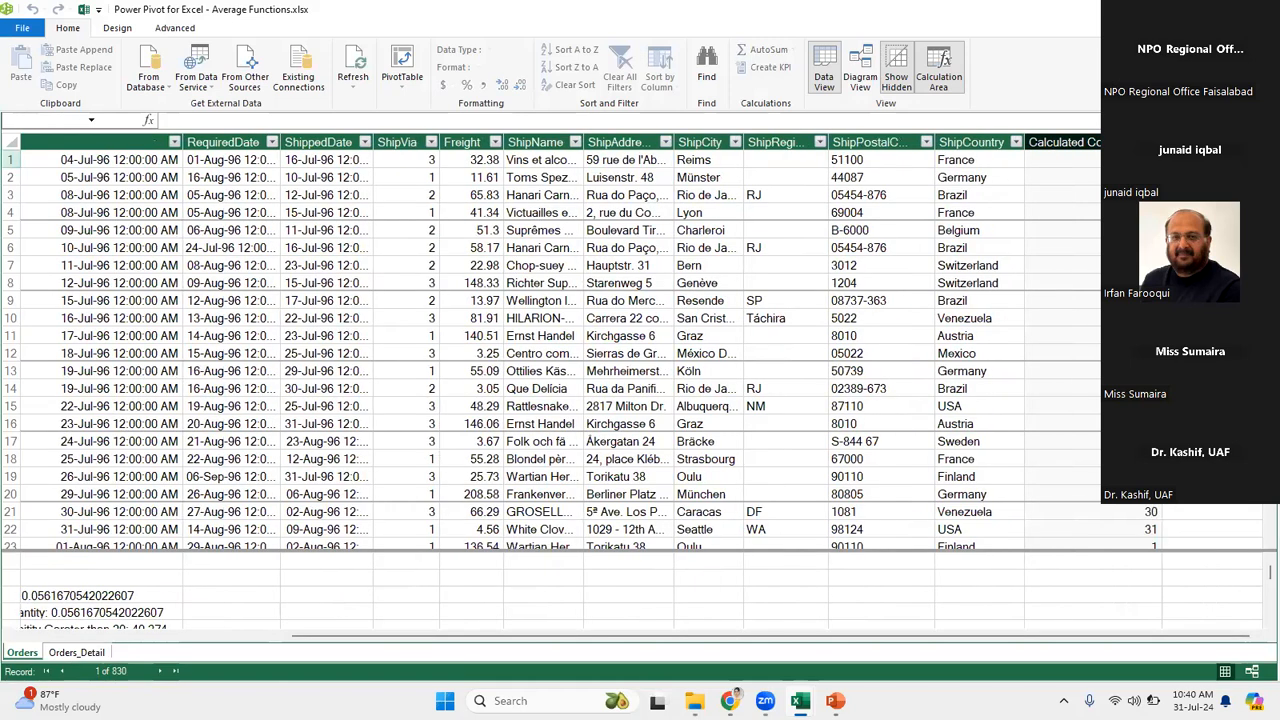
{"action": "type", "text": "=date"}
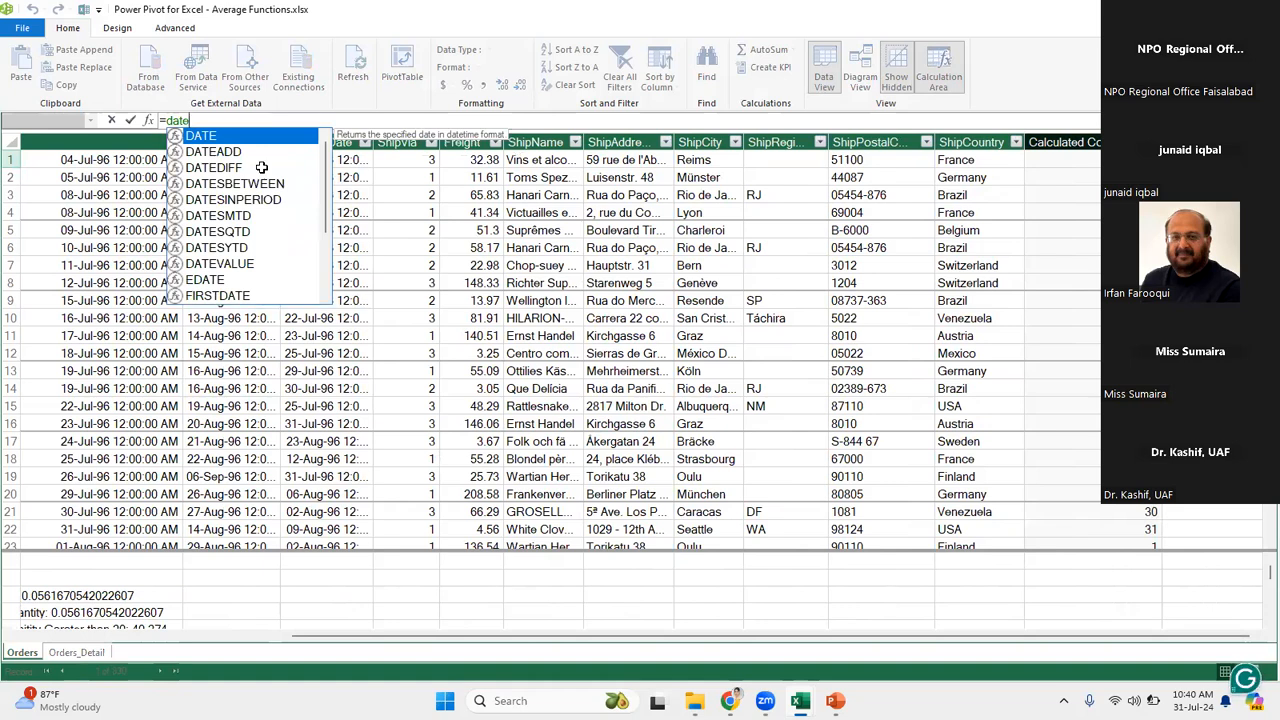
{"action": "double_click", "coordinate": [261, 167]}
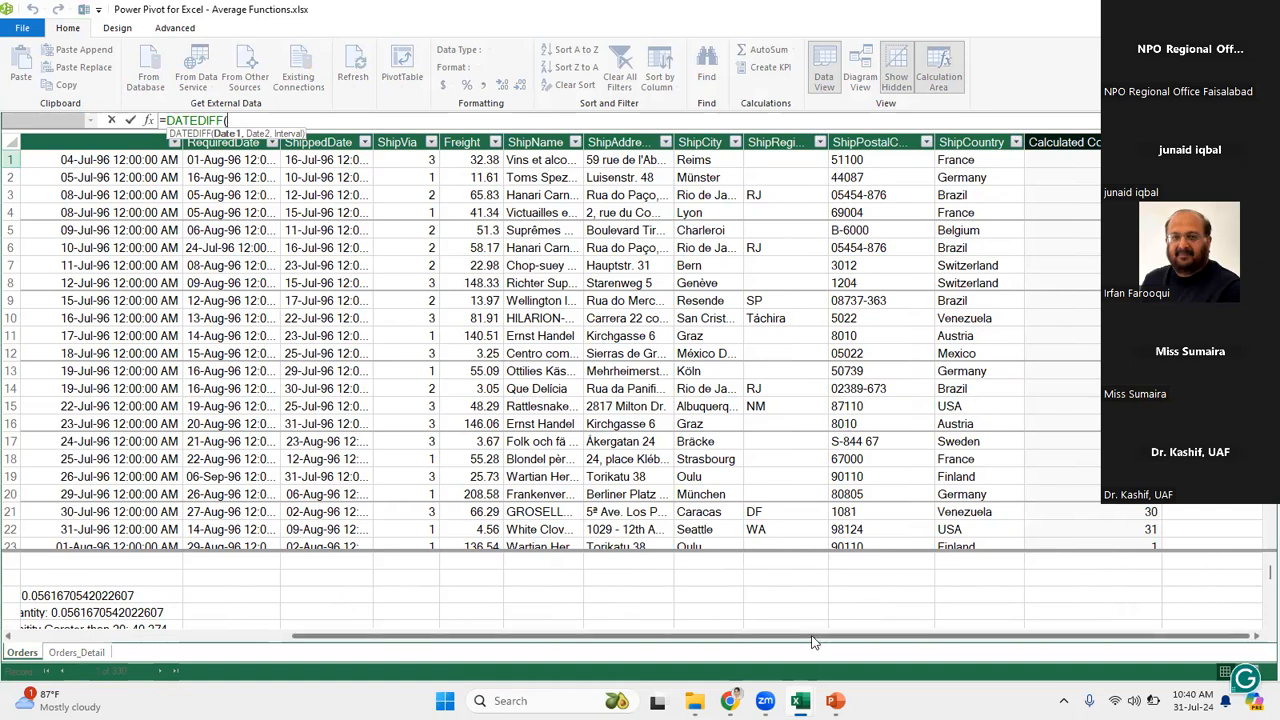
{"action": "type", "text": "or"}
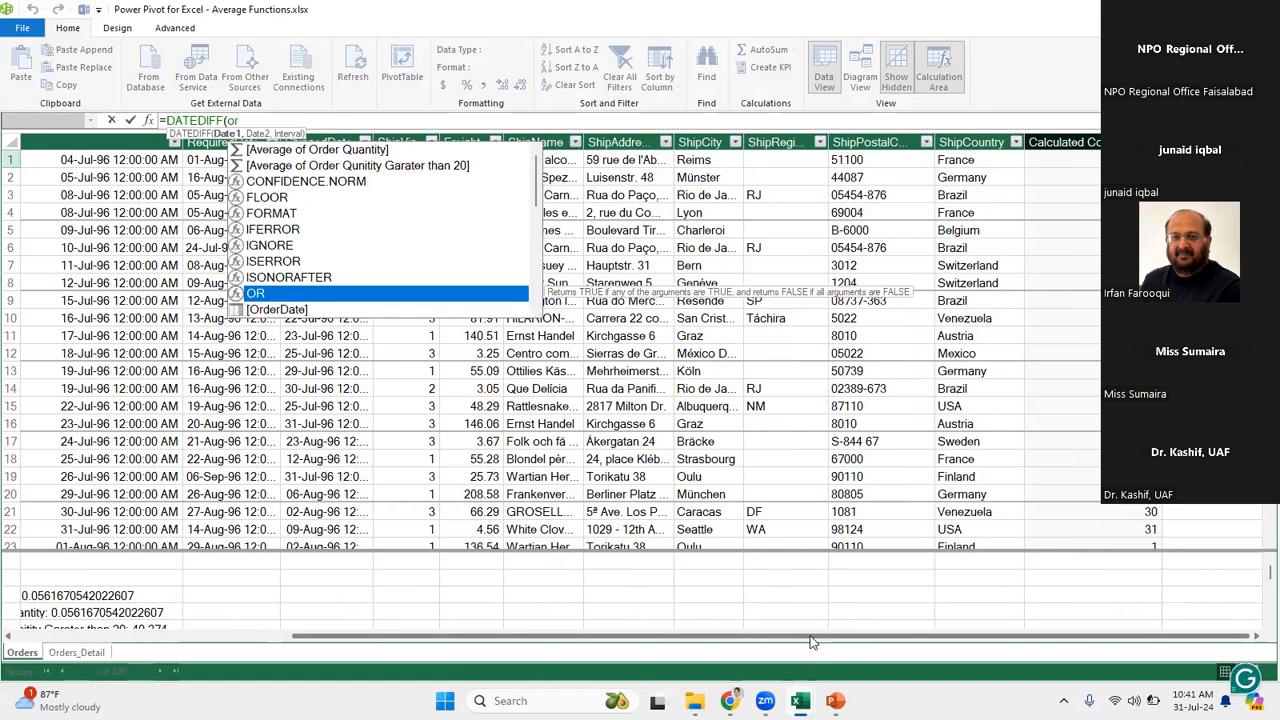
{"action": "type", "text": "der"}
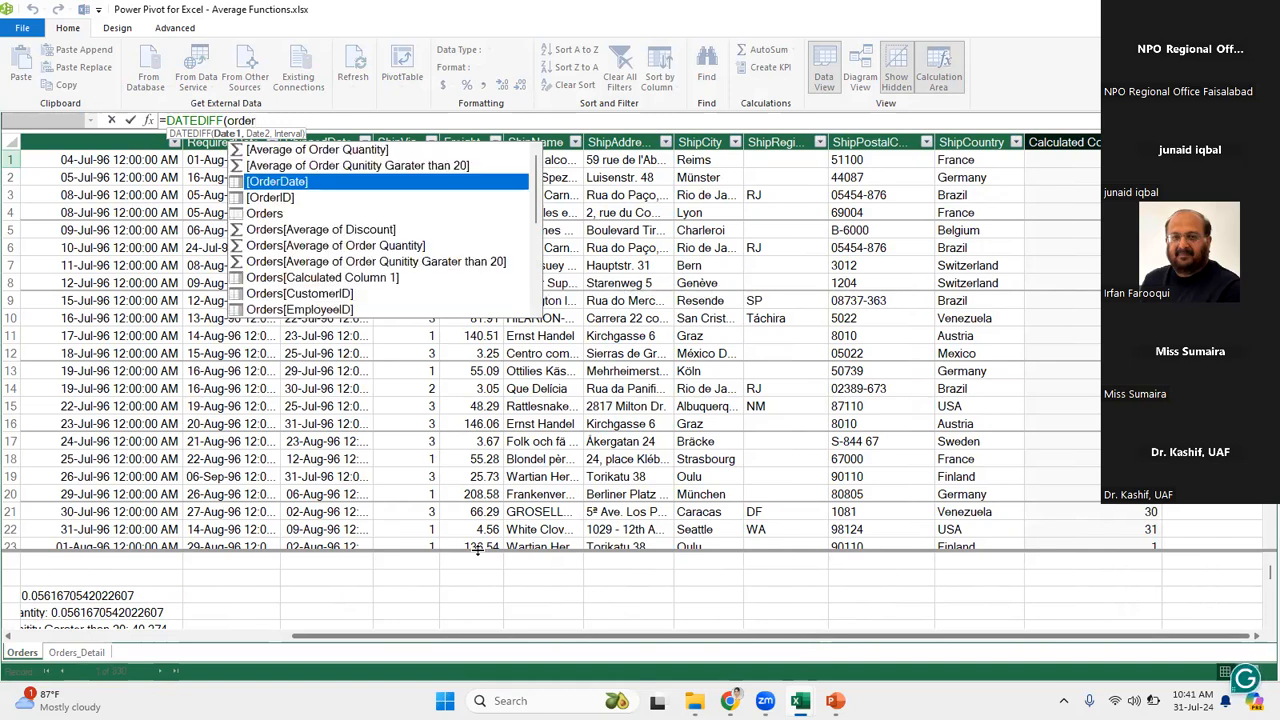
{"action": "double_click", "coordinate": [402, 181]}
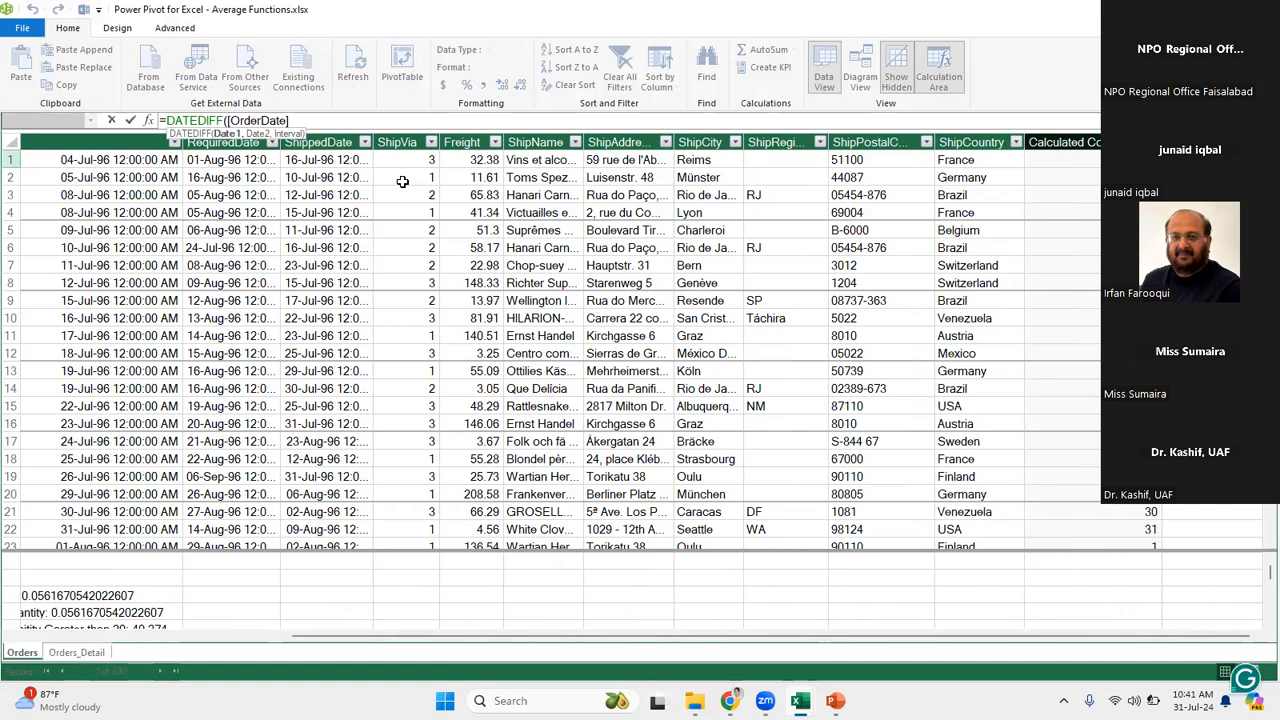
{"action": "type", "text": ","}
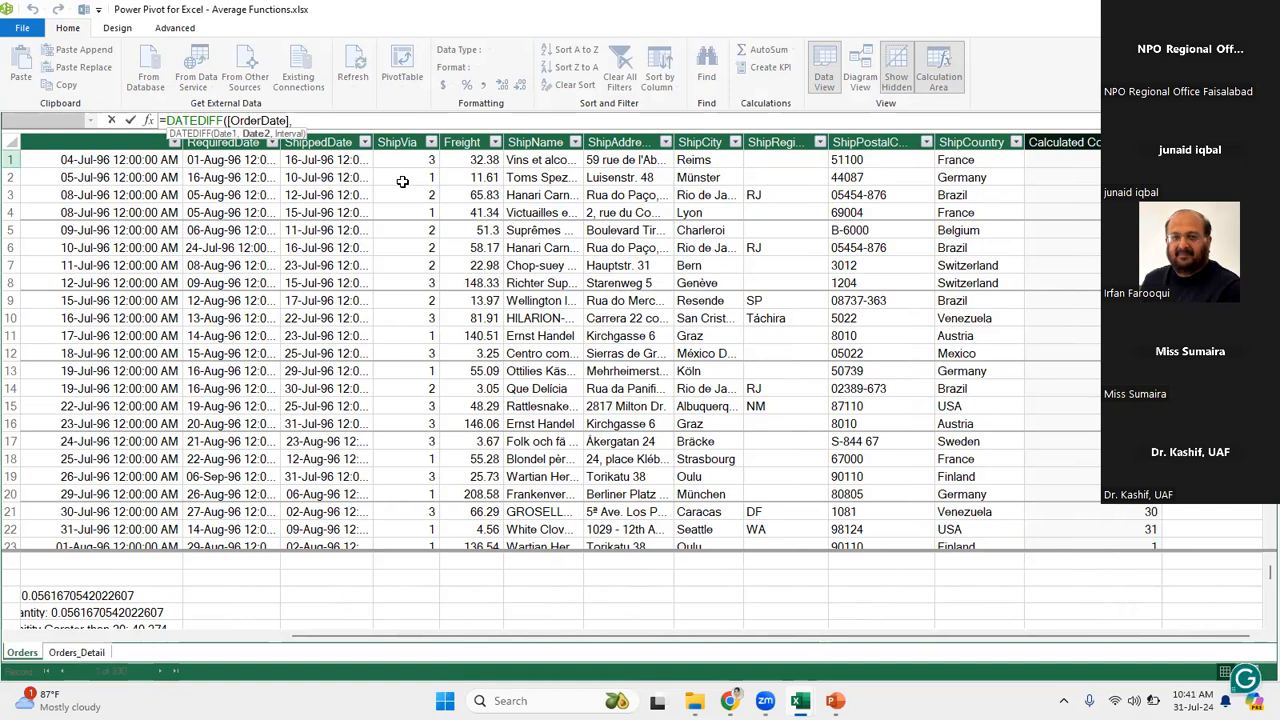
{"action": "type", "text": "sh"}
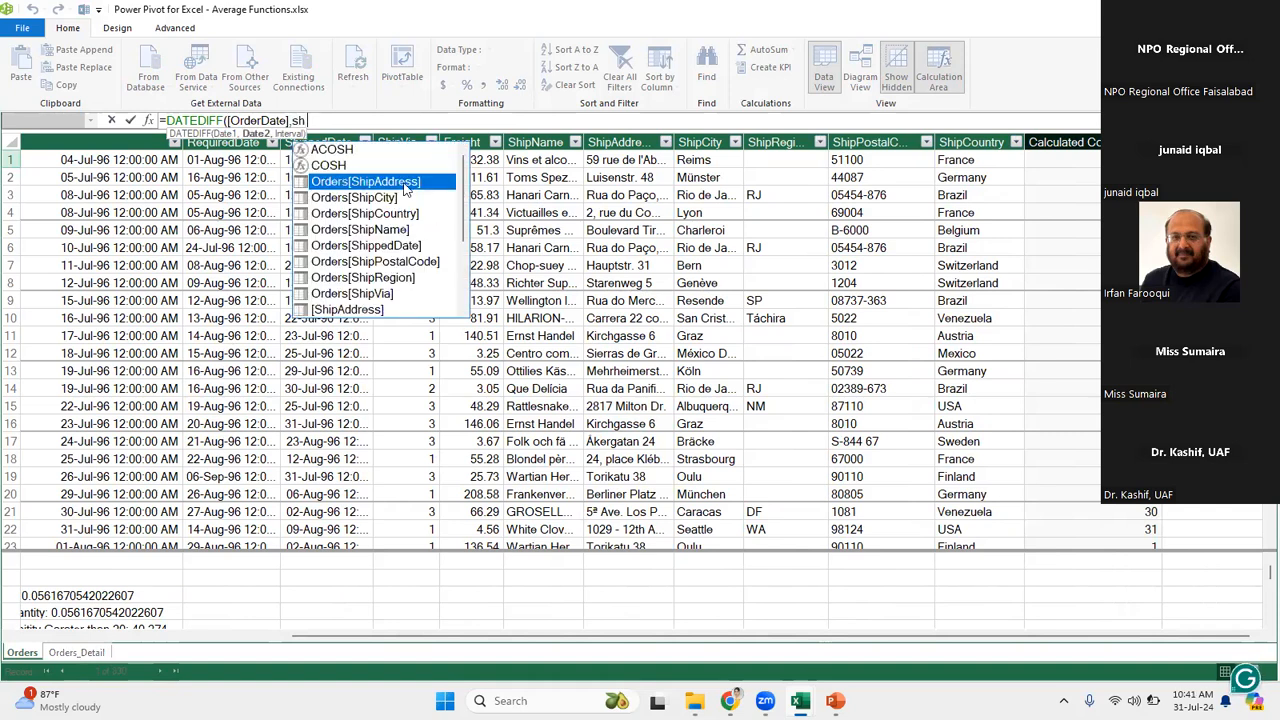
{"action": "type", "text": "ip"}
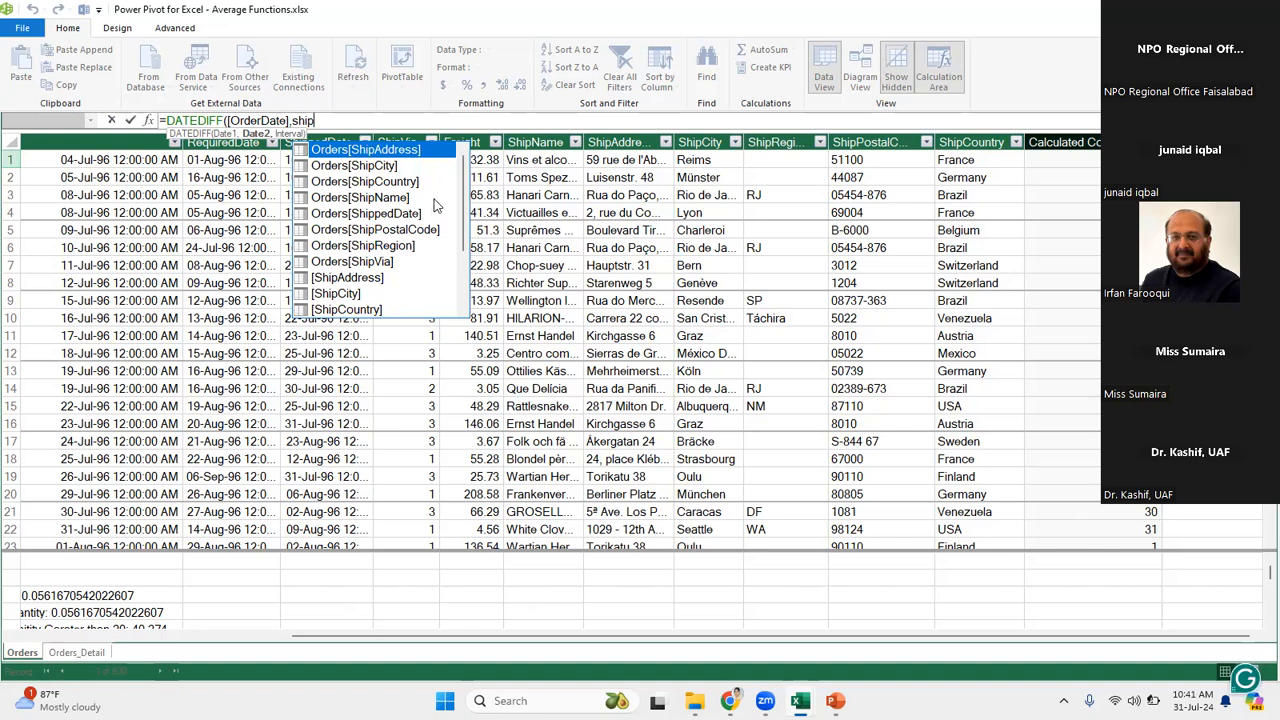
{"action": "double_click", "coordinate": [407, 213]}
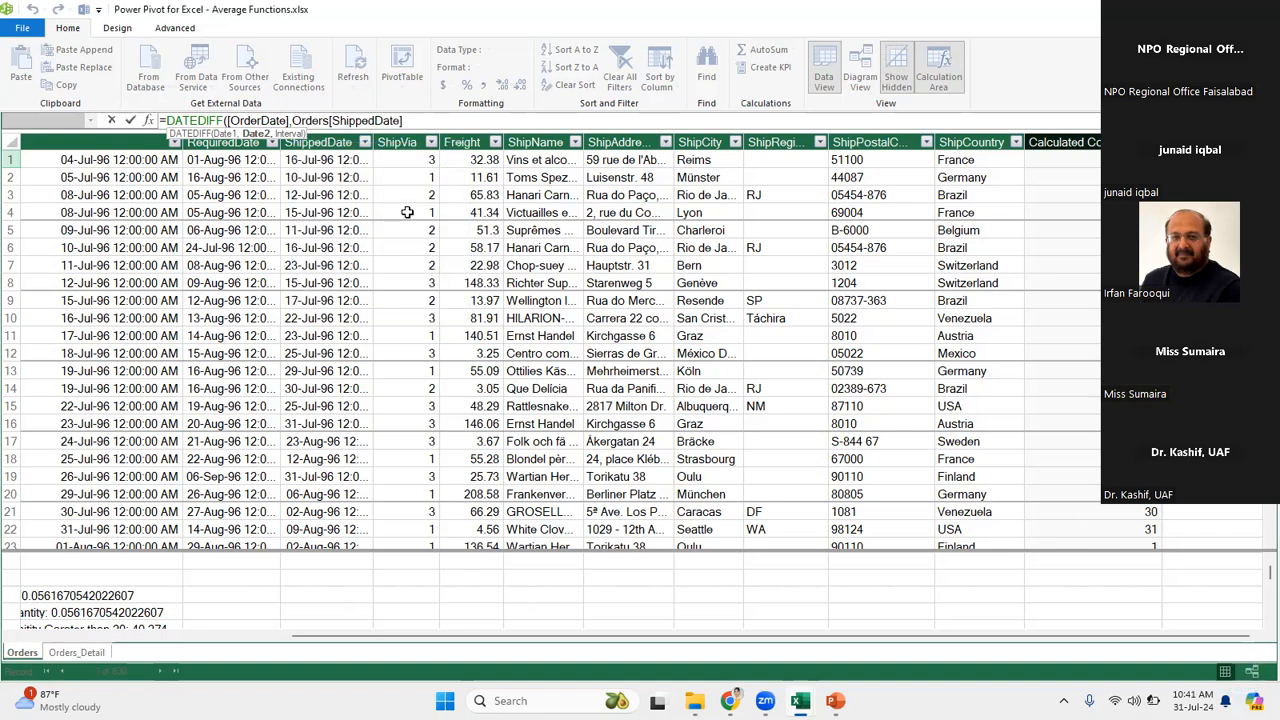
{"action": "type", "text": ")"}
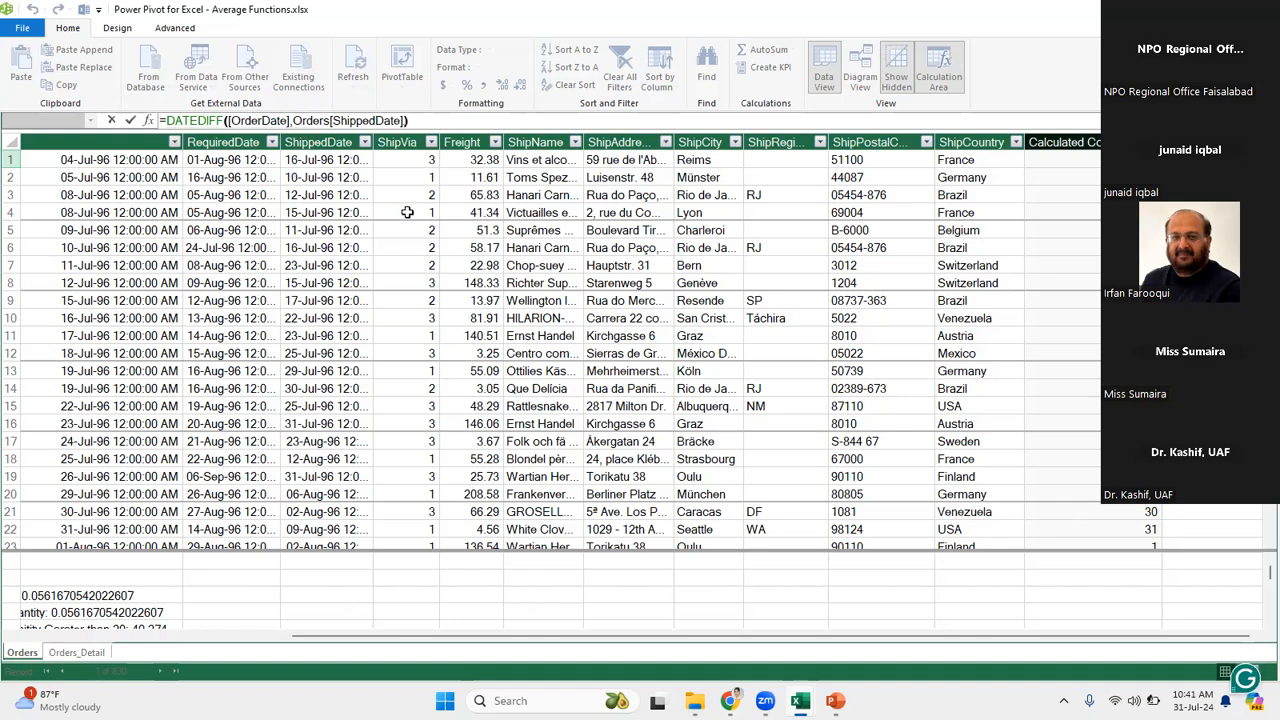
{"action": "key", "text": "Return"}
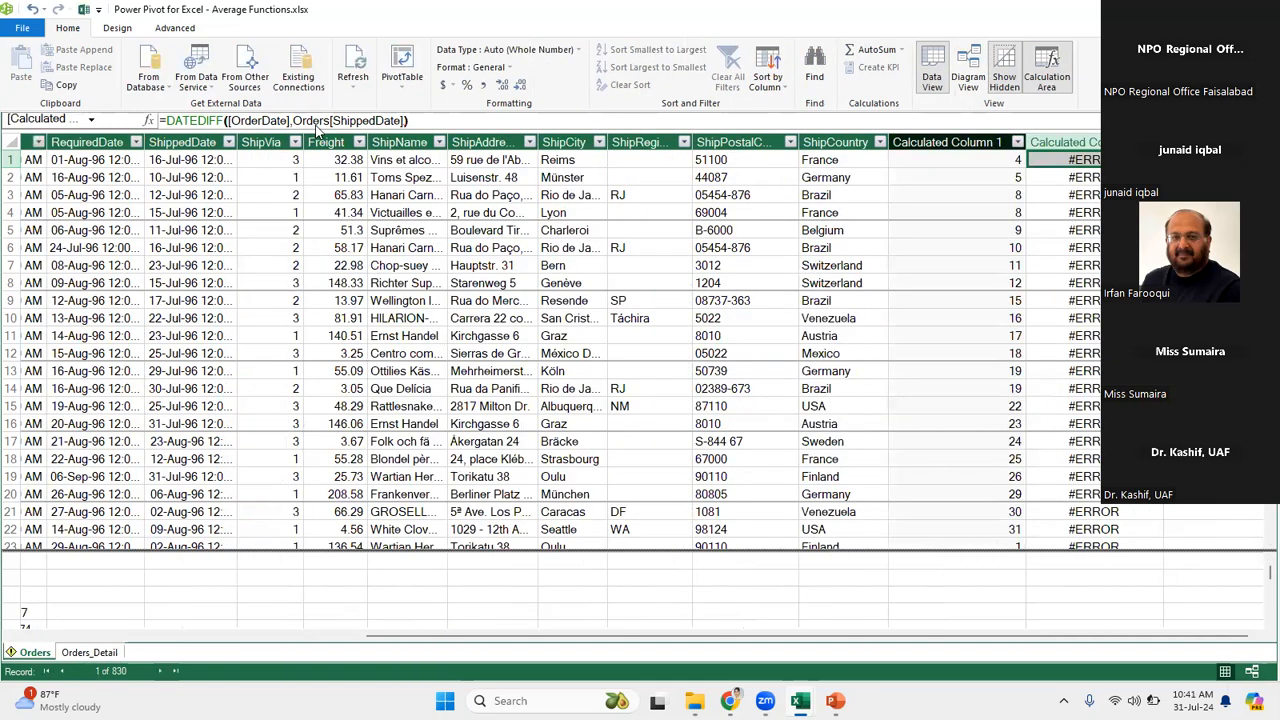
Add DAY as the interval argument, making the formula =DATEDIFF([OrderDate],Orders[ShippedDate],DAY).
{"action": "left_click", "coordinate": [405, 121]}
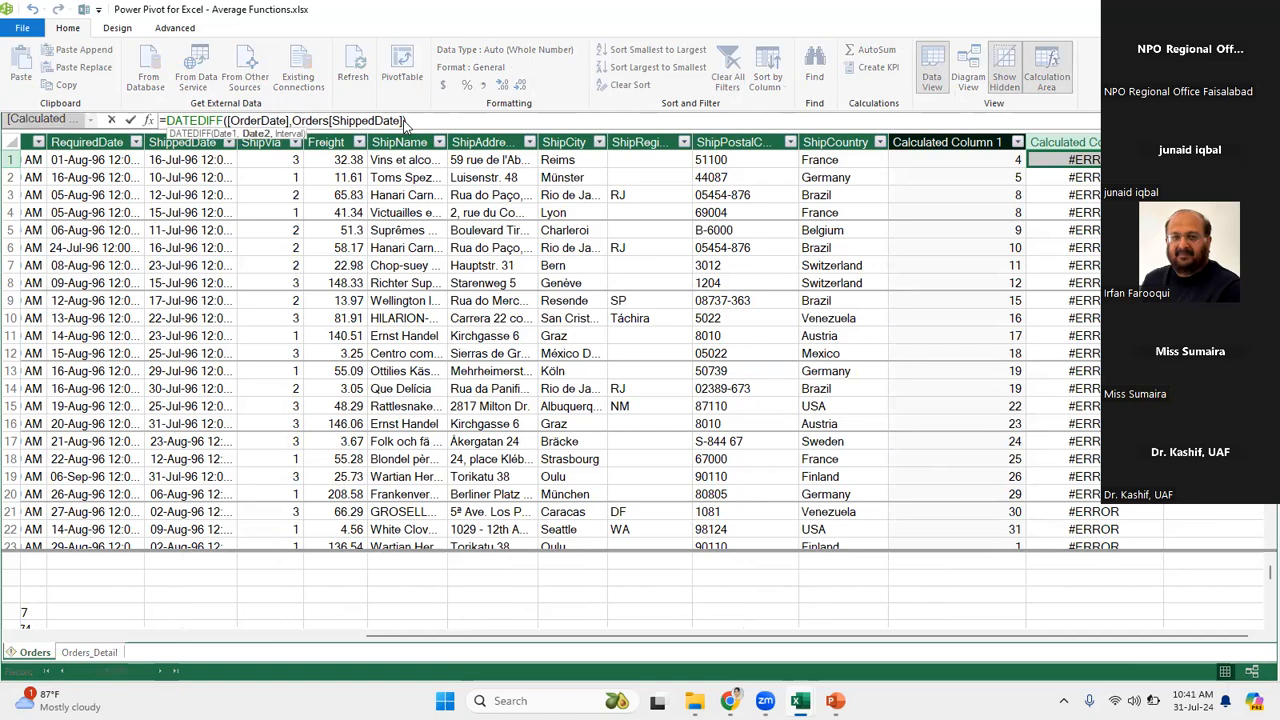
{"action": "type", "text": ","}
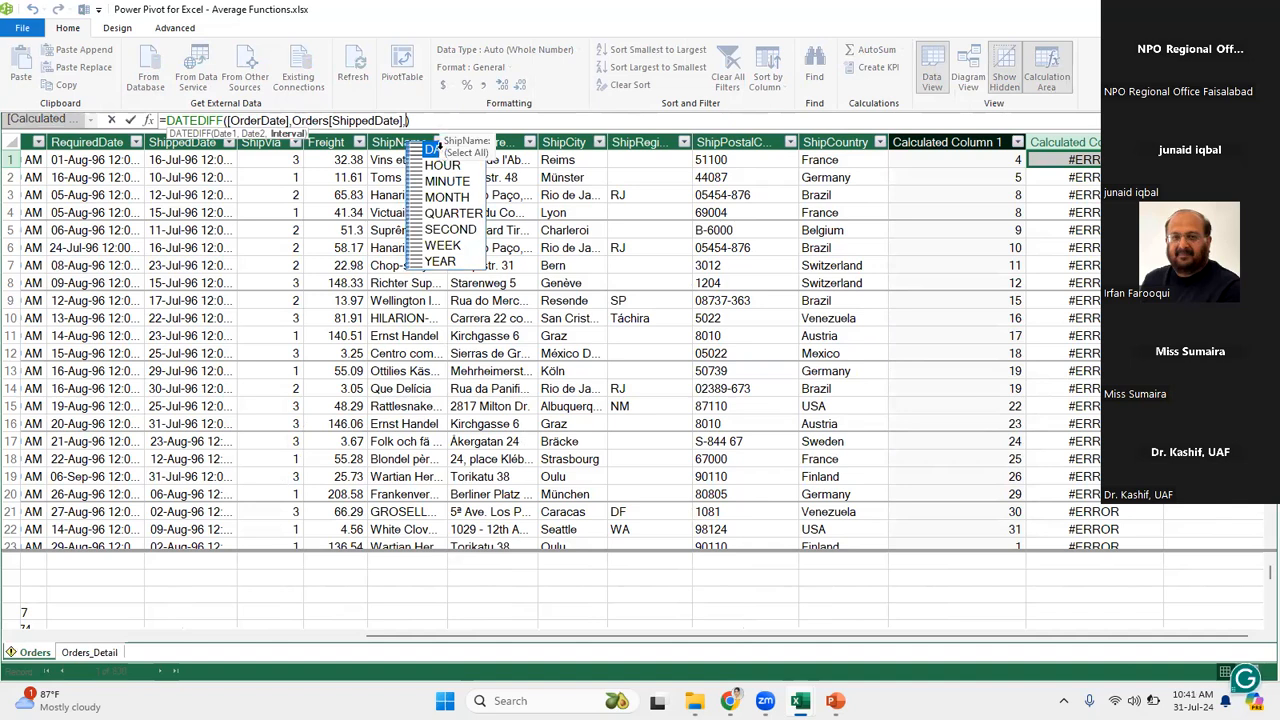
{"action": "double_click", "coordinate": [440, 150]}
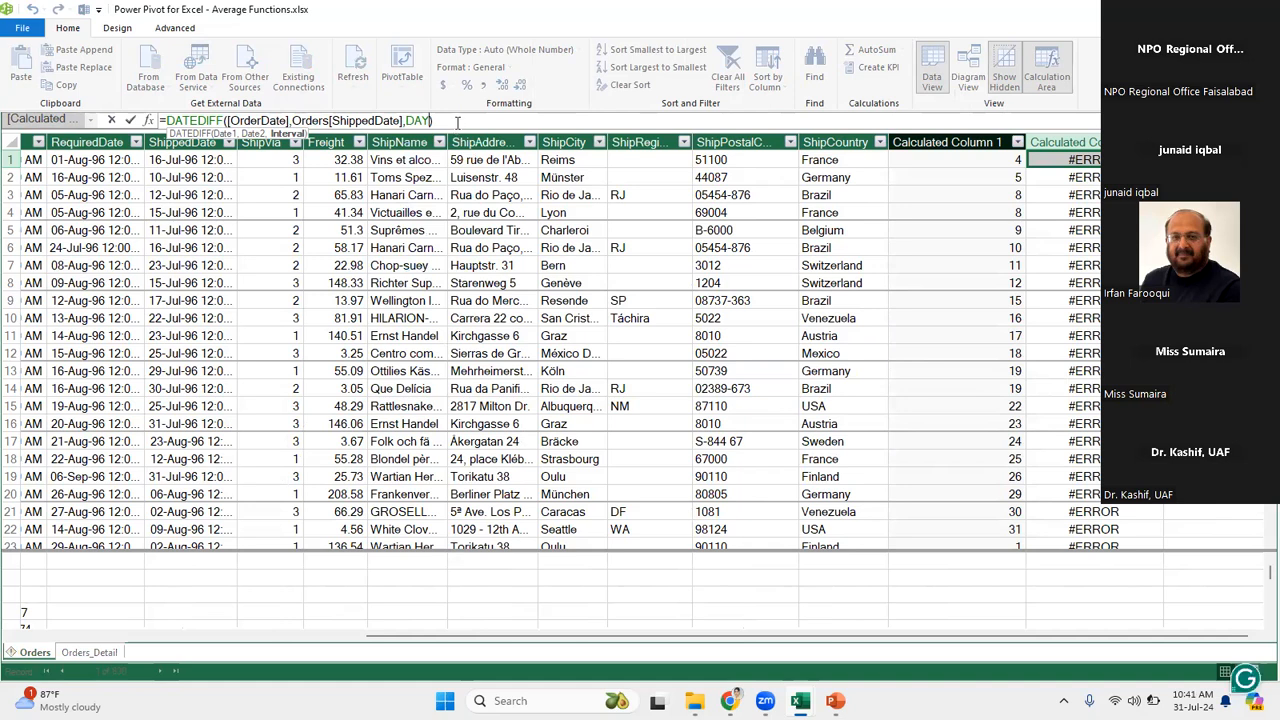
{"action": "left_click", "coordinate": [457, 121]}
{"action": "key", "text": "Return"}
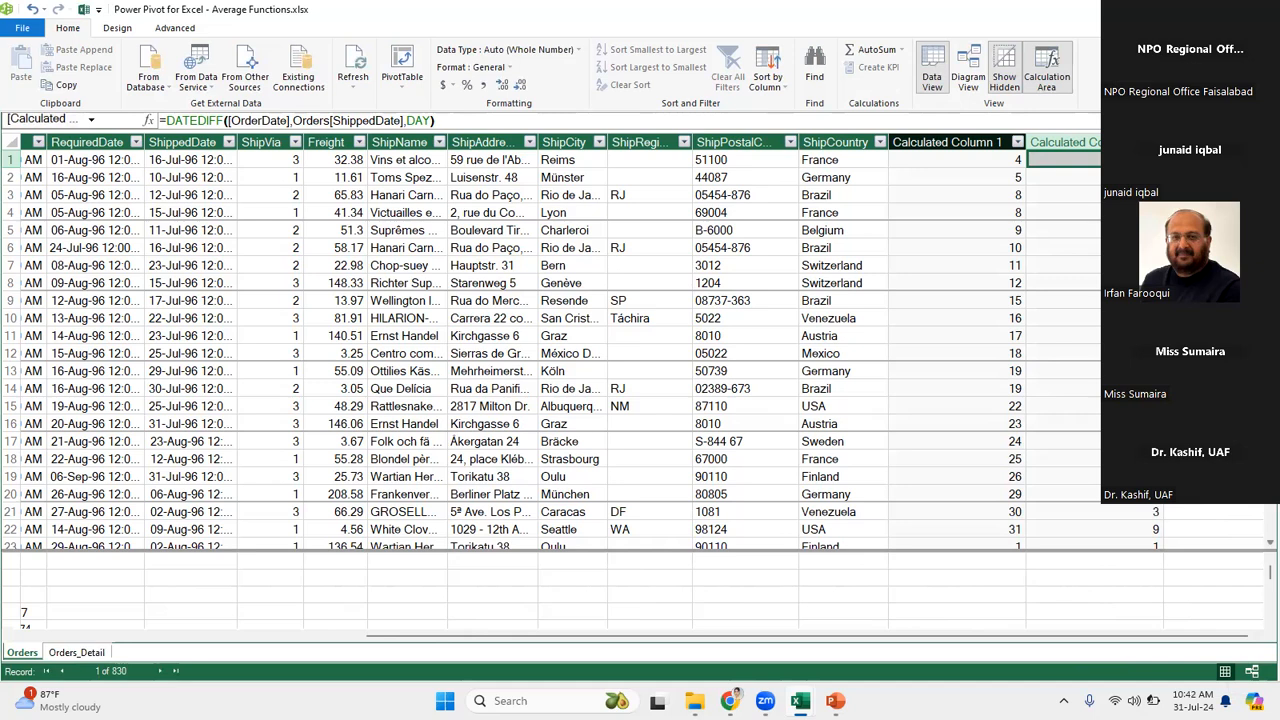
Compare the DAY formula in Calculated Column 1 with the DATEDIFF column across several rows of Orders.
{"action": "left_click", "coordinate": [913, 300]}
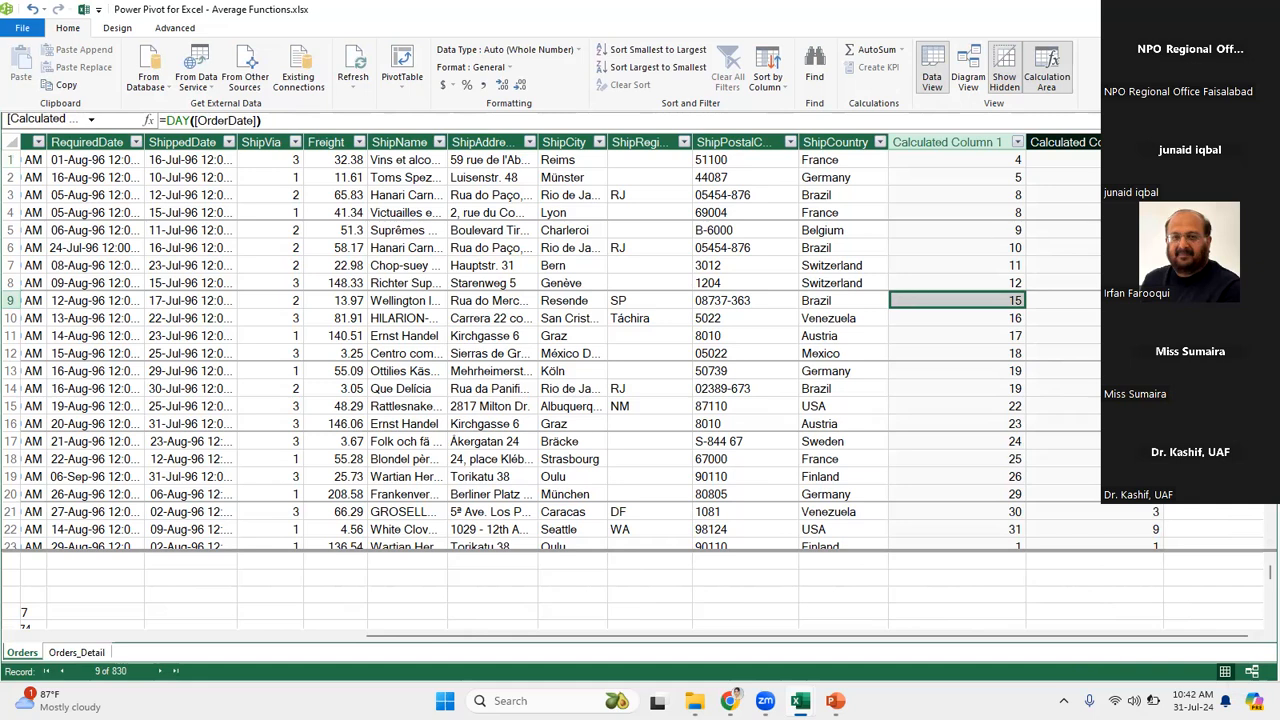
{"action": "left_click", "coordinate": [1205, 160]}
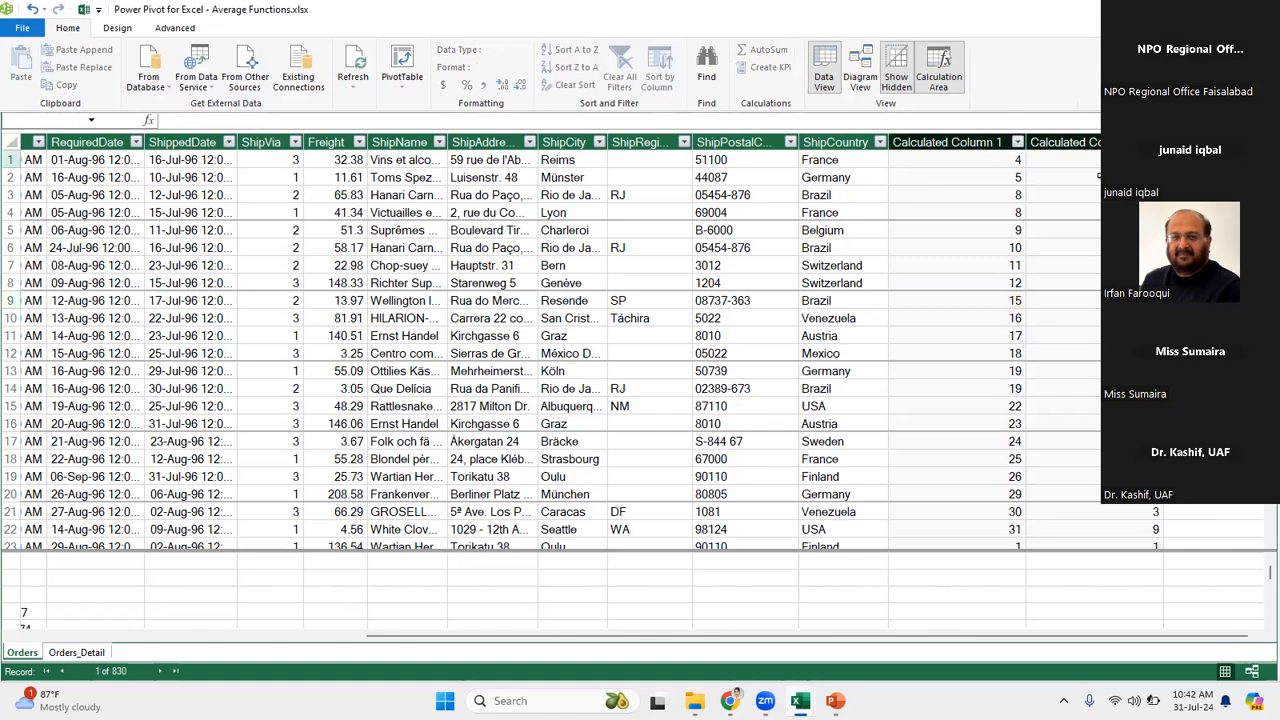
{"action": "left_click", "coordinate": [1097, 176]}
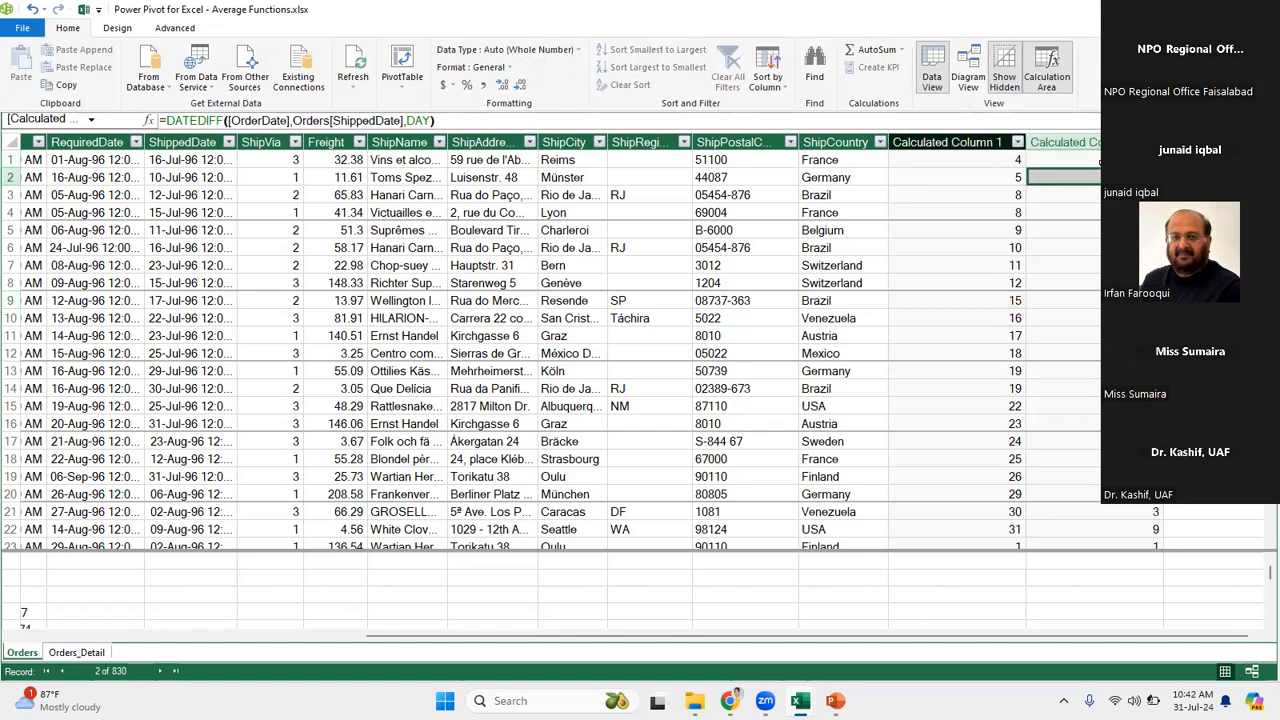
{"action": "left_click", "coordinate": [1099, 160]}
{"action": "left_click", "coordinate": [1069, 208]}
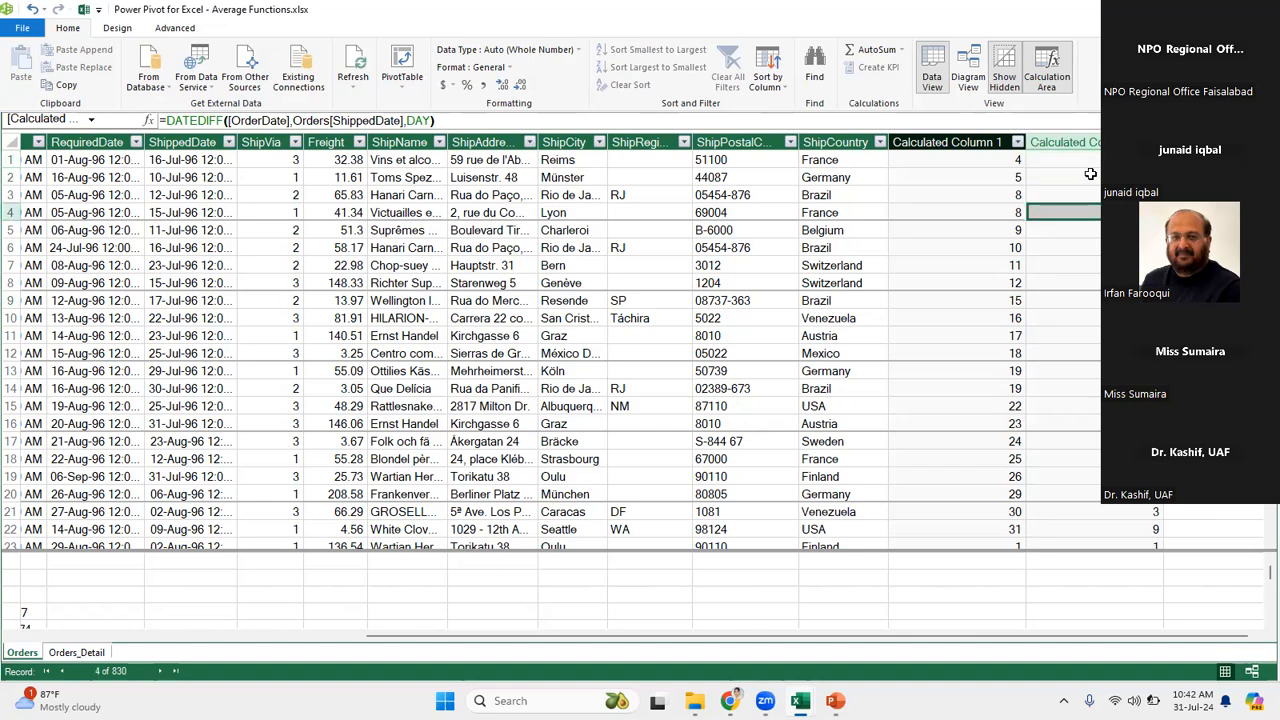
{"action": "left_click", "coordinate": [1094, 161]}
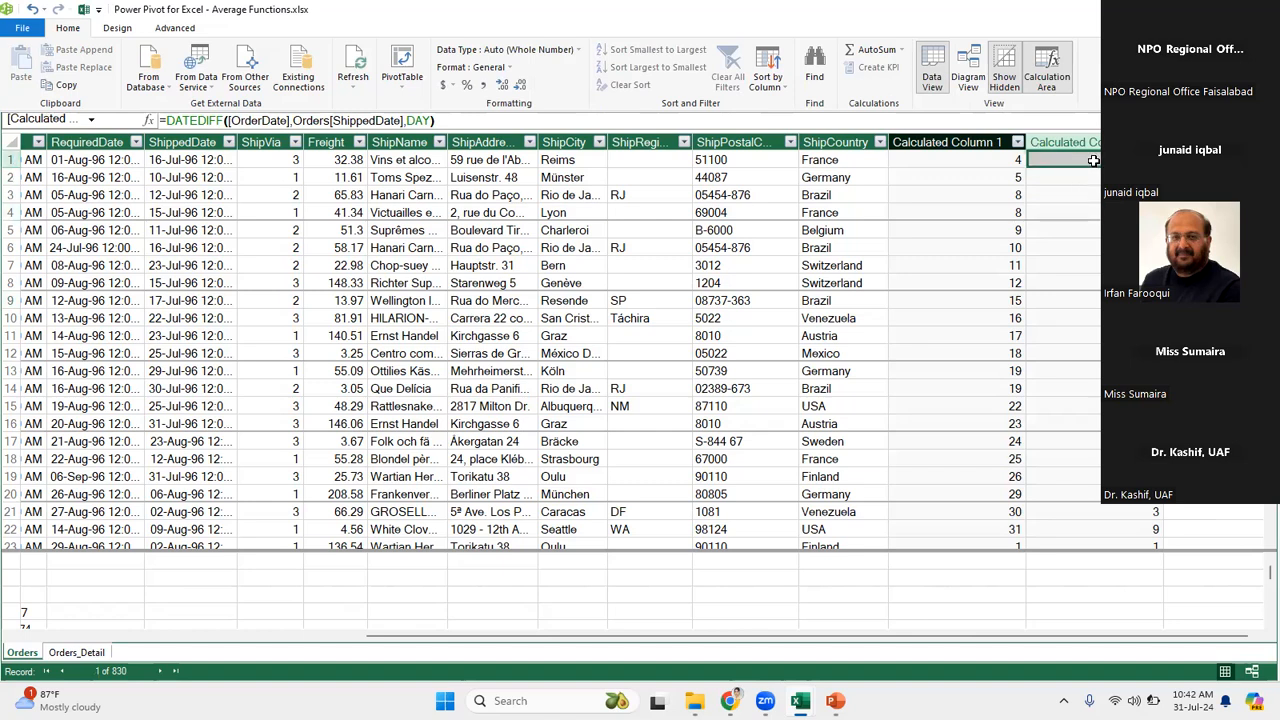
Review the DAY and DATEDIFF formulas of the two calculated columns in the Orders table.
{"action": "left_click", "coordinate": [1004, 160]}
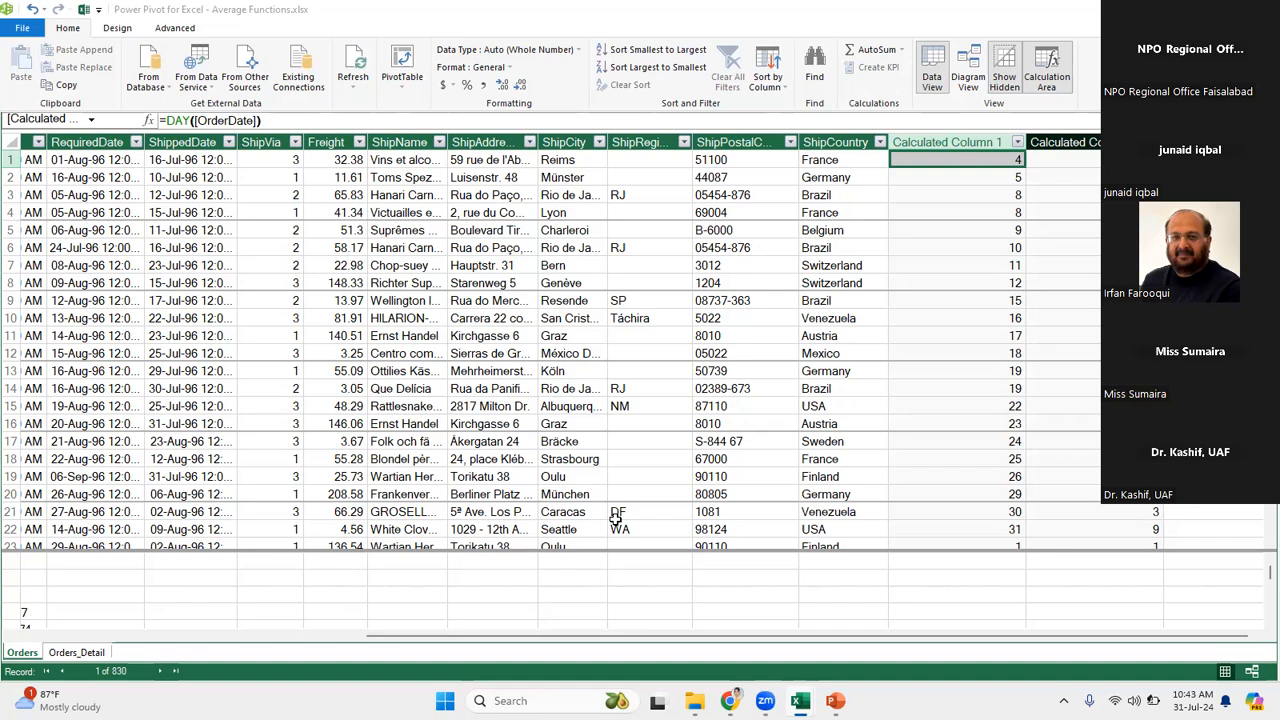
{"action": "left_click", "coordinate": [692, 247]}
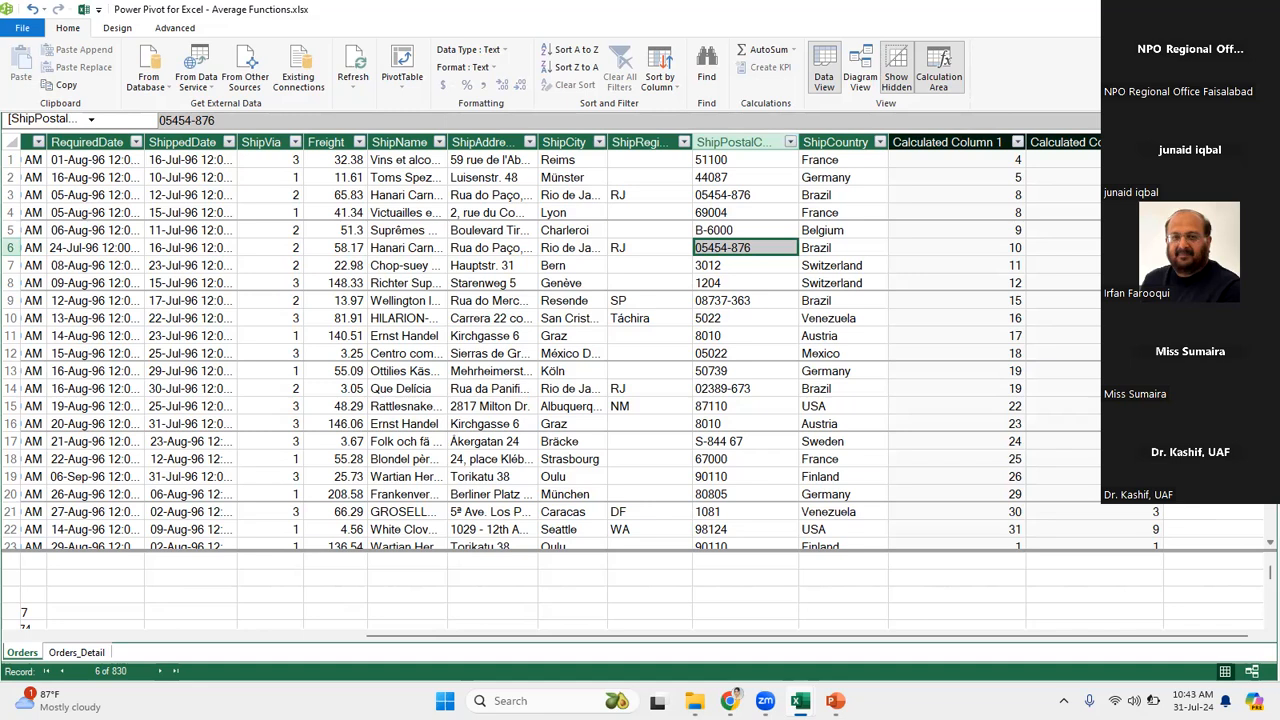
{"action": "left_click", "coordinate": [1078, 278]}
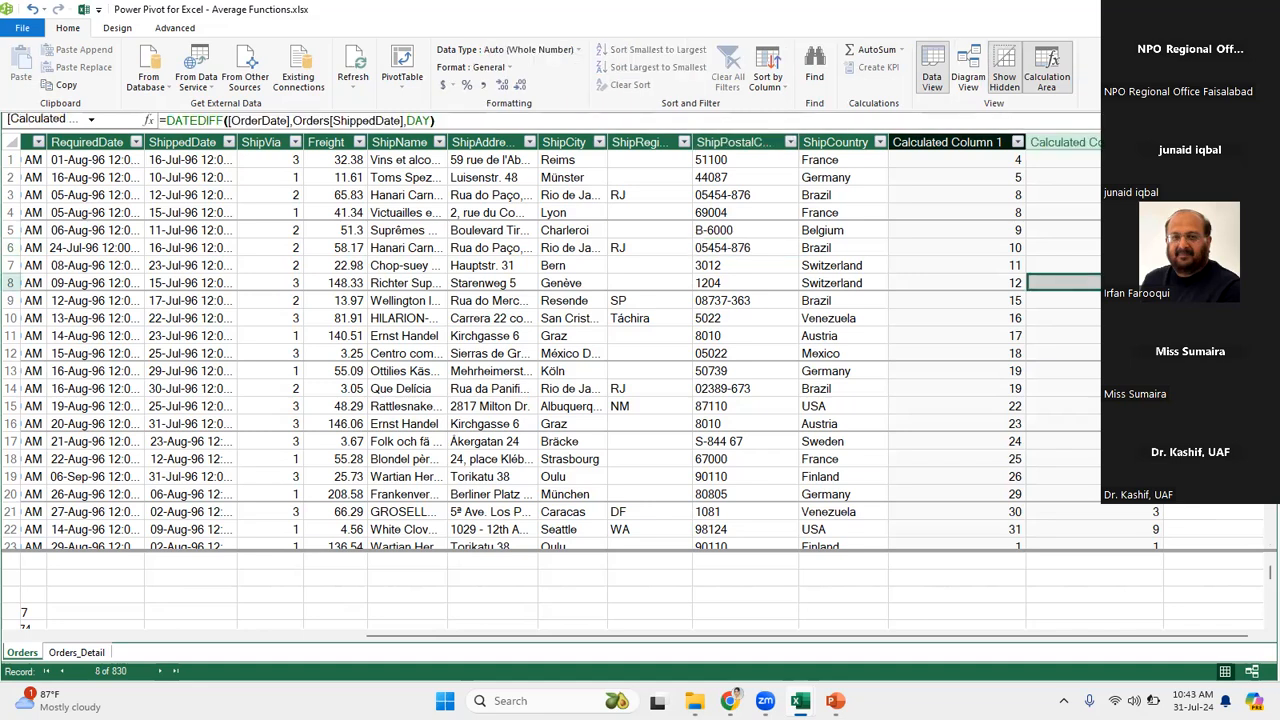
{"action": "left_click", "coordinate": [1094, 160]}
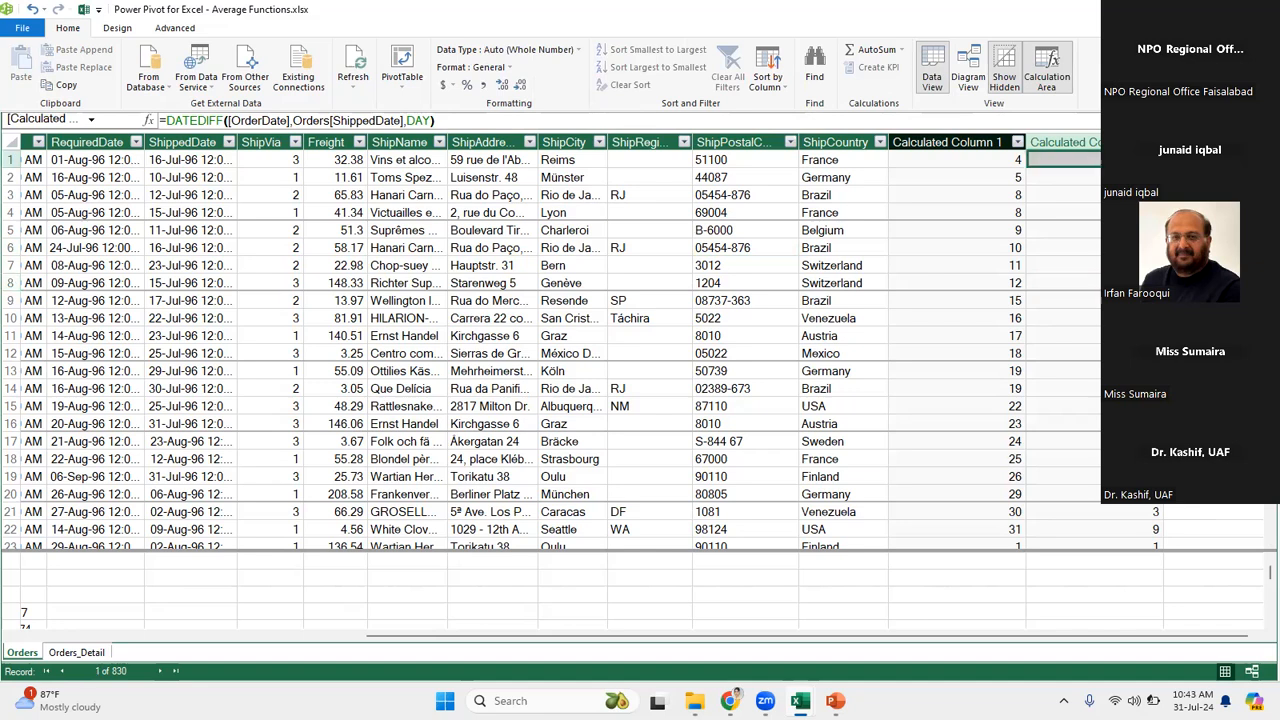
{"action": "left_click", "coordinate": [510, 598]}
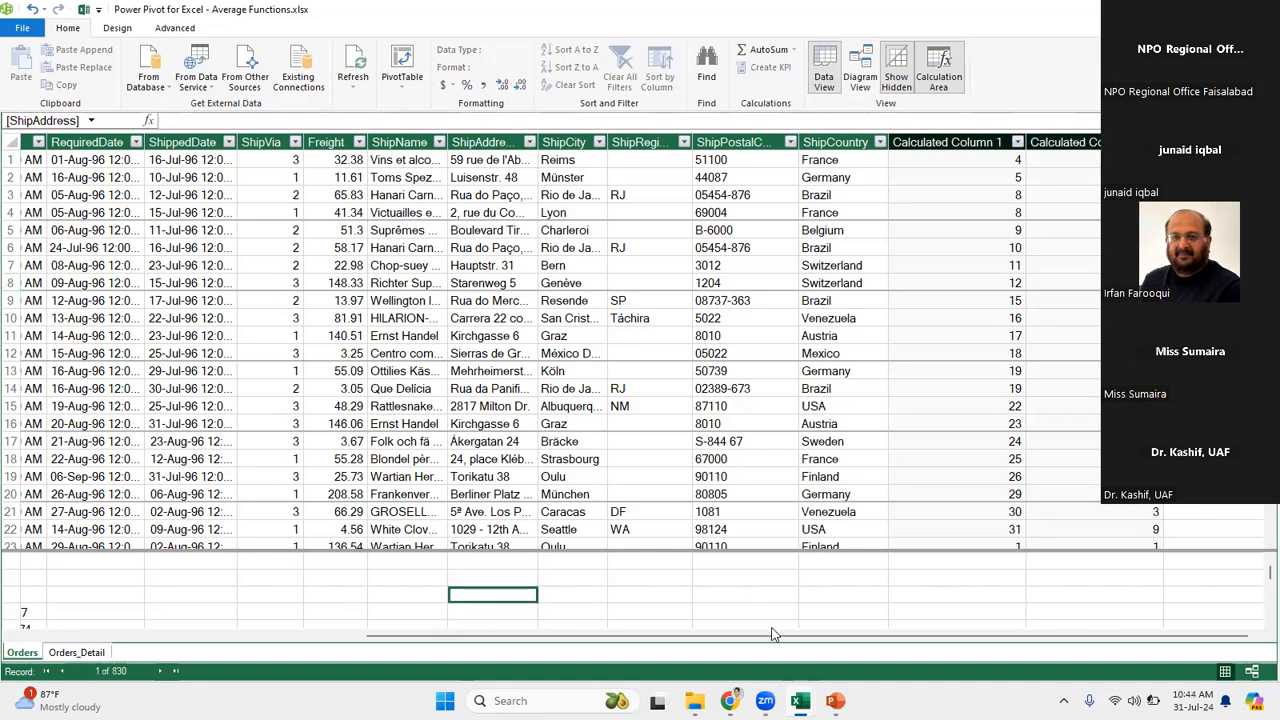
{"action": "left_click", "coordinate": [1122, 564]}
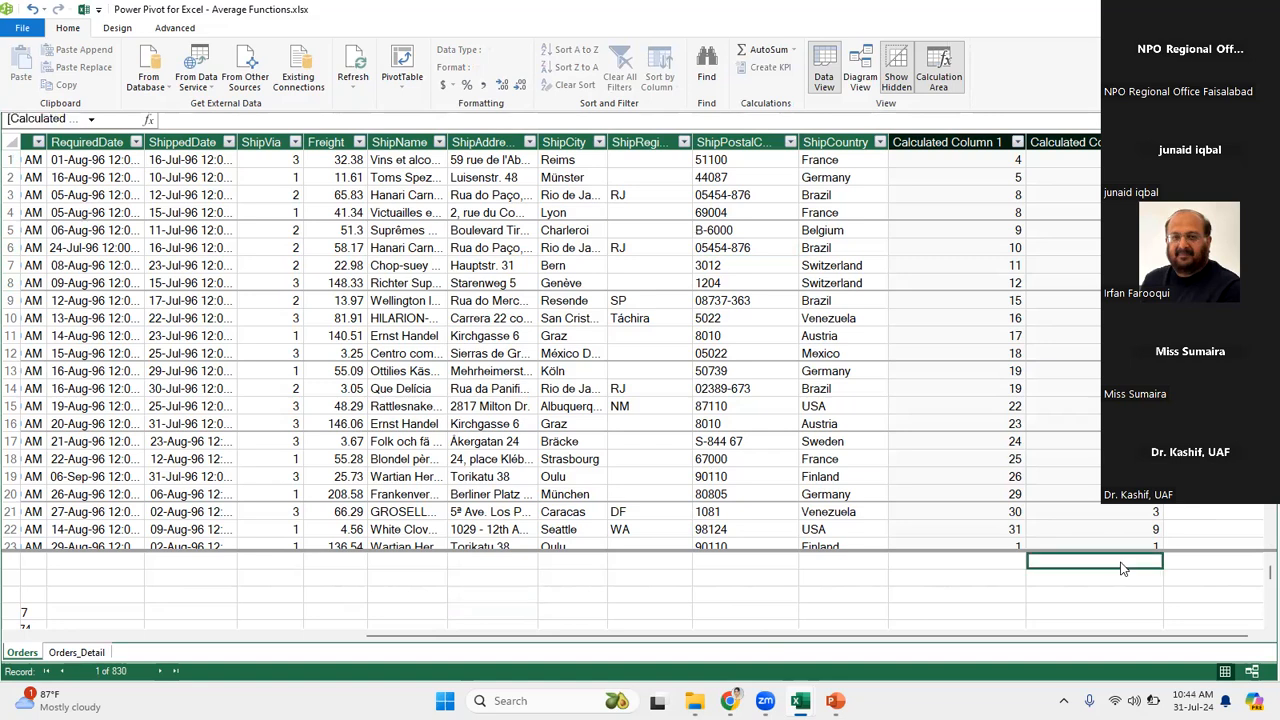
Find the measures in the Orders calculation area and examine the Average of Discount formula.
{"action": "scroll", "coordinate": [1258, 565], "scroll_direction": "down", "scroll_amount": 1}
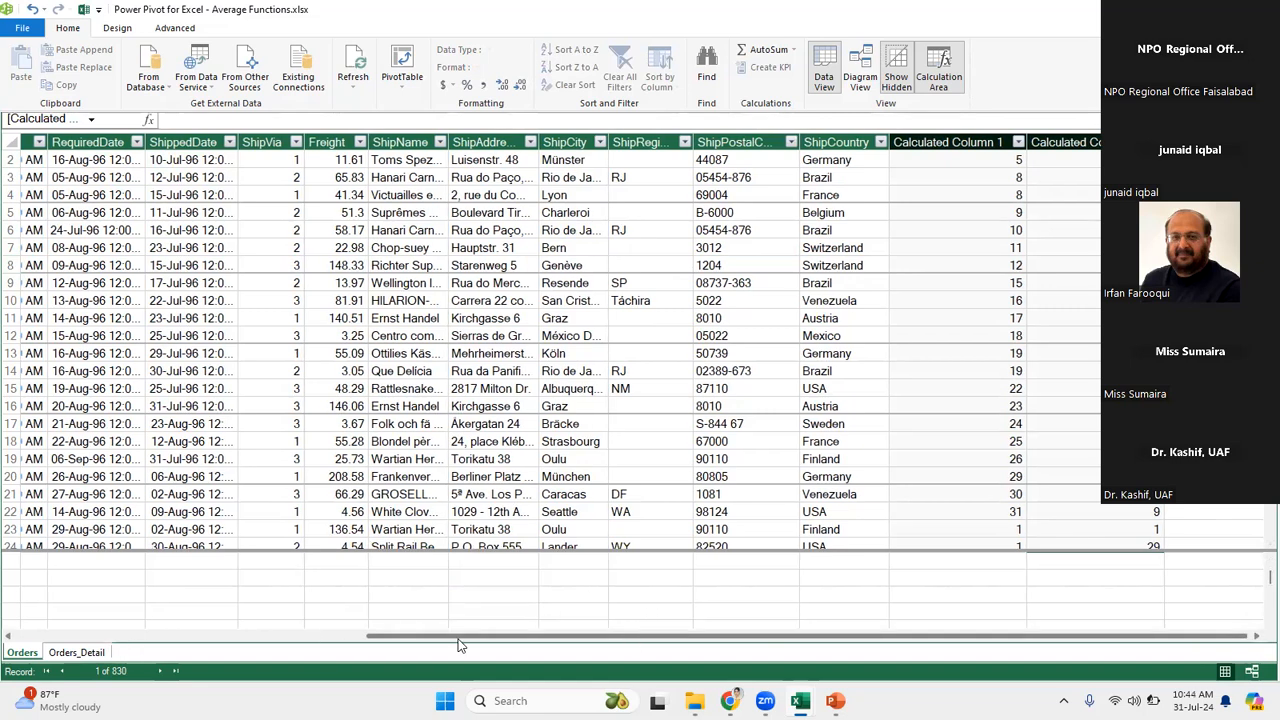
{"action": "left_click_drag", "start_coordinate": [458, 645], "coordinate": [248, 686]}
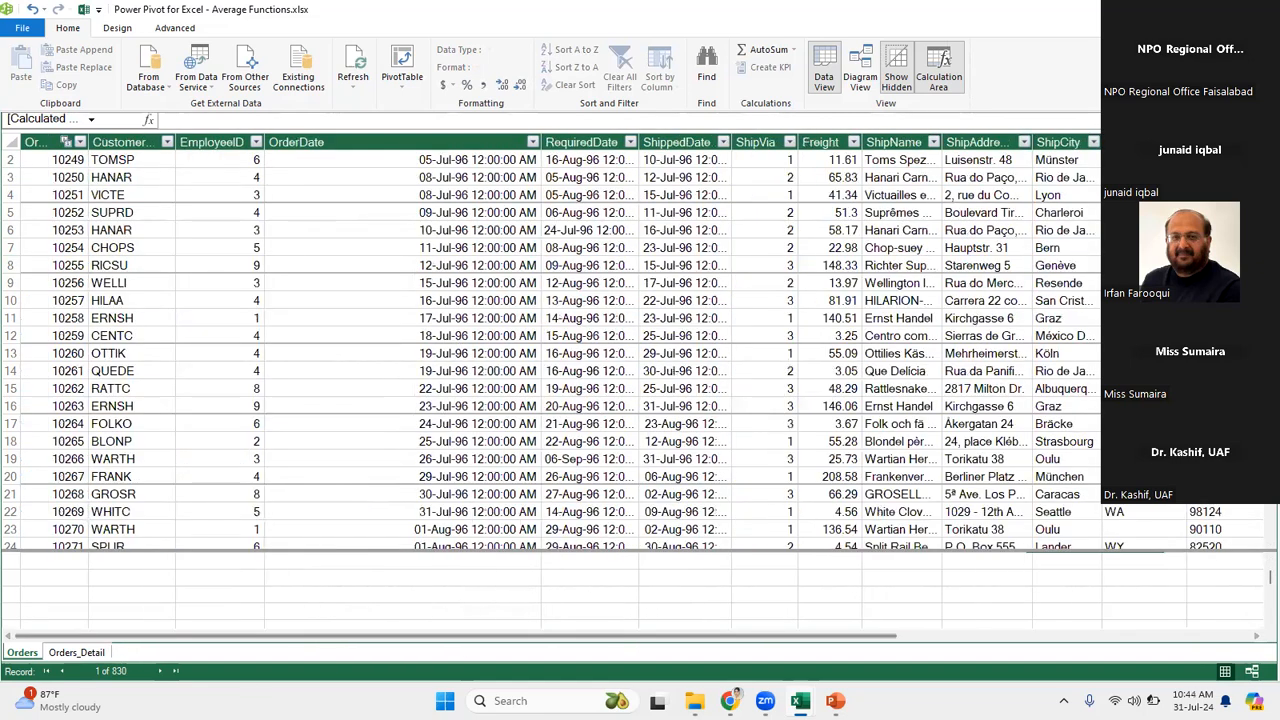
{"action": "scroll", "coordinate": [630, 549], "scroll_direction": "down", "scroll_amount": 9}
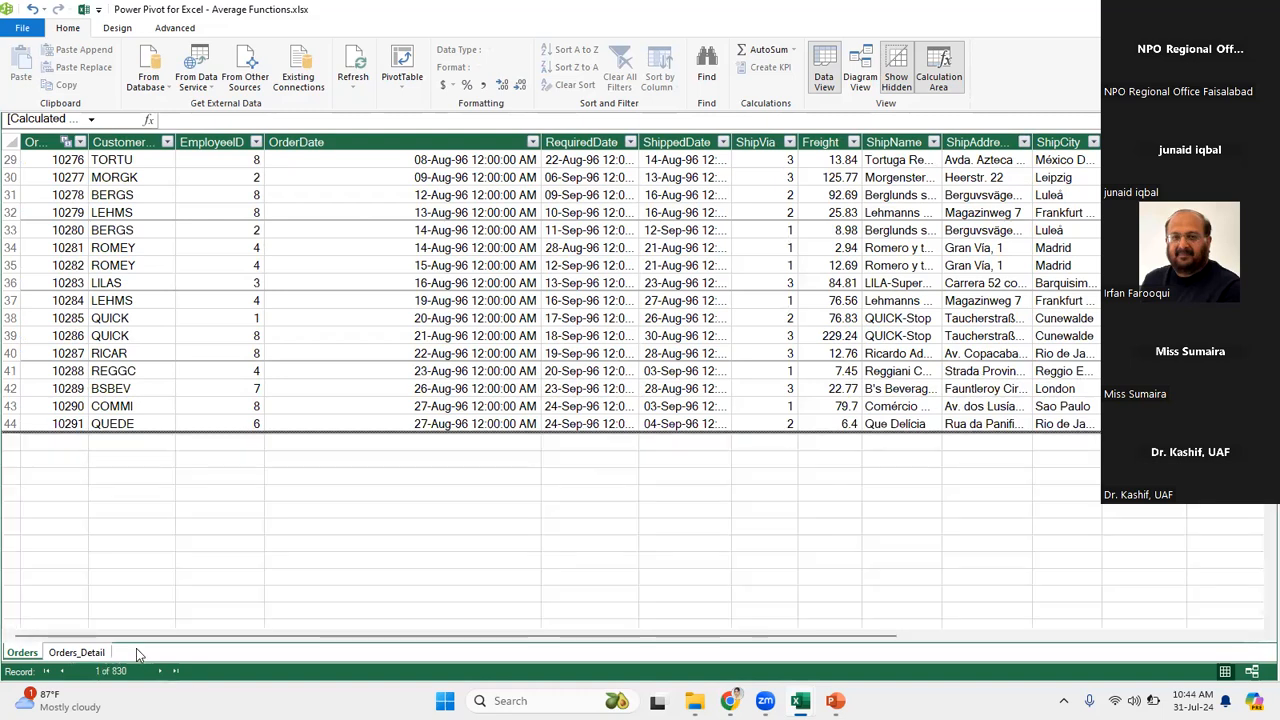
{"action": "left_click", "coordinate": [90, 653]}
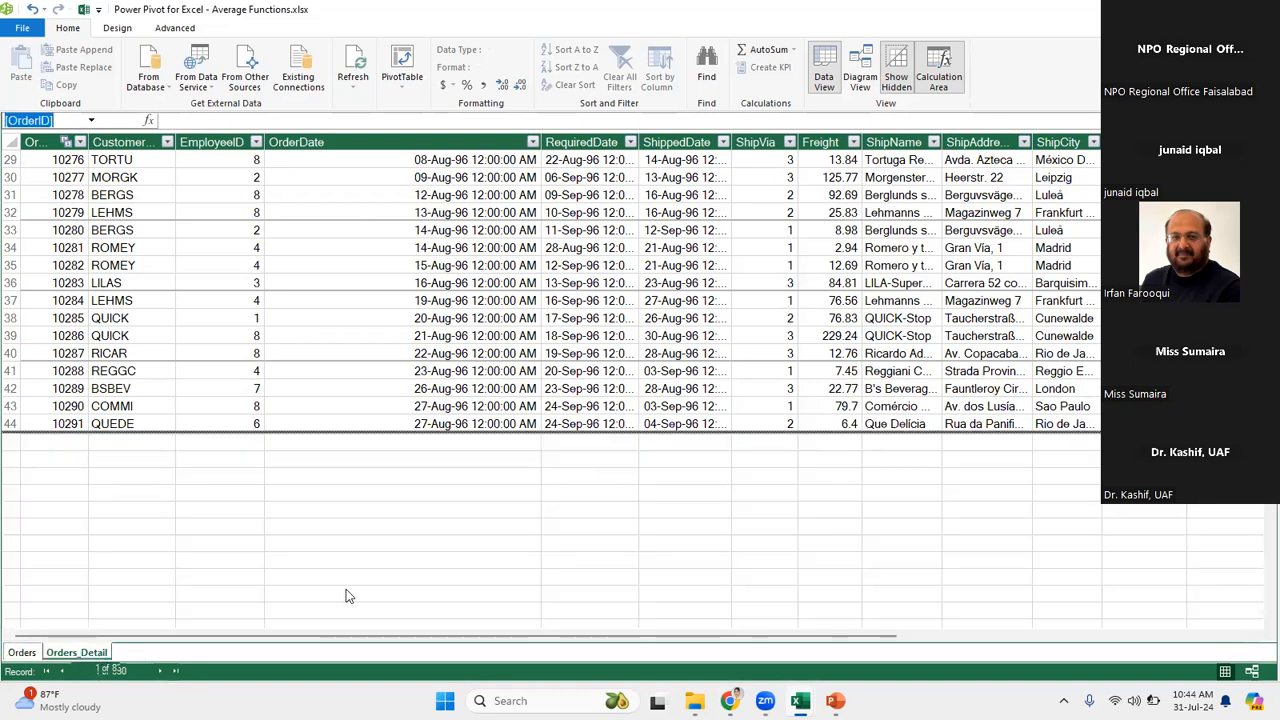
{"action": "left_click", "coordinate": [20, 653]}
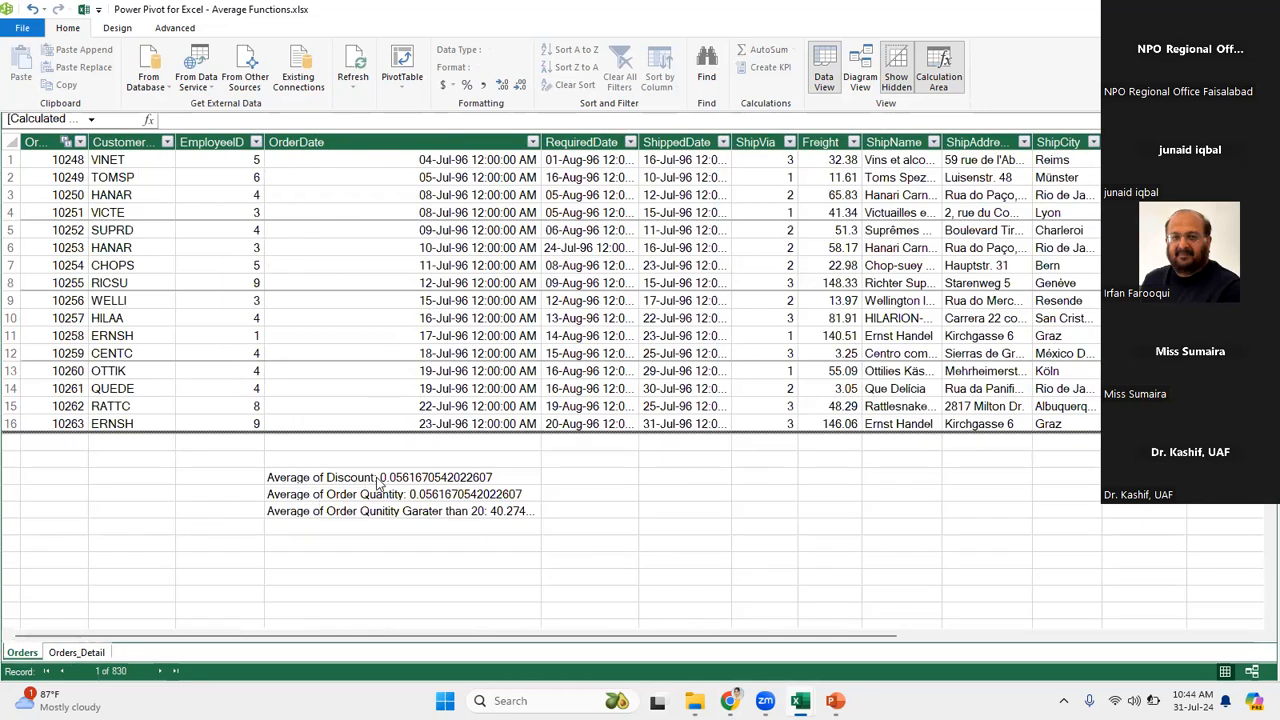
{"action": "left_click", "coordinate": [370, 492]}
{"action": "left_click", "coordinate": [362, 478]}
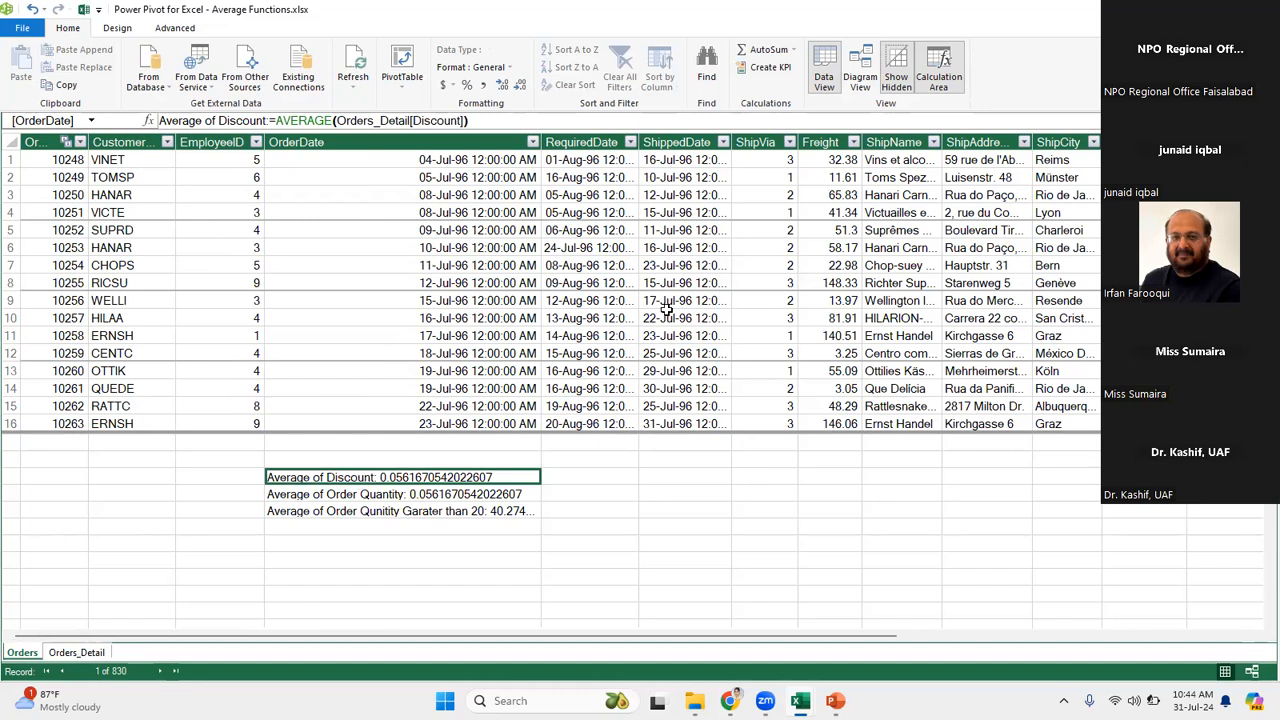
Look through the Orders columns from ShippedDate to Calculated Column 1 for a Discount field.
{"action": "left_click", "coordinate": [687, 135]}
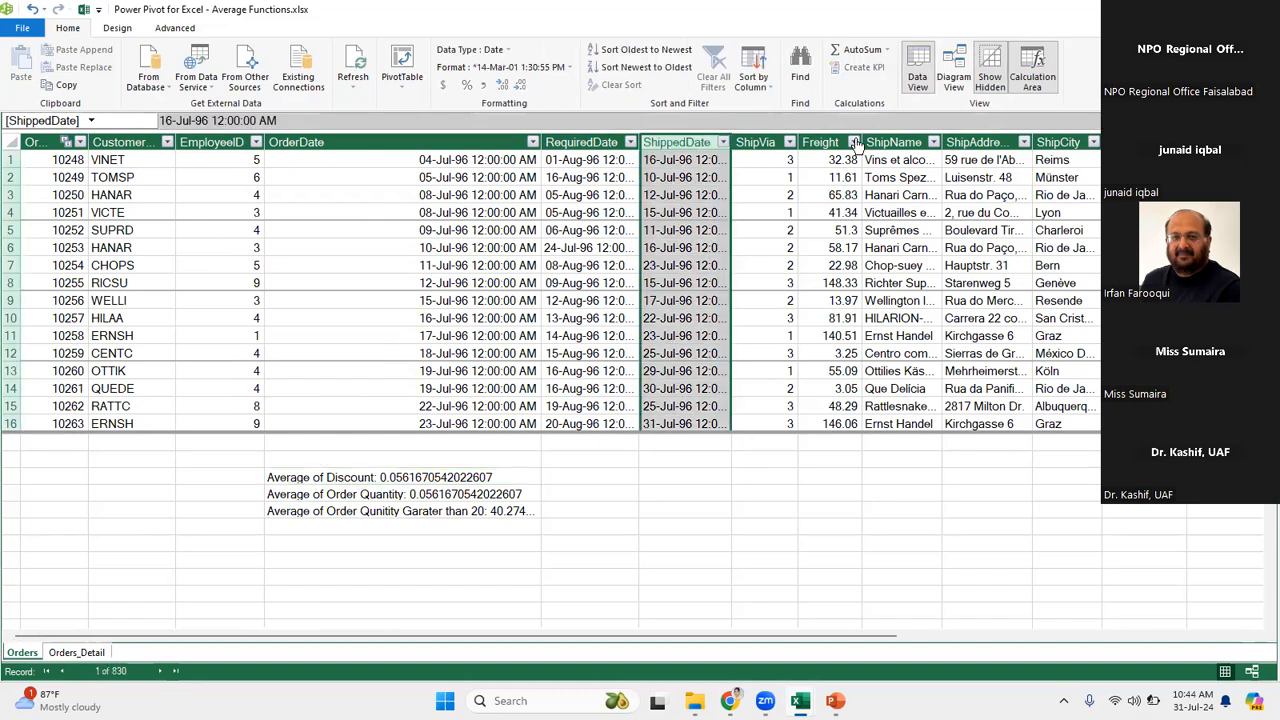
{"action": "left_click", "coordinate": [337, 477]}
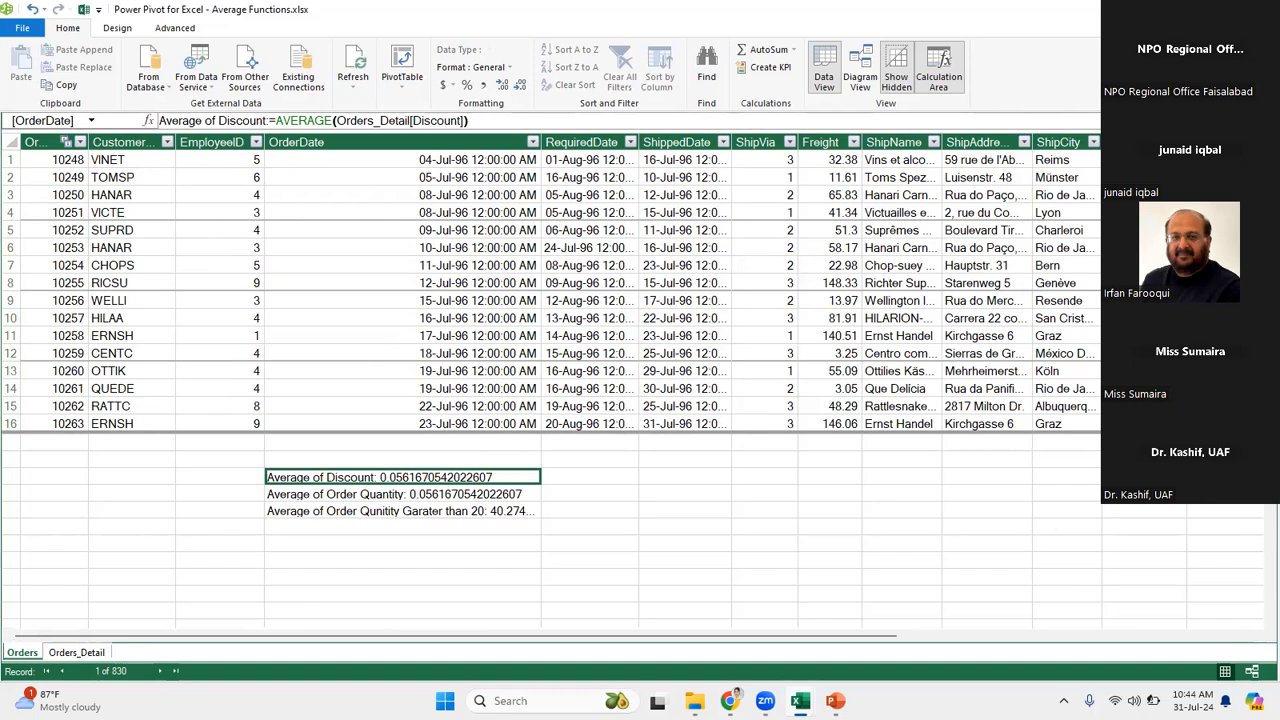
{"action": "left_click", "coordinate": [1146, 142]}
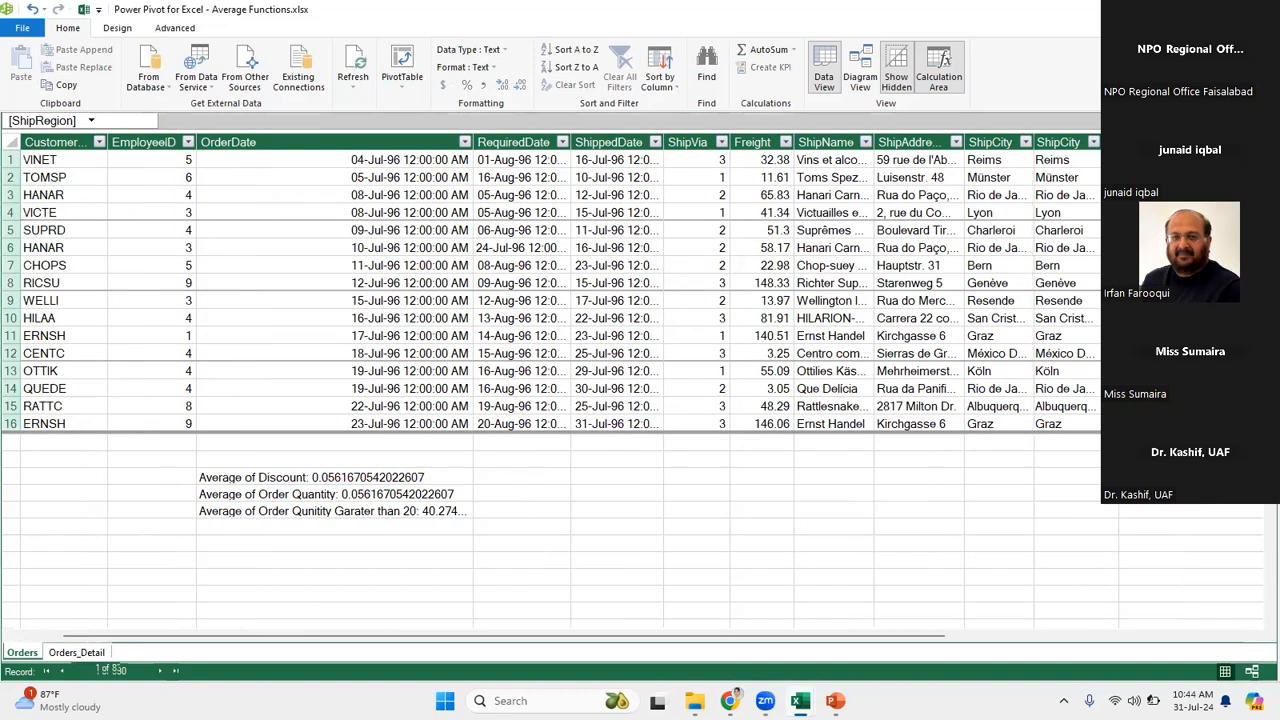
{"action": "left_click", "coordinate": [1160, 142]}
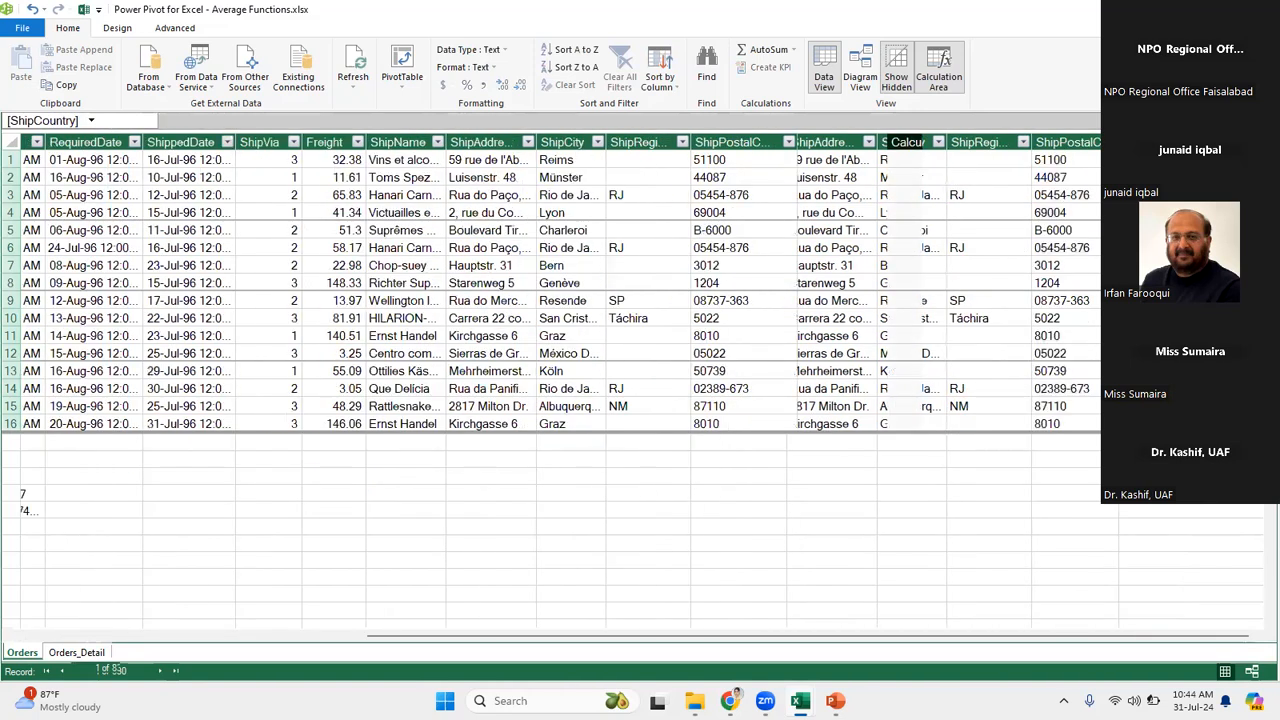
{"action": "left_click", "coordinate": [945, 142]}
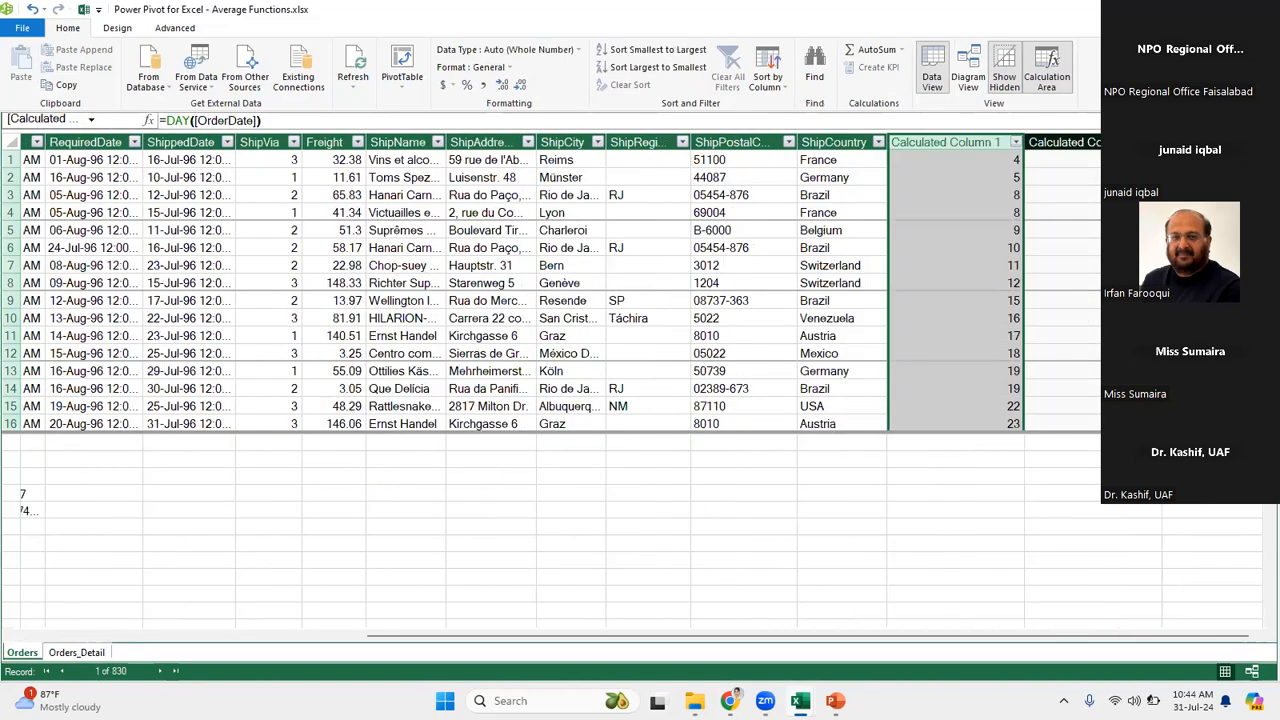
Return to the Average of Discount measure beneath the OrderDate column and show its formula.
{"action": "key", "text": "Left"}
{"action": "key", "text": "Left"}
{"action": "key", "text": "Left"}
{"action": "key", "text": "Left"}
{"action": "key", "text": "Left"}
{"action": "key", "text": "Left"}
{"action": "key", "text": "Left"}
{"action": "key", "text": "Left"}
{"action": "key", "text": "Left"}
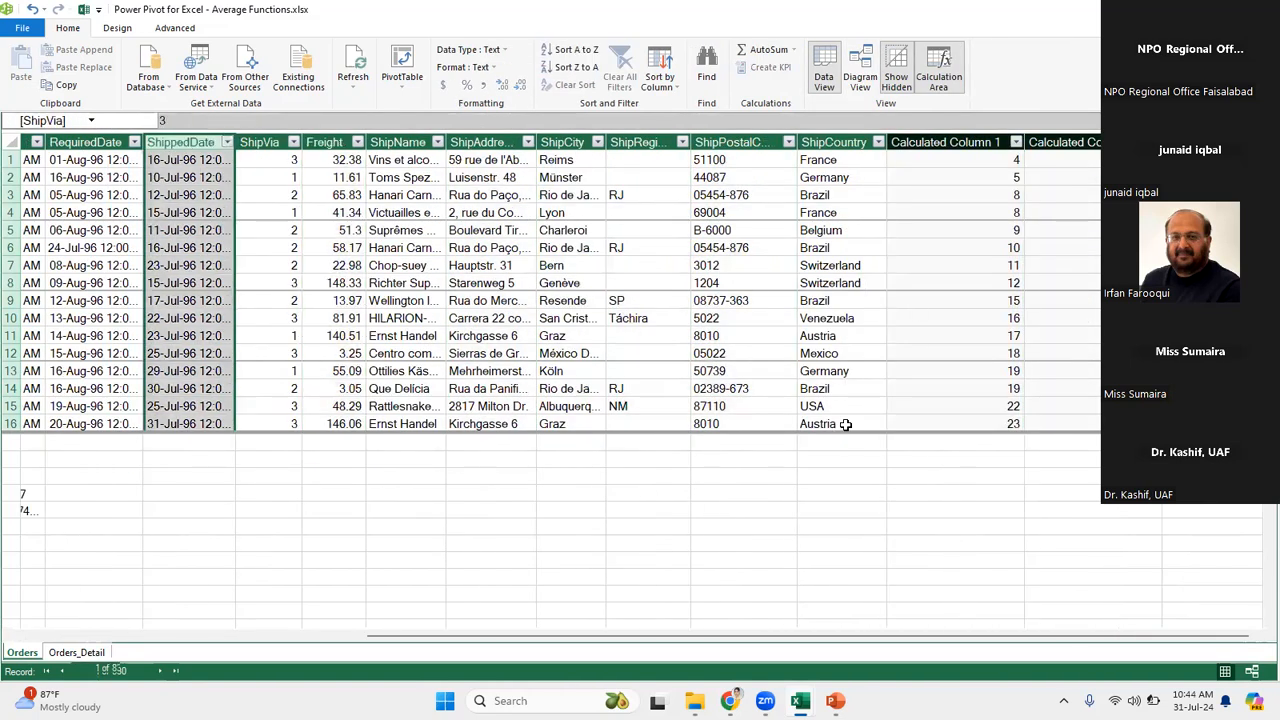
{"action": "left_click", "coordinate": [625, 565]}
{"action": "key", "text": "Left"}
{"action": "key", "text": "Left"}
{"action": "key", "text": "Left"}
{"action": "key", "text": "Left"}
{"action": "key", "text": "Left"}
{"action": "key", "text": "Left"}
{"action": "key", "text": "Left"}
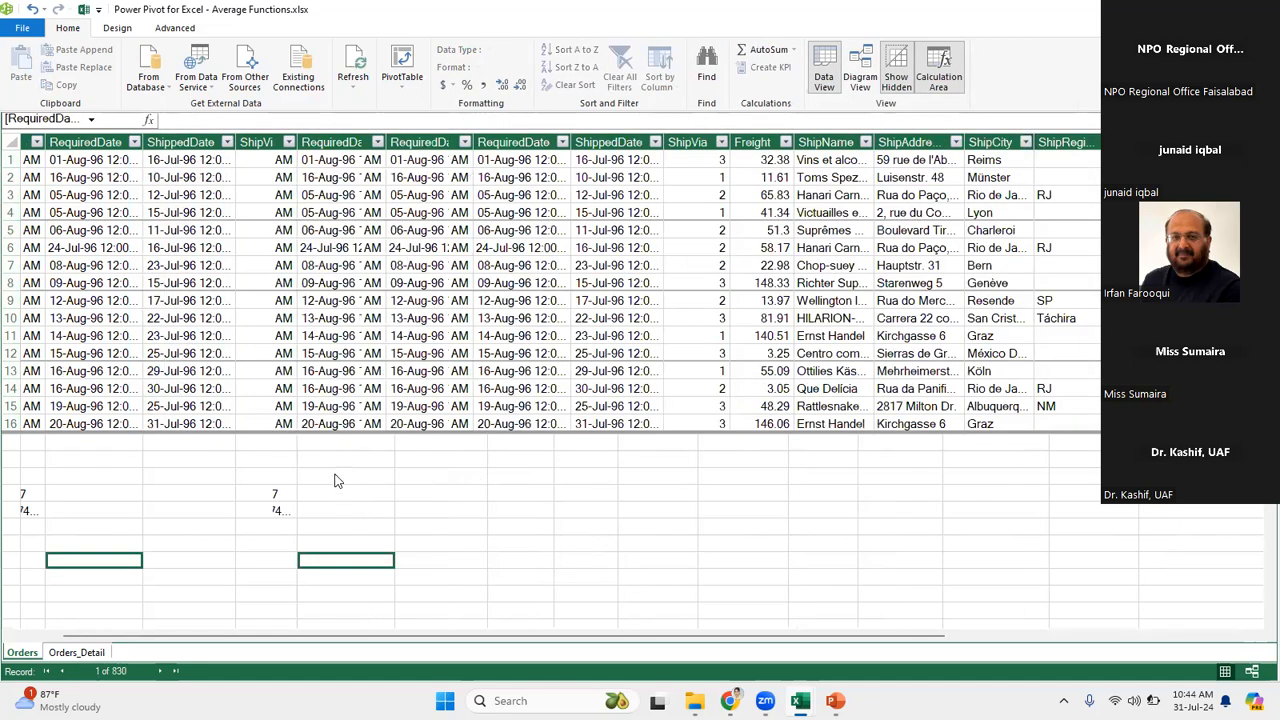
{"action": "key", "text": "Left"}
{"action": "key", "text": "Left"}
{"action": "key", "text": "Left"}
{"action": "key", "text": "Left"}
{"action": "left_click", "coordinate": [336, 477]}
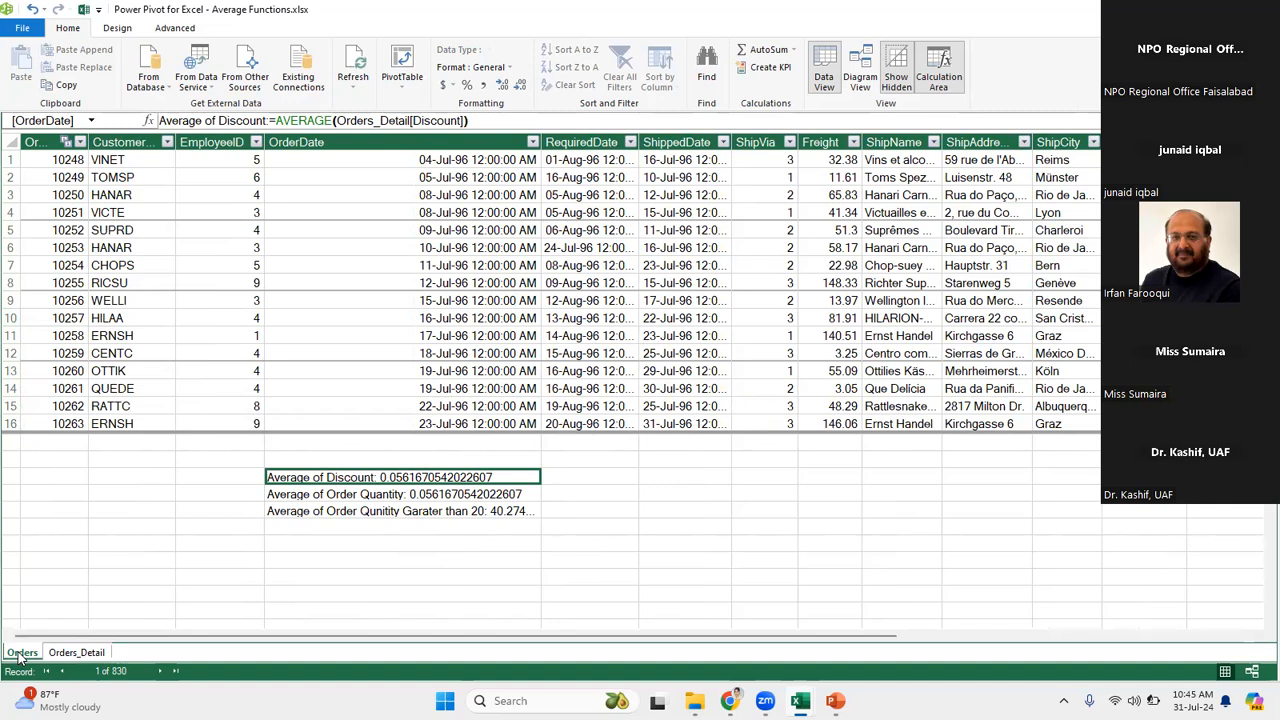
Examine the Discount column in the Orders_Detail table, then reselect the Average of Discount measure in Orders.
{"action": "left_click", "coordinate": [85, 658]}
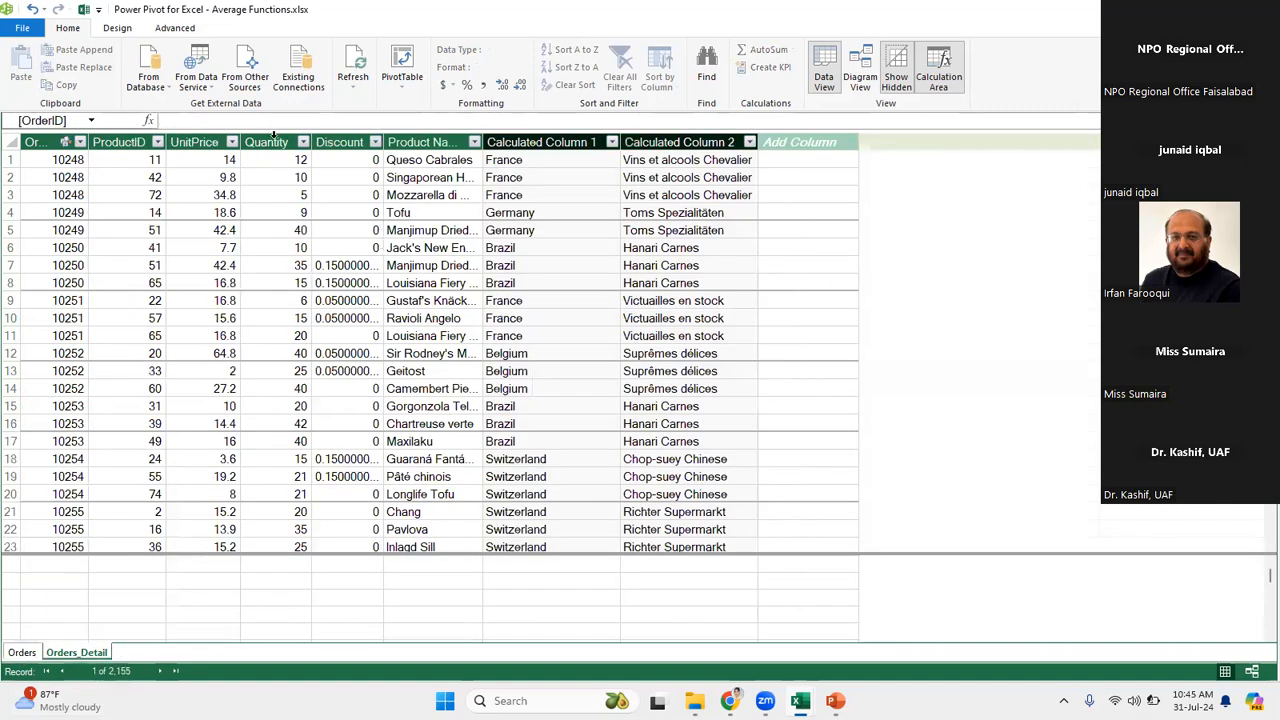
{"action": "left_click", "coordinate": [340, 142]}
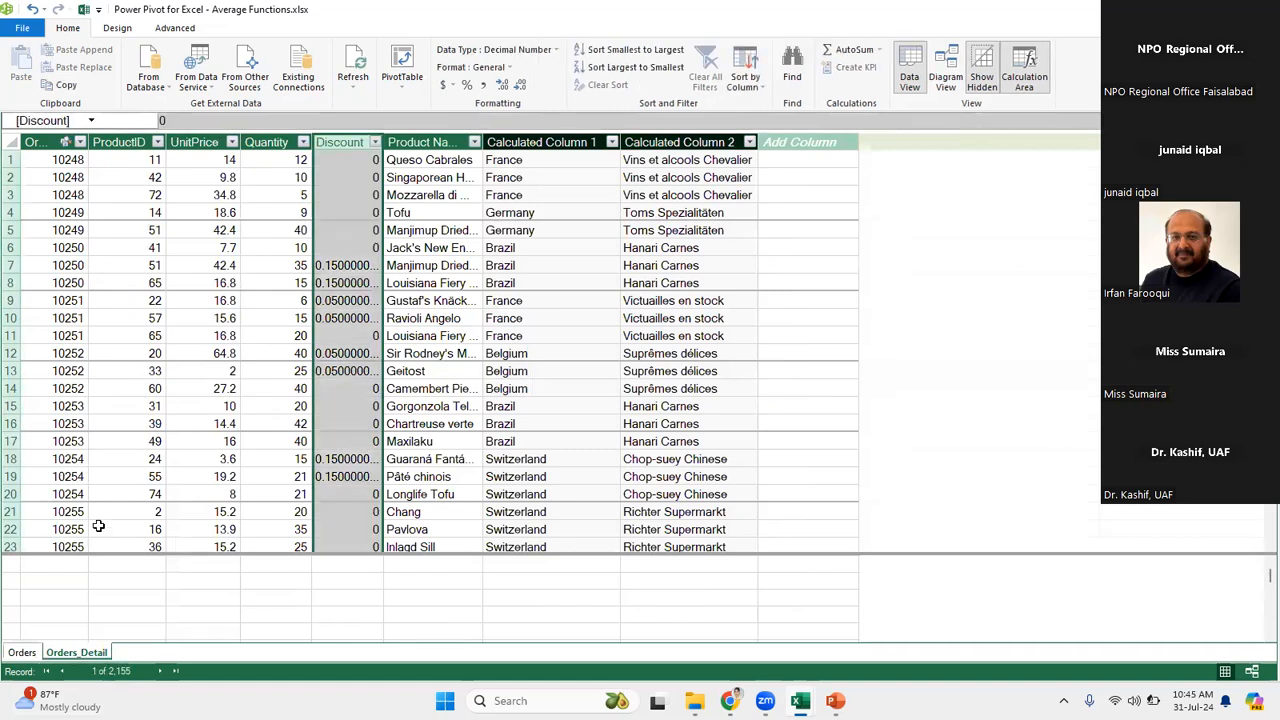
{"action": "left_click", "coordinate": [17, 651]}
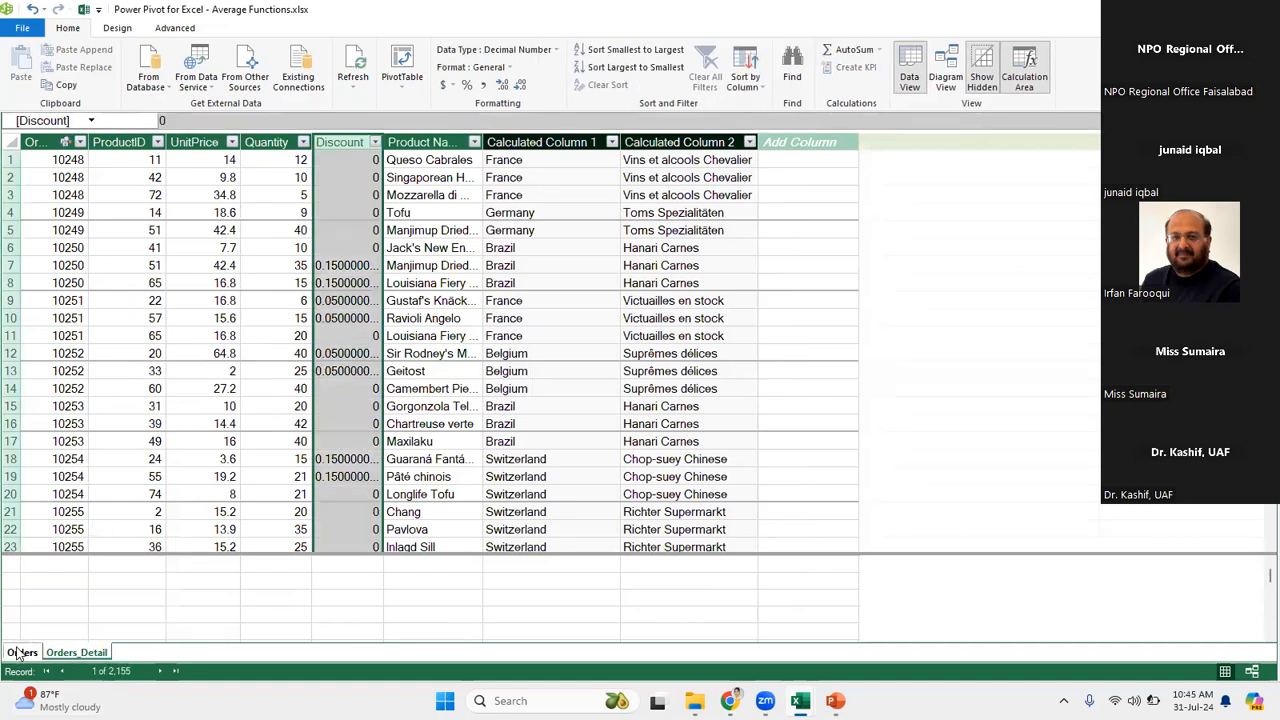
{"action": "left_click", "coordinate": [91, 605]}
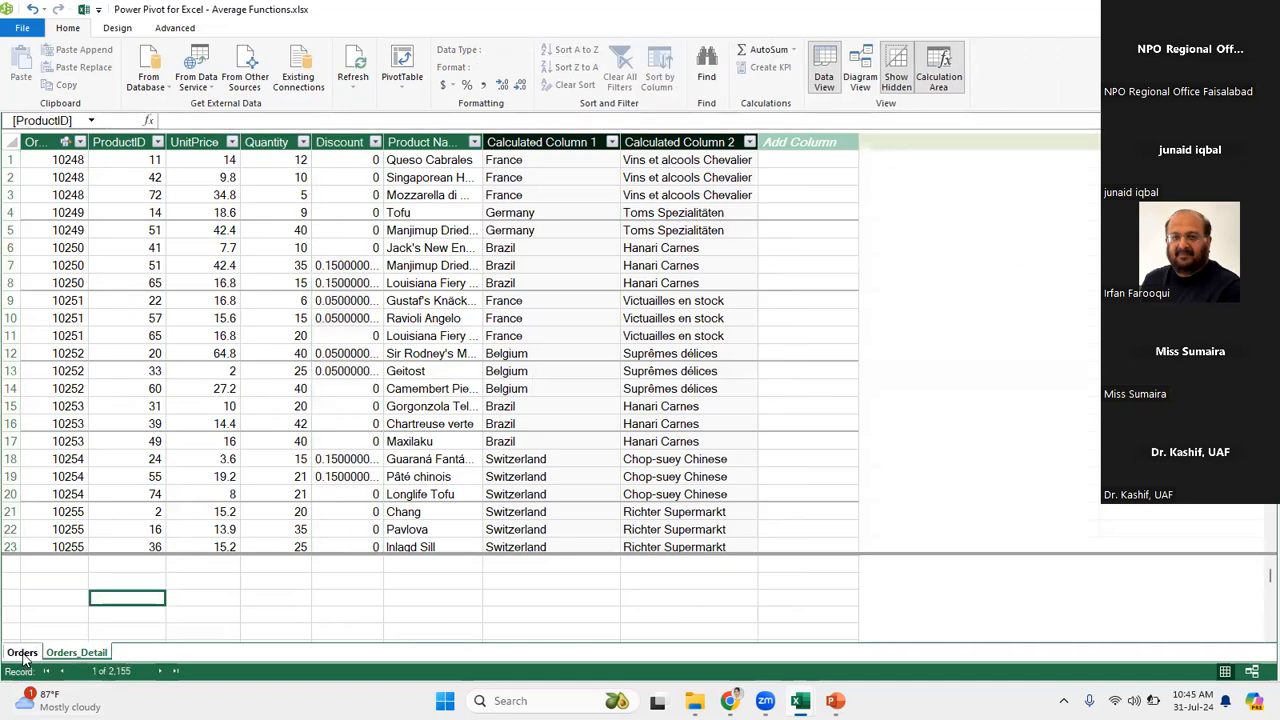
{"action": "left_click", "coordinate": [23, 655]}
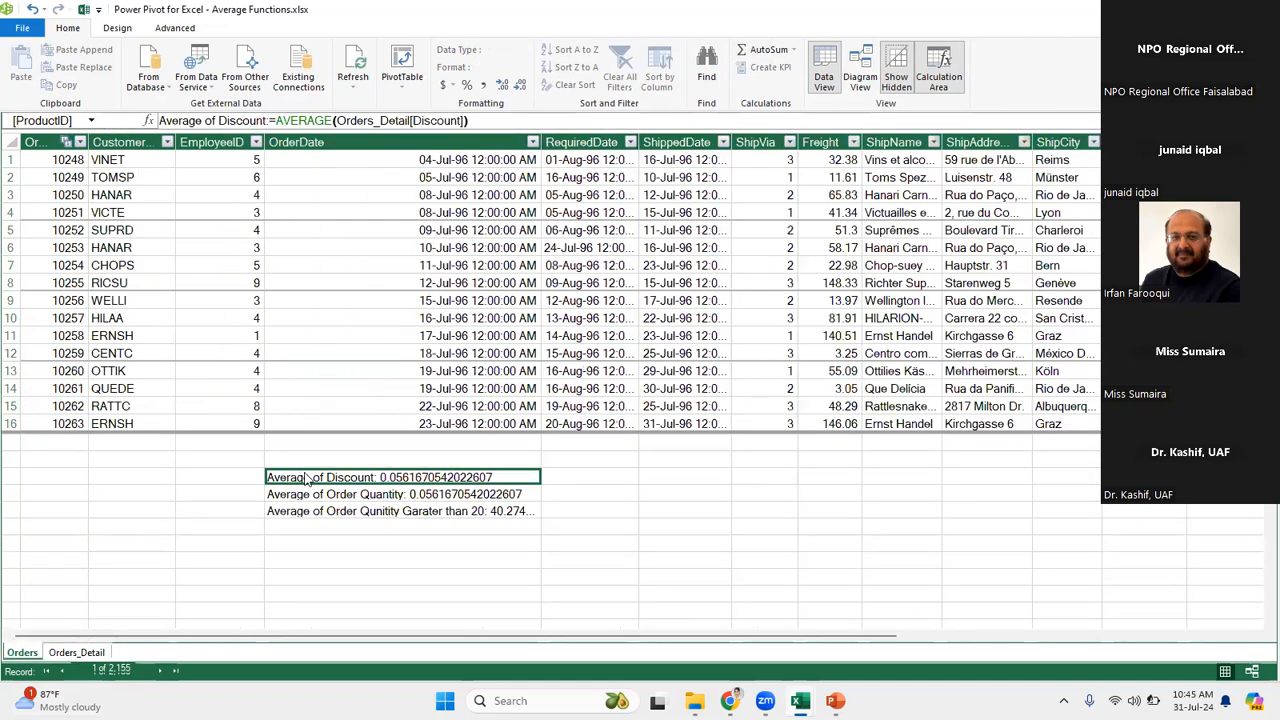
{"action": "left_click", "coordinate": [308, 480]}
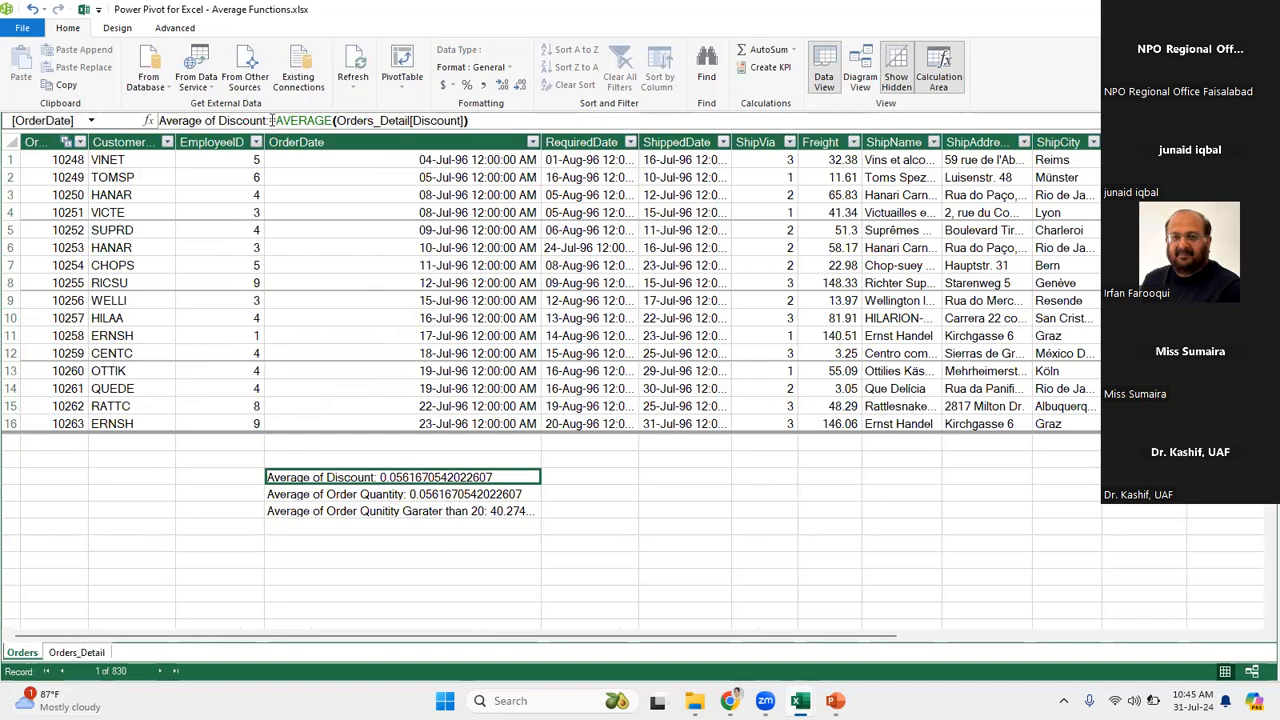
Highlight the measure name, the Orders_Detail table reference and the Discount column reference in the Average of Discount formula without changing it.
{"action": "left_click", "coordinate": [268, 120]}
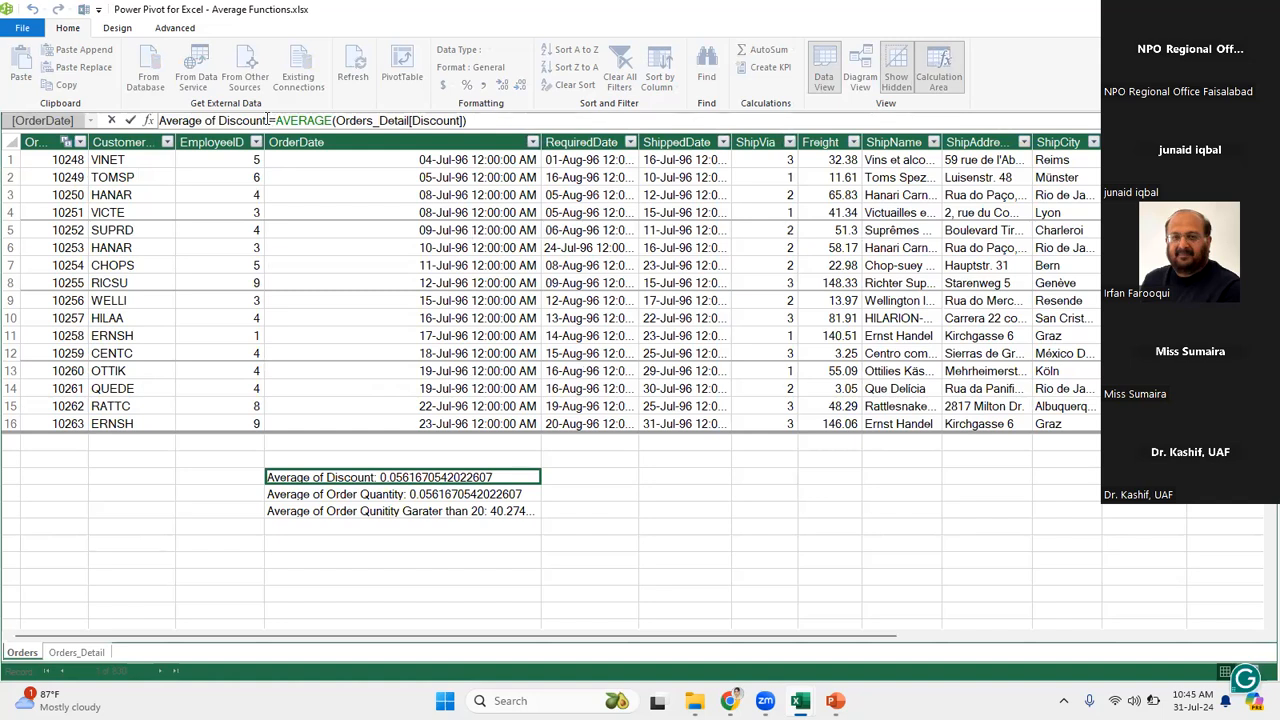
{"action": "left_click_drag", "start_coordinate": [267, 120], "coordinate": [164, 122]}
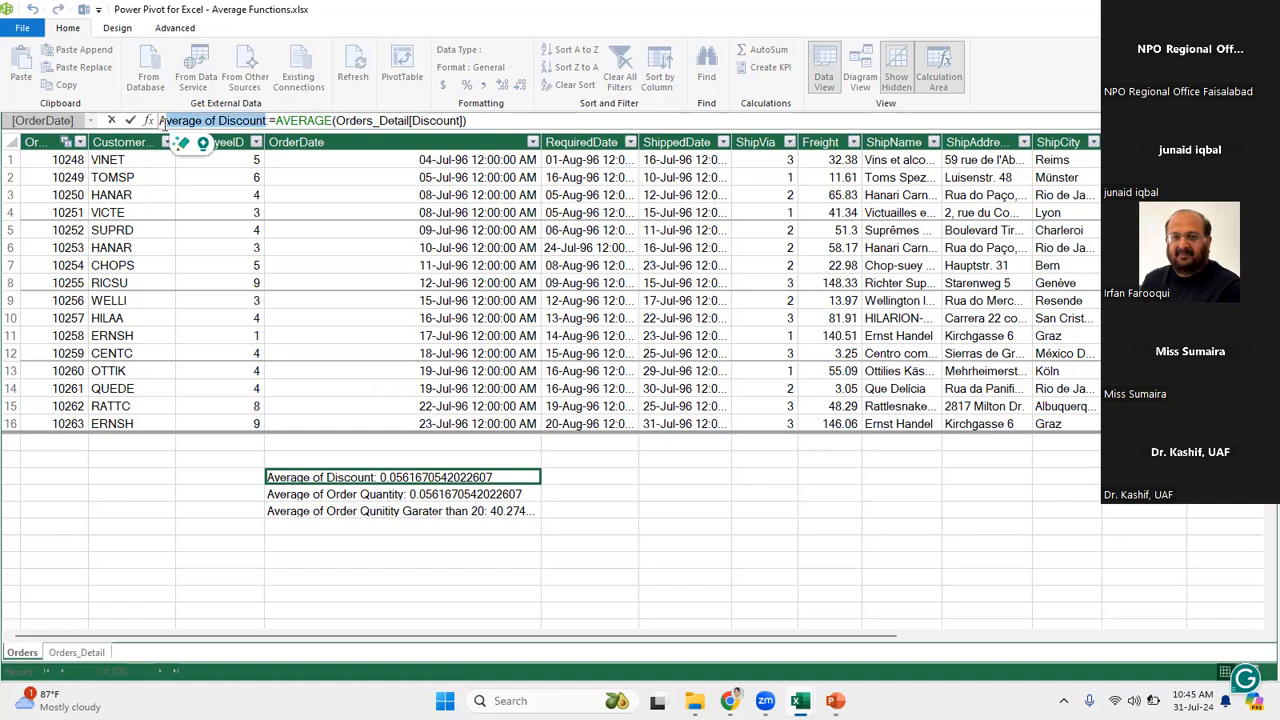
{"action": "left_click", "coordinate": [268, 120]}
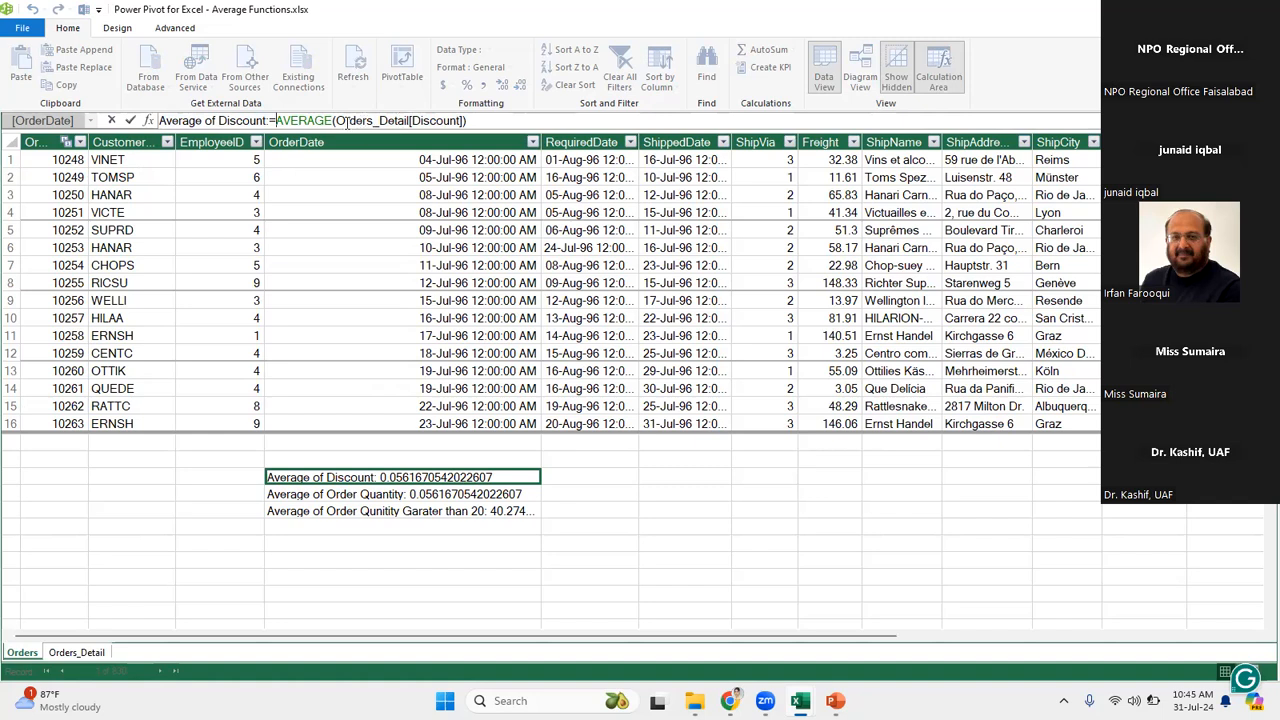
{"action": "left_click_drag", "start_coordinate": [410, 121], "coordinate": [337, 121]}
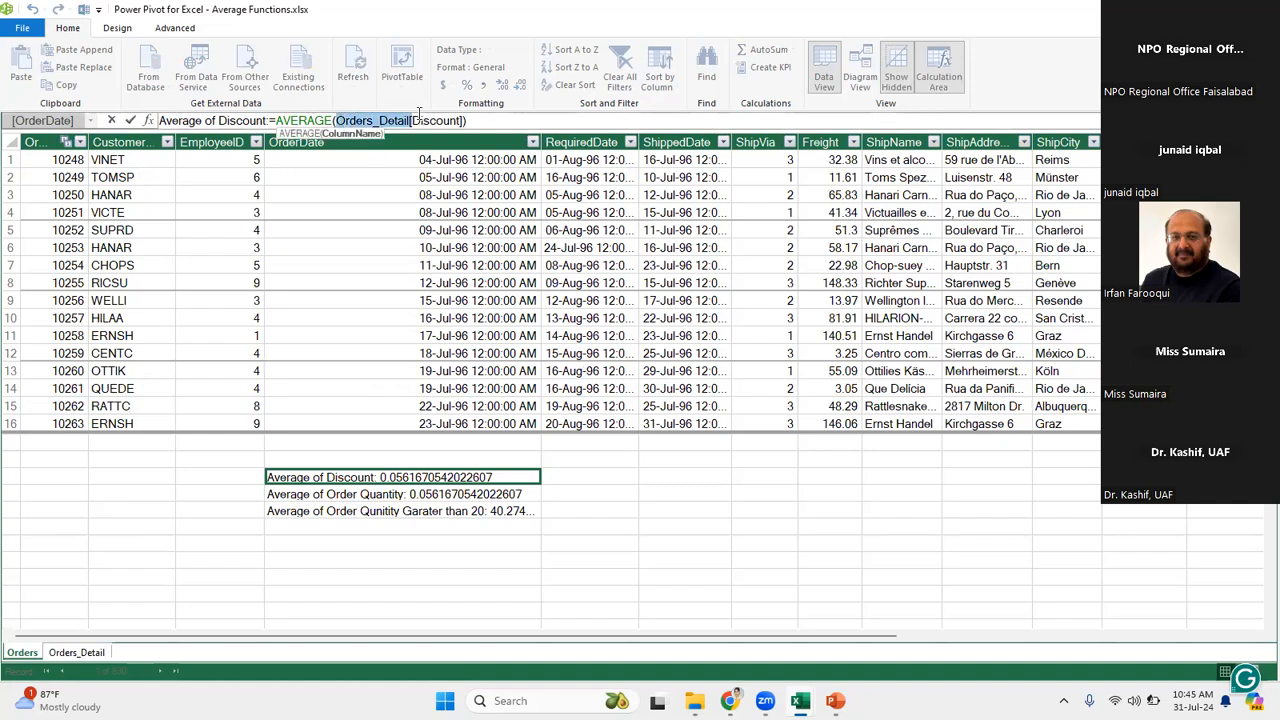
{"action": "left_click_drag", "start_coordinate": [412, 120], "coordinate": [462, 120]}
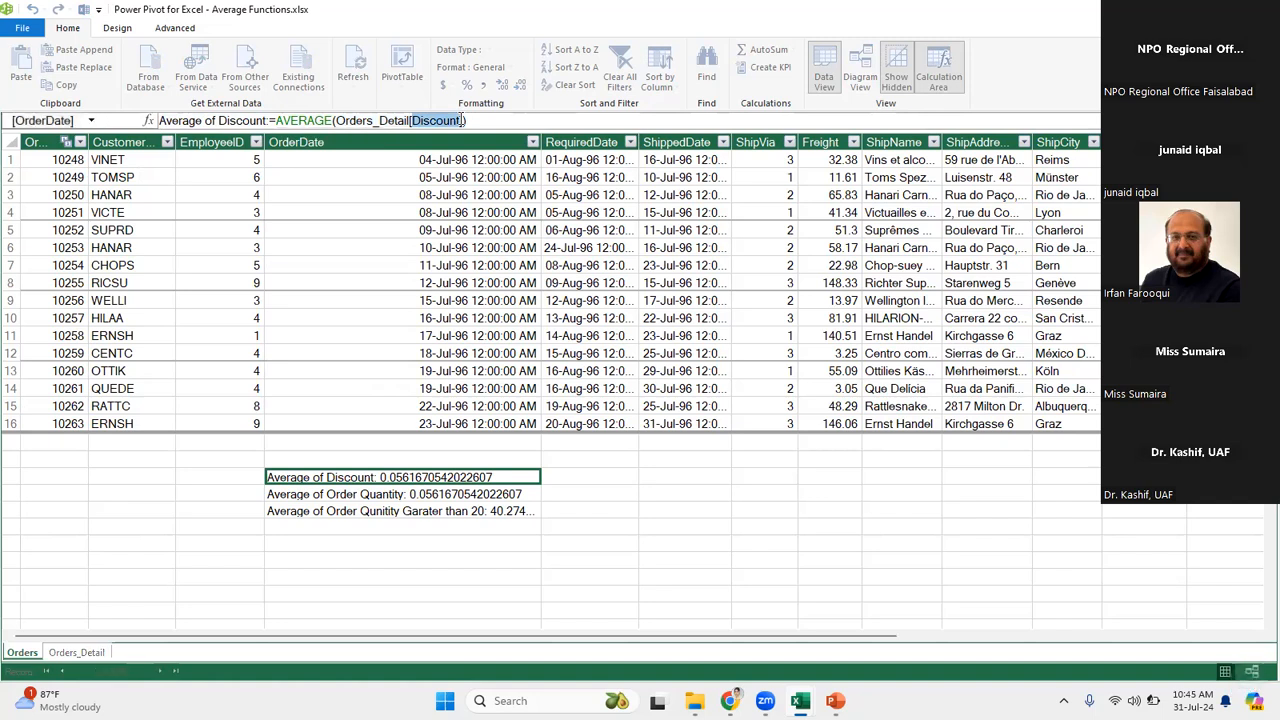
{"action": "left_click", "coordinate": [462, 120]}
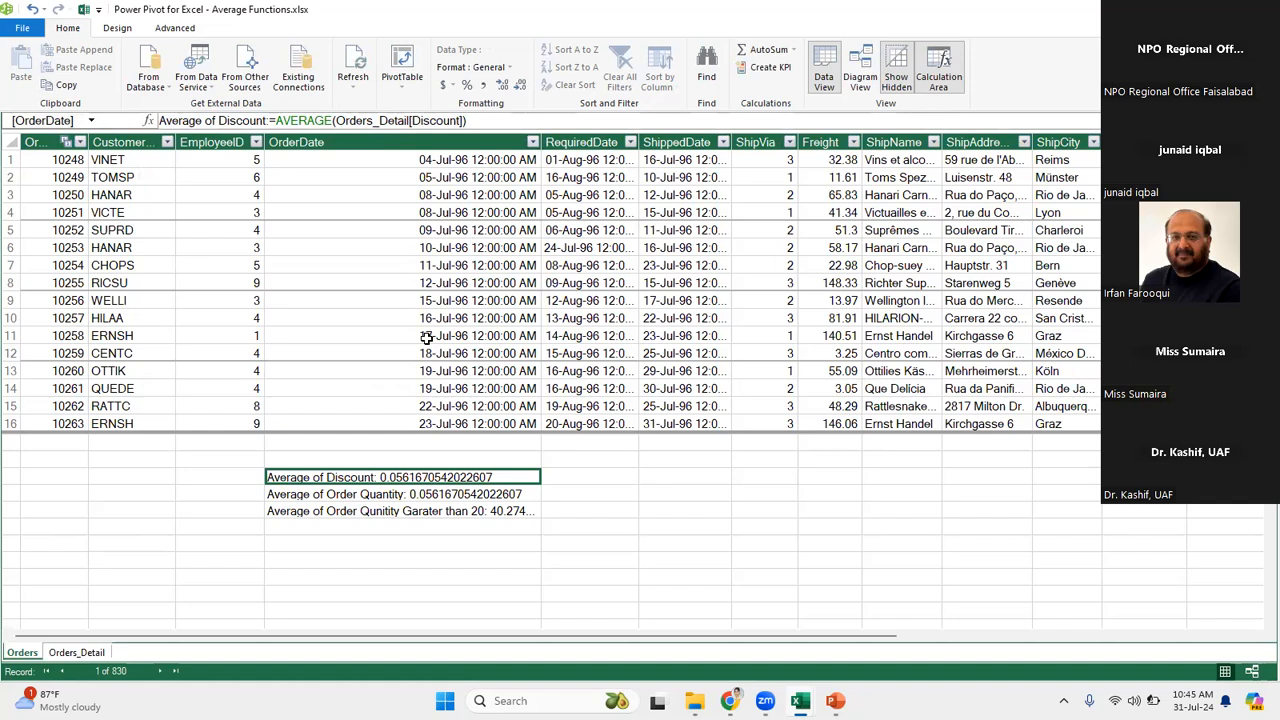
Create the measure Avg. of Discount:=AVERAGE(Orders_Detail[Discount]) in an empty calculation-area cell beneath the OrderDate column, below the existing measures.
{"action": "left_click", "coordinate": [325, 561]}
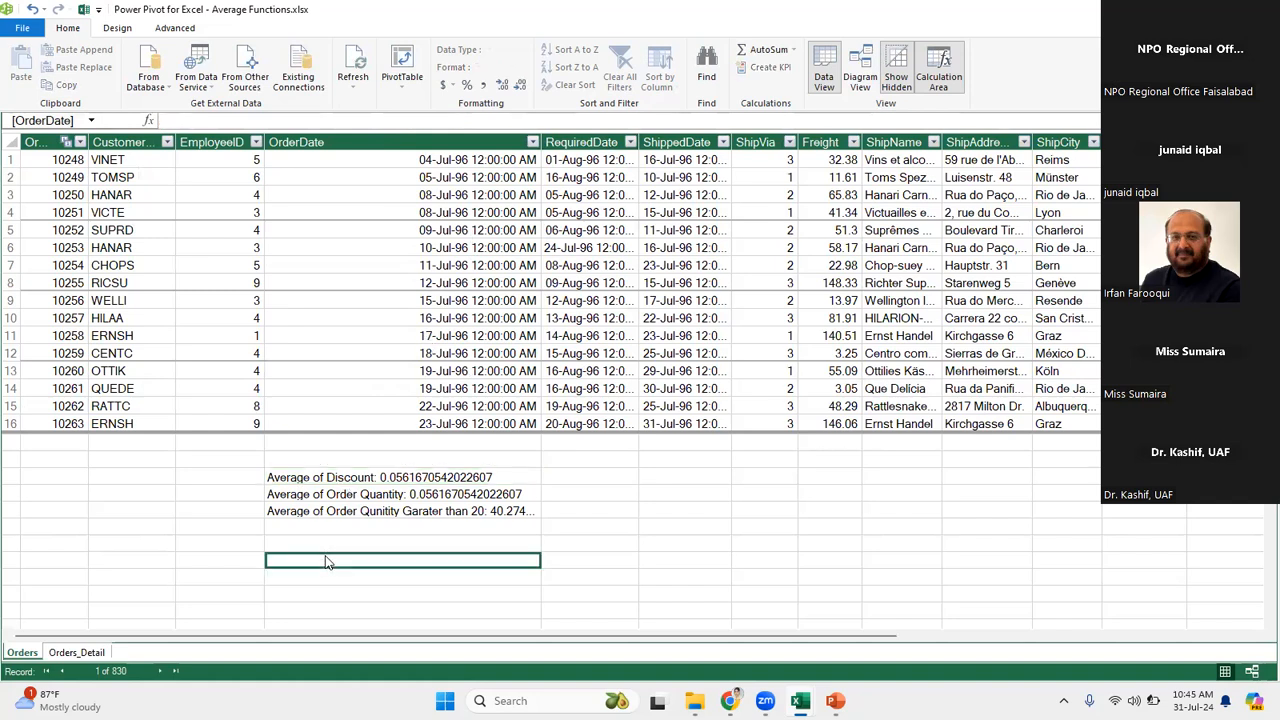
{"action": "type", "text": "="}
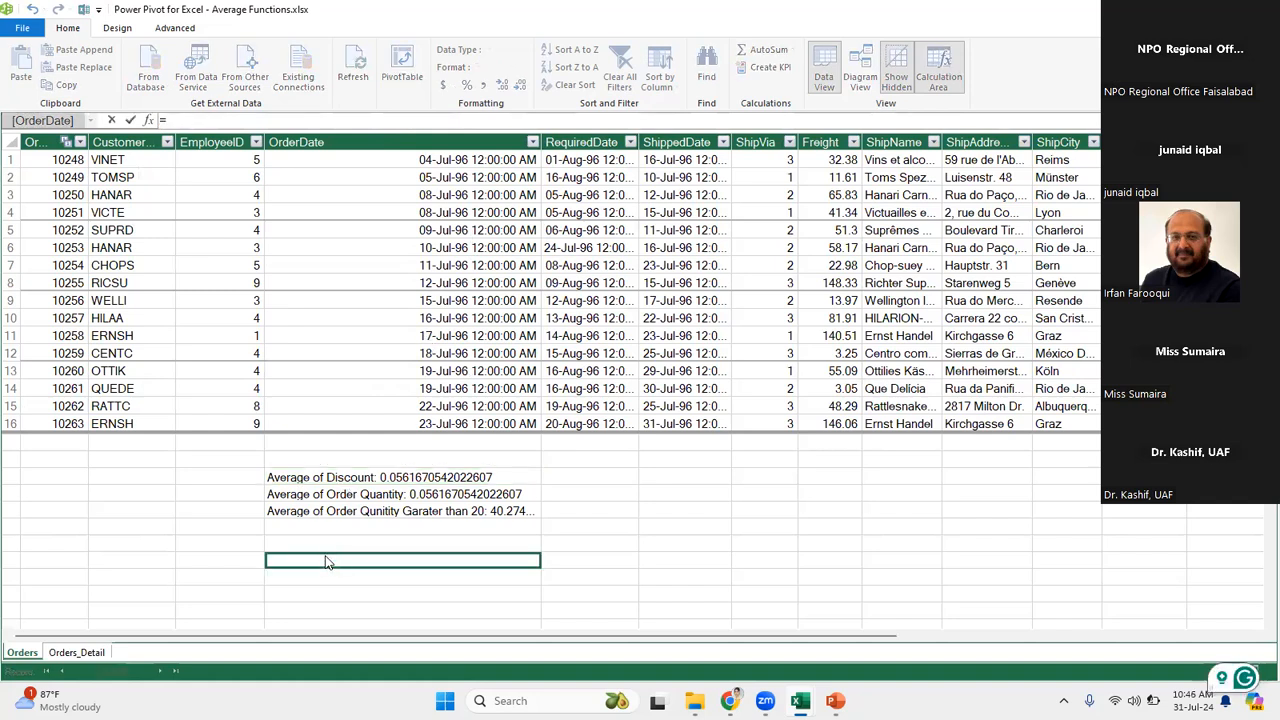
{"action": "key", "text": "BackSpace"}
{"action": "type", "text": "Avg. of Disco unt"}
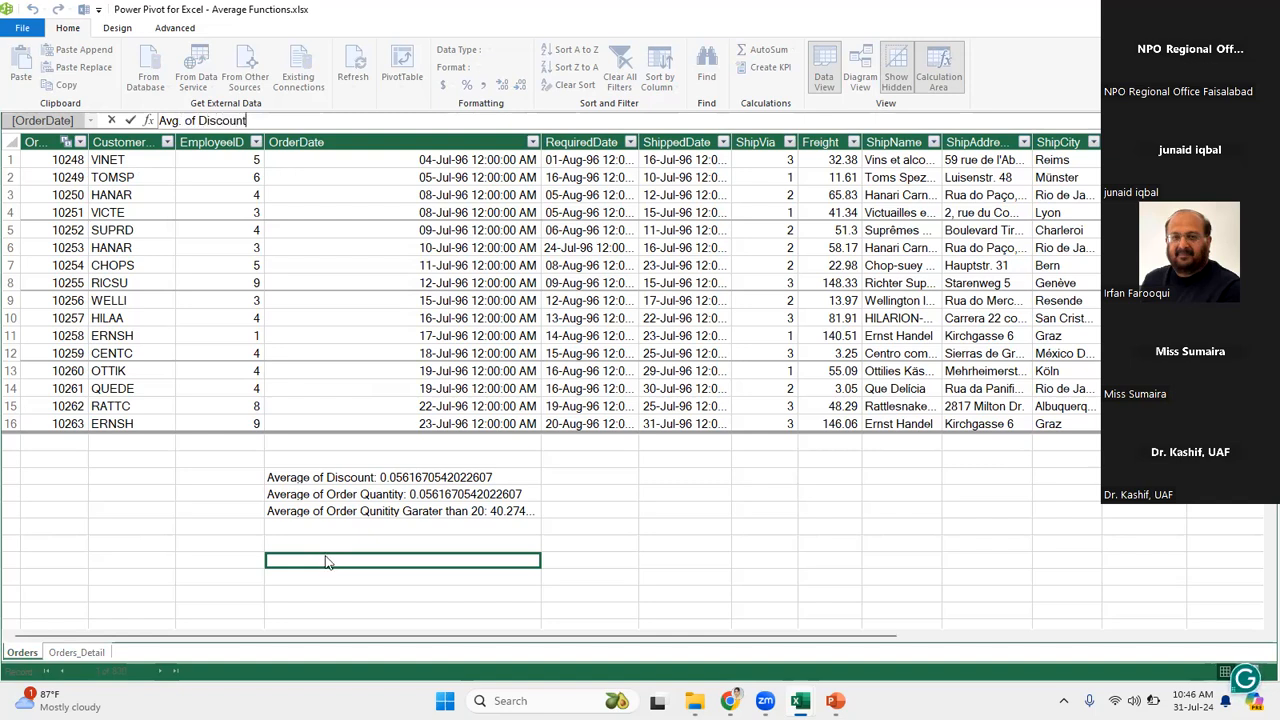
{"action": "type", "text": ":="}
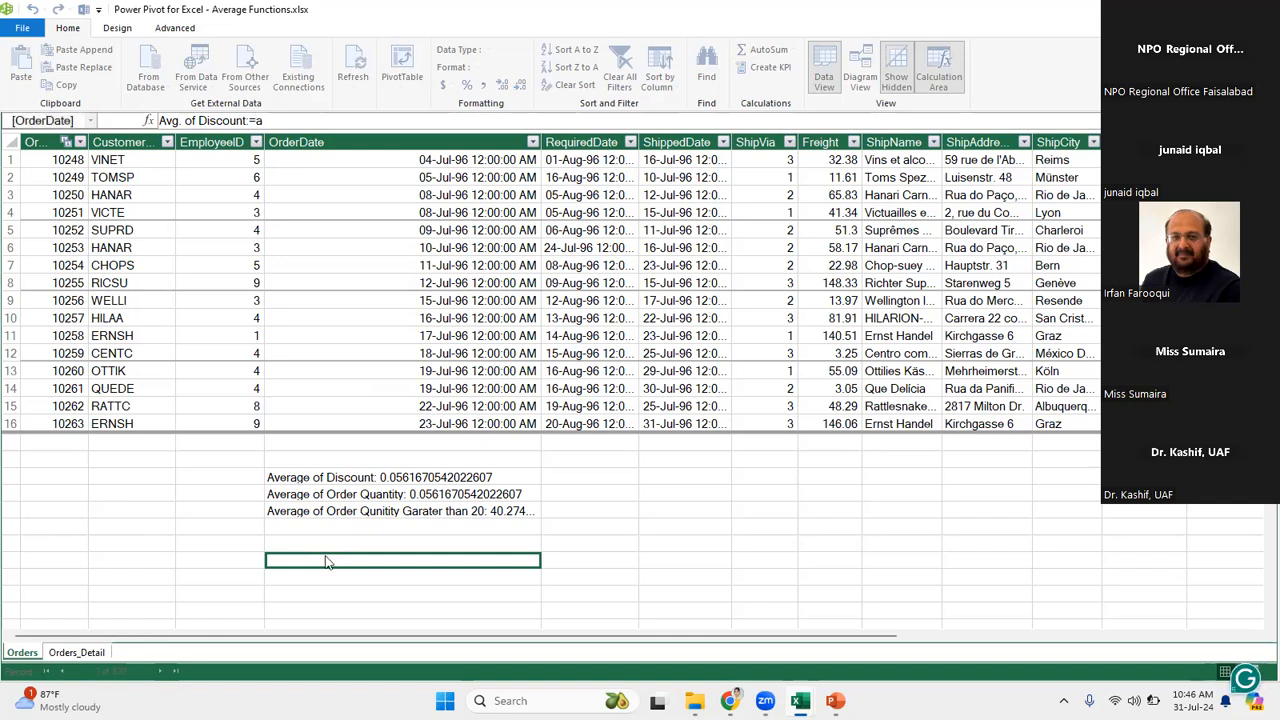
{"action": "type", "text": "av"}
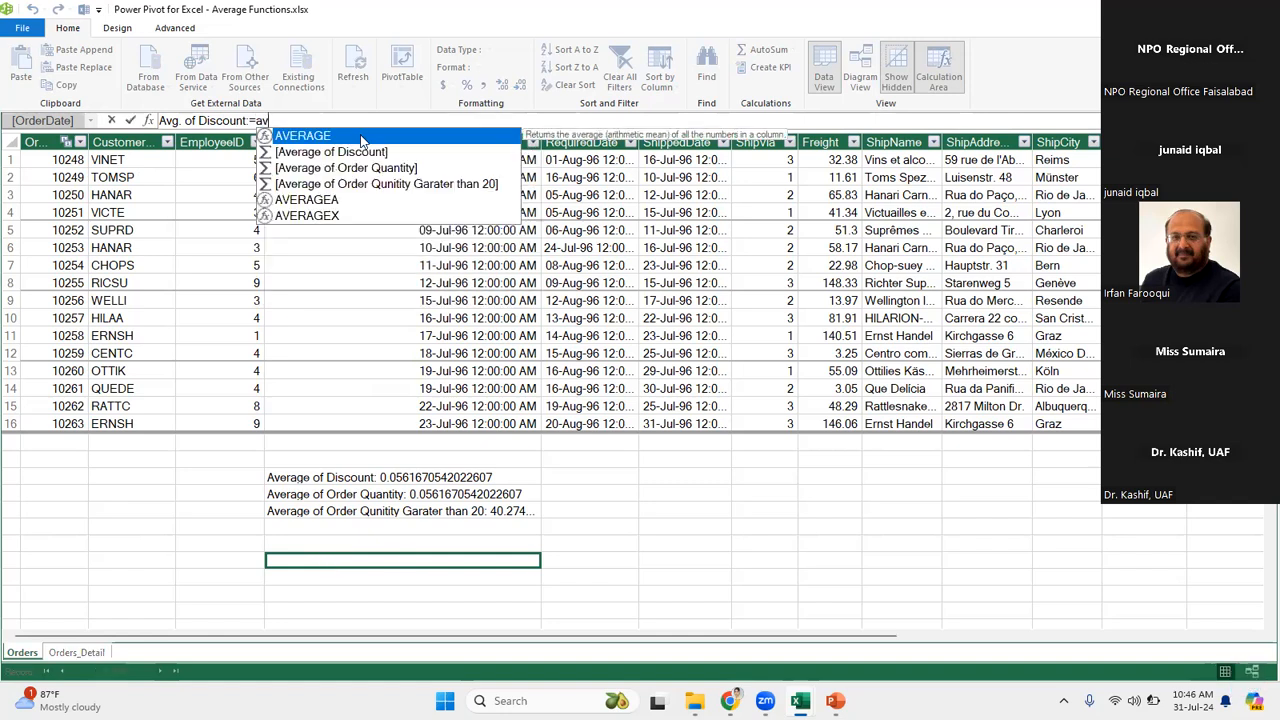
{"action": "double_click", "coordinate": [360, 143]}
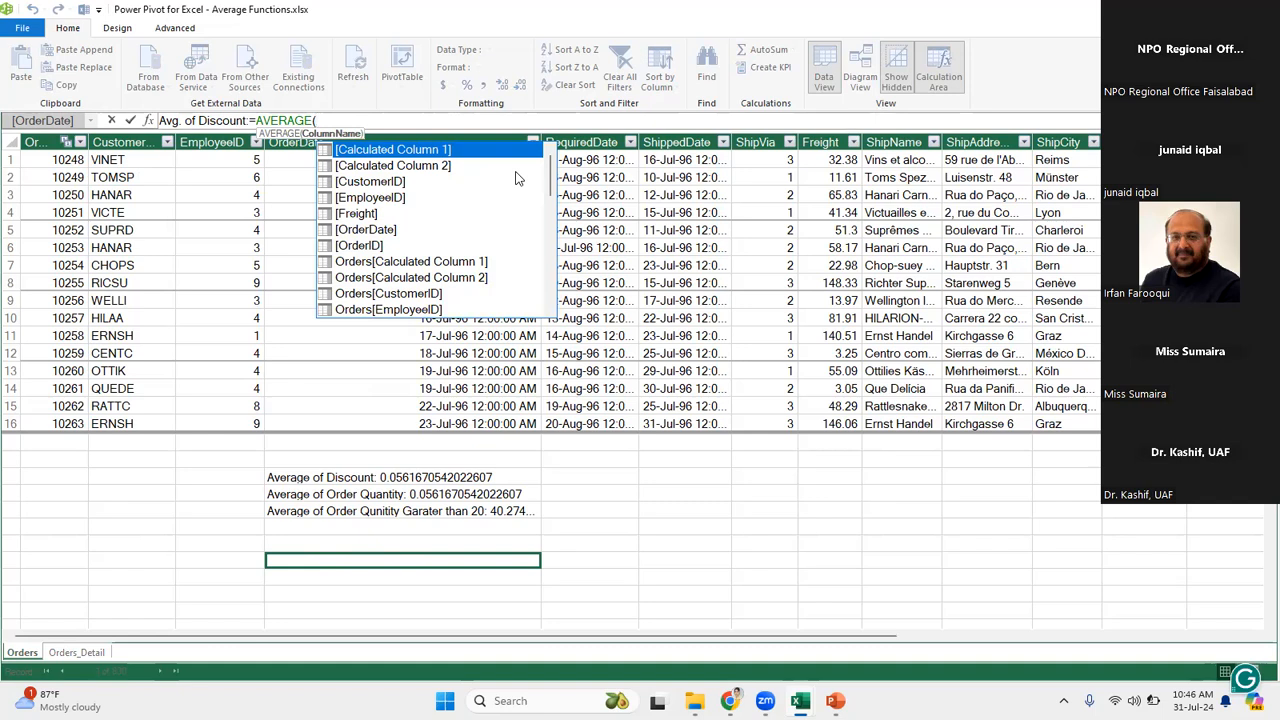
{"action": "type", "text": "di"}
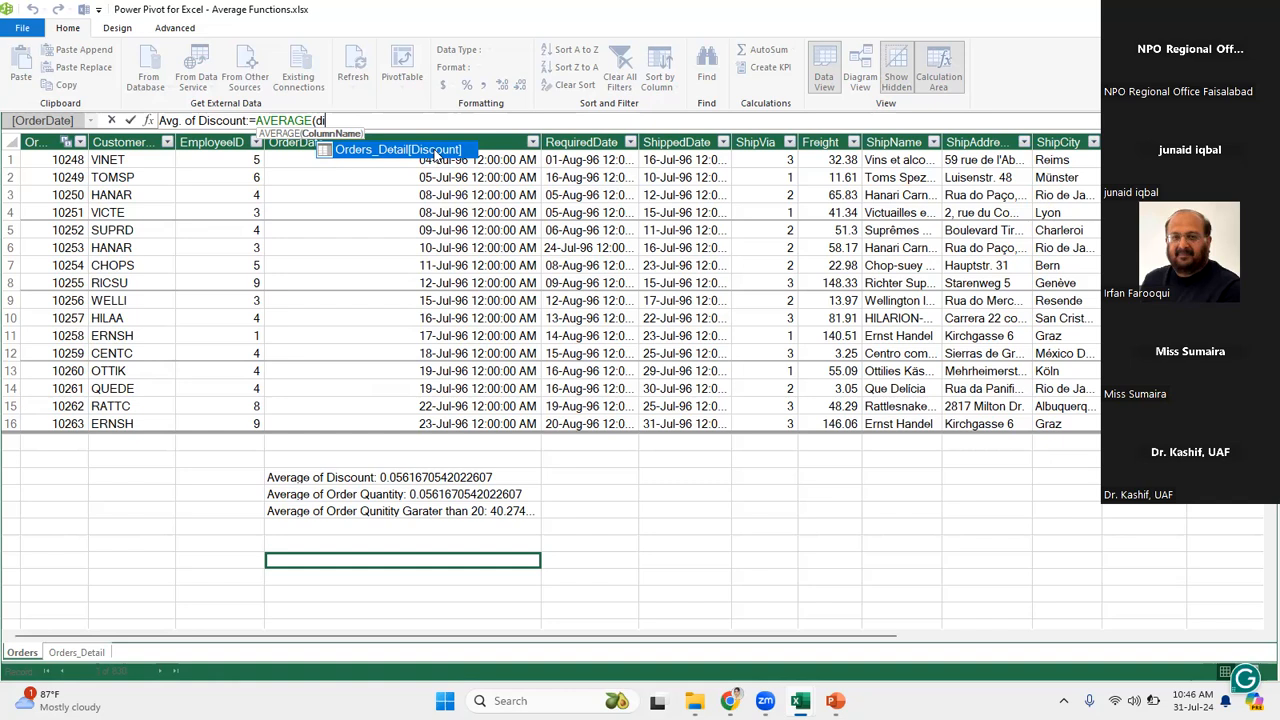
{"action": "double_click", "coordinate": [436, 153]}
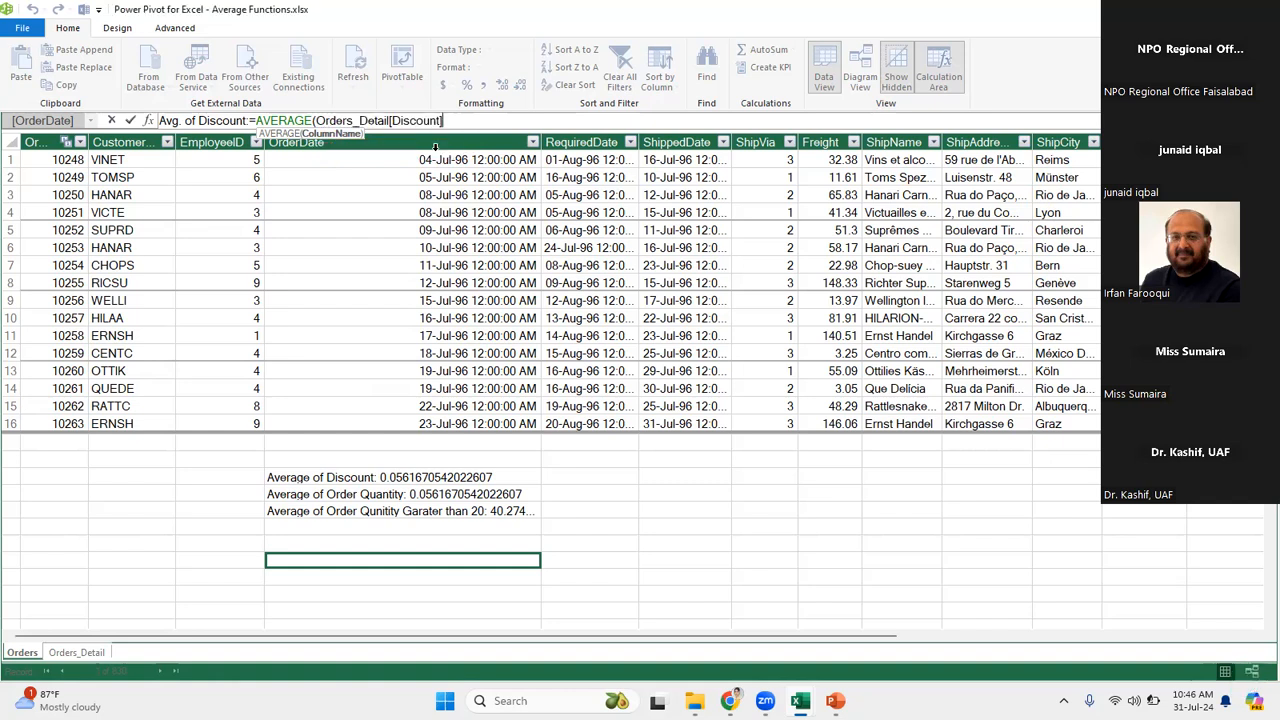
{"action": "type", "text": "))"}
{"action": "key", "text": "Return"}
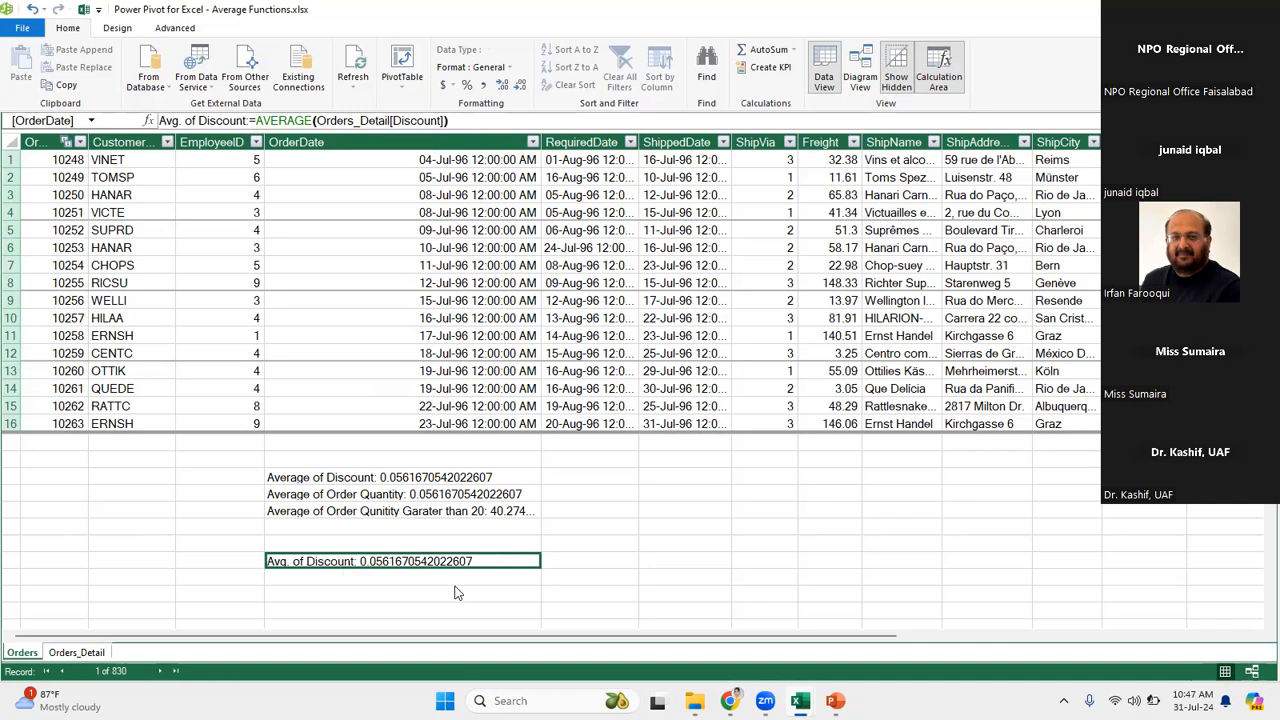
{"action": "left_click", "coordinate": [462, 581]}
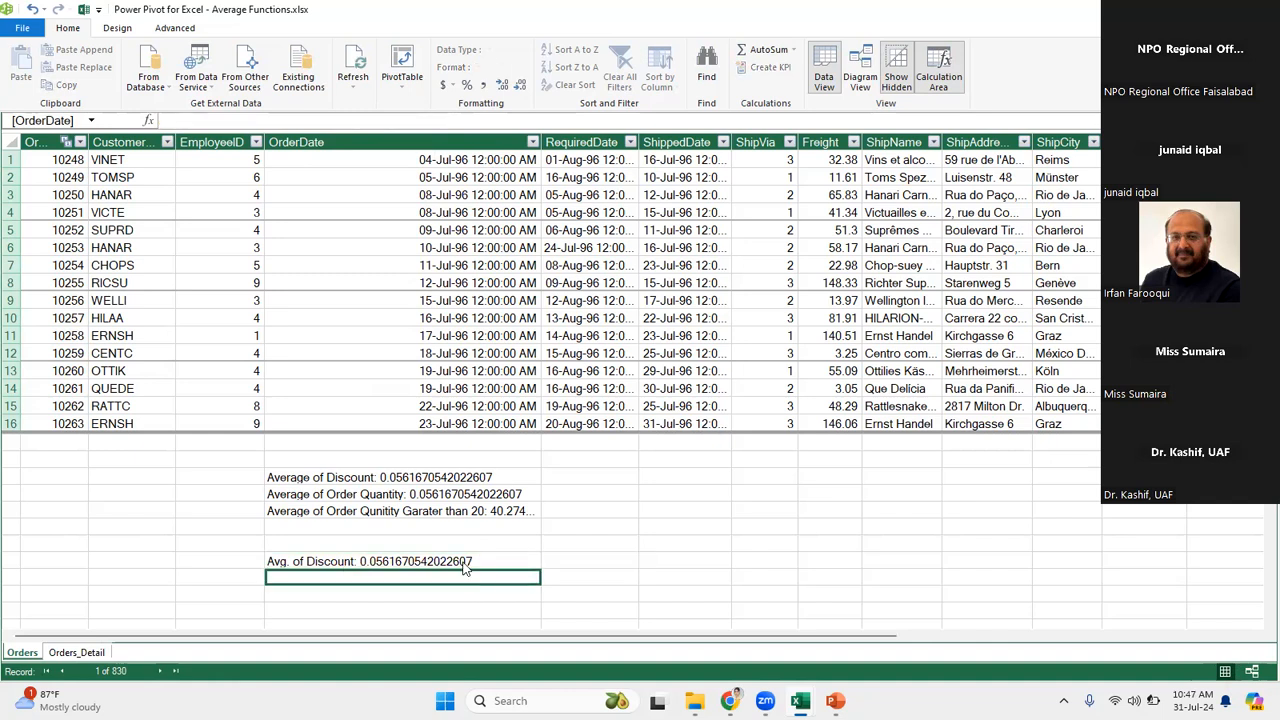
{"action": "left_click", "coordinate": [464, 564]}
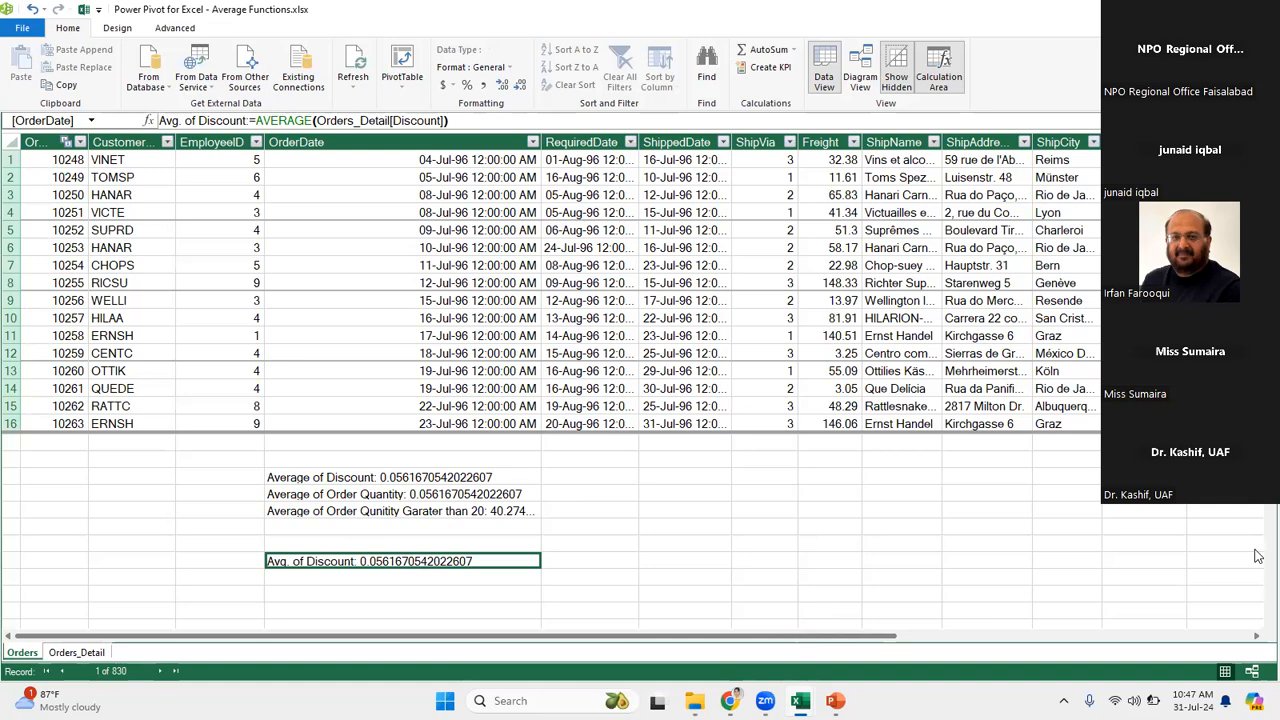
Insert a PivotTable from the Power Pivot data model on a new worksheet.
{"action": "scroll", "coordinate": [1258, 556], "scroll_direction": "right", "scroll_amount": 3}
{"action": "scroll", "coordinate": [1258, 556], "scroll_direction": "right", "scroll_amount": 3}
{"action": "left_click_drag", "start_coordinate": [921, 599], "coordinate": [394, 84]}
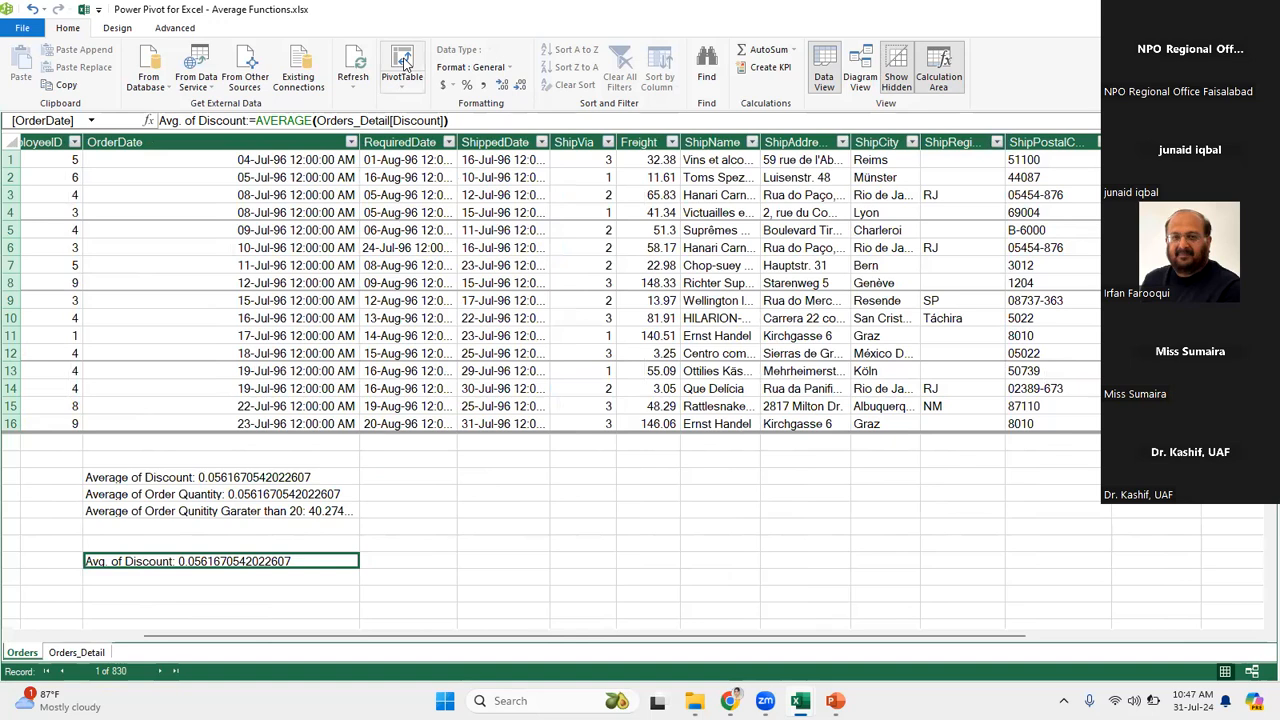
{"action": "left_click", "coordinate": [403, 63]}
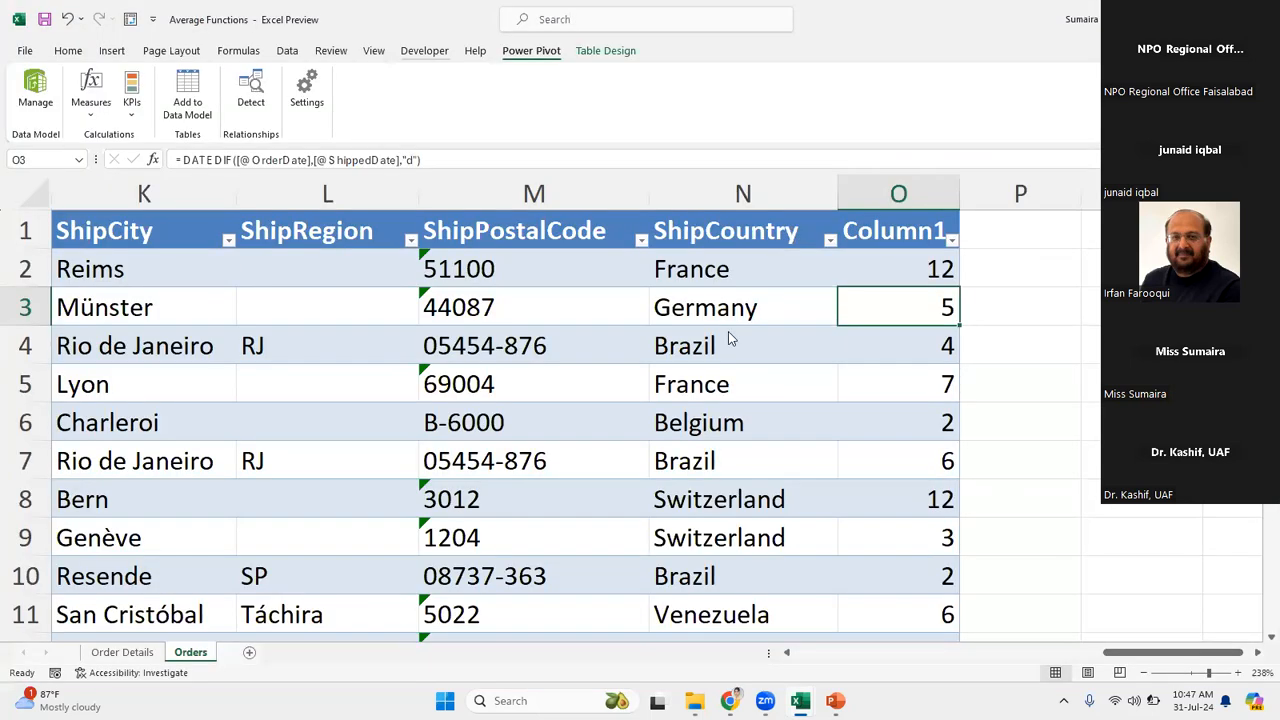
{"action": "left_click", "coordinate": [685, 382]}
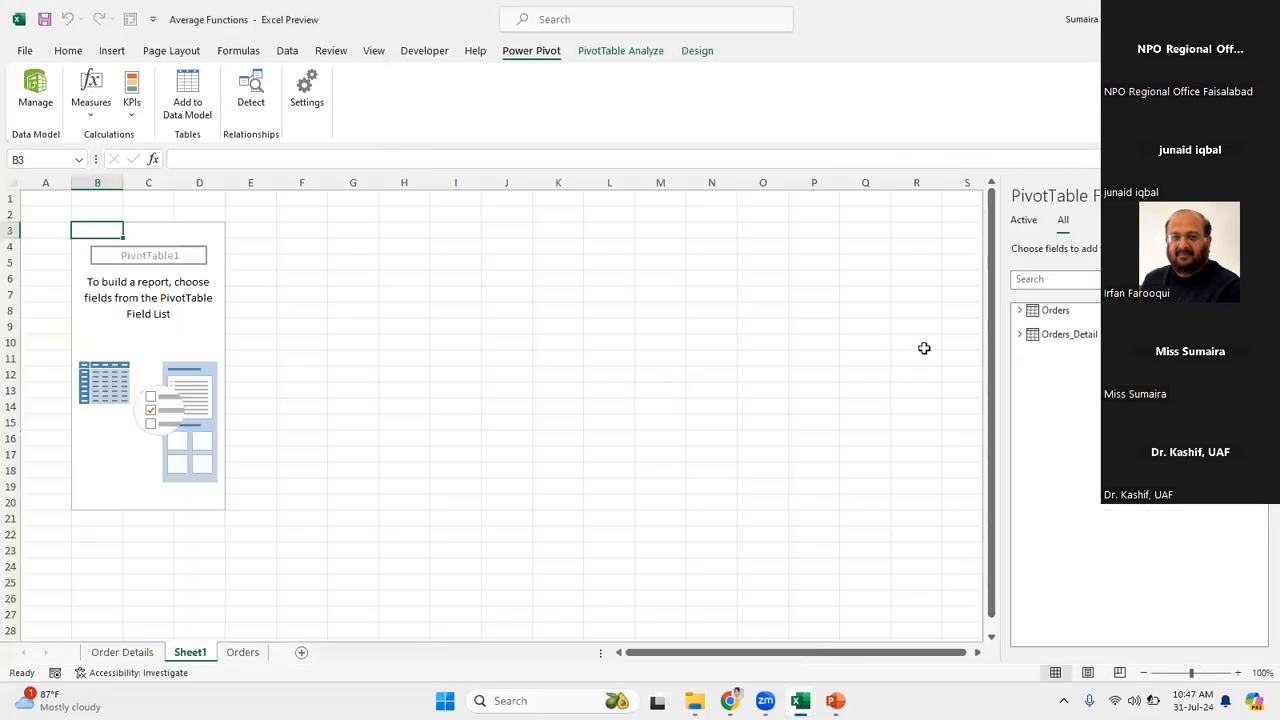
Examine the fields and measures of the Orders and Orders_Detail tables available to the new PivotTable.
{"action": "left_click", "coordinate": [1021, 312]}
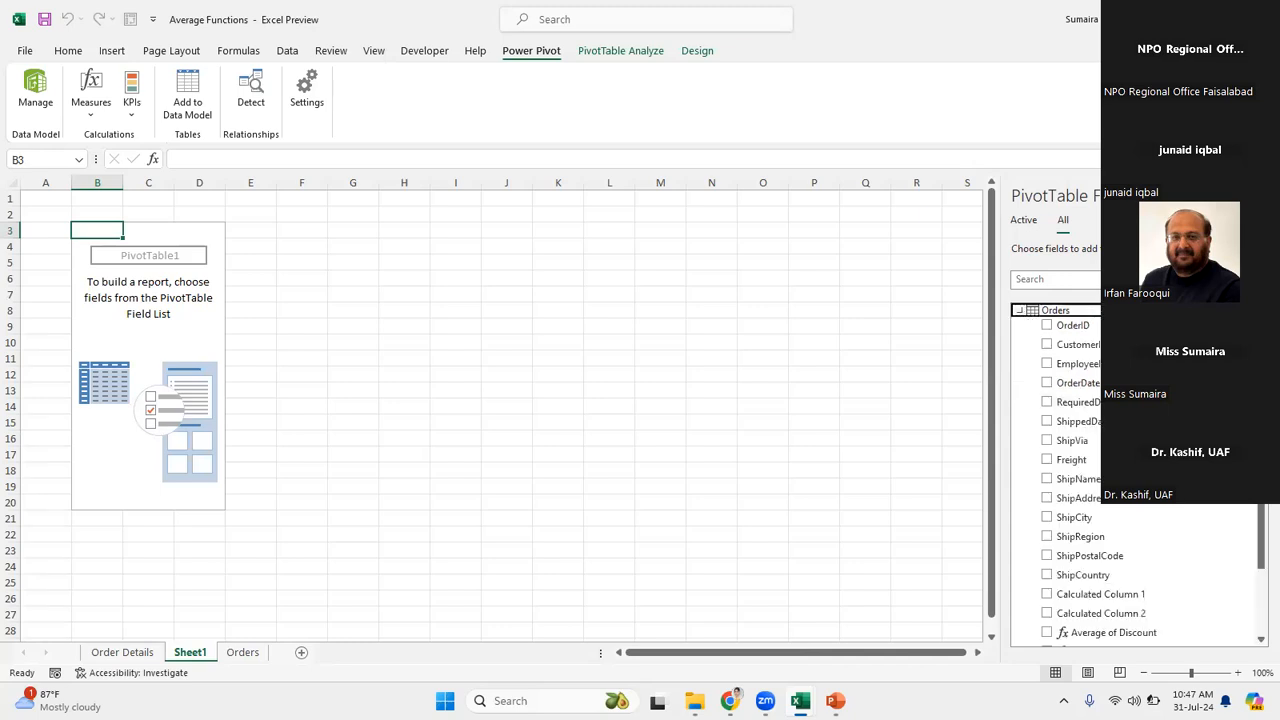
{"action": "scroll", "coordinate": [1150, 500], "scroll_direction": "down", "scroll_amount": 2}
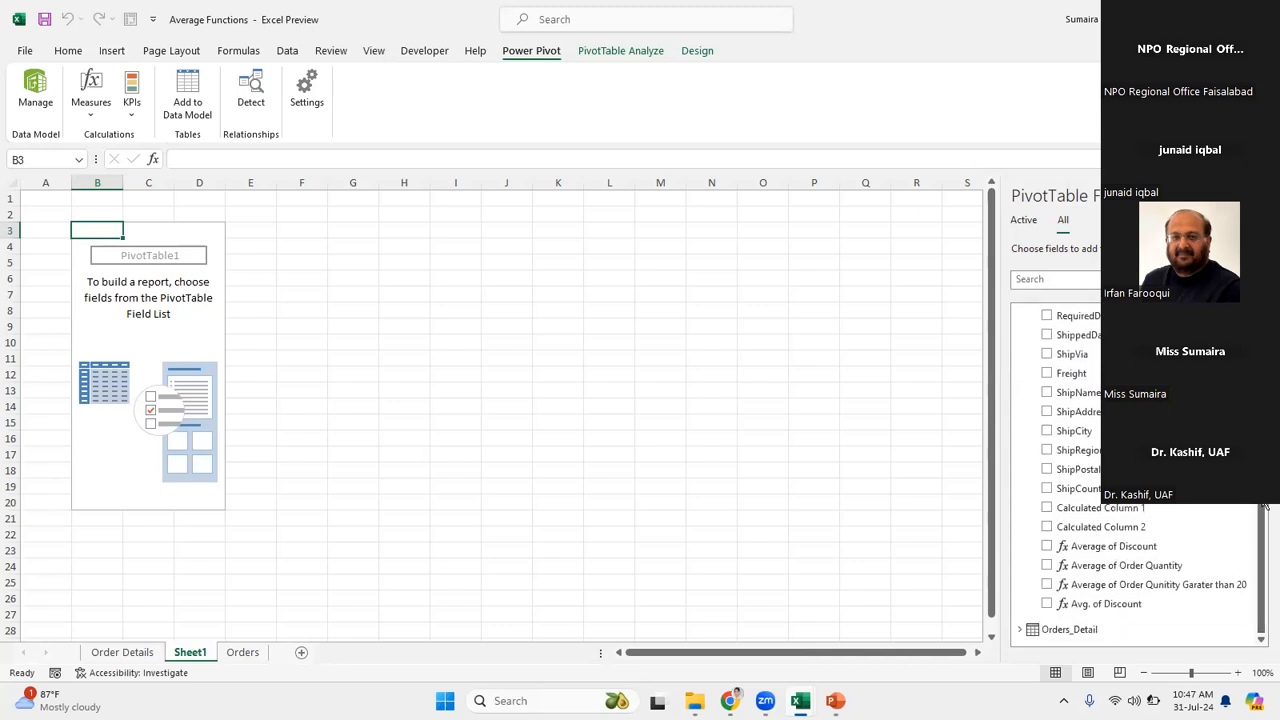
{"action": "scroll", "coordinate": [1072, 566], "scroll_direction": "down", "scroll_amount": 1}
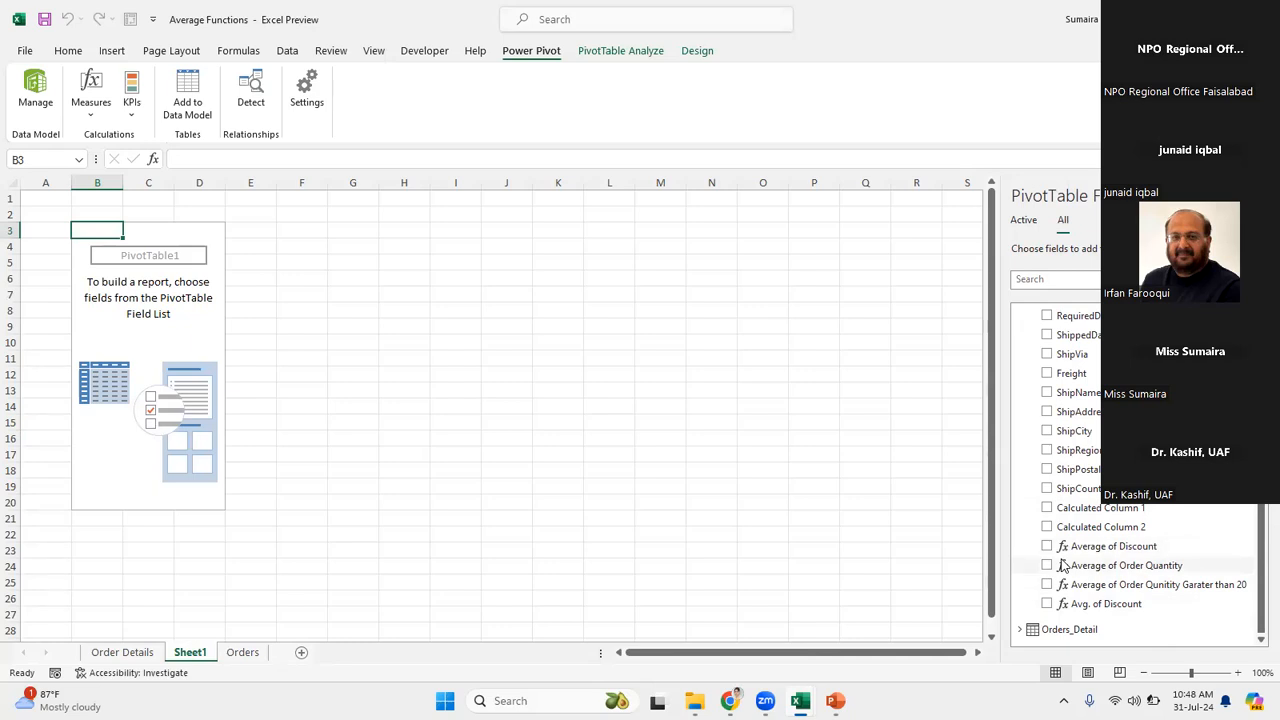
{"action": "left_click", "coordinate": [1019, 630]}
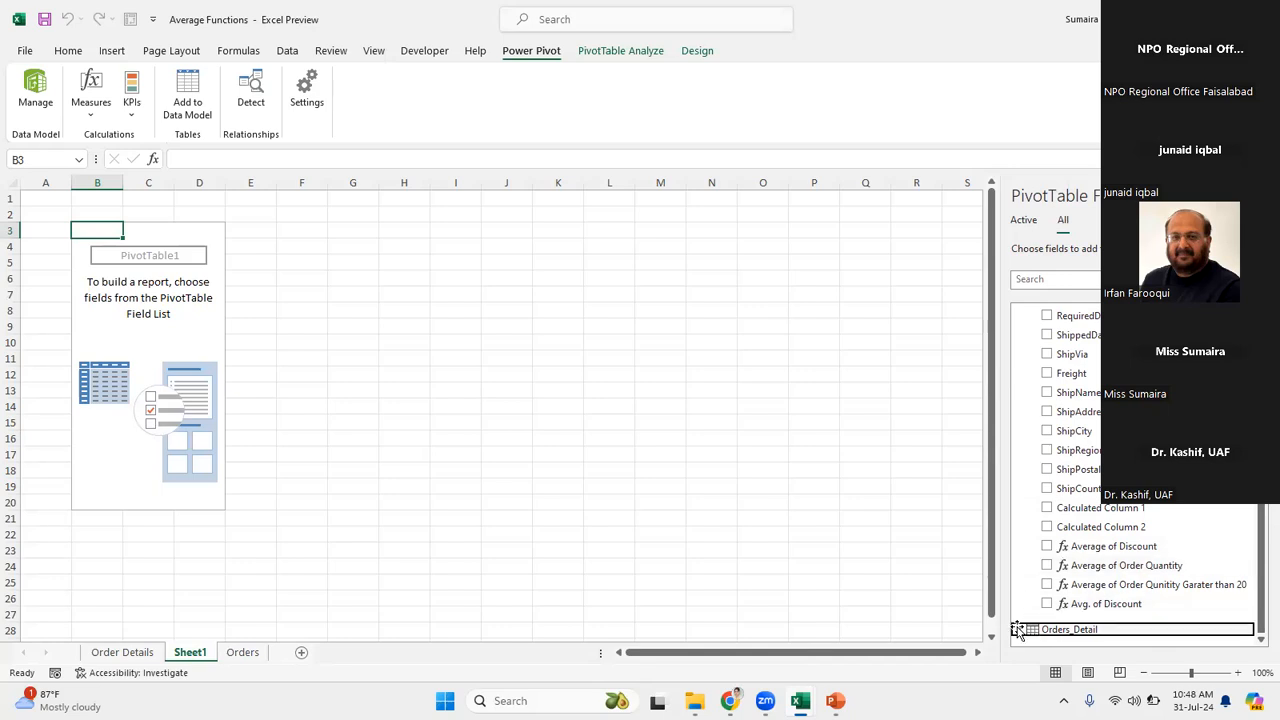
{"action": "left_click_drag", "start_coordinate": [1259, 537], "coordinate": [1259, 553]}
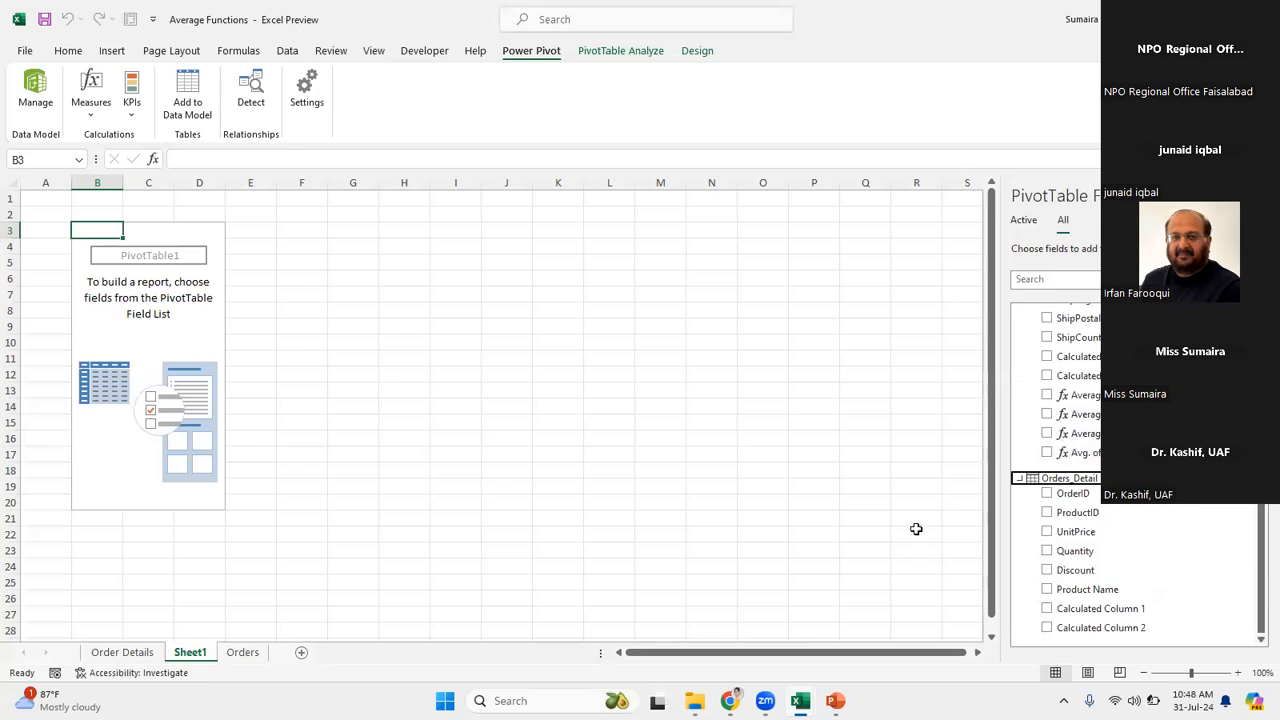
{"action": "left_click", "coordinate": [916, 529]}
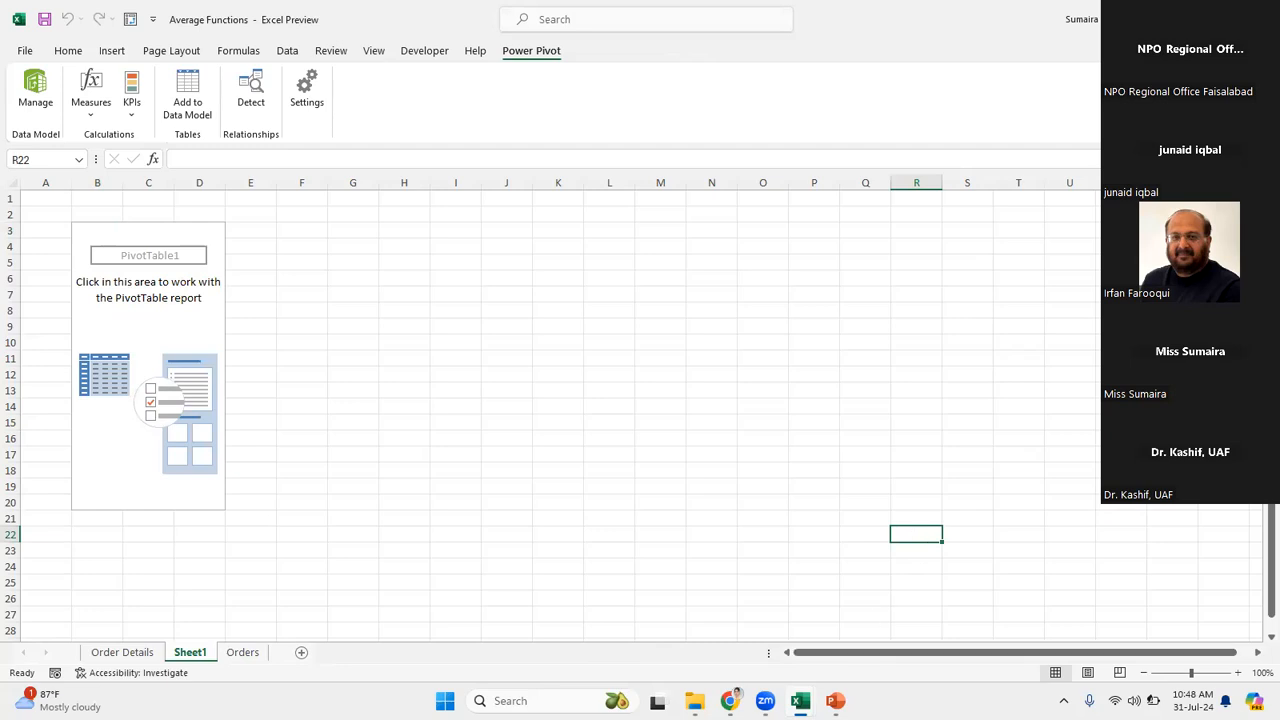
Switch back to the Power Pivot window and compare the formulas of the average measures beneath the OrderDate column, ending on Avg. of Discount.
{"action": "mouse_move", "coordinate": [800, 700]}
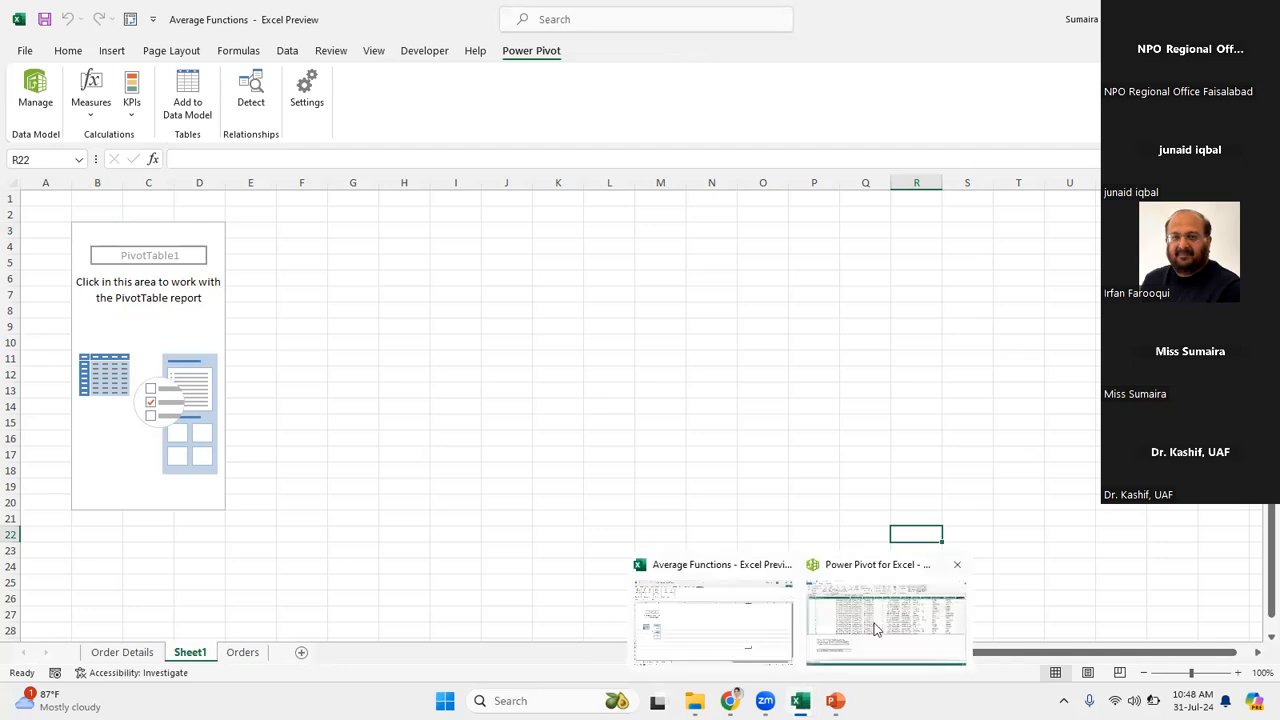
{"action": "left_click", "coordinate": [818, 562]}
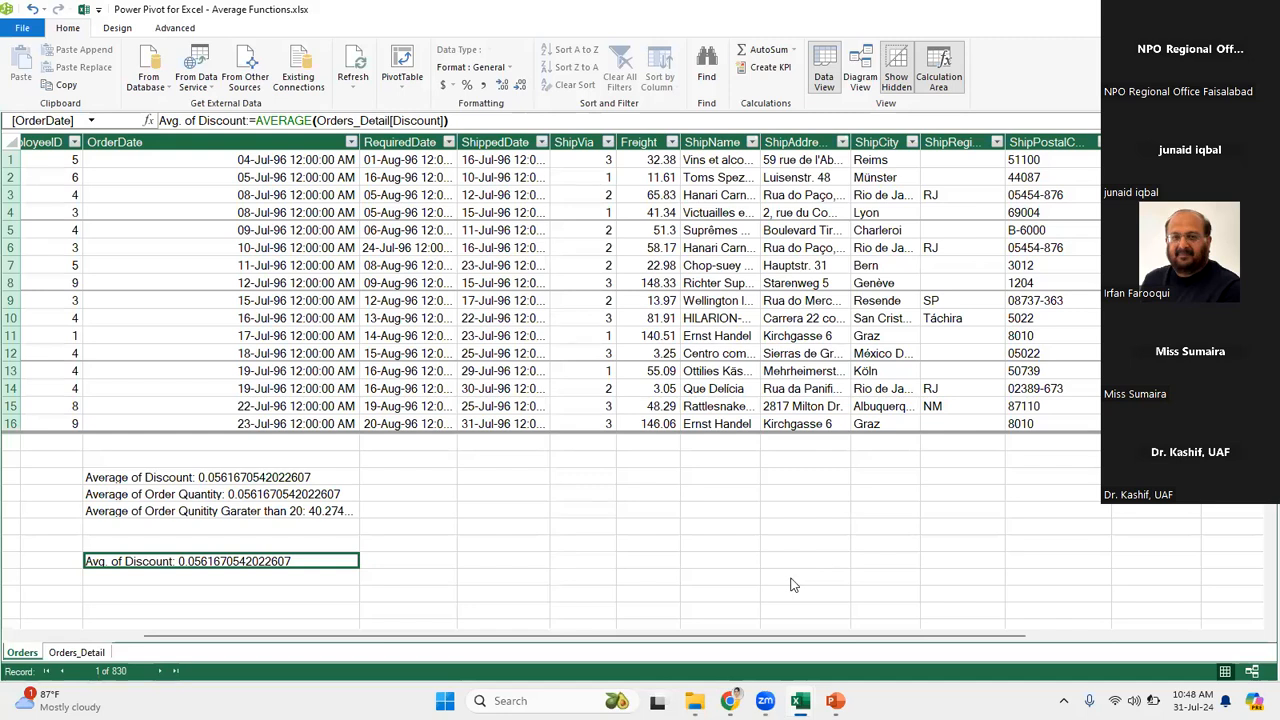
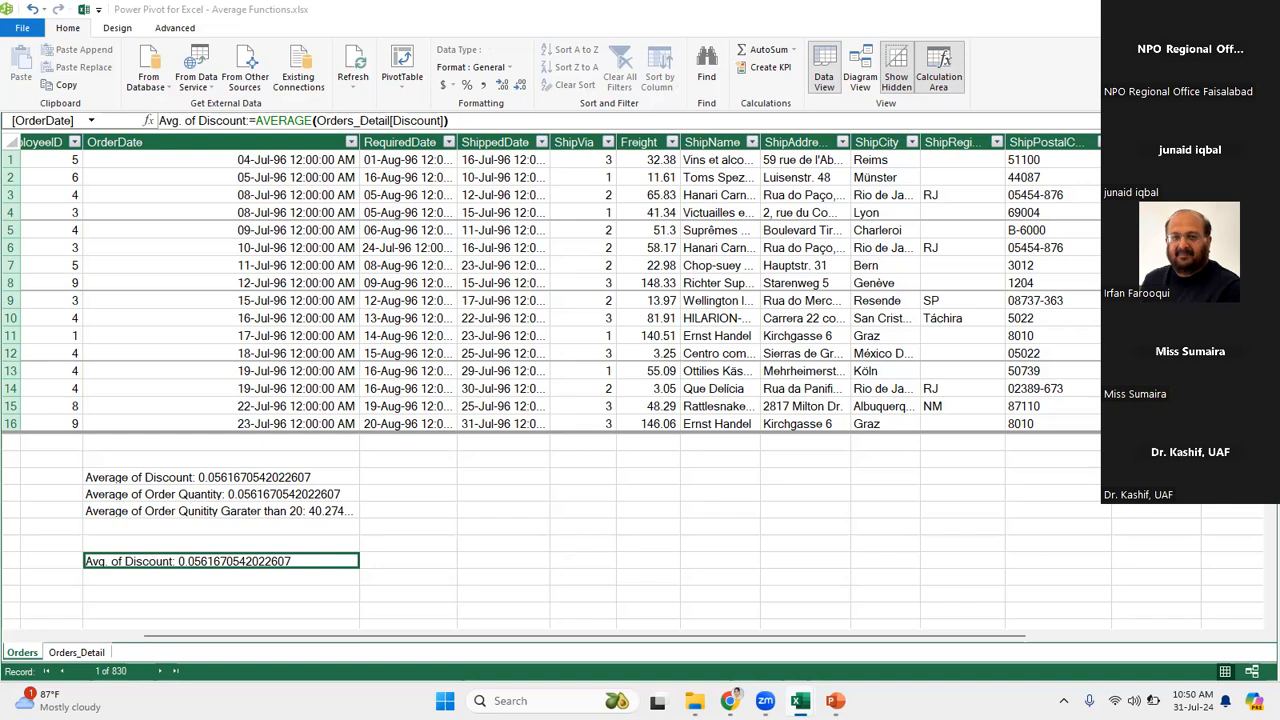
{"action": "left_click", "coordinate": [333, 497]}
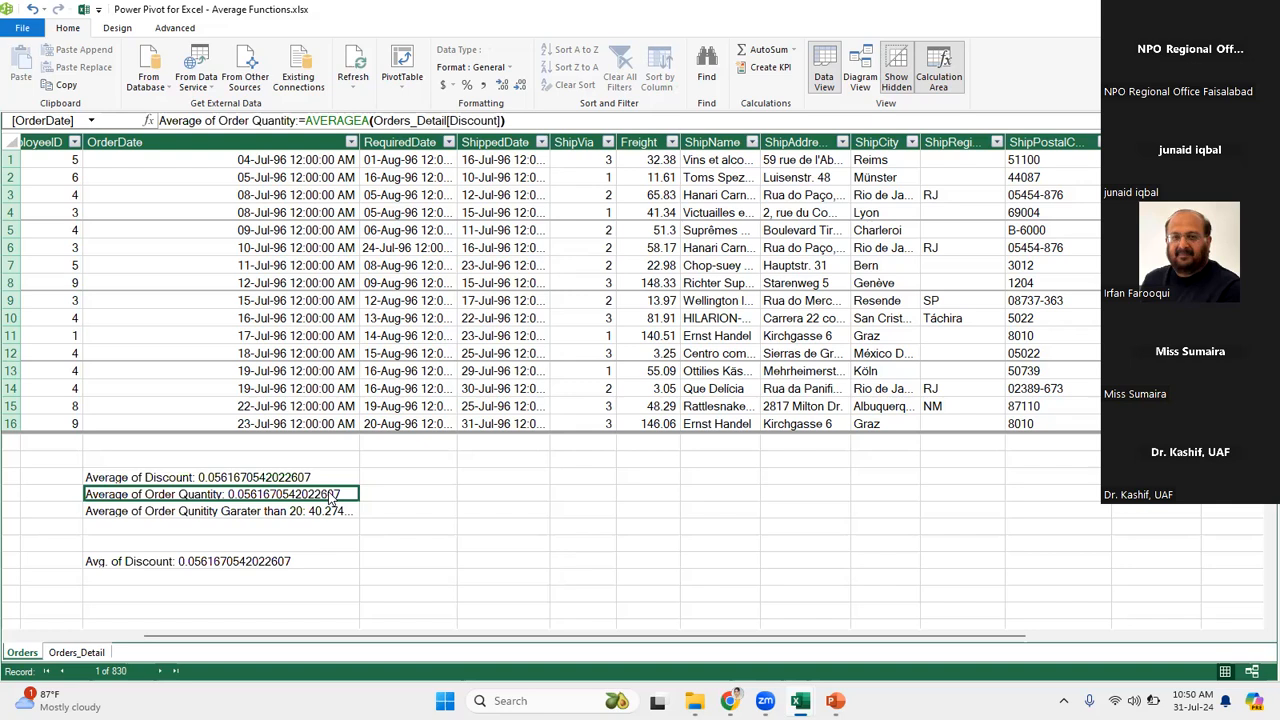
{"action": "left_click", "coordinate": [331, 479]}
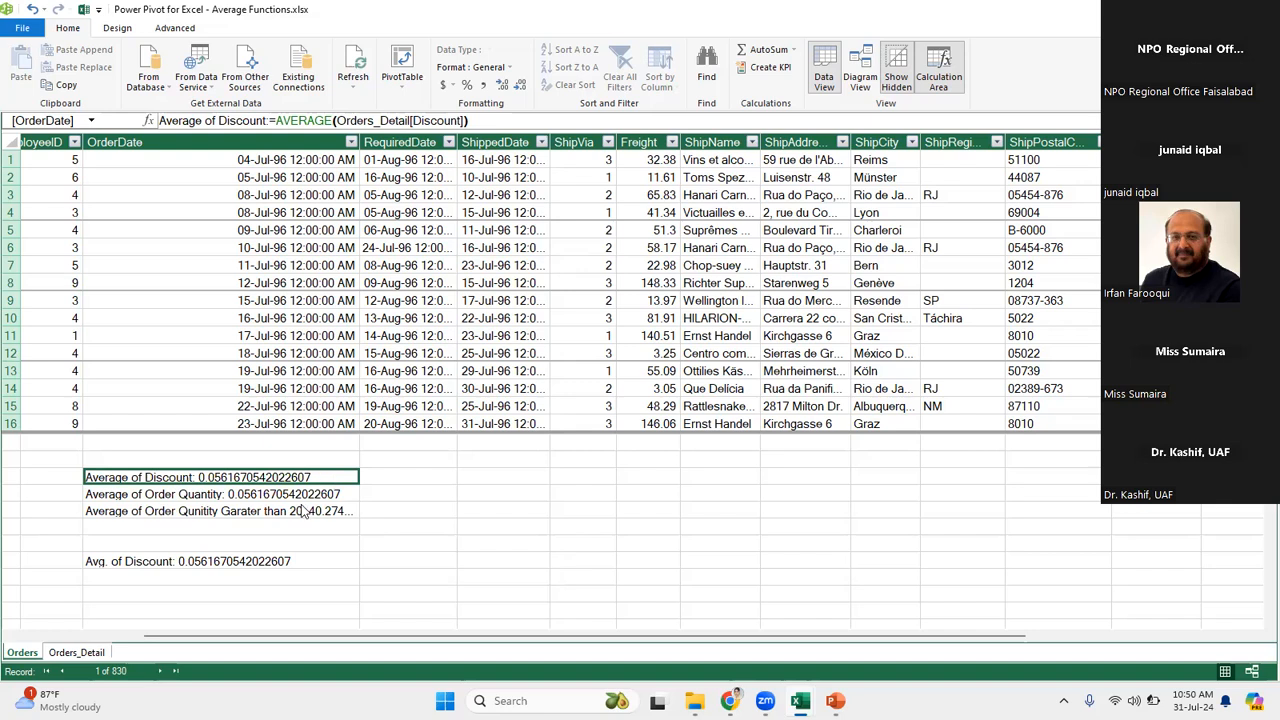
{"action": "left_click", "coordinate": [308, 510]}
{"action": "left_click", "coordinate": [316, 496]}
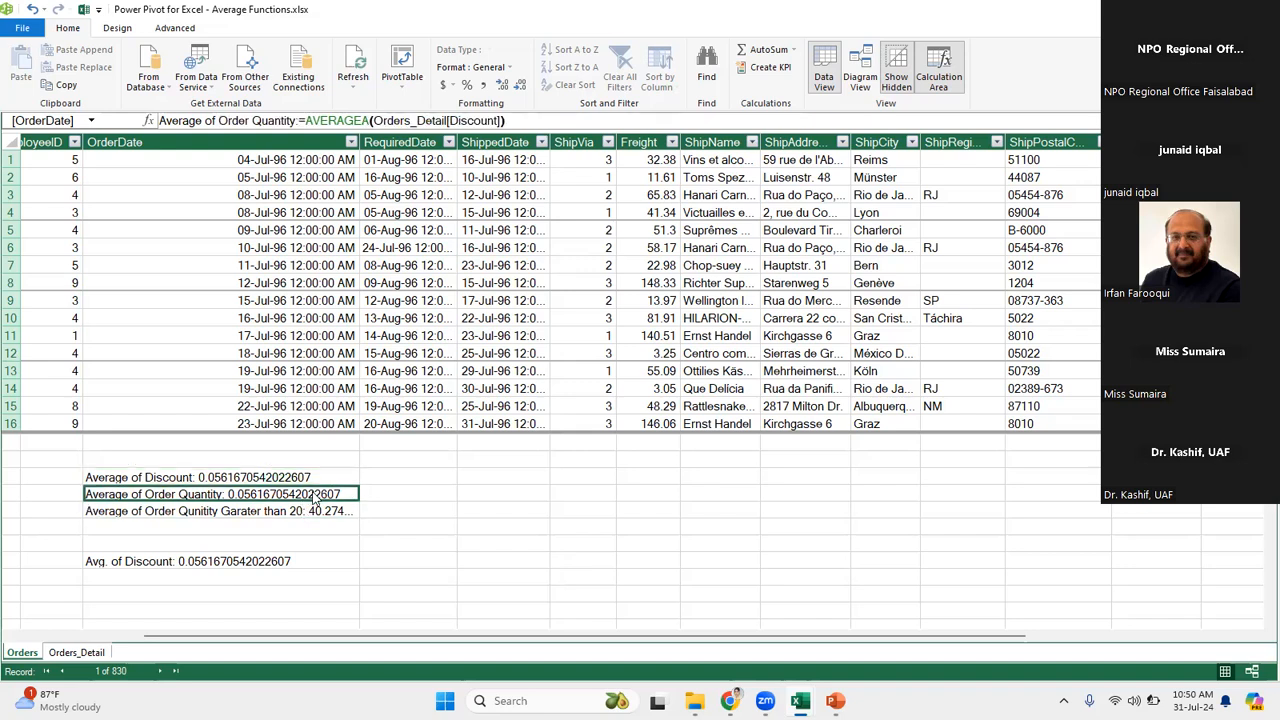
{"action": "left_click", "coordinate": [265, 564]}
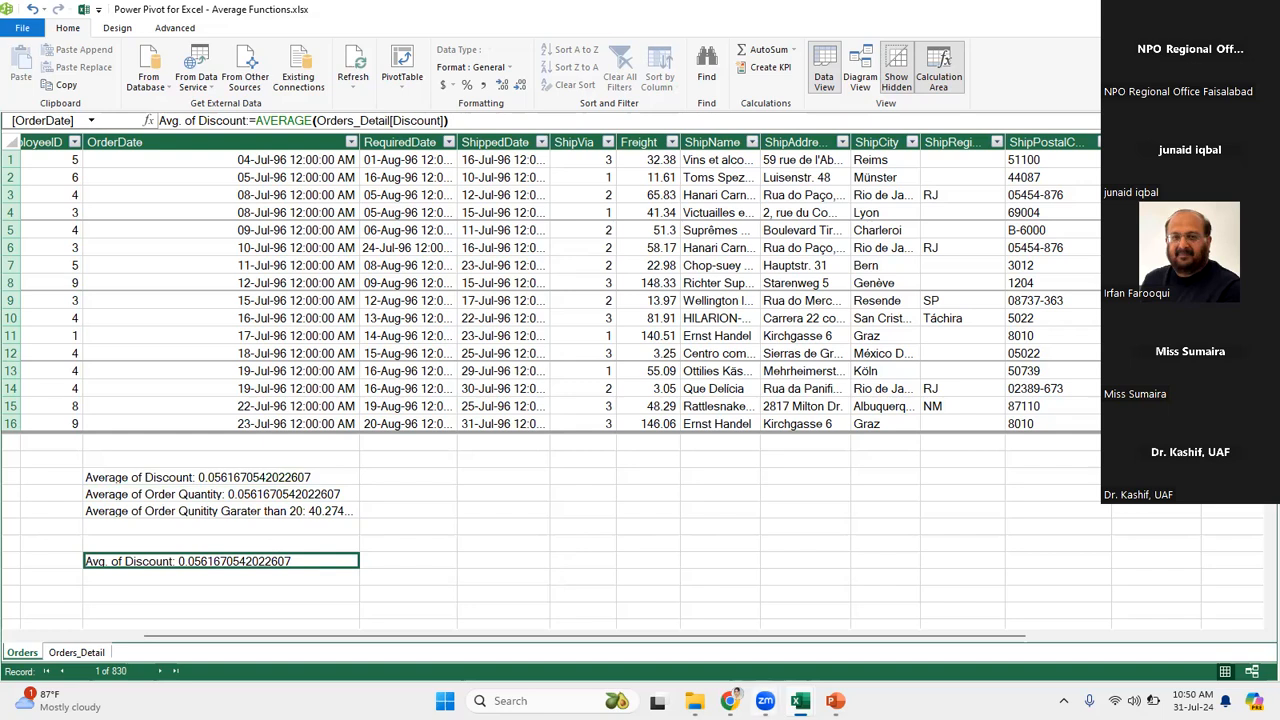
Close the RAV Endpoint Protection window covering the data model.
{"action": "mouse_move", "coordinate": [729, 700]}
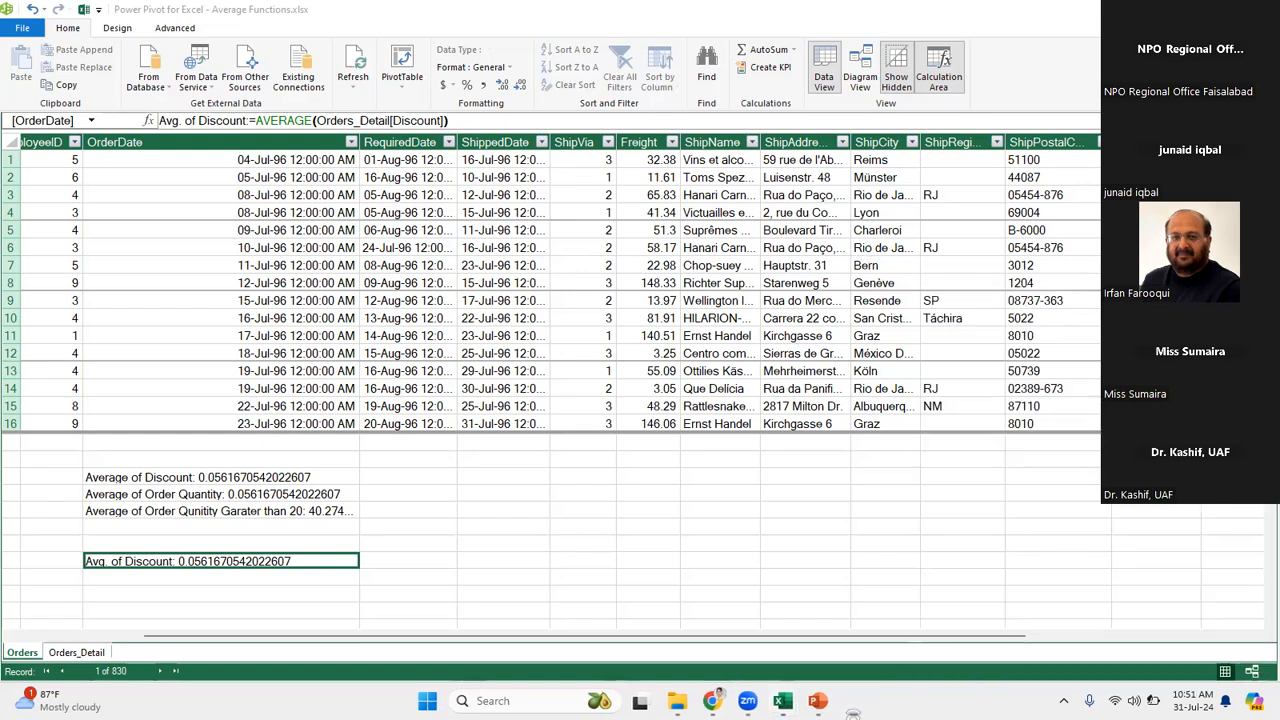
{"action": "left_click", "coordinate": [1032, 116]}
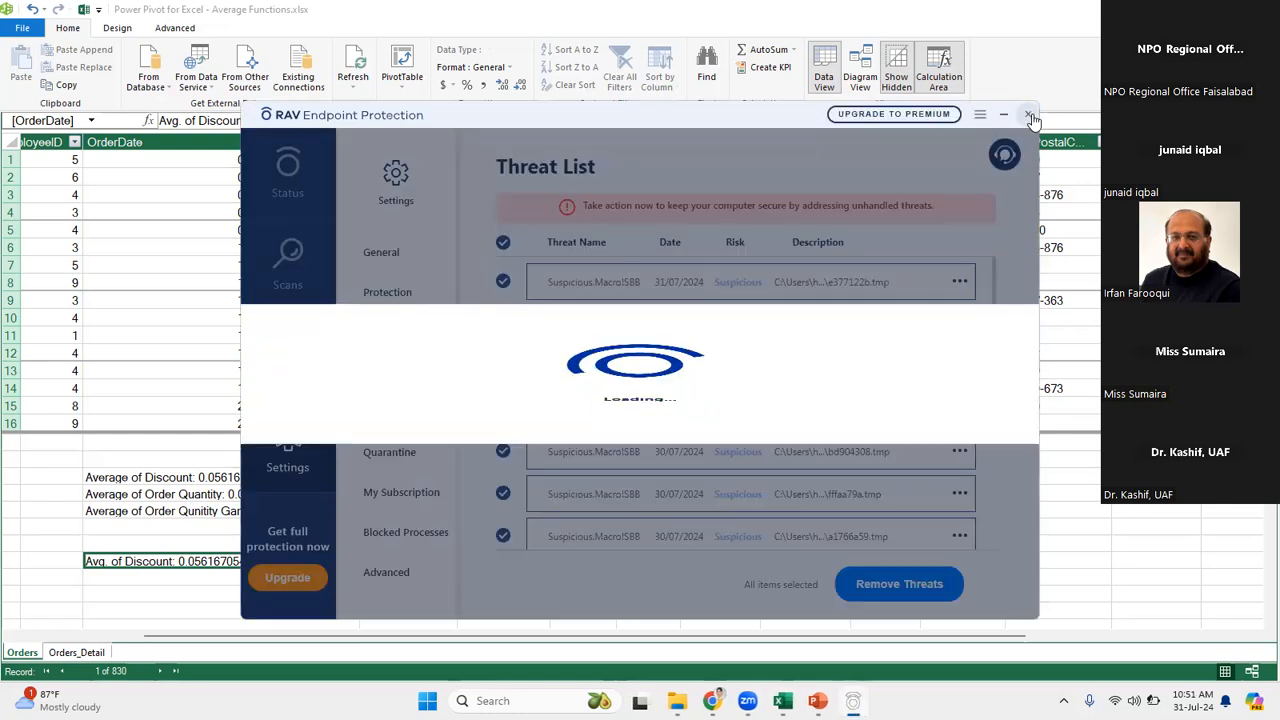
{"action": "left_click", "coordinate": [1033, 117]}
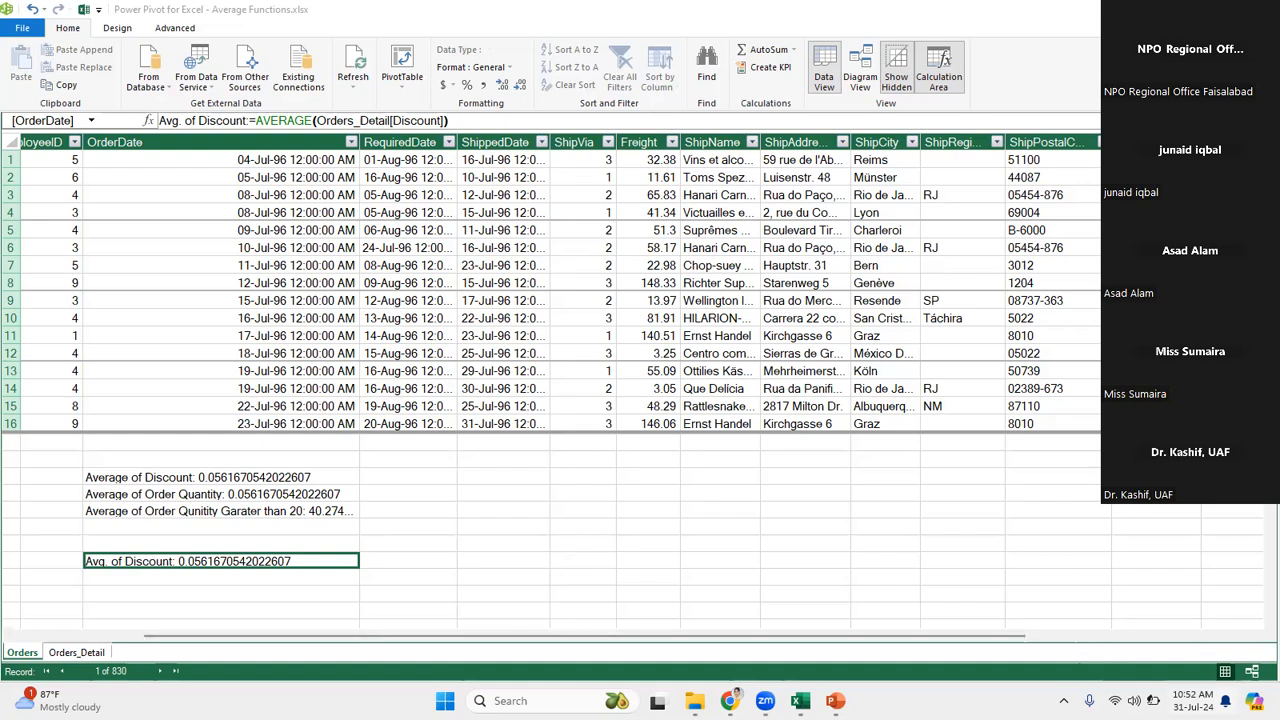
{"action": "key", "text": "super+n"}
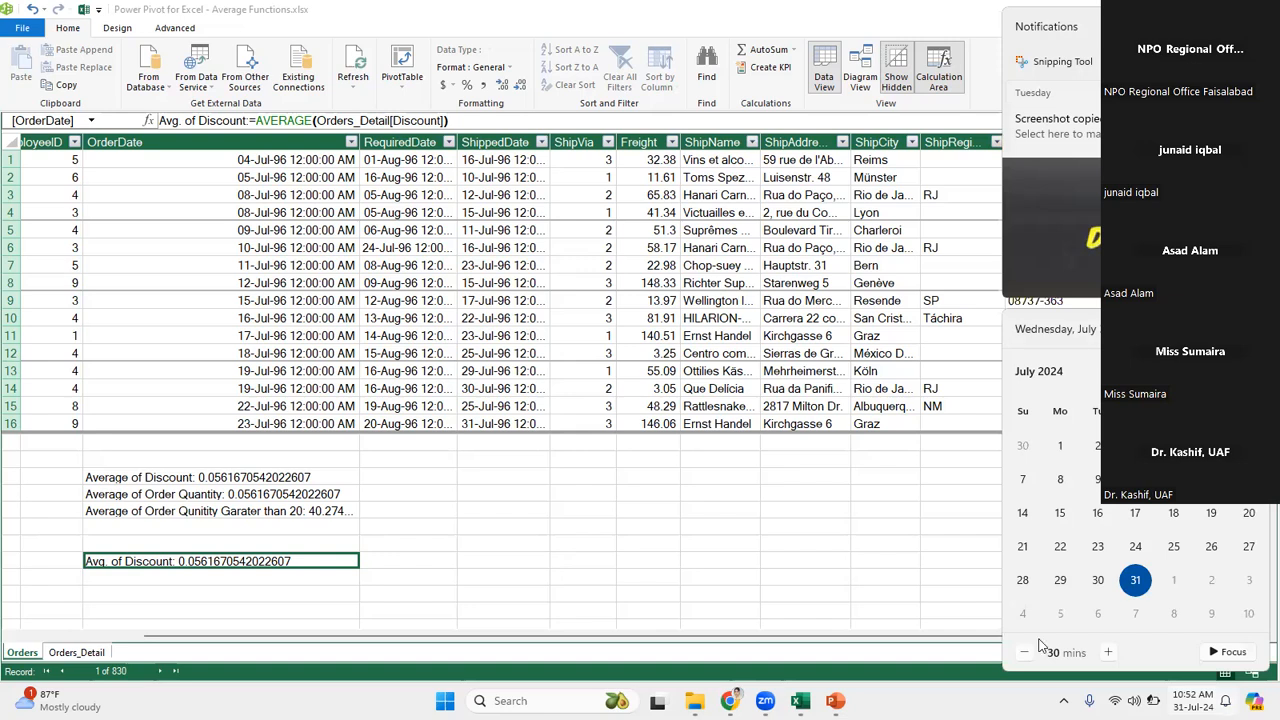
{"action": "left_click", "coordinate": [948, 512]}
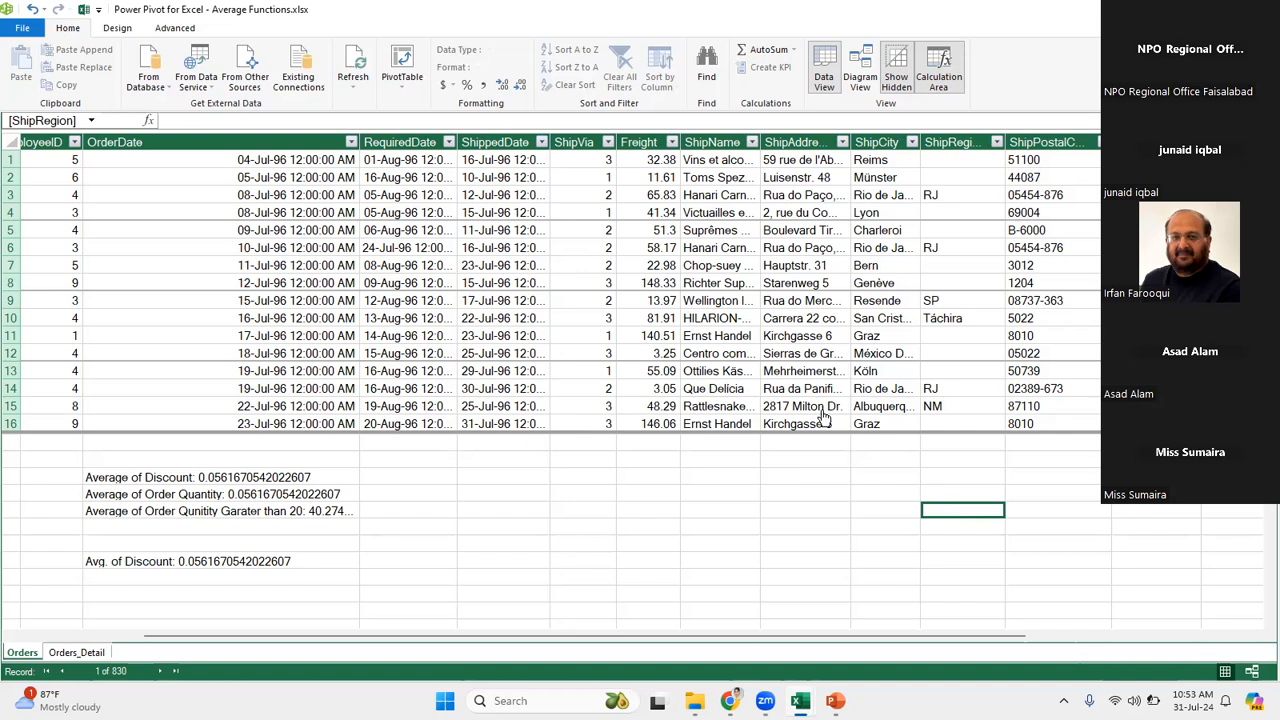
{"action": "left_click", "coordinate": [712, 340]}
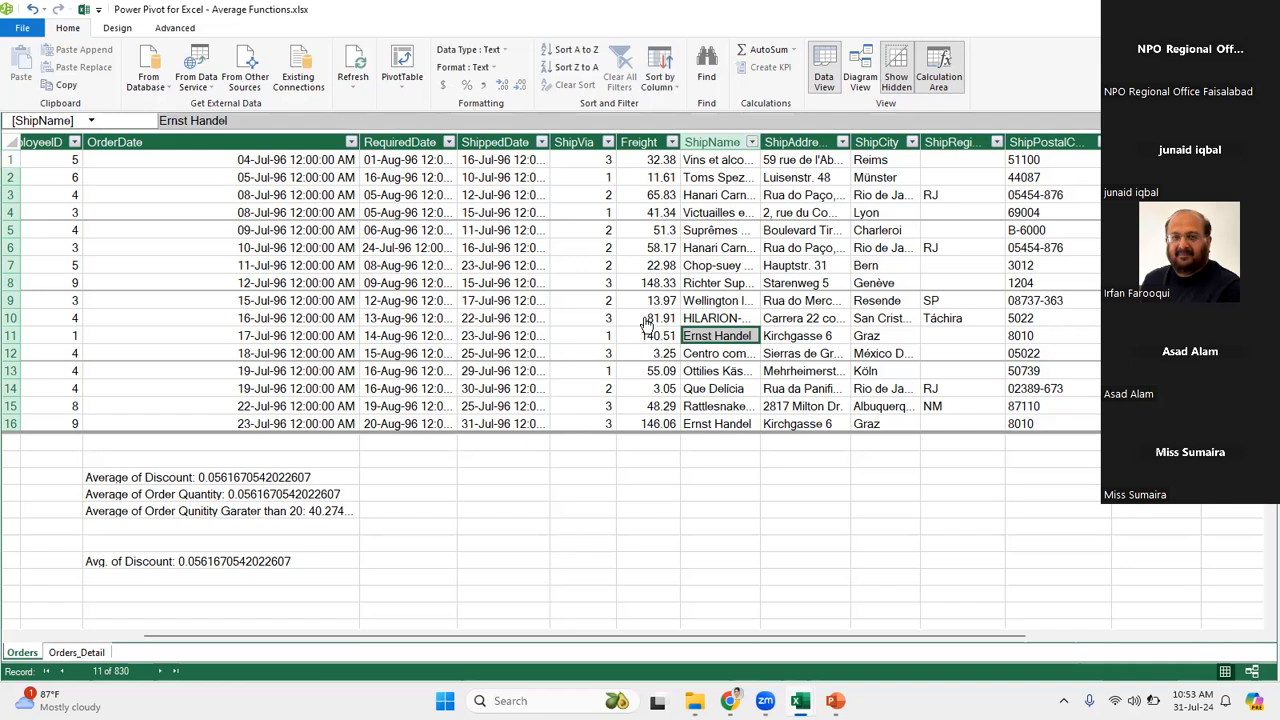
{"action": "left_click", "coordinate": [648, 318]}
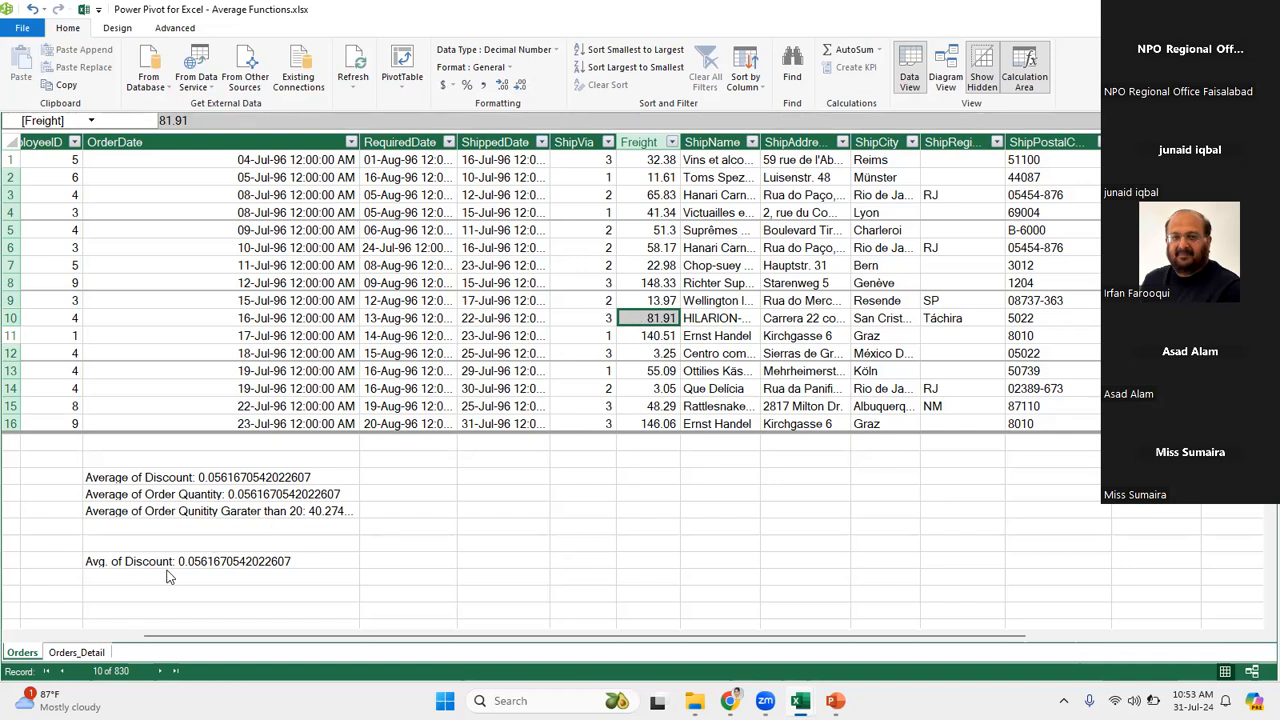
{"action": "left_click", "coordinate": [516, 464]}
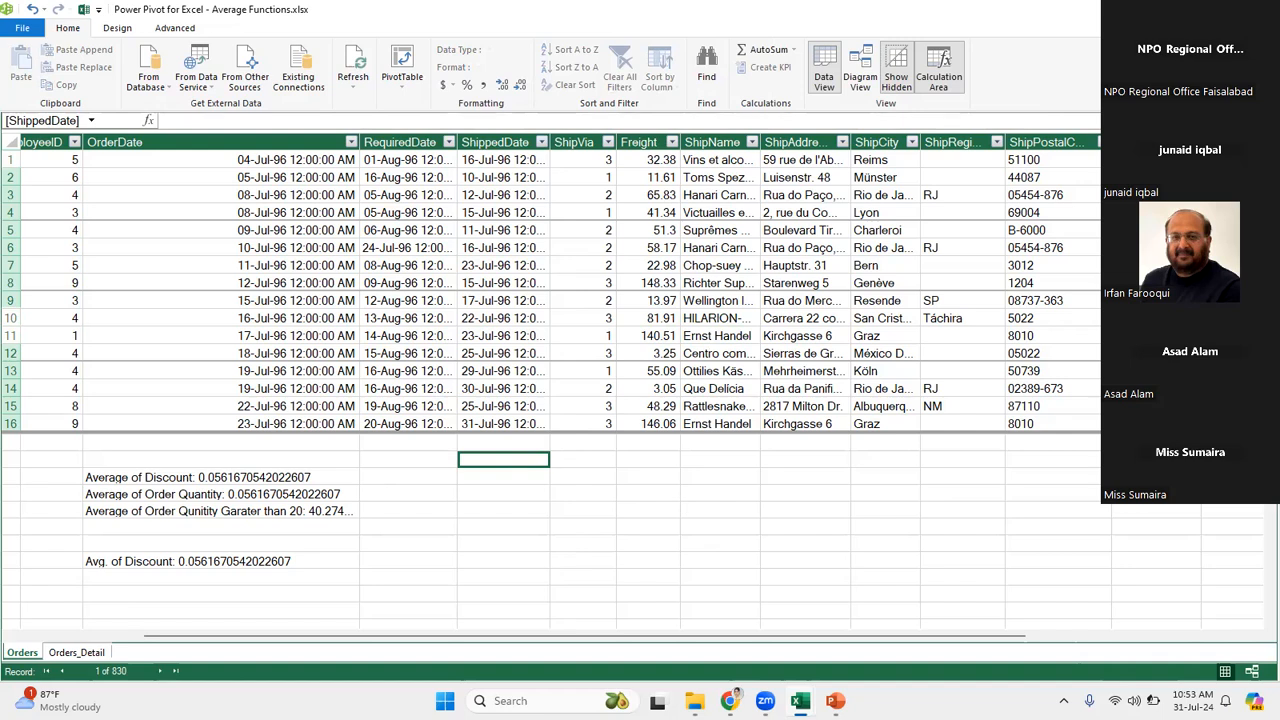
Leave the Power Pivot window and delete the worksheet containing the empty PivotTable.
{"action": "left_click", "coordinate": [1260, 9]}
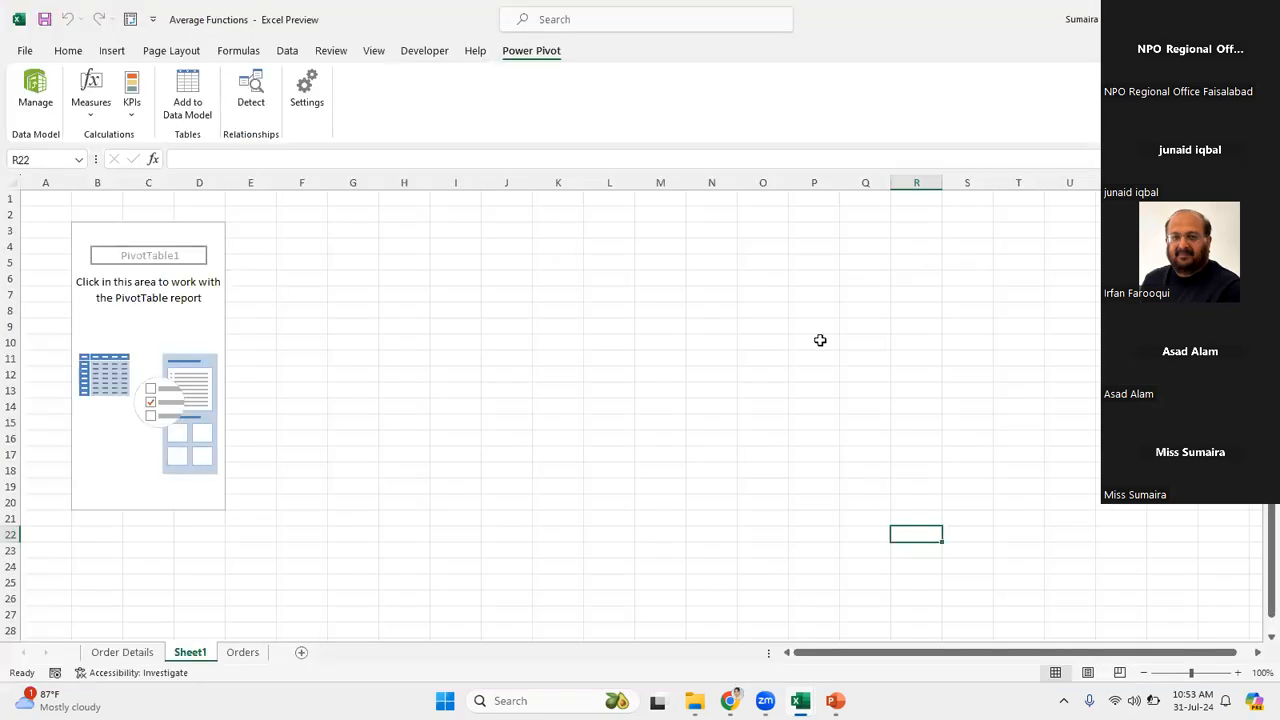
{"action": "left_click", "coordinate": [814, 342]}
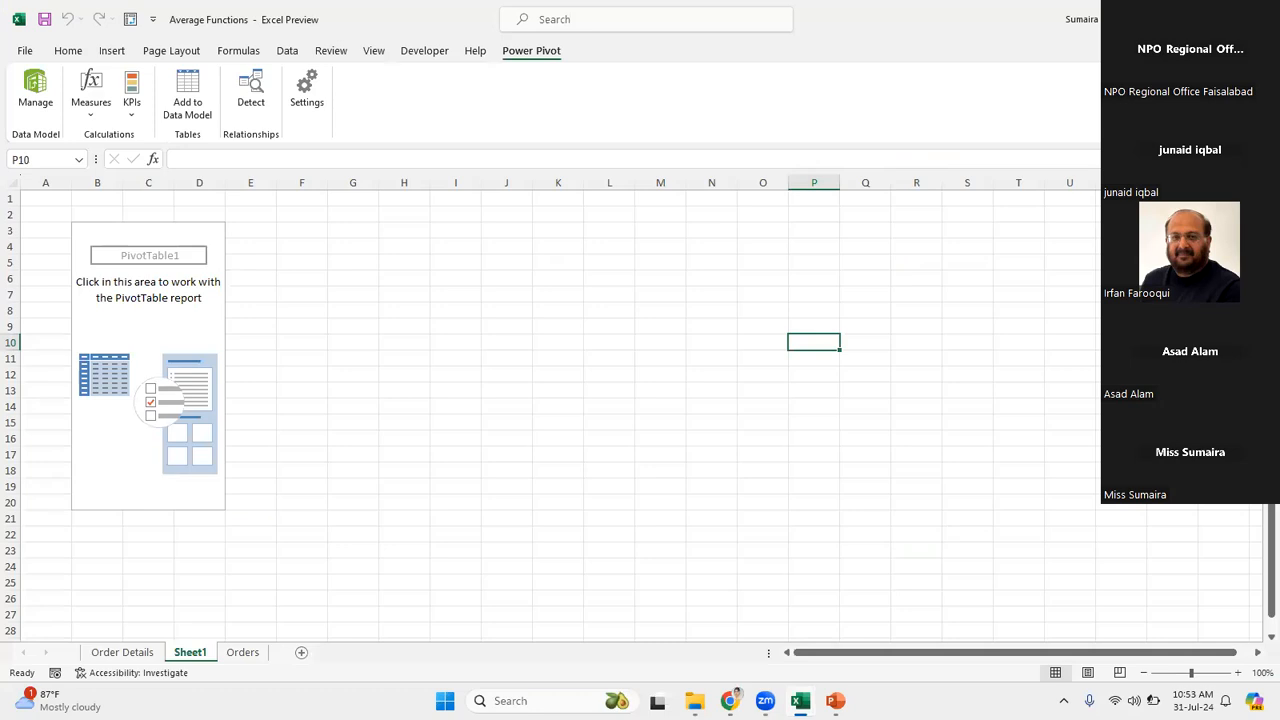
{"action": "right_click", "coordinate": [197, 656]}
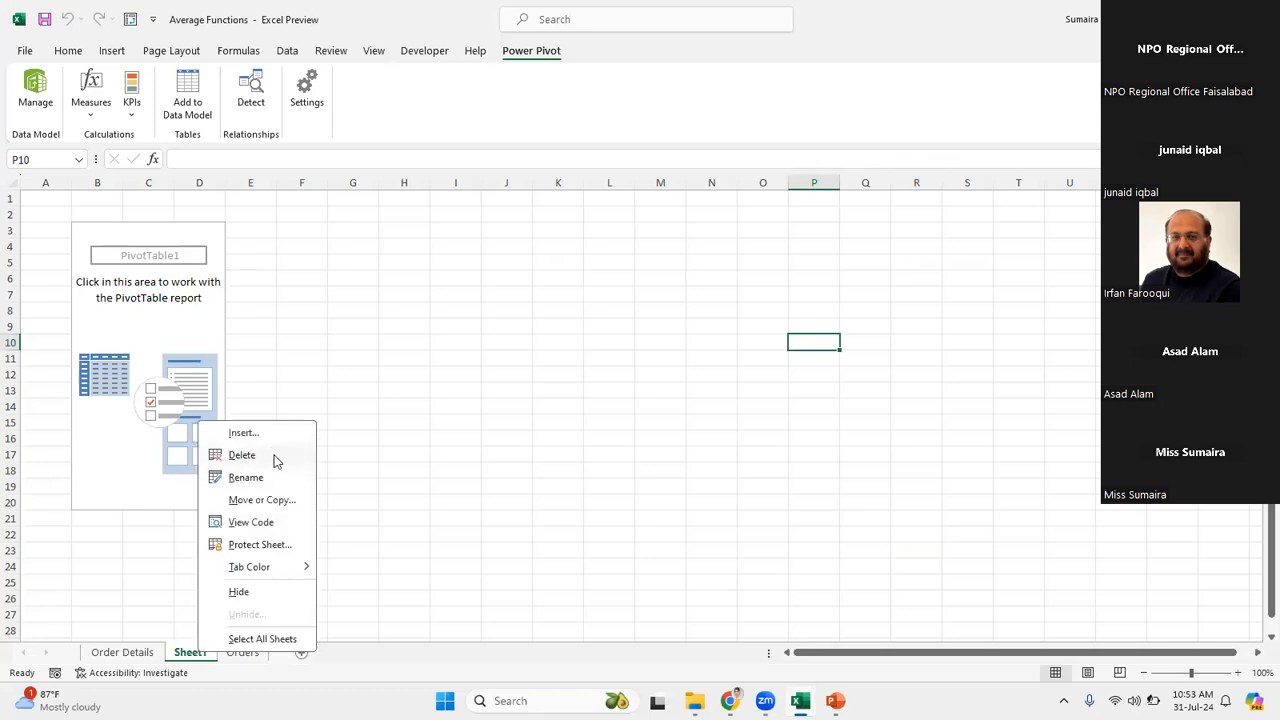
{"action": "left_click", "coordinate": [276, 452]}
{"action": "left_click", "coordinate": [609, 396]}
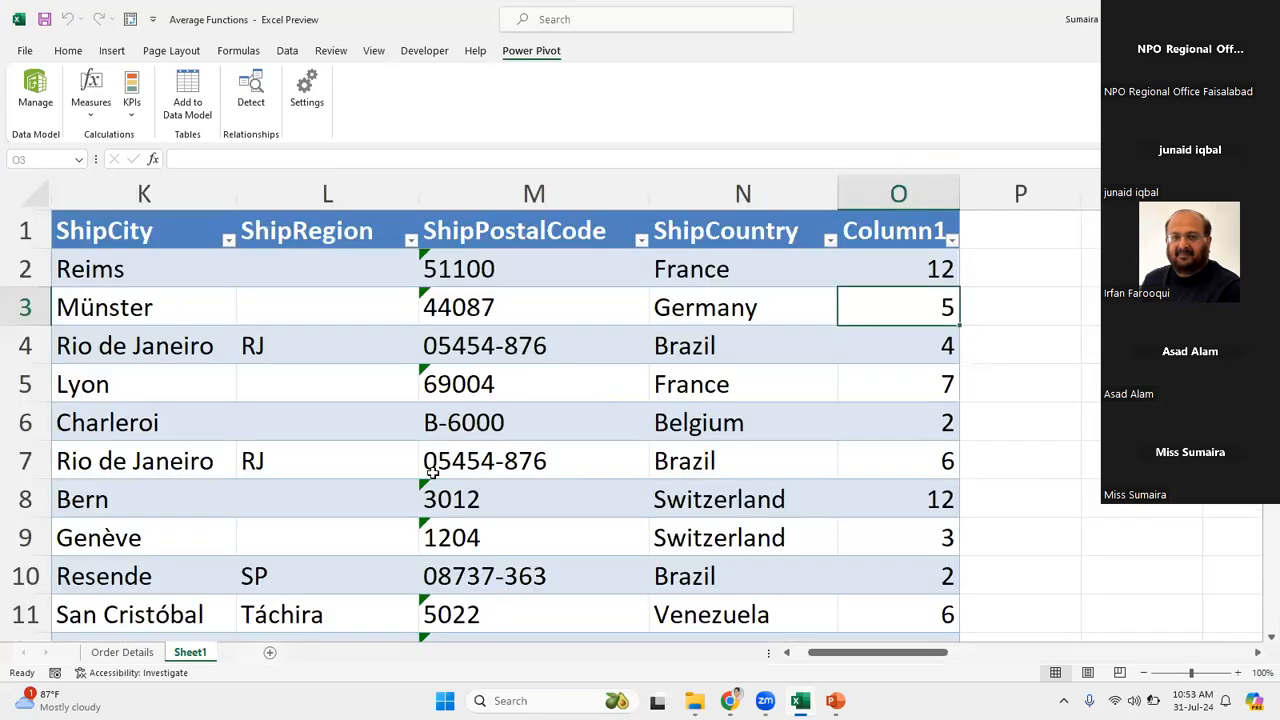
Try to add the table on the Order Details worksheet to the data model.
{"action": "left_click", "coordinate": [118, 656]}
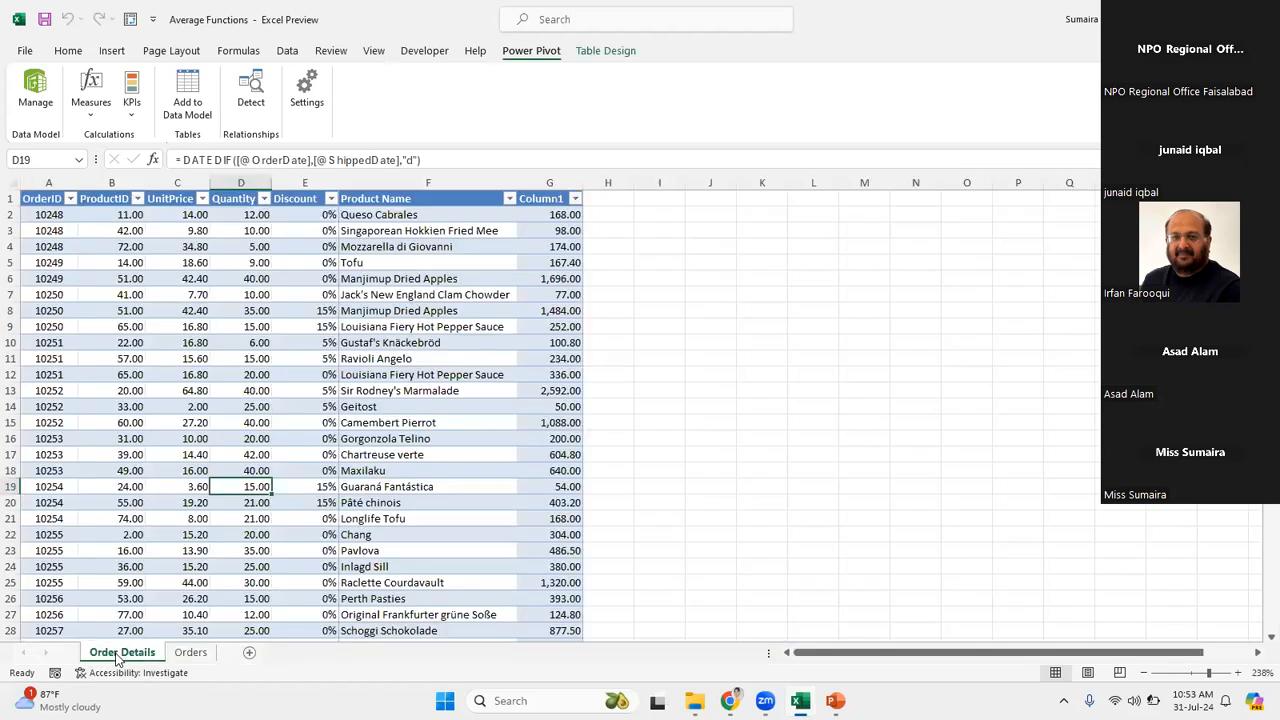
{"action": "left_click", "coordinate": [183, 652]}
{"action": "left_click", "coordinate": [140, 655]}
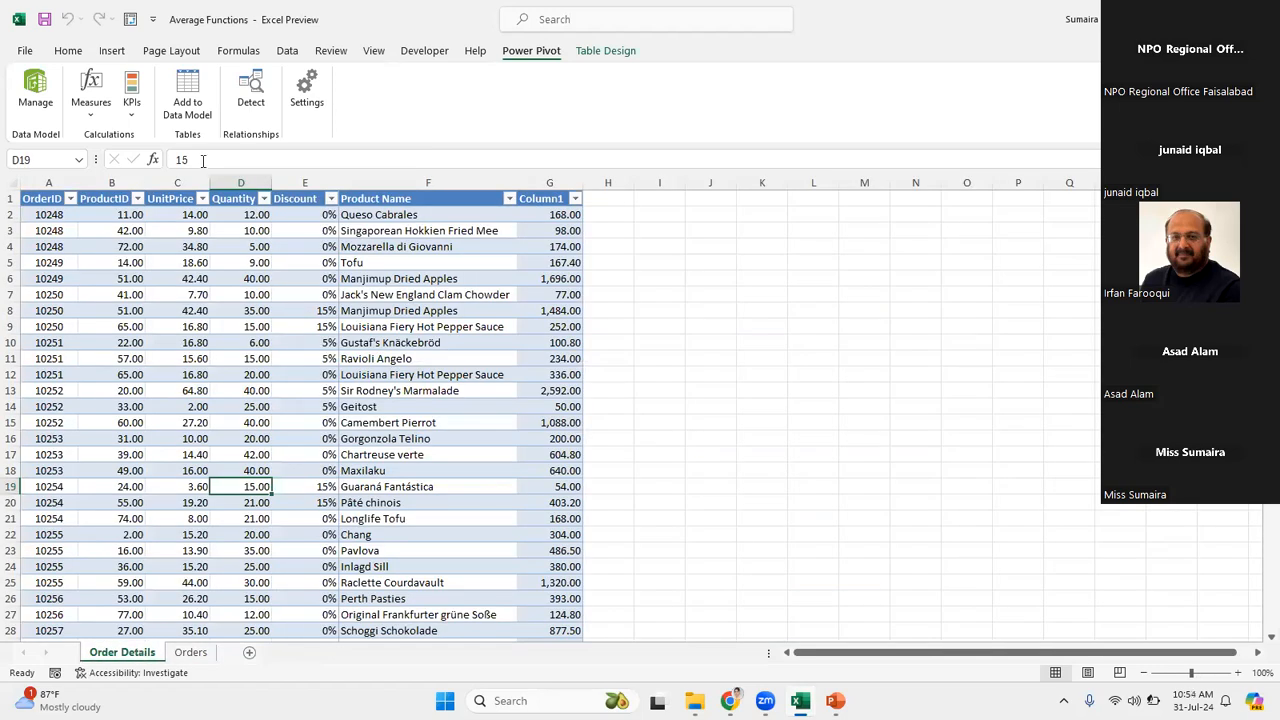
{"action": "left_click", "coordinate": [193, 90]}
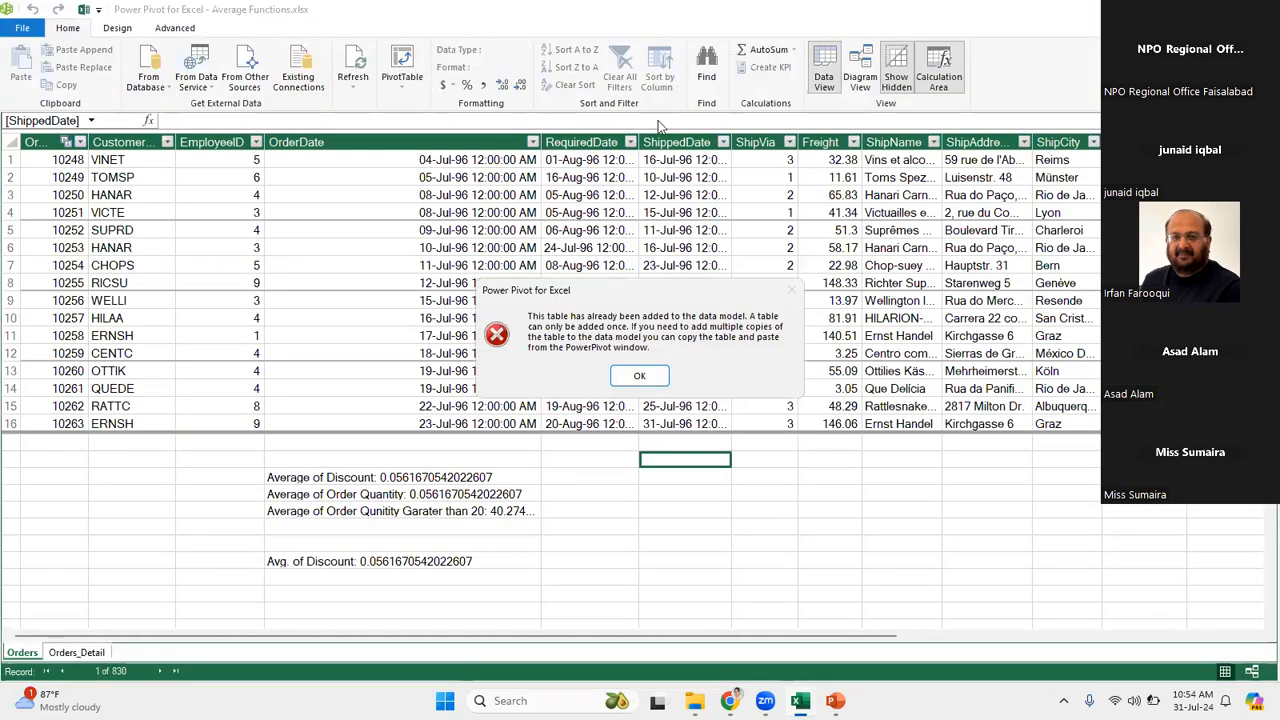
{"action": "left_click", "coordinate": [645, 378]}
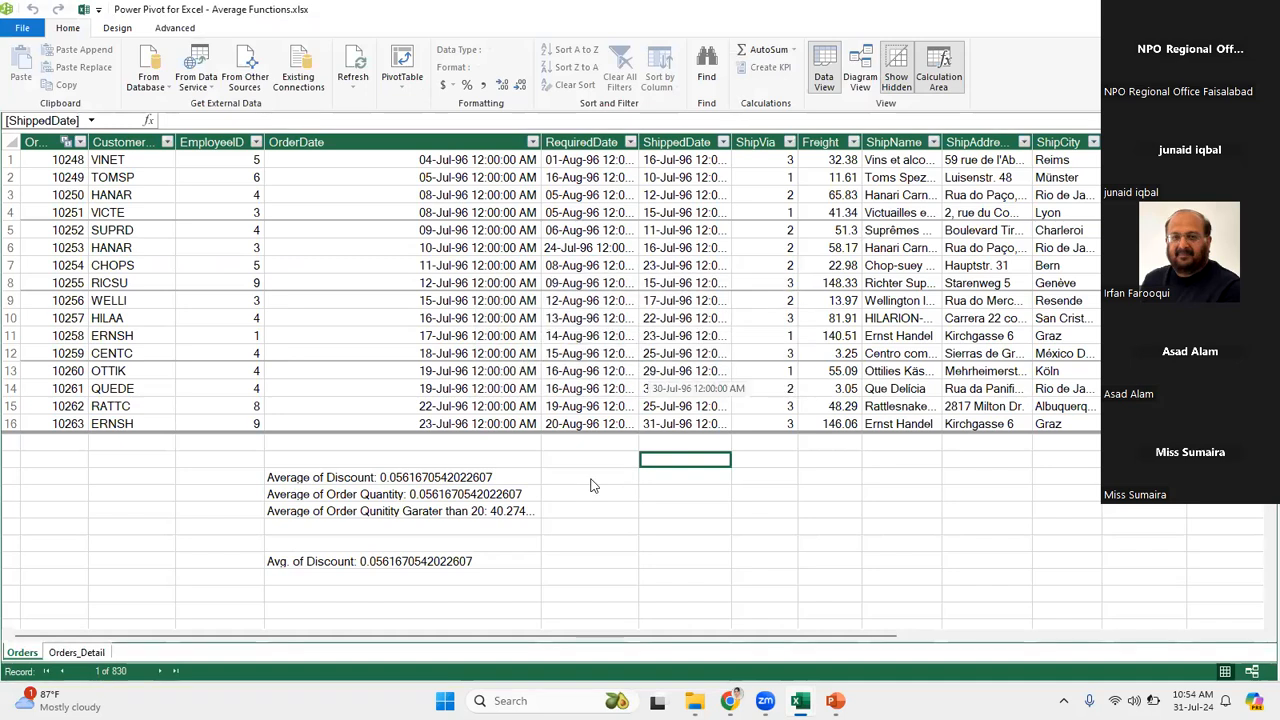
Examine the RELATED formulas of both calculated columns in the data model's Orders_Detail table.
{"action": "left_click", "coordinate": [90, 654]}
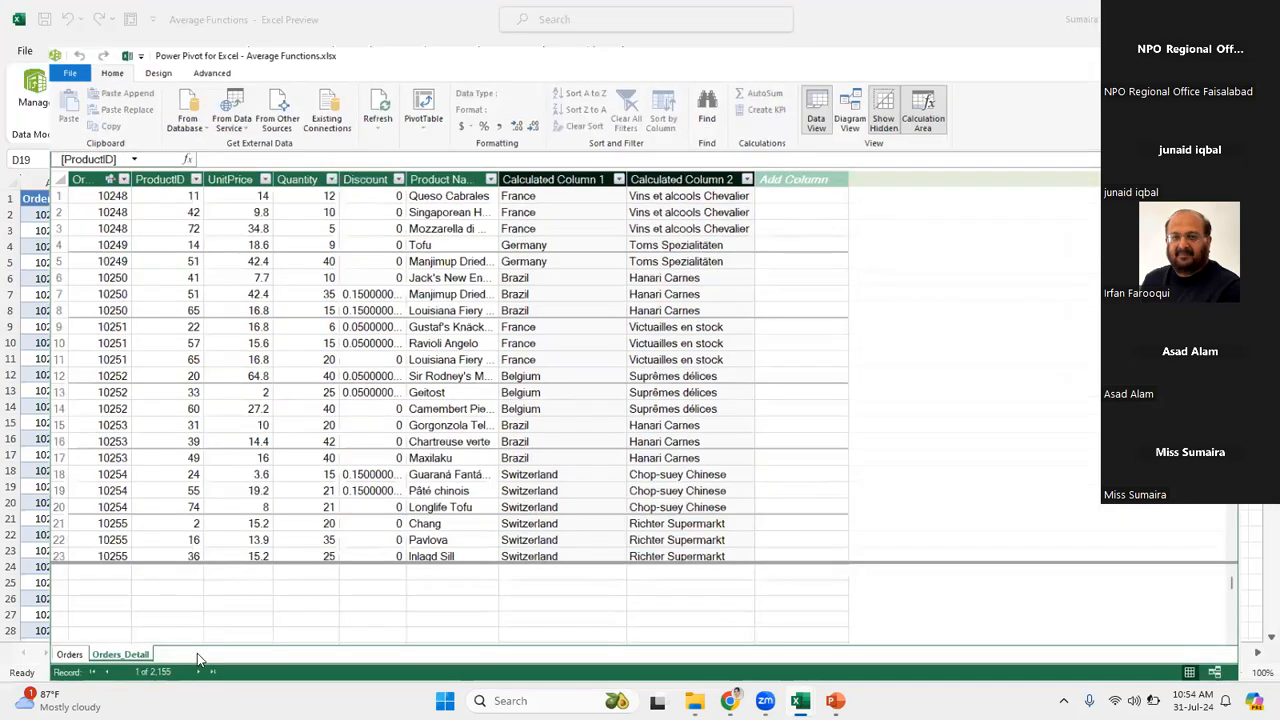
{"action": "left_click", "coordinate": [197, 654]}
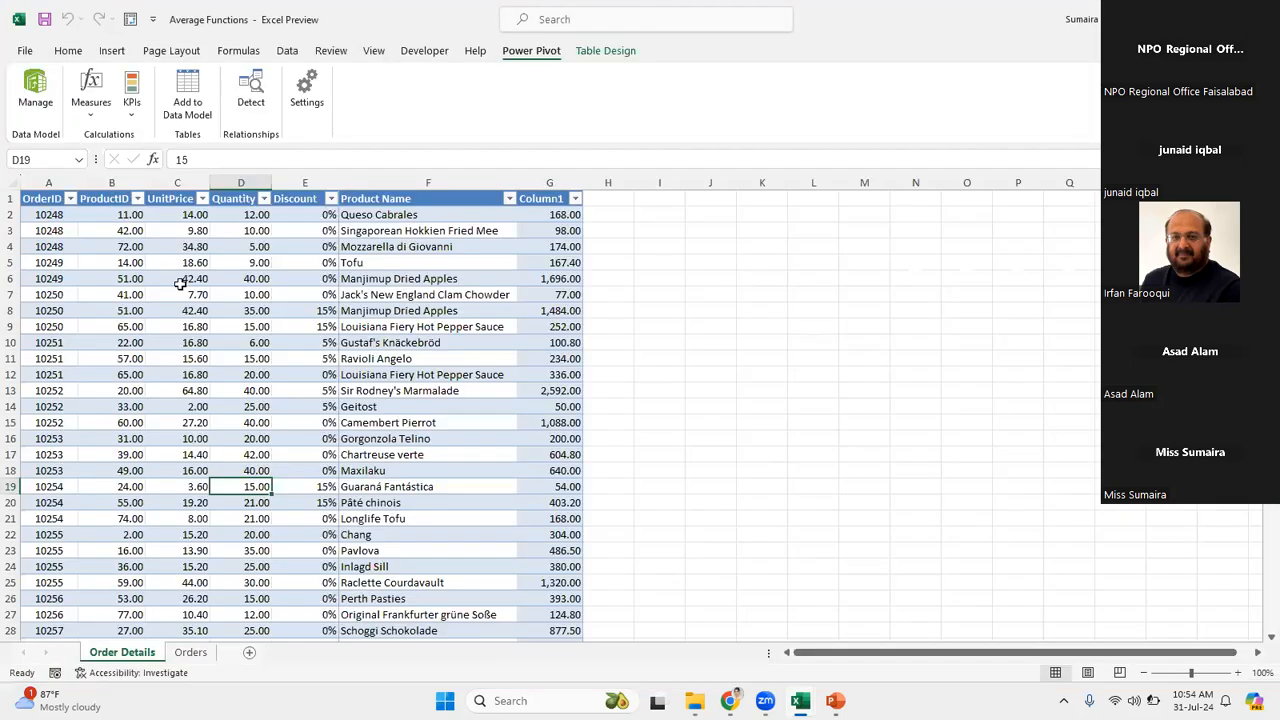
{"action": "left_click", "coordinate": [203, 118]}
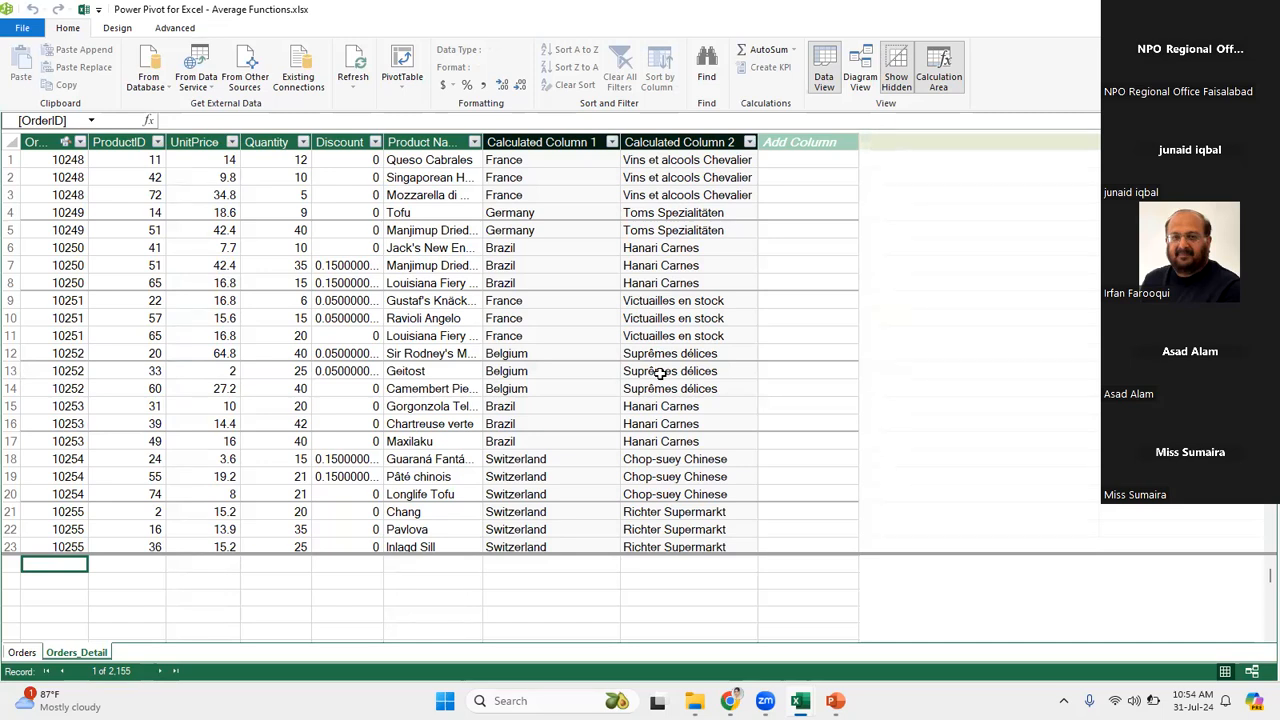
{"action": "left_click", "coordinate": [794, 165]}
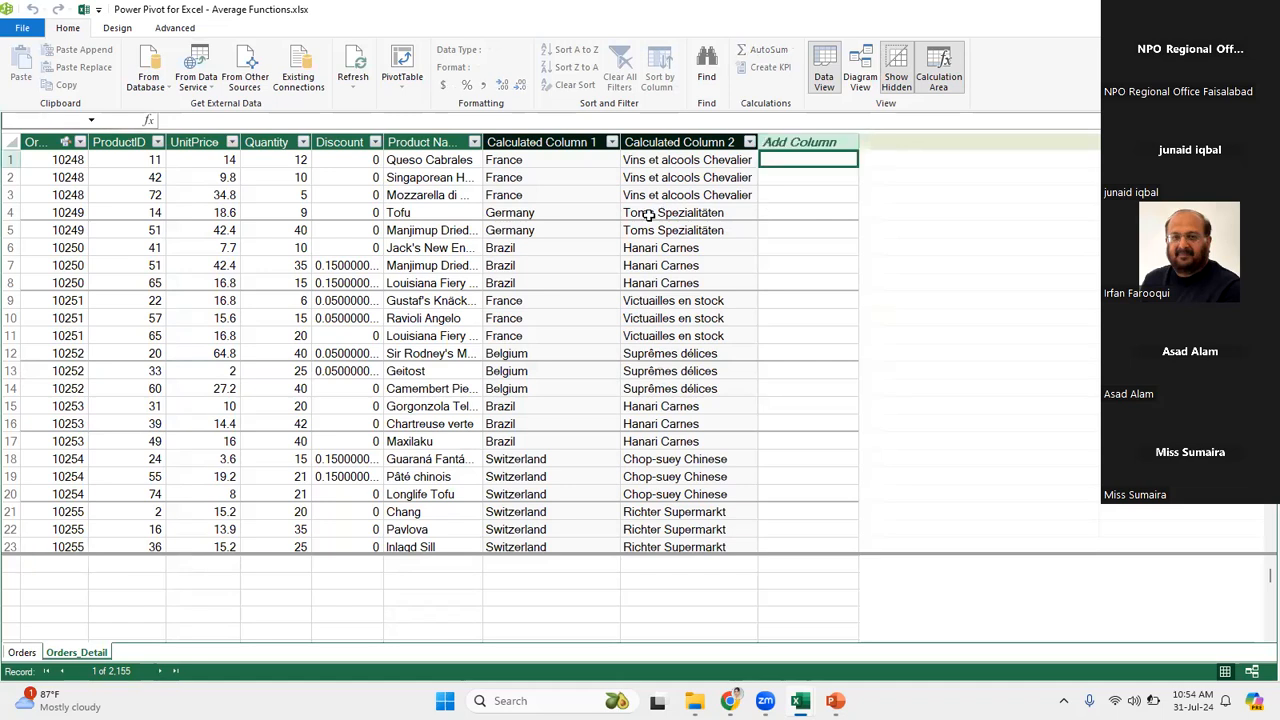
{"action": "left_click", "coordinate": [650, 213]}
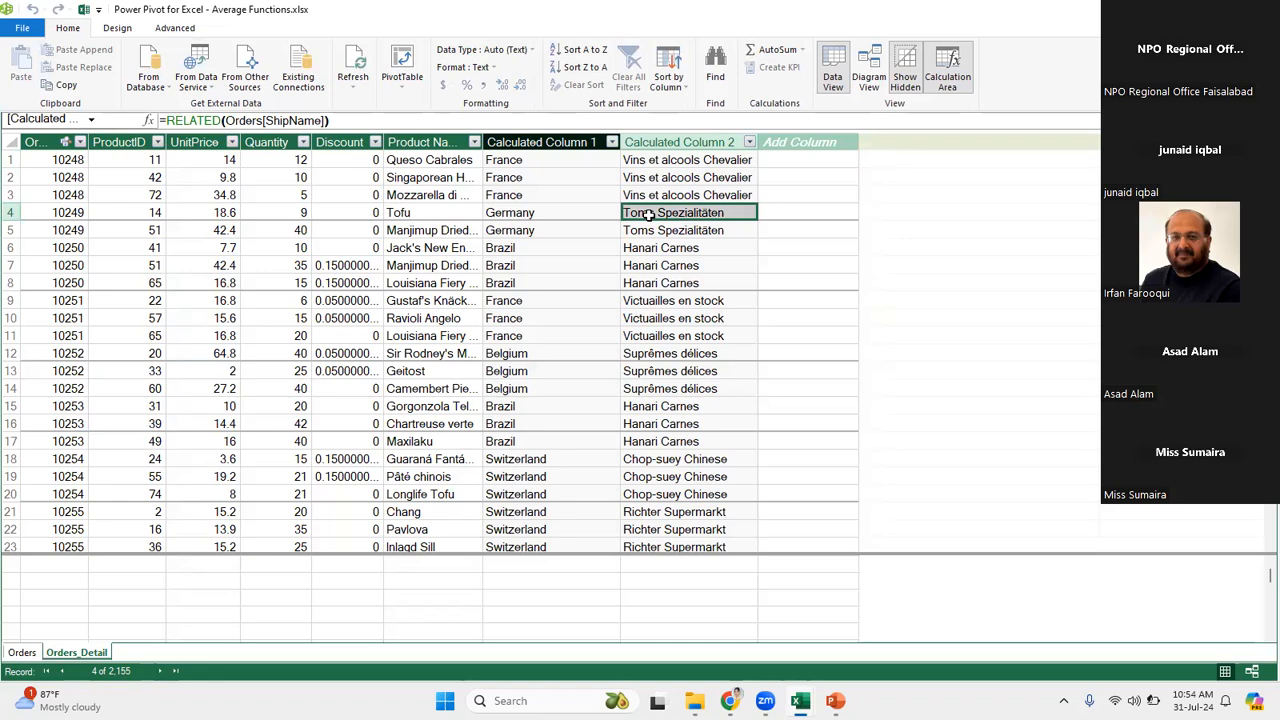
{"action": "left_click", "coordinate": [35, 652]}
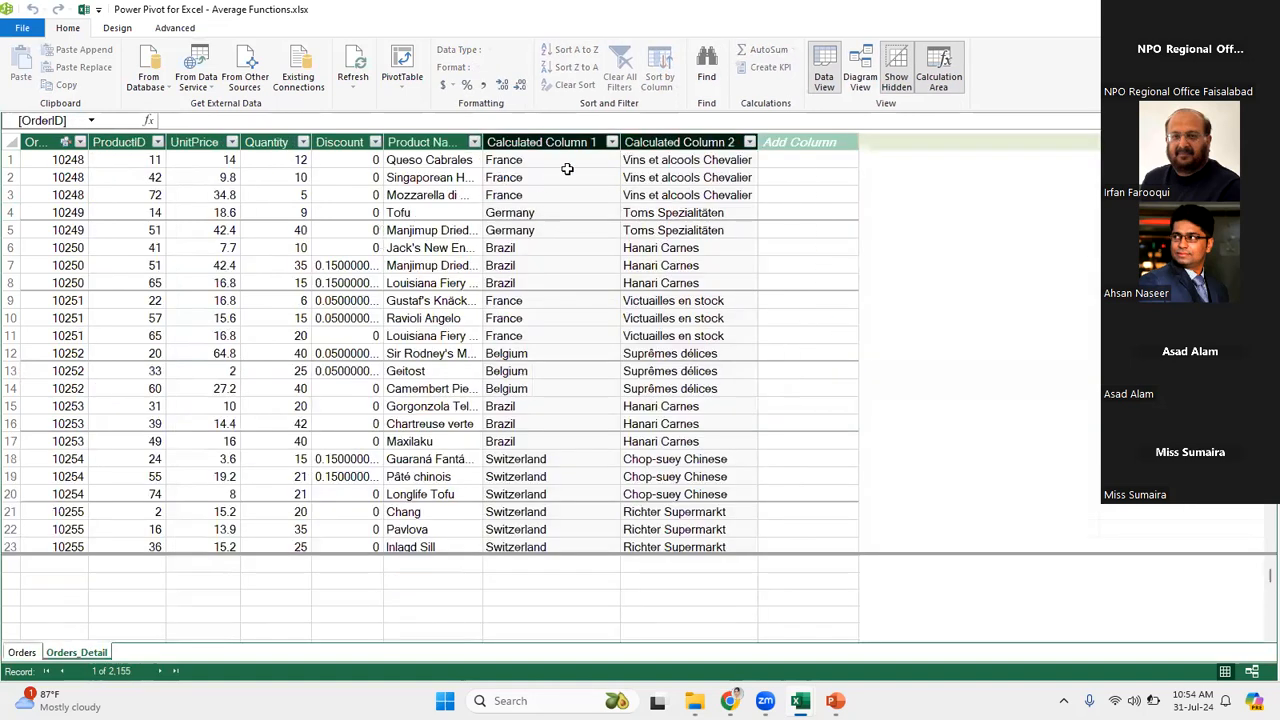
{"action": "left_click", "coordinate": [567, 169]}
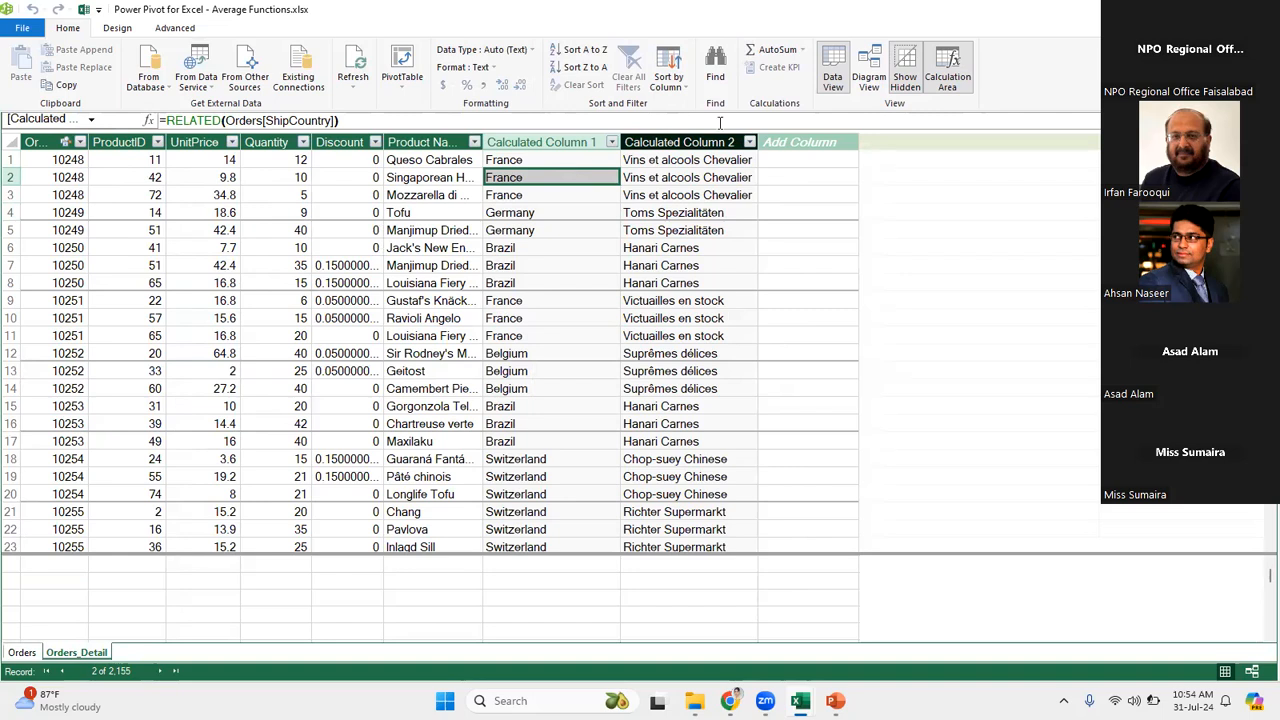
Show the data model as a diagram and enlarge the Orders and Orders_Detail tables to fit more of their fields.
{"action": "left_click", "coordinate": [866, 80]}
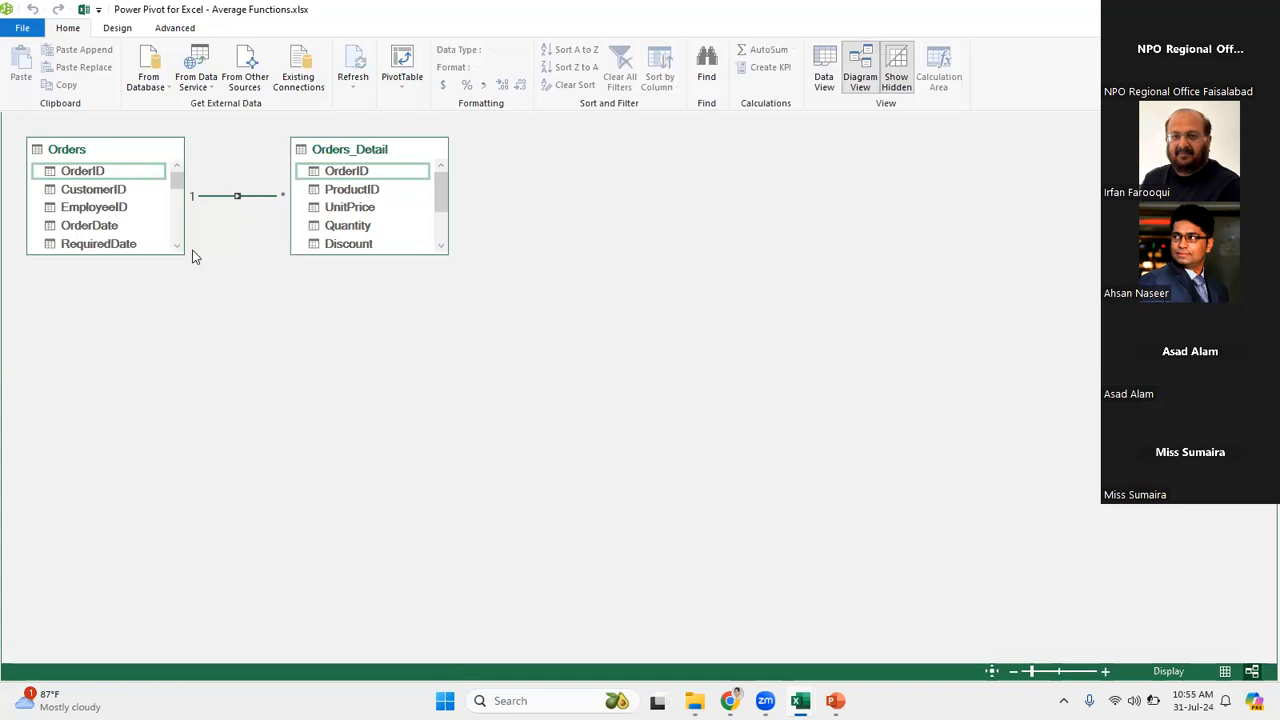
{"action": "left_click_drag", "start_coordinate": [168, 339], "coordinate": [173, 427]}
{"action": "left_click_drag", "start_coordinate": [357, 254], "coordinate": [352, 436]}
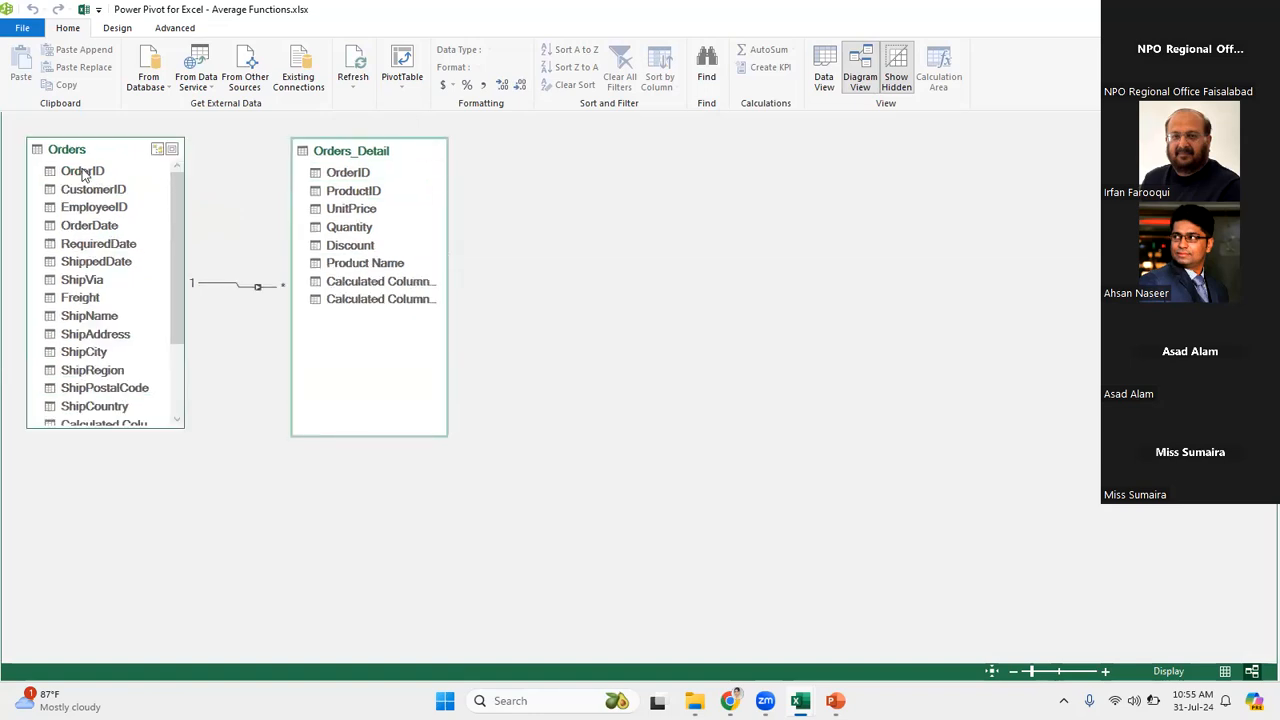
{"action": "left_click_drag", "start_coordinate": [183, 210], "coordinate": [225, 212]}
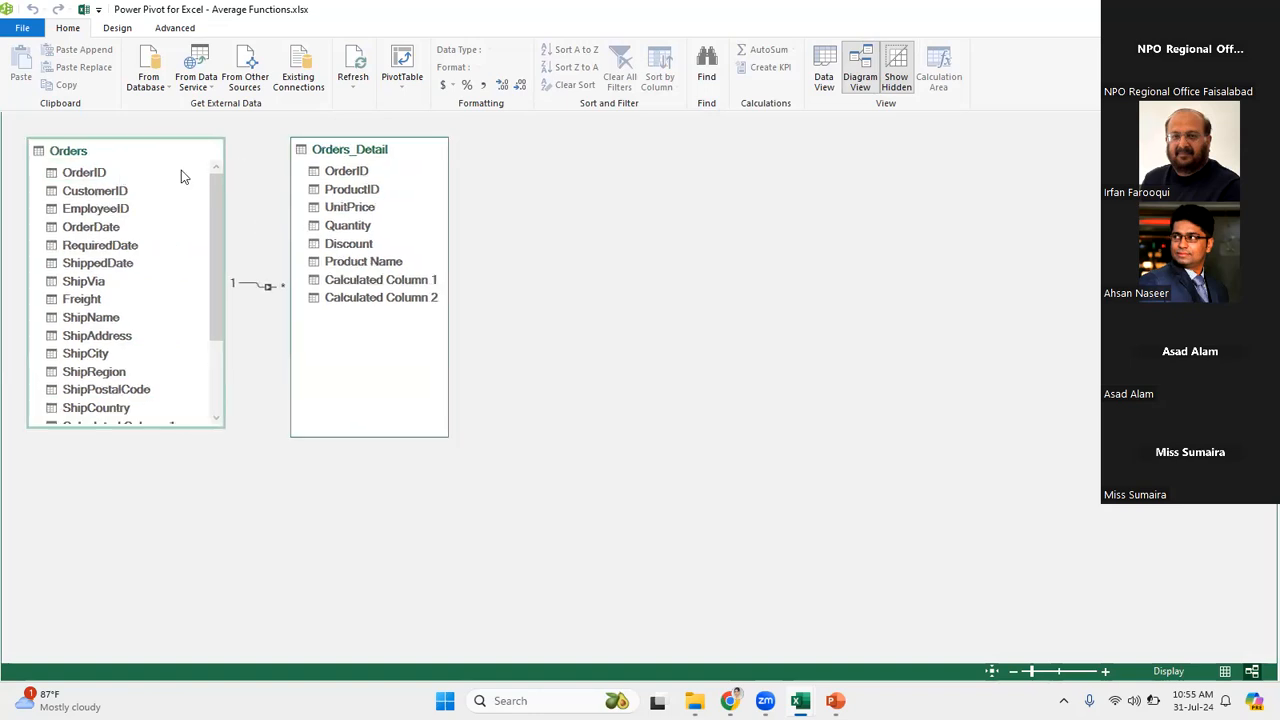
Delete the relationship between Orders and Orders_Detail and recreate it by linking their OrderID fields.
{"action": "left_click", "coordinate": [268, 288]}
{"action": "left_click", "coordinate": [268, 290]}
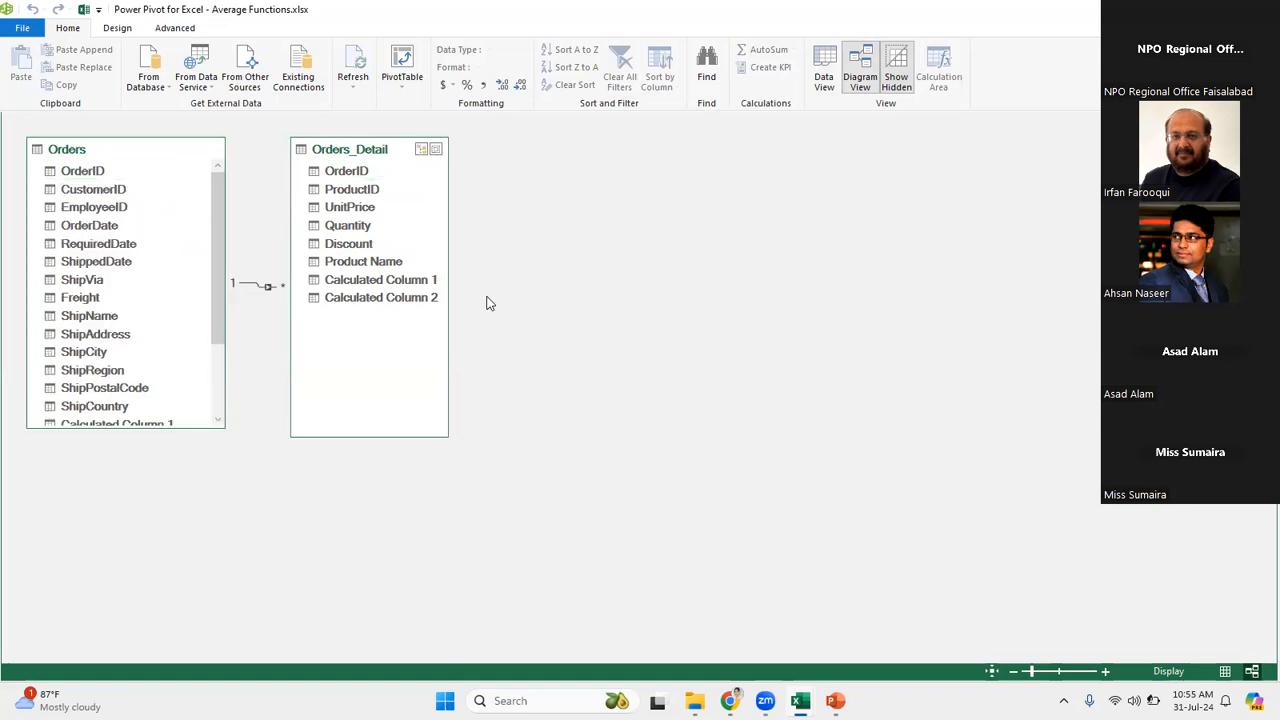
{"action": "left_click", "coordinate": [253, 285]}
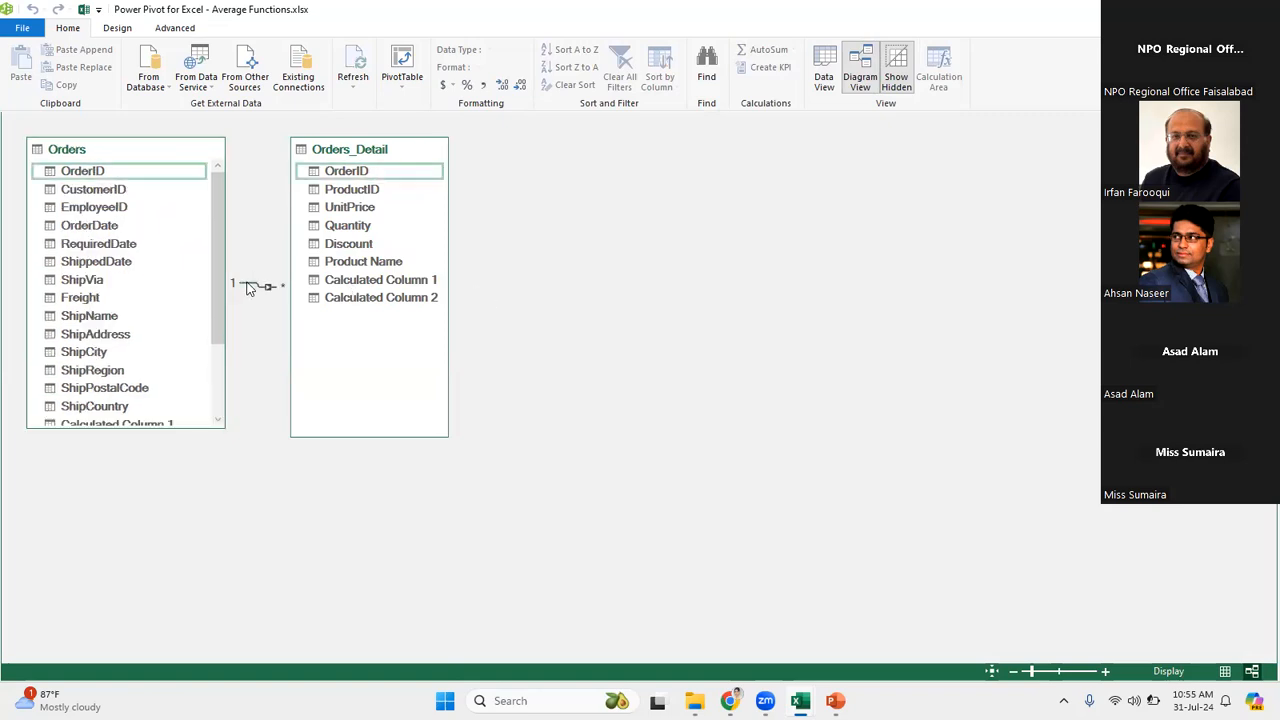
{"action": "key", "text": "Delete"}
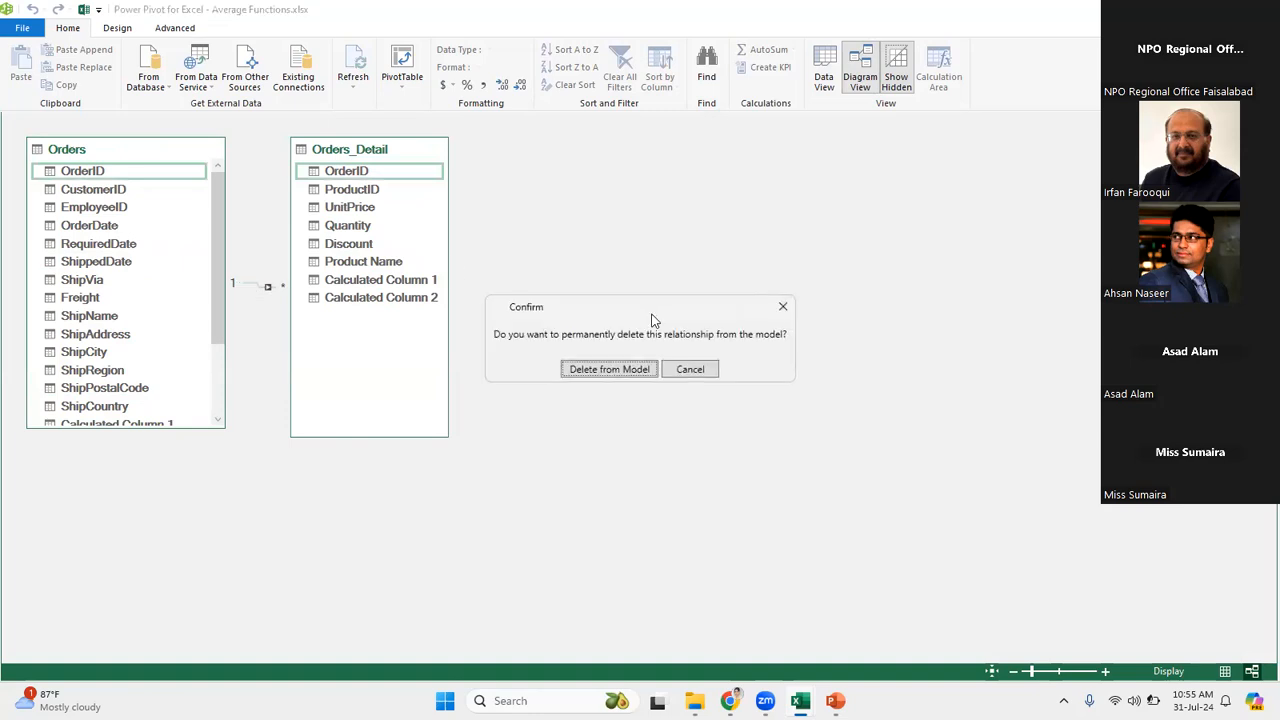
{"action": "left_click", "coordinate": [636, 369]}
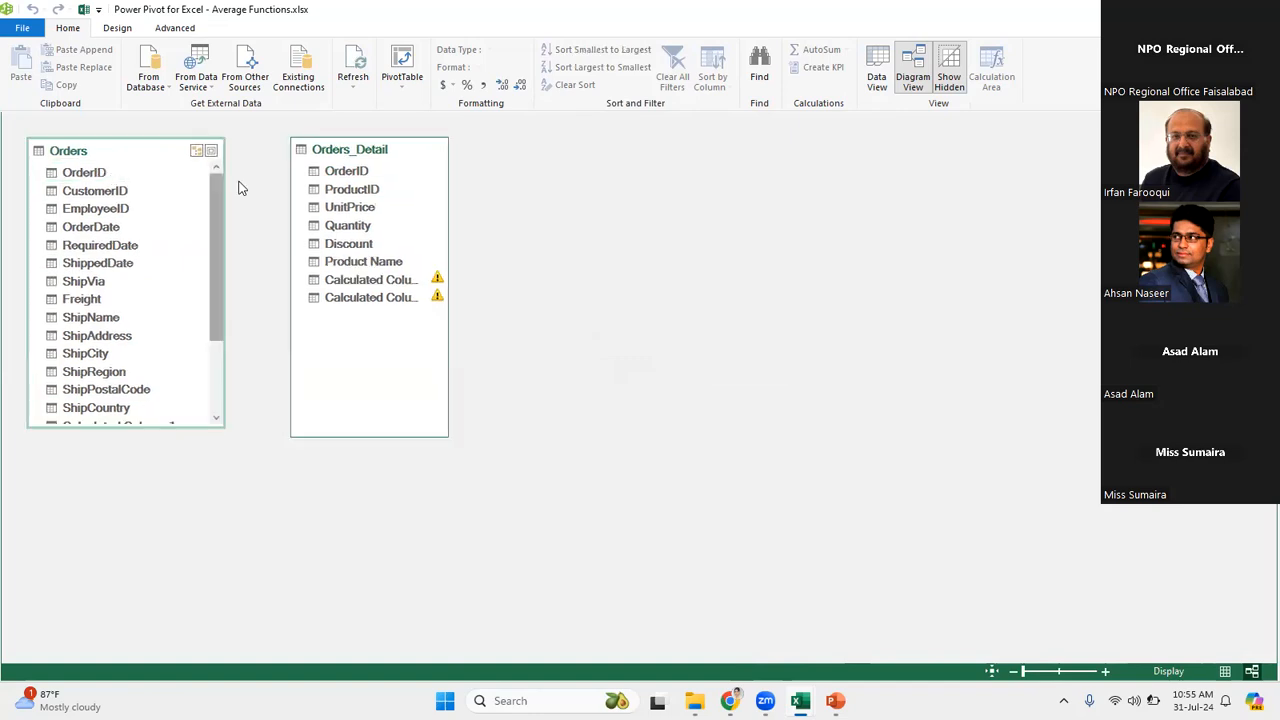
{"action": "left_click_drag", "start_coordinate": [104, 176], "coordinate": [340, 175]}
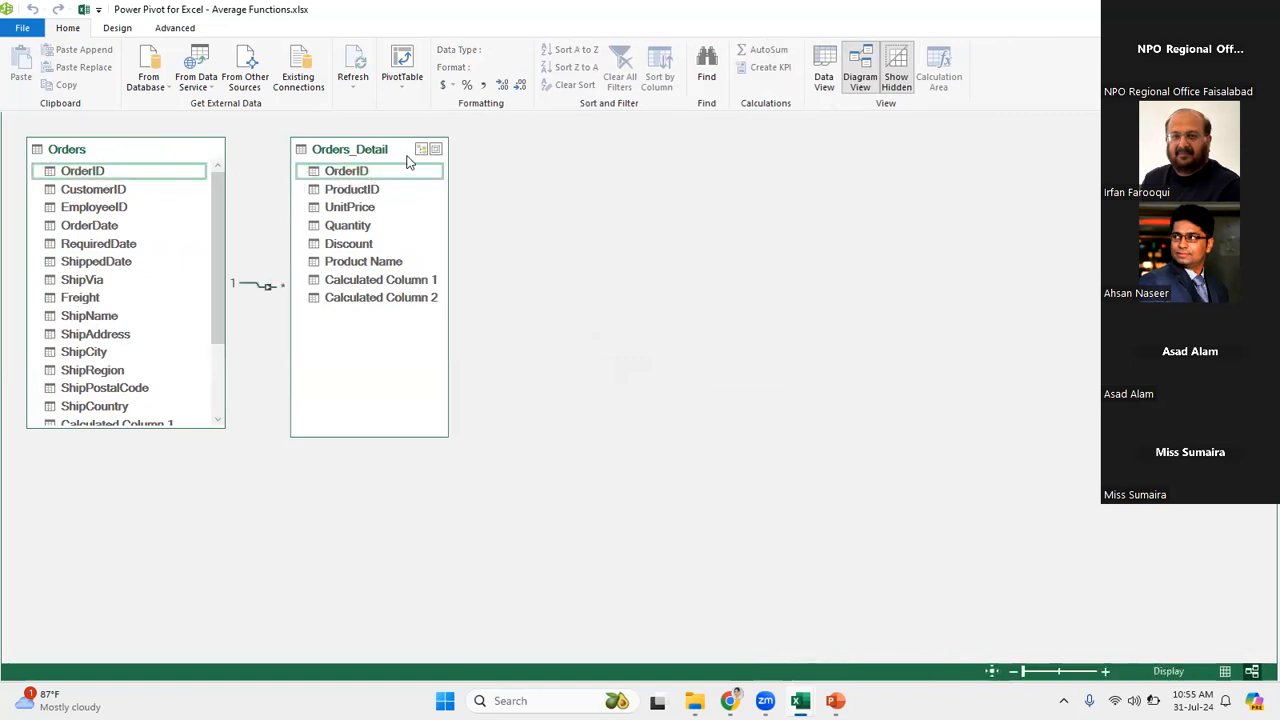
Move the Orders_Detail table farther away from Orders and rebuild the relationship from Orders OrderID to Orders_Detail OrderID.
{"action": "left_click_drag", "start_coordinate": [403, 150], "coordinate": [634, 171]}
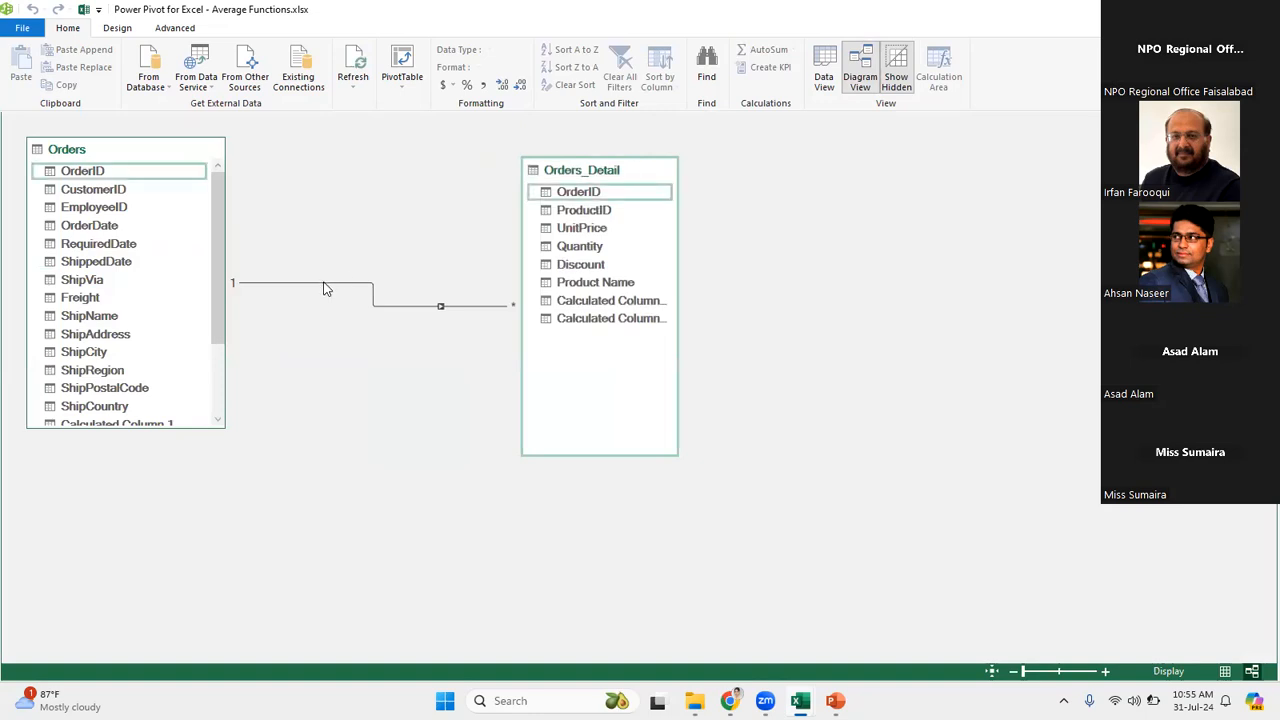
{"action": "key", "text": "Delete"}
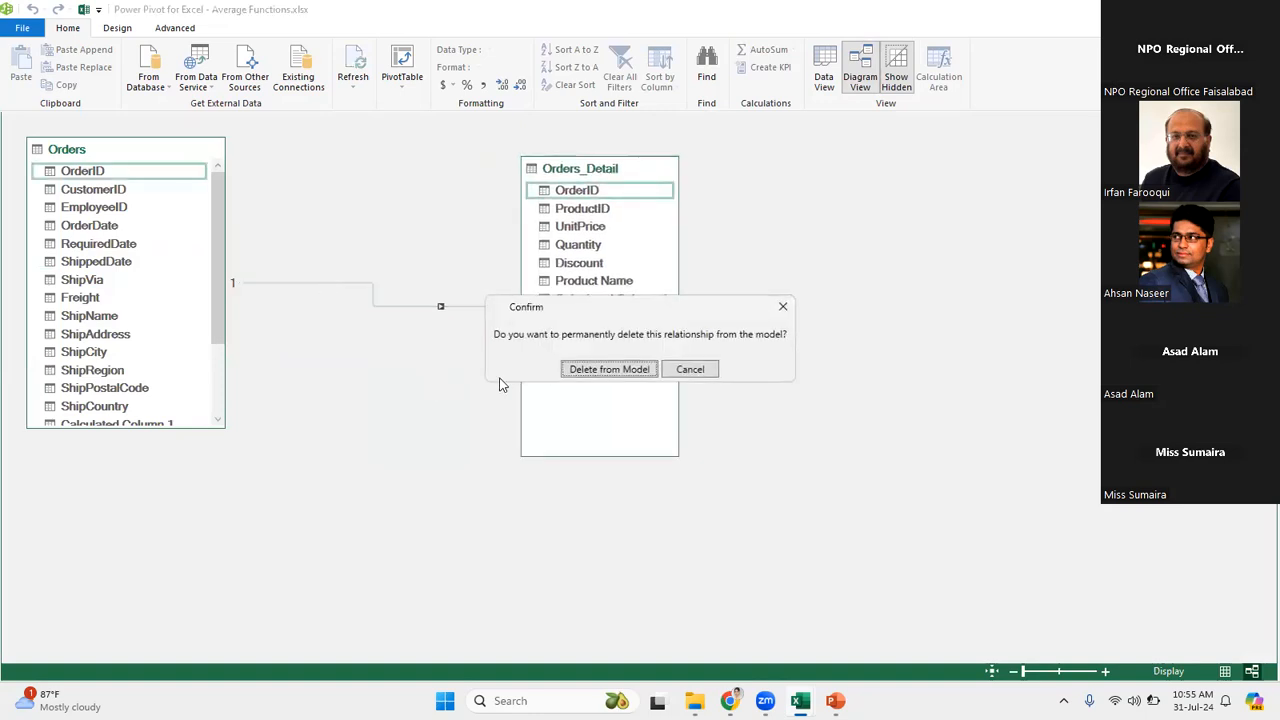
{"action": "left_click", "coordinate": [621, 369]}
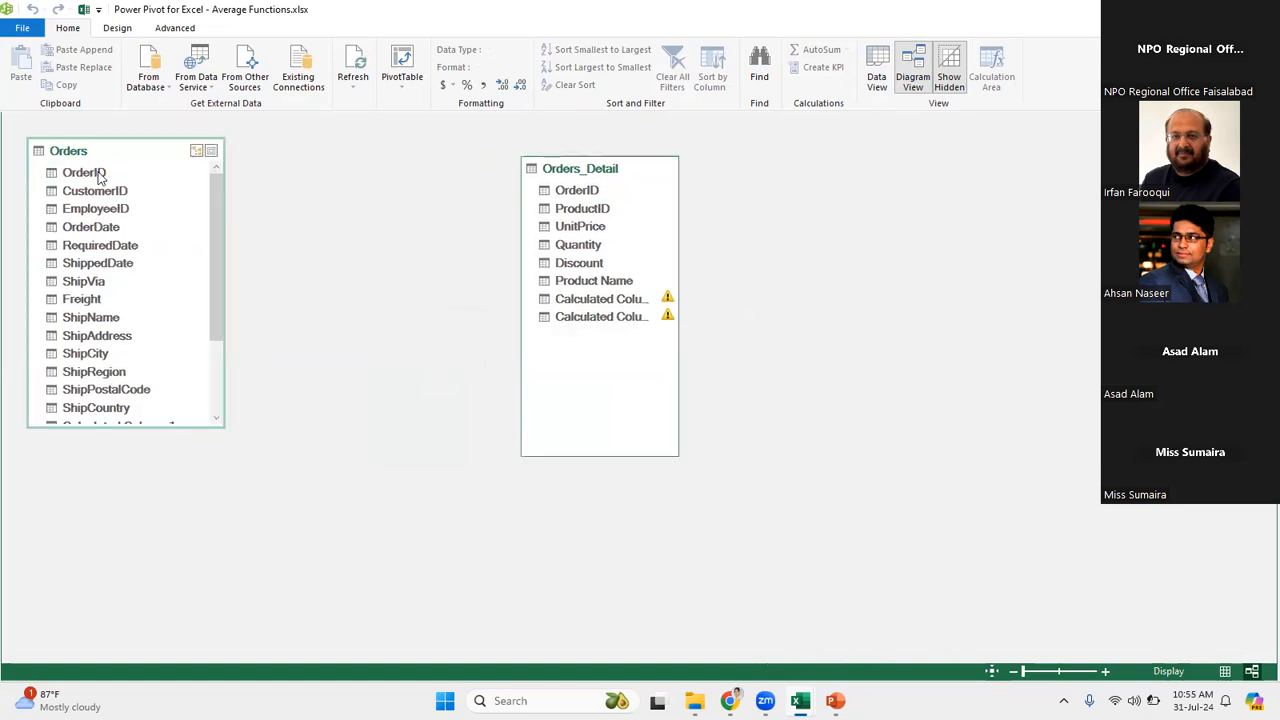
{"action": "left_click_drag", "start_coordinate": [100, 173], "coordinate": [583, 189]}
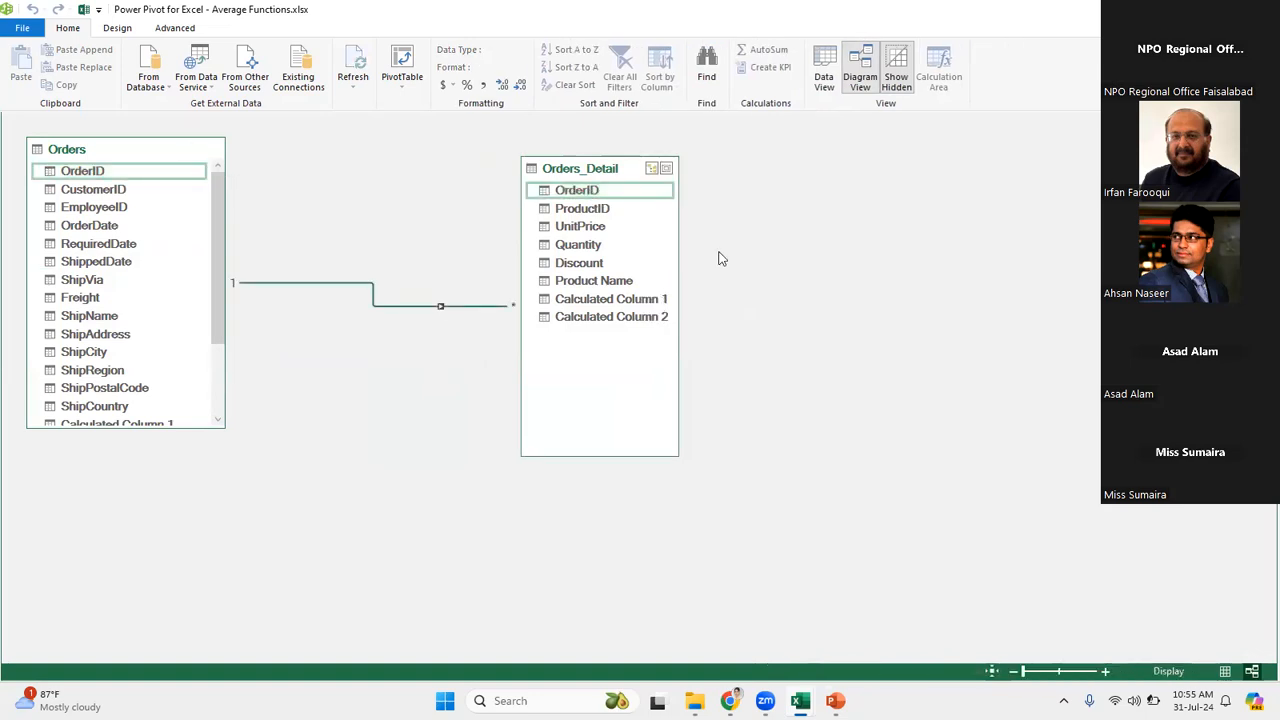
Return to the data view and examine the formula of Calculated Column 1 in Orders_Detail and in Orders.
{"action": "left_click", "coordinate": [824, 82]}
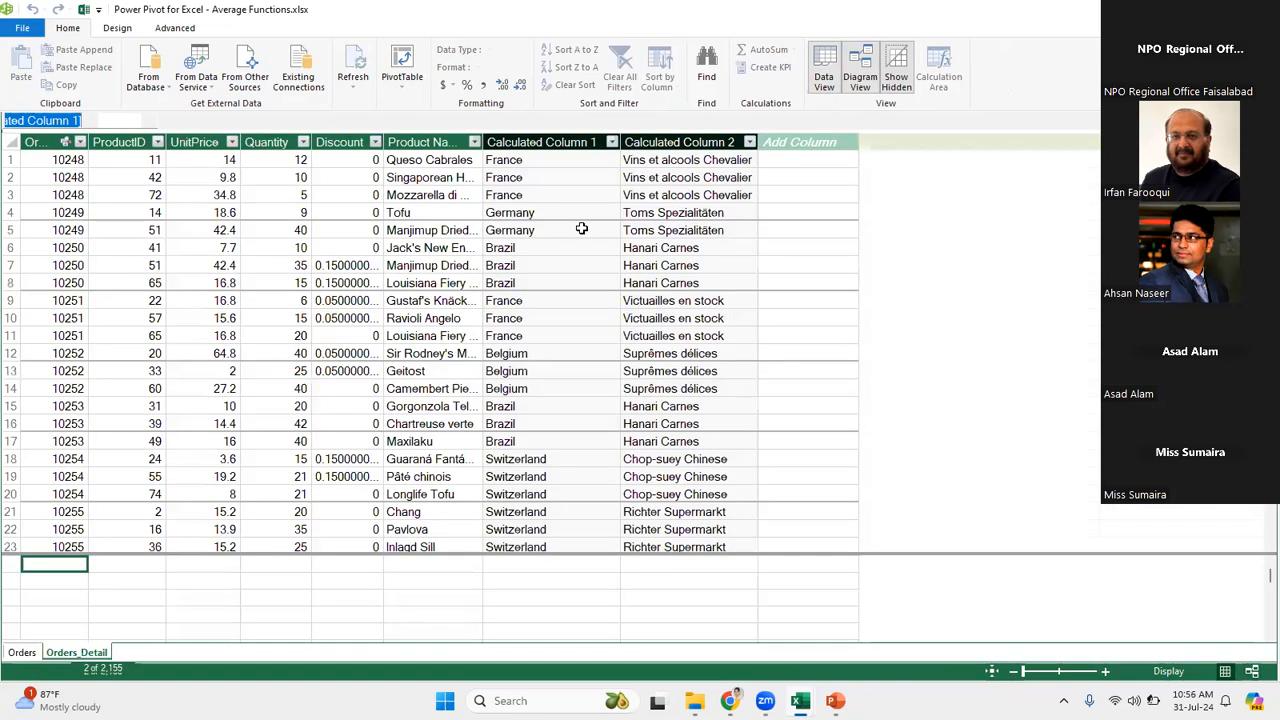
{"action": "left_click", "coordinate": [580, 229]}
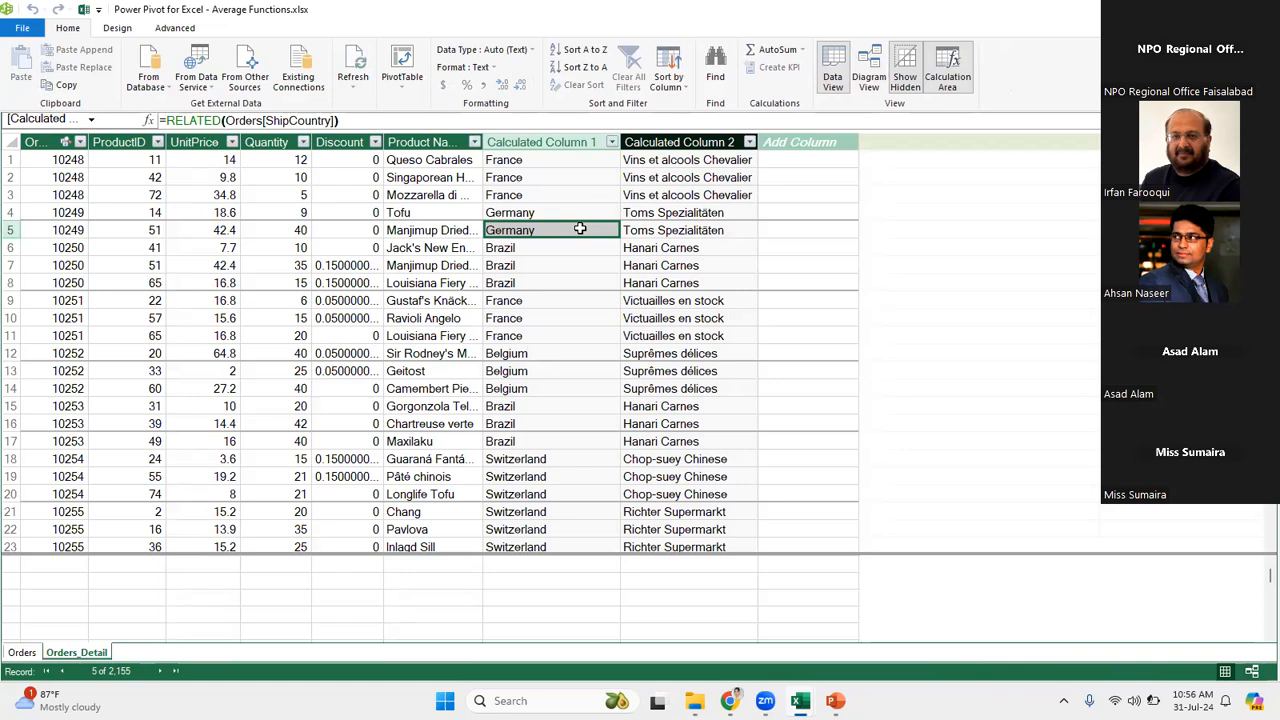
{"action": "left_click", "coordinate": [20, 653]}
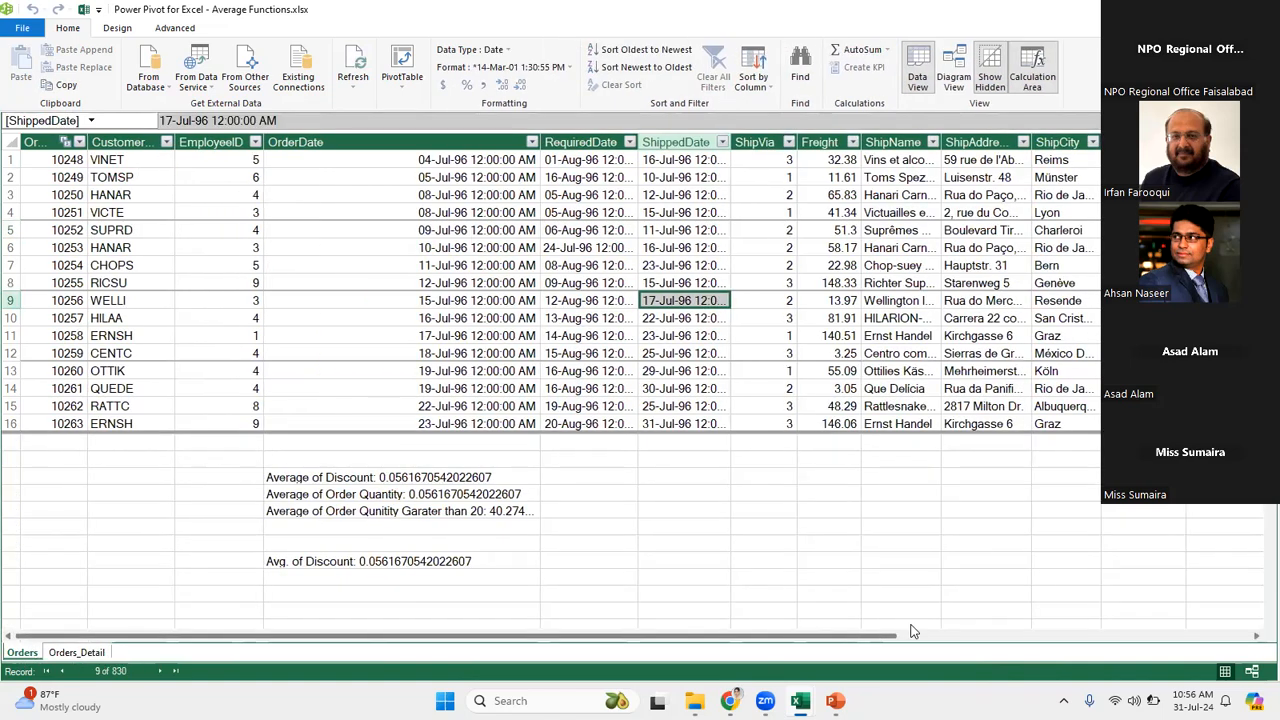
{"action": "scroll", "coordinate": [1113, 630], "scroll_direction": "right", "scroll_amount": 1}
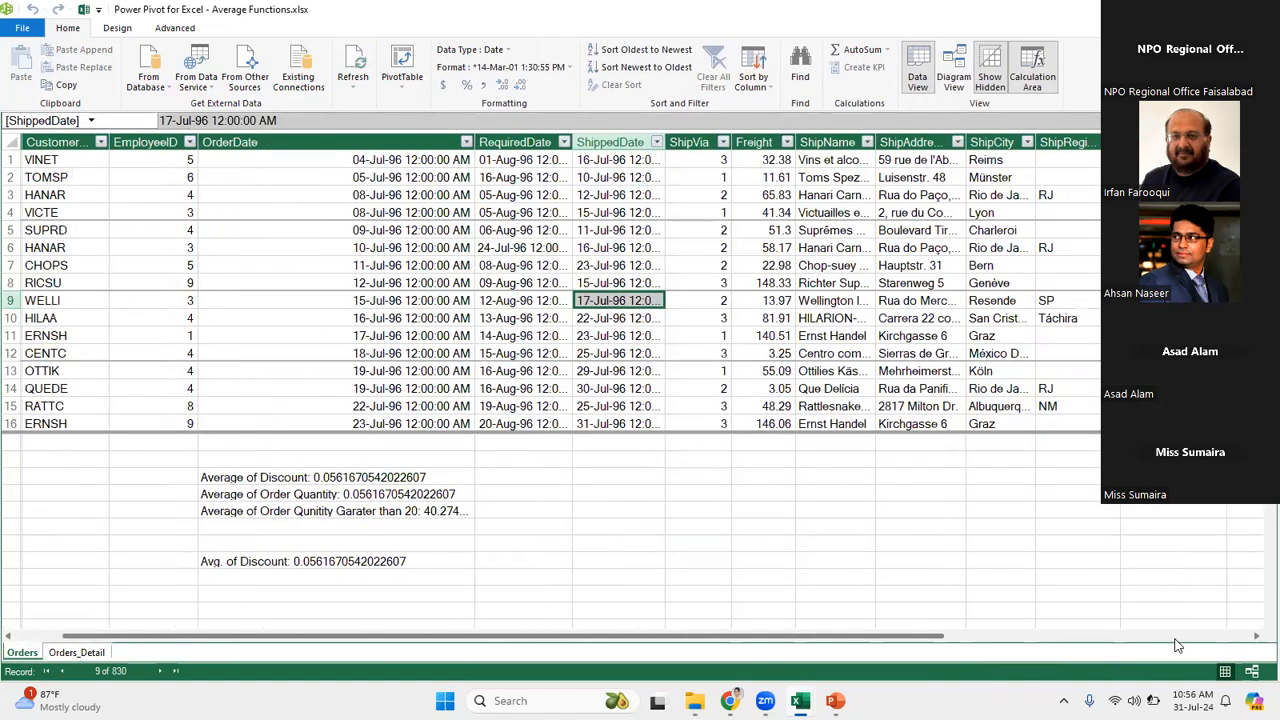
{"action": "scroll", "coordinate": [1185, 637], "scroll_direction": "right", "scroll_amount": 3}
{"action": "scroll", "coordinate": [1256, 637], "scroll_direction": "right", "scroll_amount": 1}
{"action": "scroll", "coordinate": [1256, 637], "scroll_direction": "right", "scroll_amount": 1}
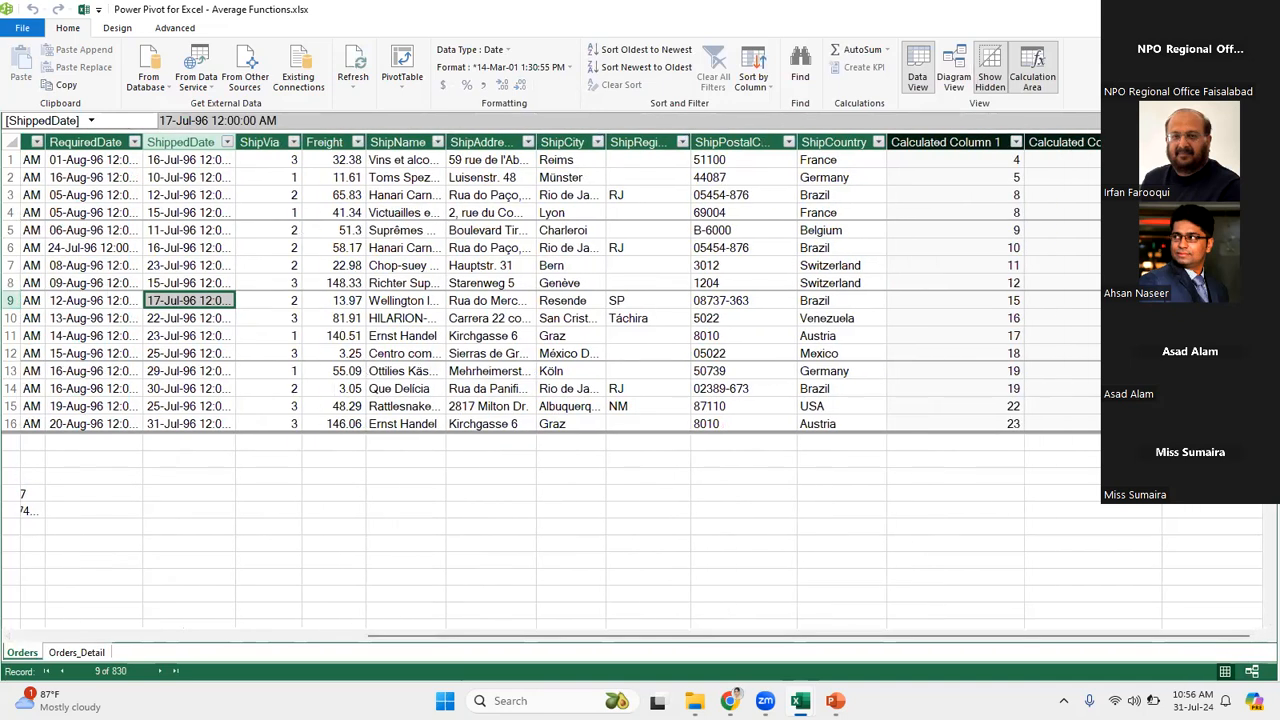
{"action": "left_click", "coordinate": [953, 160]}
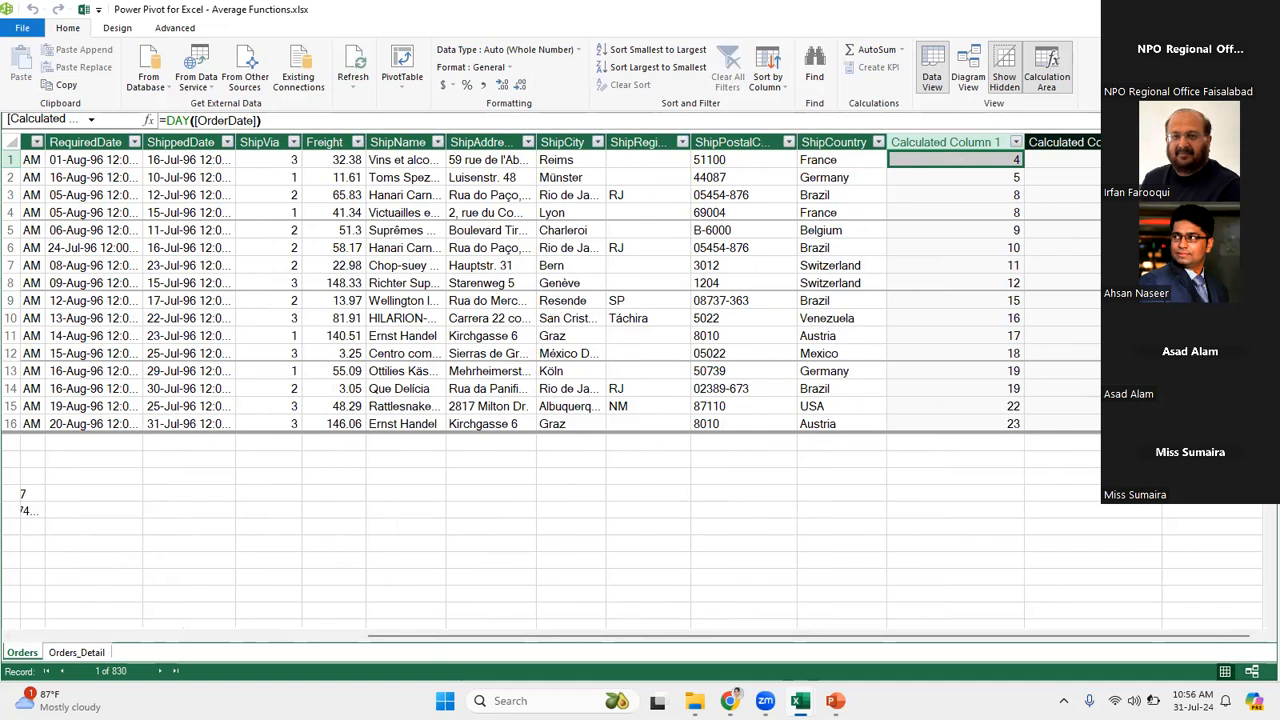
Start an IF formula in a new calculated column of Orders that tests whether Orders[ShipCountry] equals "France".
{"action": "left_click", "coordinate": [1210, 160]}
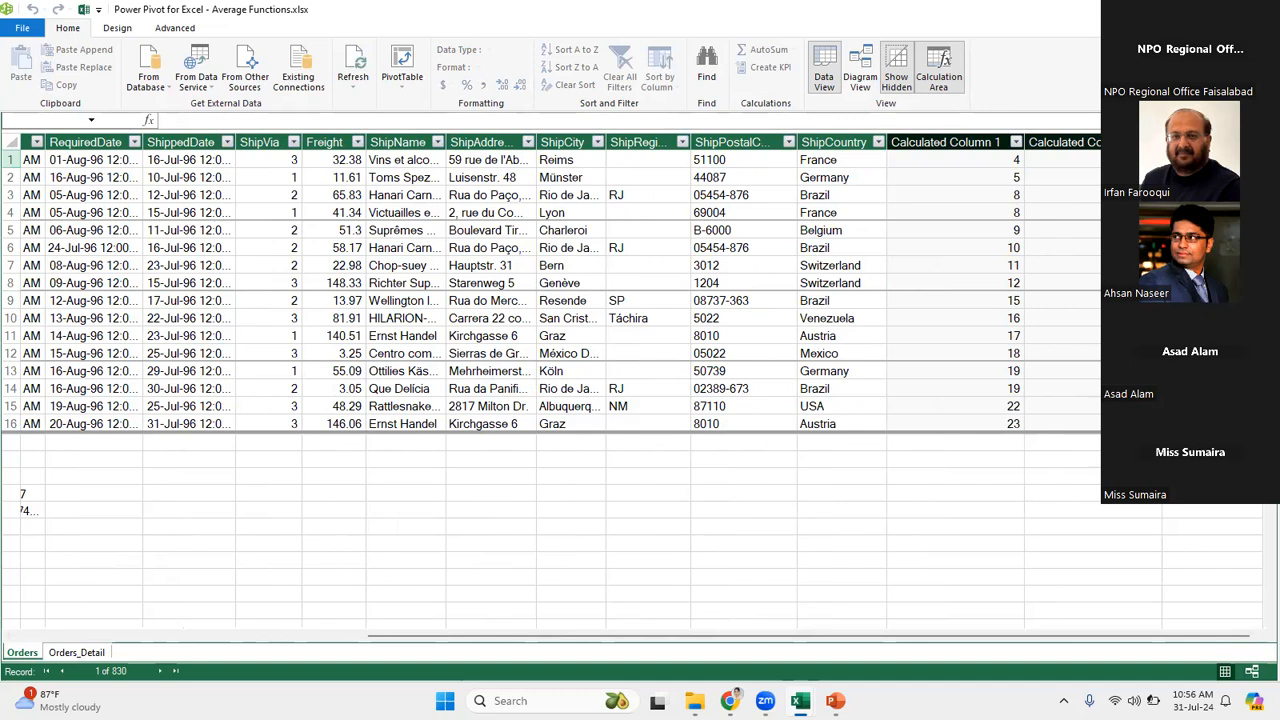
{"action": "type", "text": "=if"}
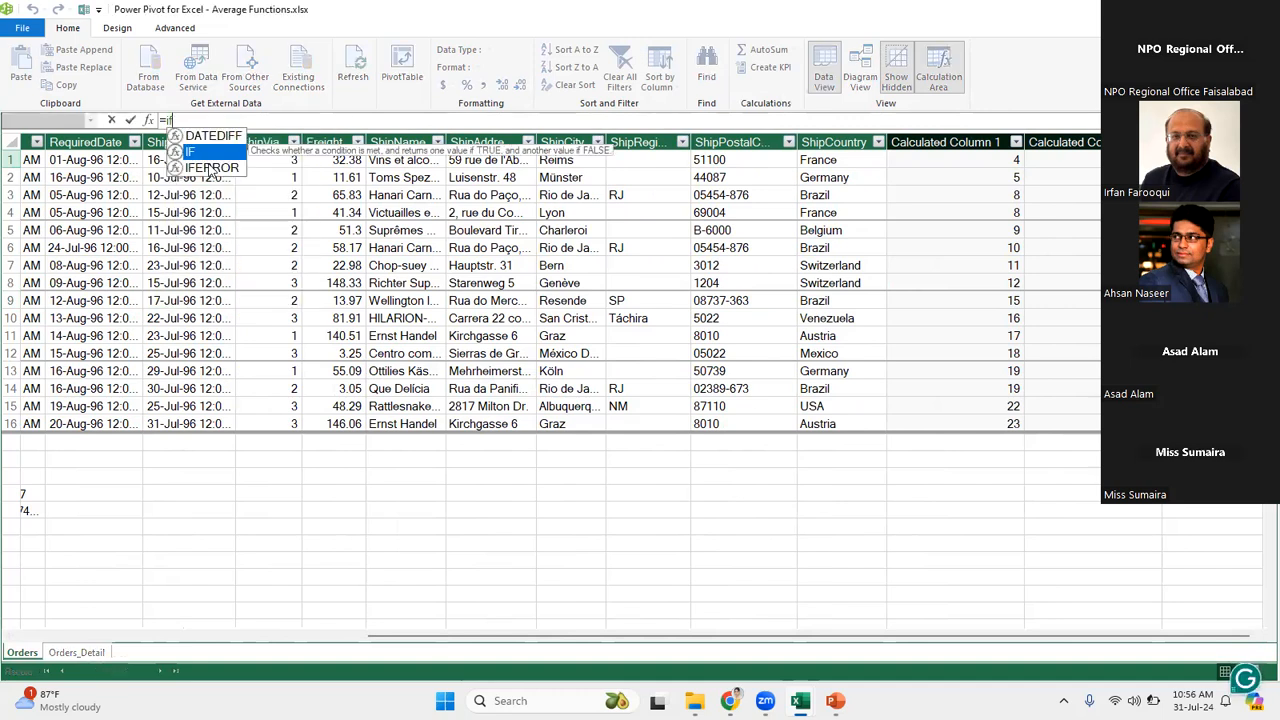
{"action": "type", "text": "("}
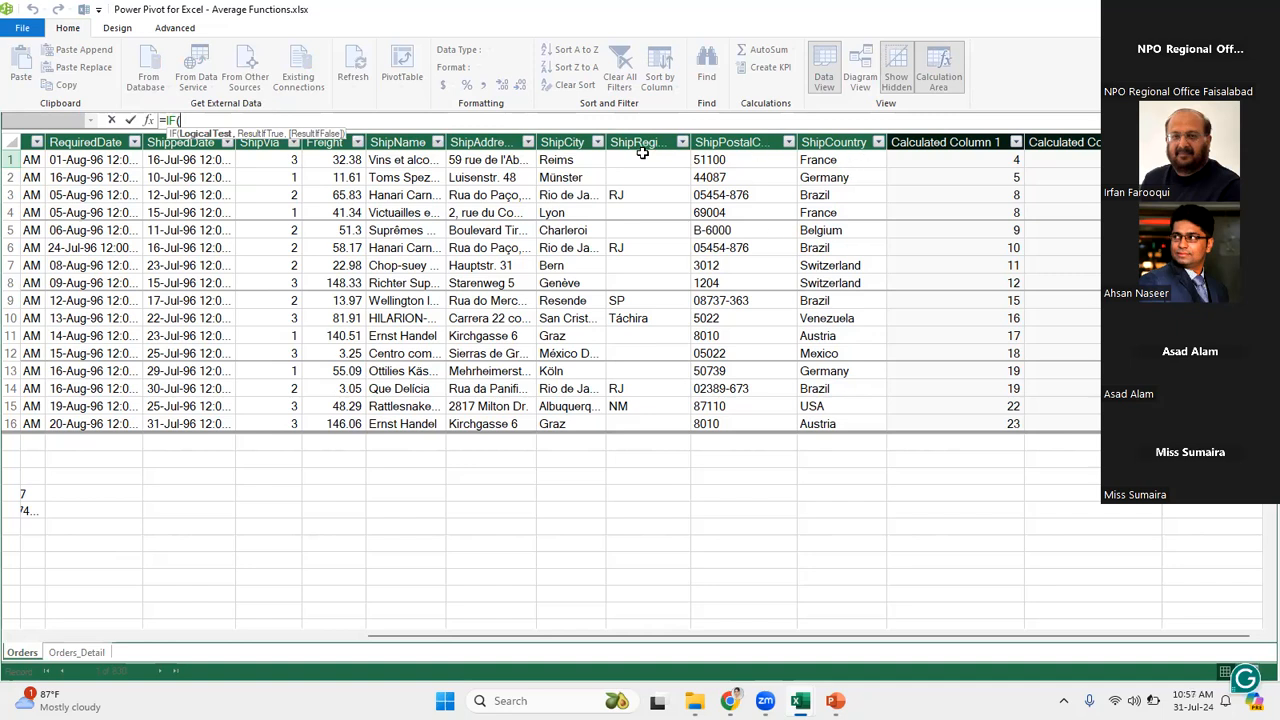
{"action": "type", "text": "s"}
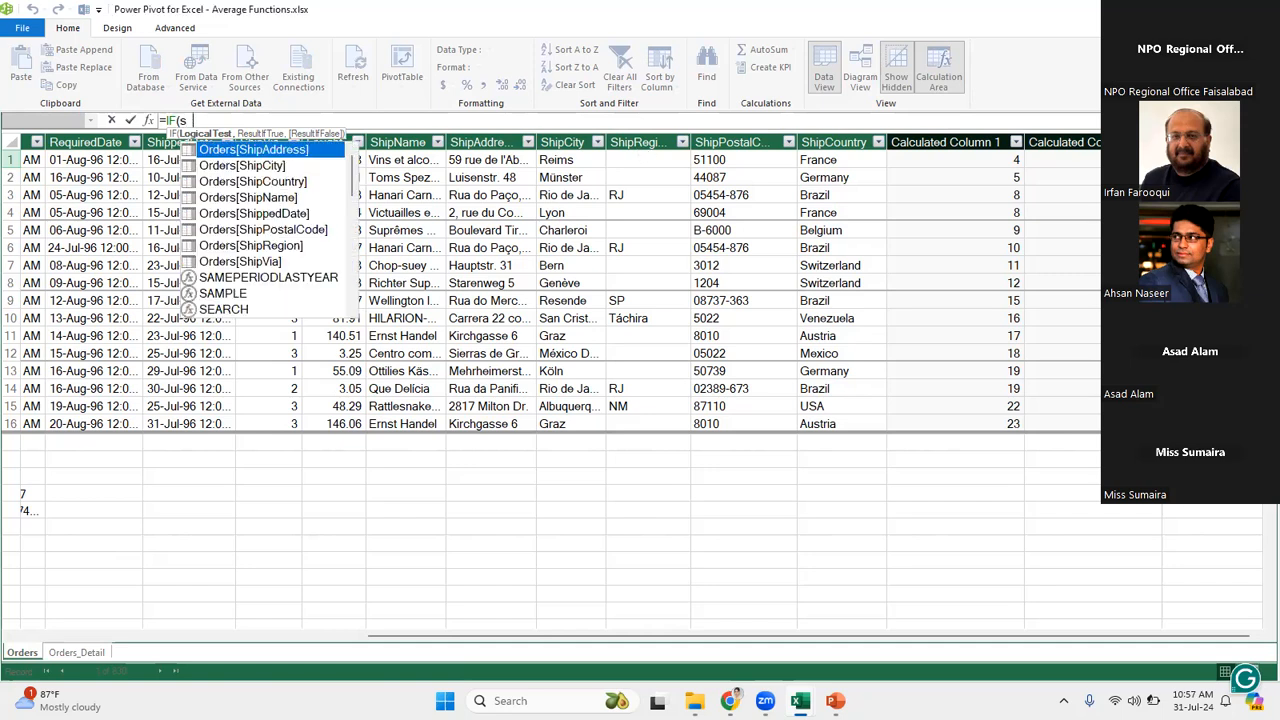
{"action": "type", "text": "hip"}
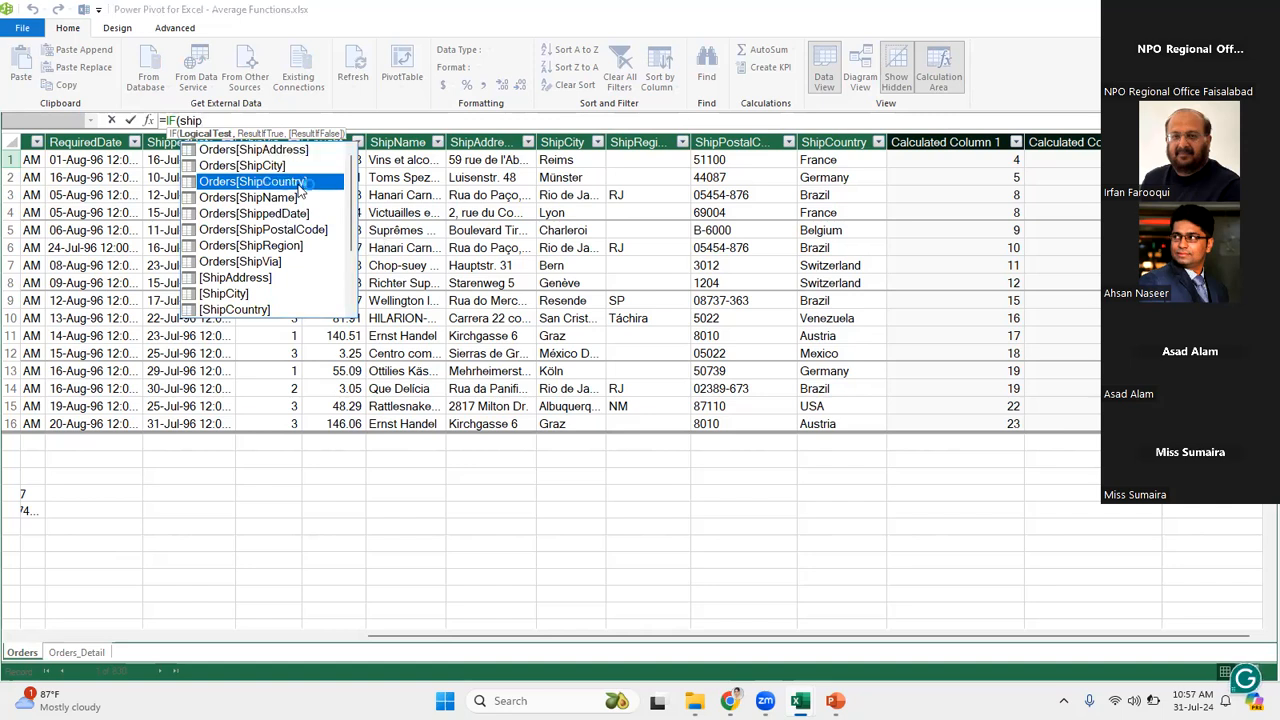
{"action": "double_click", "coordinate": [298, 182]}
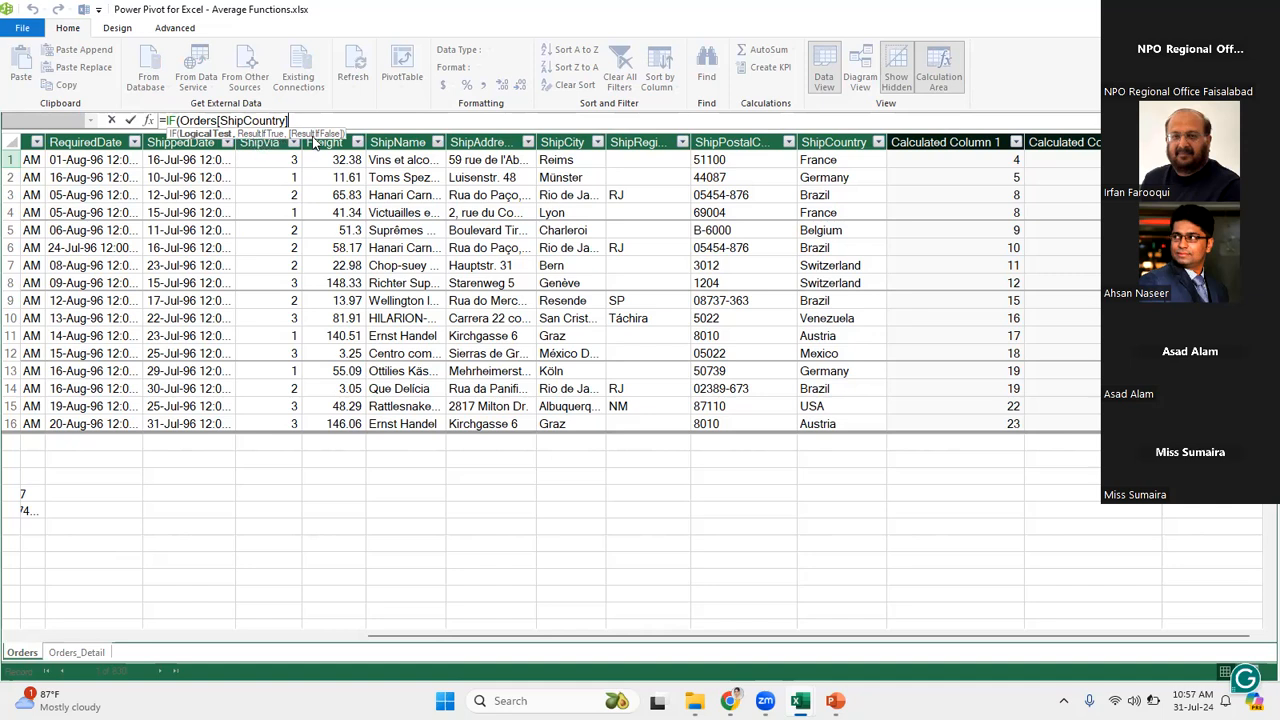
{"action": "type", "text": ","}
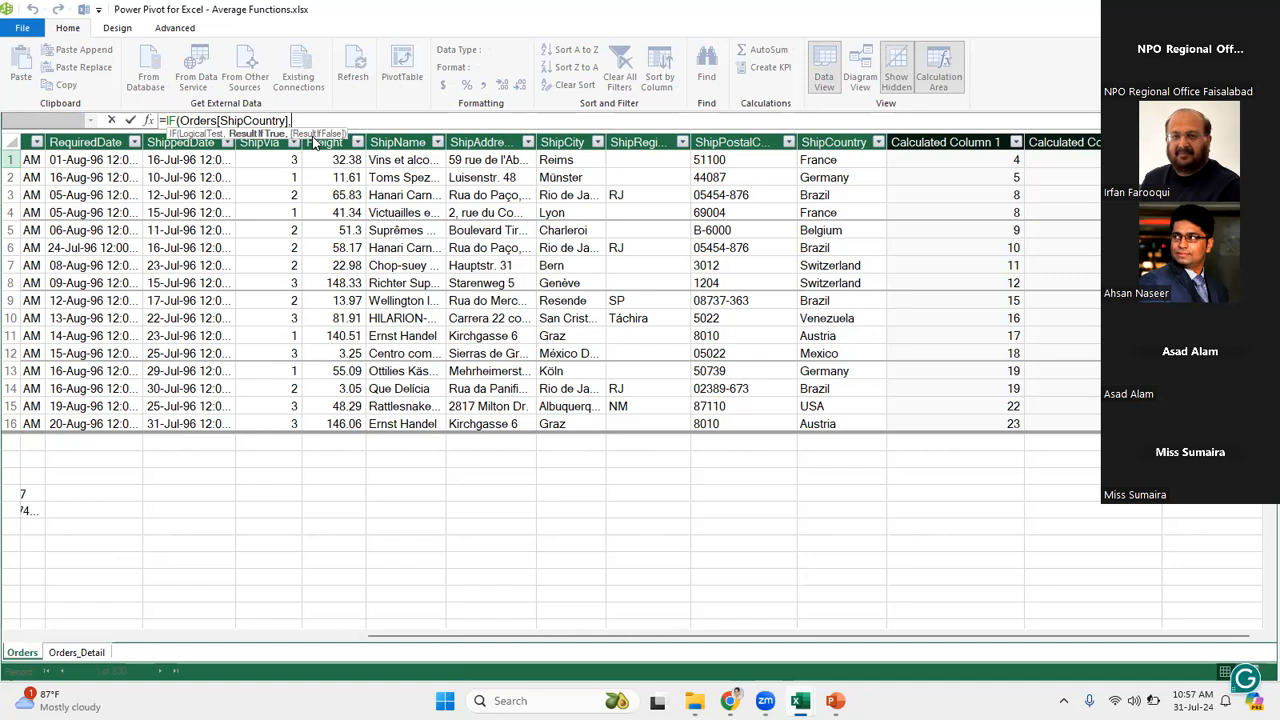
{"action": "type", "text": "\"France\","}
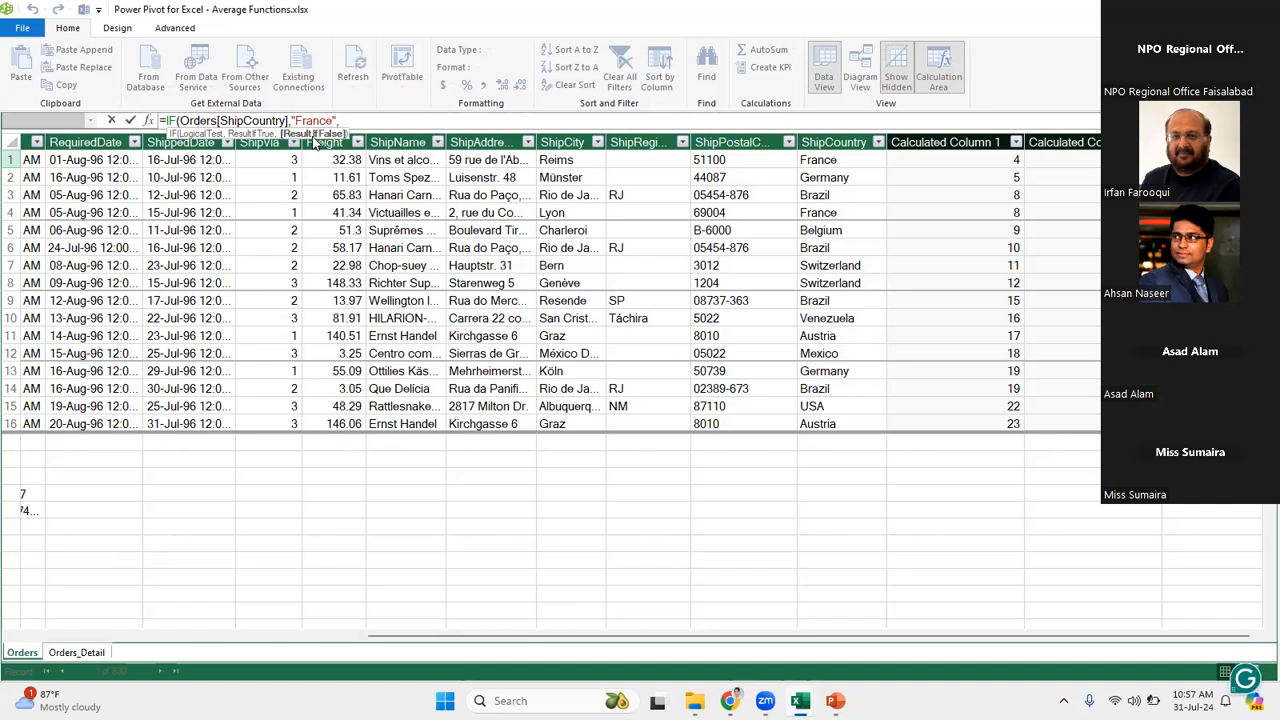
{"action": "key", "text": "BackSpace"}
{"action": "left_click", "coordinate": [292, 121]}
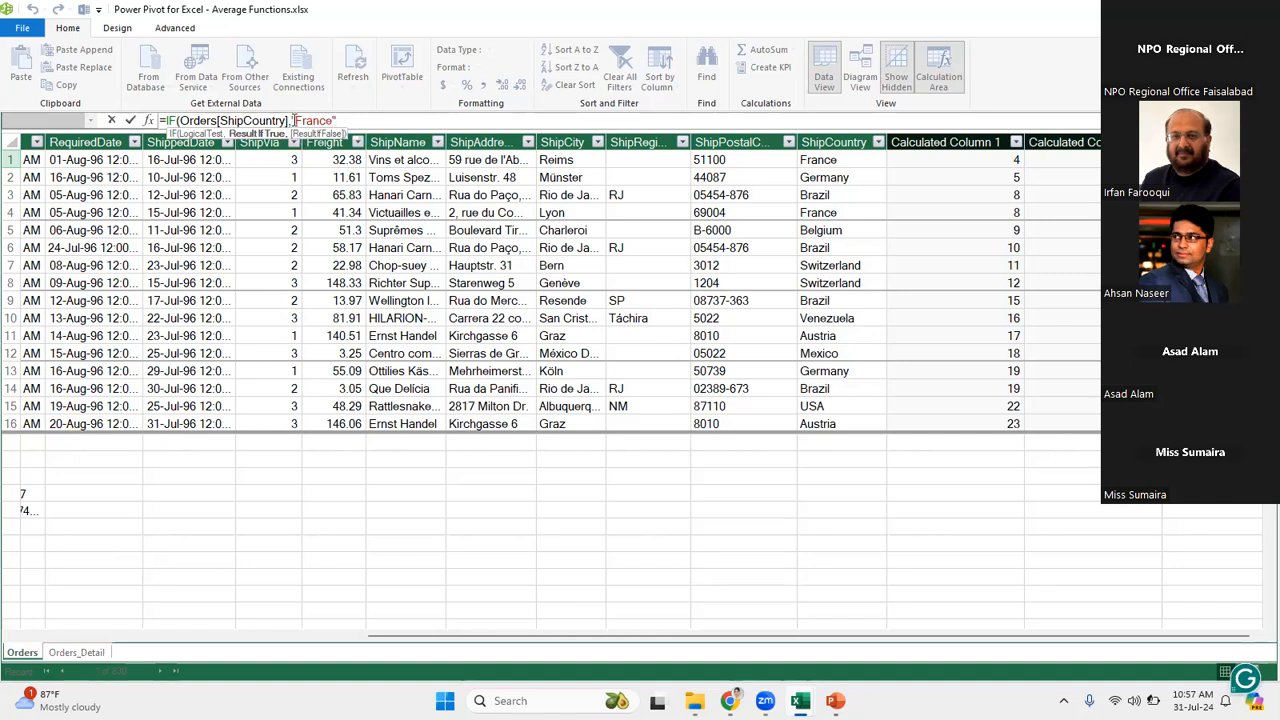
{"action": "key", "text": "BackSpace"}
{"action": "type", "text": "="}
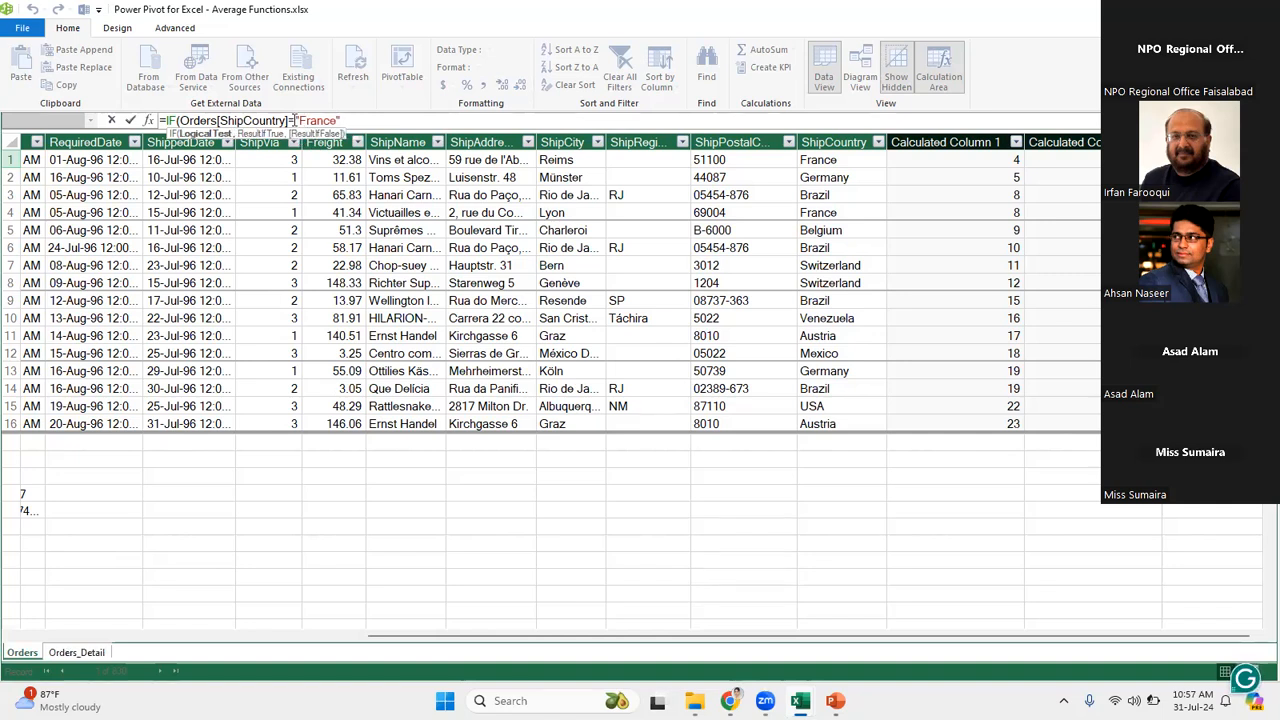
Complete the IF formula so that it returns "ok" when the test is true and "Not ok" when it is false.
{"action": "left_click", "coordinate": [357, 121]}
{"action": "type", "text": ",\"o"}
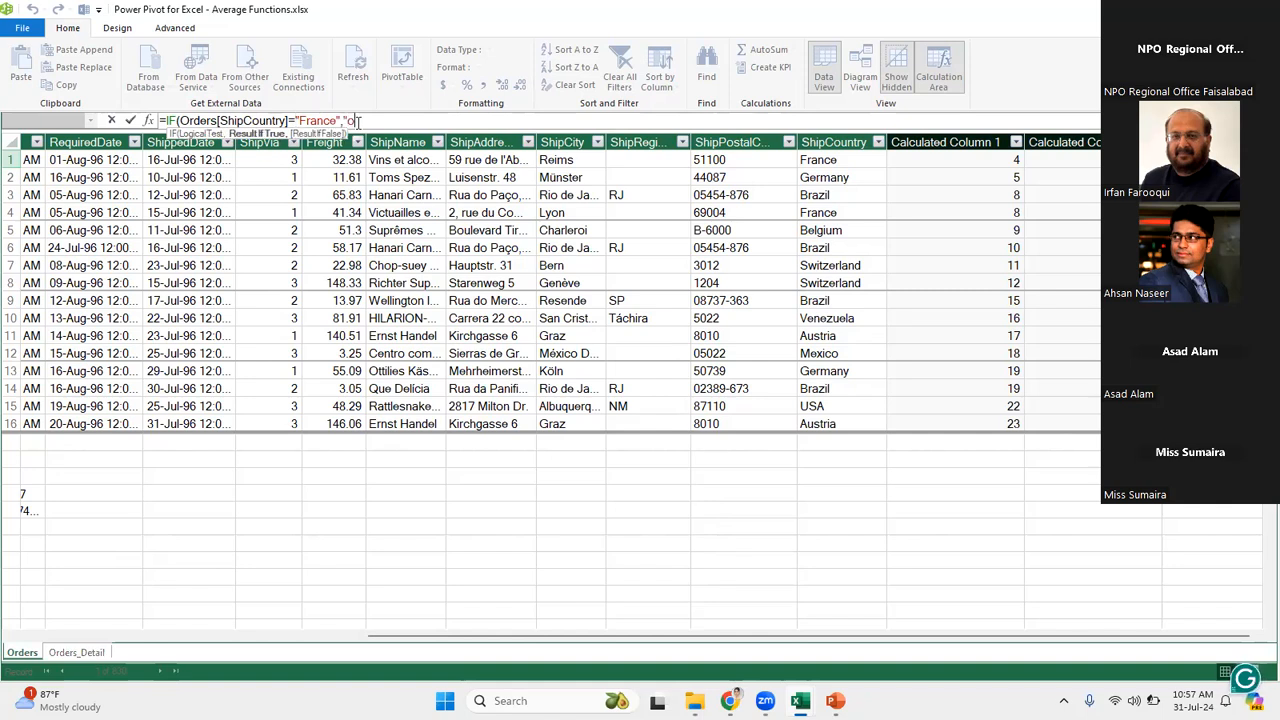
{"action": "type", "text": "k\""}
{"action": "type", "text": ","}
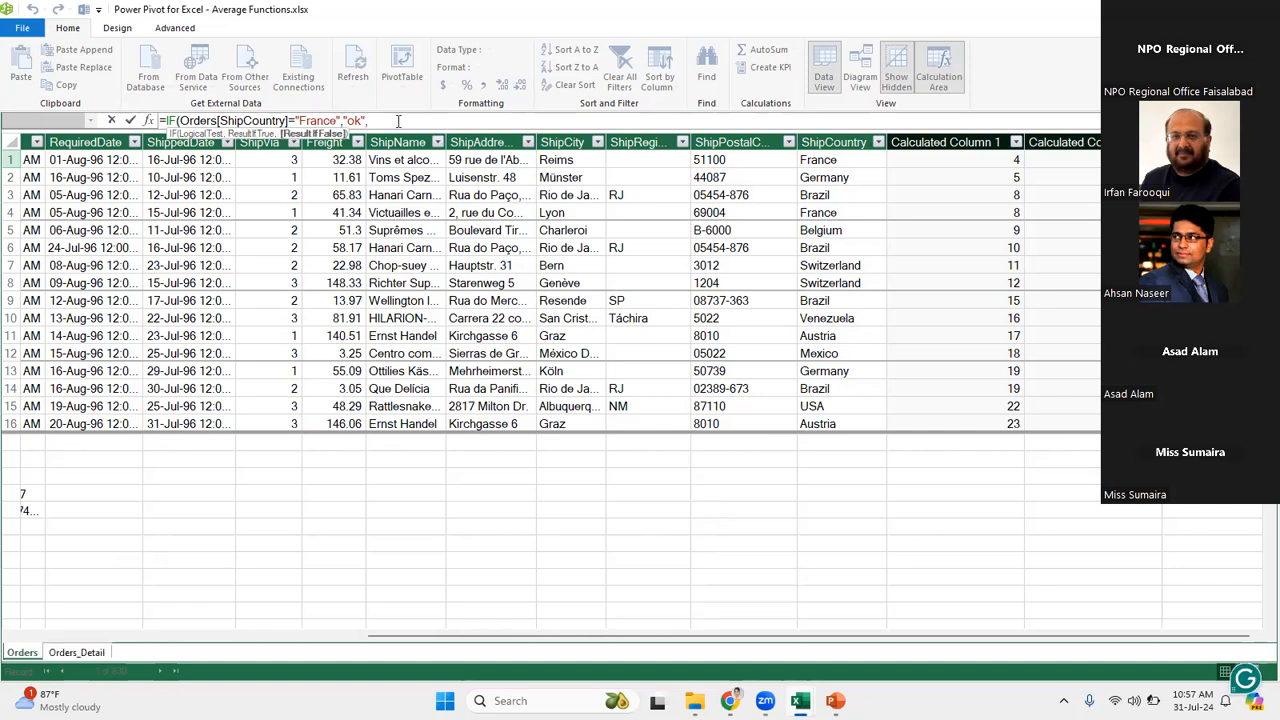
{"action": "type", "text": "\"Not"}
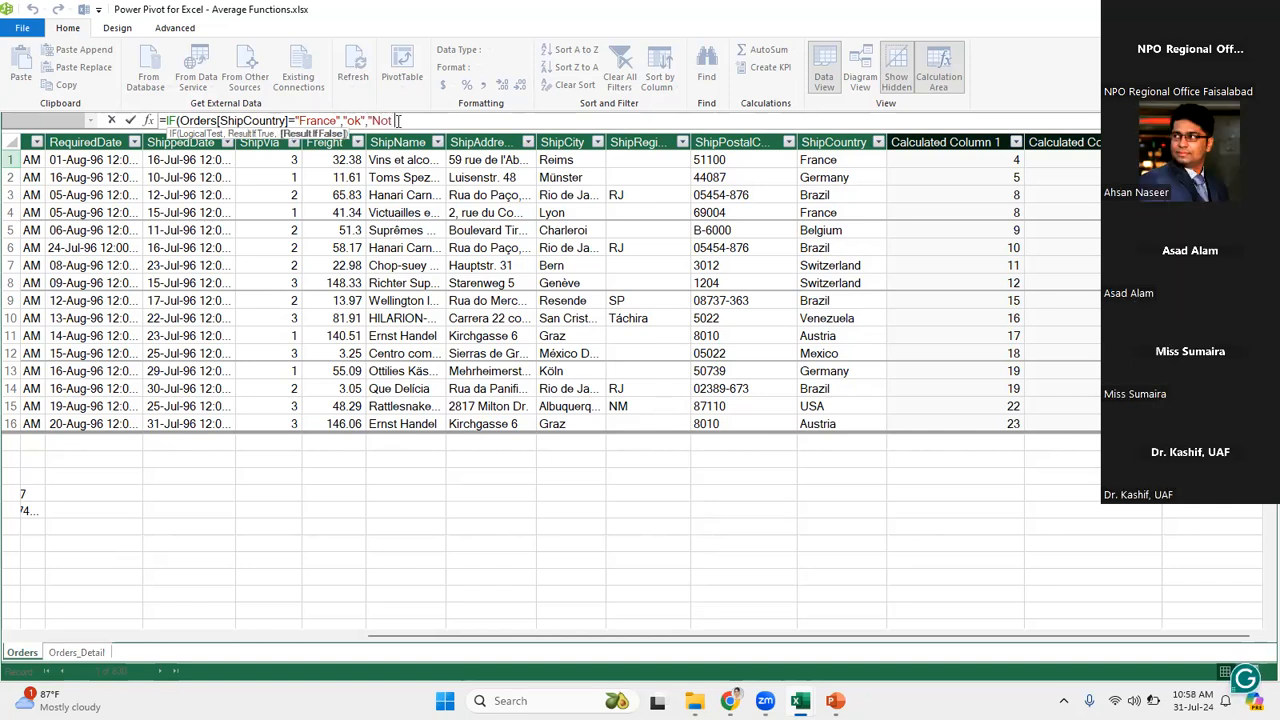
{"action": "type", "text": " ok\")"}
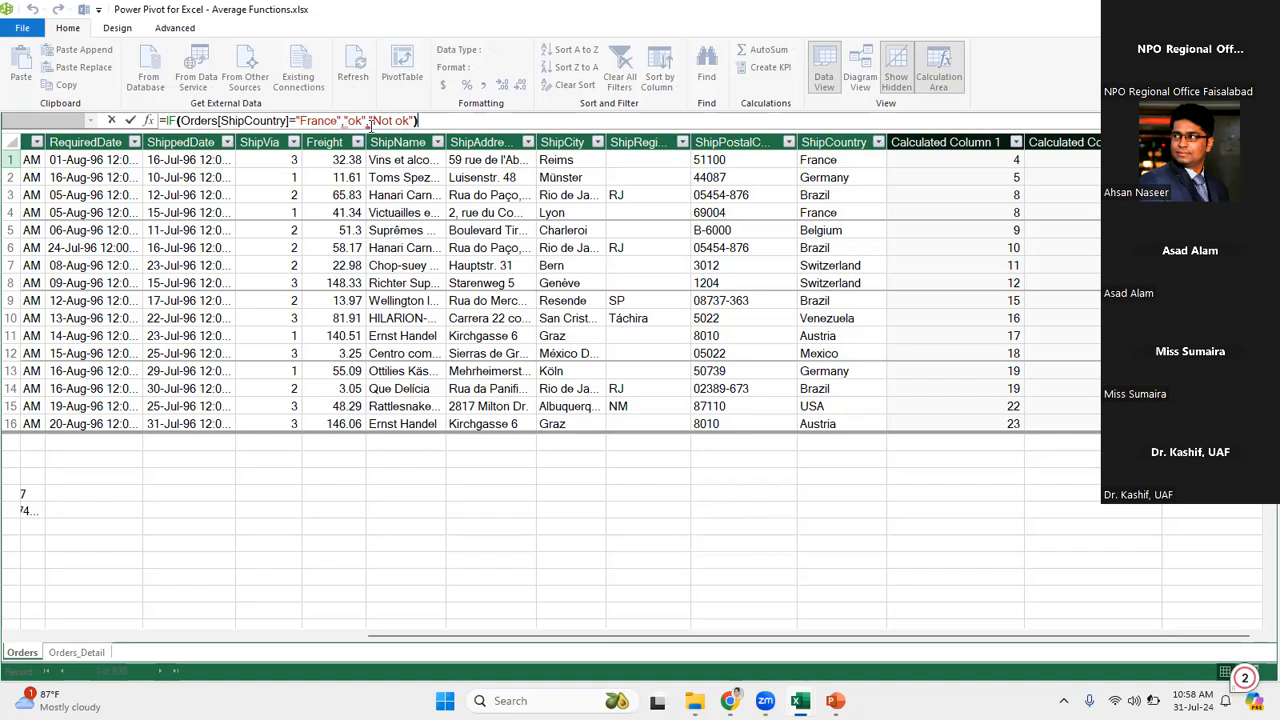
{"action": "mouse_move", "coordinate": [369, 122]}
{"action": "left_click_drag", "start_coordinate": [368, 121], "coordinate": [446, 121]}
{"action": "key", "text": "BackSpace"}
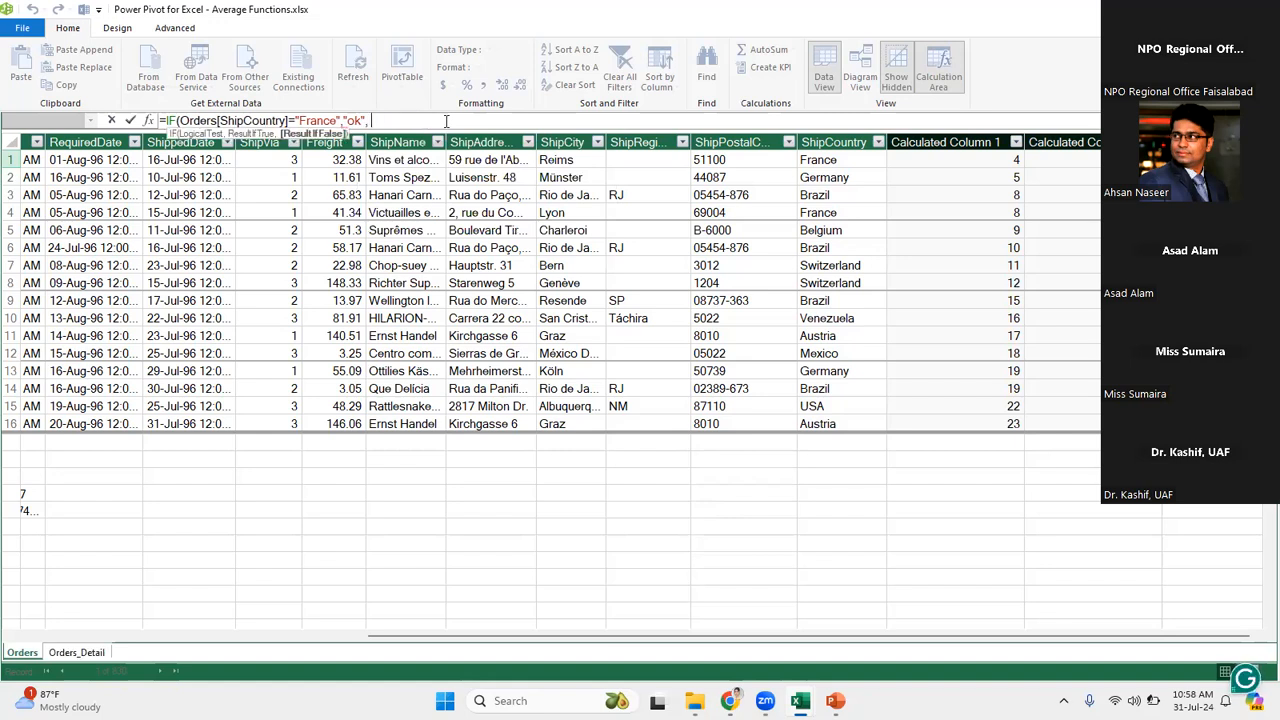
{"action": "key", "text": "ctrl+z"}
{"action": "key", "text": "Return"}
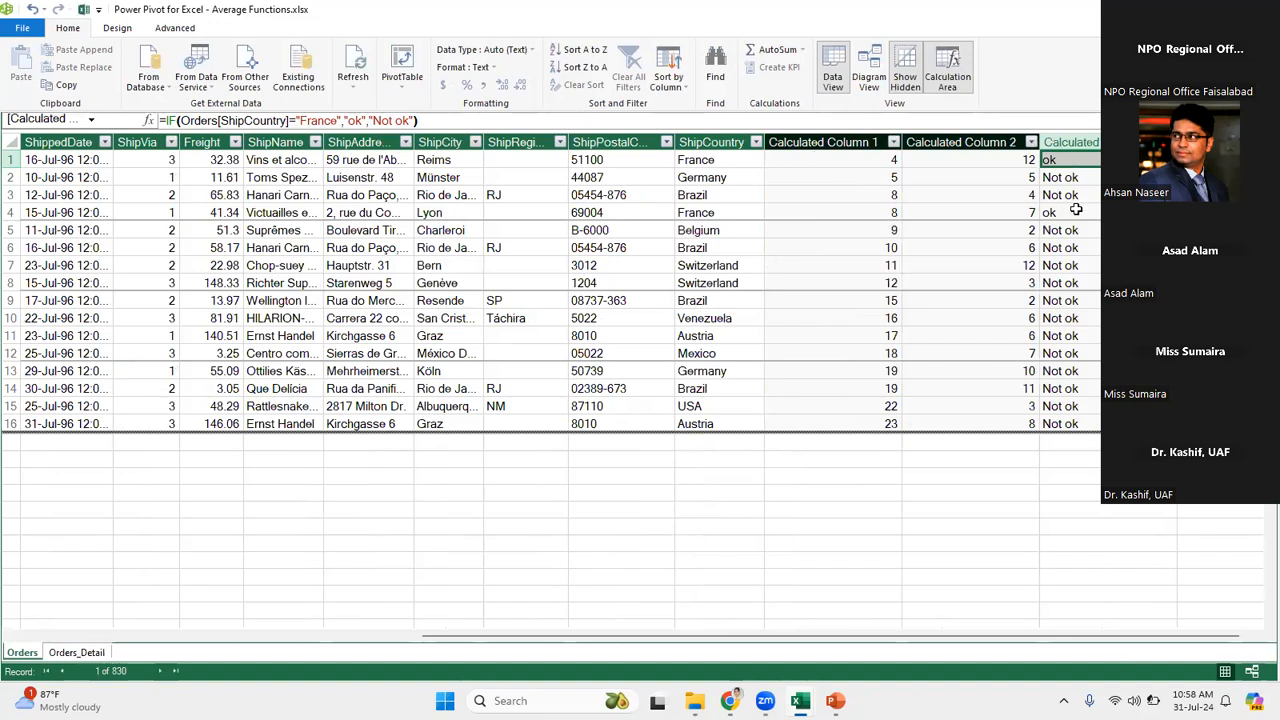
Examine the IF column's results and formula in Orders, along with the table's other columns and measures.
{"action": "left_click", "coordinate": [1073, 211]}
{"action": "left_click", "coordinate": [1073, 196]}
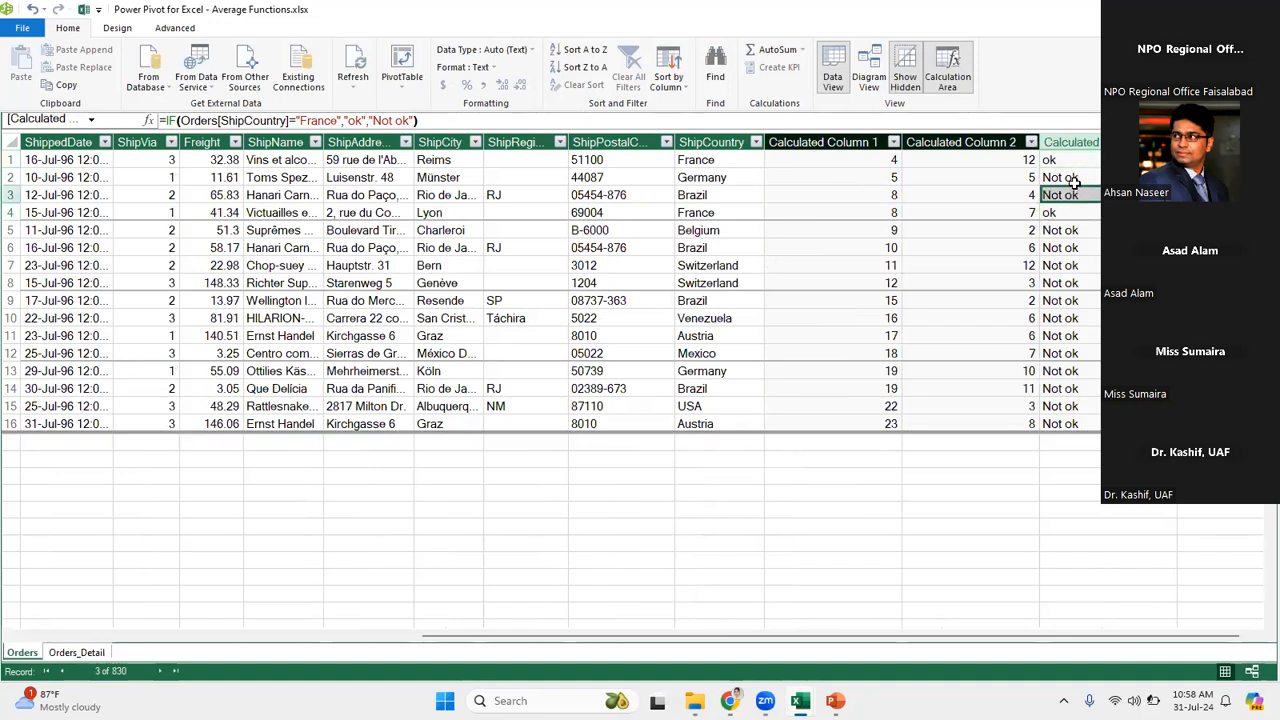
{"action": "left_click", "coordinate": [1073, 180]}
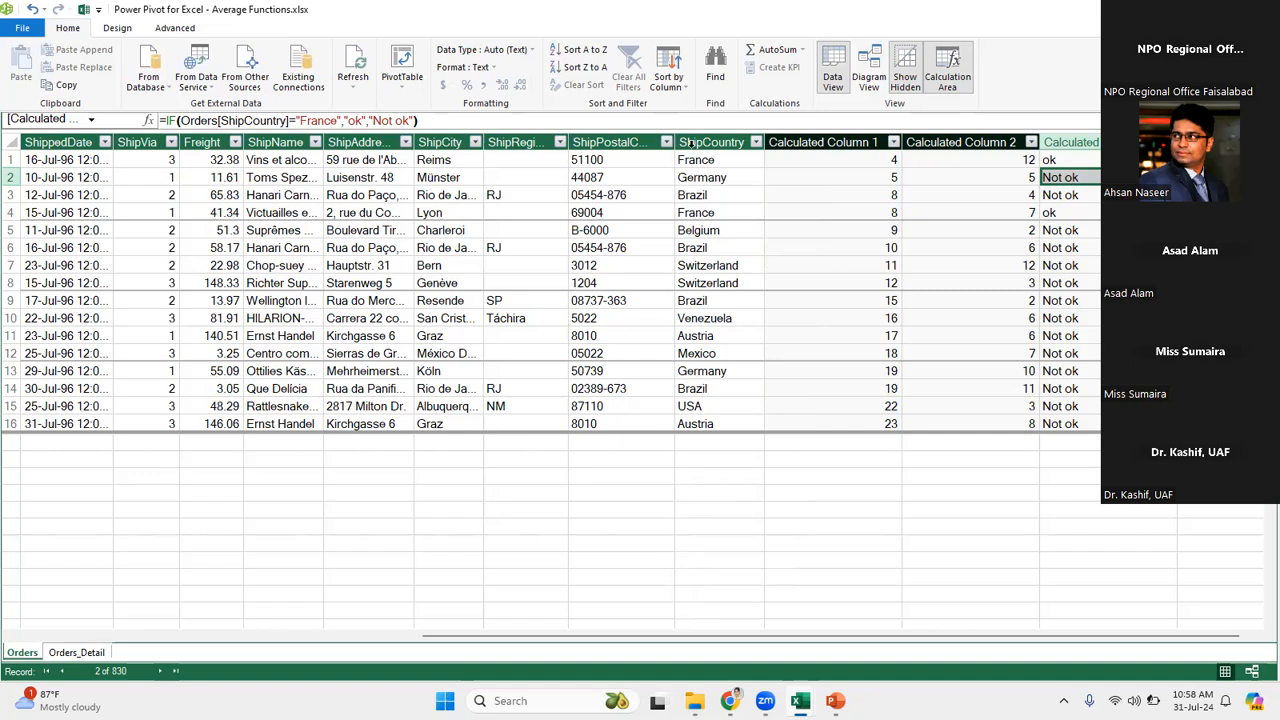
{"action": "left_click", "coordinate": [292, 121]}
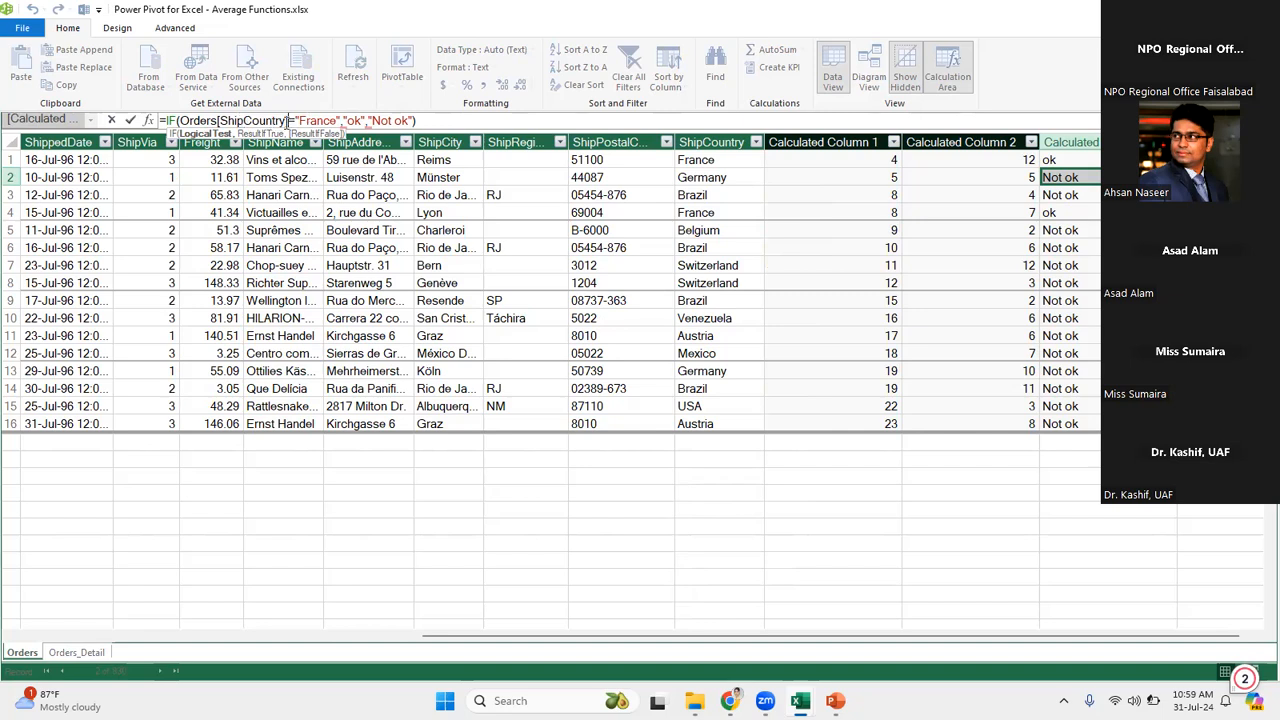
{"action": "left_click", "coordinate": [311, 207]}
{"action": "left_click", "coordinate": [350, 193]}
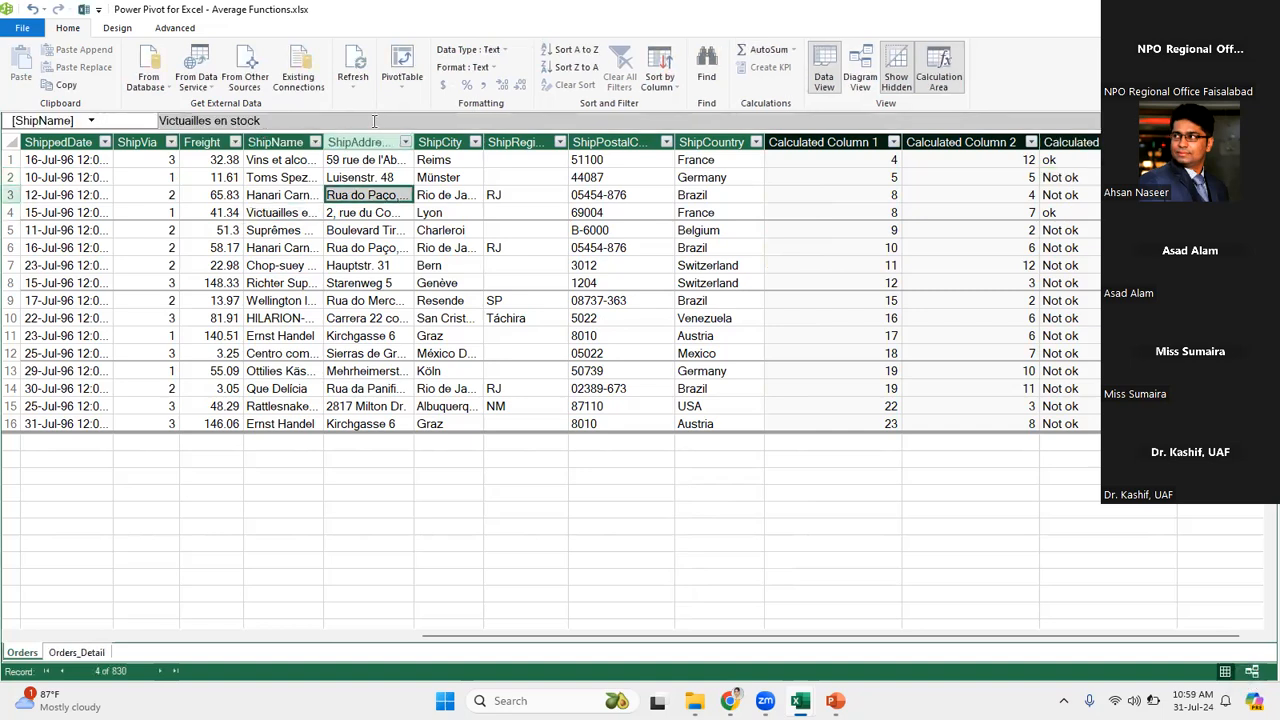
{"action": "left_click", "coordinate": [1062, 160]}
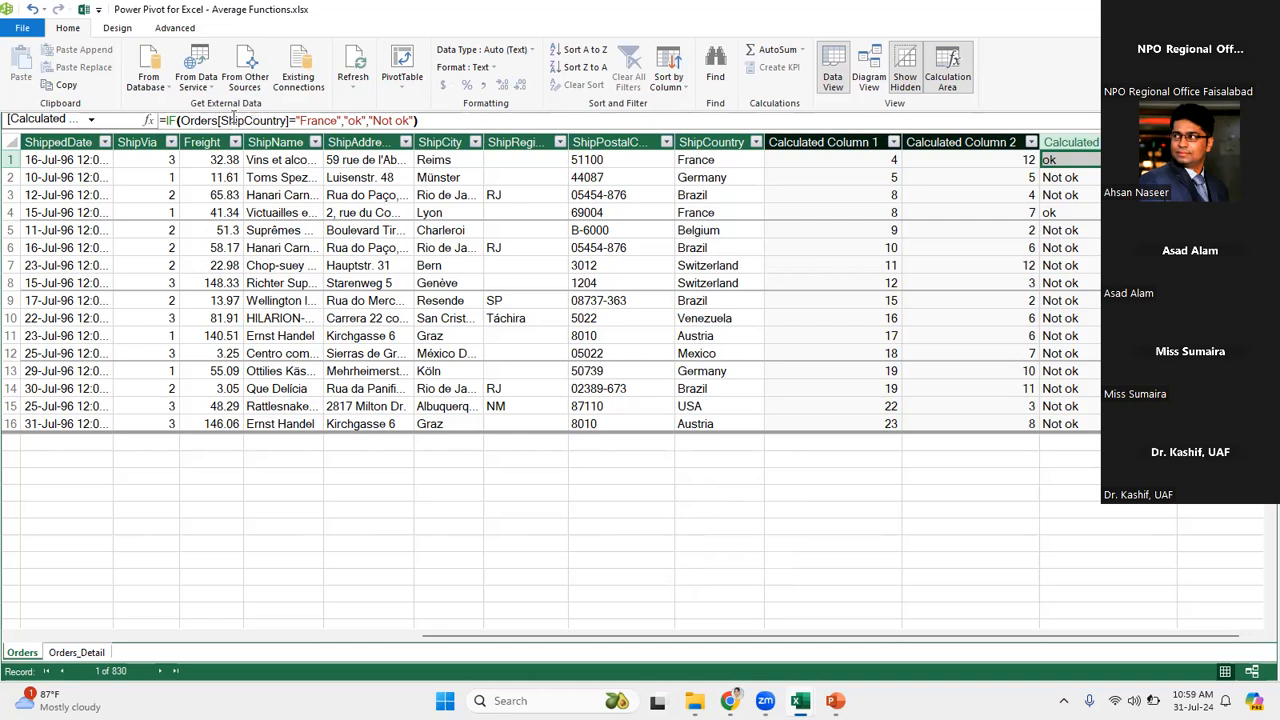
{"action": "left_click", "coordinate": [290, 120]}
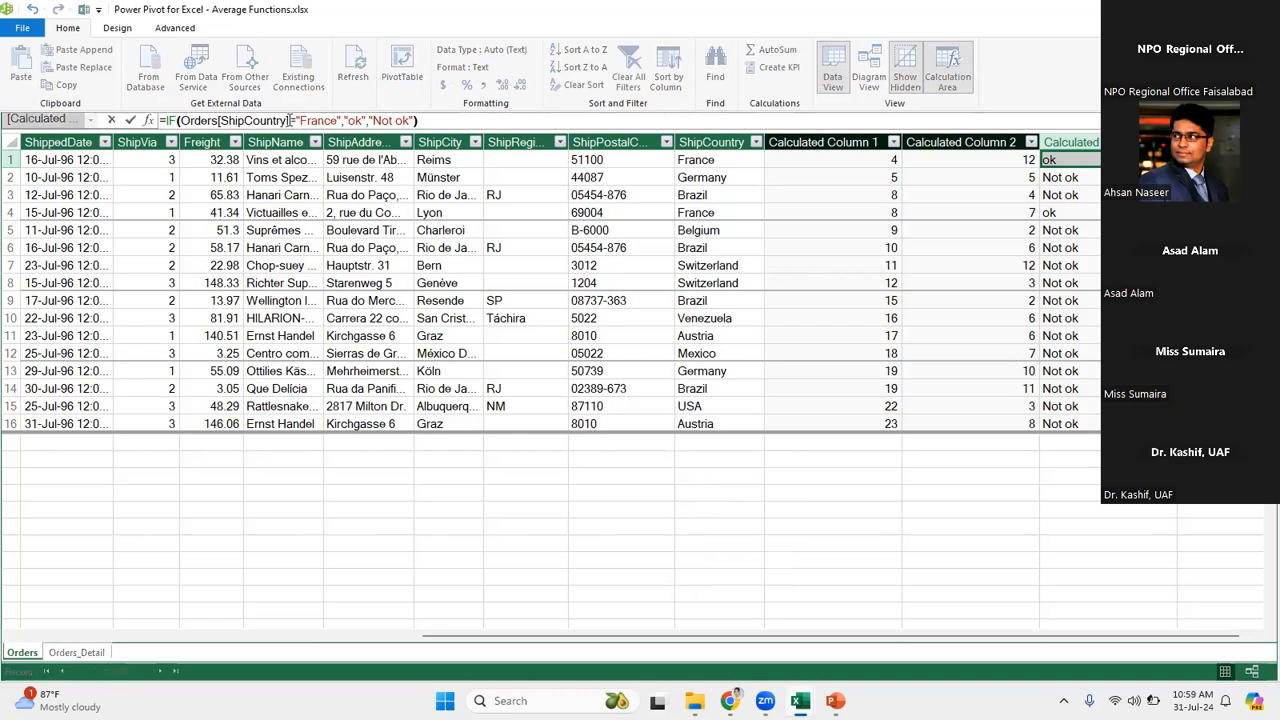
{"action": "left_click", "coordinate": [420, 122]}
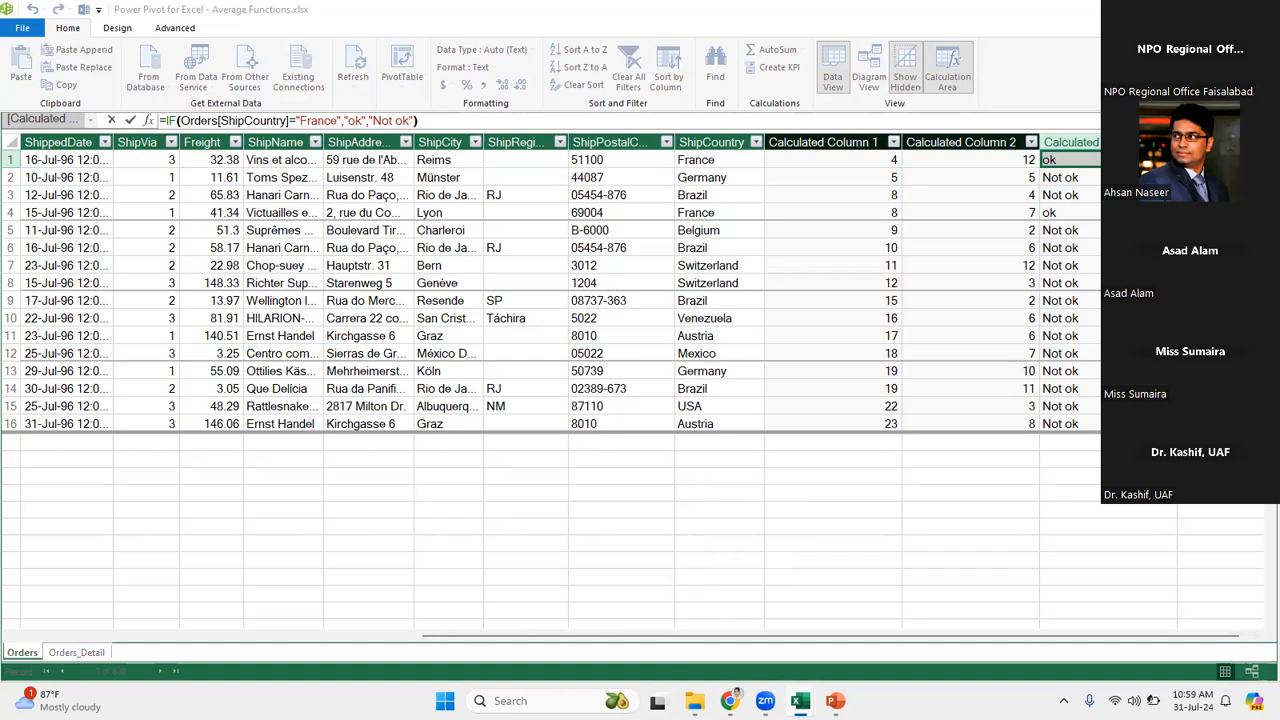
{"action": "left_click_drag", "start_coordinate": [489, 636], "coordinate": [328, 645]}
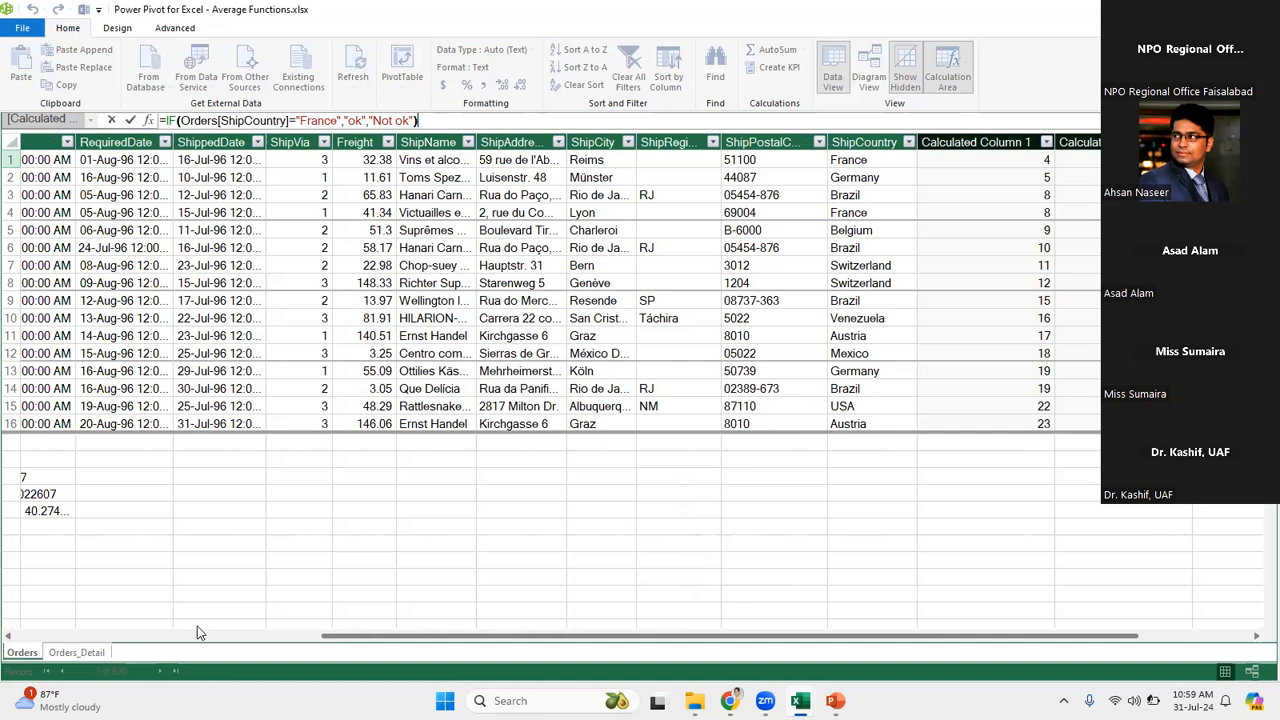
{"action": "left_click", "coordinate": [137, 636]}
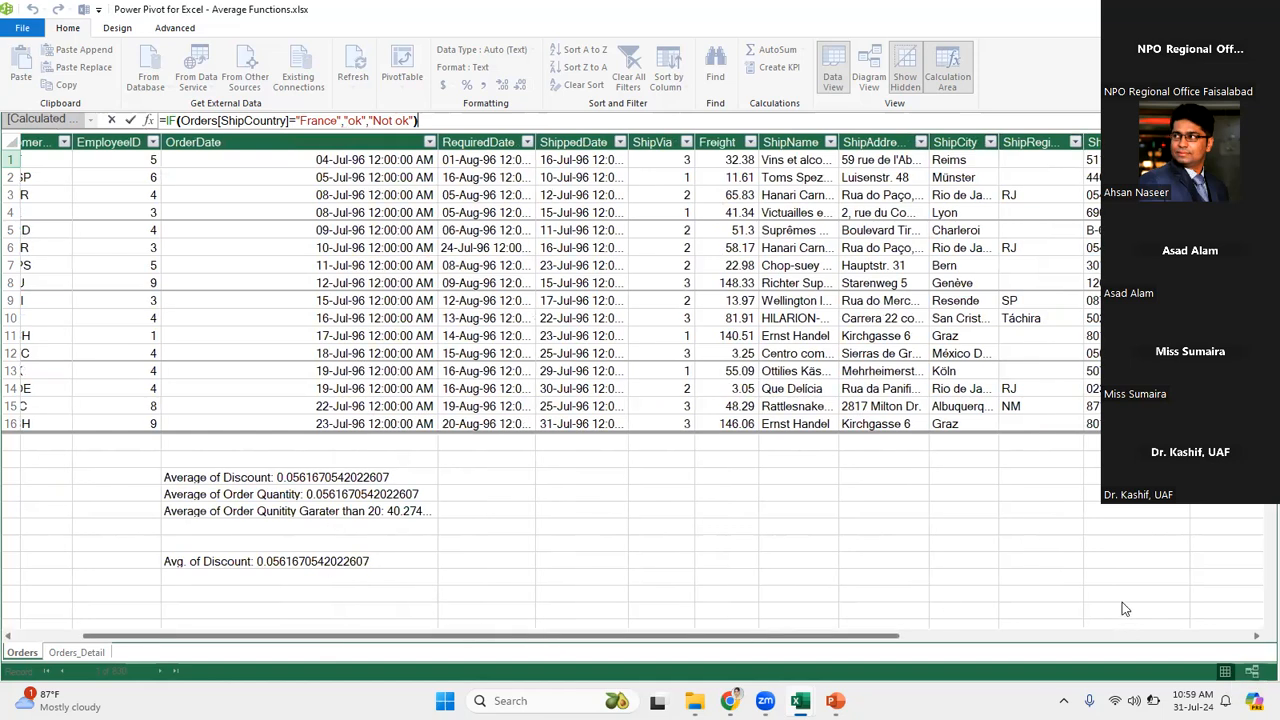
{"action": "scroll", "coordinate": [1122, 602], "scroll_direction": "right", "scroll_amount": 10}
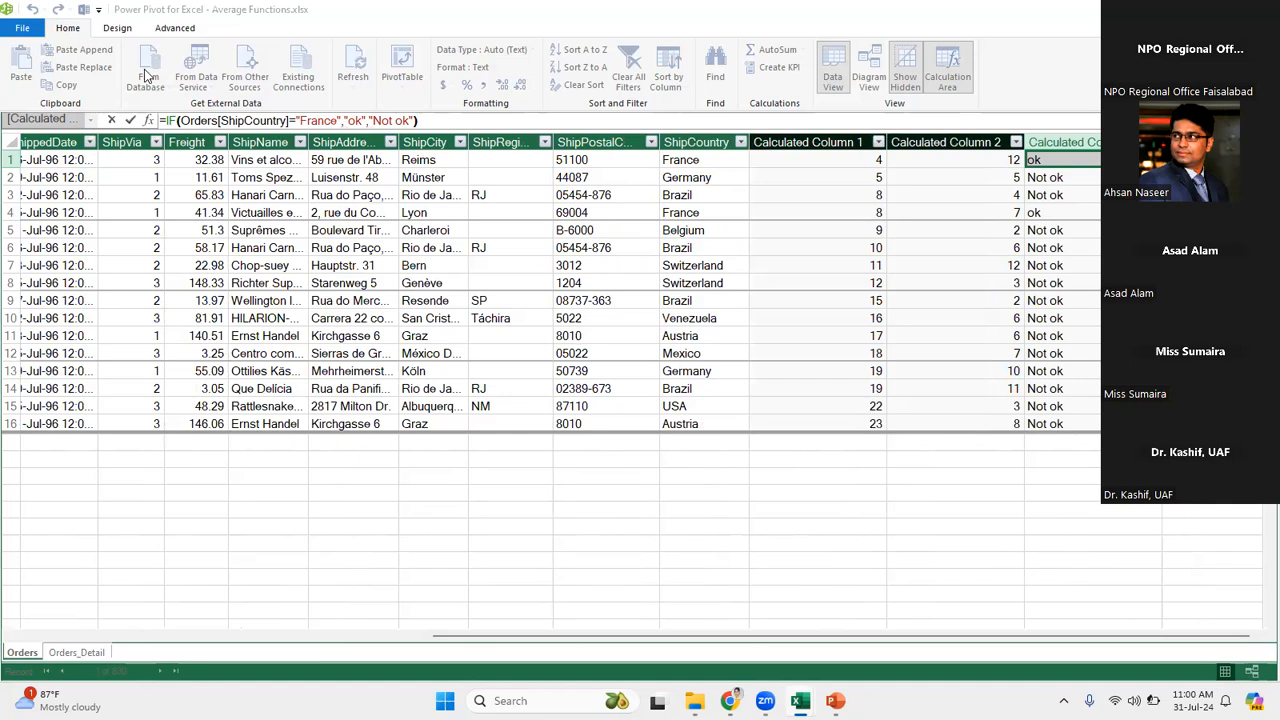
Switch to the Excel workbook, add a column from P2 with UPPER of ShipCity on the Orders sheet, and return to Power Pivot.
{"action": "mouse_move", "coordinate": [800, 701]}
{"action": "left_click", "coordinate": [212, 196]}
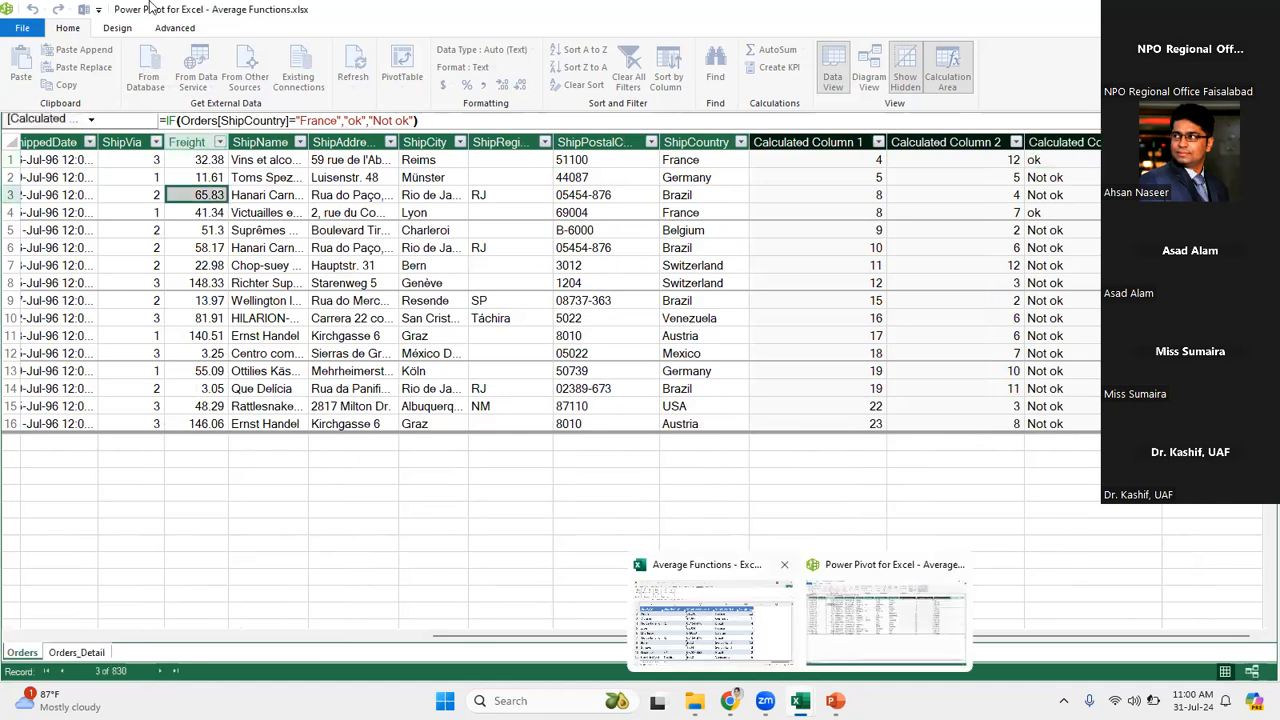
{"action": "left_click", "coordinate": [82, 9]}
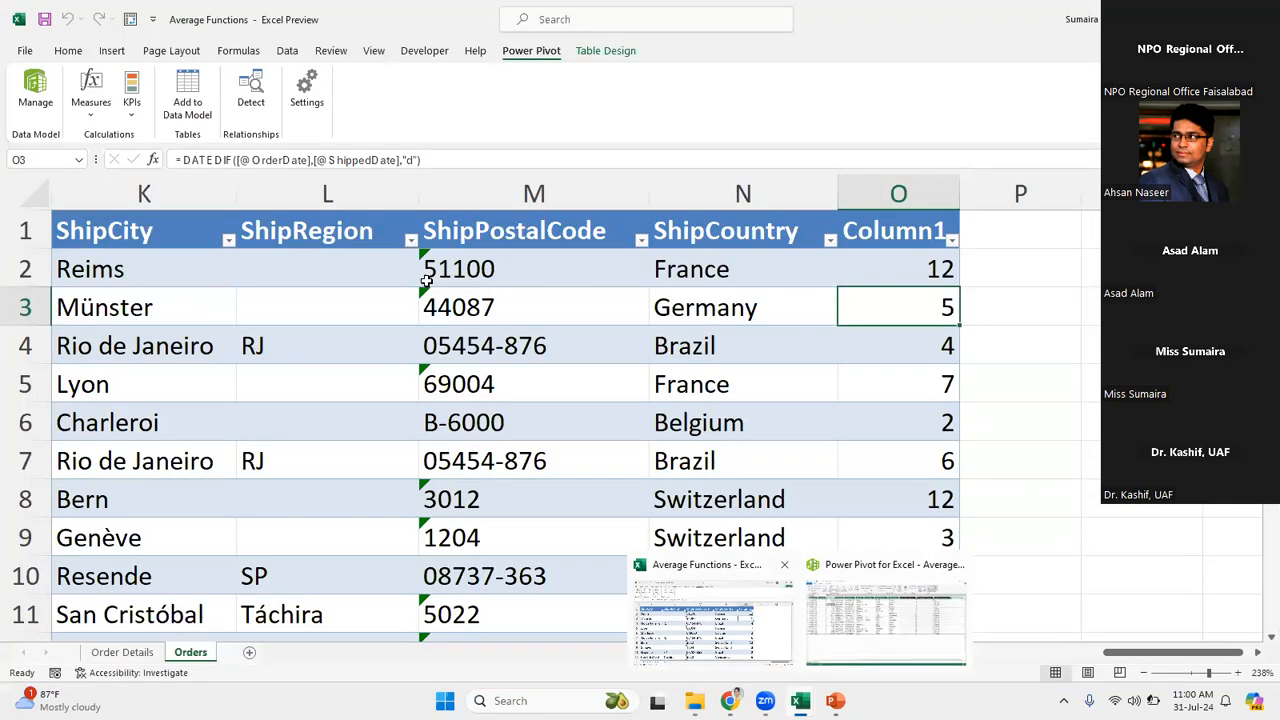
{"action": "left_click", "coordinate": [426, 281]}
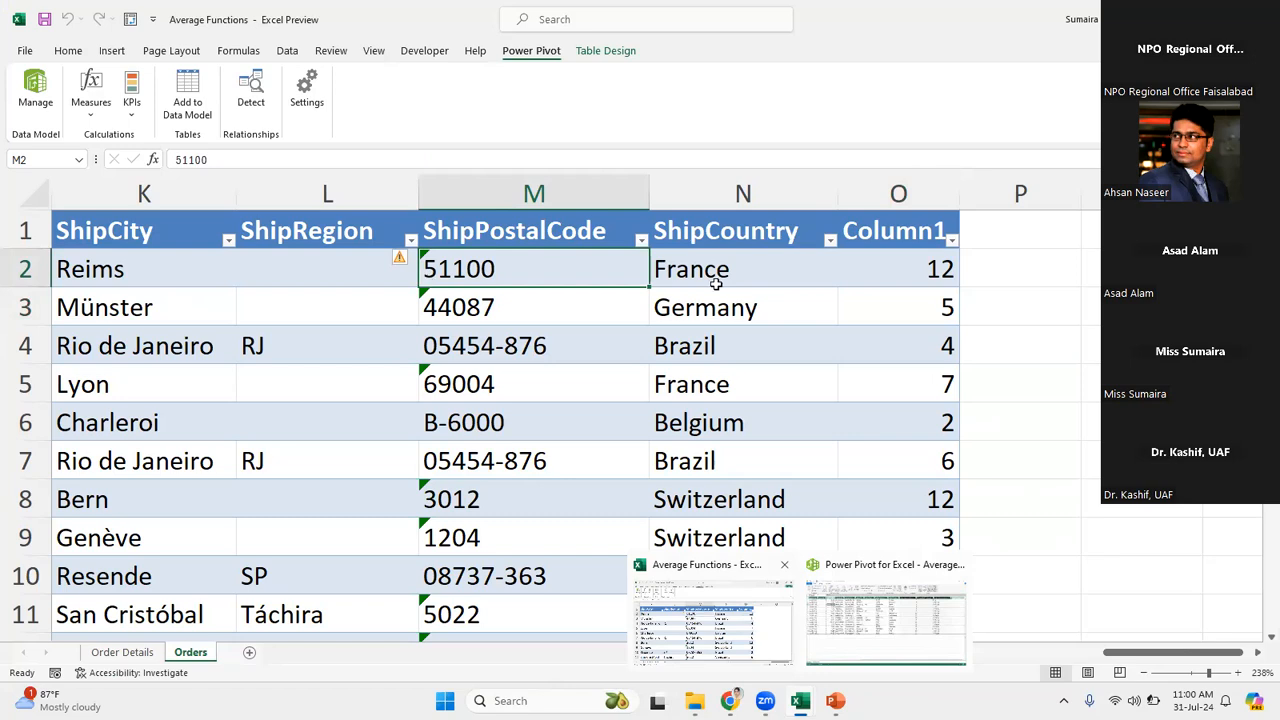
{"action": "left_click", "coordinate": [1006, 272]}
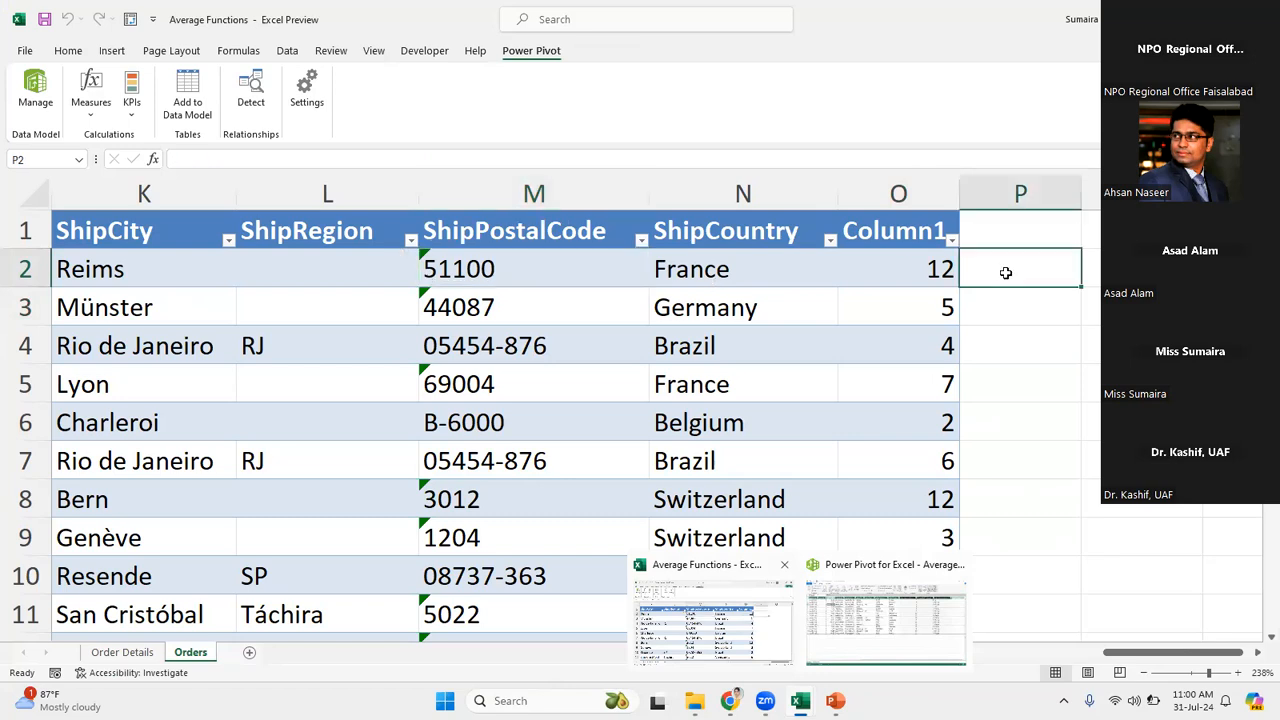
{"action": "type", "text": "="}
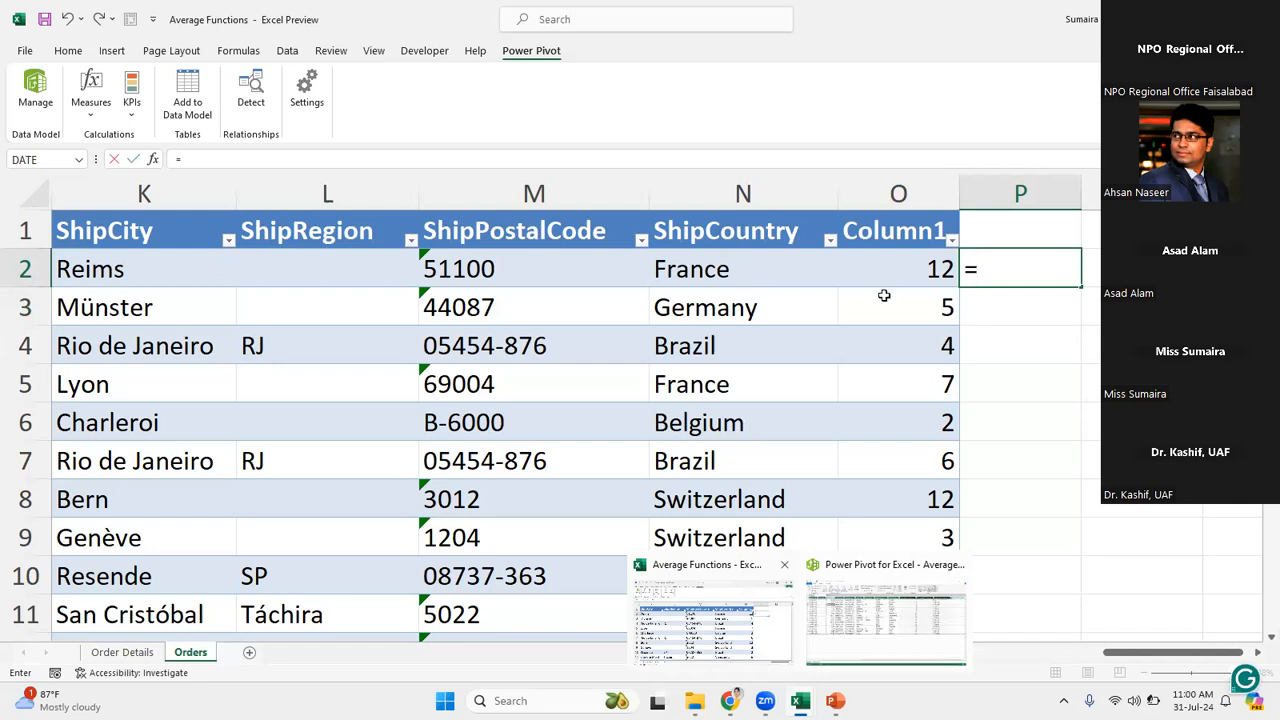
{"action": "type", "text": "up"}
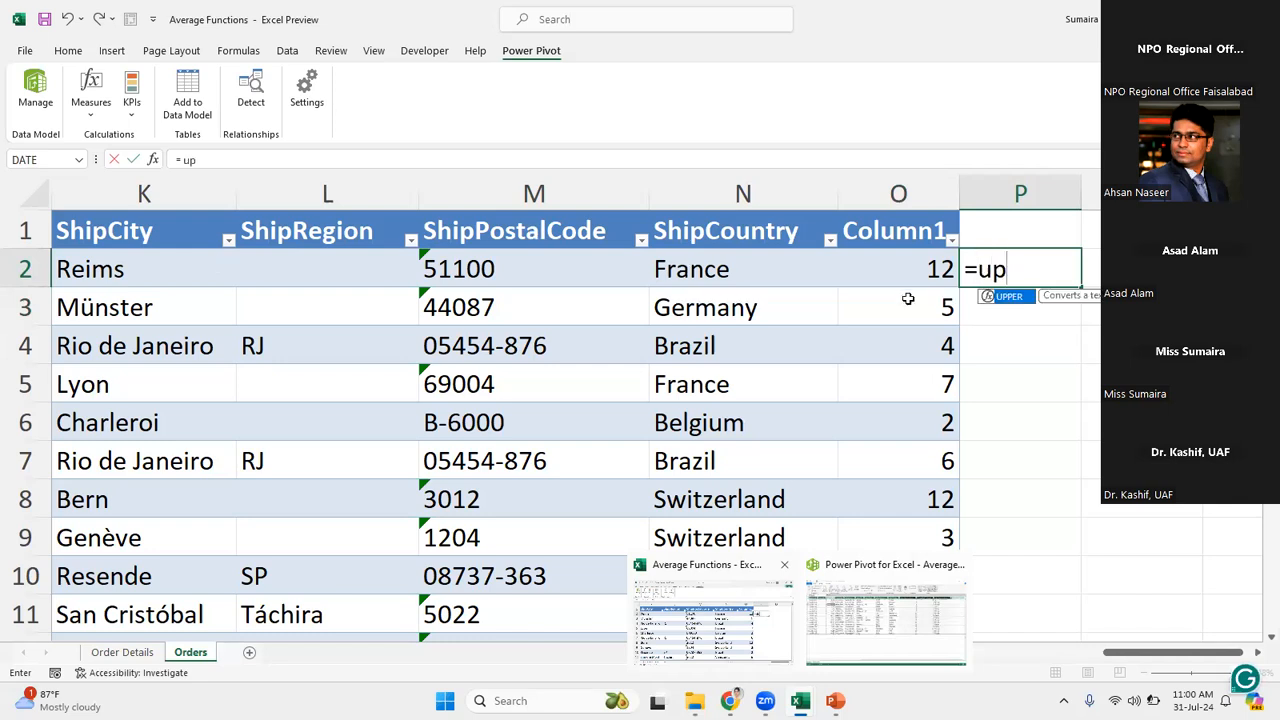
{"action": "key", "text": "Tab"}
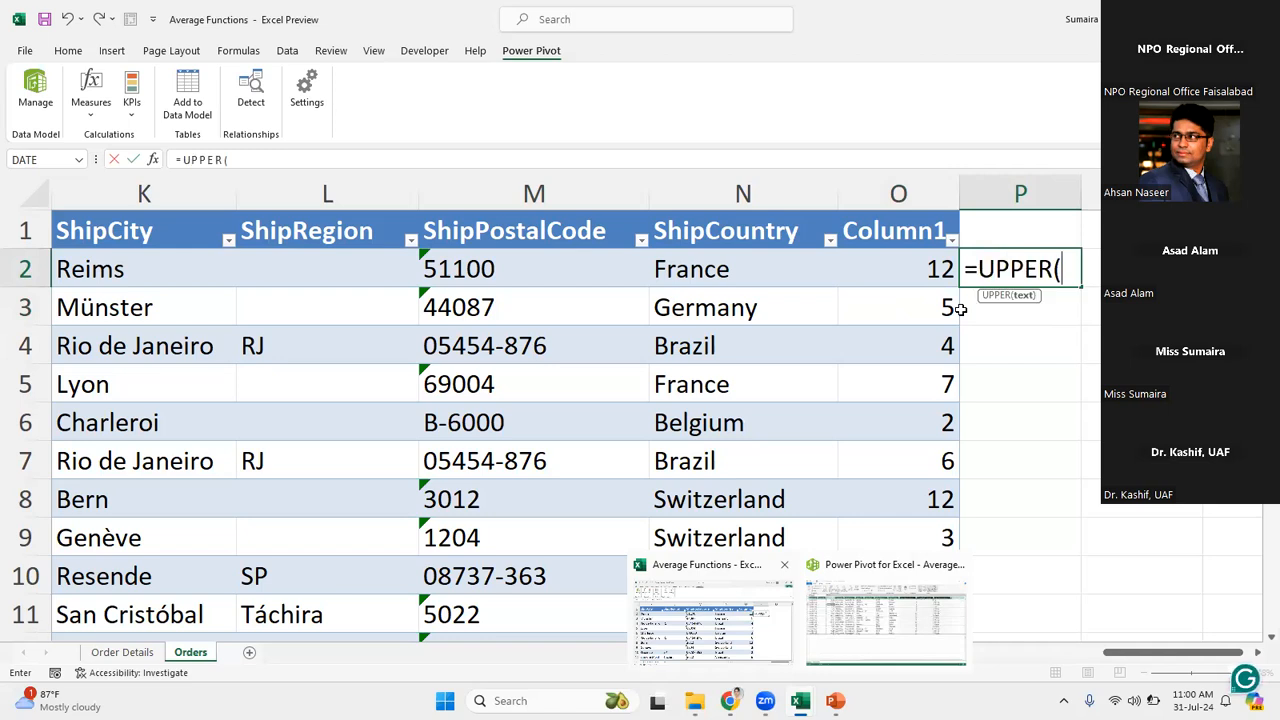
{"action": "left_click", "coordinate": [128, 268]}
{"action": "key", "text": "Return"}
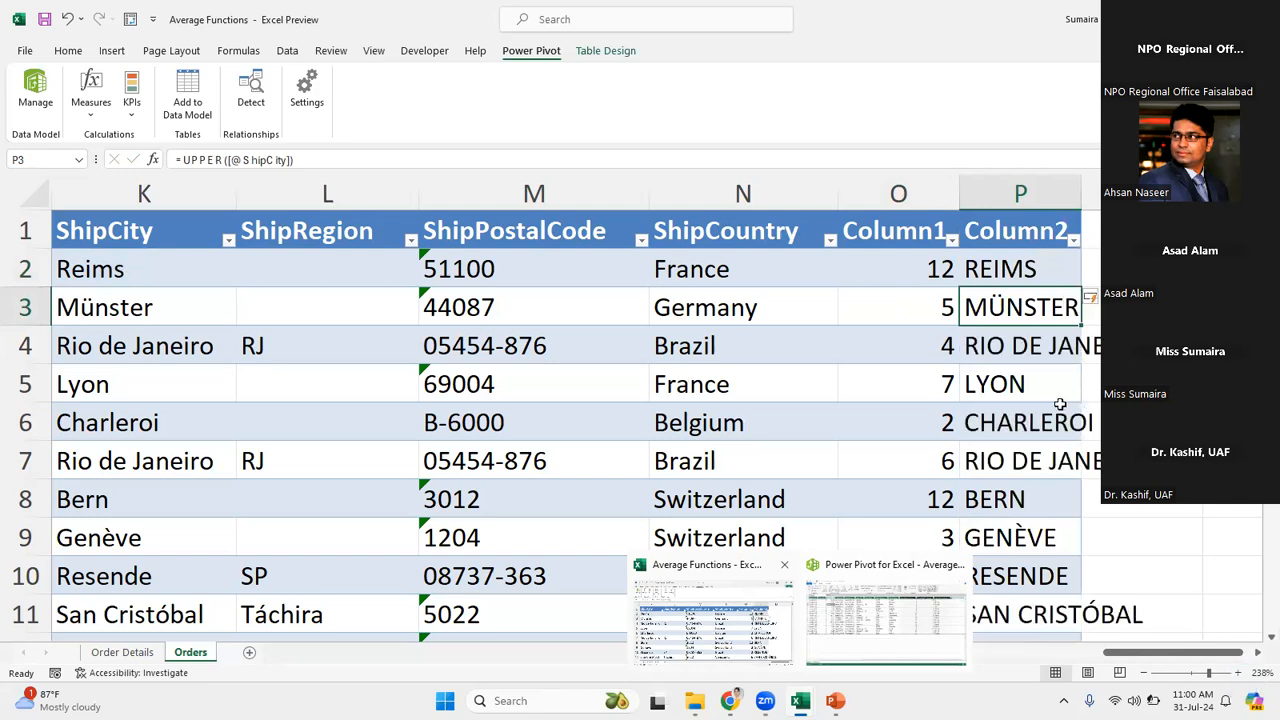
{"action": "left_click", "coordinate": [42, 112]}
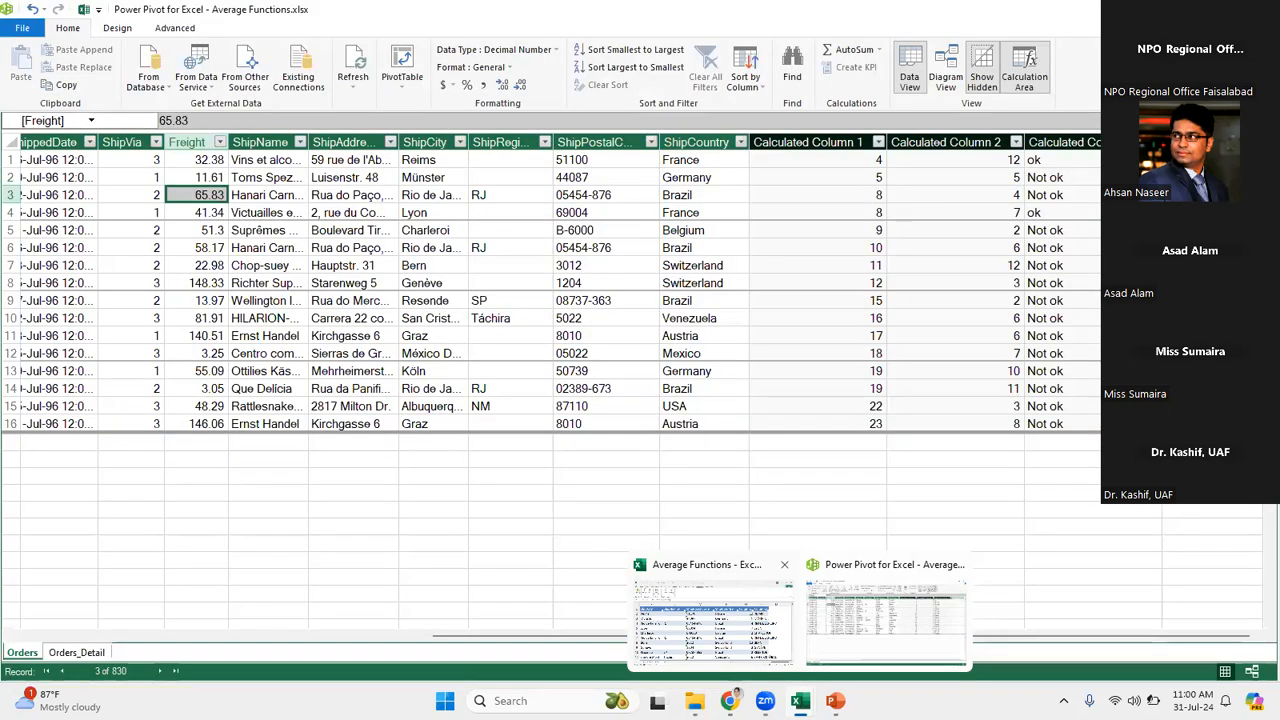
Start an UPPER formula in a new calculated column of the Orders table.
{"action": "left_click", "coordinate": [1210, 160]}
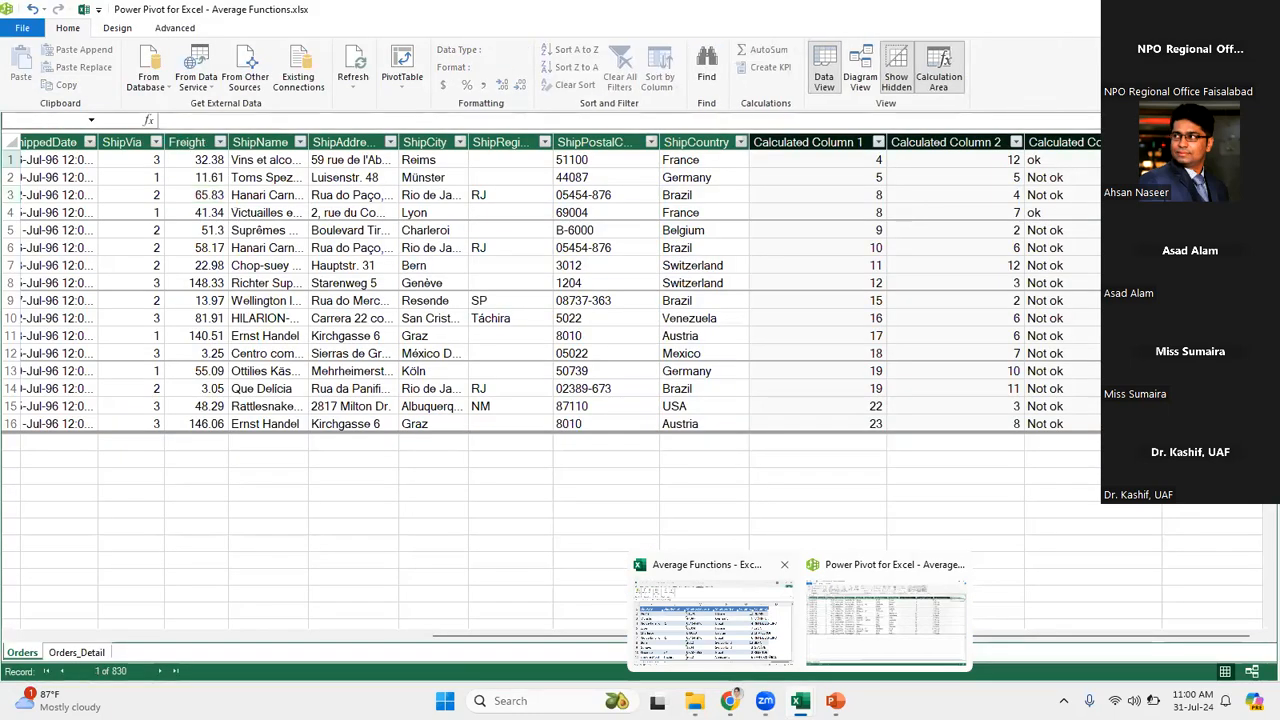
{"action": "type", "text": "=u"}
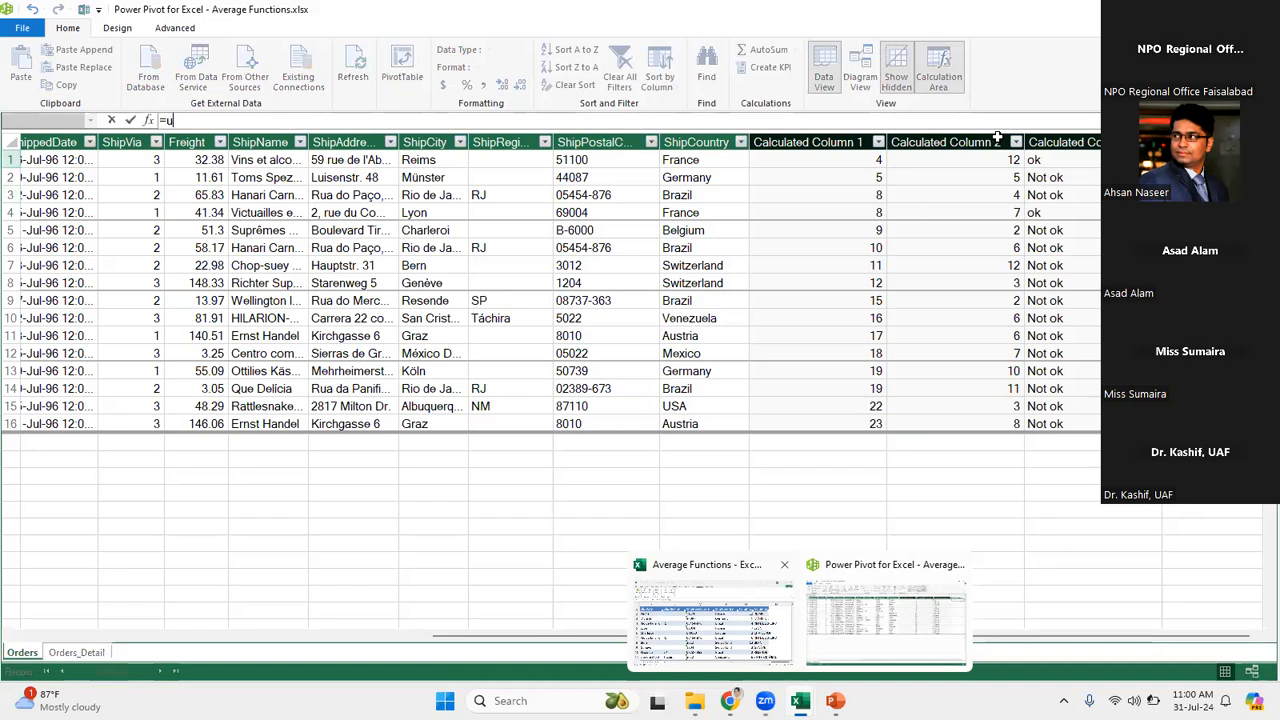
{"action": "type", "text": "p"}
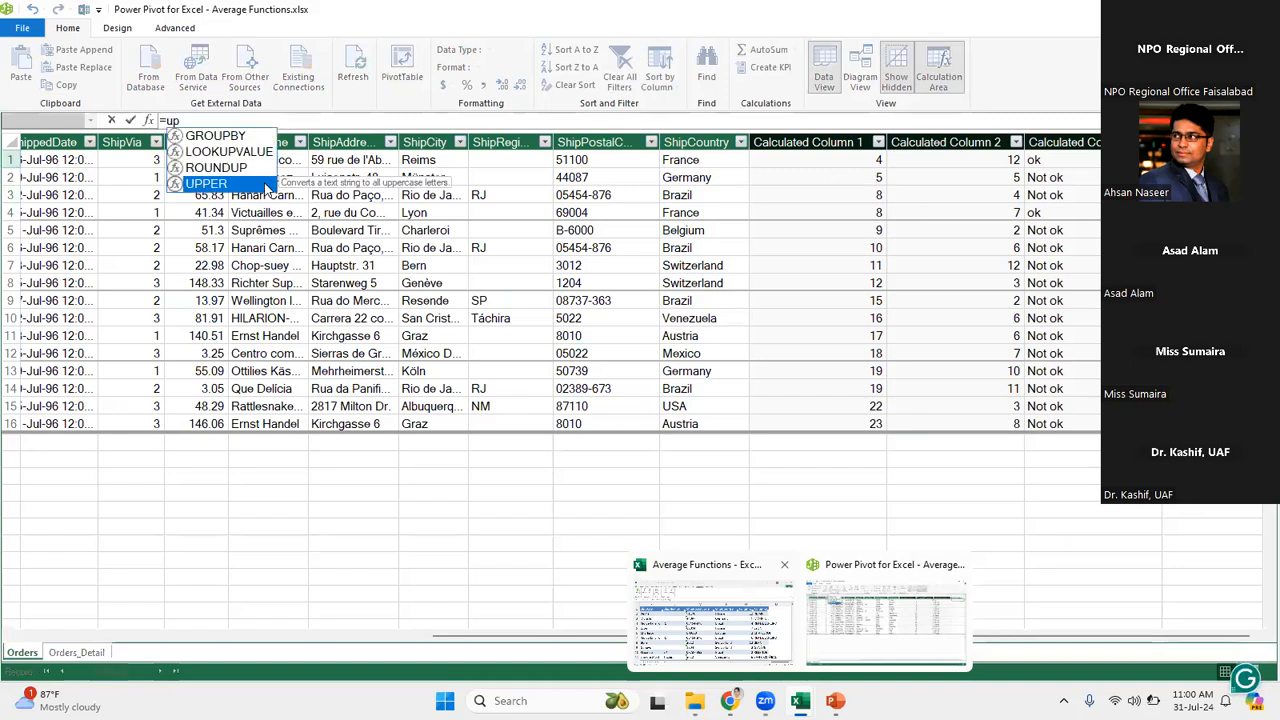
{"action": "double_click", "coordinate": [266, 185]}
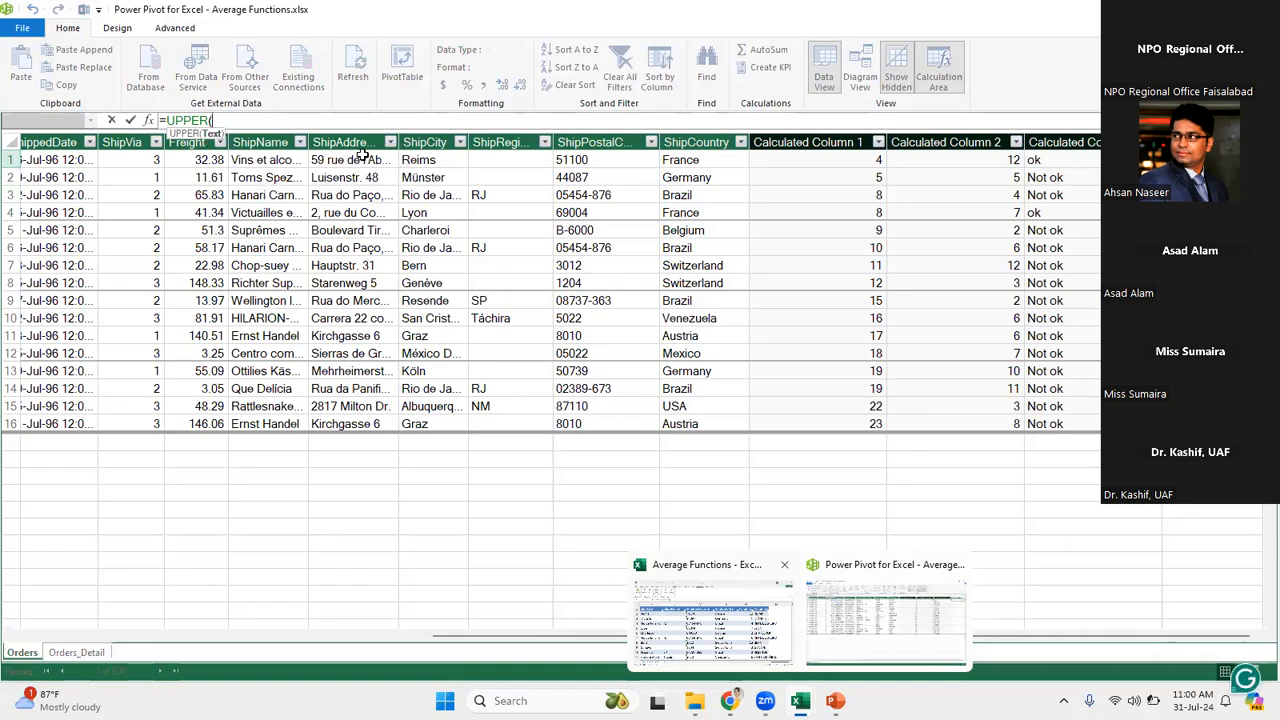
{"action": "left_click", "coordinate": [424, 158]}
{"action": "left_click", "coordinate": [298, 121]}
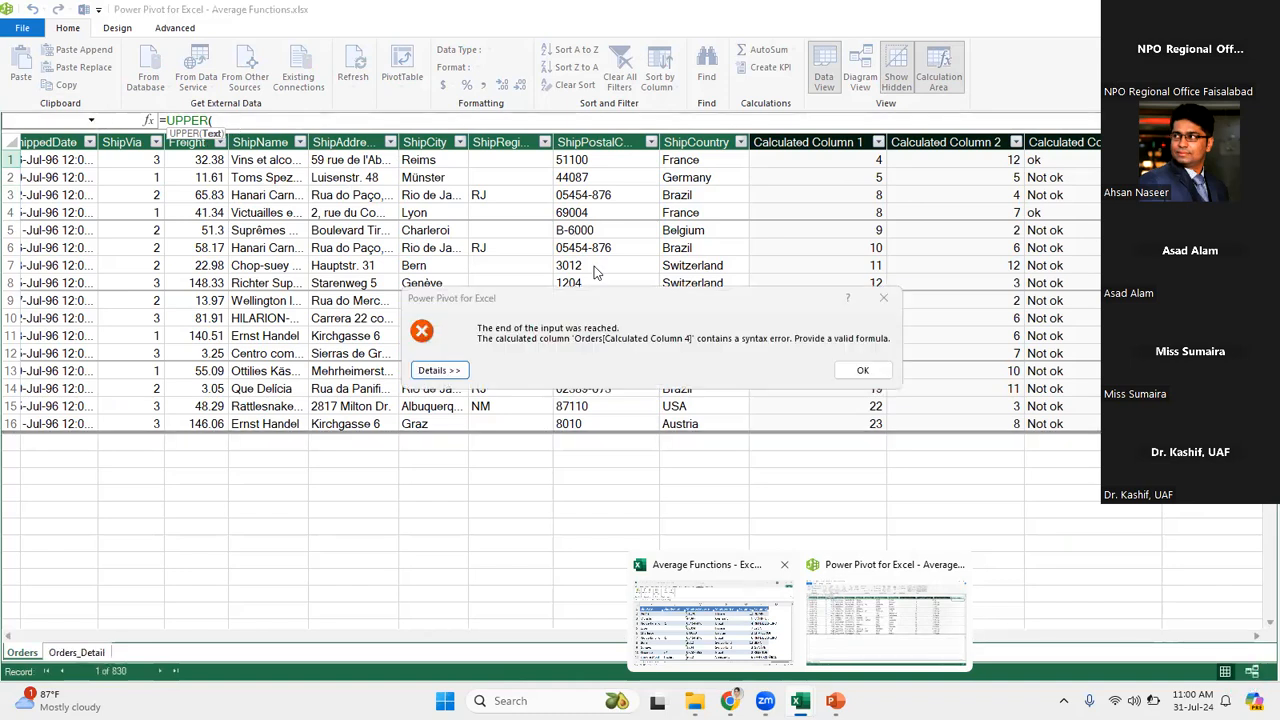
{"action": "left_click", "coordinate": [862, 370]}
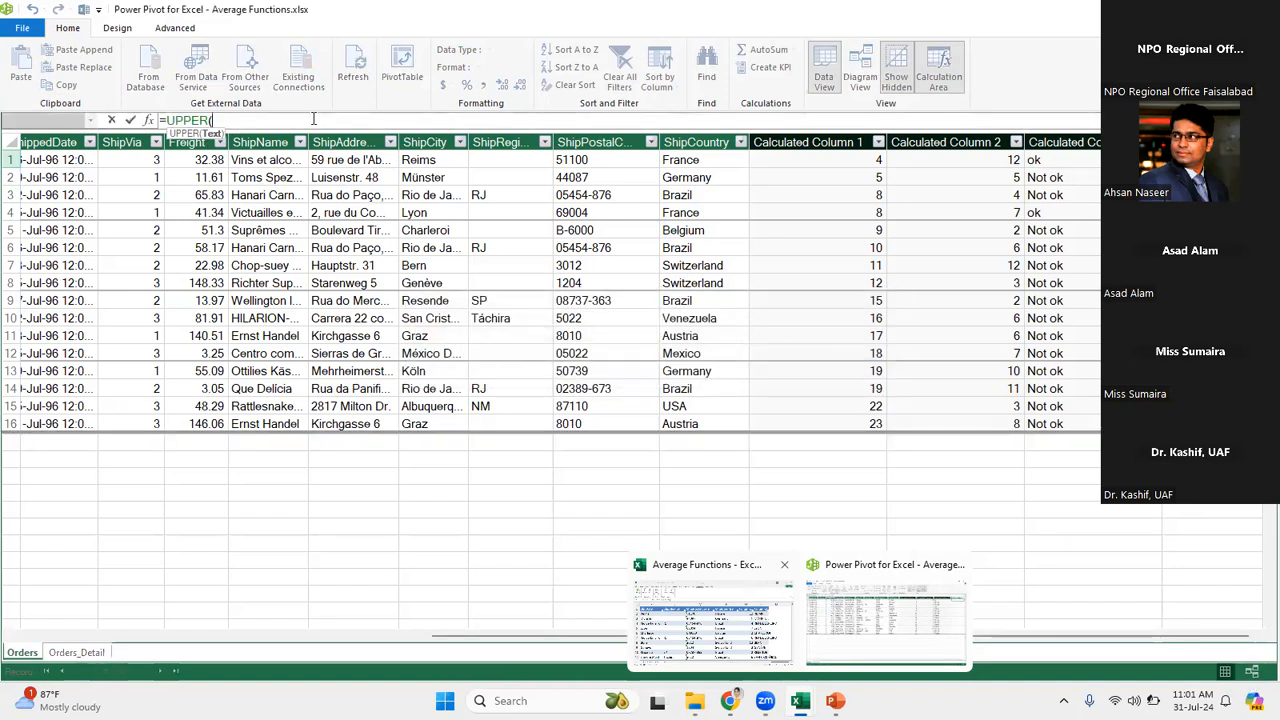
Complete the UPPER formula with Orders[ShipCity] as its text and check the new column's values.
{"action": "type", "text": "sho"}
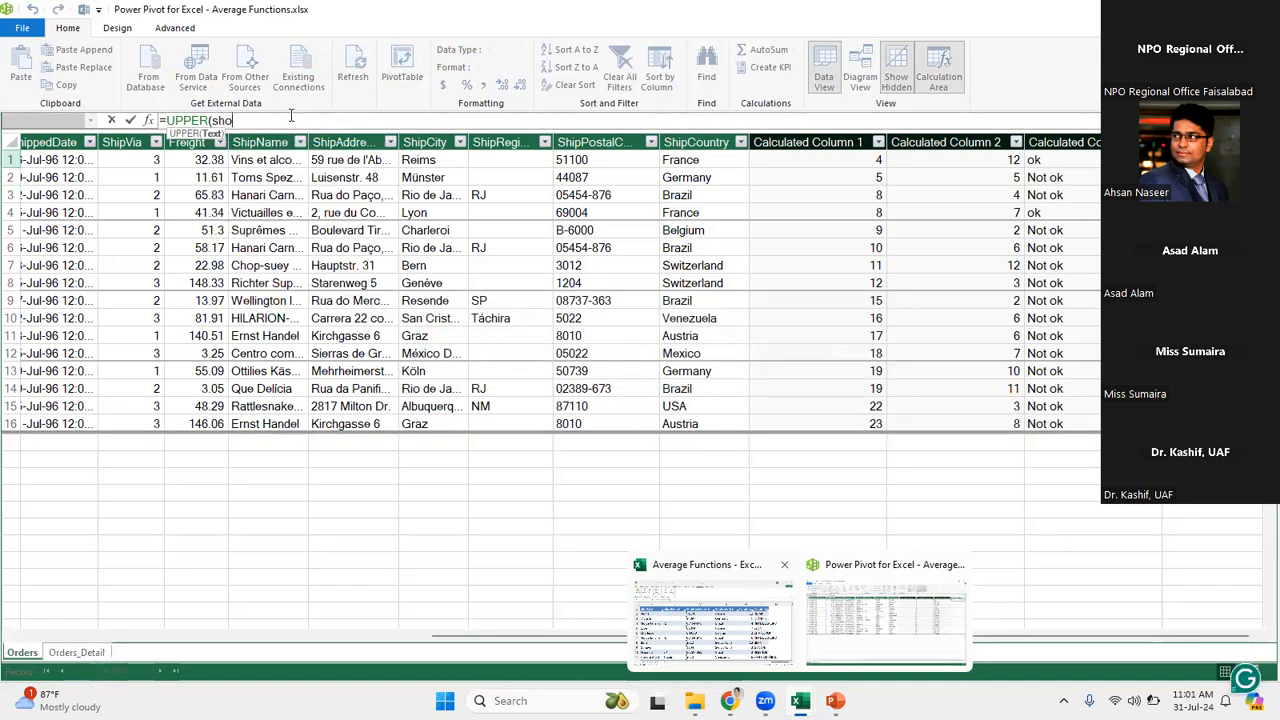
{"action": "key", "text": "BackSpace"}
{"action": "type", "text": "ip"}
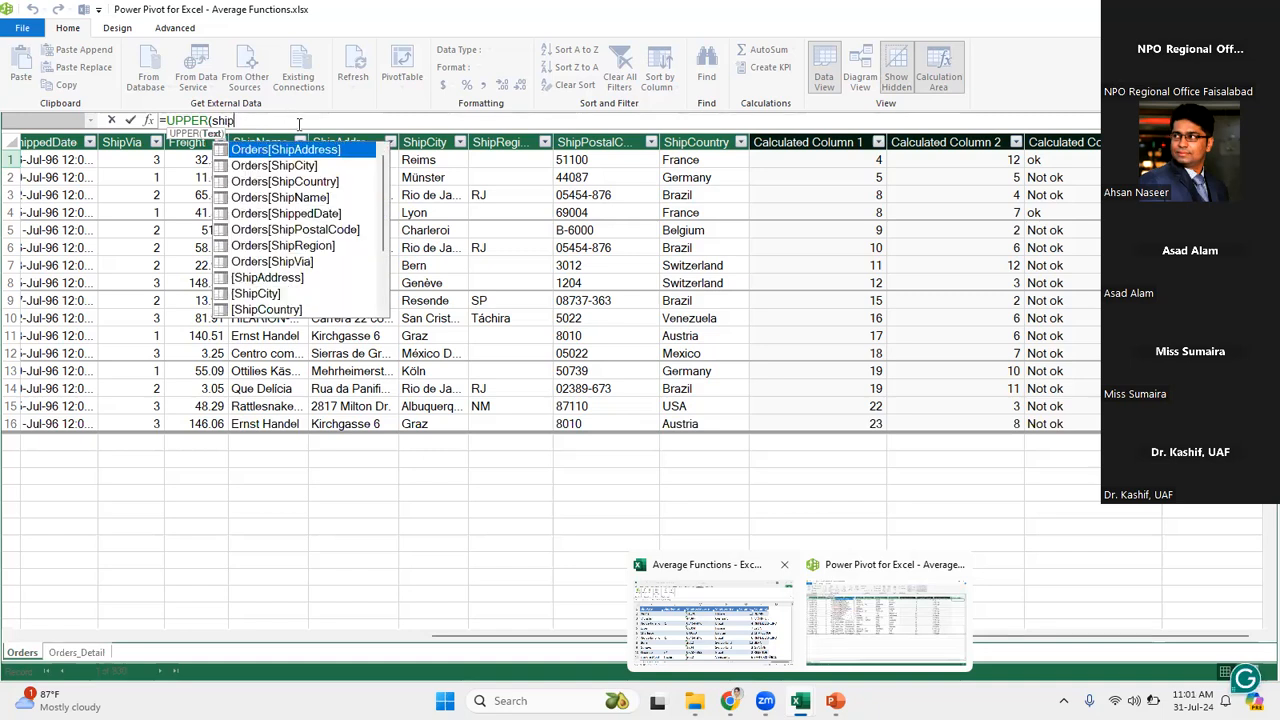
{"action": "double_click", "coordinate": [312, 166]}
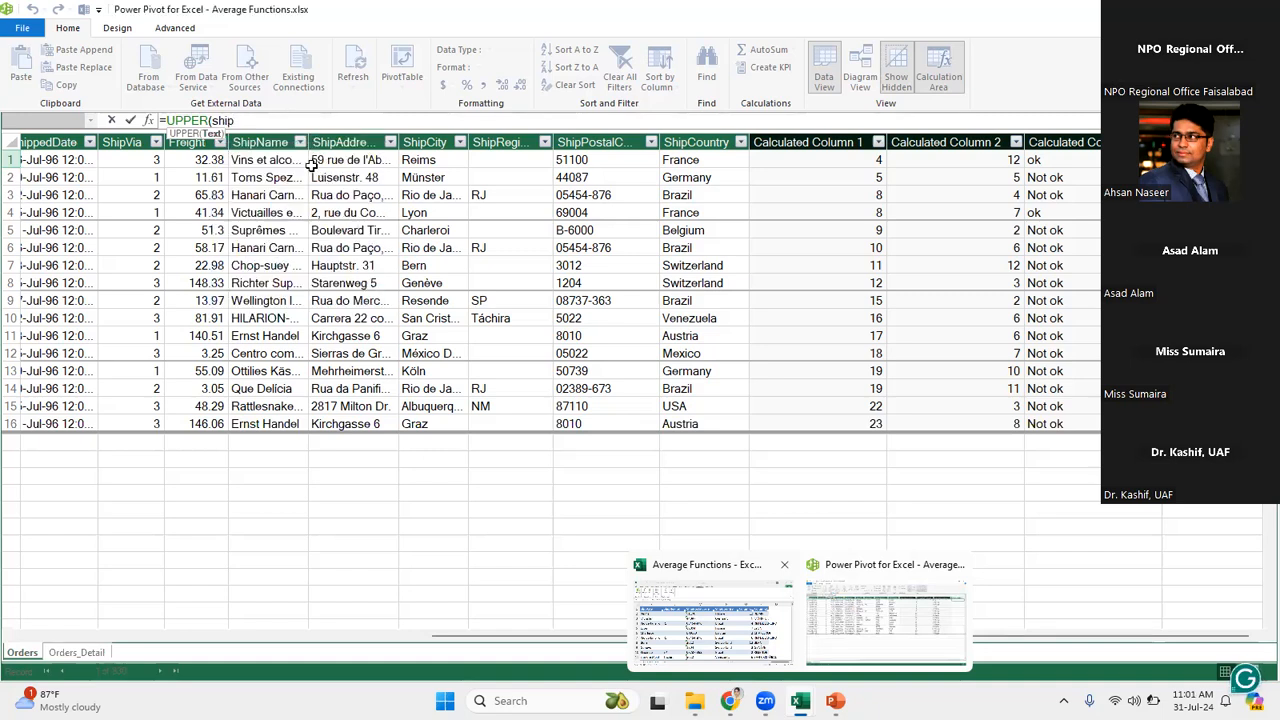
{"action": "type", "text": ")"}
{"action": "key", "text": "Return"}
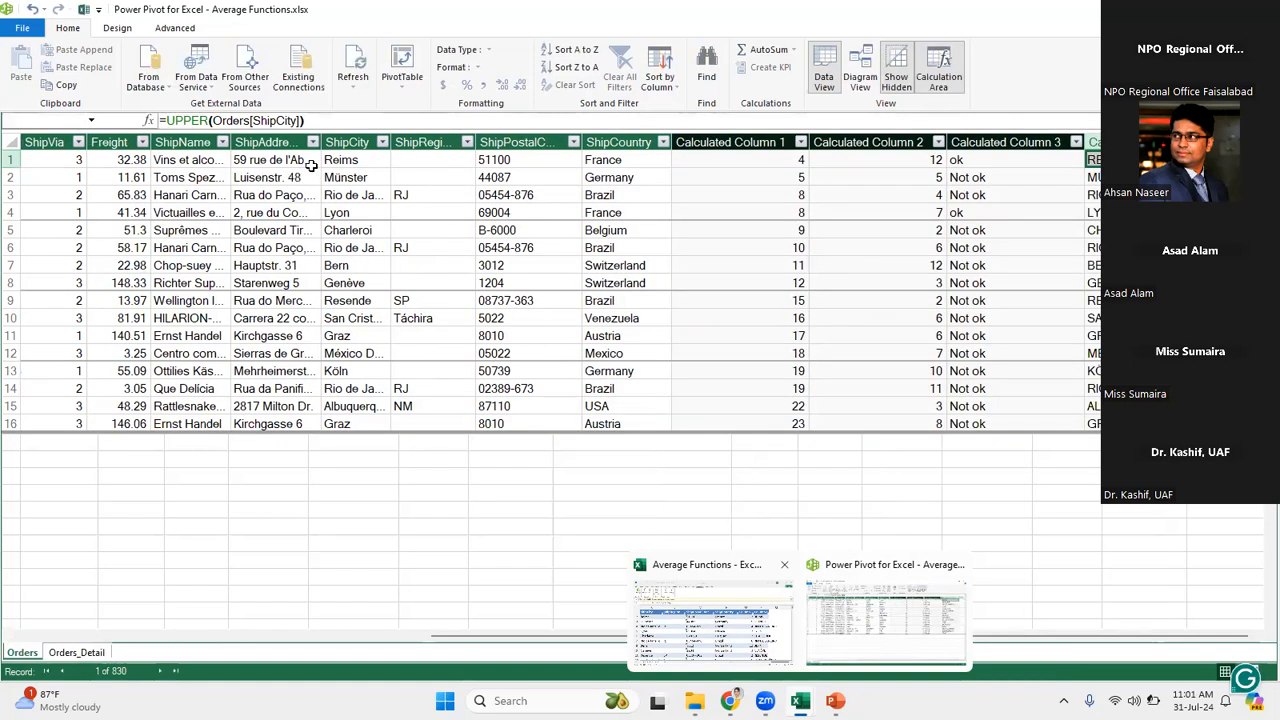
{"action": "left_click", "coordinate": [1140, 195]}
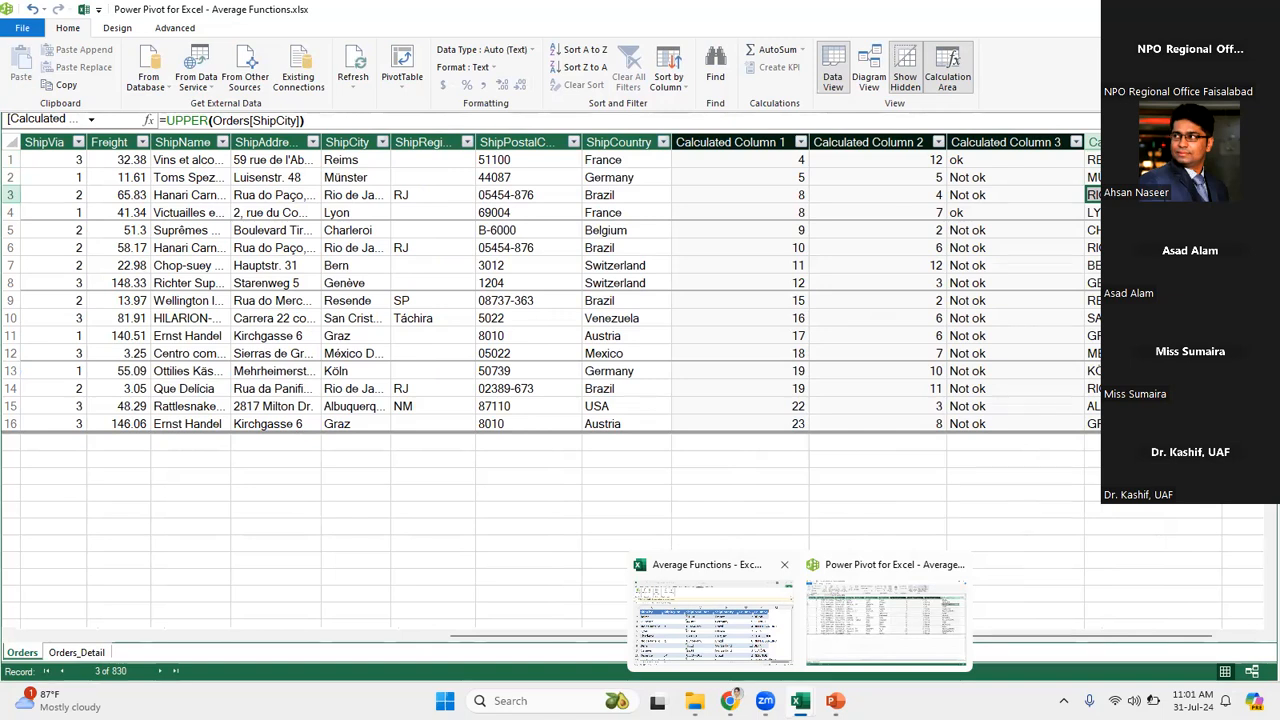
{"action": "left_click", "coordinate": [1138, 160]}
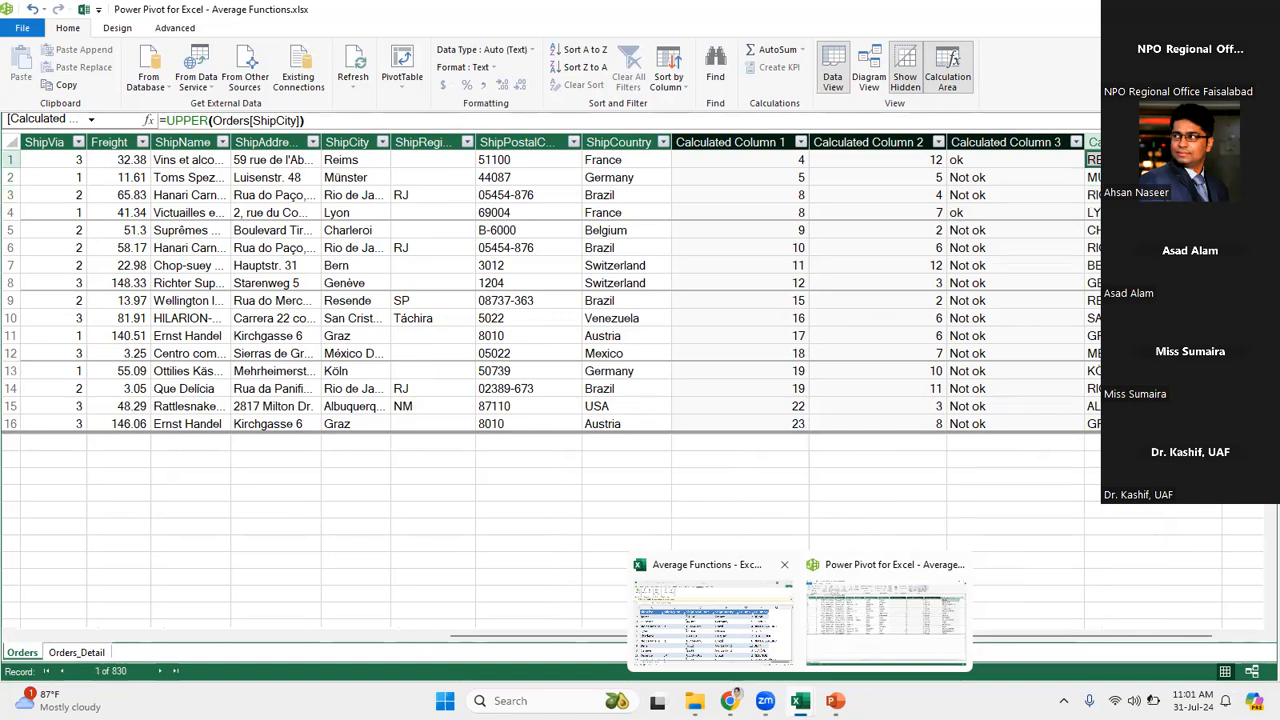
{"action": "left_click", "coordinate": [1243, 160]}
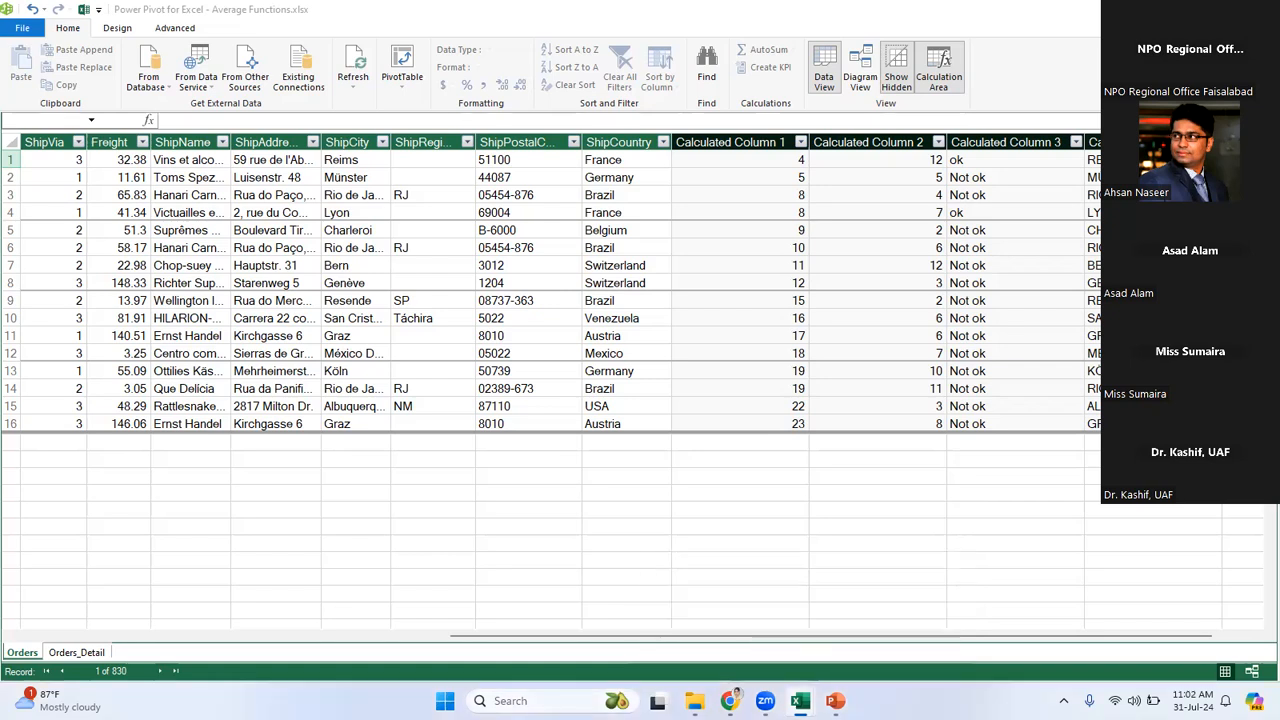
{"action": "left_click", "coordinate": [420, 506]}
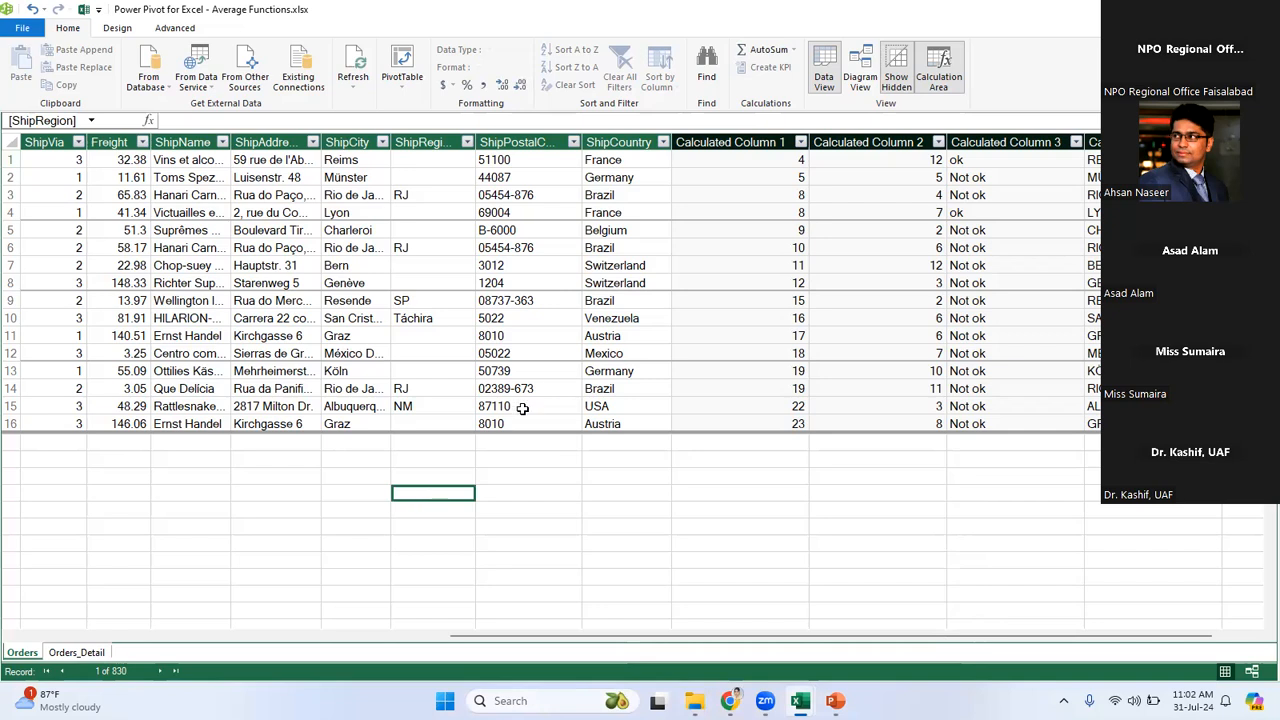
{"action": "left_click", "coordinate": [482, 448]}
{"action": "left_click", "coordinate": [440, 479]}
{"action": "left_click", "coordinate": [557, 531]}
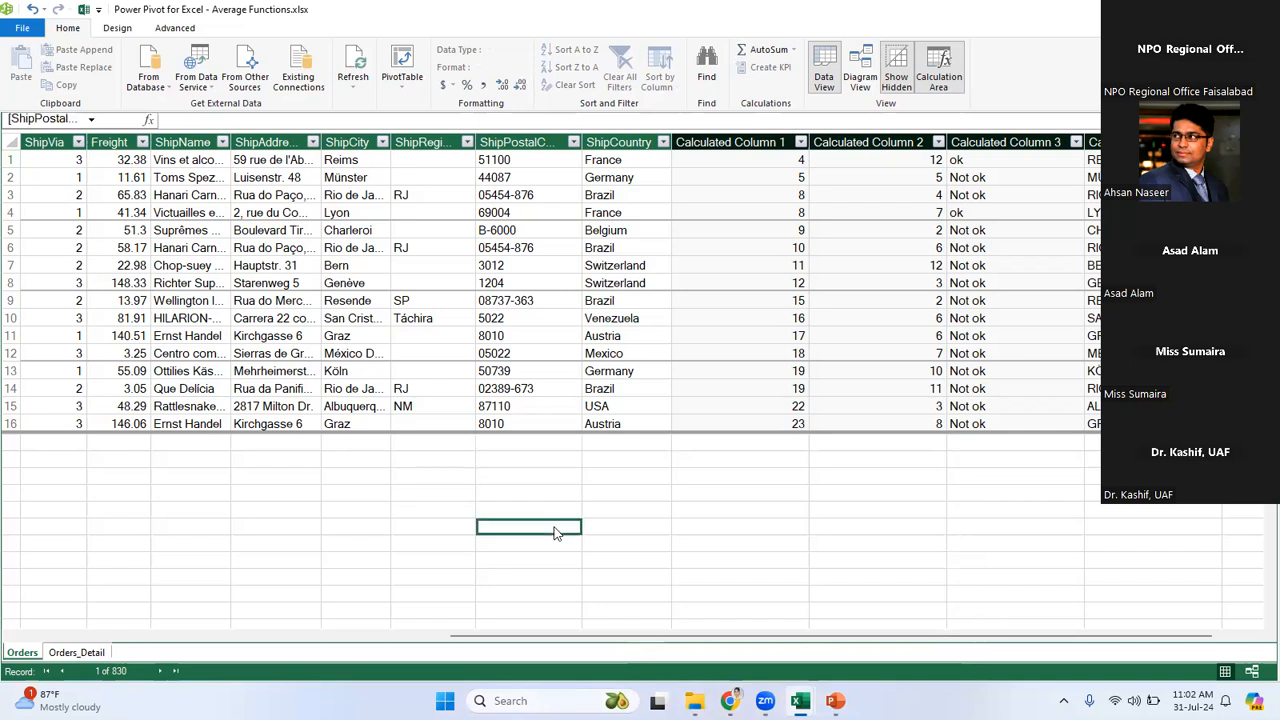
{"action": "left_click", "coordinate": [469, 526]}
{"action": "left_click", "coordinate": [400, 497]}
{"action": "left_click", "coordinate": [368, 497]}
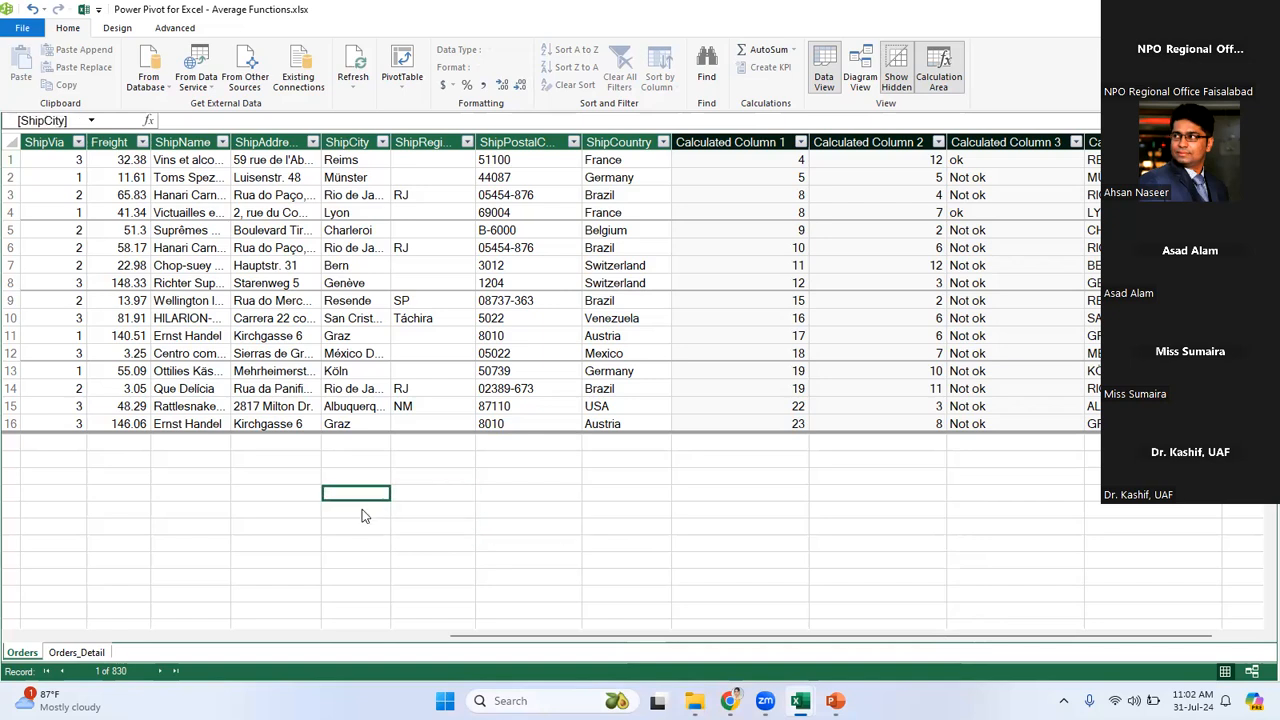
{"action": "left_click", "coordinate": [363, 512]}
{"action": "left_click", "coordinate": [314, 514]}
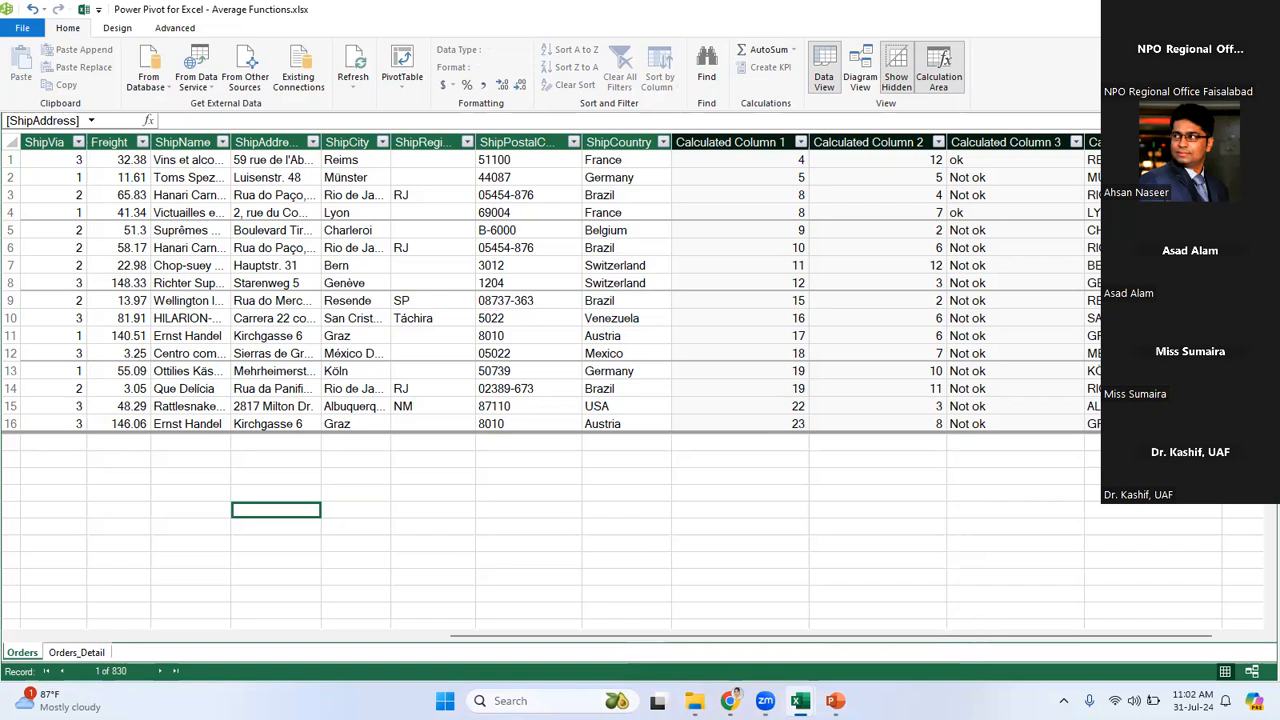
{"action": "left_click", "coordinate": [1076, 483]}
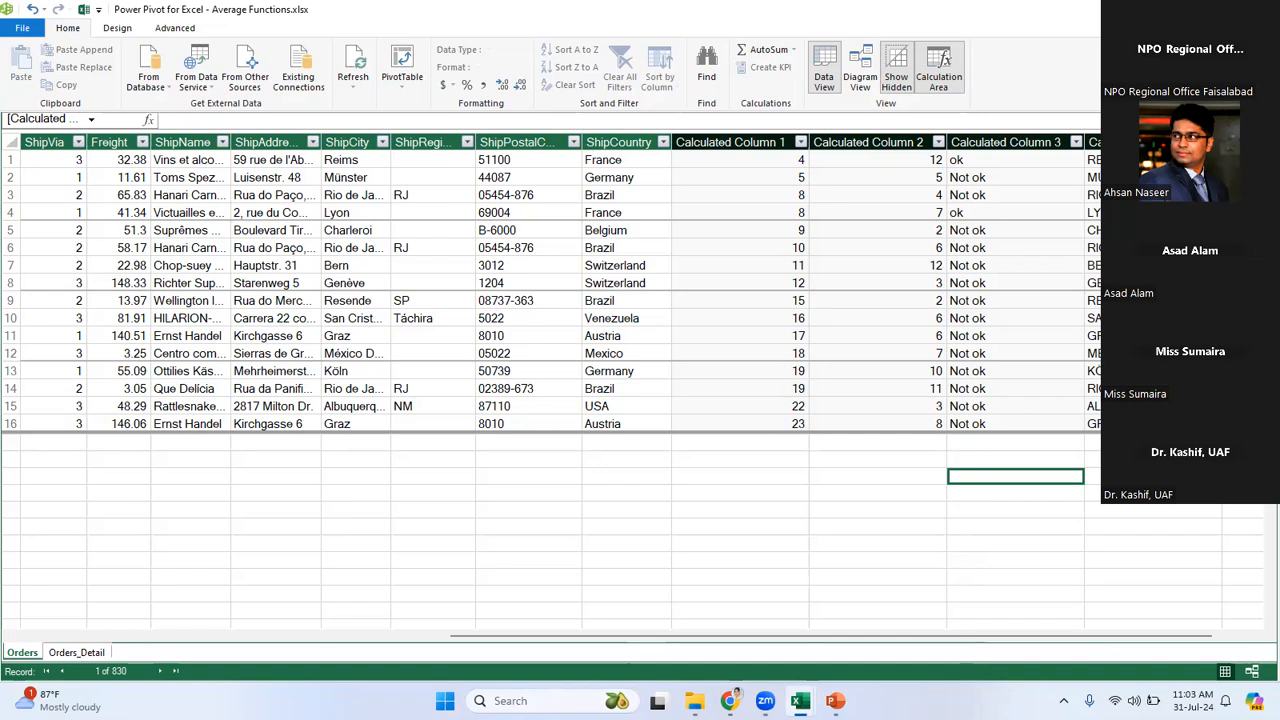
{"action": "left_click", "coordinate": [1243, 160]}
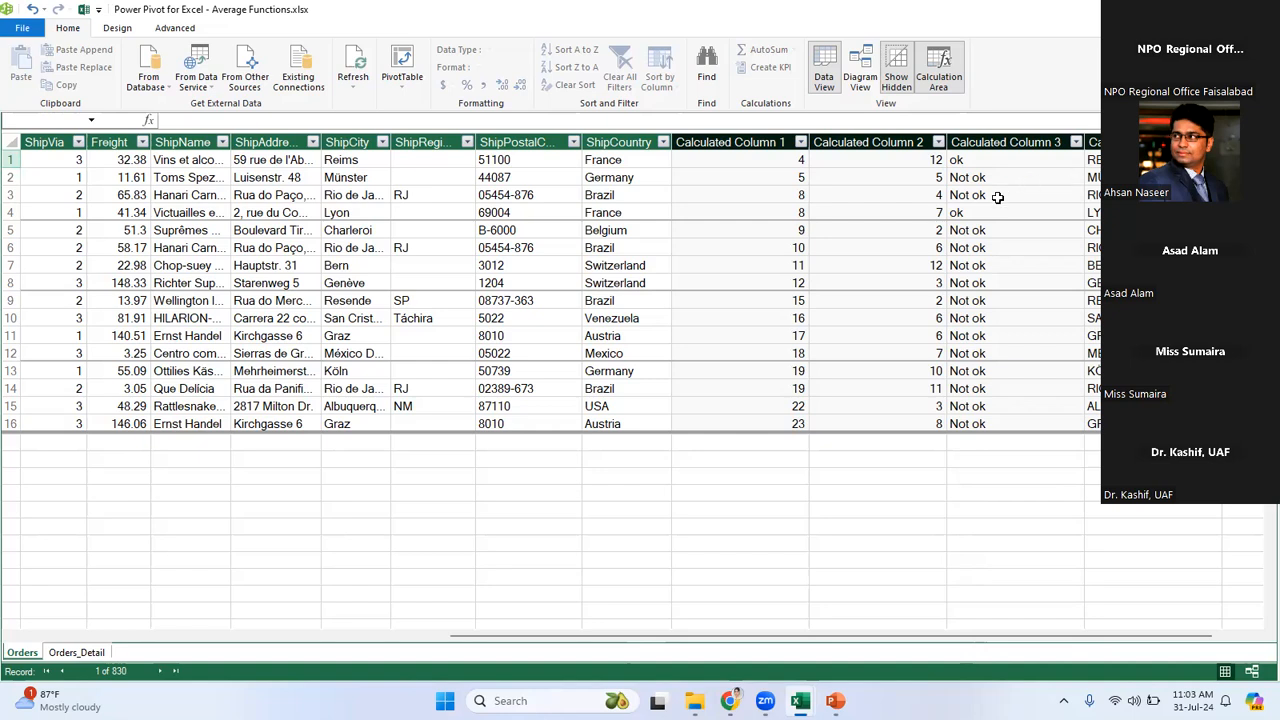
Review the formulas behind the UPPER and IF calculated columns in the Orders table.
{"action": "left_click", "coordinate": [1006, 160]}
{"action": "left_click", "coordinate": [1097, 158]}
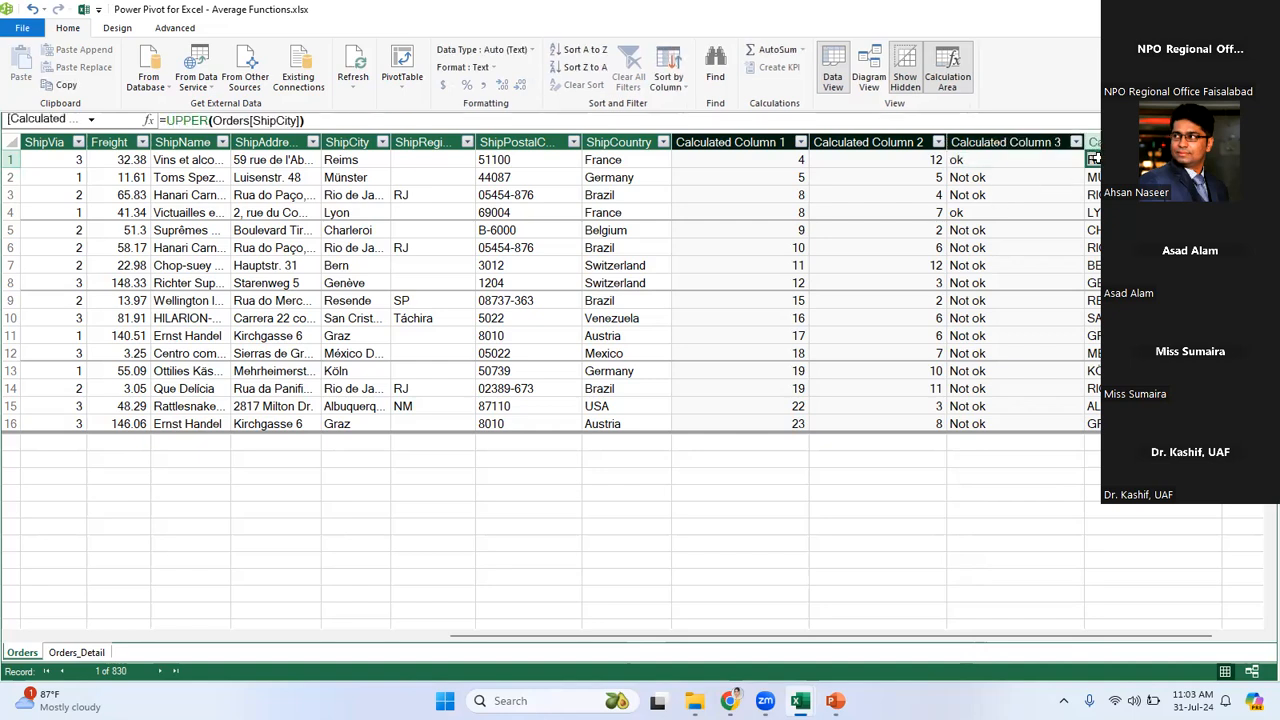
{"action": "left_click", "coordinate": [1049, 163]}
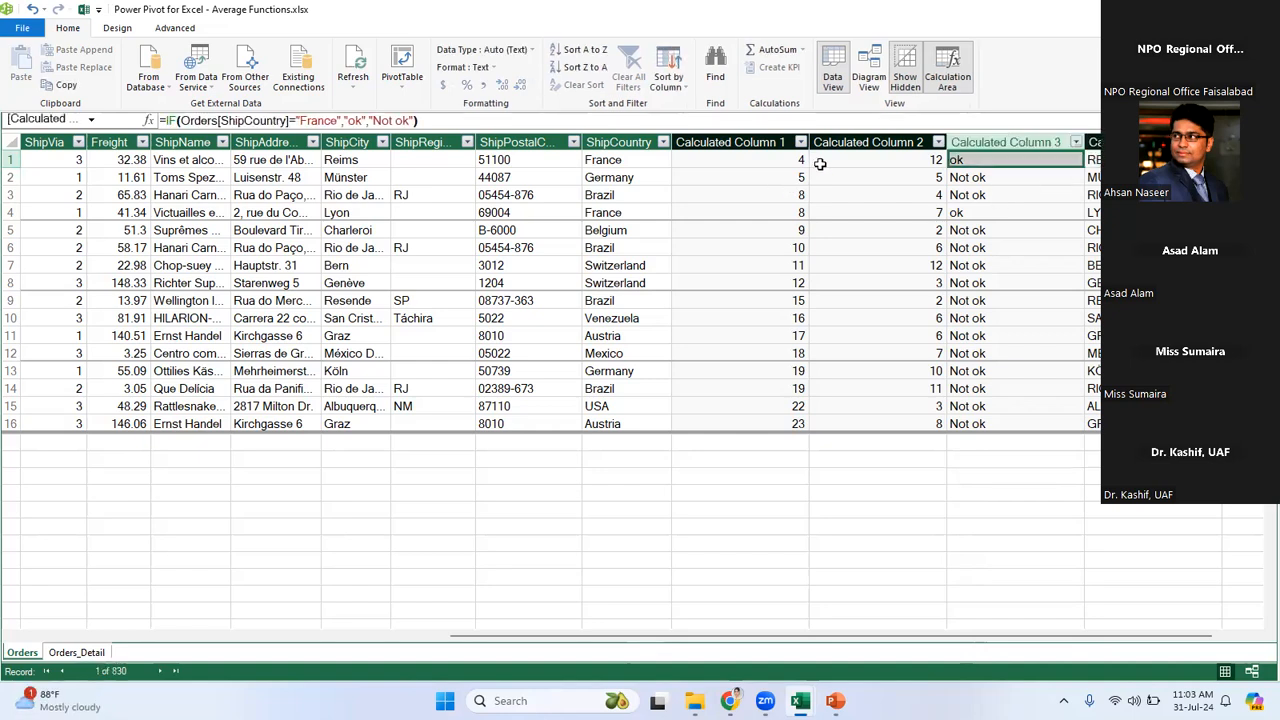
{"action": "left_click", "coordinate": [816, 163]}
{"action": "left_click", "coordinate": [1010, 160]}
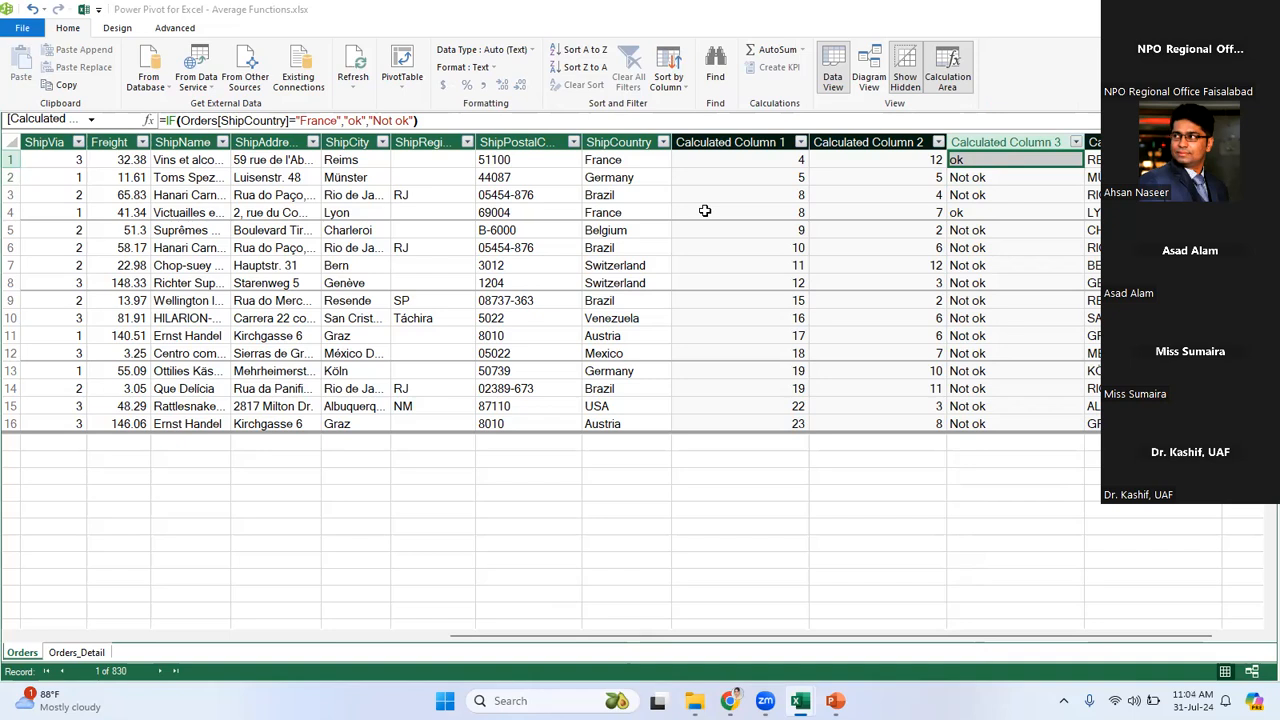
{"action": "left_click", "coordinate": [988, 166]}
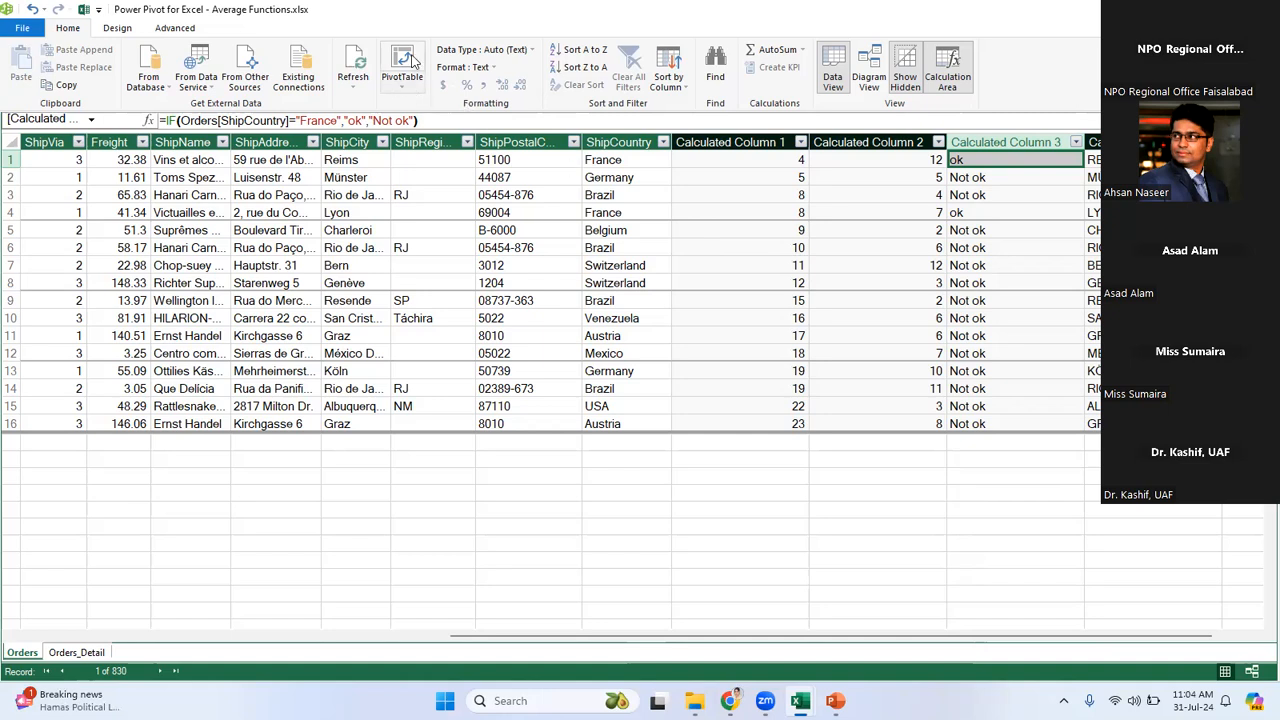
Create a PivotTable from the data model on a new worksheet and expand the Orders table's fields.
{"action": "left_click", "coordinate": [408, 95]}
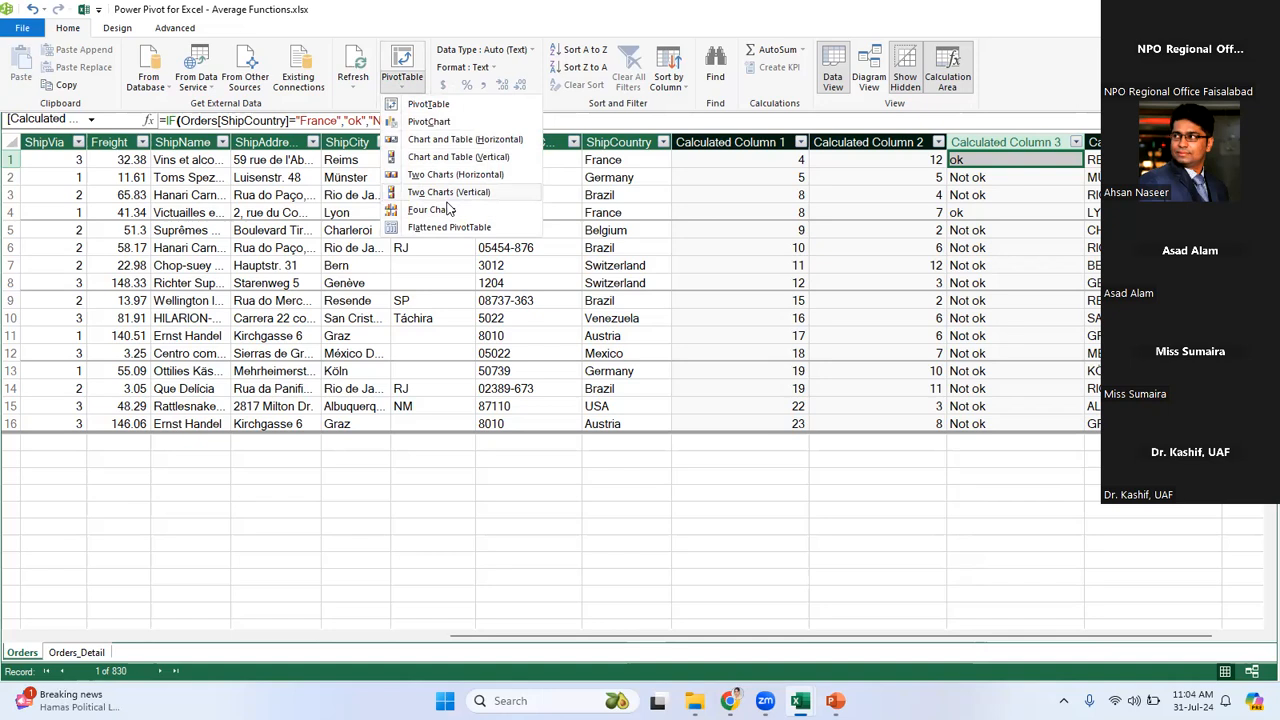
{"action": "left_click", "coordinate": [453, 113]}
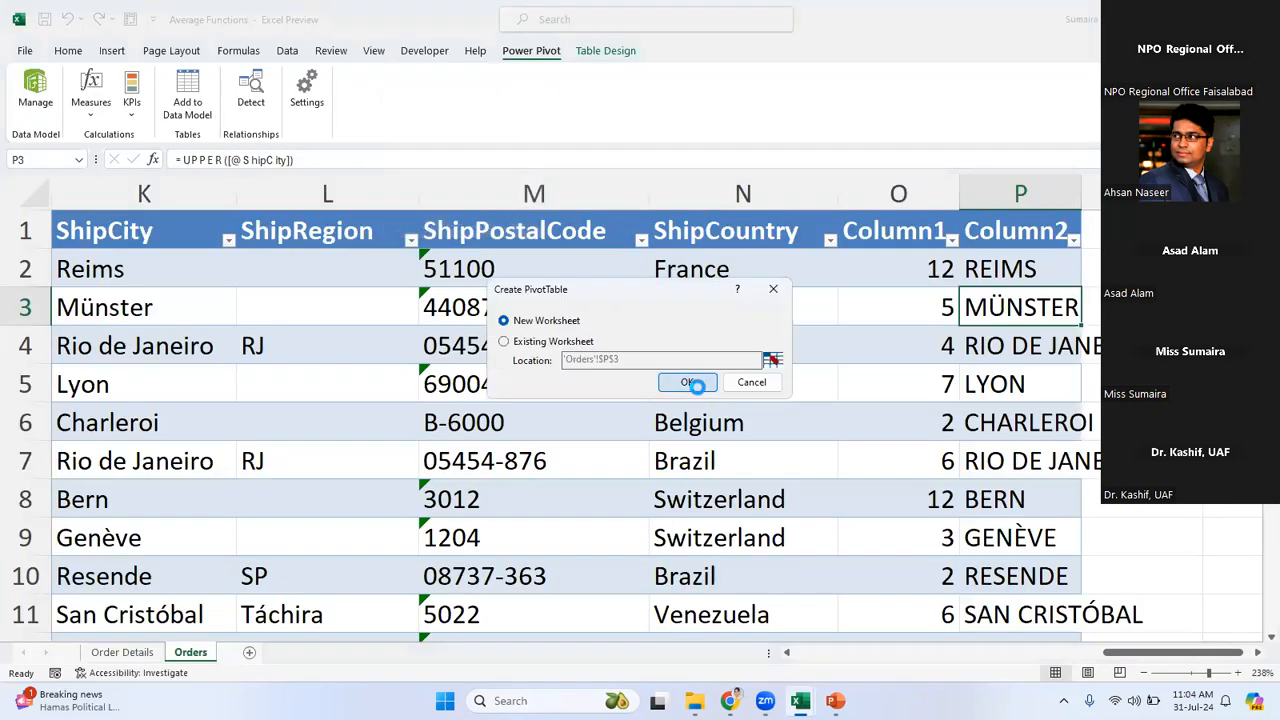
{"action": "left_click", "coordinate": [690, 382]}
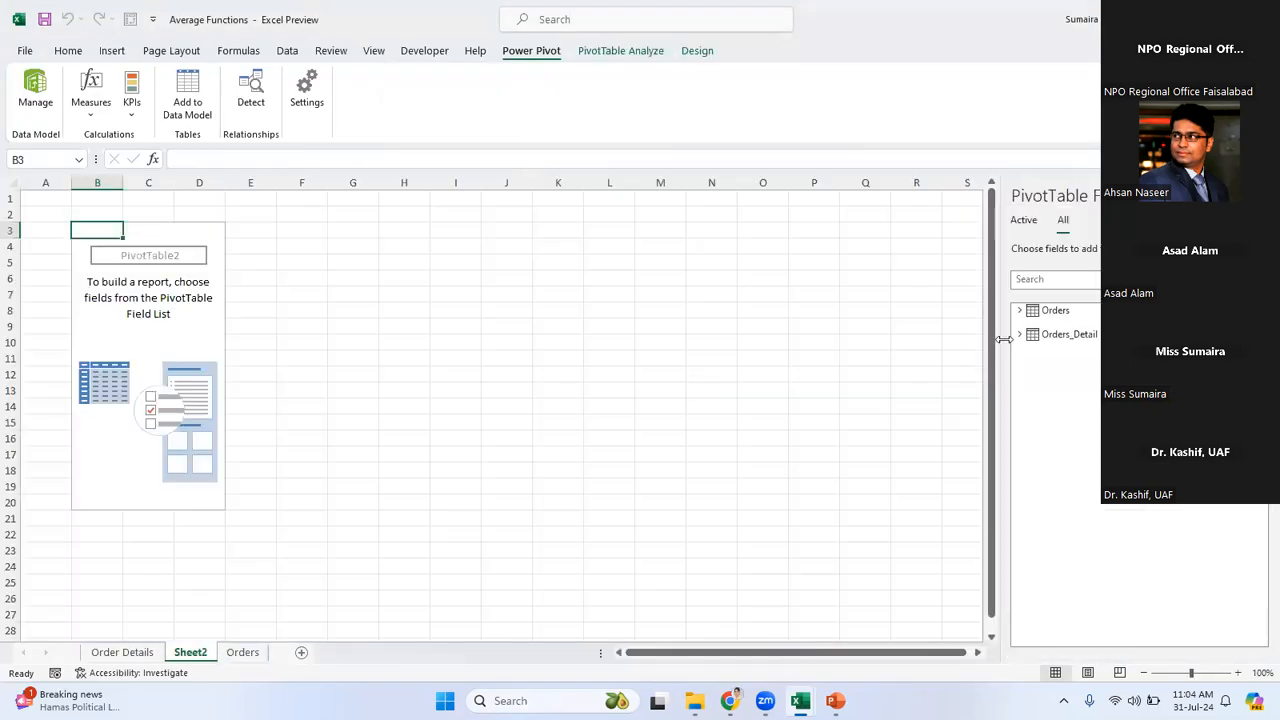
{"action": "left_click", "coordinate": [1020, 311]}
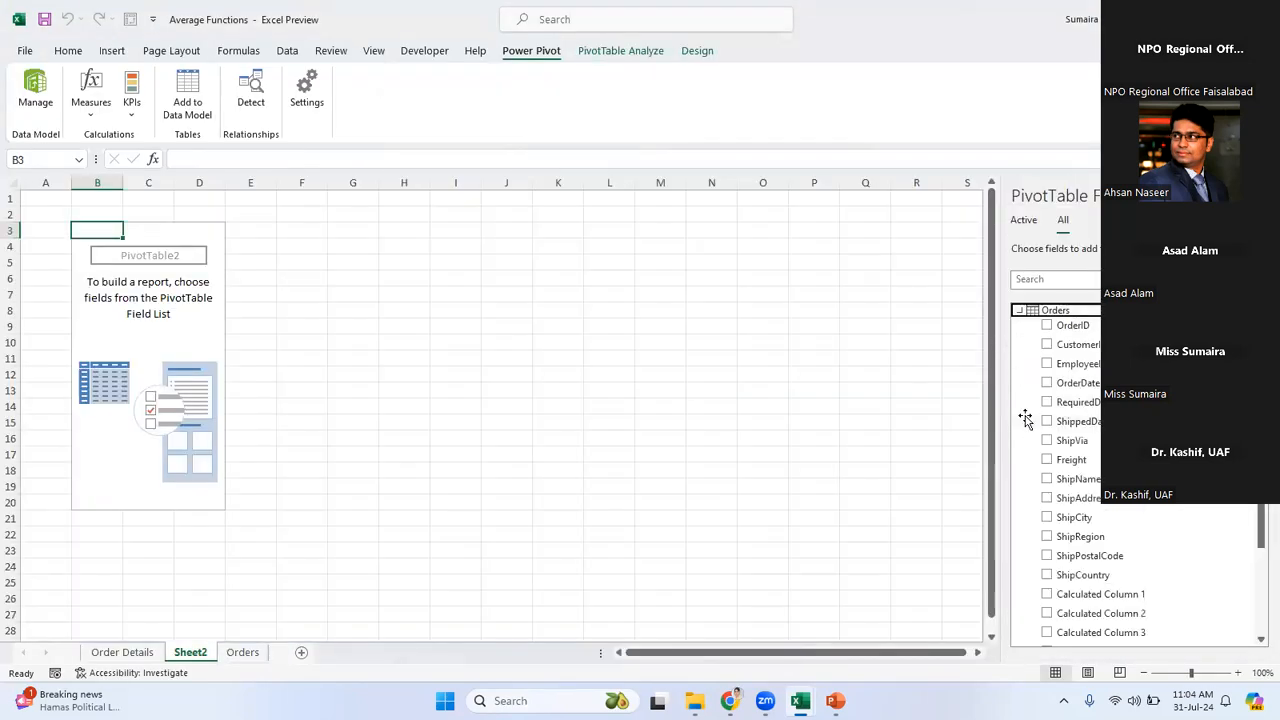
Build the PivotTable with Discount from Orders_Detail summed as values and ShipCity from Orders as rows.
{"action": "left_click", "coordinate": [1020, 311]}
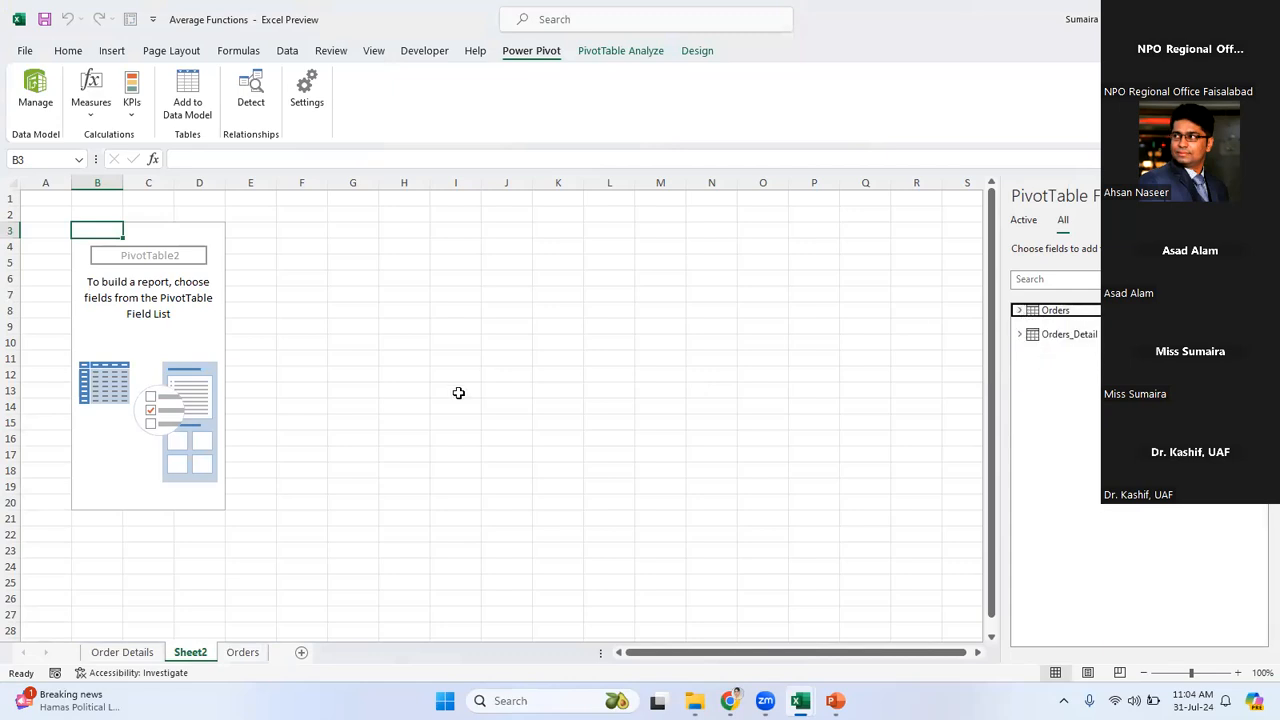
{"action": "left_click", "coordinate": [1019, 336]}
{"action": "left_click", "coordinate": [1047, 427]}
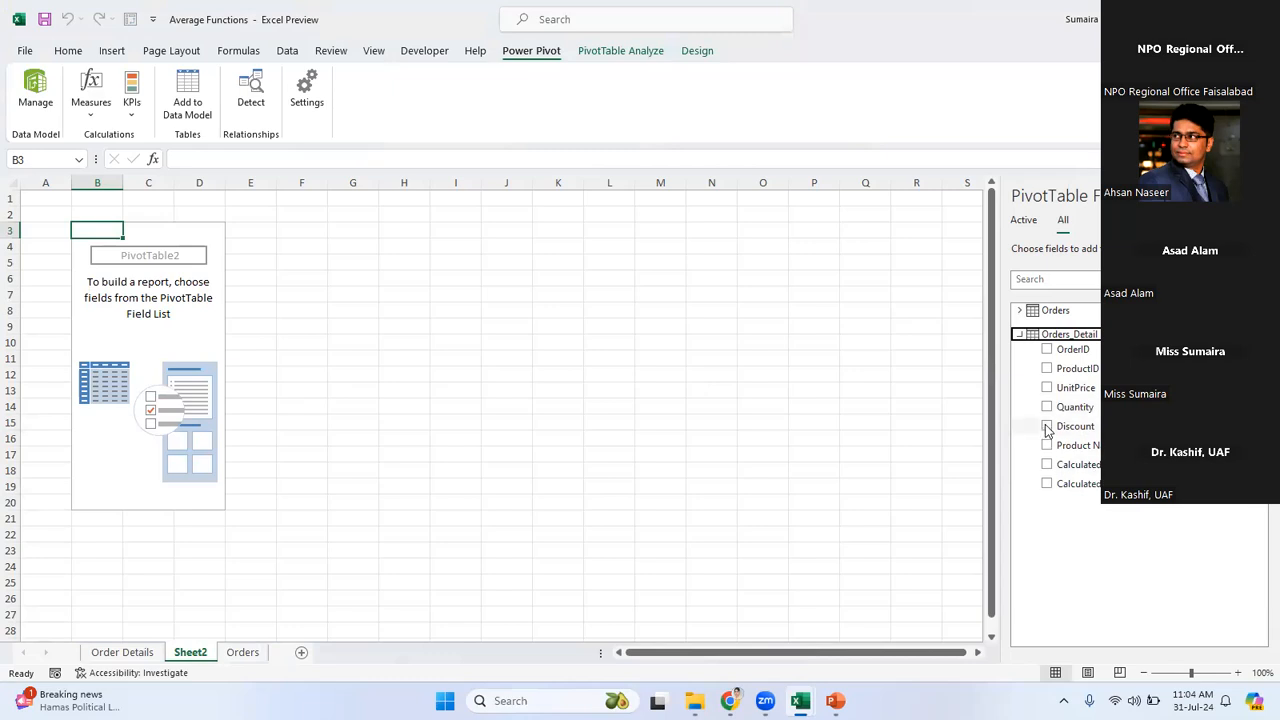
{"action": "left_click", "coordinate": [1020, 310]}
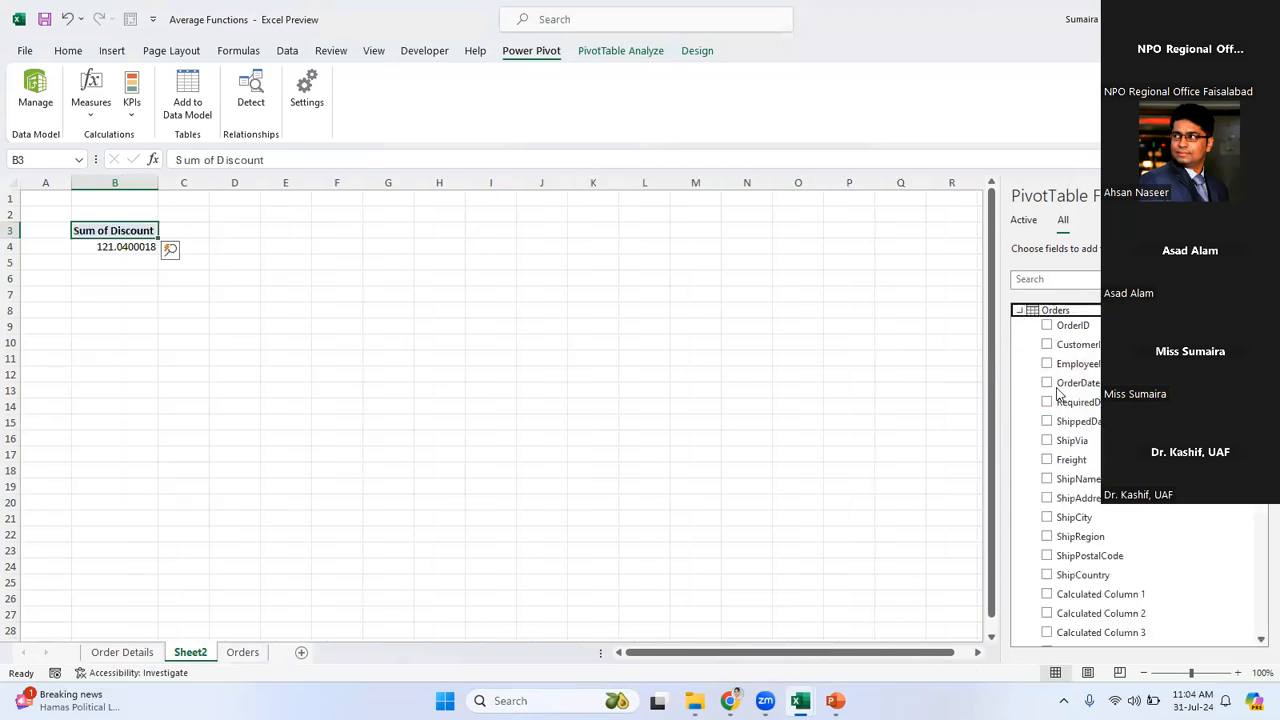
{"action": "left_click", "coordinate": [1048, 521]}
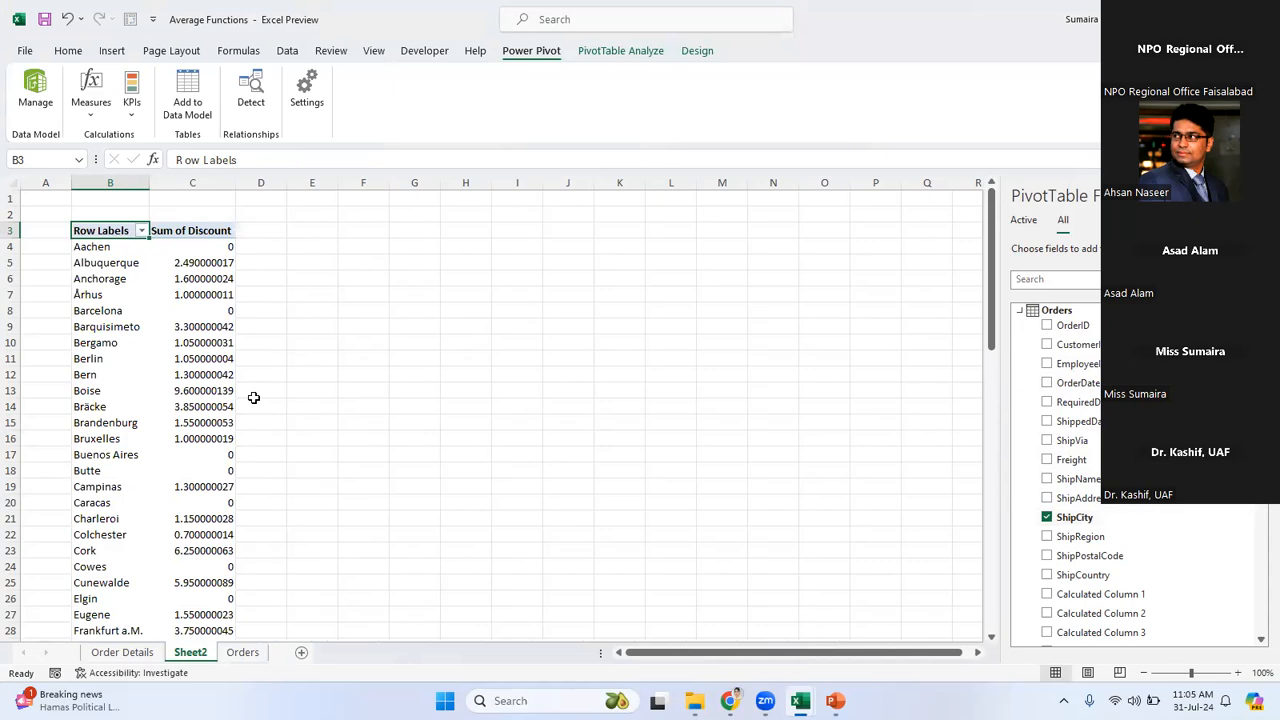
Review the Sum of Discount values per city in the PivotTable down to the Grand Total row.
{"action": "left_click", "coordinate": [180, 396]}
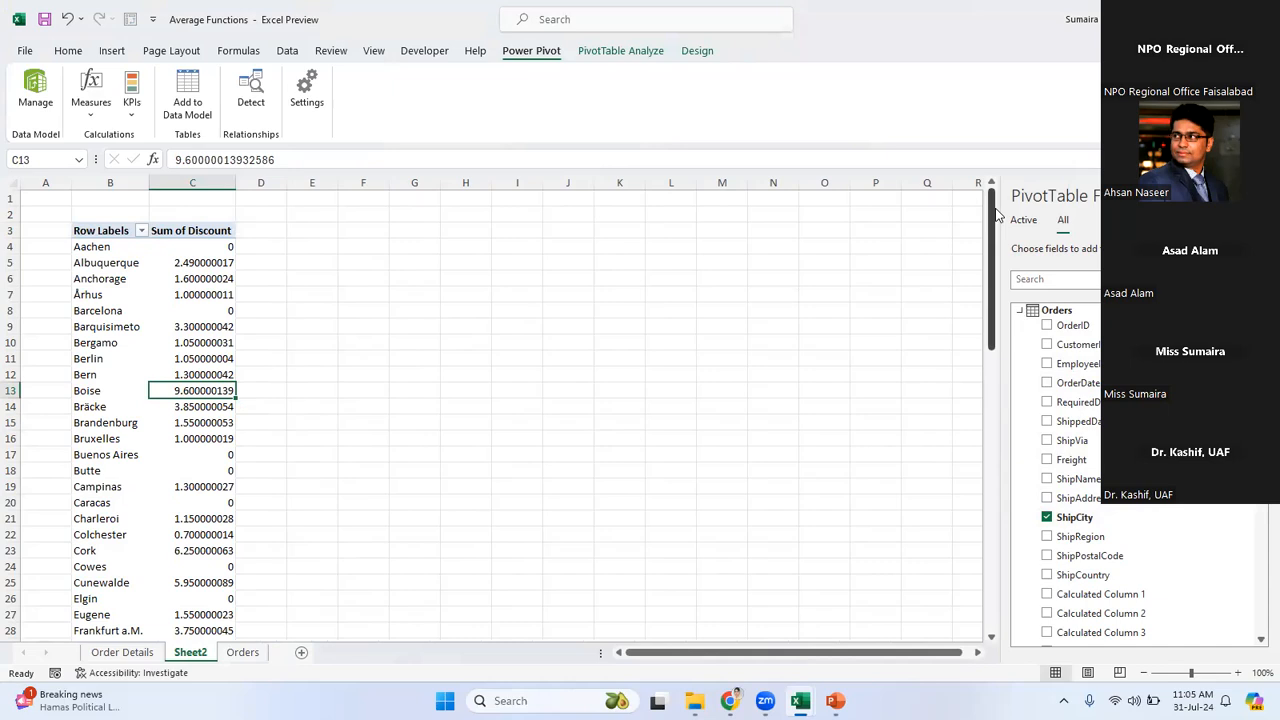
{"action": "left_click_drag", "start_coordinate": [997, 213], "coordinate": [1005, 616]}
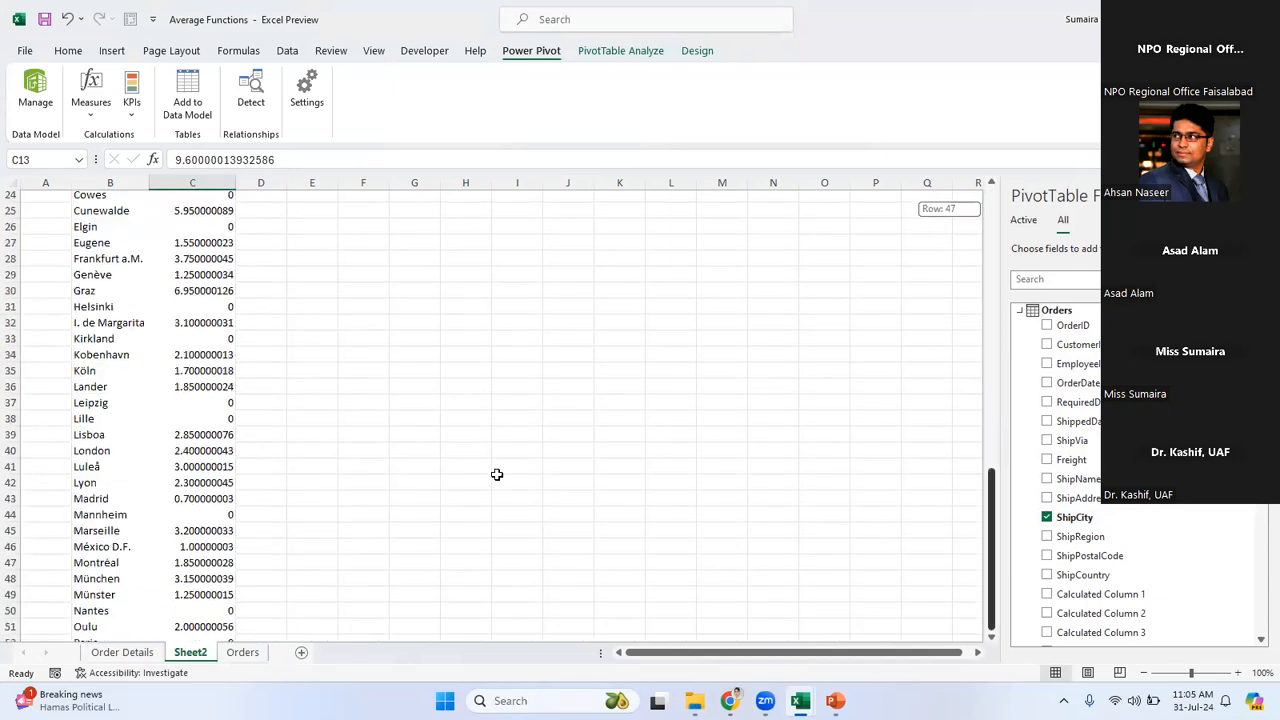
{"action": "left_click", "coordinate": [207, 522]}
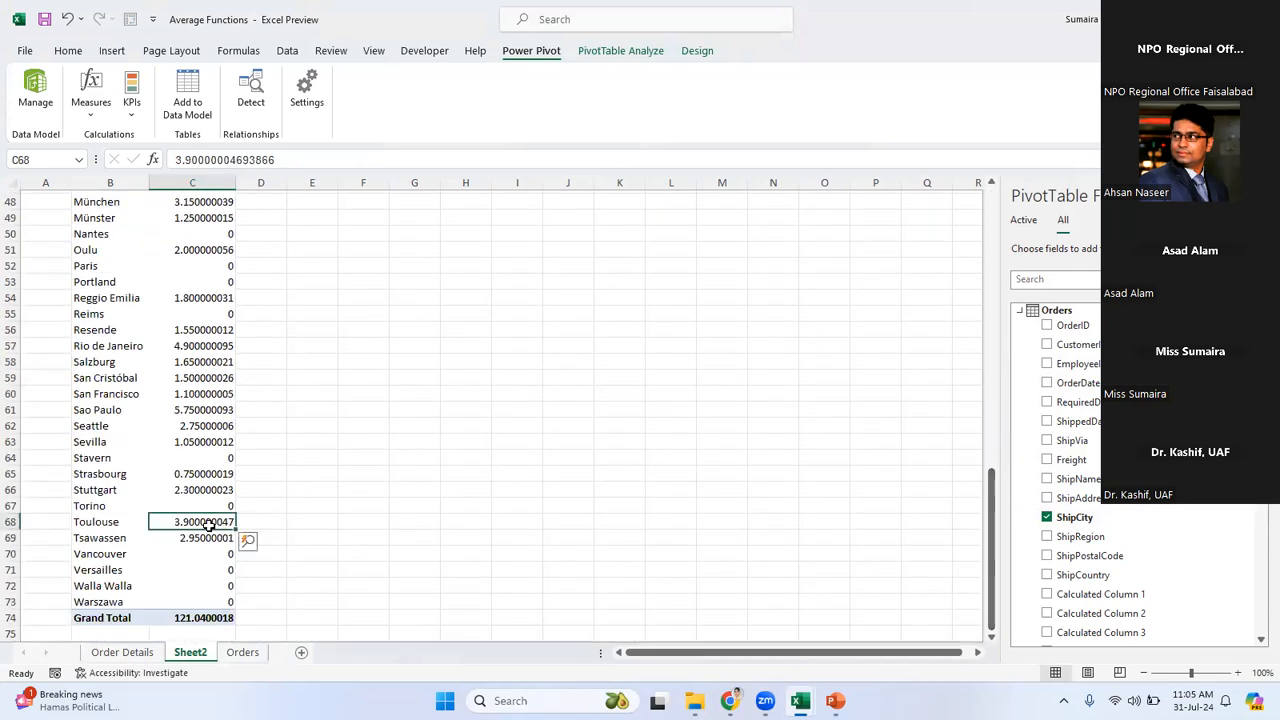
{"action": "mouse_move", "coordinate": [207, 522]}
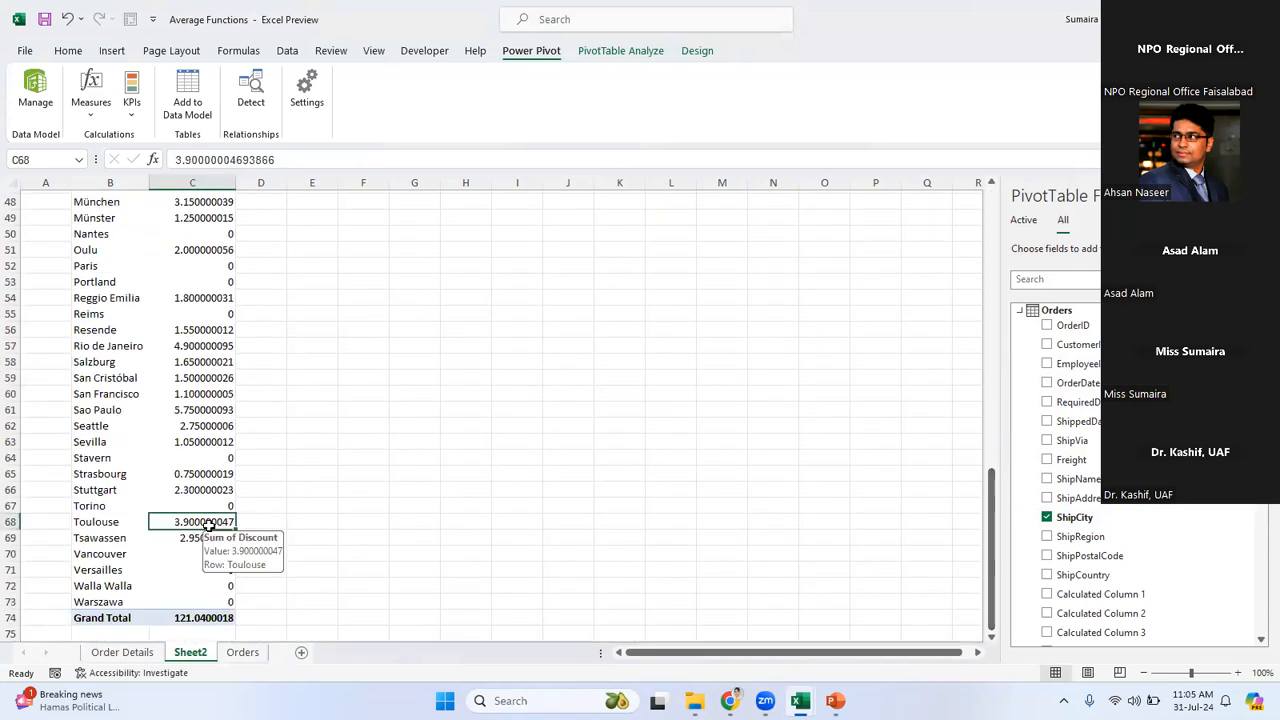
Drill through the Grand Total of Sum of Discount into its detail records and look through the returned rows.
{"action": "double_click", "coordinate": [207, 618]}
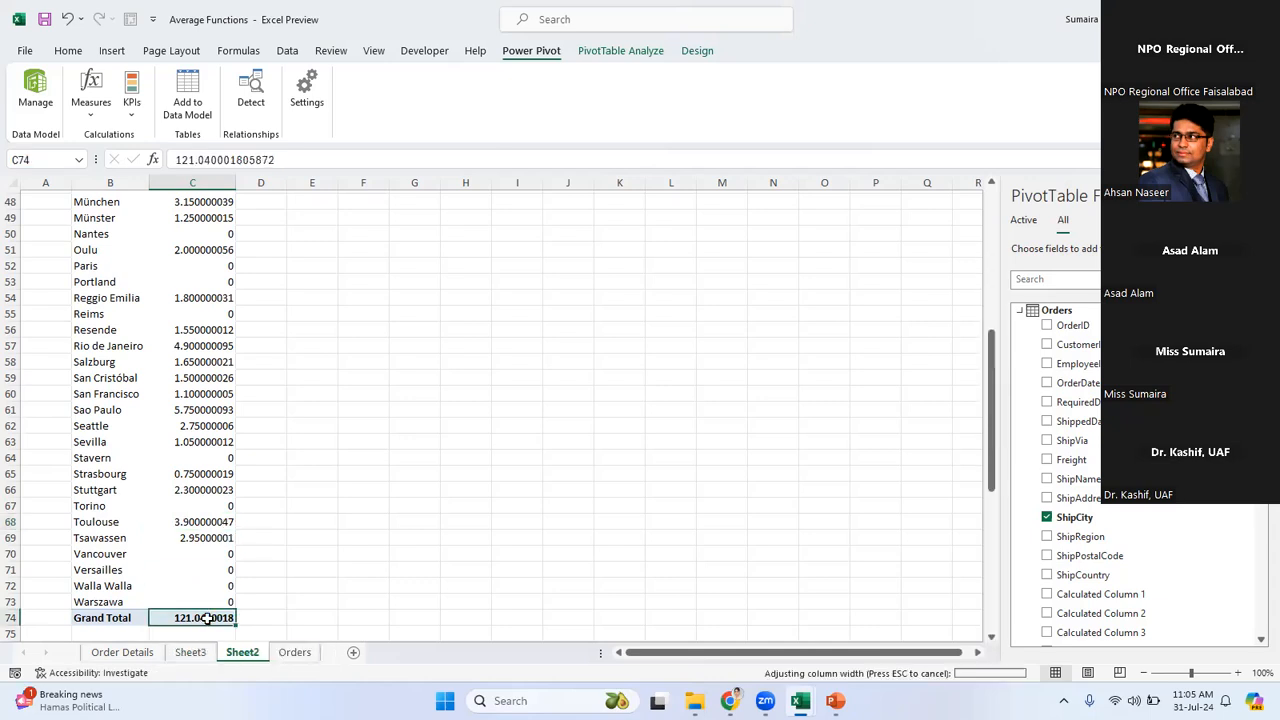
{"action": "left_click", "coordinate": [628, 403]}
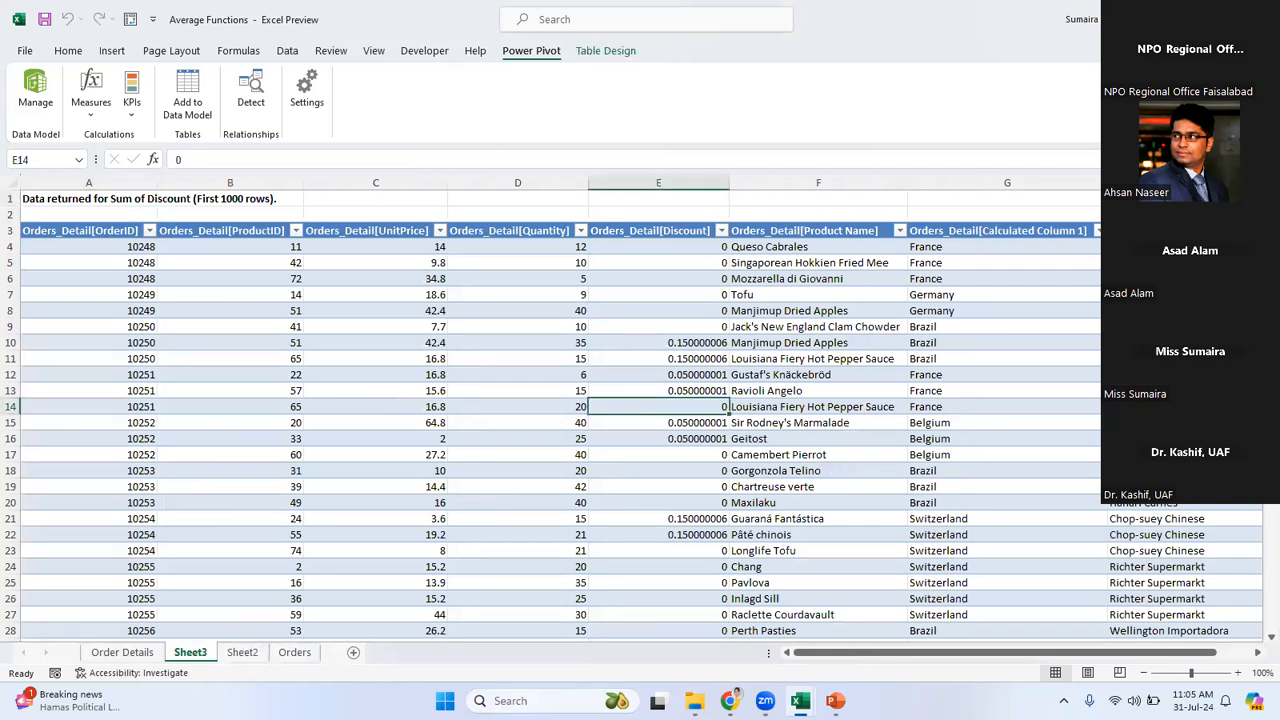
{"action": "scroll", "coordinate": [560, 410], "scroll_direction": "down", "scroll_amount": 20}
{"action": "scroll", "coordinate": [628, 410], "scroll_direction": "down", "scroll_amount": 20}
{"action": "scroll", "coordinate": [628, 410], "scroll_direction": "up", "scroll_amount": 20}
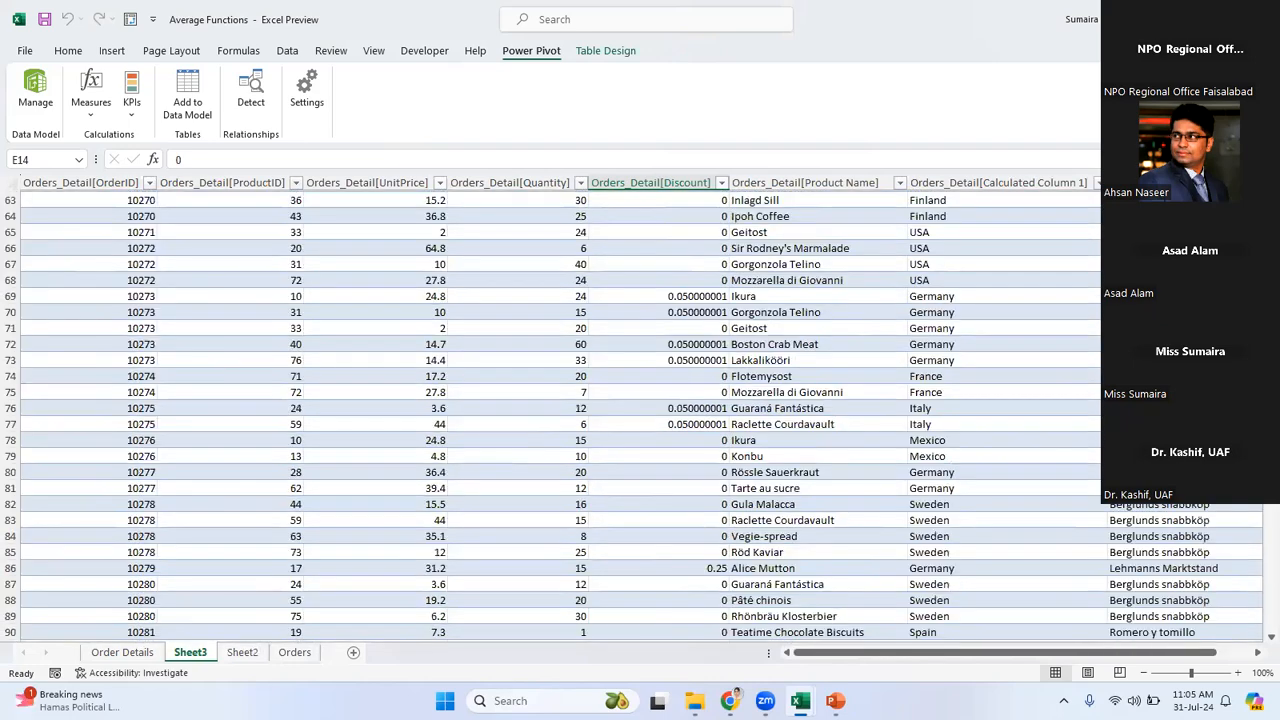
{"action": "scroll", "coordinate": [767, 390], "scroll_direction": "up", "scroll_amount": 20}
{"action": "scroll", "coordinate": [767, 390], "scroll_direction": "down", "scroll_amount": 20}
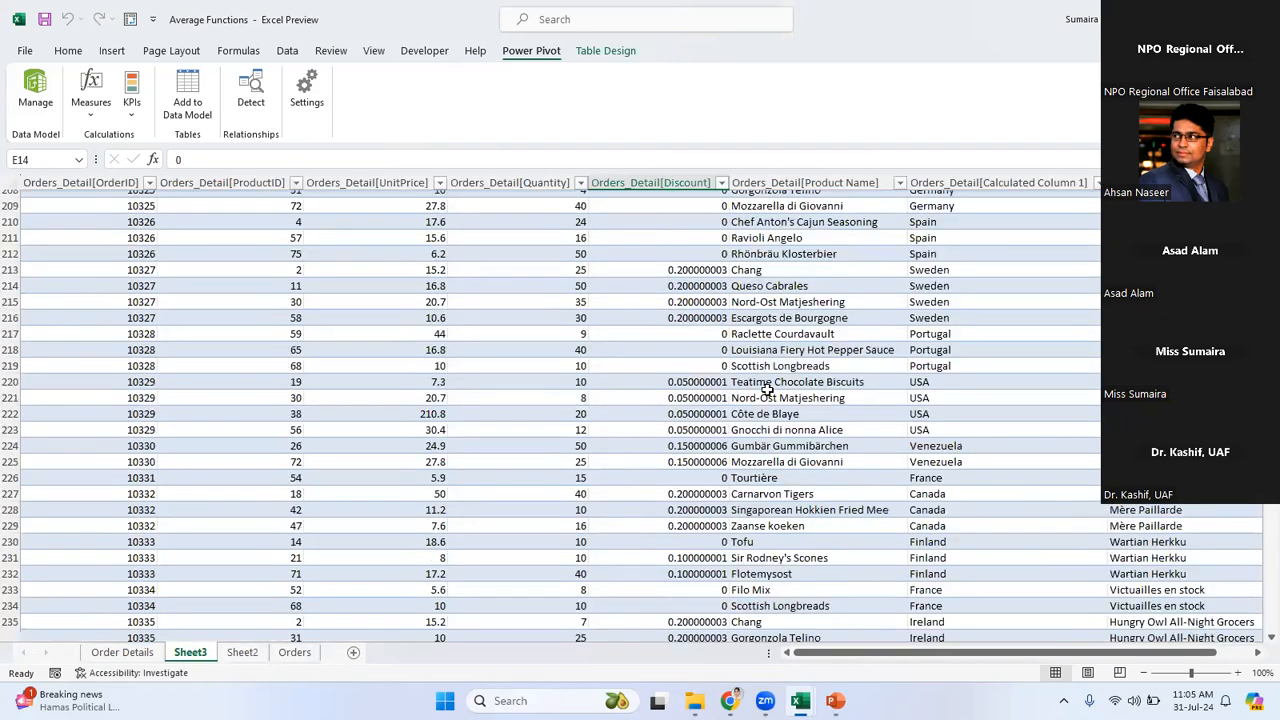
{"action": "scroll", "coordinate": [767, 390], "scroll_direction": "up", "scroll_amount": 20}
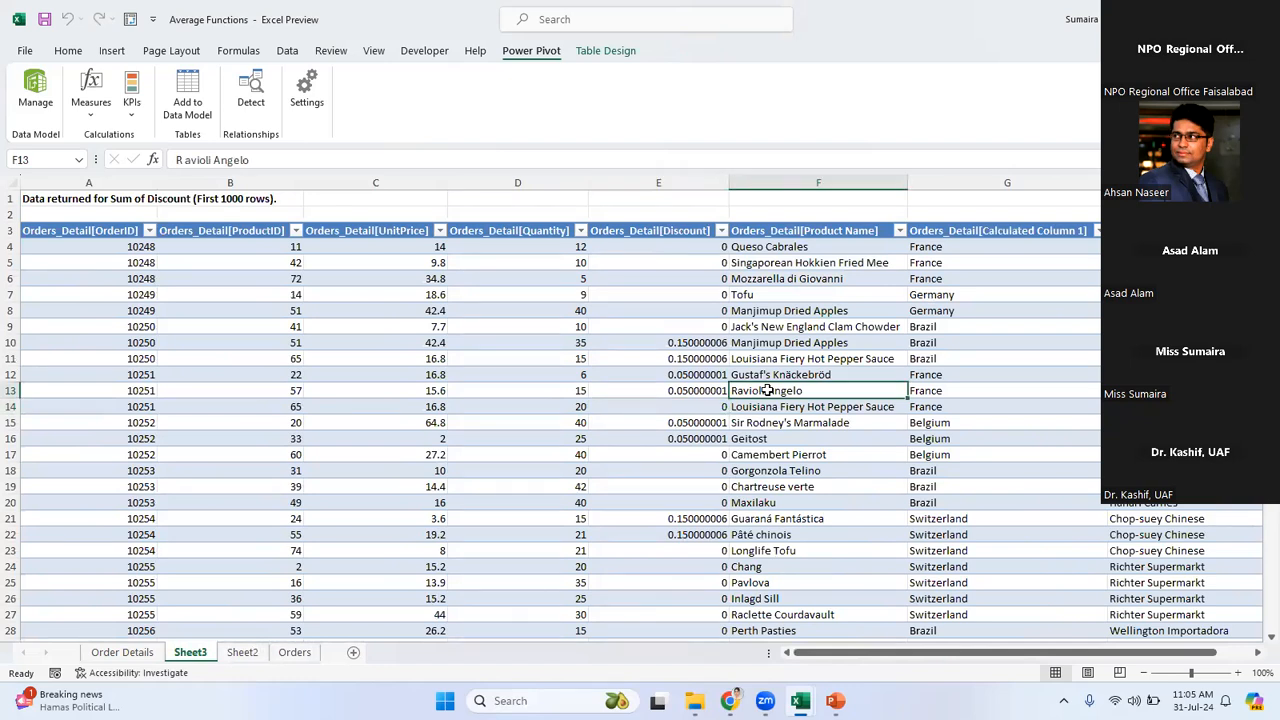
Delete the drill-through sheet Sheet3 and the PivotTable sheet Sheet2 from the workbook.
{"action": "right_click", "coordinate": [203, 651]}
{"action": "key", "text": "d"}
{"action": "left_click", "coordinate": [618, 392]}
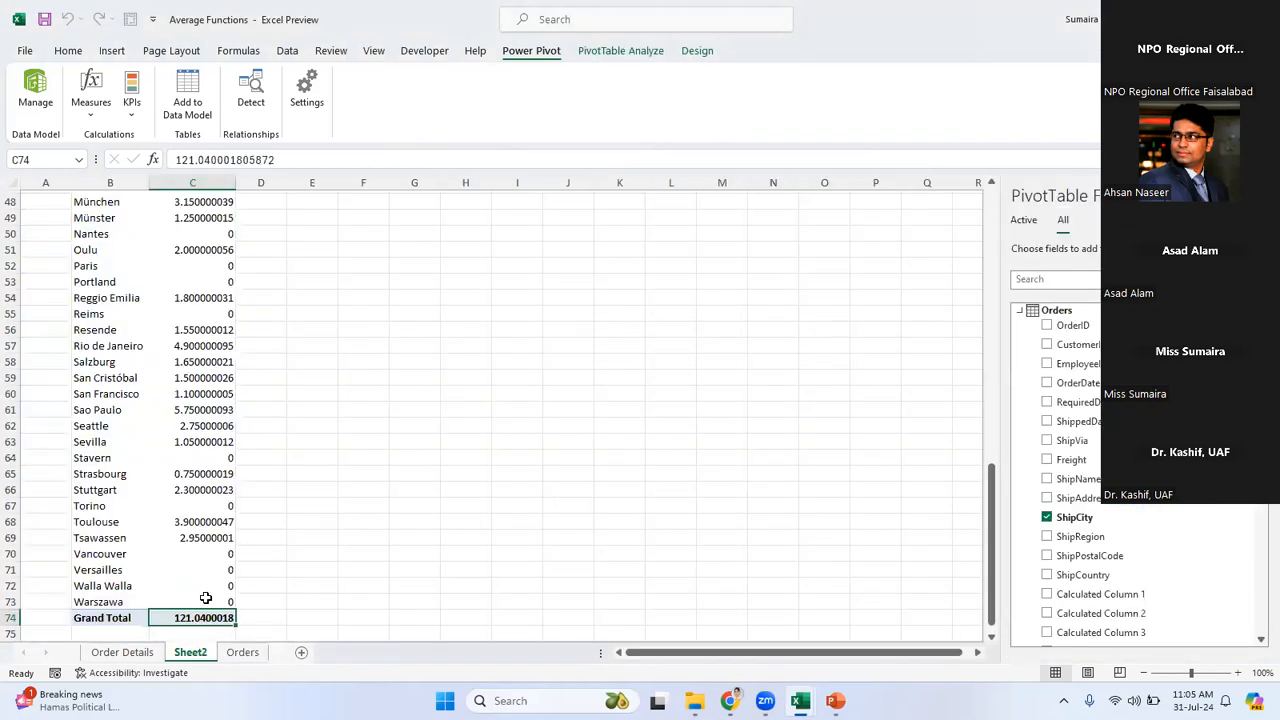
{"action": "right_click", "coordinate": [199, 649]}
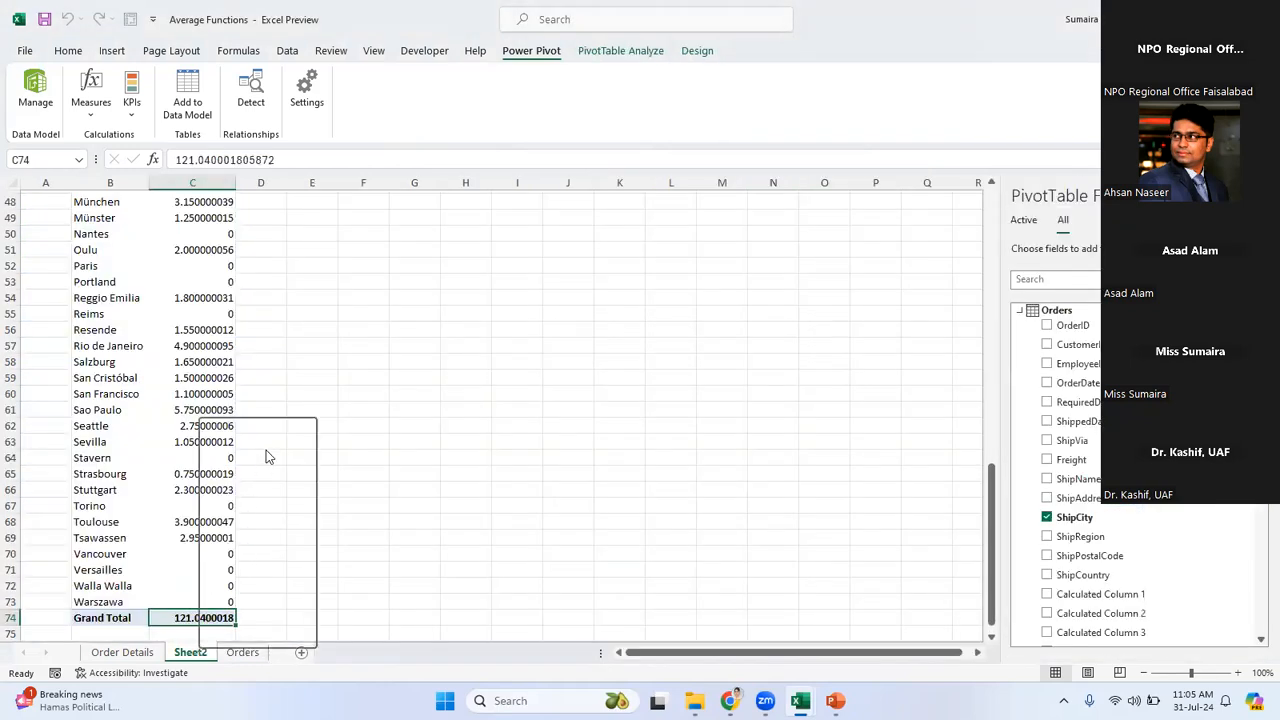
{"action": "key", "text": "d"}
{"action": "left_click", "coordinate": [613, 393]}
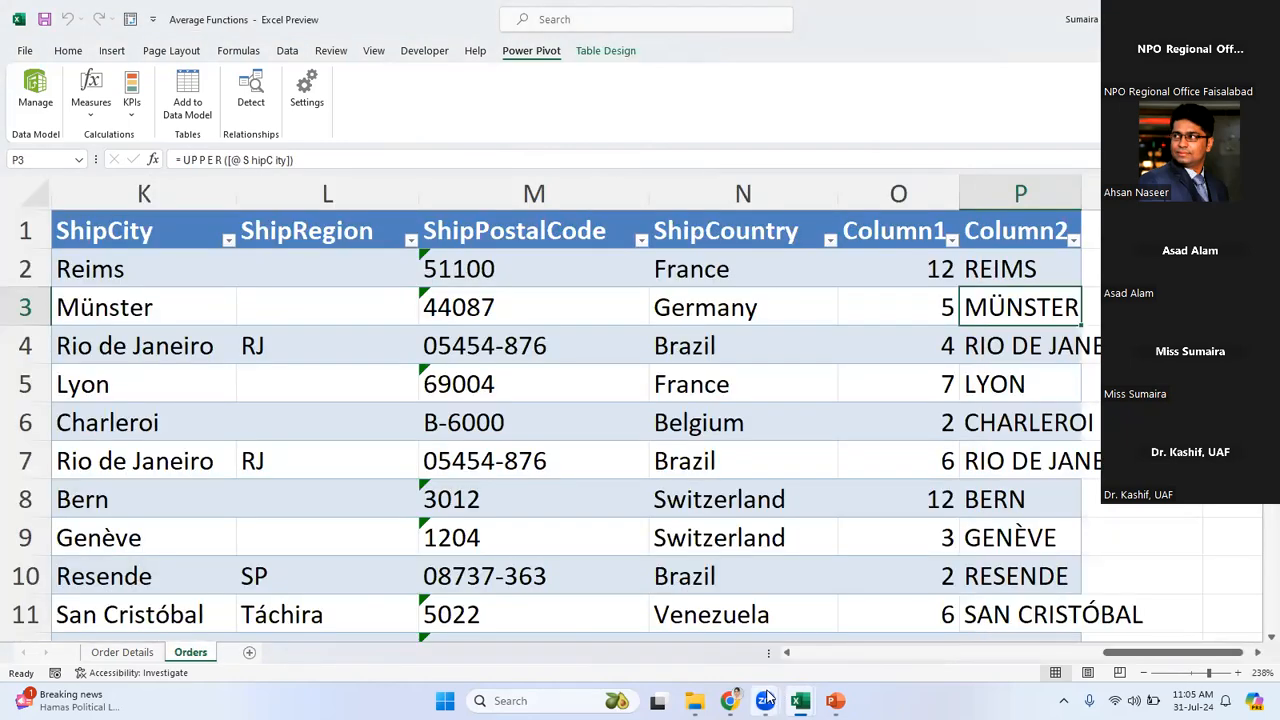
Switch to the Power Pivot window and show the Orders table from its first columns, with the measures in the calculation area.
{"action": "mouse_move", "coordinate": [800, 700]}
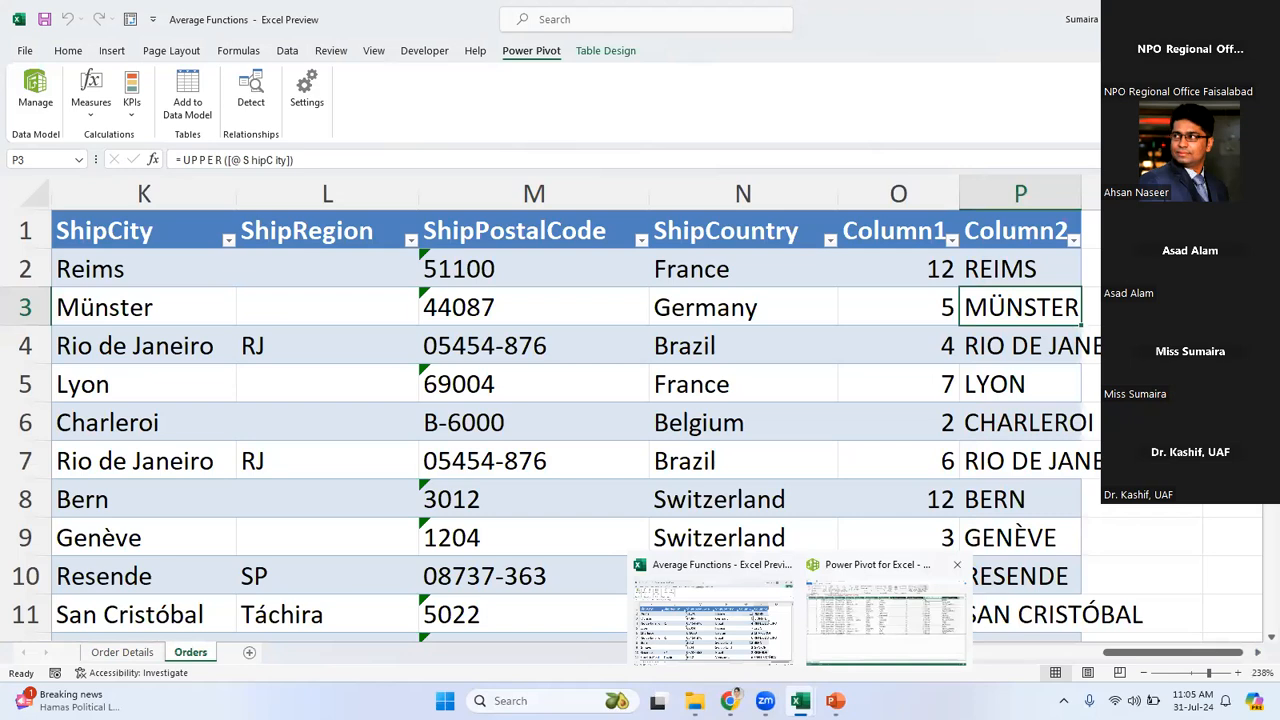
{"action": "left_click", "coordinate": [885, 615]}
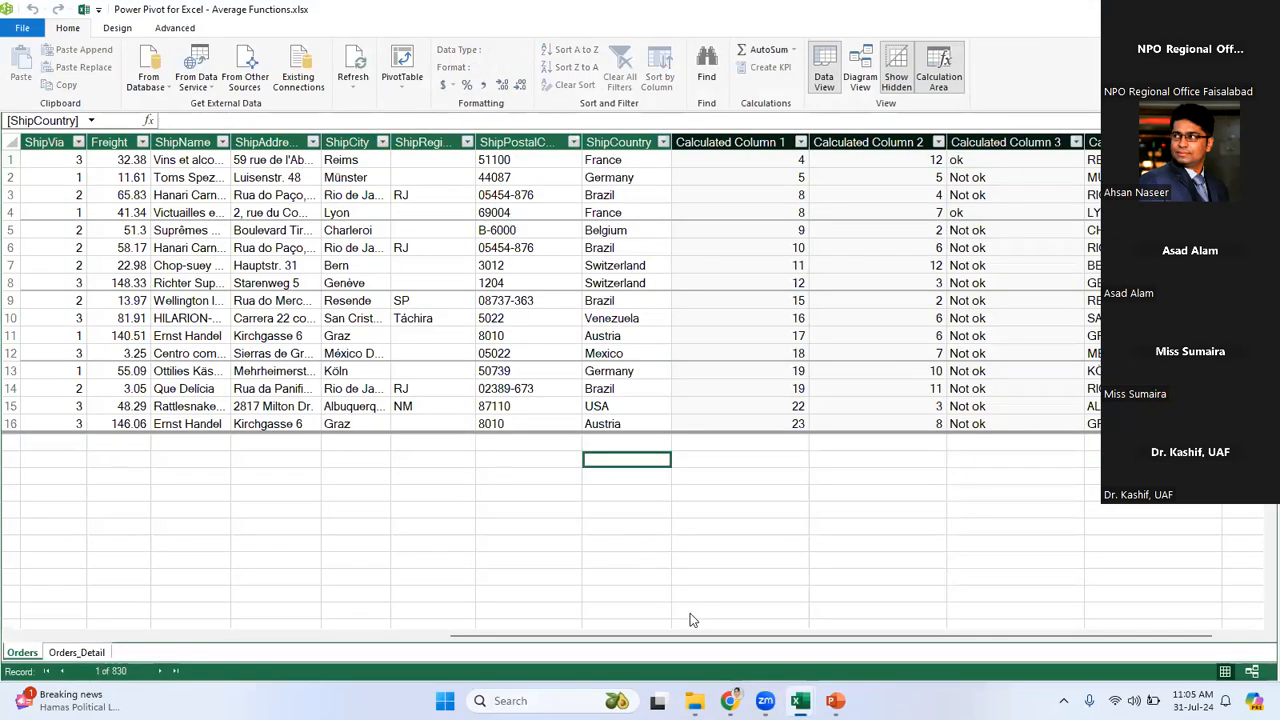
{"action": "left_click", "coordinate": [310, 477]}
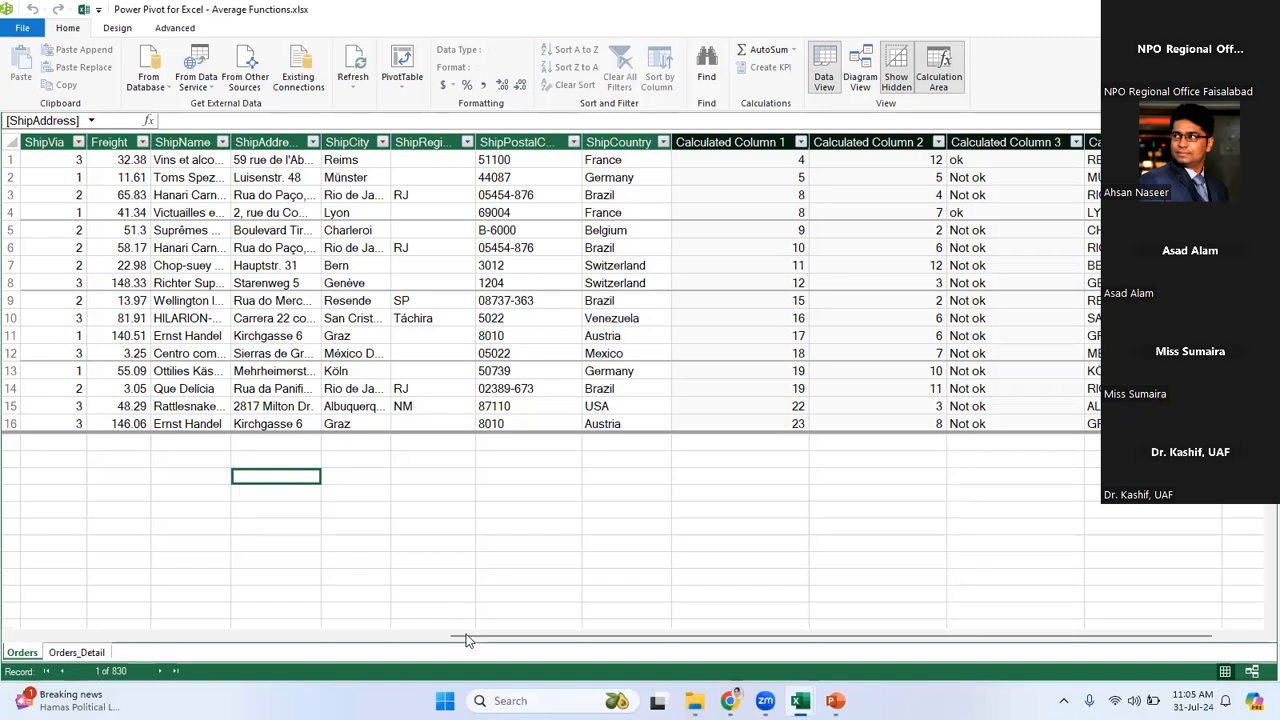
{"action": "left_click", "coordinate": [76, 652]}
{"action": "left_click", "coordinate": [22, 652]}
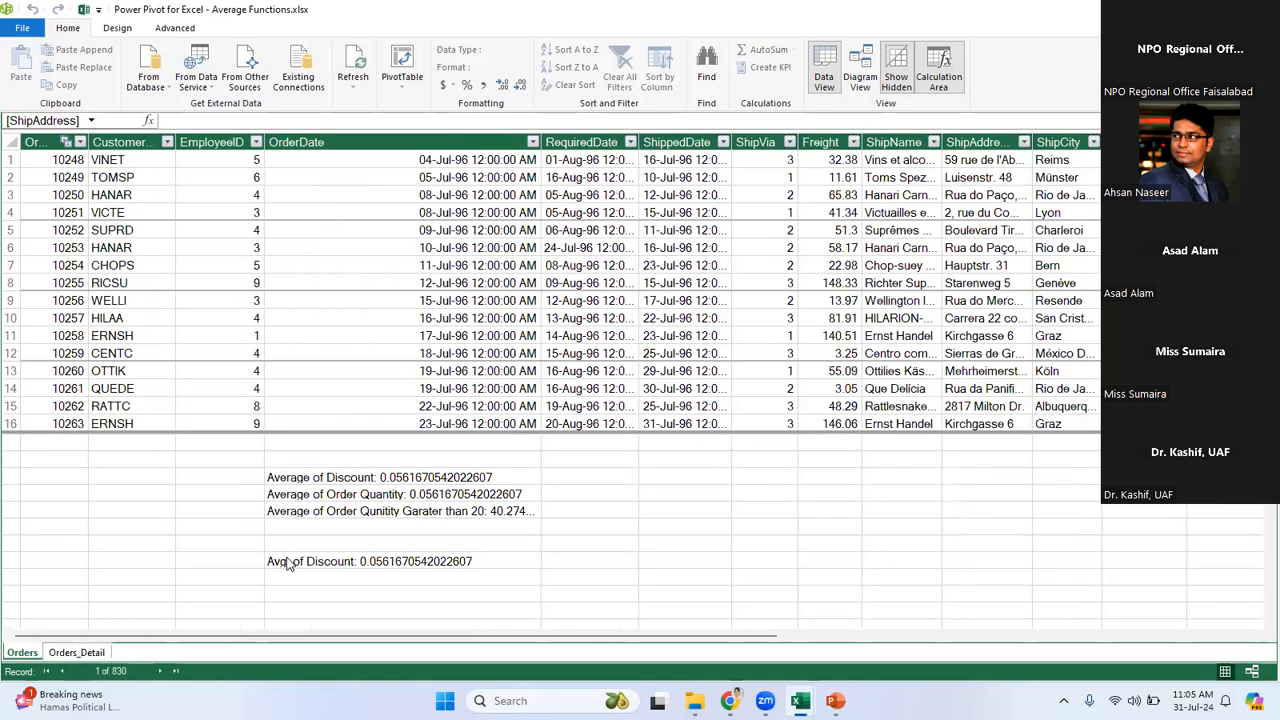
Compare the formulas of the Average of Discount, Average of Order Quantity and Average of Order Qunitity Garater than 20 measures.
{"action": "left_click", "coordinate": [287, 563]}
{"action": "left_click", "coordinate": [349, 481]}
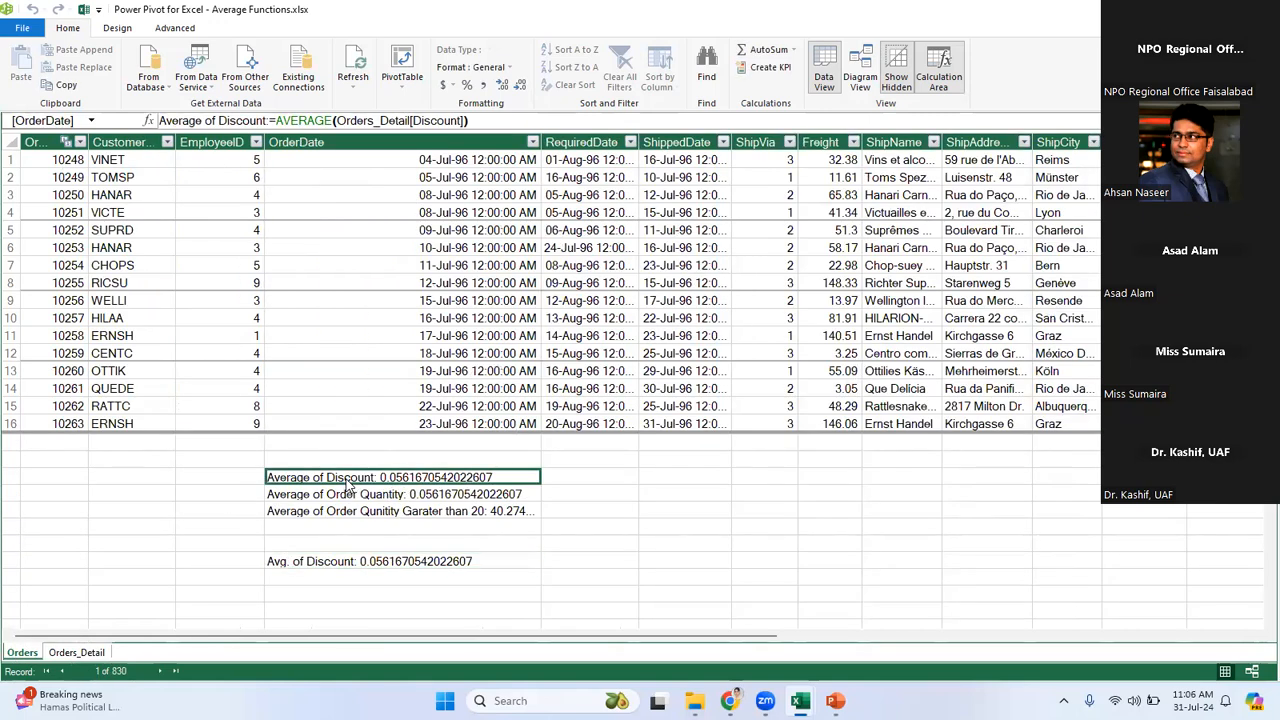
{"action": "left_click", "coordinate": [351, 498]}
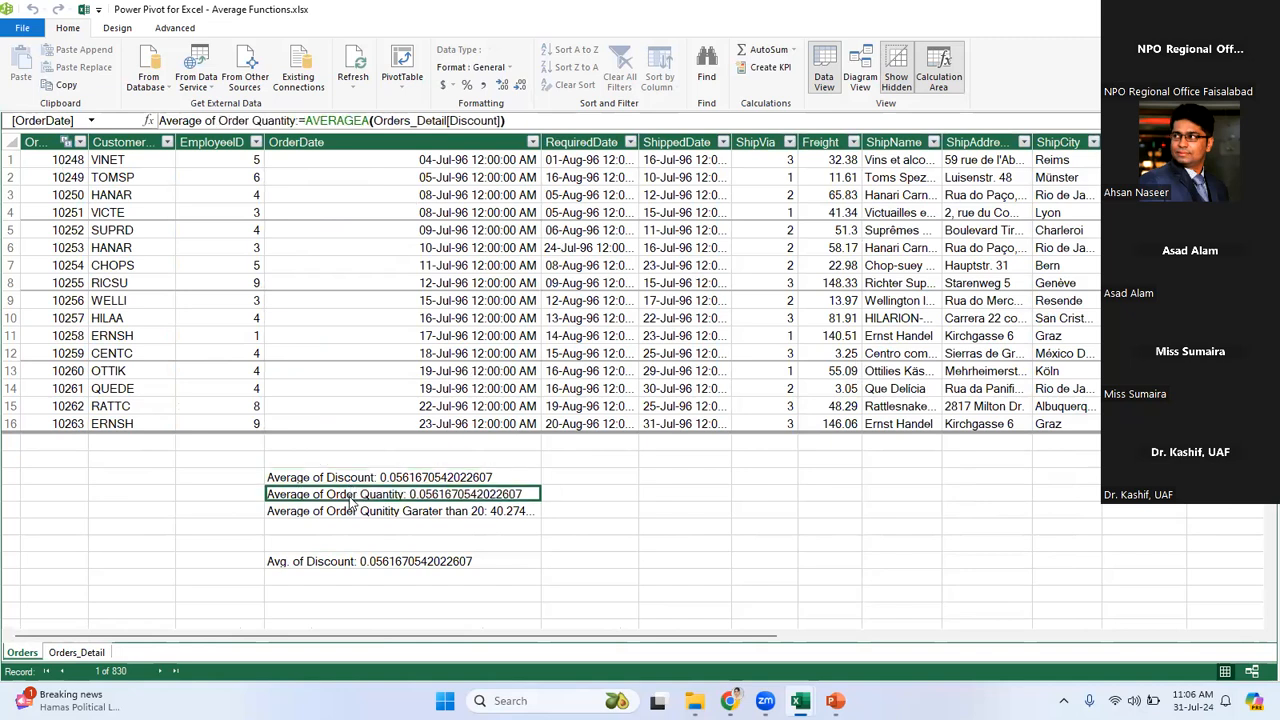
{"action": "left_click", "coordinate": [360, 483]}
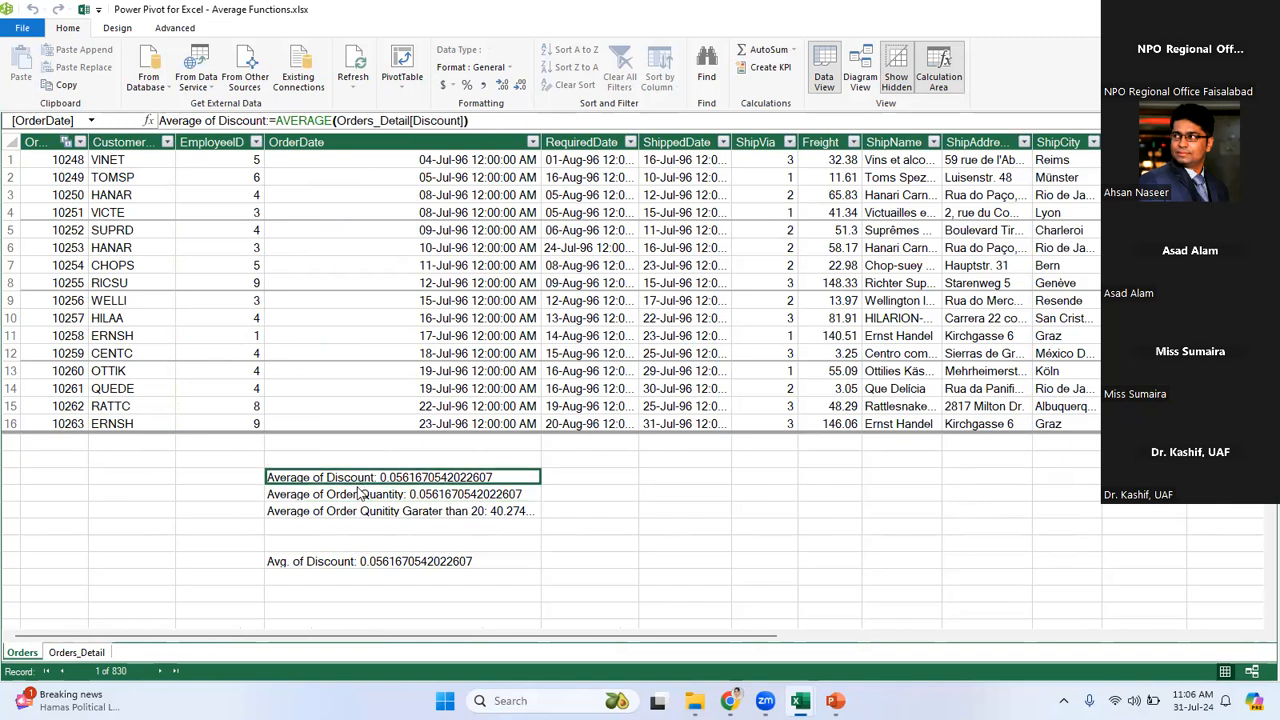
{"action": "left_click", "coordinate": [358, 497]}
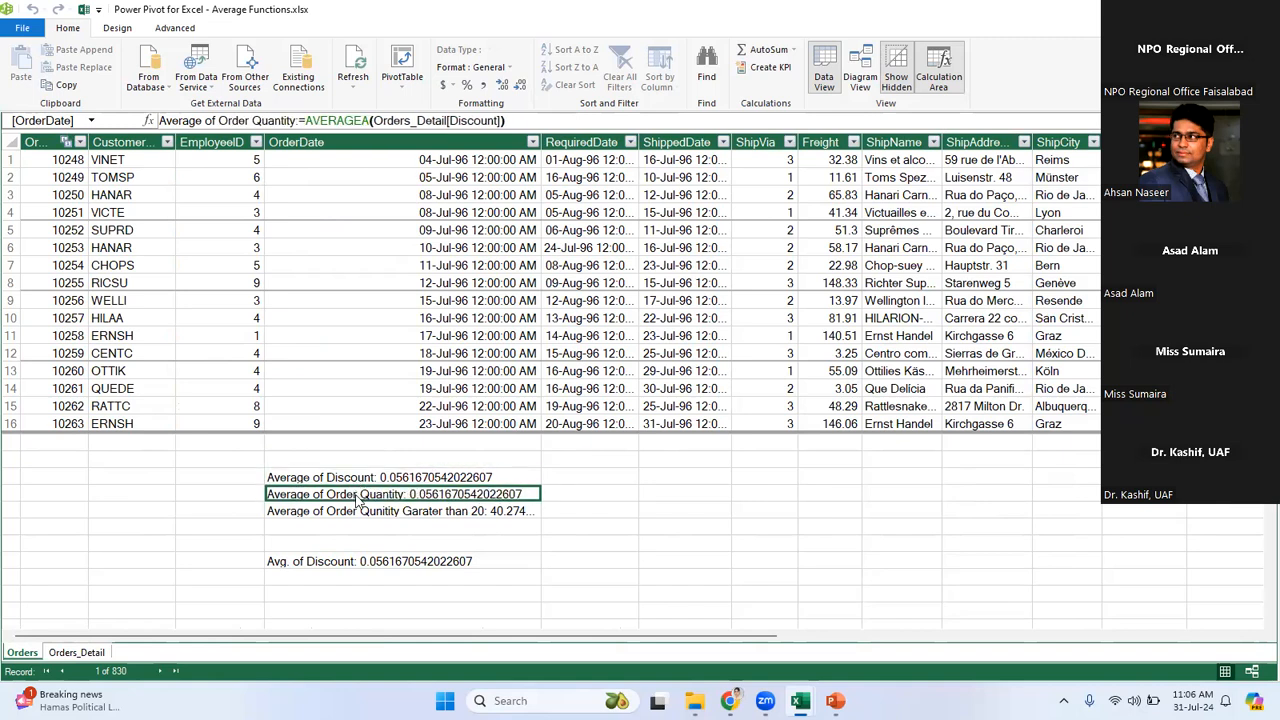
{"action": "left_click", "coordinate": [355, 515]}
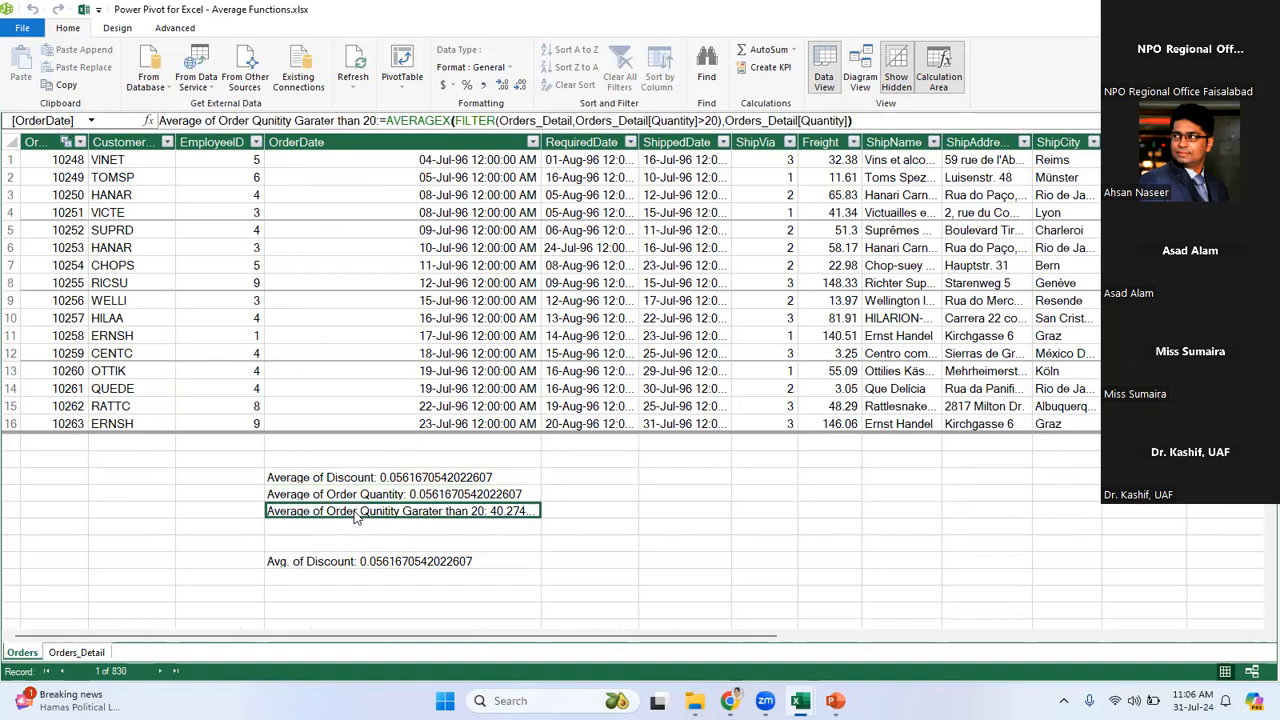
{"action": "left_click", "coordinate": [363, 483]}
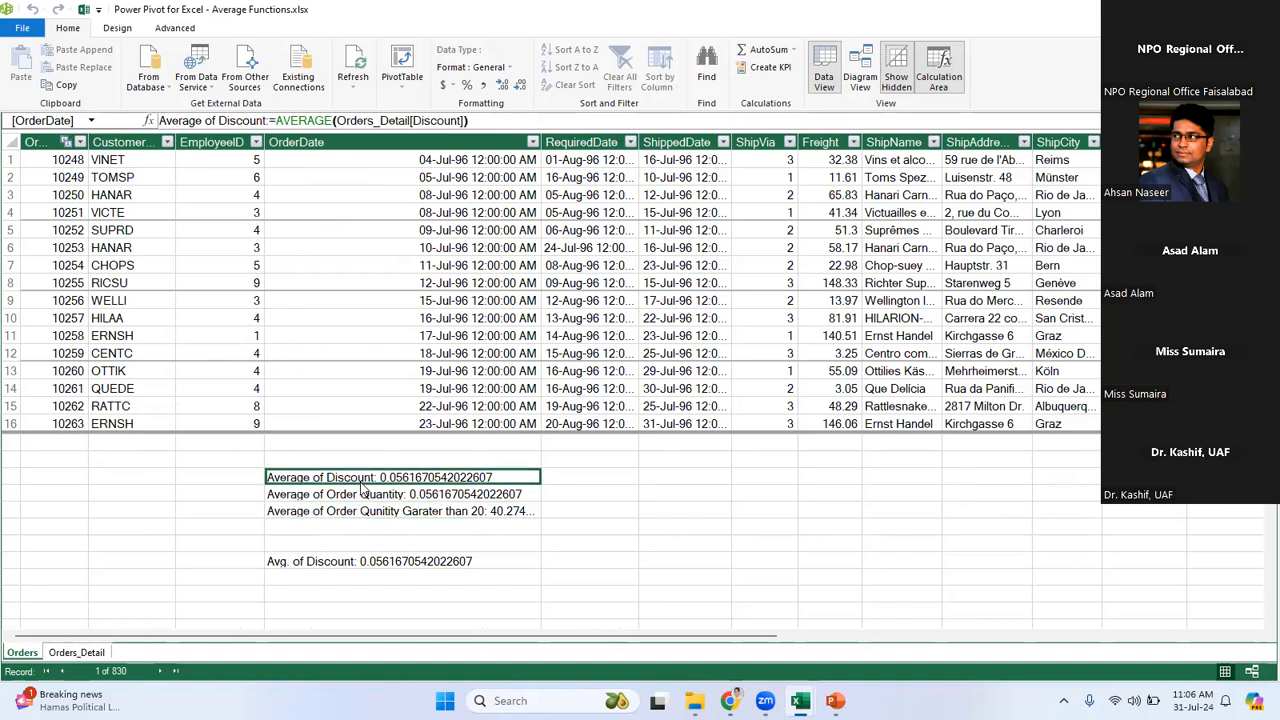
{"action": "left_click", "coordinate": [362, 498]}
{"action": "left_click", "coordinate": [363, 480]}
{"action": "left_click", "coordinate": [364, 497]}
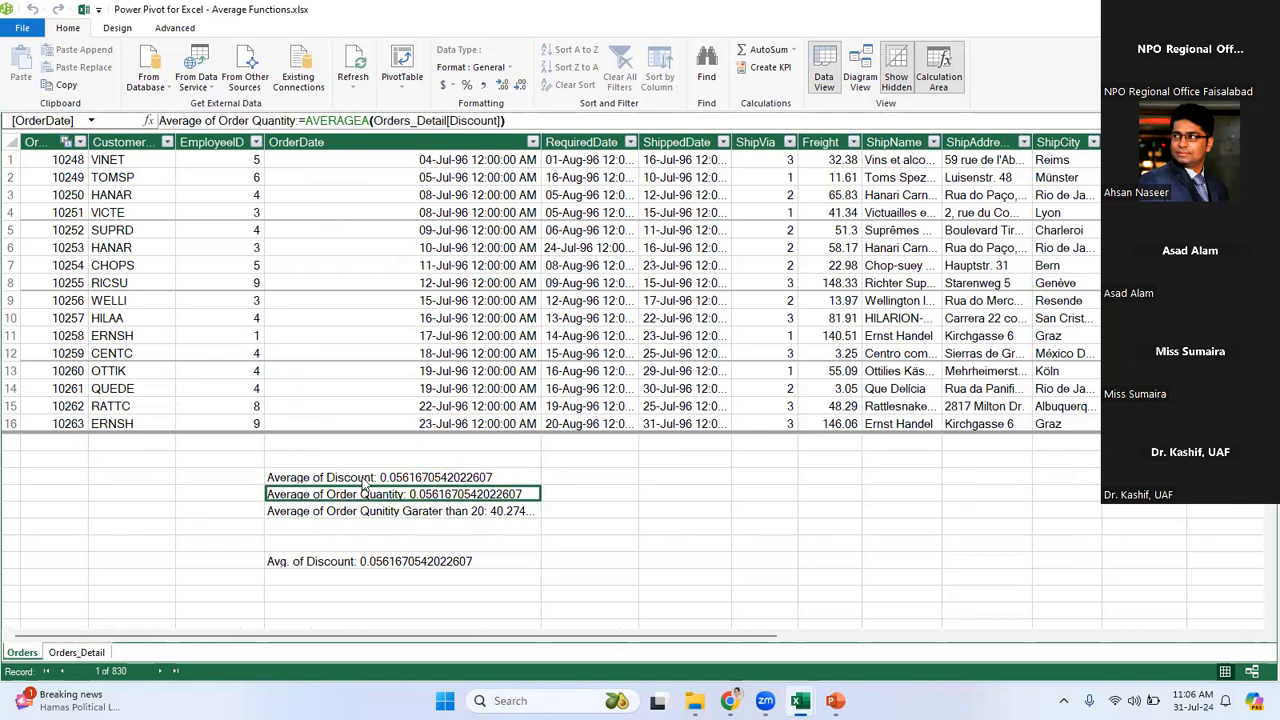
{"action": "left_click", "coordinate": [321, 518]}
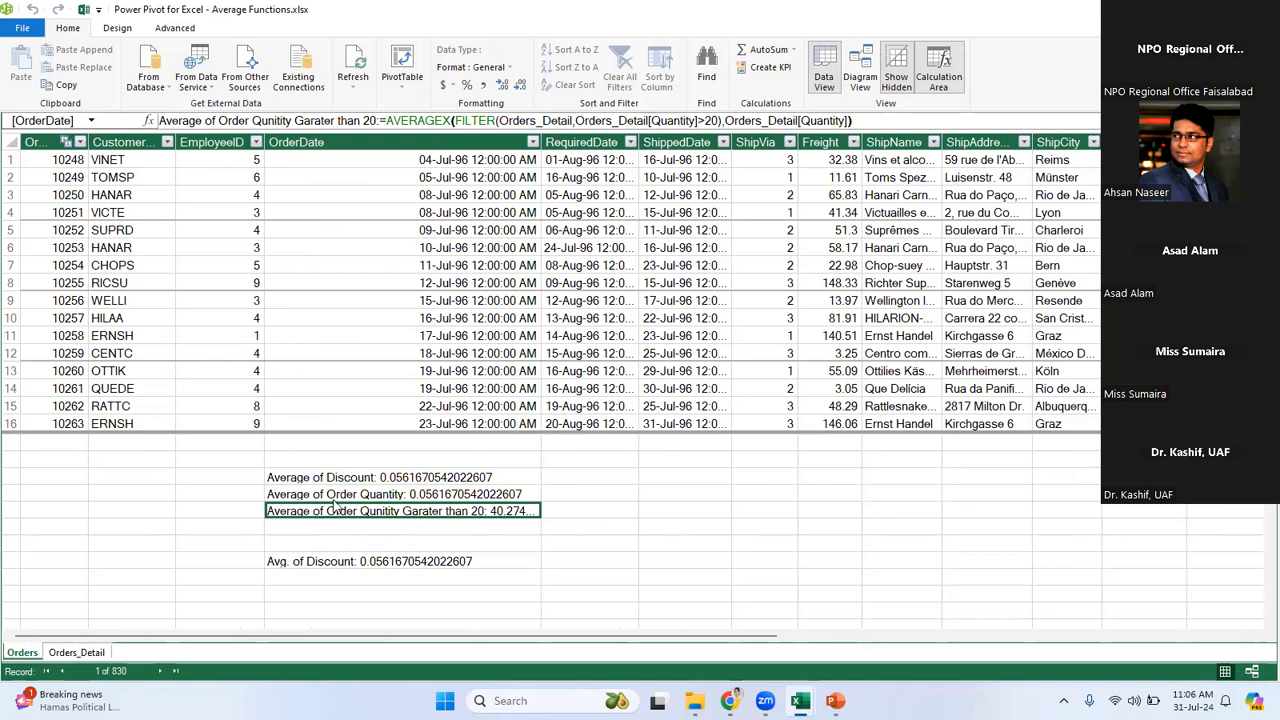
{"action": "left_click", "coordinate": [350, 483]}
{"action": "left_click", "coordinate": [349, 495]}
{"action": "left_click", "coordinate": [344, 510]}
Examine the AVERAGEX function and its table and expression arguments in the Average of Order Qunitity Garater than 20 formula.
{"action": "left_click", "coordinate": [495, 120]}
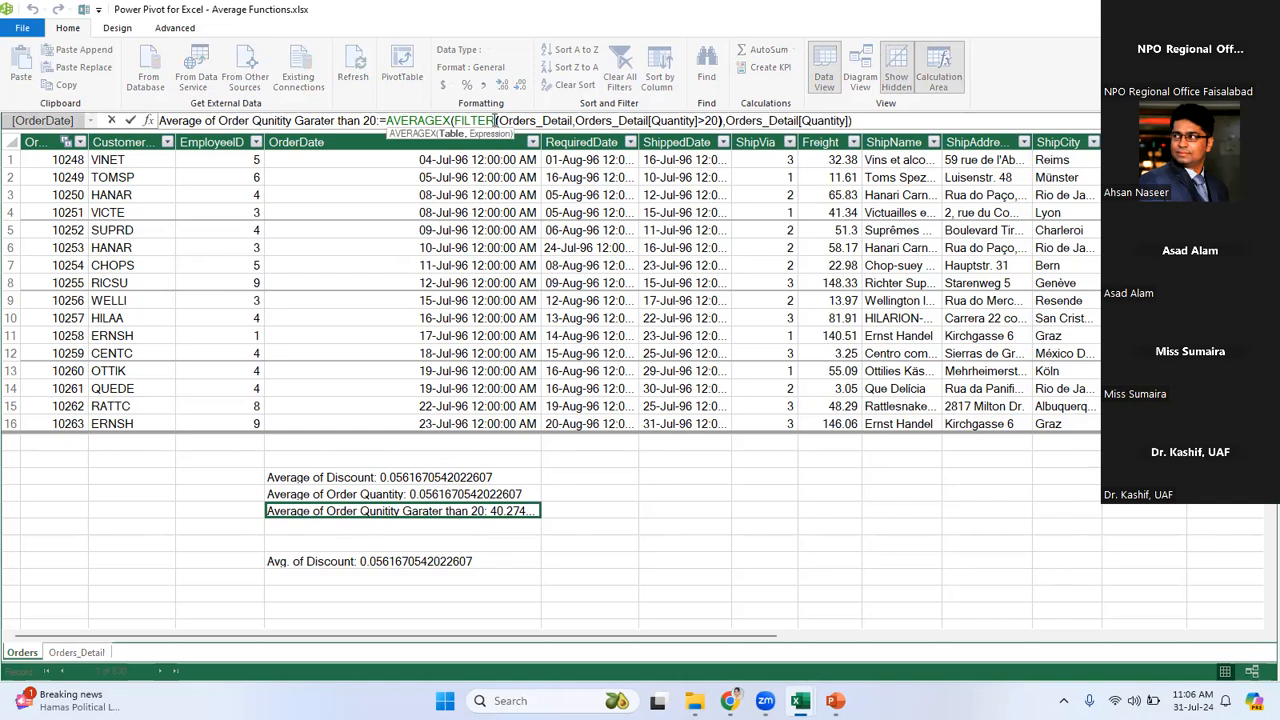
{"action": "left_click", "coordinate": [452, 120]}
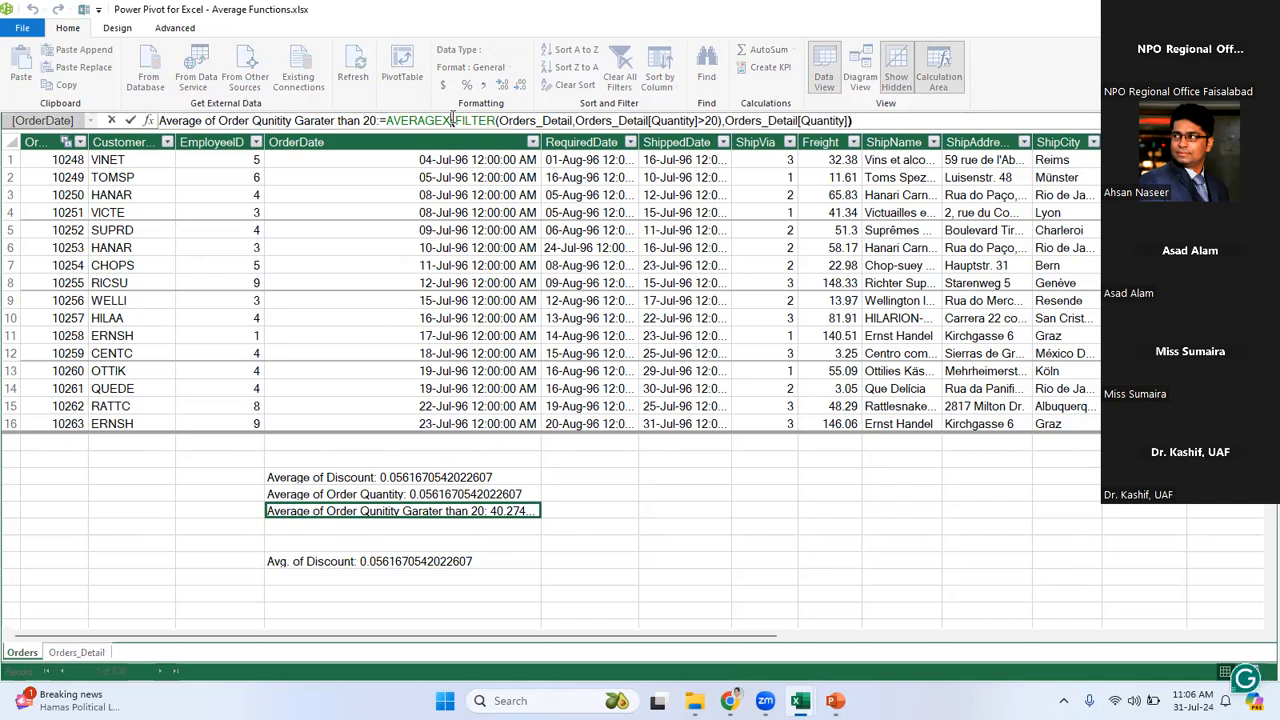
{"action": "left_click_drag", "start_coordinate": [450, 120], "coordinate": [436, 119]}
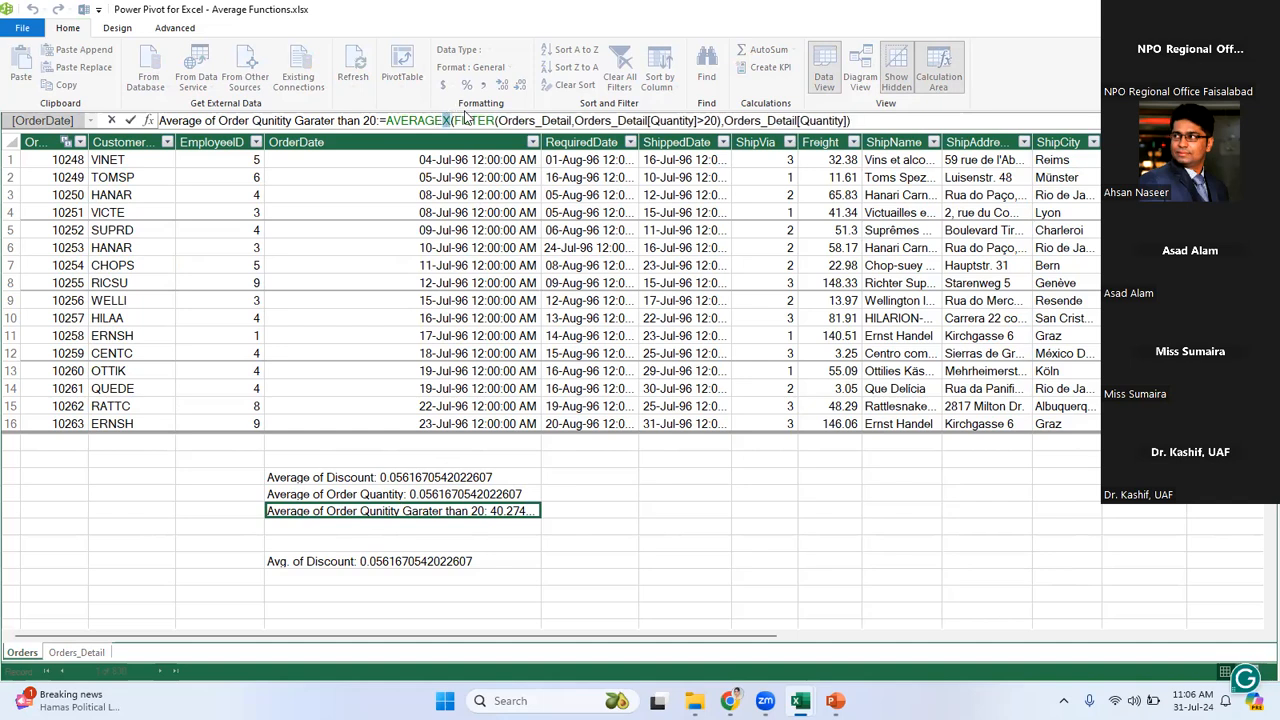
{"action": "left_click", "coordinate": [454, 120]}
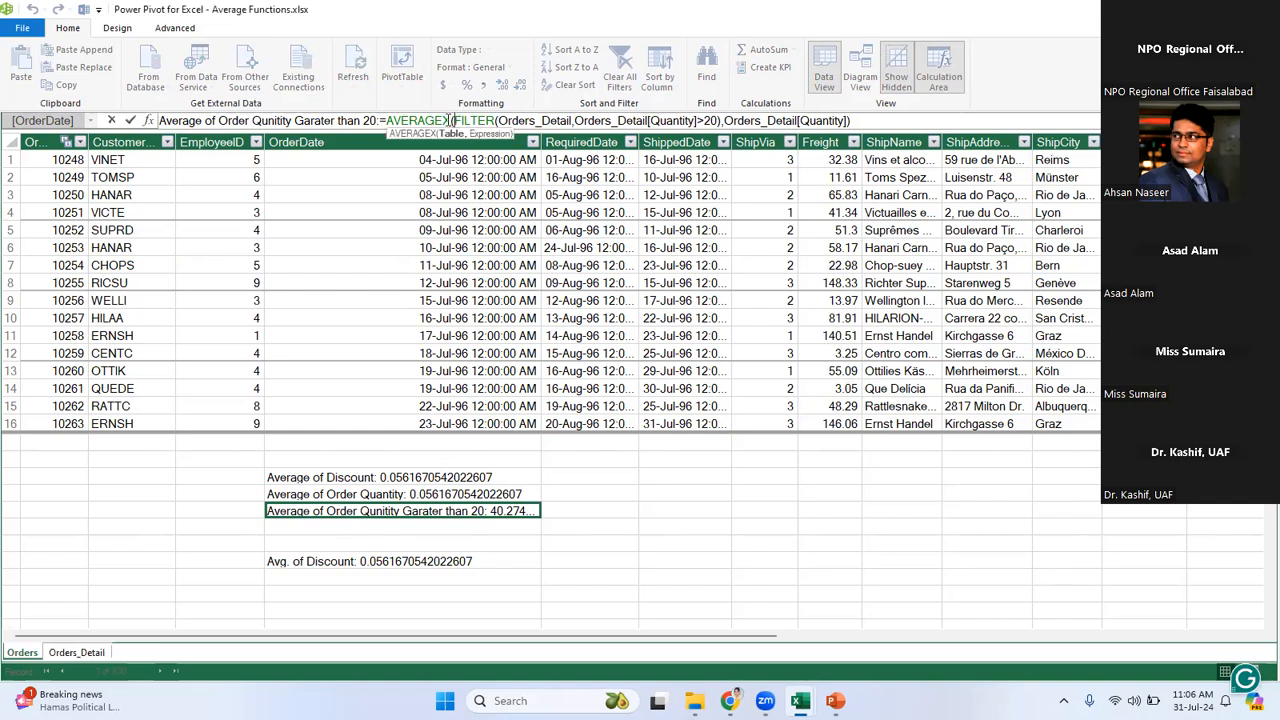
{"action": "left_click", "coordinate": [449, 120]}
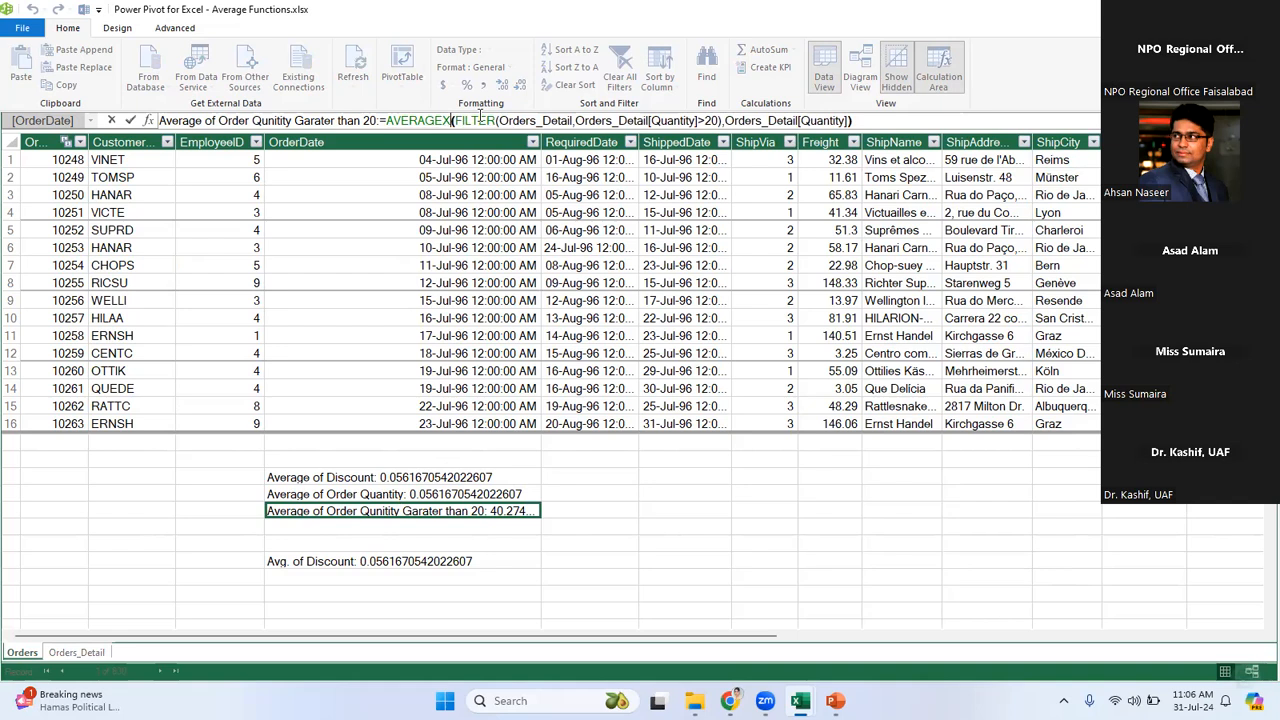
{"action": "double_click", "coordinate": [458, 120]}
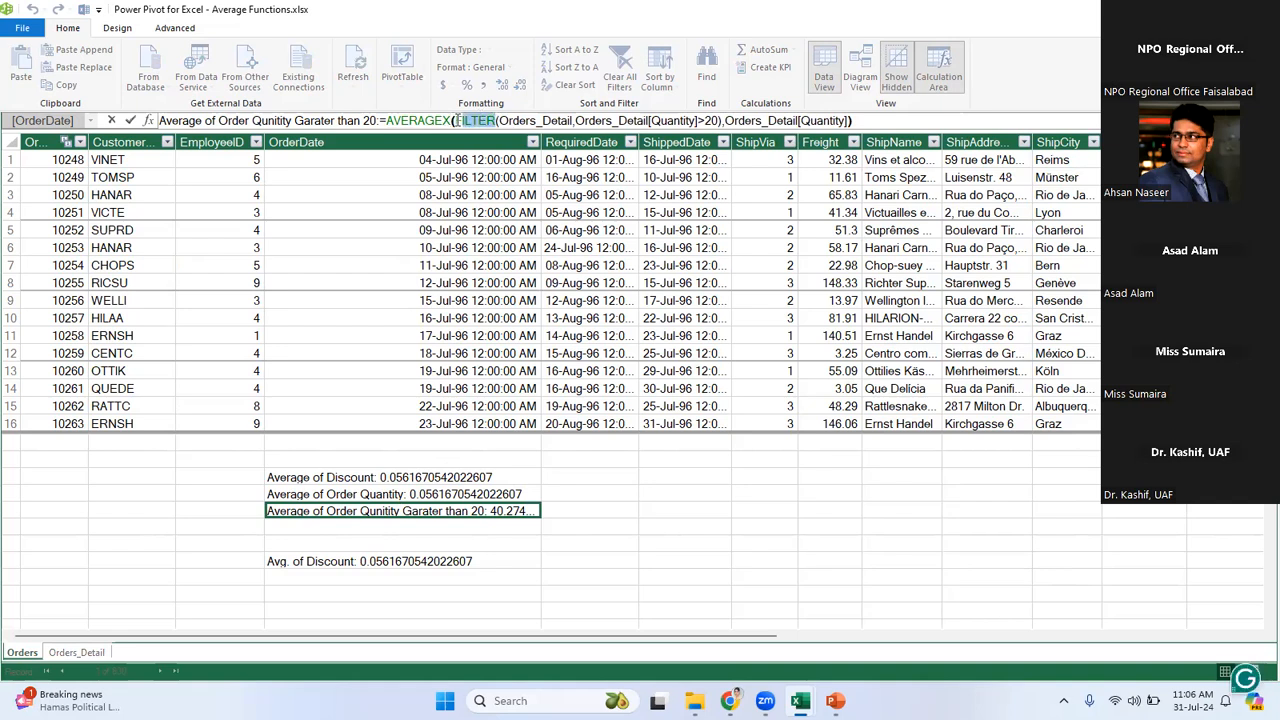
{"action": "left_click", "coordinate": [508, 117]}
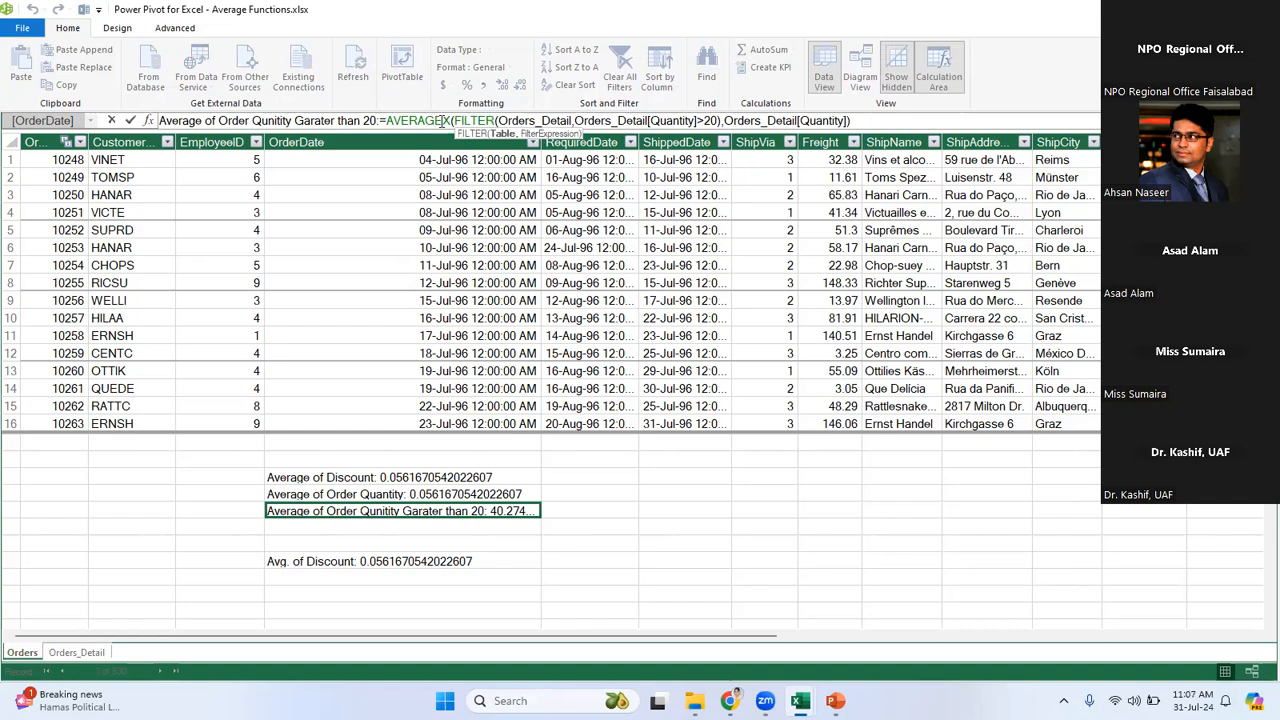
{"action": "double_click", "coordinate": [441, 120]}
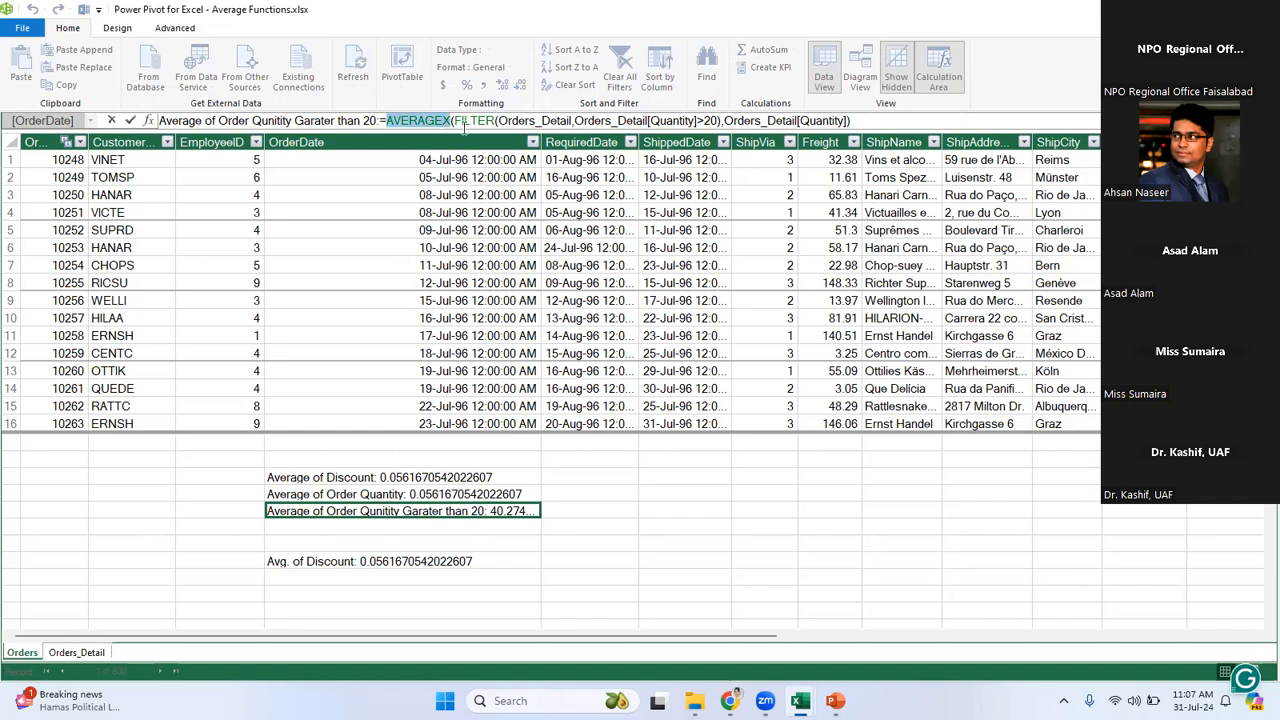
{"action": "left_click", "coordinate": [576, 120]}
{"action": "left_click", "coordinate": [812, 120]}
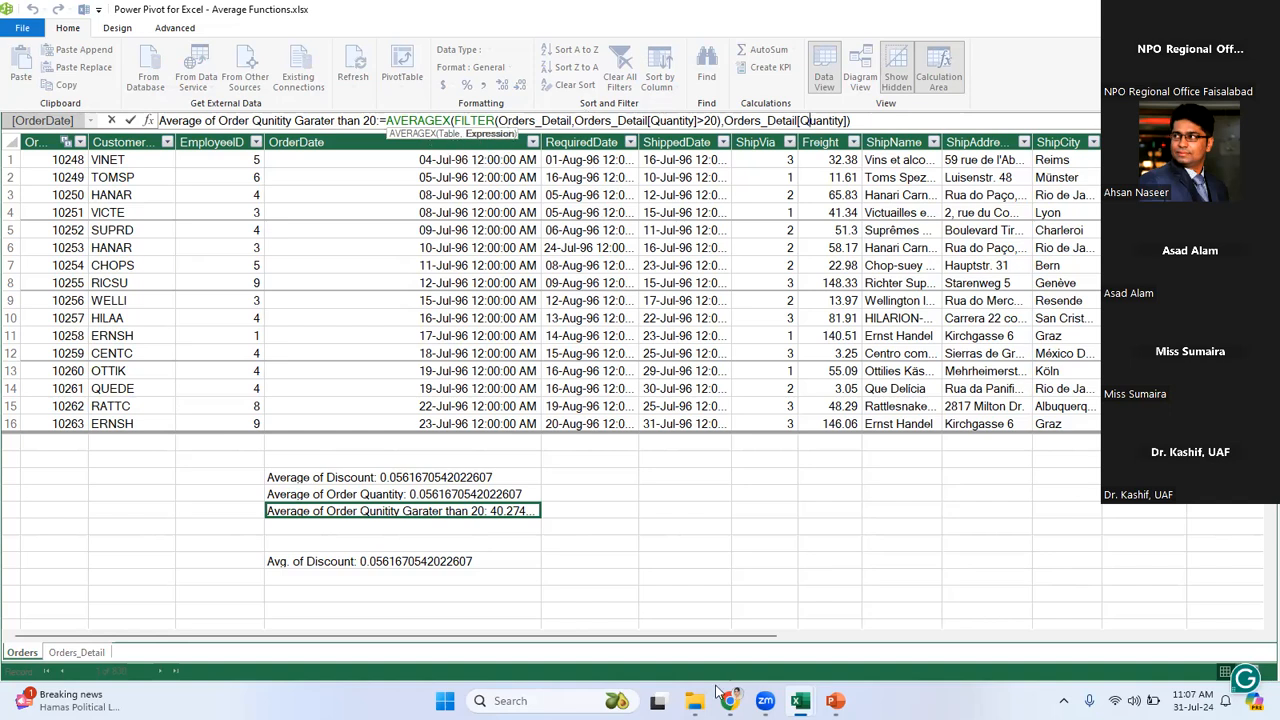
{"action": "mouse_move", "coordinate": [717, 690]}
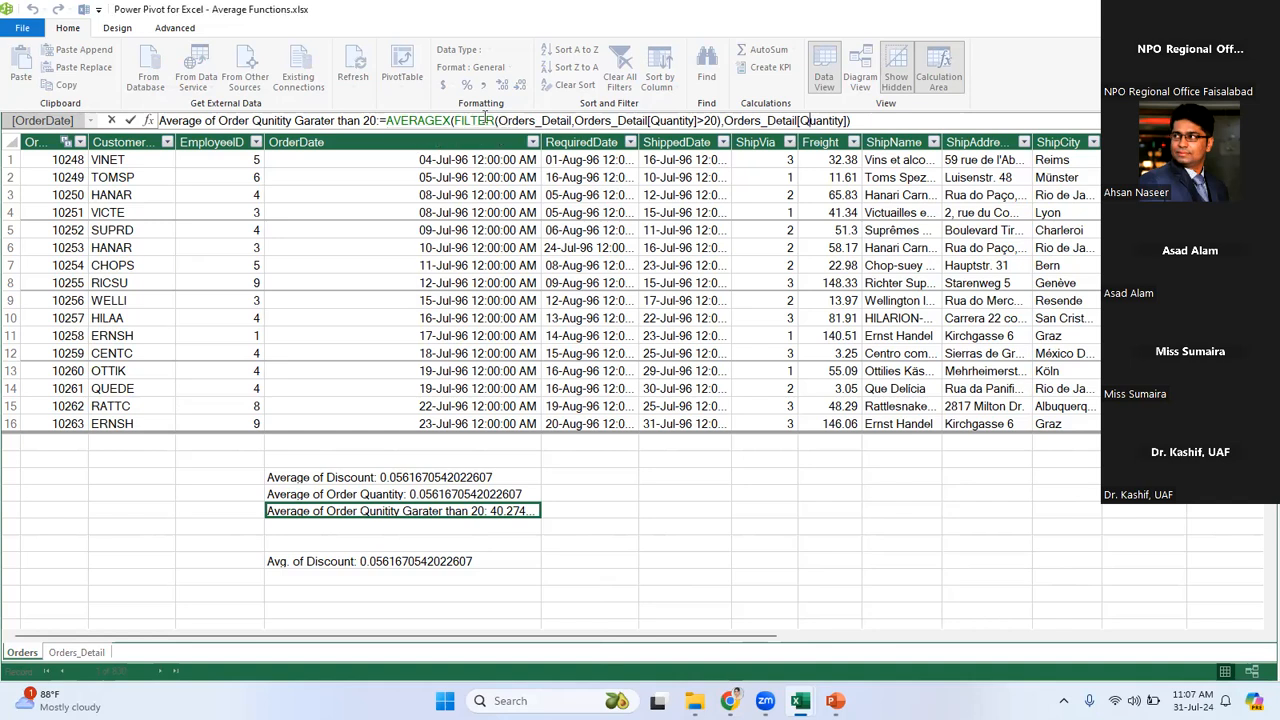
Examine the FILTER arguments in the formula: the Orders_Detail table and the condition Orders_Detail[Quantity]>20.
{"action": "left_click", "coordinate": [655, 119]}
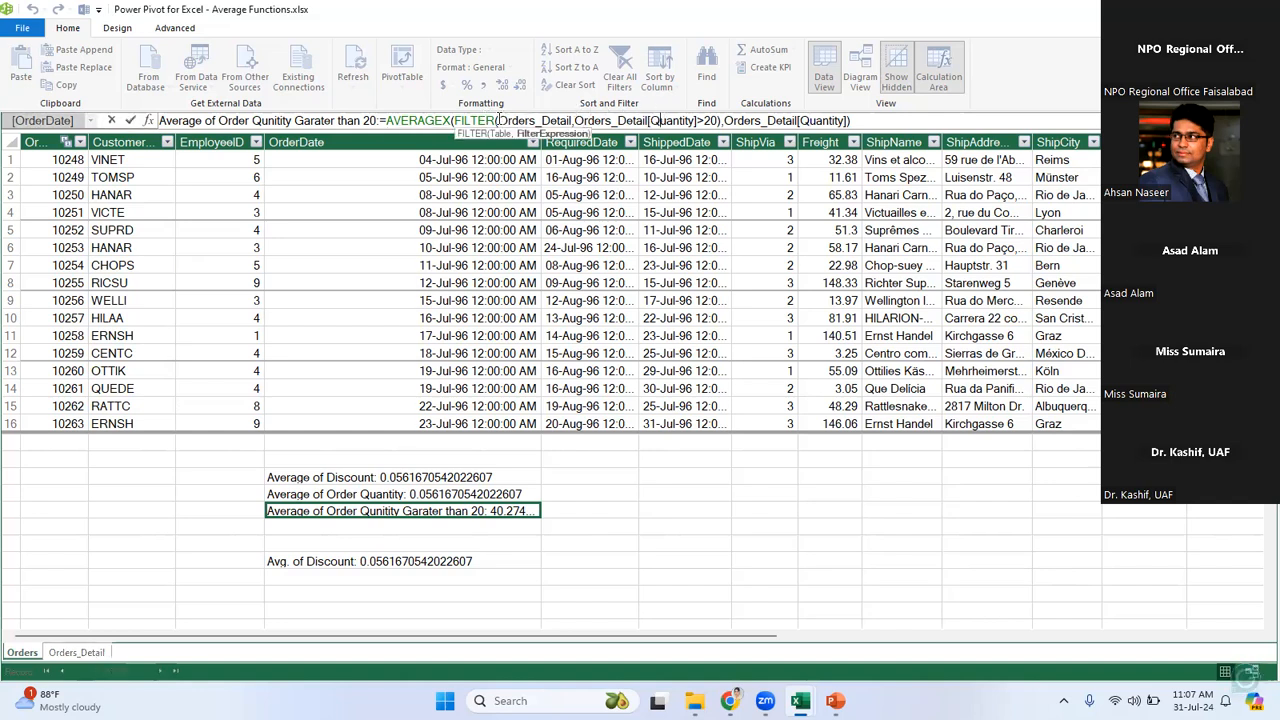
{"action": "left_click", "coordinate": [495, 120]}
{"action": "left_click", "coordinate": [507, 120]}
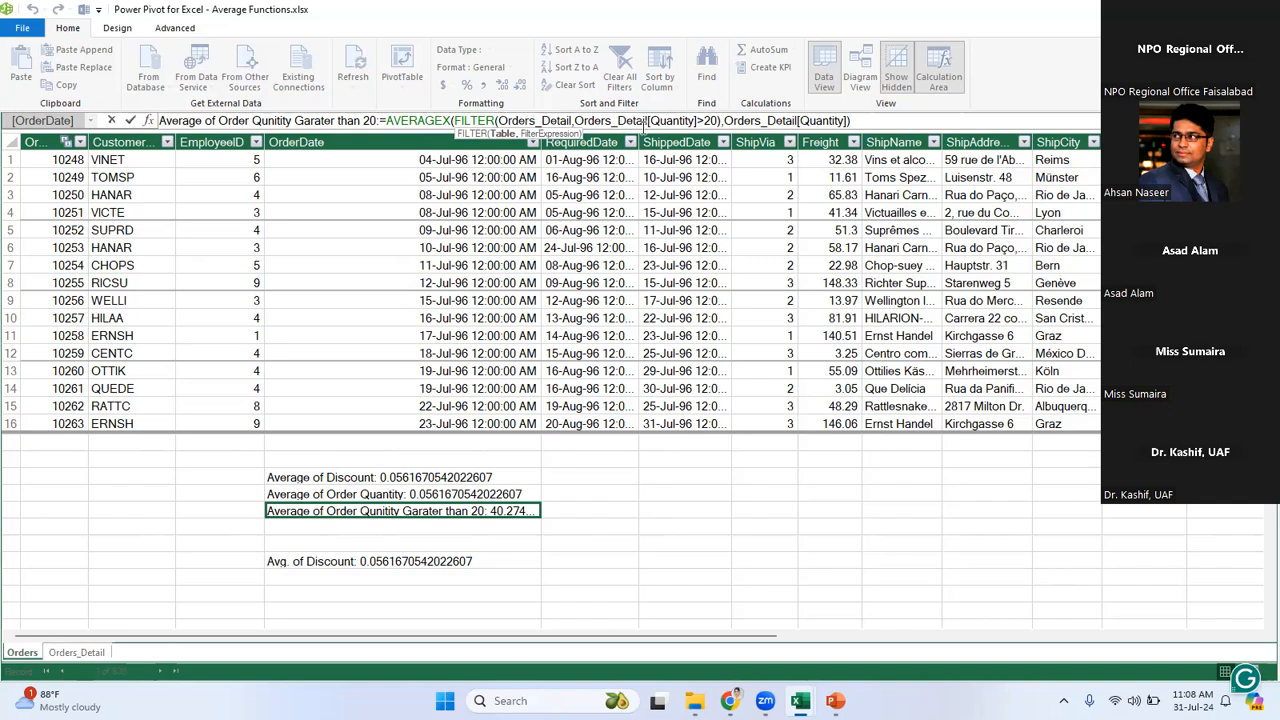
{"action": "left_click", "coordinate": [697, 120]}
{"action": "left_click_drag", "start_coordinate": [572, 120], "coordinate": [498, 120]}
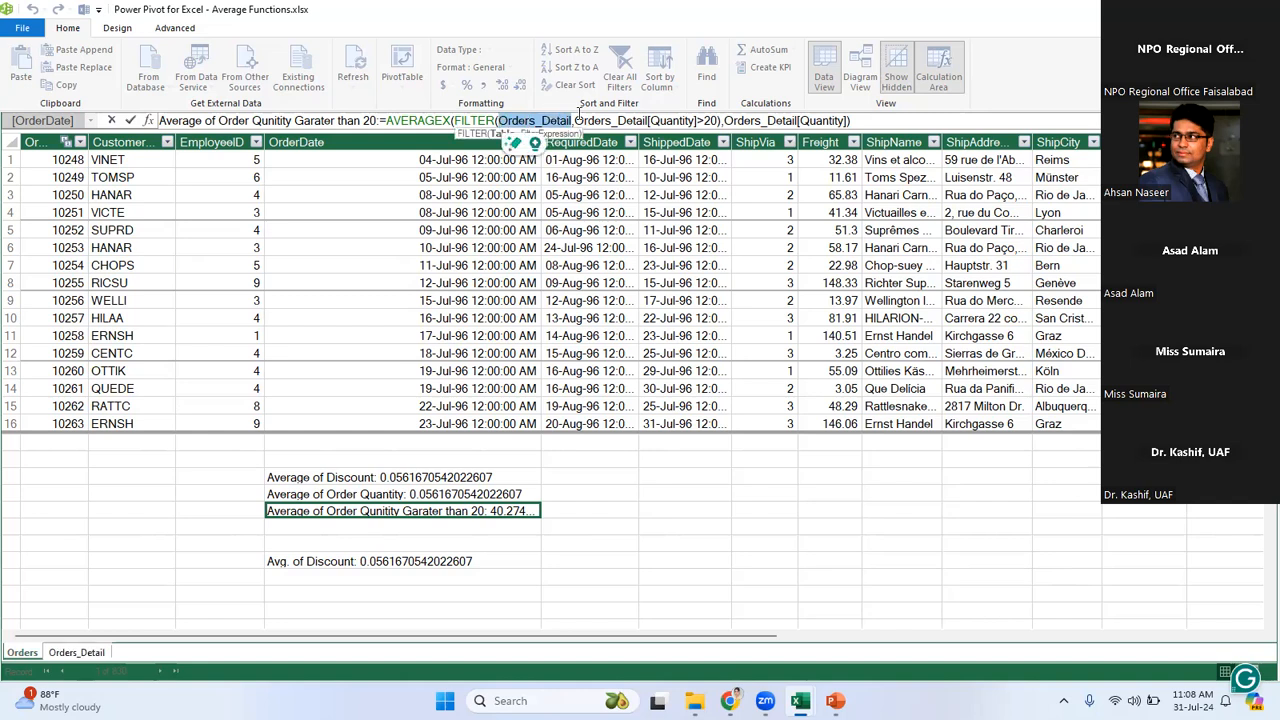
{"action": "left_click_drag", "start_coordinate": [575, 120], "coordinate": [700, 120]}
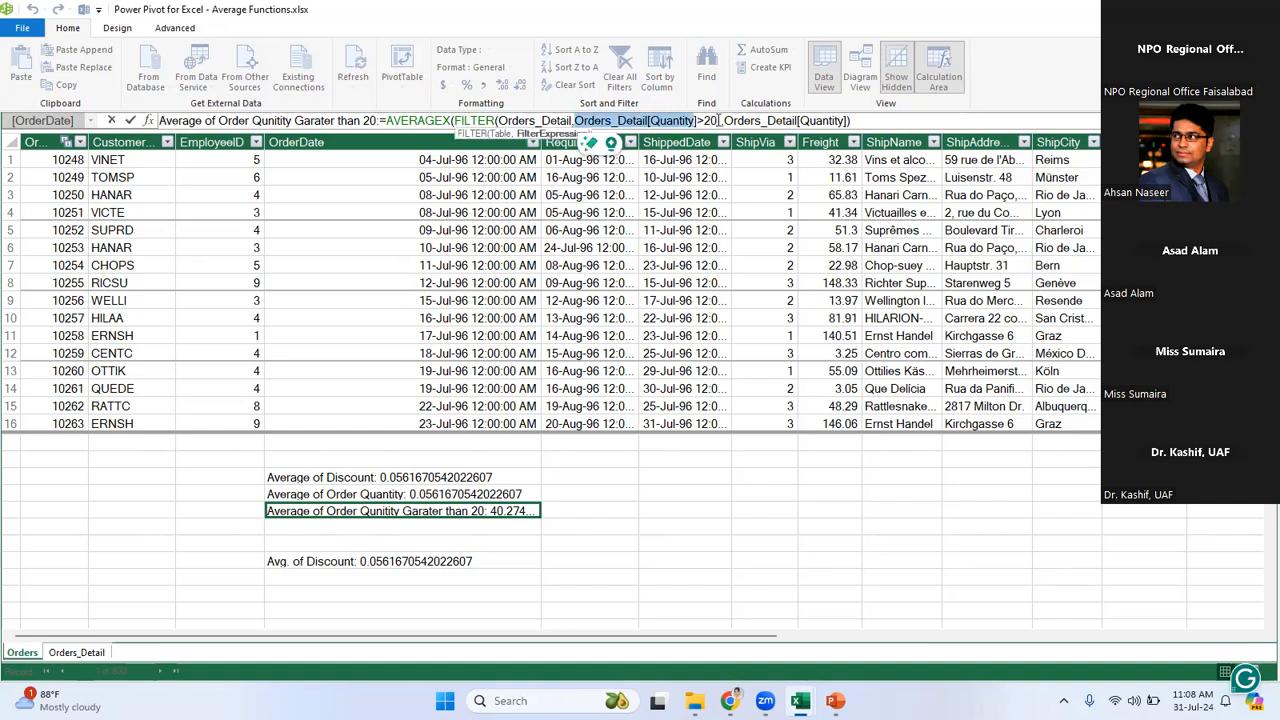
{"action": "left_click", "coordinate": [714, 120]}
{"action": "type", "text": ")"}
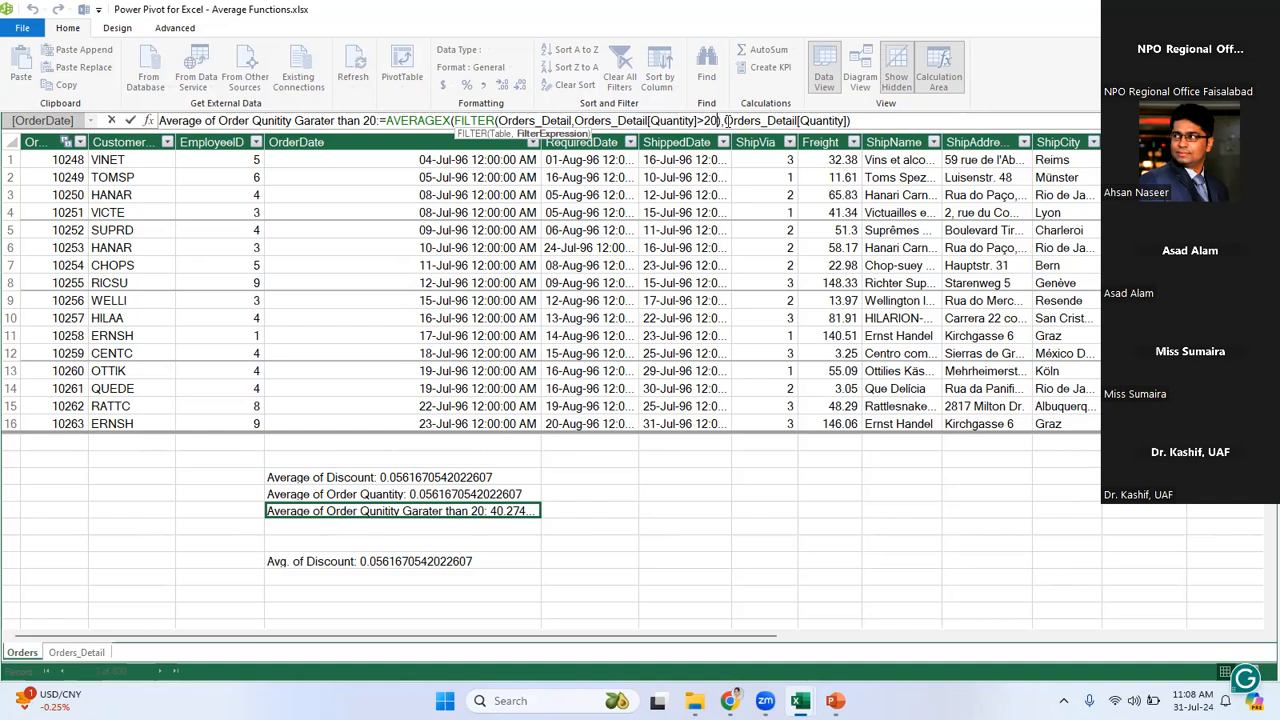
Review how the whole FILTER expression and Orders_Detail[Quantity] serve as the AVERAGEX arguments, leaving the formula without edits.
{"action": "left_click_drag", "start_coordinate": [726, 120], "coordinate": [848, 120]}
{"action": "left_click_drag", "start_coordinate": [718, 120], "coordinate": [465, 120]}
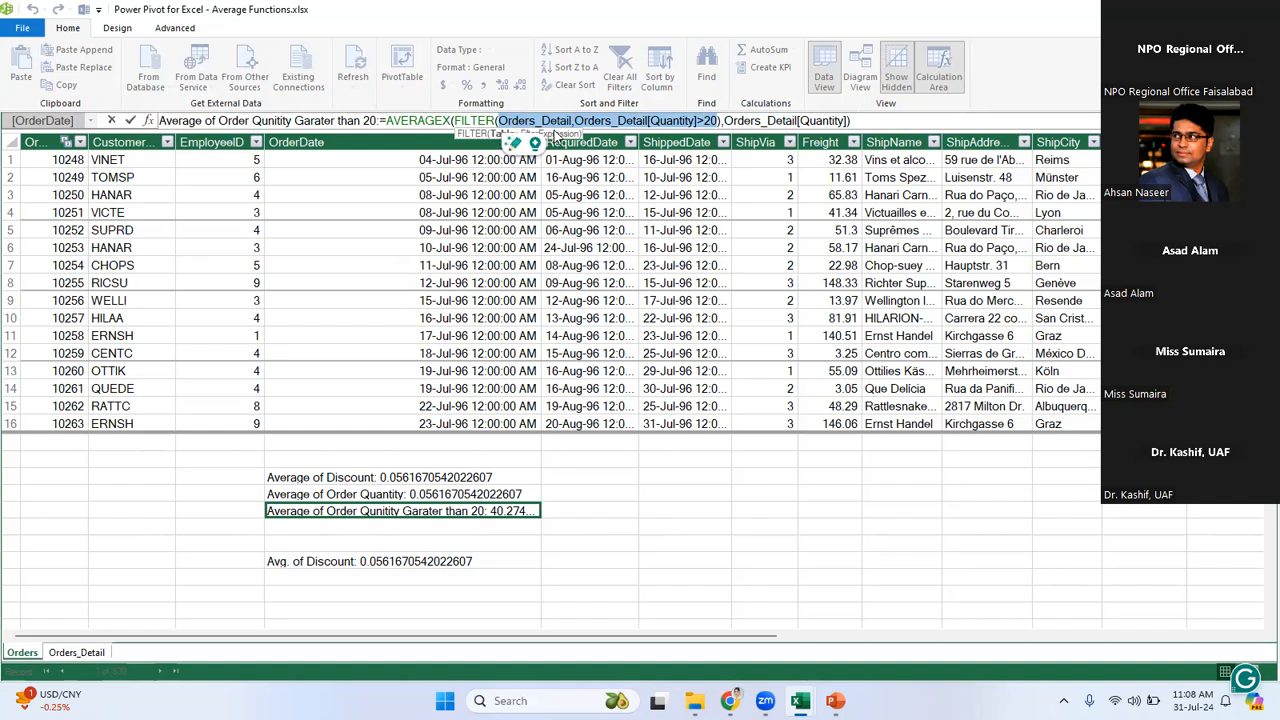
{"action": "left_click", "coordinate": [455, 120]}
{"action": "left_click_drag", "start_coordinate": [455, 120], "coordinate": [581, 119]}
{"action": "left_click_drag", "start_coordinate": [681, 110], "coordinate": [717, 116]}
{"action": "left_click", "coordinate": [719, 118]}
{"action": "type", "text": ")"}
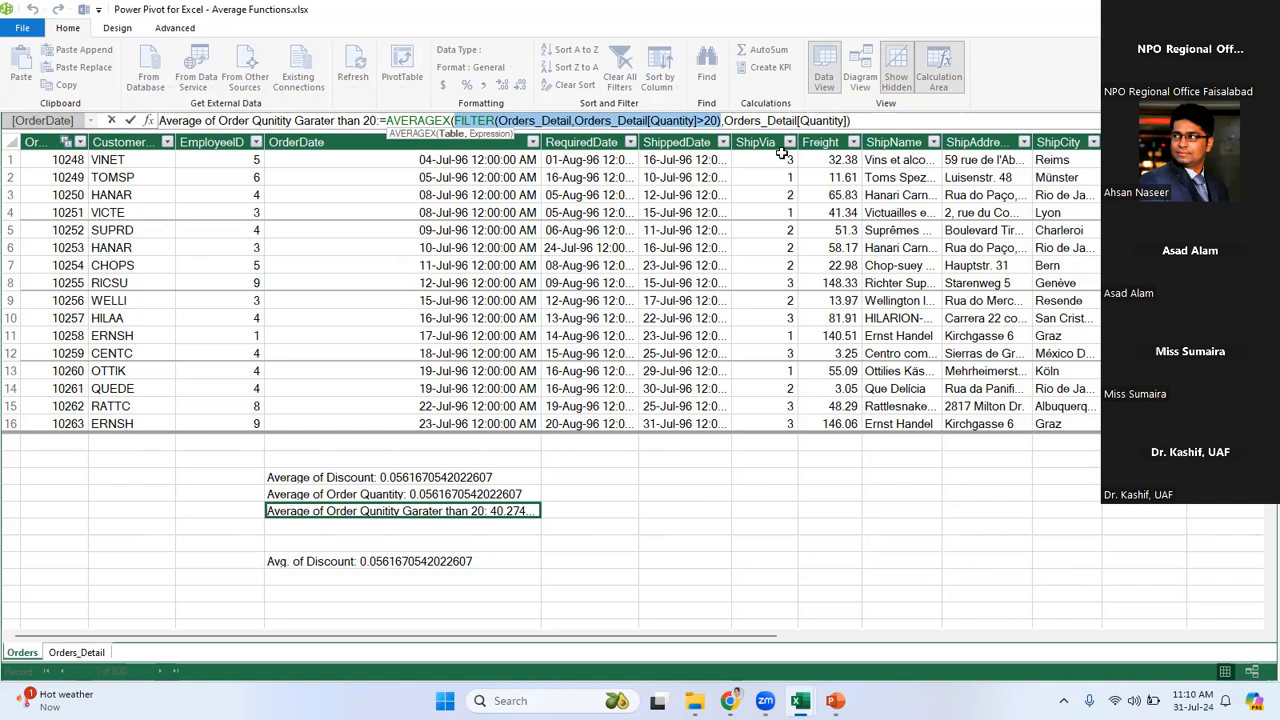
{"action": "key", "text": "Escape"}
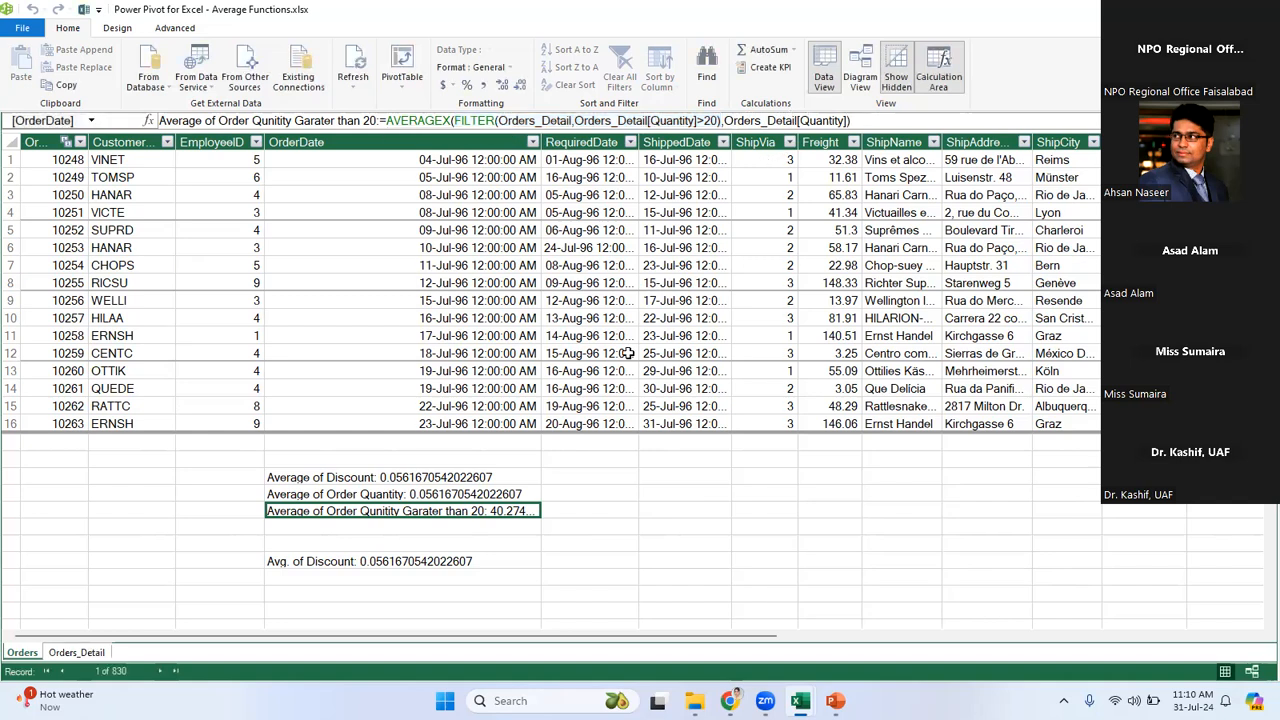
Start a new measure with the AVERAGEX function in the empty calculation cell below Avg. of Discount.
{"action": "left_click", "coordinate": [454, 579]}
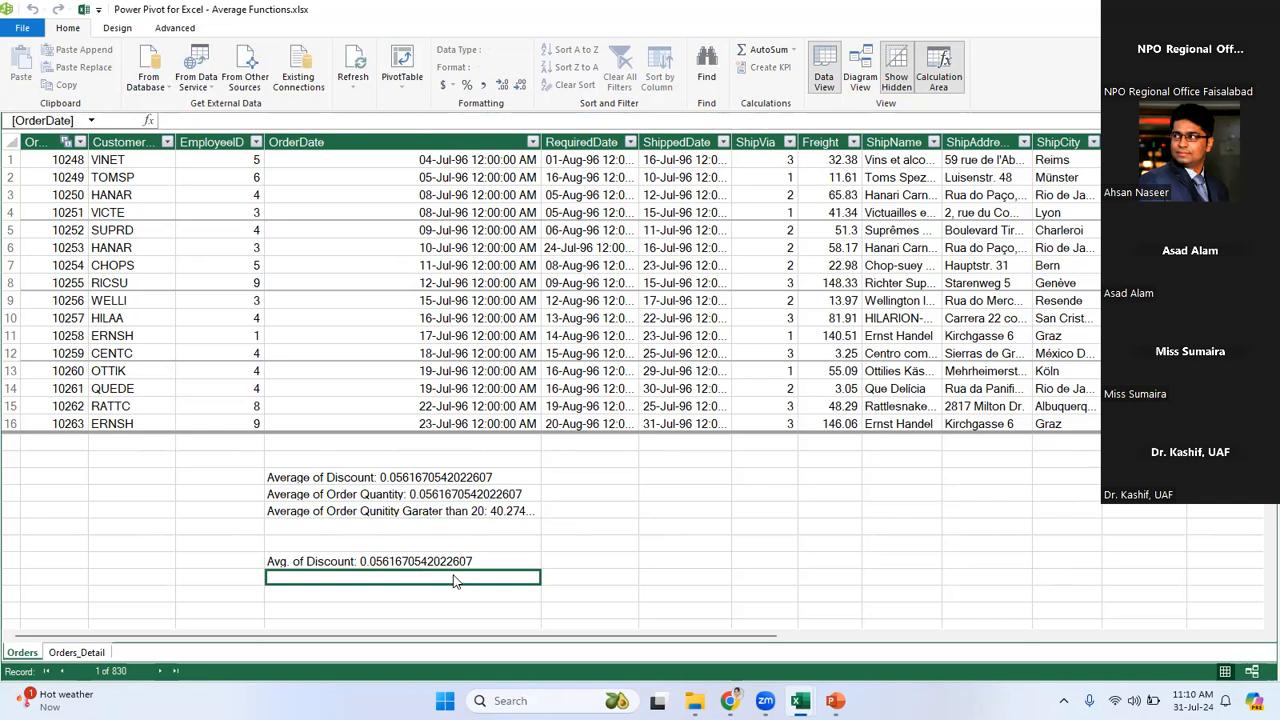
{"action": "type", "text": "="}
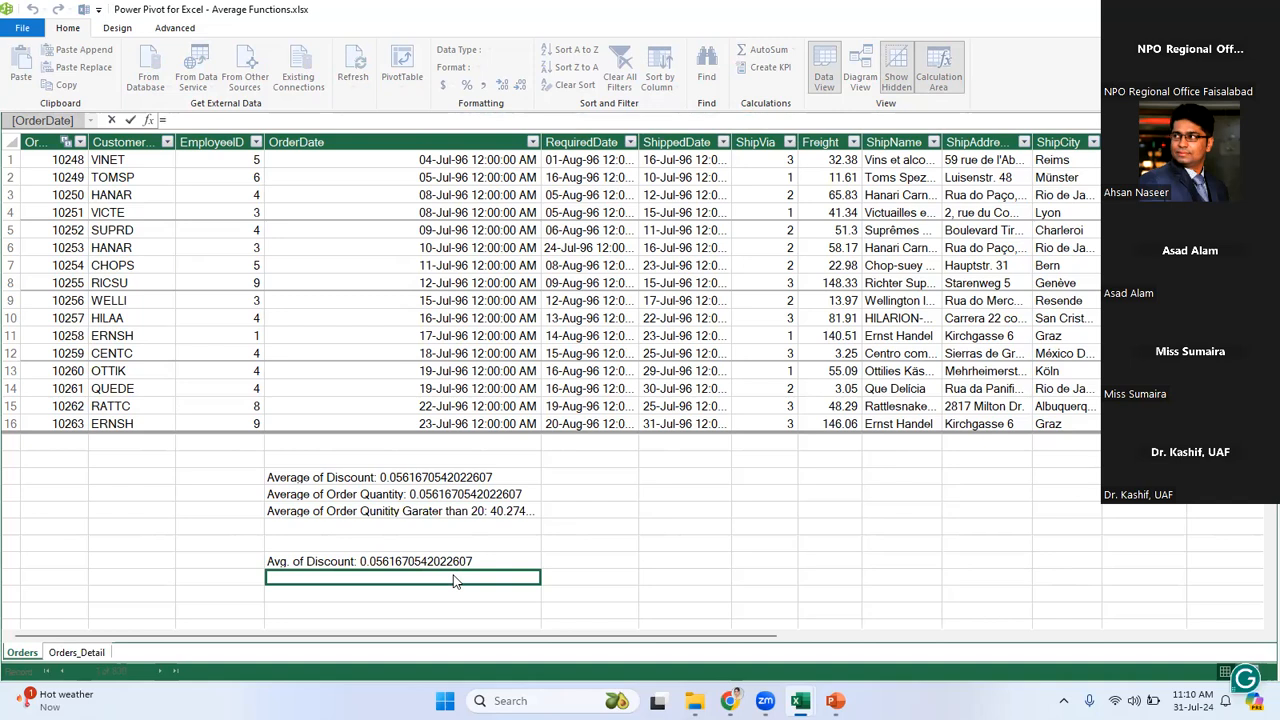
{"action": "type", "text": "av"}
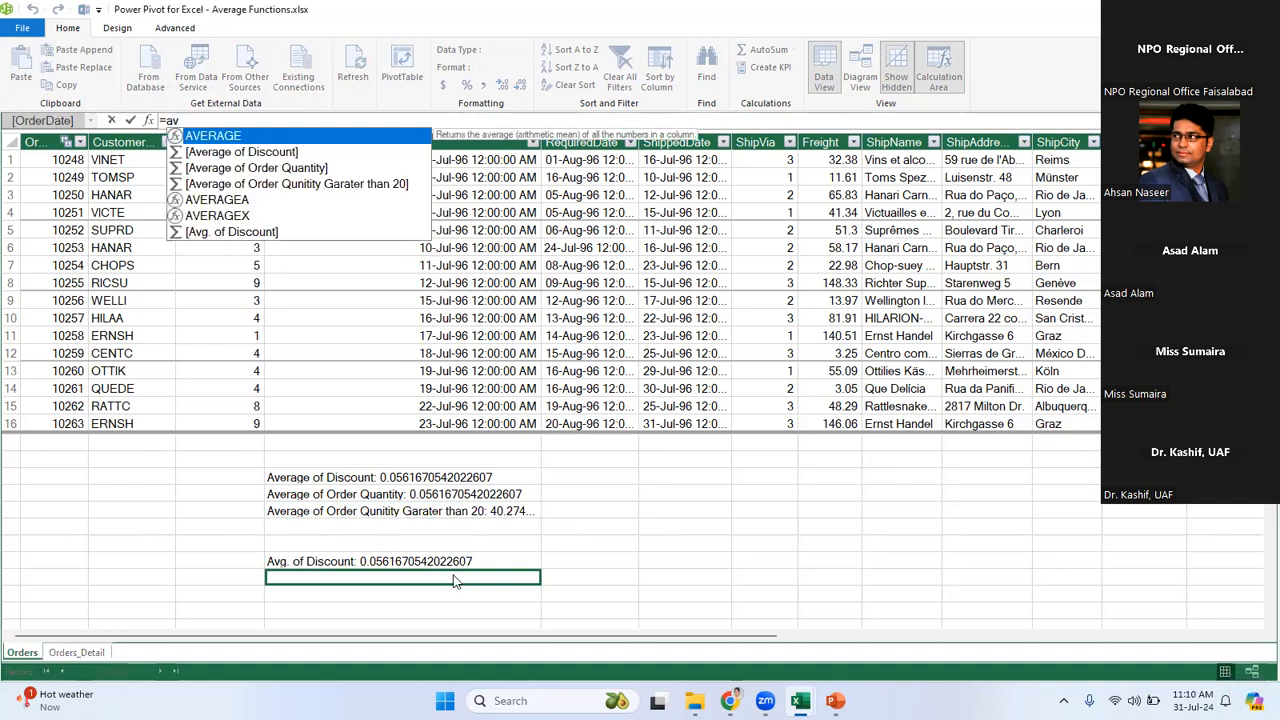
{"action": "double_click", "coordinate": [218, 215]}
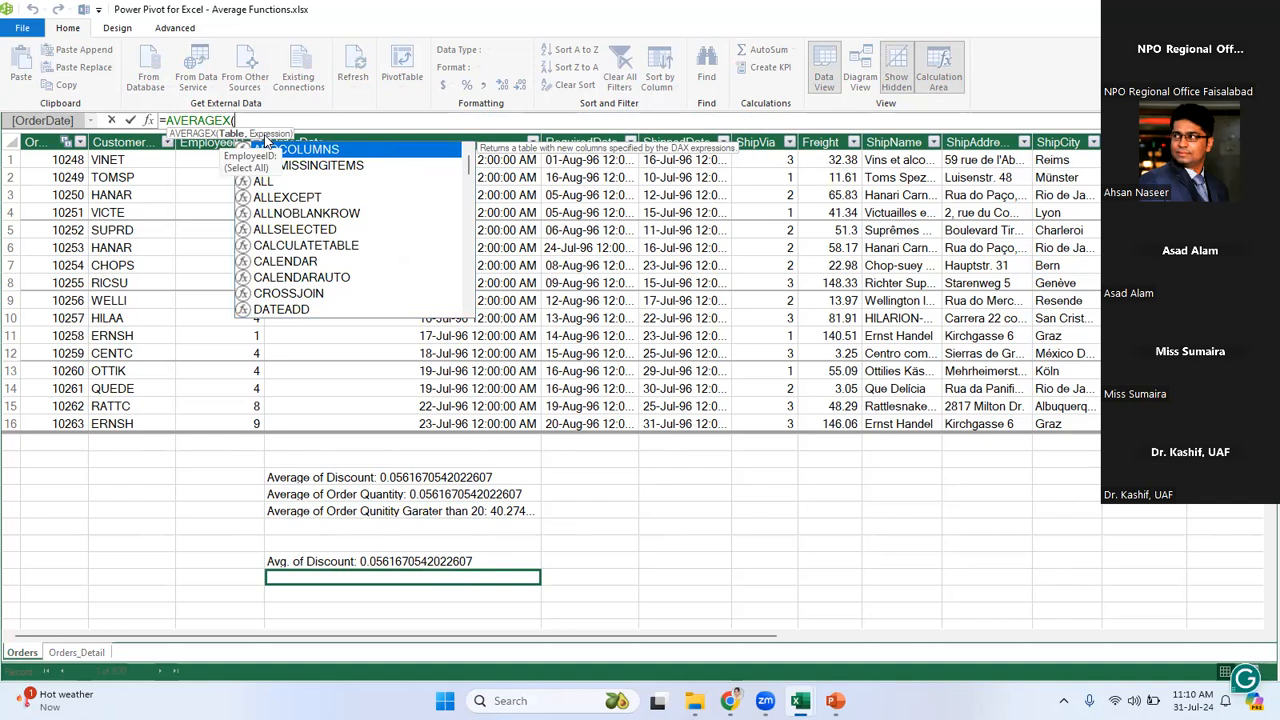
{"action": "type", "text": "fil"}
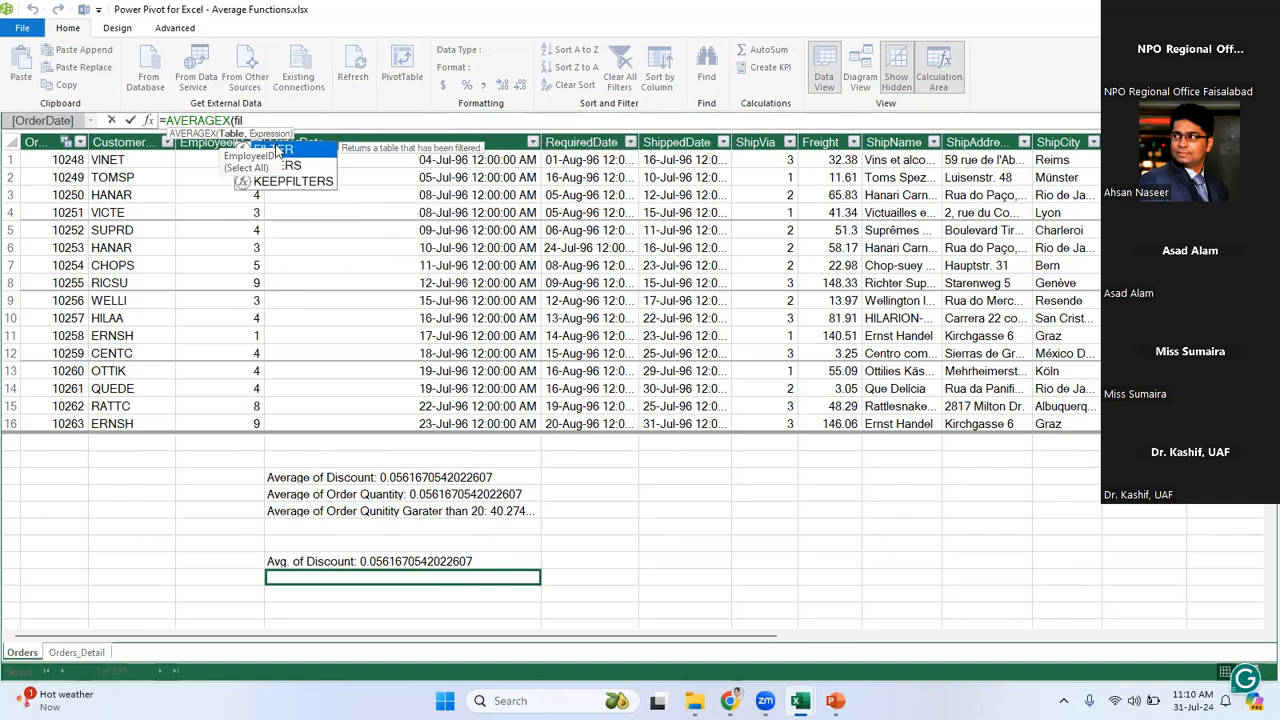
{"action": "key", "text": "Return"}
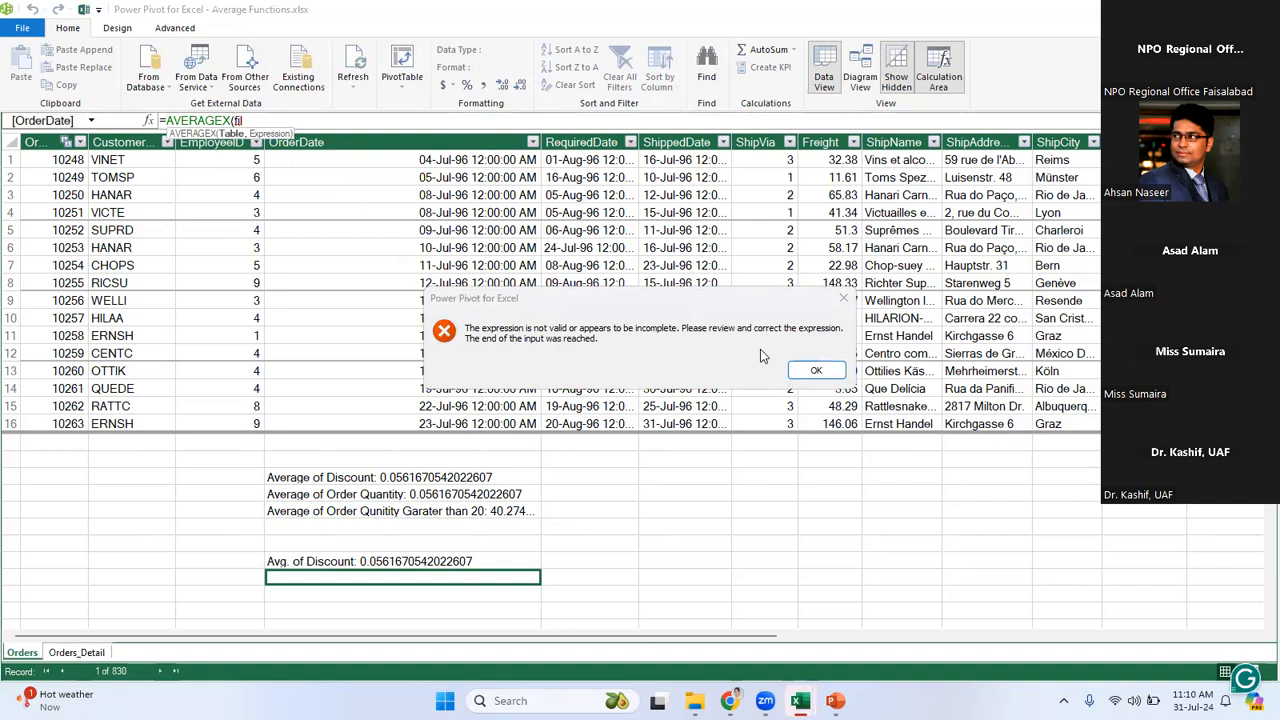
{"action": "left_click", "coordinate": [815, 372]}
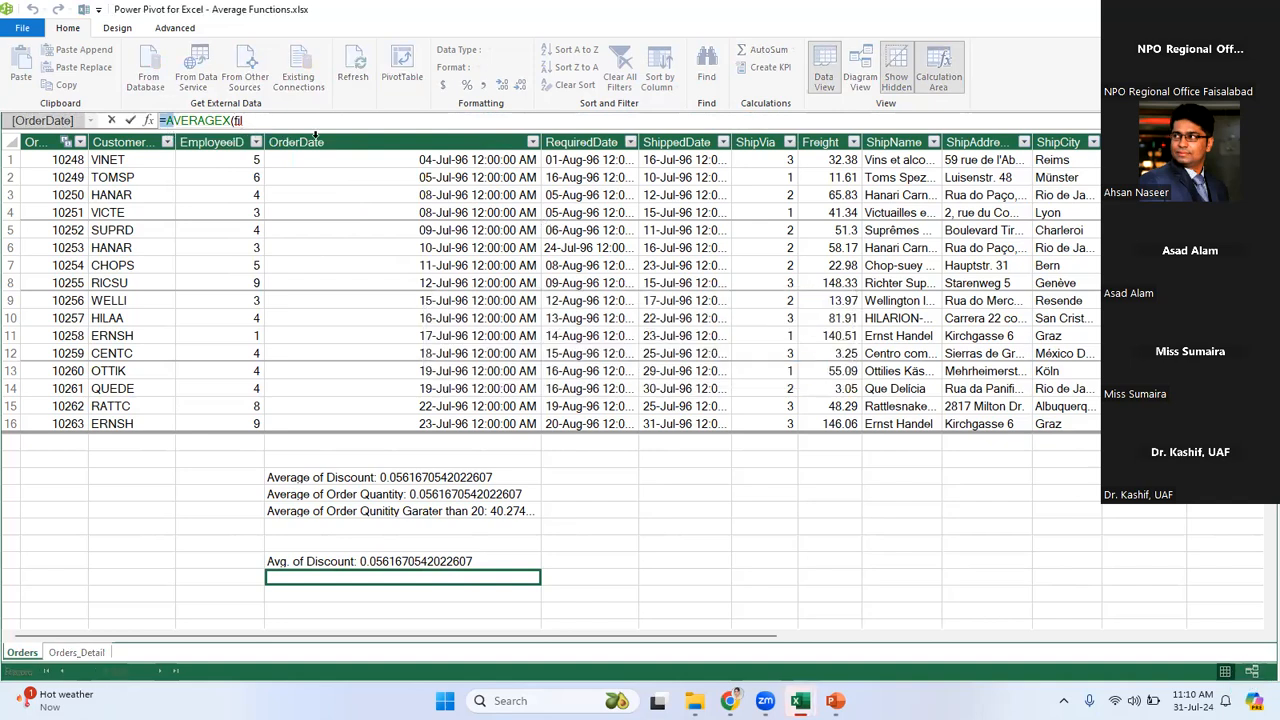
{"action": "left_click", "coordinate": [281, 122]}
{"action": "key", "text": "BackSpace"}
{"action": "key", "text": "BackSpace"}
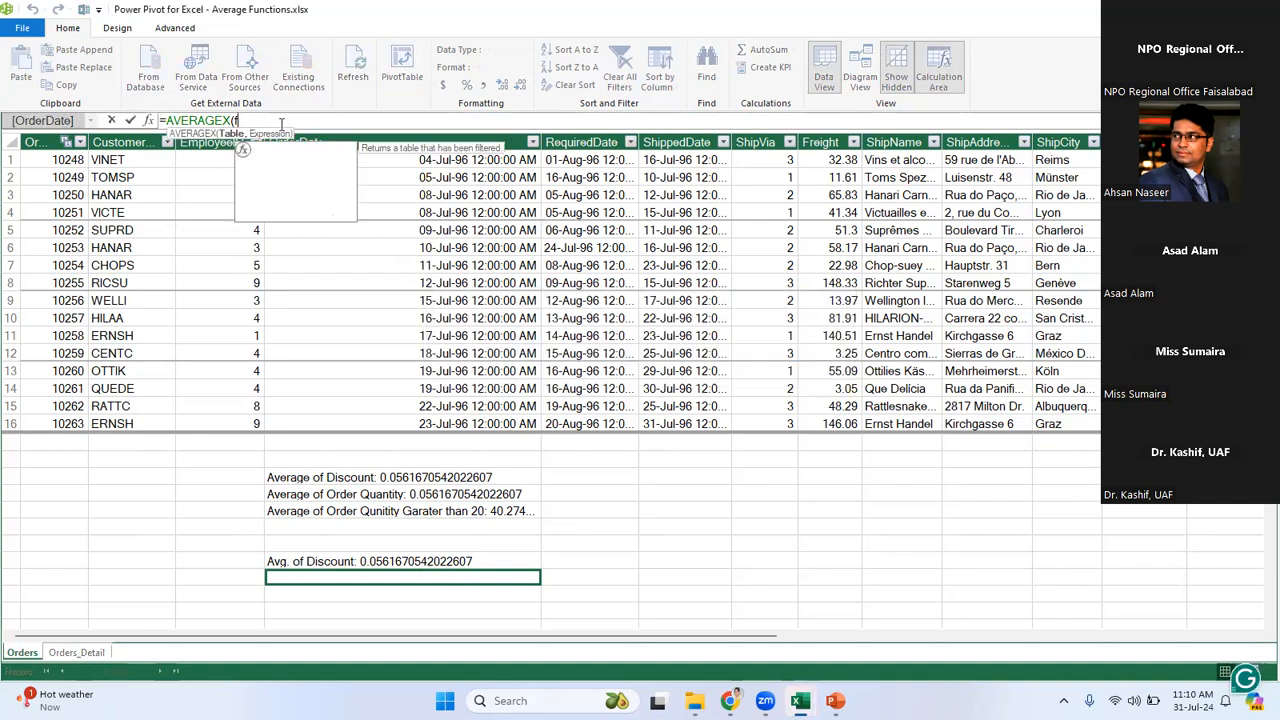
{"action": "key", "text": "Return"}
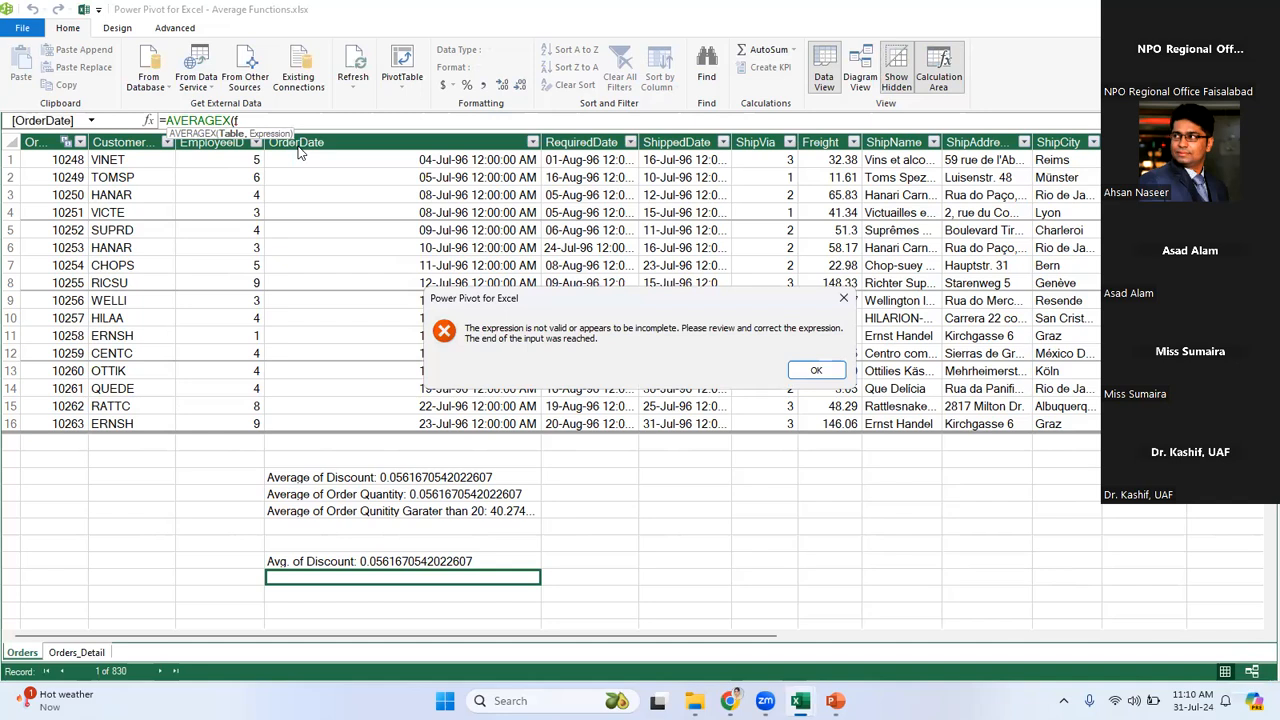
{"action": "left_click", "coordinate": [800, 378]}
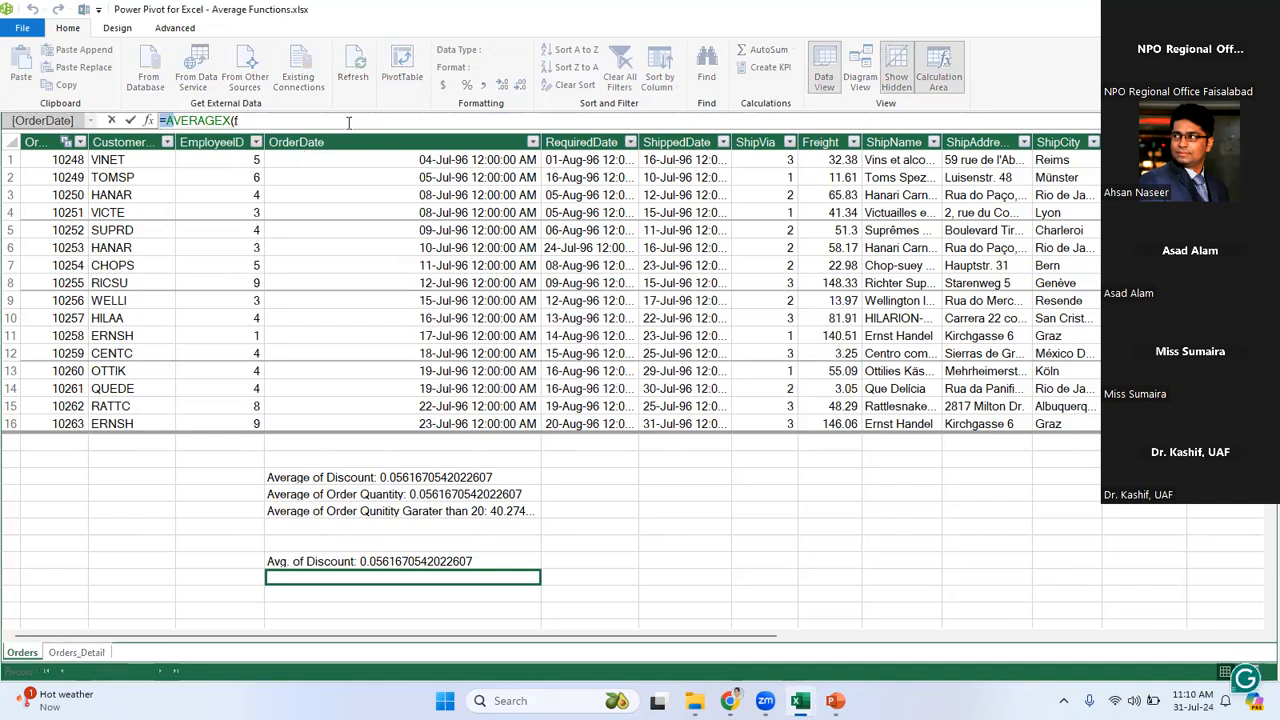
{"action": "key", "text": "BackSpace"}
Nest a FILTER function over the Orders_Detail table as the table argument of AVERAGEX.
{"action": "type", "text": "Fi"}
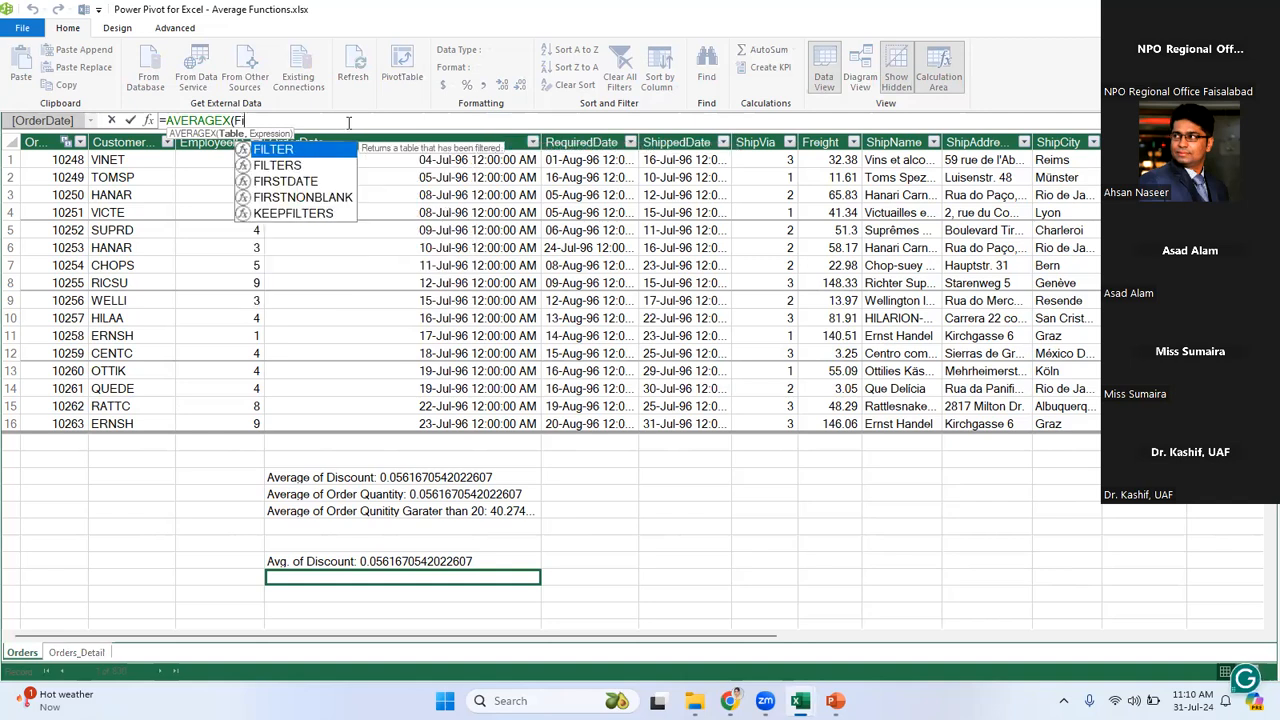
{"action": "key", "text": "Tab"}
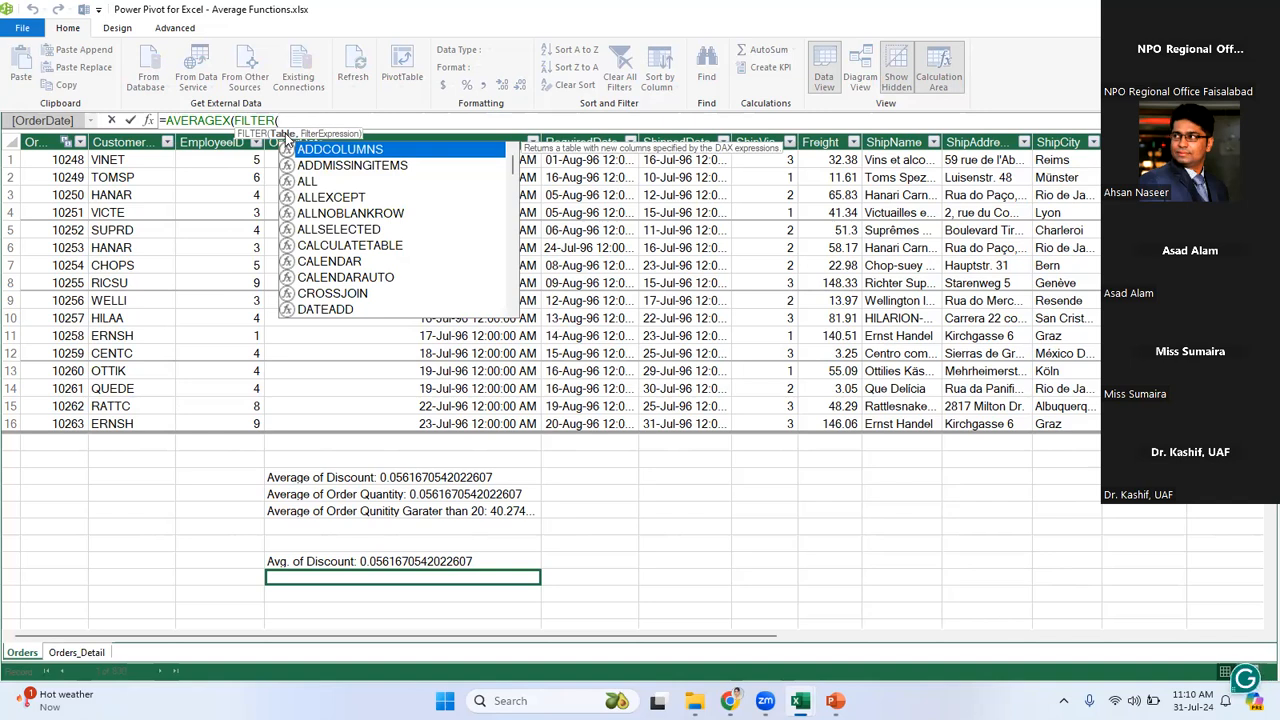
{"action": "type", "text": "ord"}
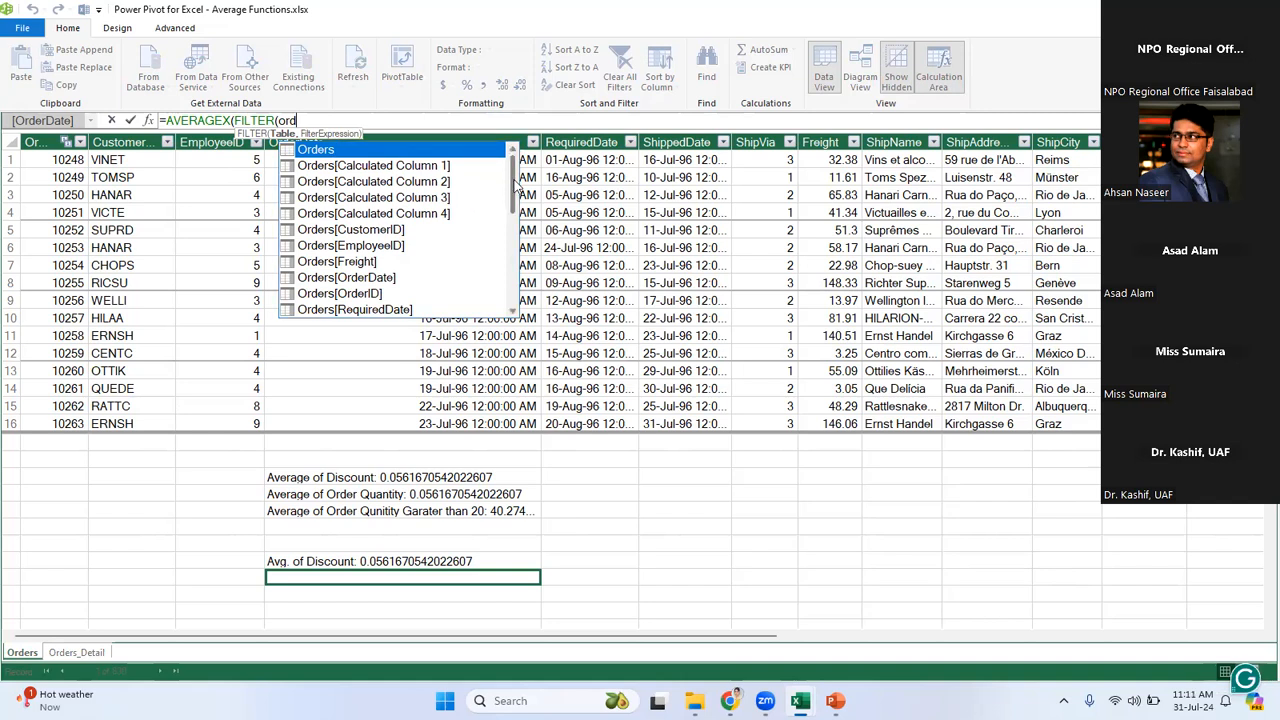
{"action": "left_click_drag", "start_coordinate": [515, 215], "coordinate": [515, 262]}
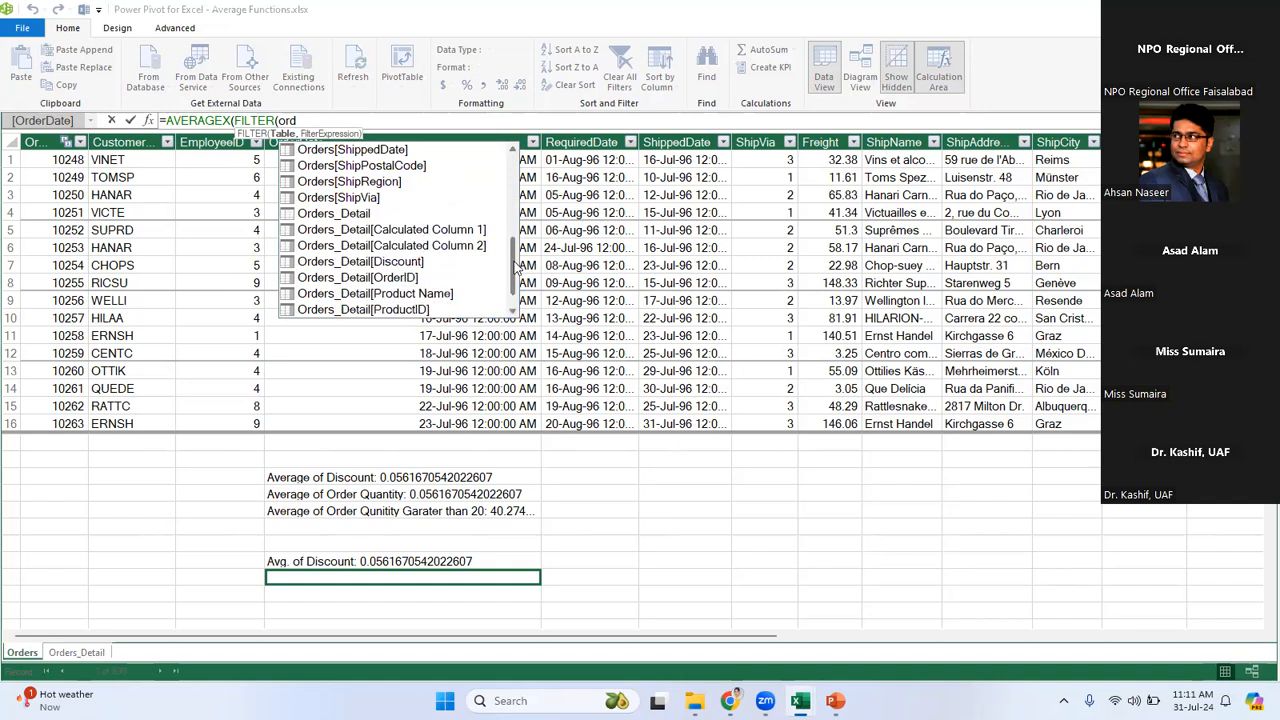
{"action": "double_click", "coordinate": [349, 213]}
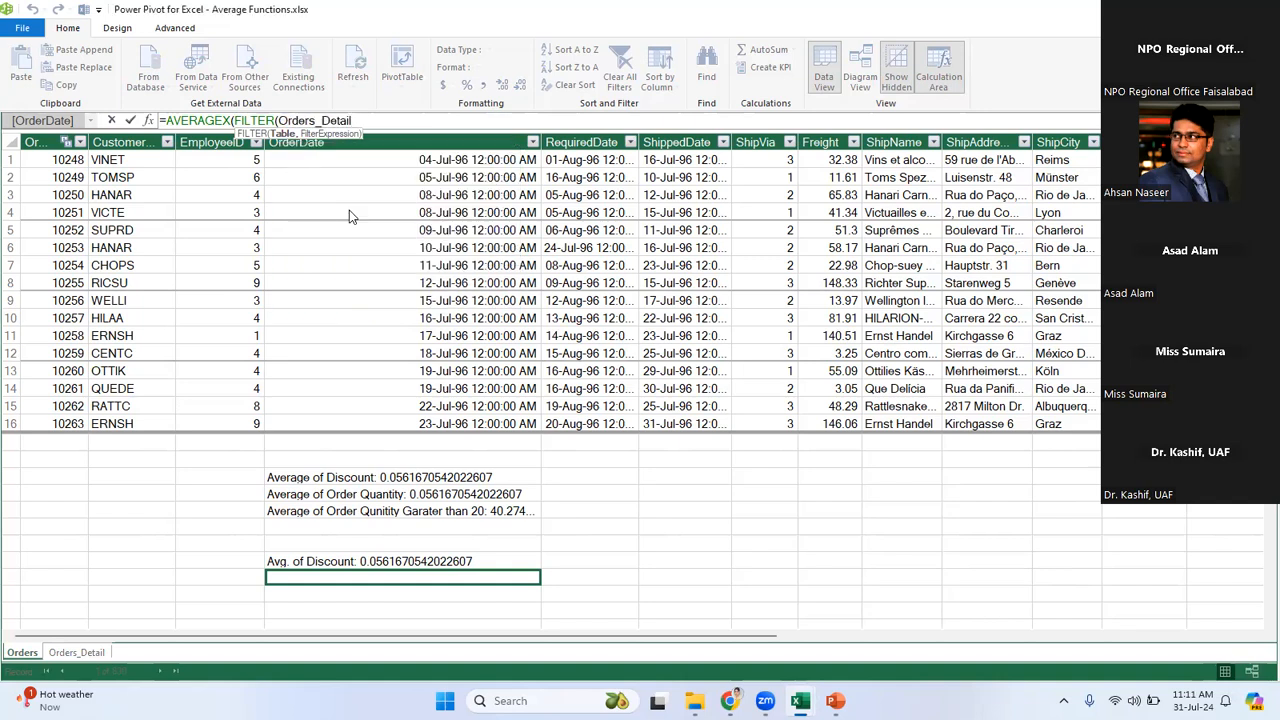
{"action": "type", "text": ","}
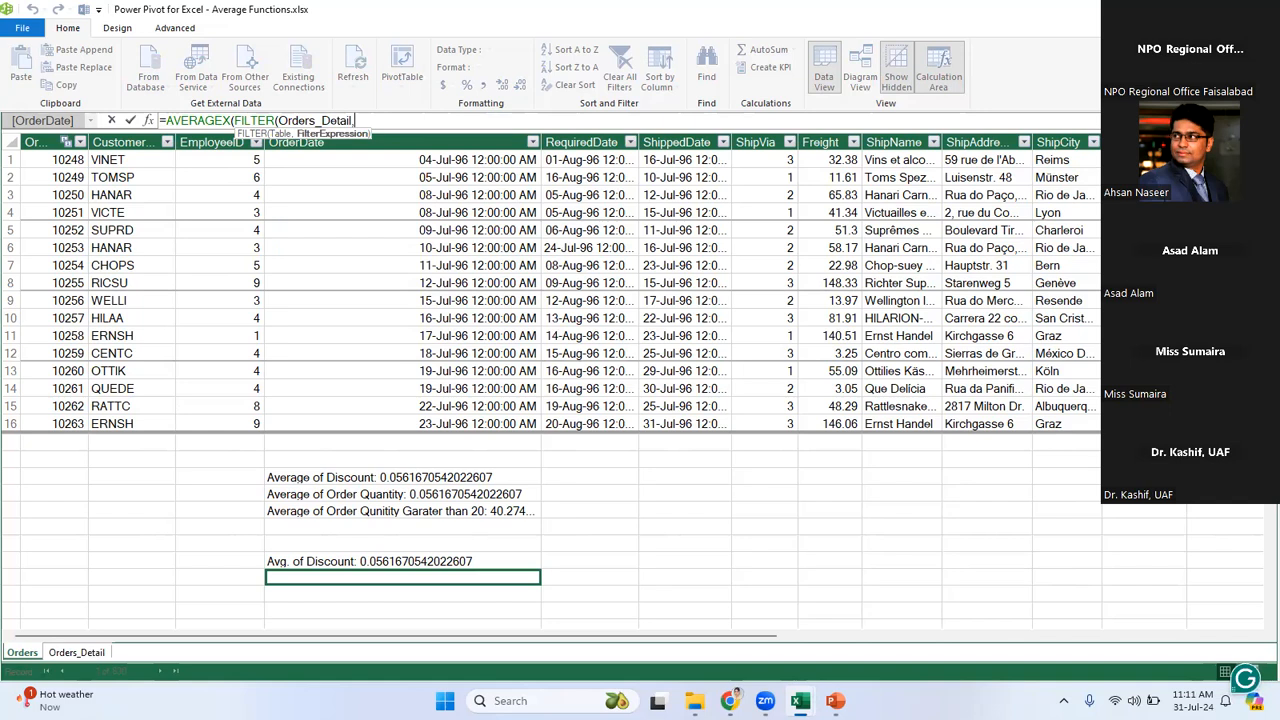
{"action": "type", "text": "or"}
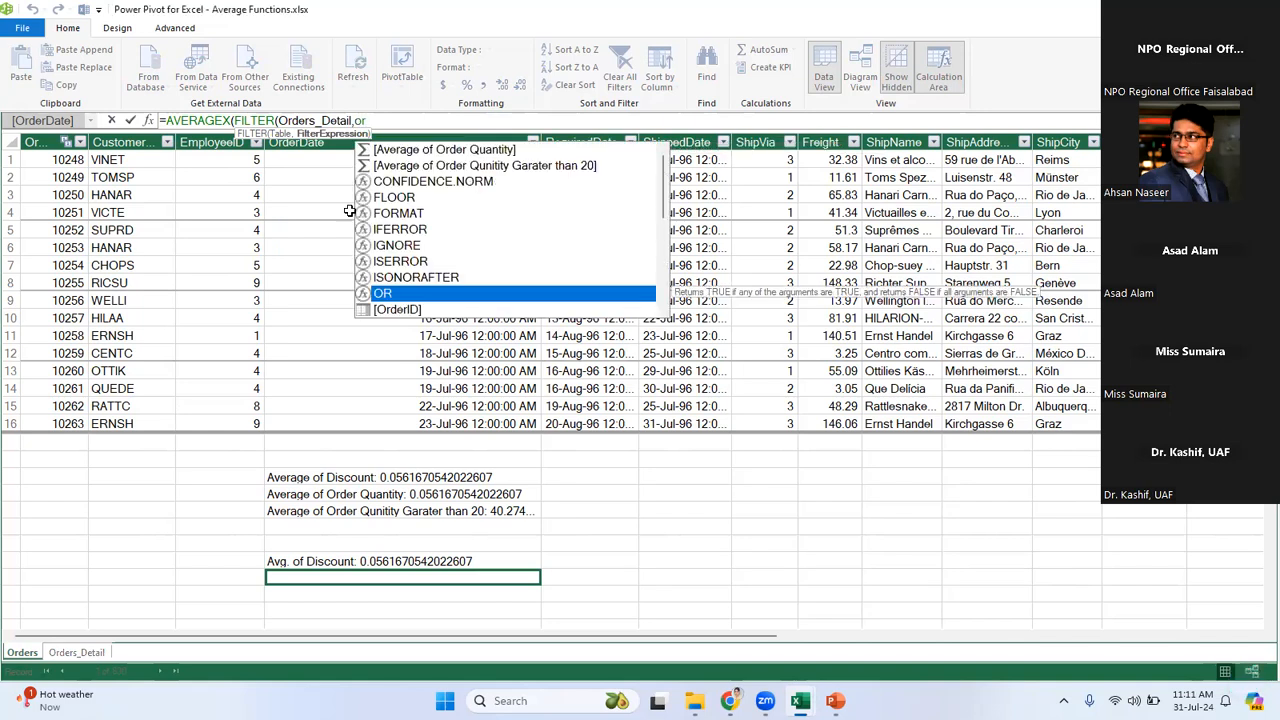
{"action": "type", "text": "derr"}
{"action": "key", "text": "BackSpace"}
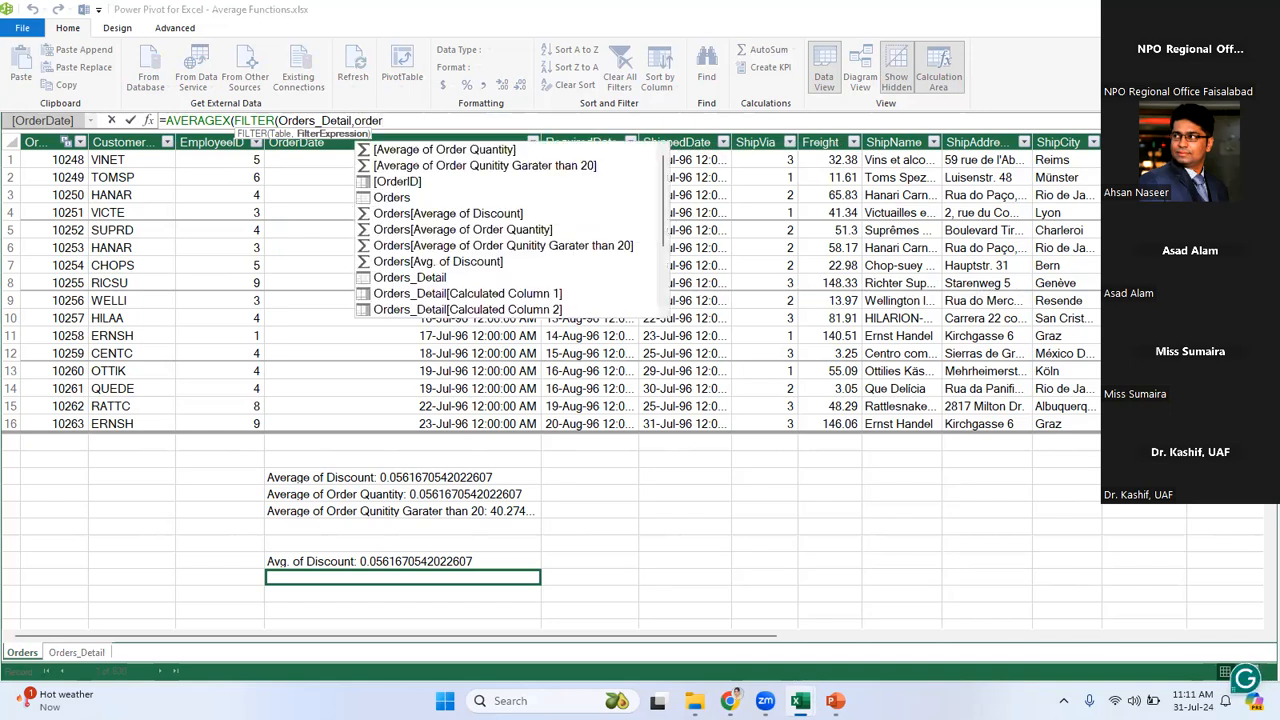
{"action": "key", "text": "BackSpace"}
{"action": "key", "text": "BackSpace"}
{"action": "key", "text": "BackSpace"}
{"action": "key", "text": "BackSpace"}
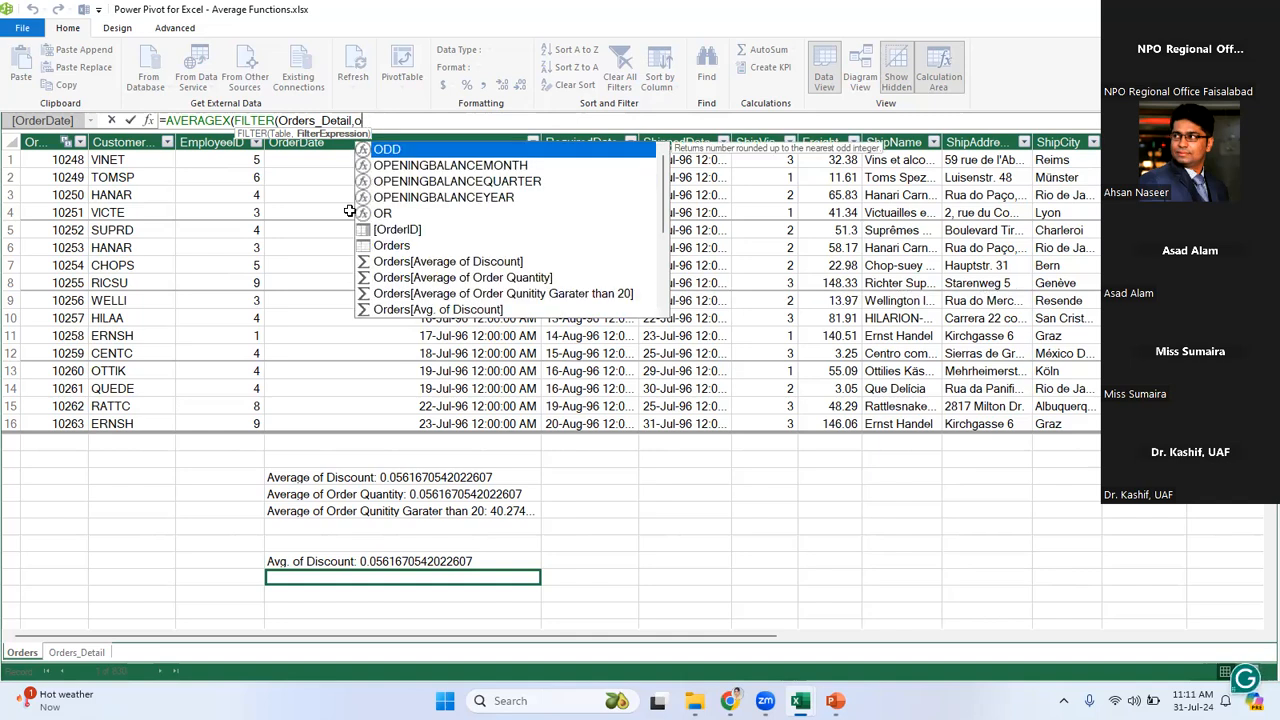
{"action": "key", "text": "BackSpace"}
Set the FILTER condition to Orders_Detail[Quantity]>=20 and close the FILTER function.
{"action": "type", "text": "qu"}
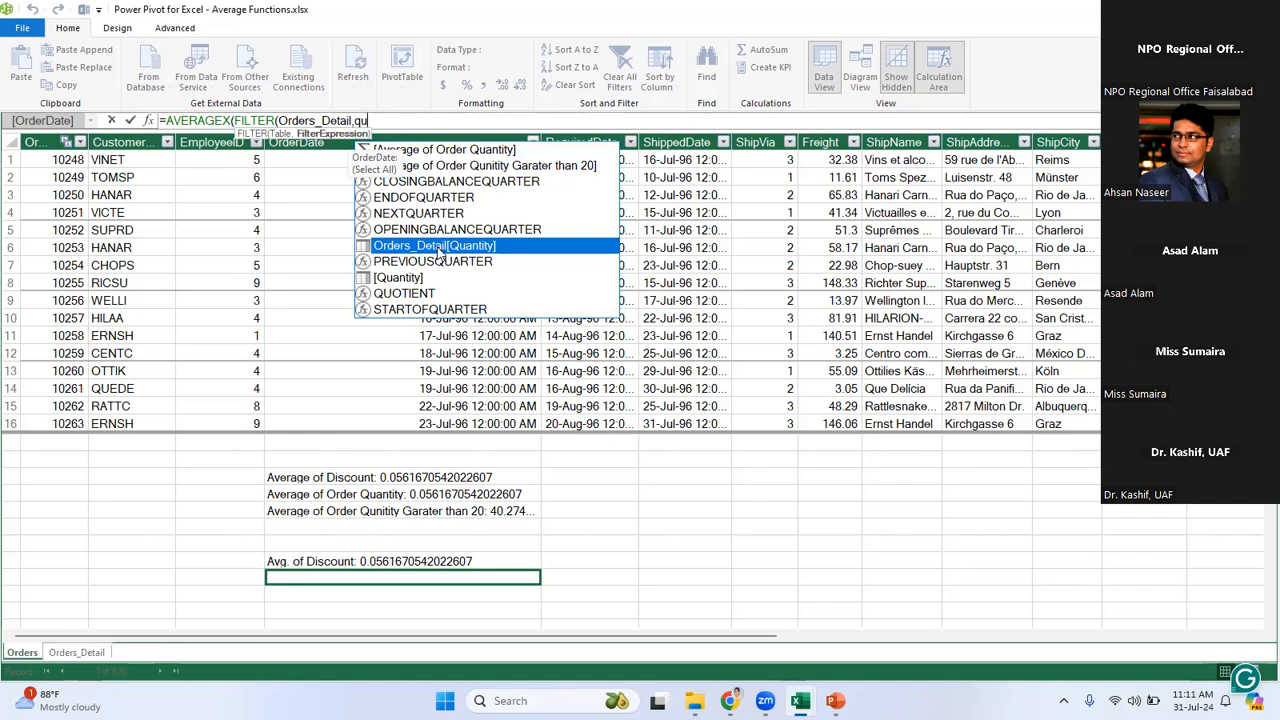
{"action": "key", "text": "Tab"}
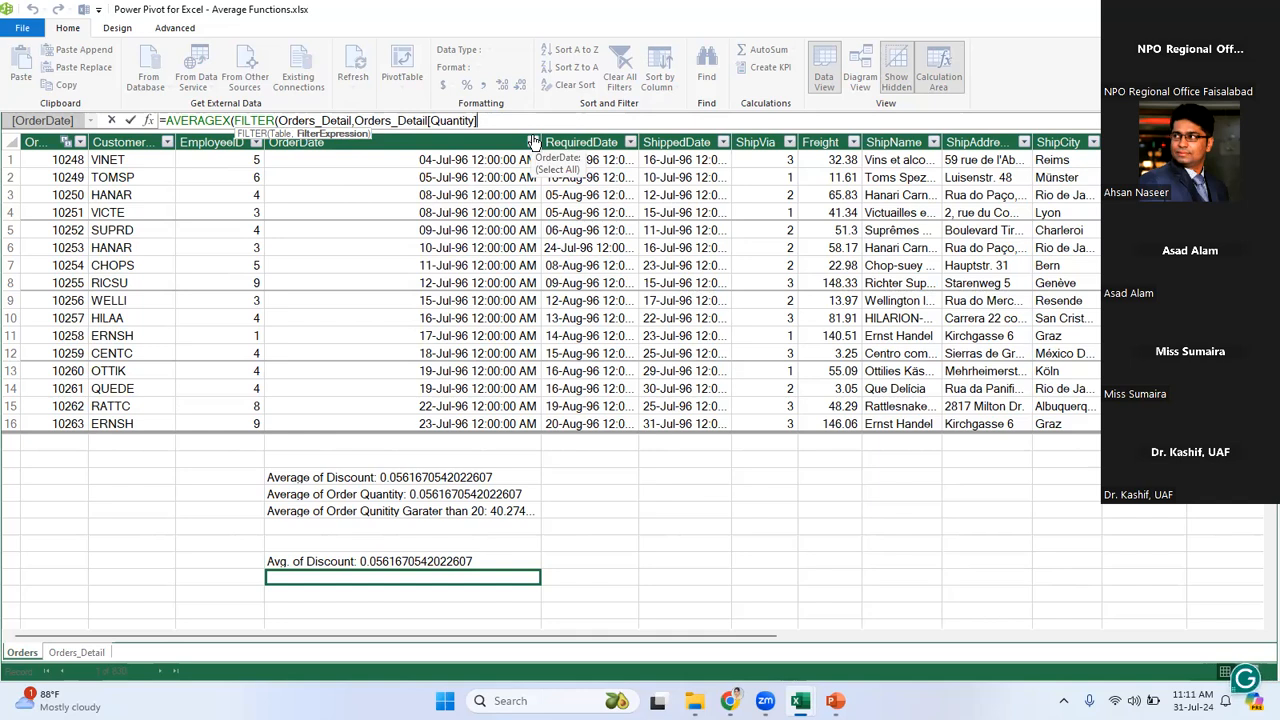
{"action": "type", "text": ")"}
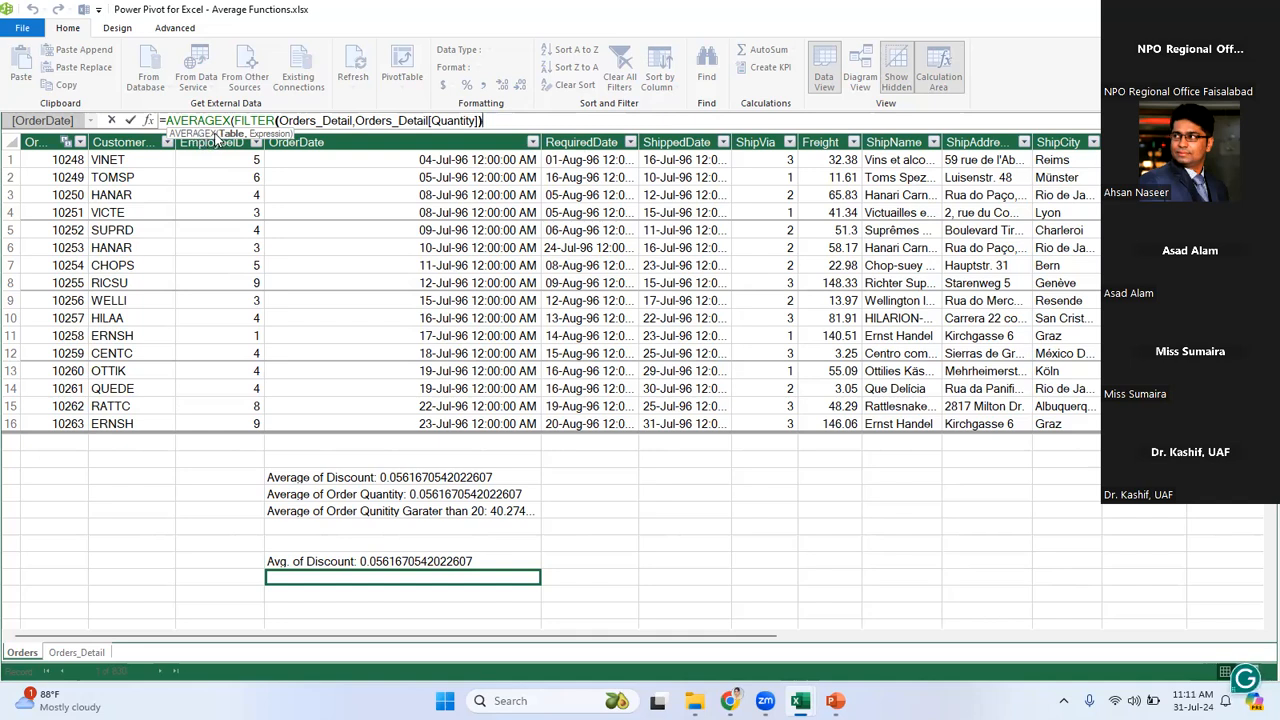
{"action": "left_click", "coordinate": [483, 120]}
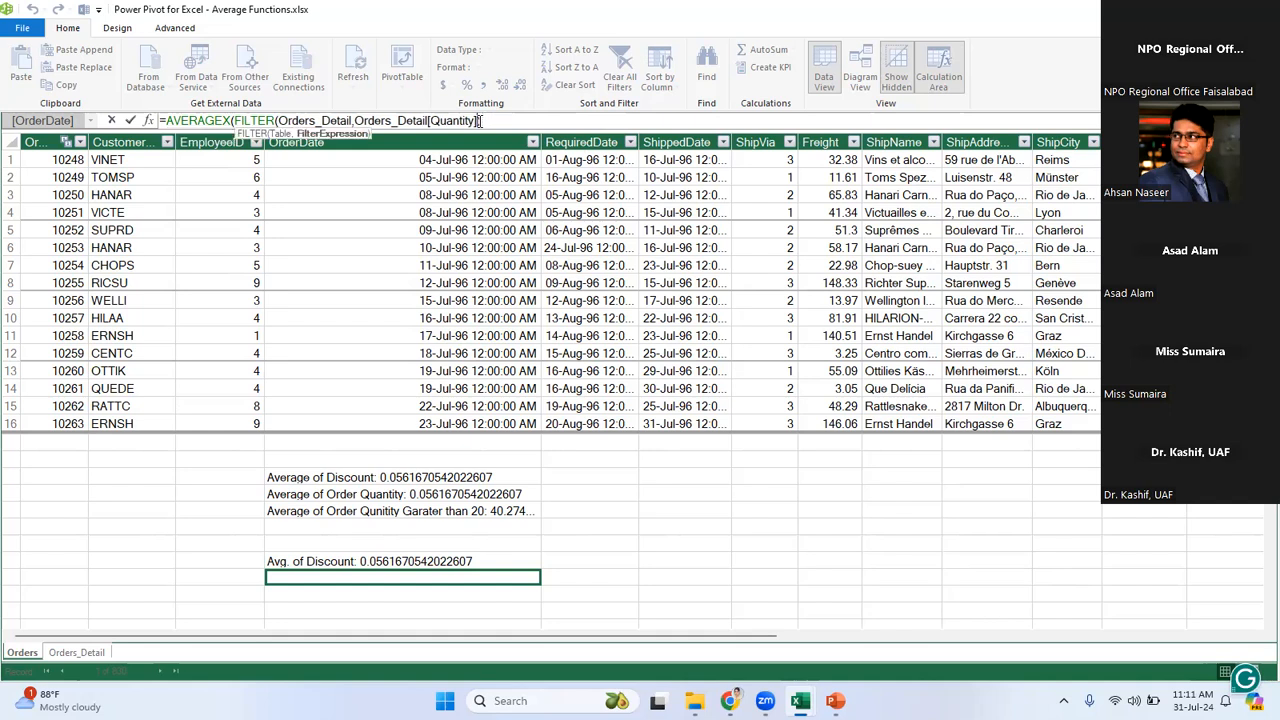
{"action": "type", "text": ")>="}
{"action": "type", "text": "20"}
{"action": "left_click", "coordinate": [512, 123]}
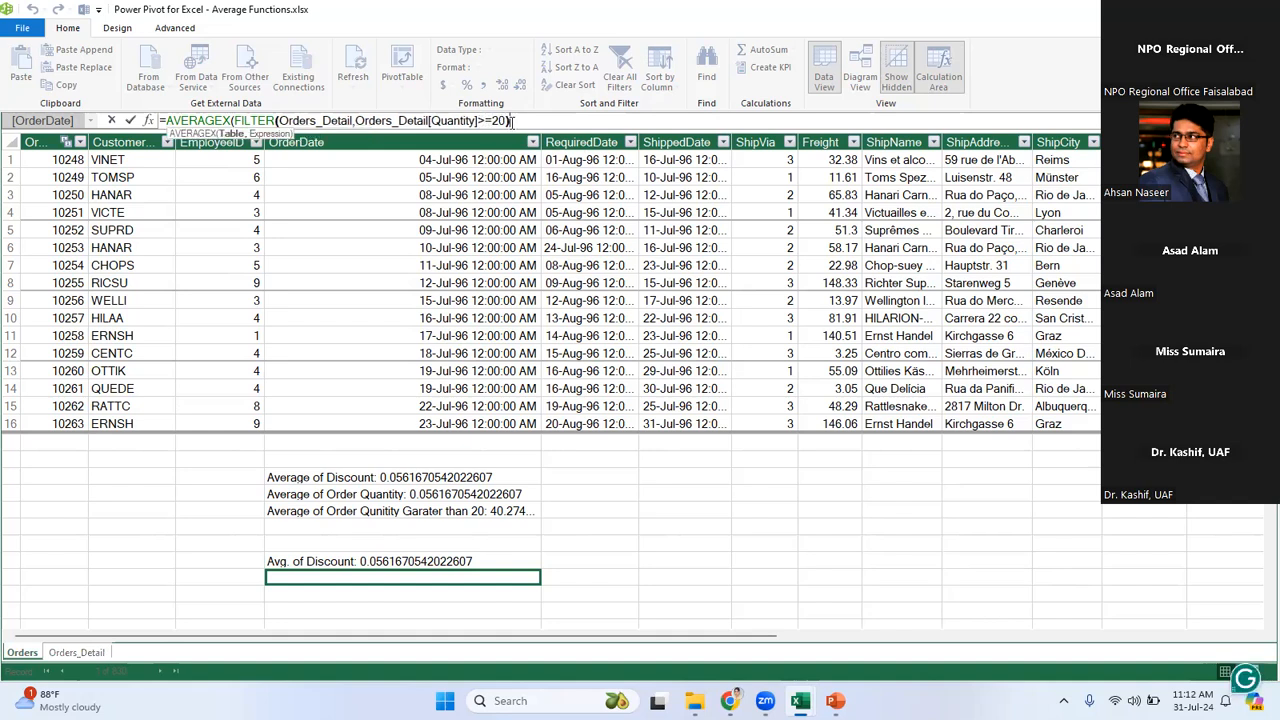
Add Orders_Detail[Quantity] as the AVERAGEX expression argument and commit the measure.
{"action": "type", "text": ","}
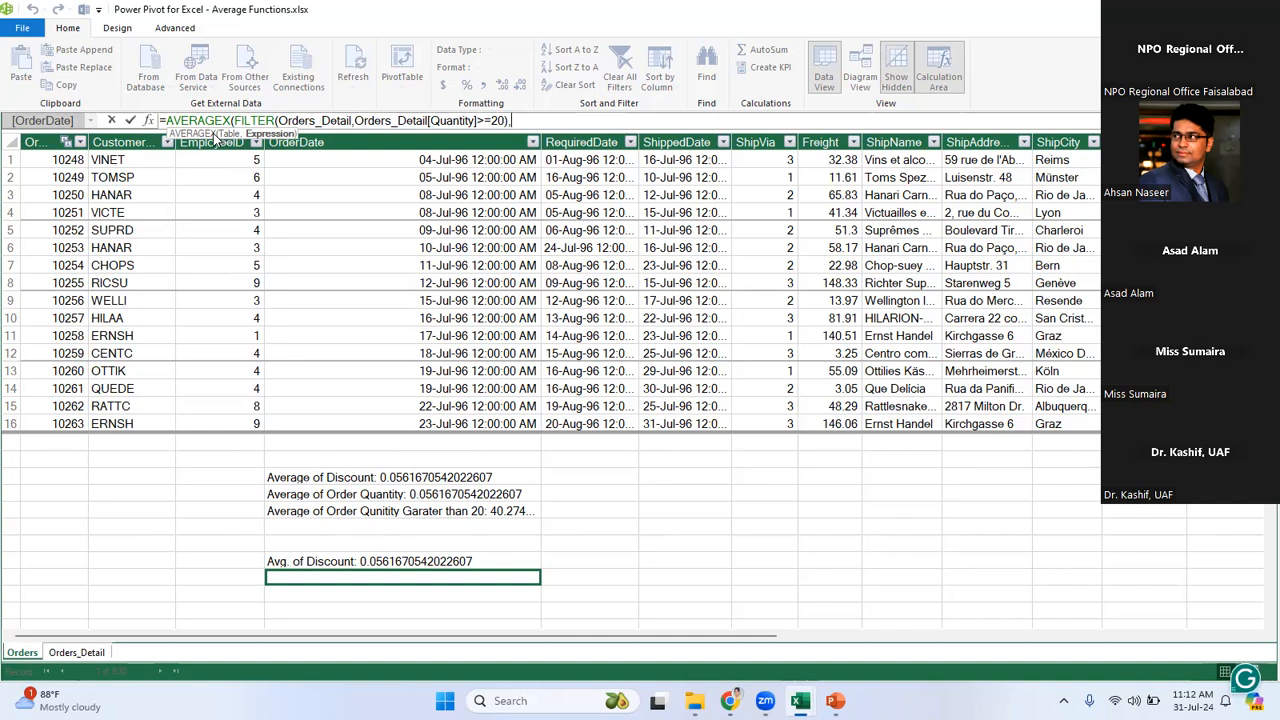
{"action": "type", "text": "qu"}
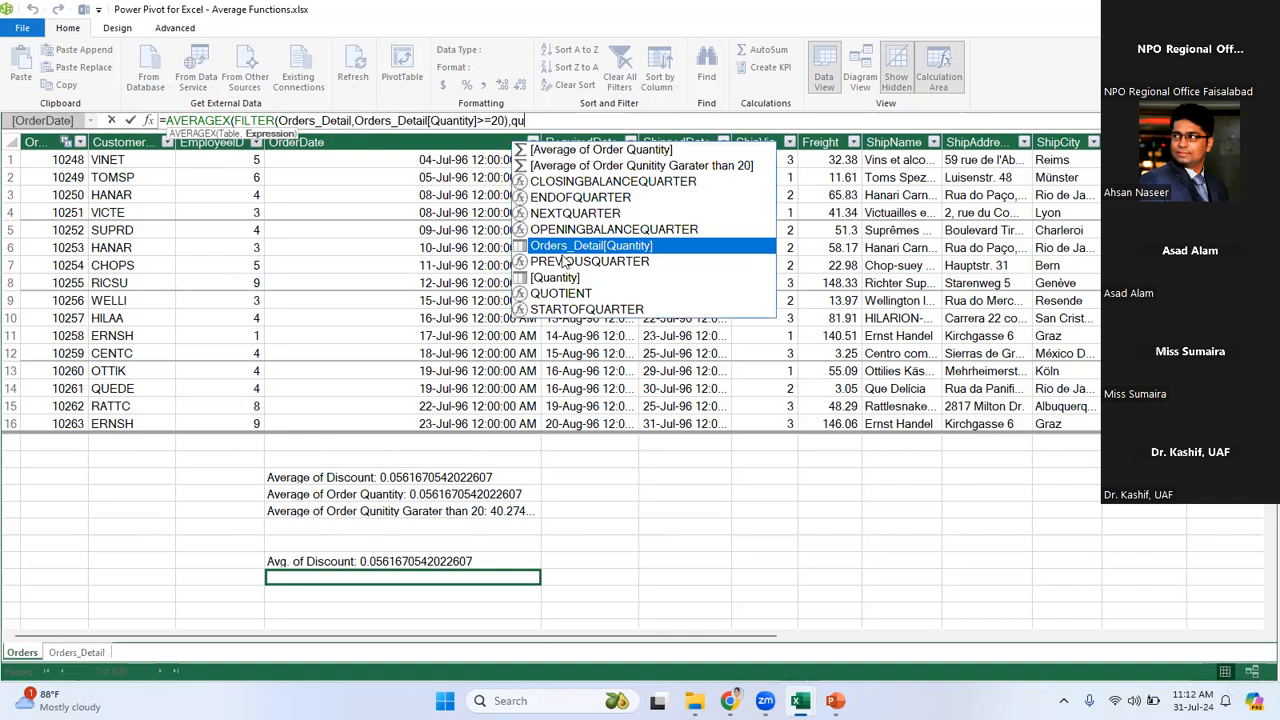
{"action": "double_click", "coordinate": [565, 245]}
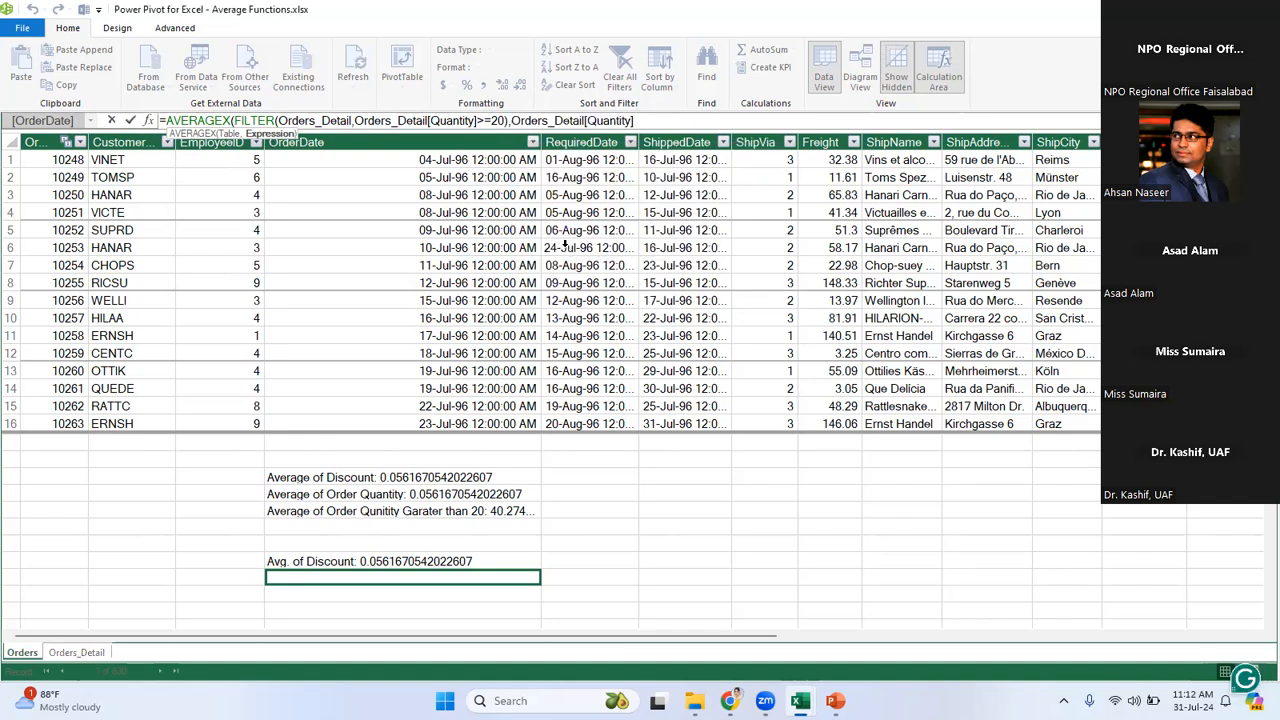
{"action": "type", "text": ")"}
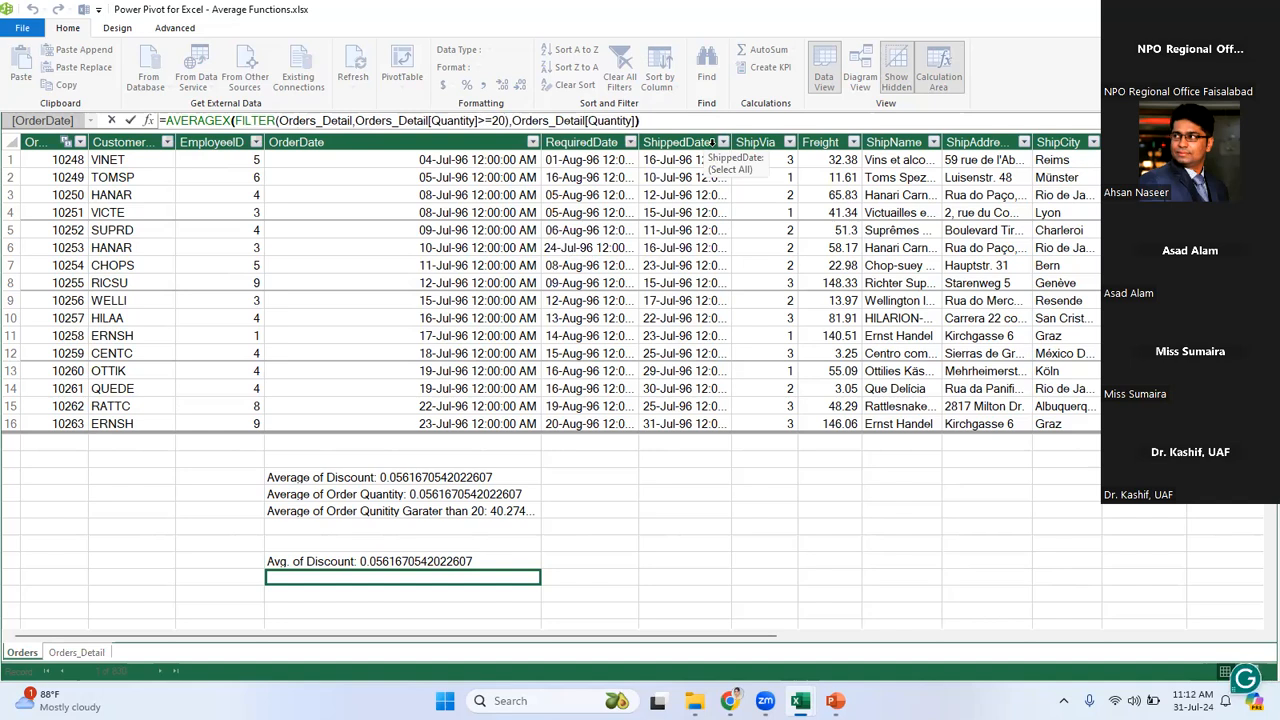
{"action": "key", "text": "Return"}
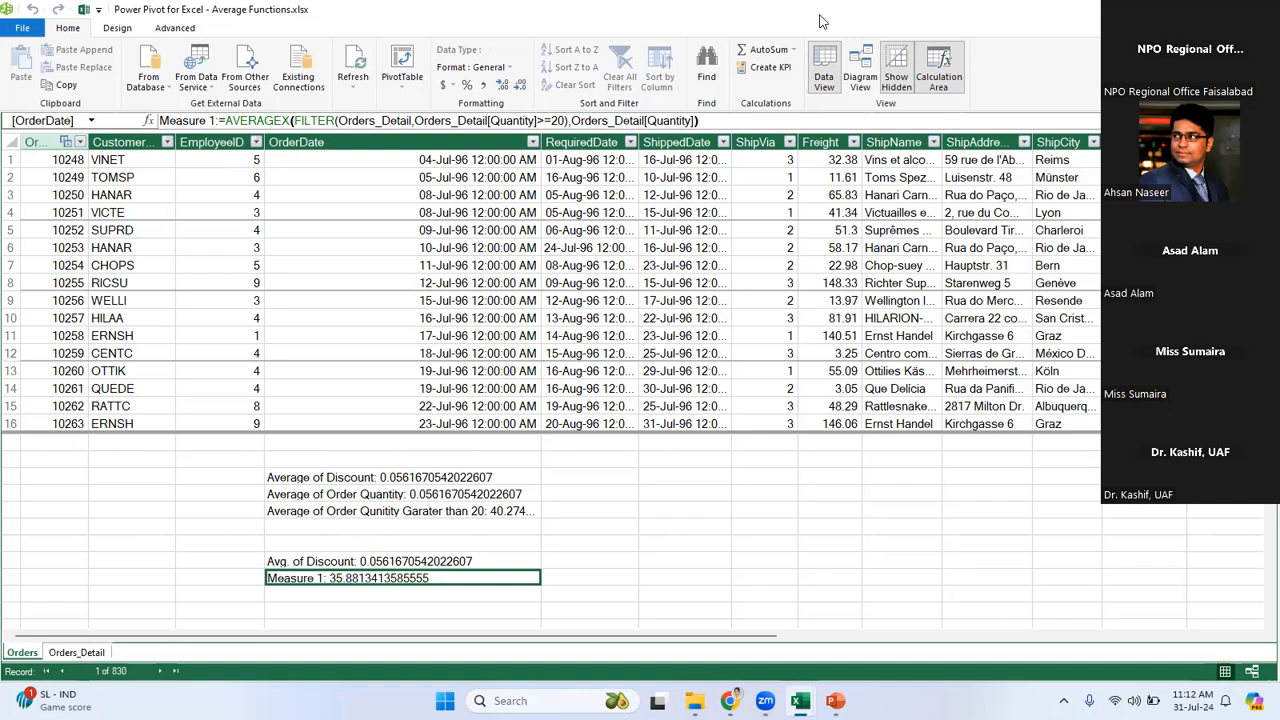
Review the formula of the new AVERAGEX measure and compare it with the Average of Order Qunitity Garater than 20 measure.
{"action": "left_click", "coordinate": [712, 122]}
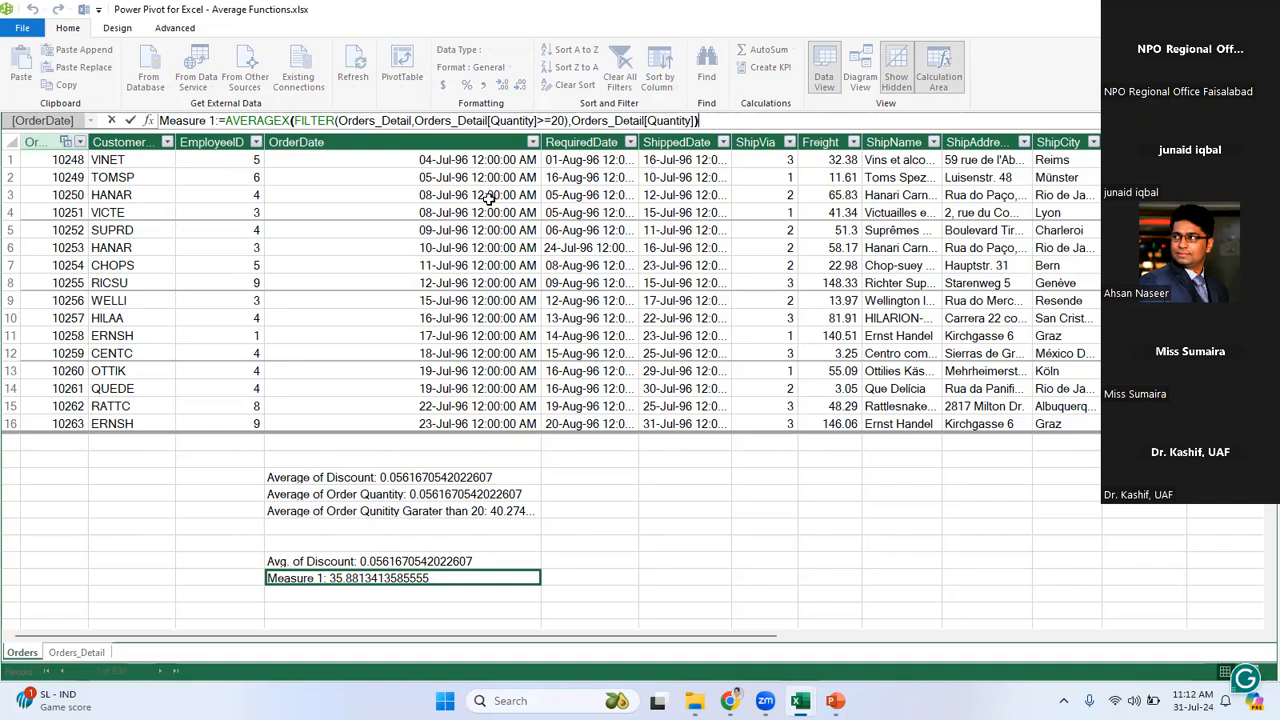
{"action": "left_click", "coordinate": [676, 478]}
{"action": "left_click", "coordinate": [676, 494]}
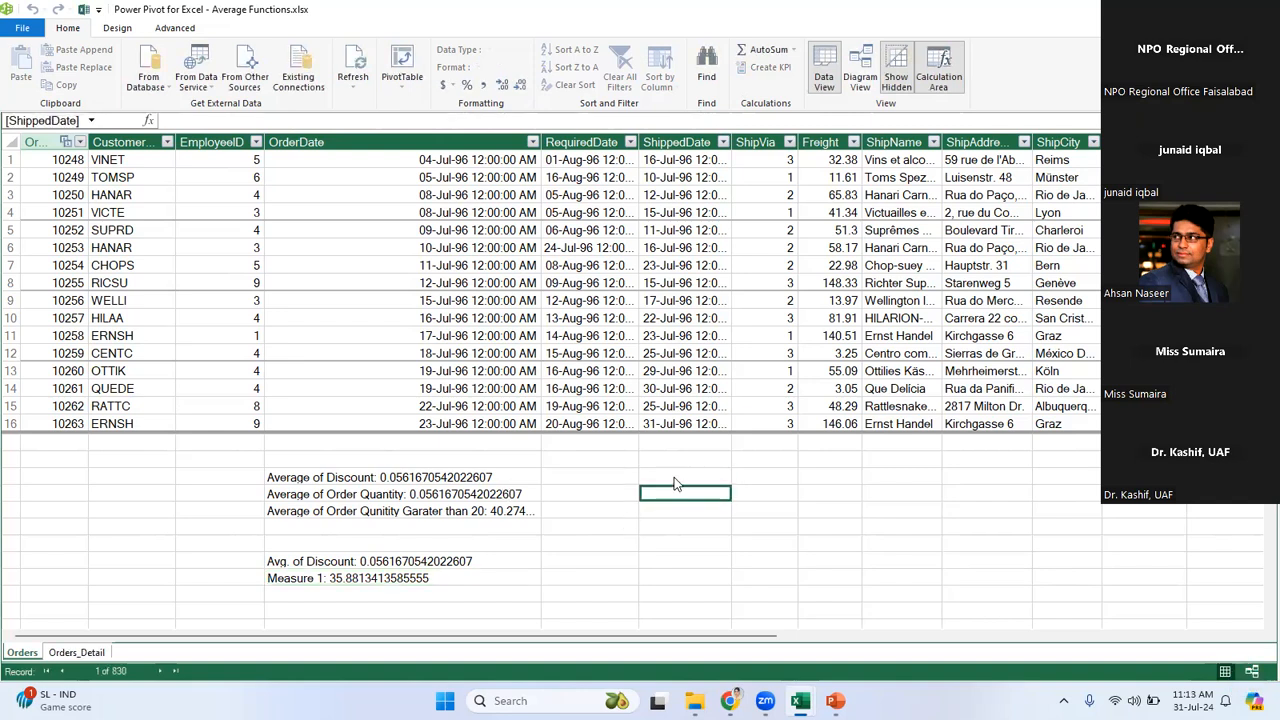
{"action": "left_click", "coordinate": [663, 510]}
{"action": "left_click", "coordinate": [334, 582]}
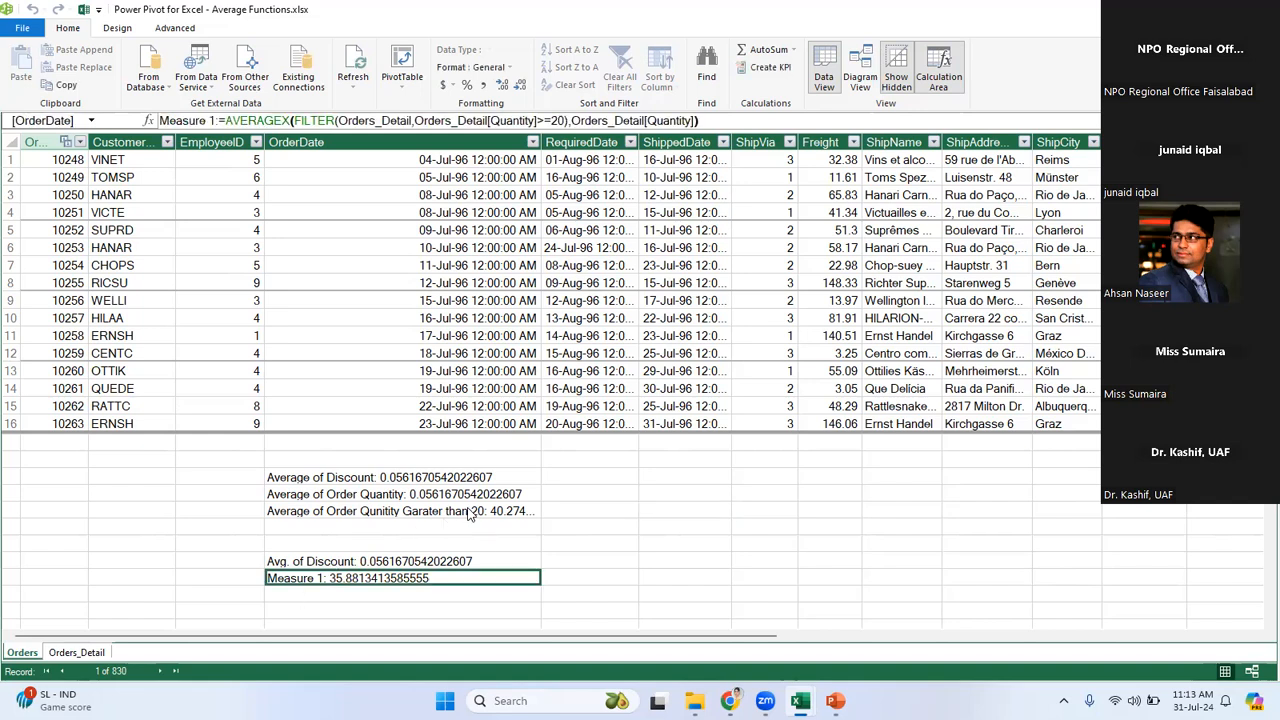
{"action": "left_click", "coordinate": [470, 512]}
Start a measure named M 2 with the AVERAGEX function in an empty calculation cell under the ShippedDate column.
{"action": "left_click", "coordinate": [671, 514]}
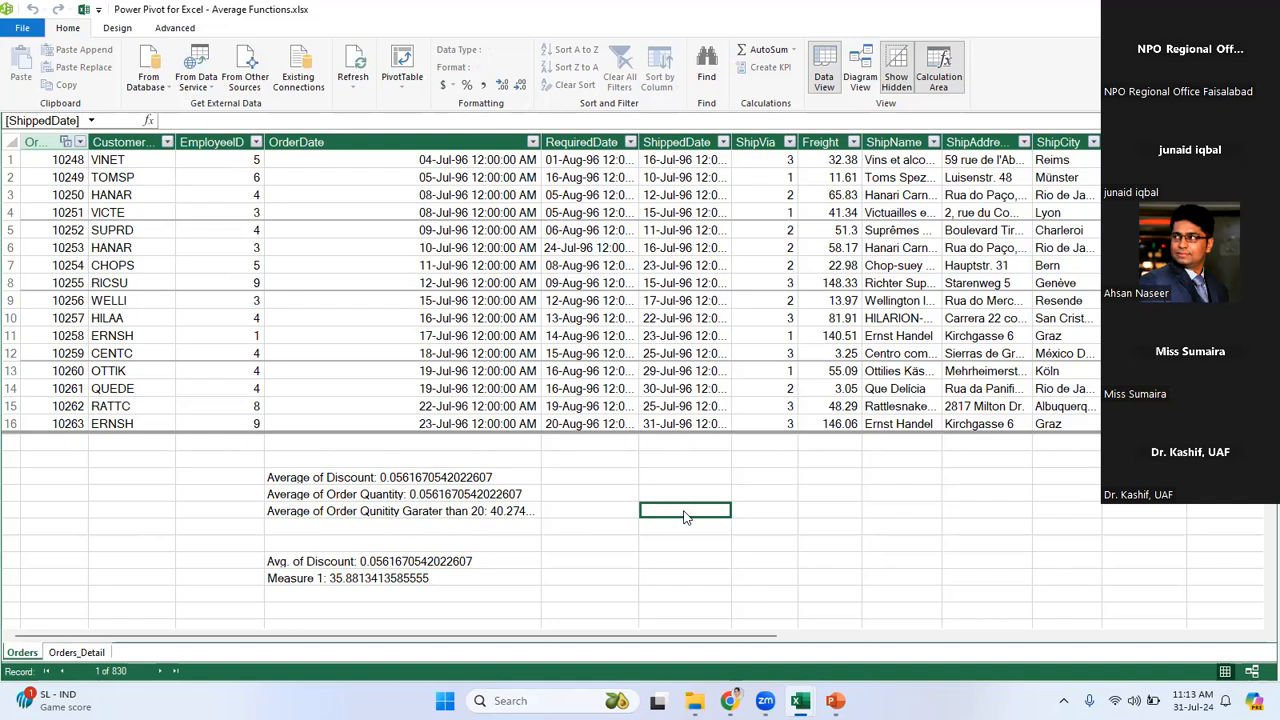
{"action": "type", "text": "G"}
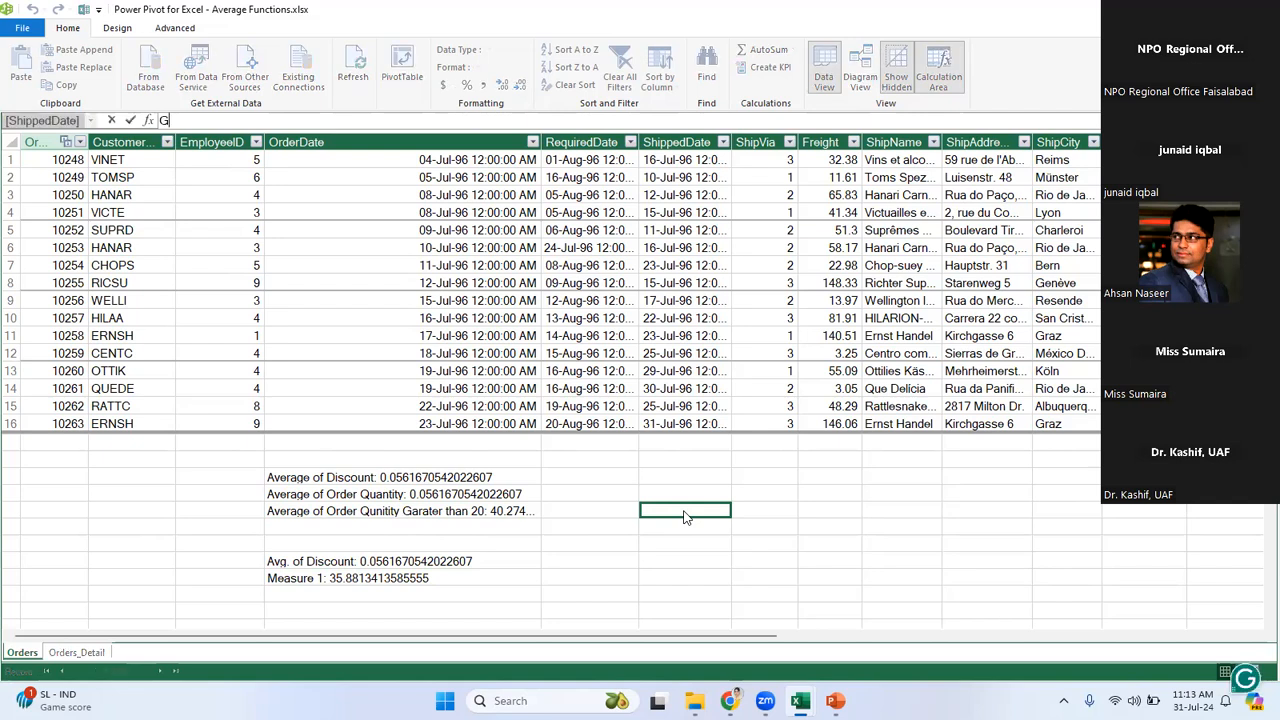
{"action": "key", "text": "BackSpace"}
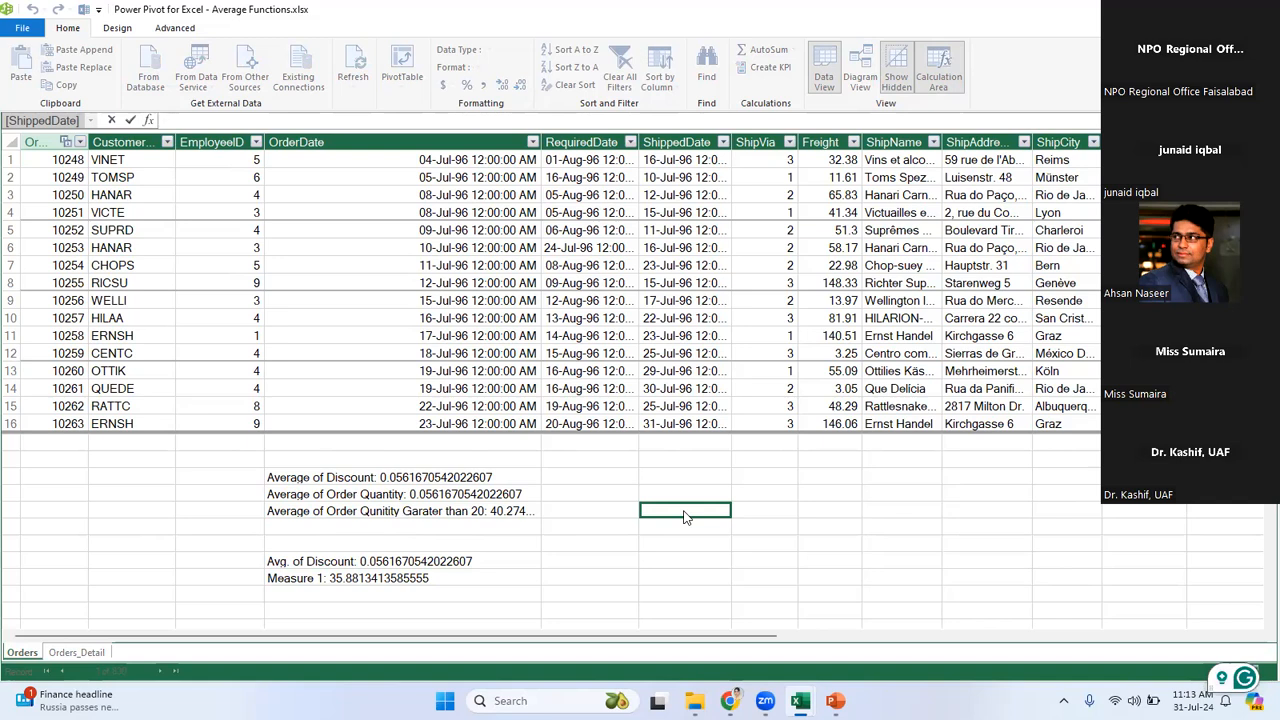
{"action": "type", "text": "M 2"}
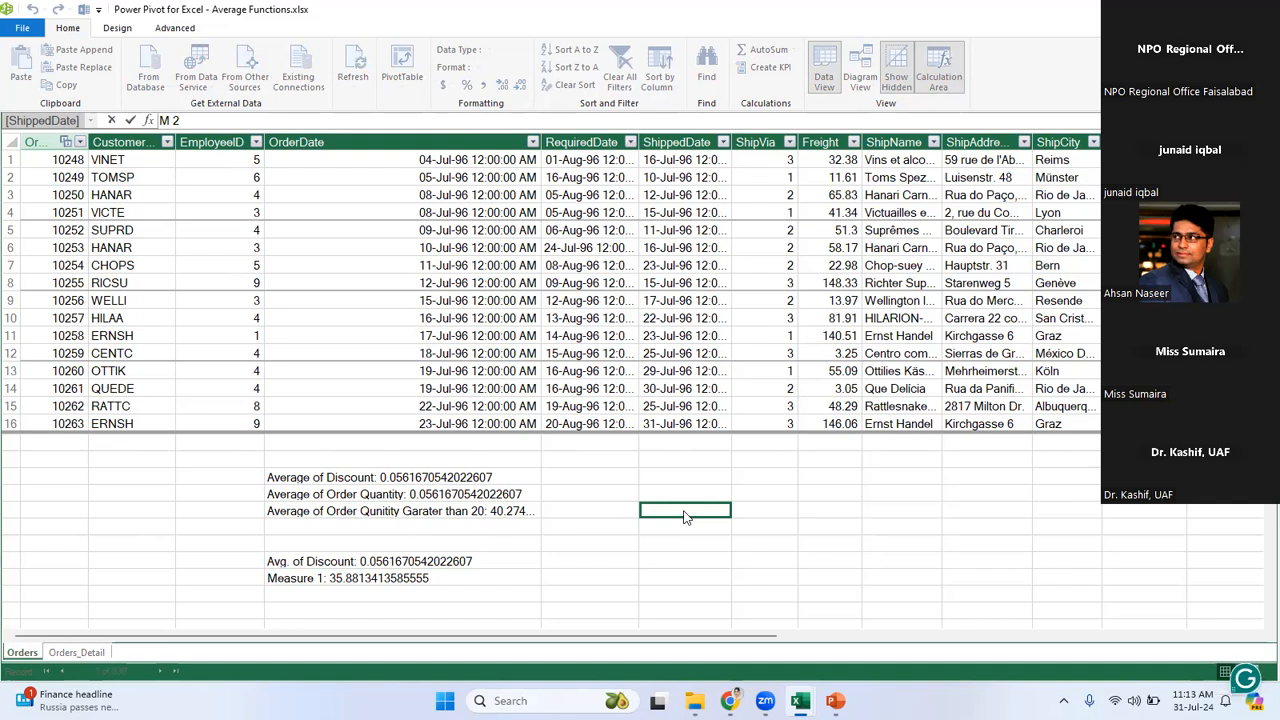
{"action": "type", "text": ":="}
{"action": "type", "text": "av"}
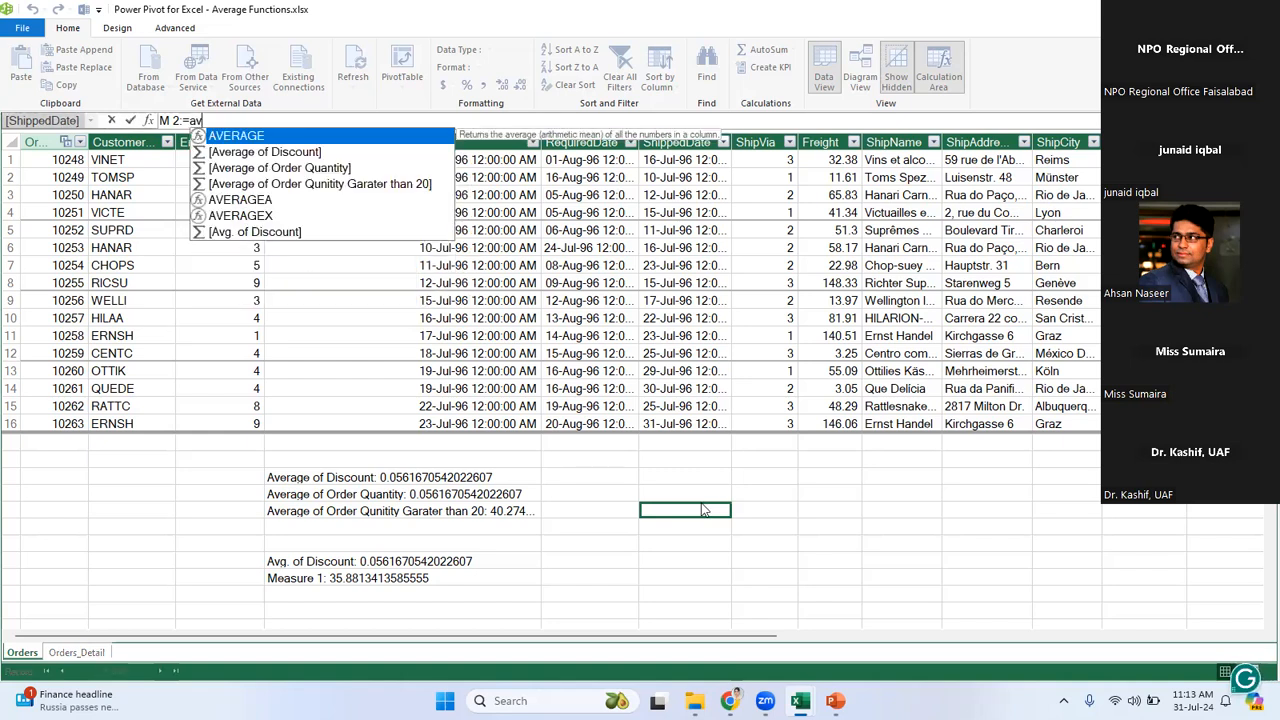
{"action": "double_click", "coordinate": [253, 216]}
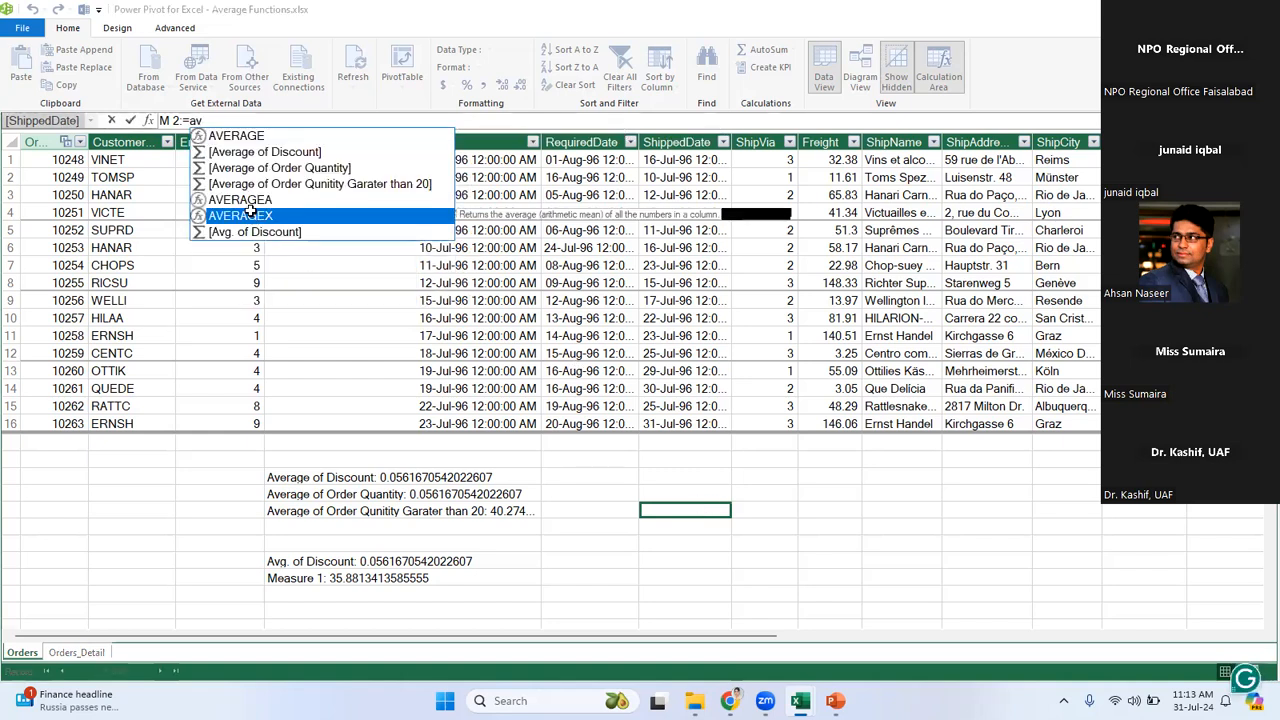
Nest a FILTER function inside the M 2 measure's AVERAGEX and give it the Orders_Detail table as its table argument.
{"action": "type", "text": "fil"}
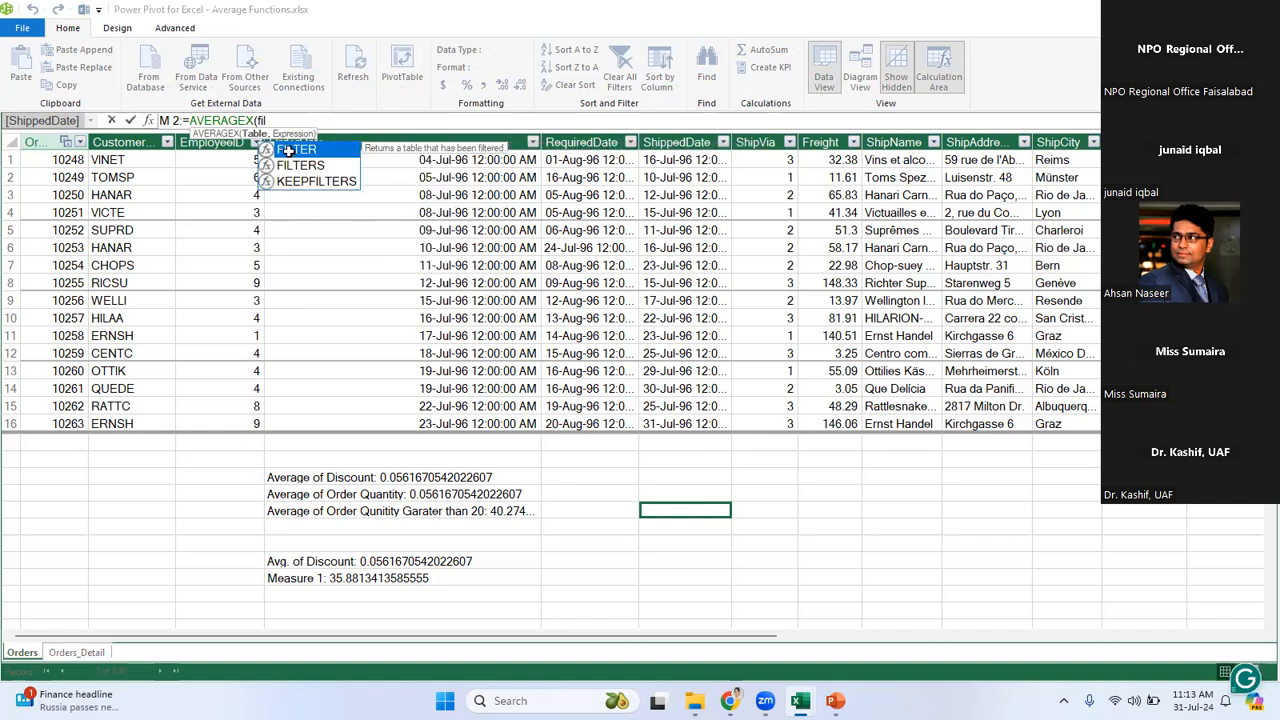
{"action": "double_click", "coordinate": [289, 151]}
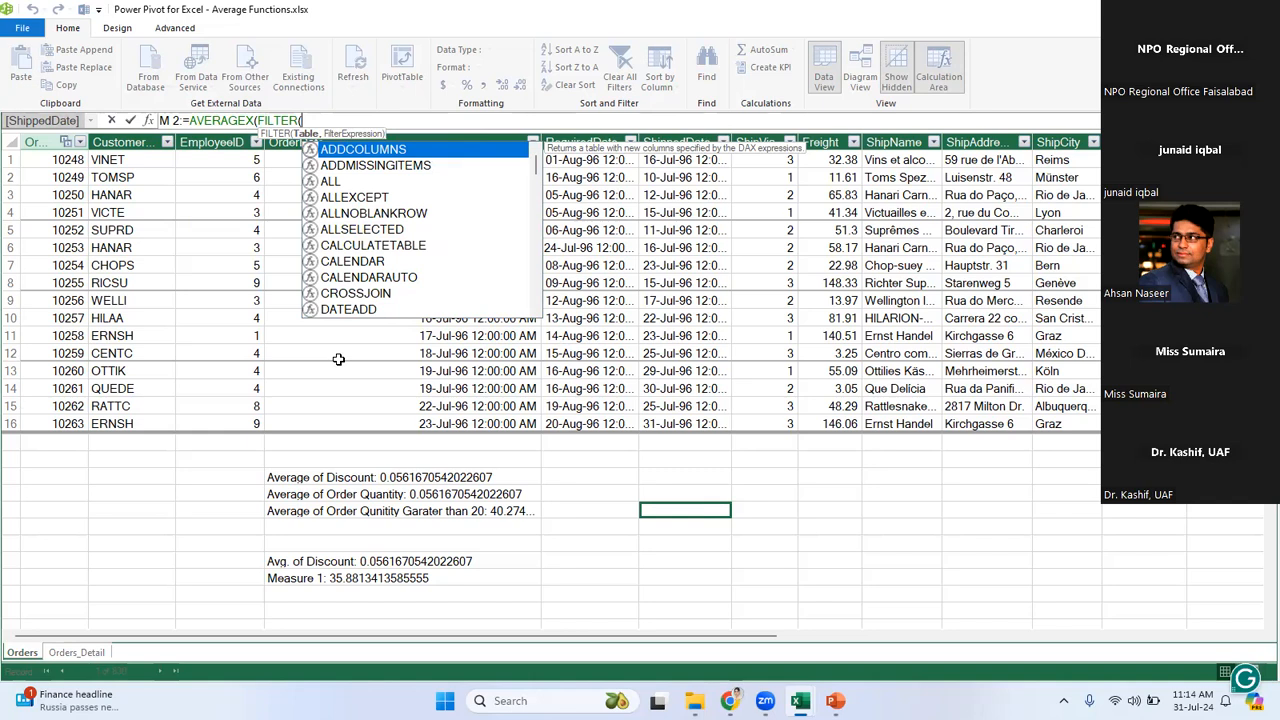
{"action": "type", "text": "order"}
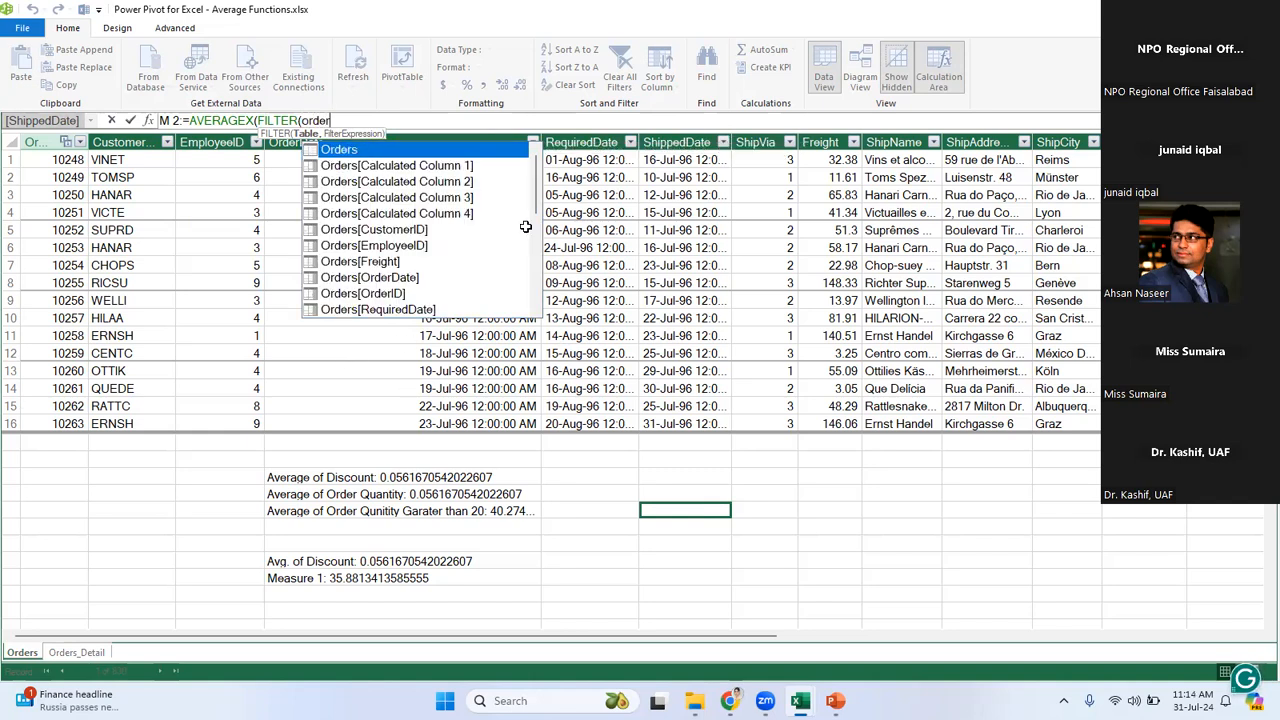
{"action": "scroll", "coordinate": [541, 280], "scroll_direction": "down", "scroll_amount": 1}
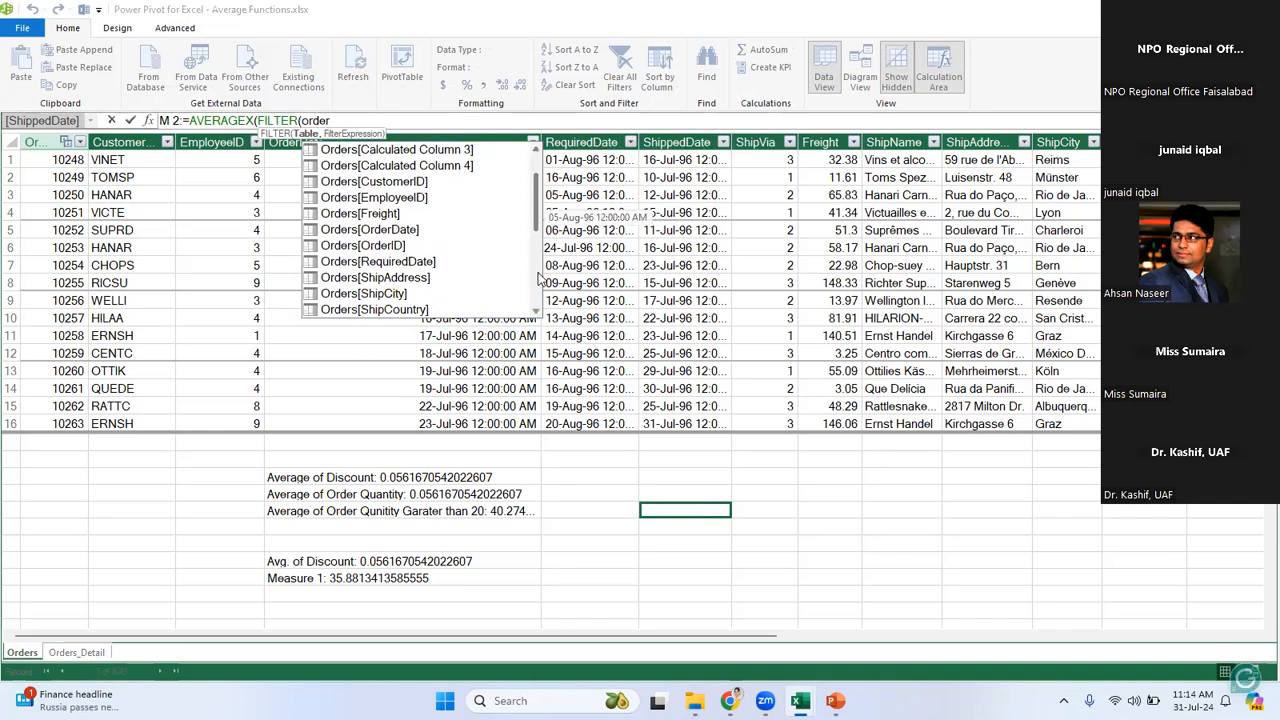
{"action": "scroll", "coordinate": [400, 260], "scroll_direction": "down", "scroll_amount": 3}
{"action": "double_click", "coordinate": [400, 249]}
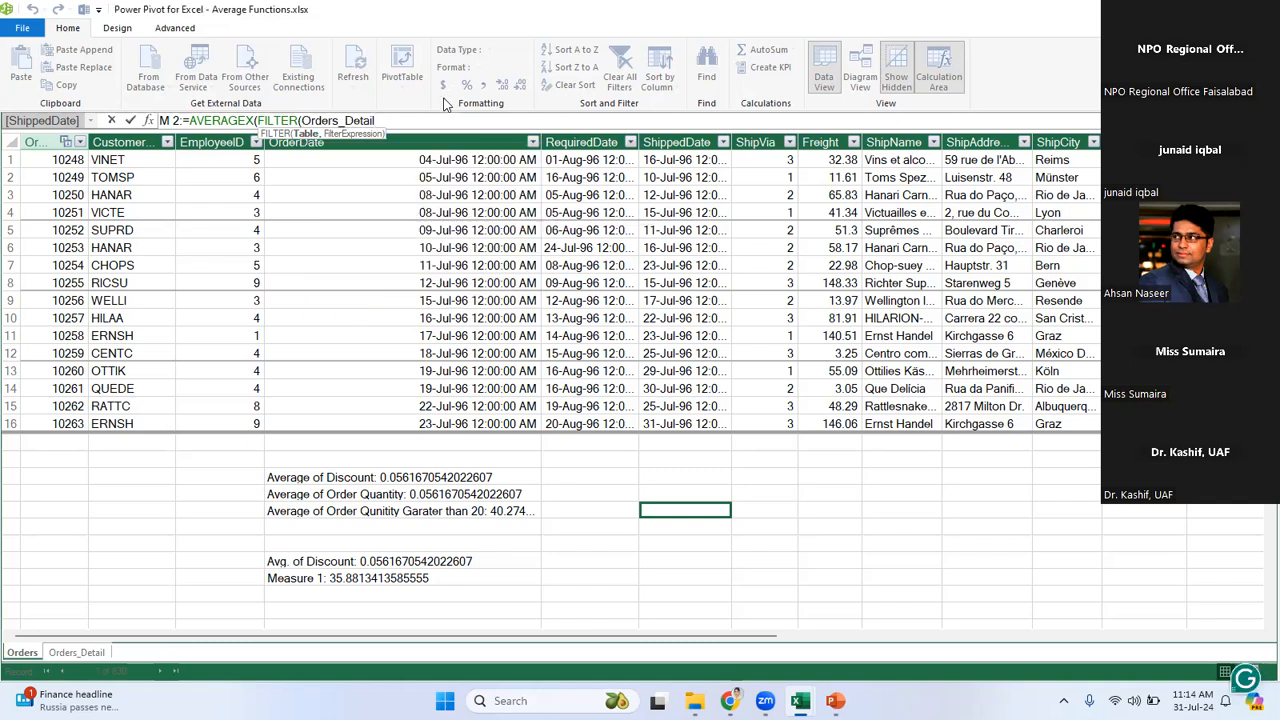
{"action": "type", "text": ","}
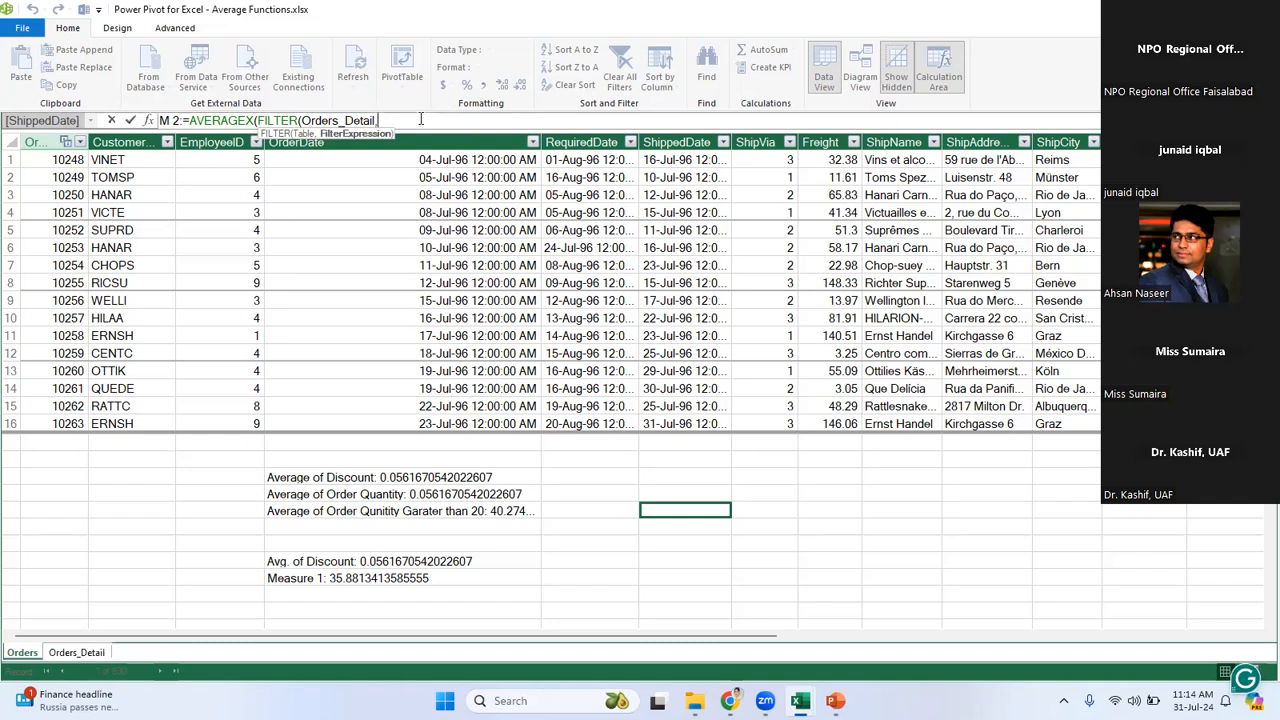
Set the filter expression to Orders_Detail[Quantity]>20 and close the FILTER function.
{"action": "type", "text": "q"}
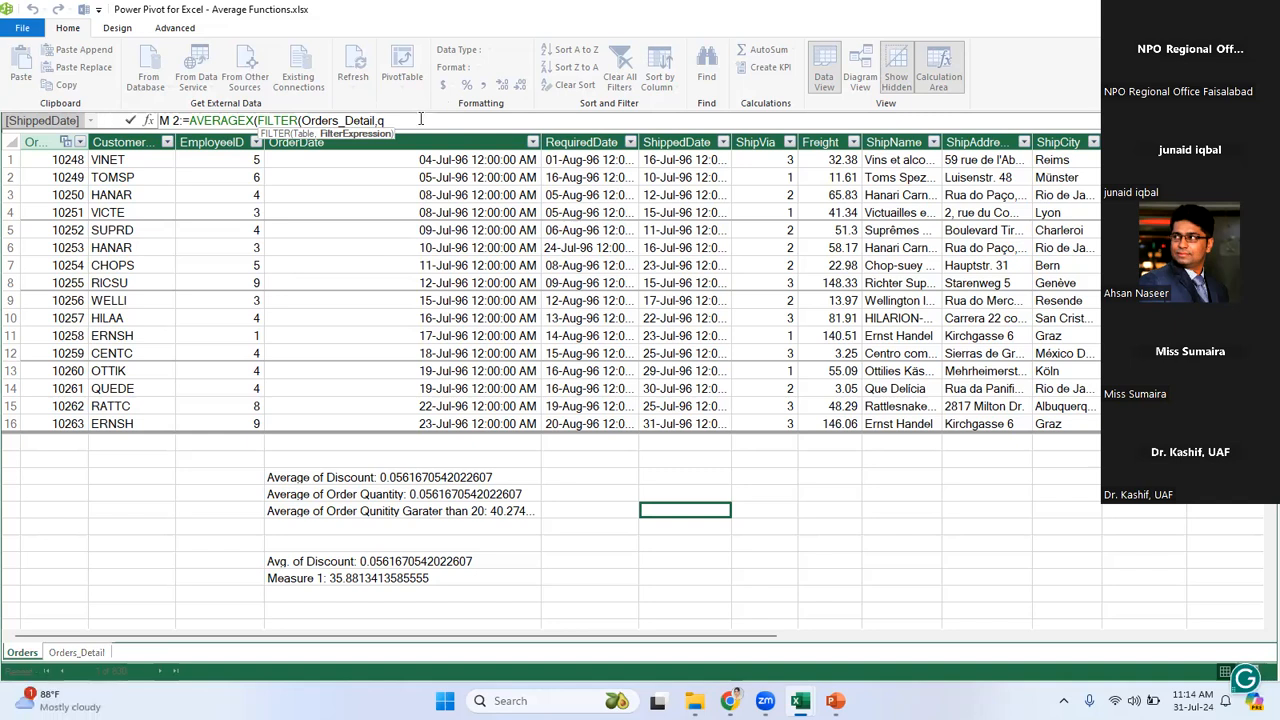
{"action": "type", "text": "u"}
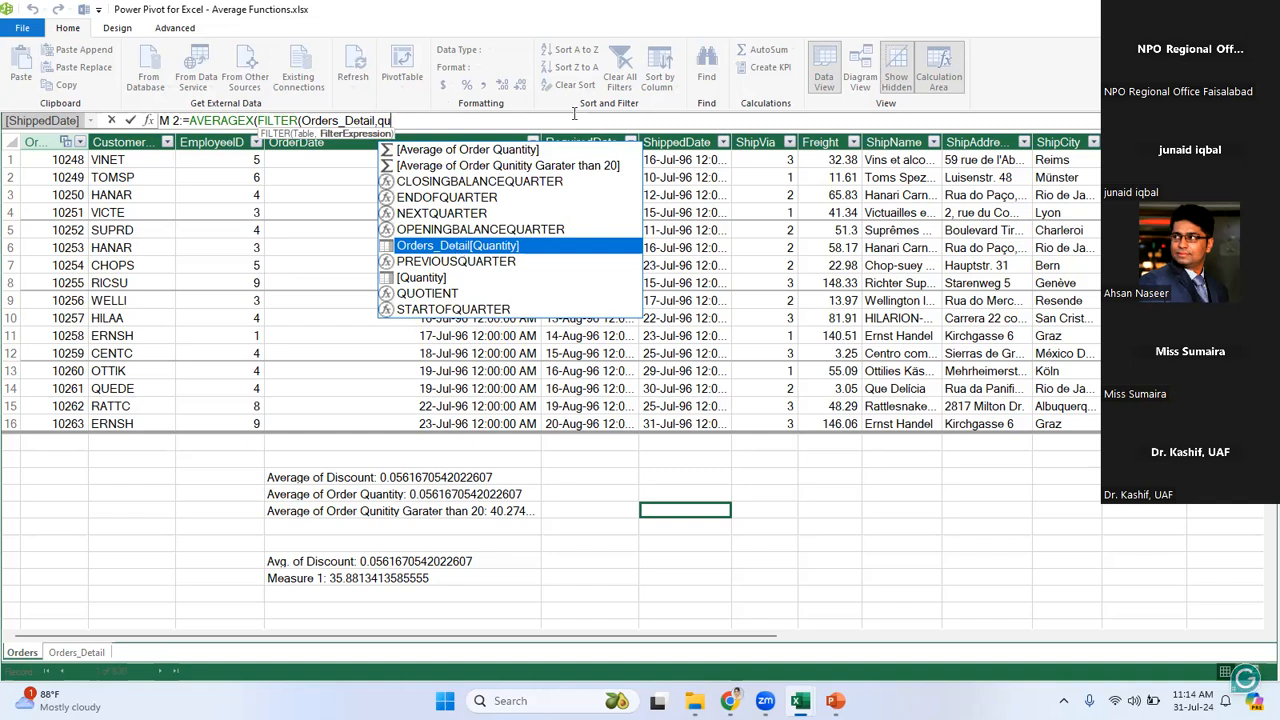
{"action": "key", "text": "Tab"}
{"action": "type", "text": ","}
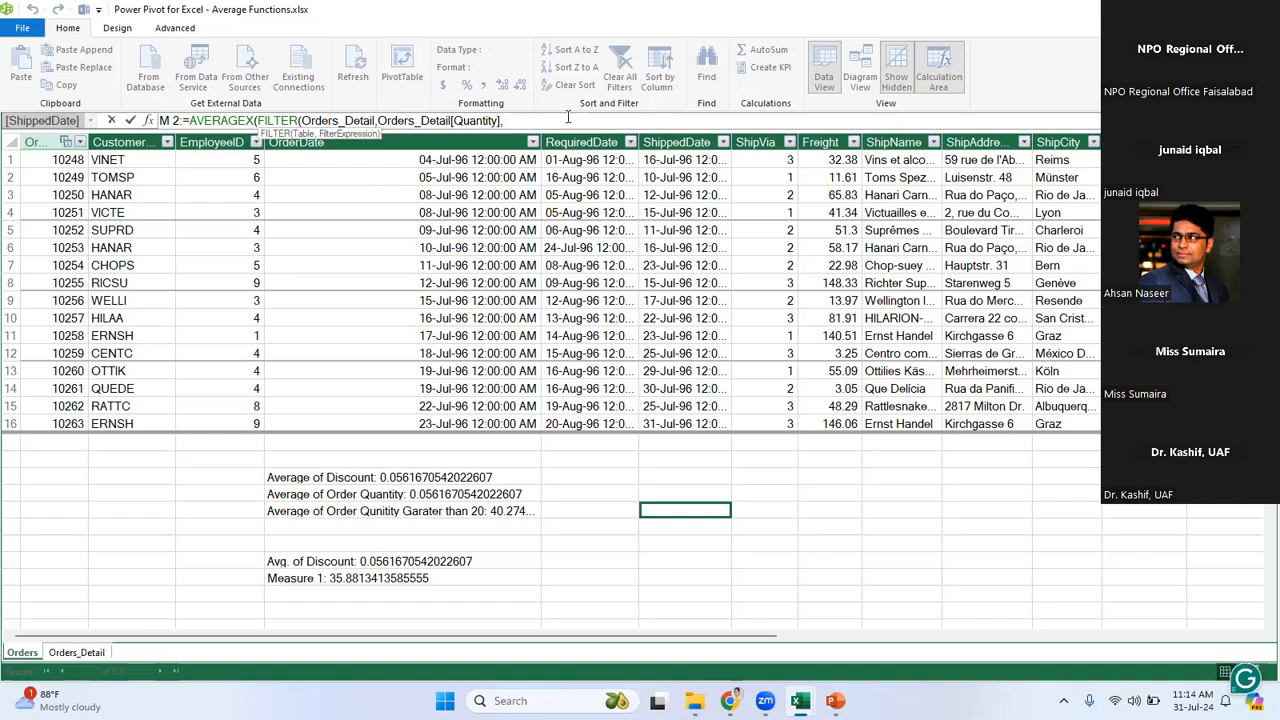
{"action": "key", "text": "BackSpace"}
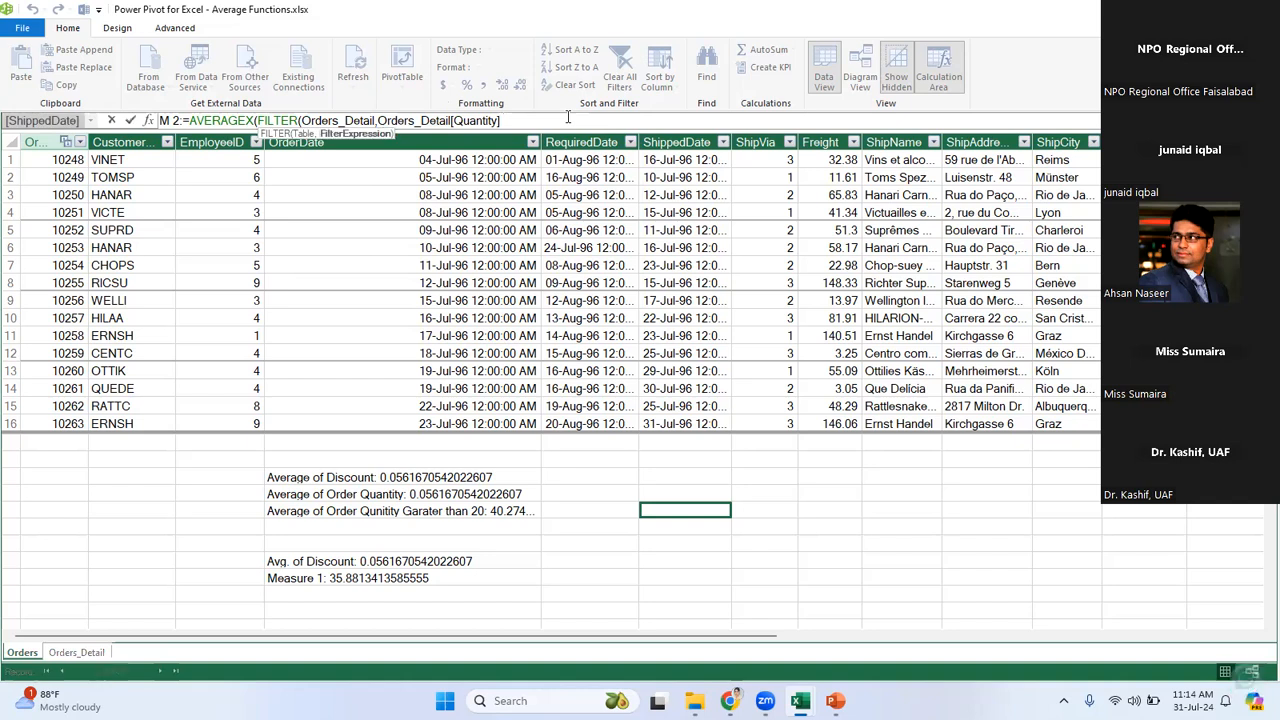
{"action": "type", "text": ">20)"}
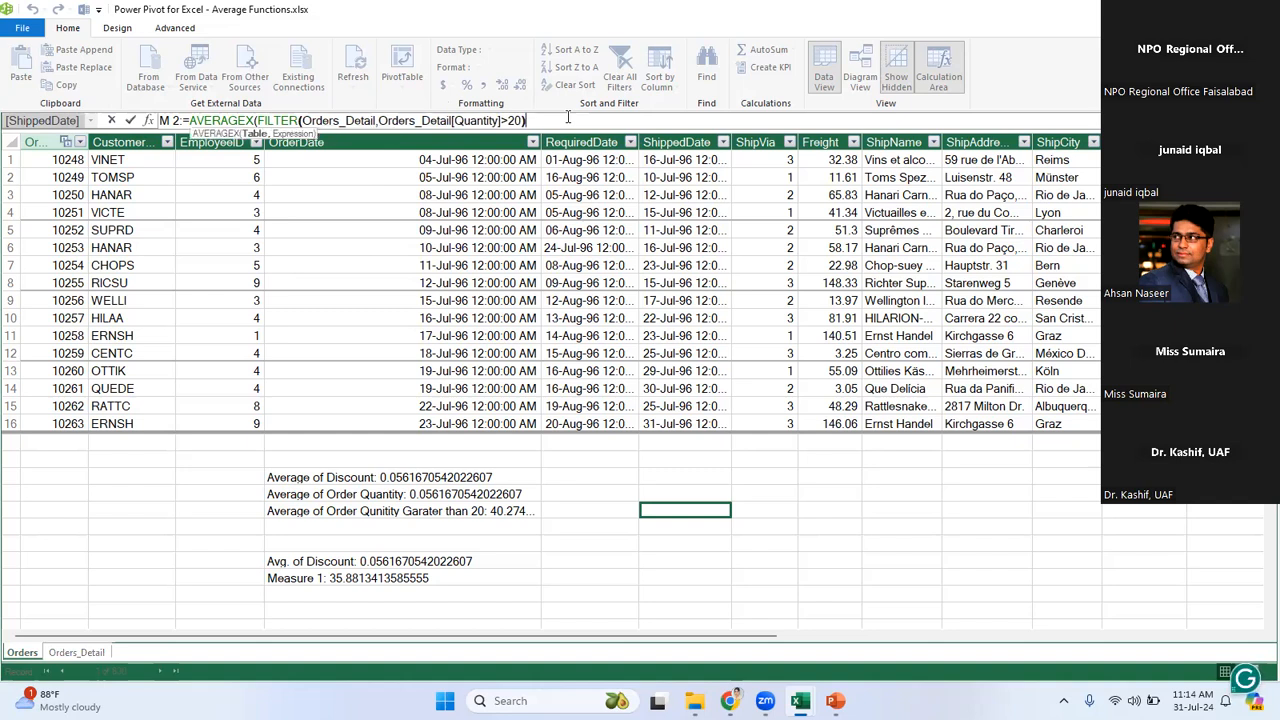
Add Orders_Detail[Quantity] as the expression AVERAGEX evaluates over the filtered table, close the function and commit the M 2 measure.
{"action": "type", "text": ","}
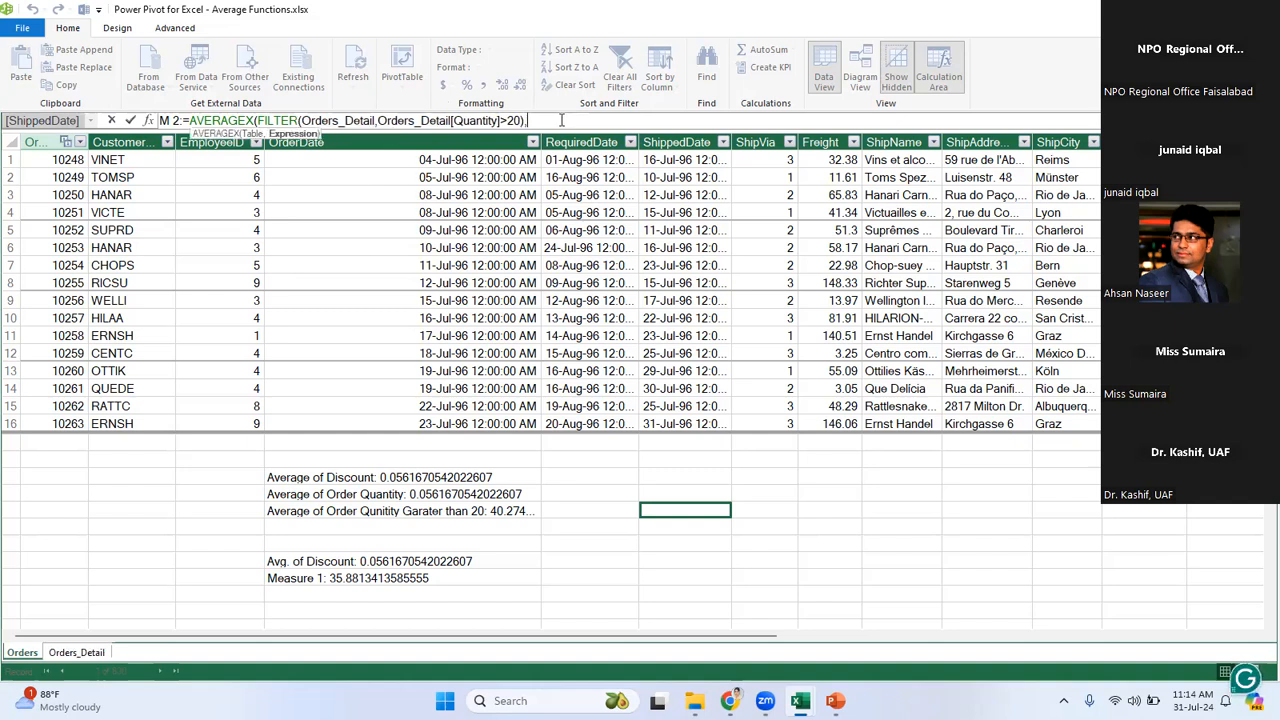
{"action": "type", "text": "qu"}
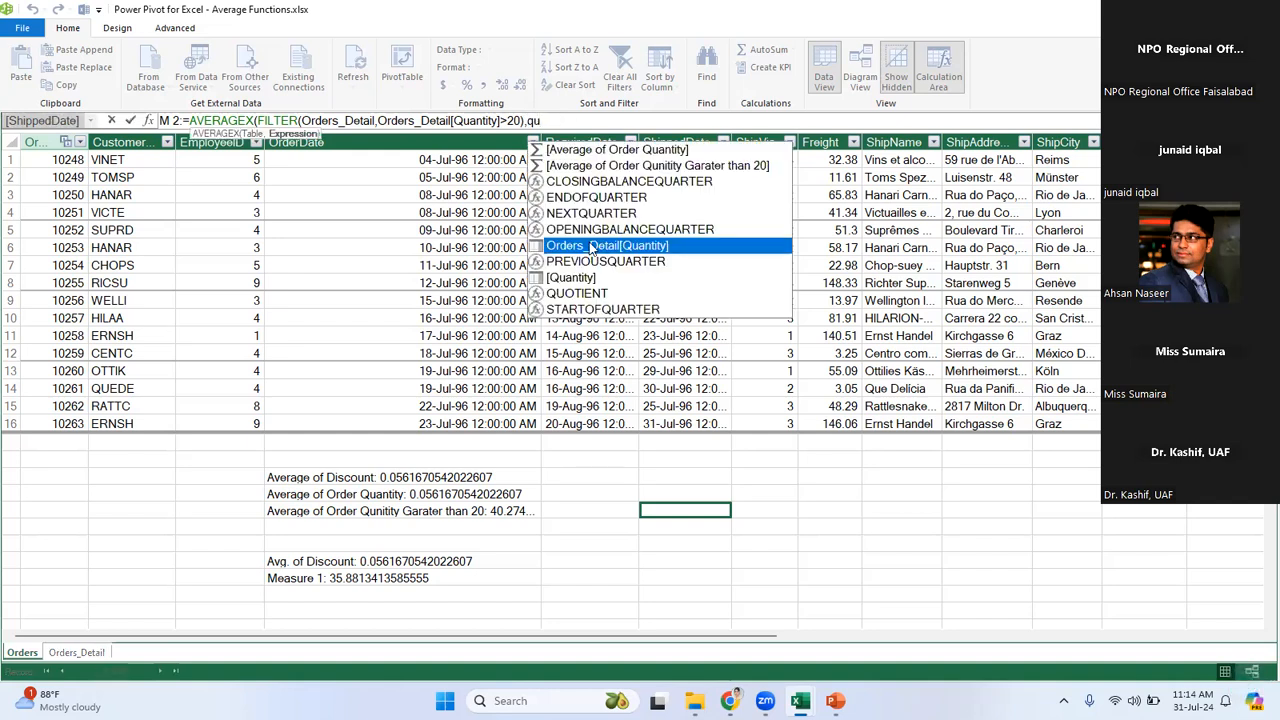
{"action": "key", "text": "Tab"}
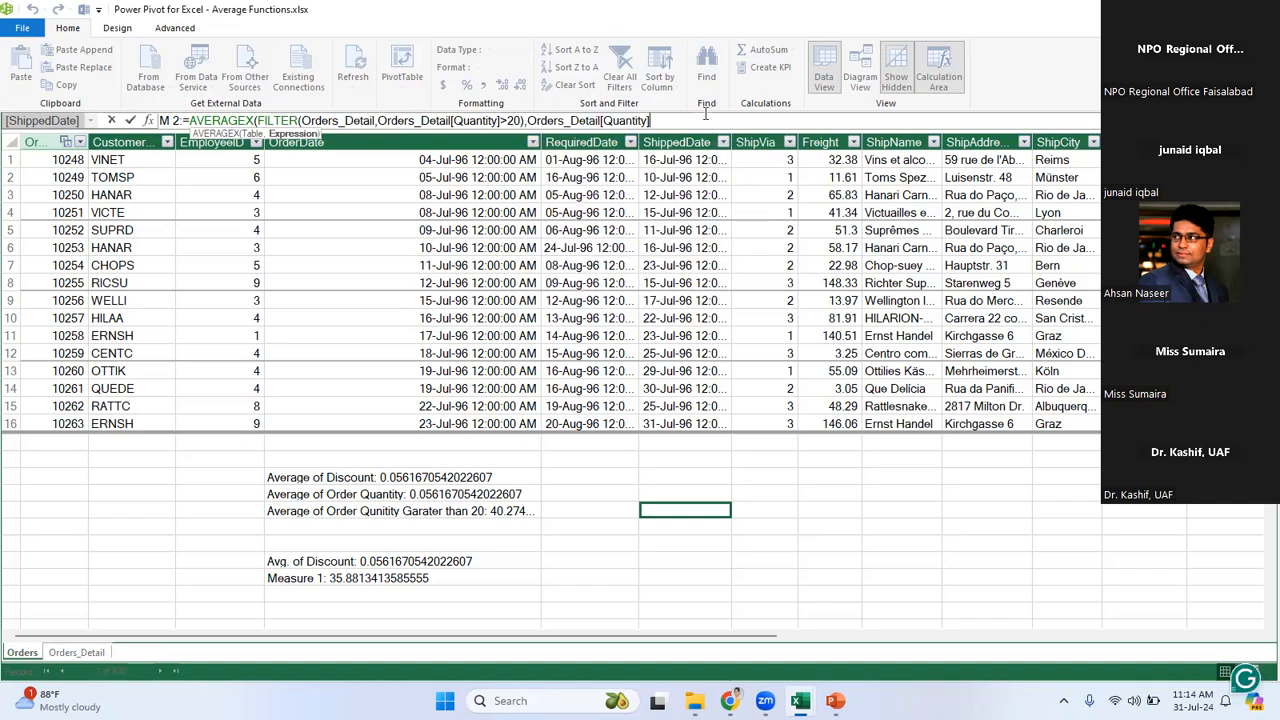
{"action": "type", "text": ")"}
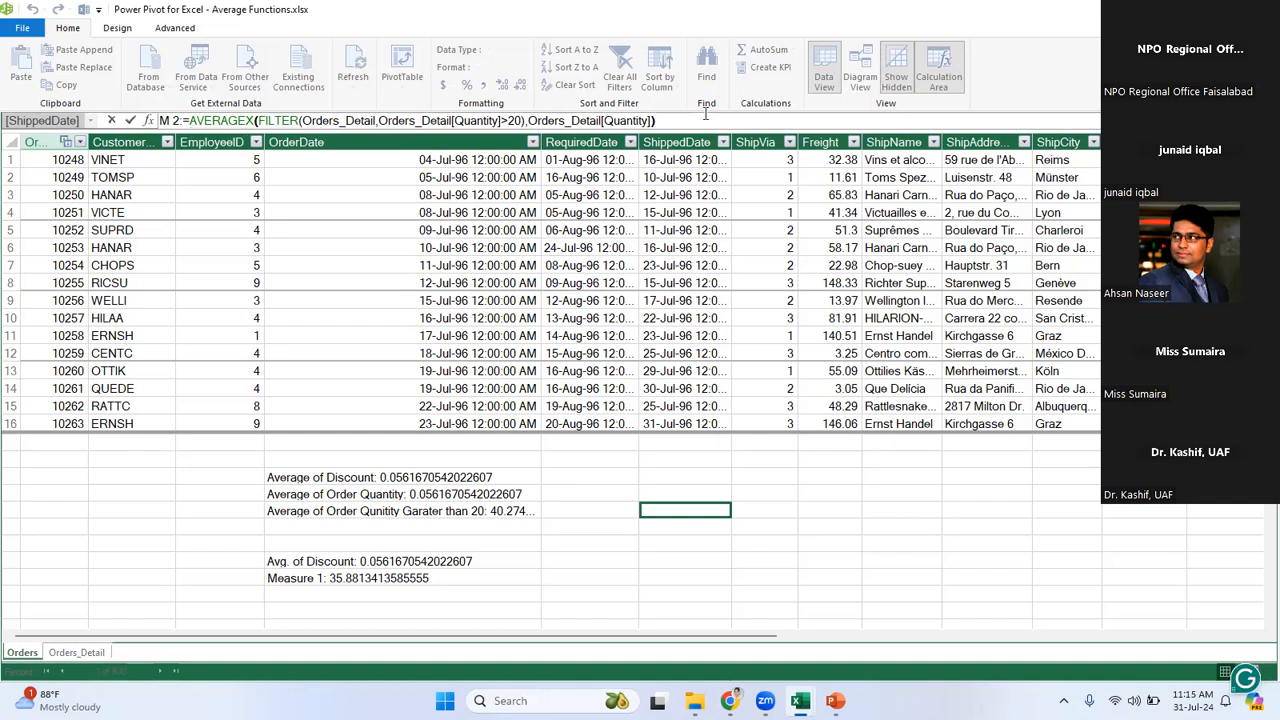
{"action": "key", "text": "Return"}
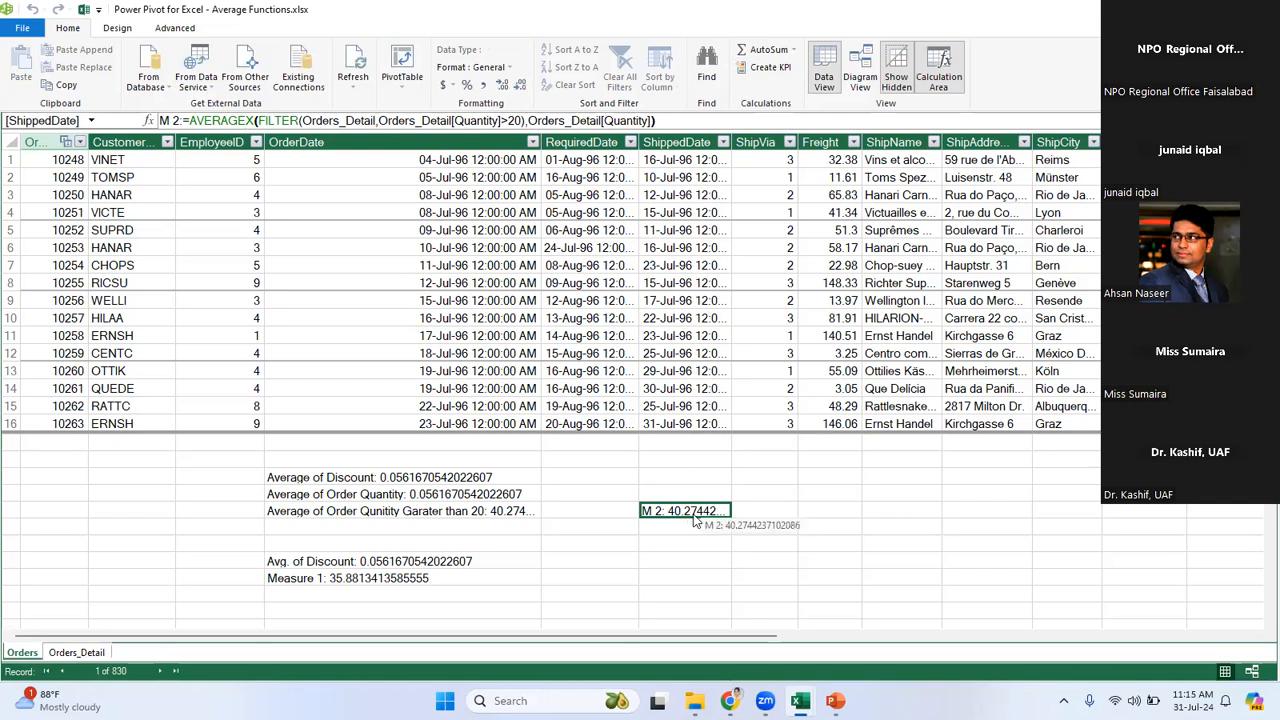
Compare the M 2 measure's formula with those of Average of Order Qunitity Garater than 20 and Measure 1.
{"action": "left_click", "coordinate": [497, 512]}
{"action": "left_click", "coordinate": [505, 496]}
{"action": "left_click", "coordinate": [514, 510]}
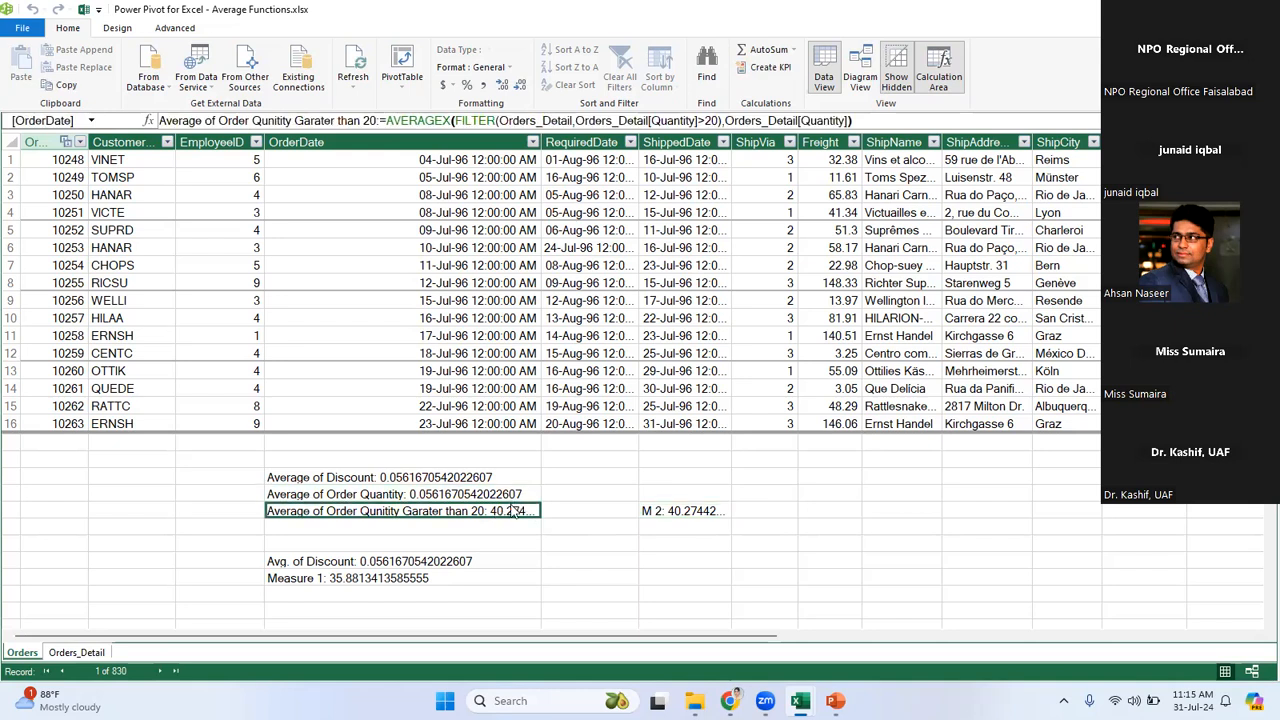
{"action": "left_click", "coordinate": [668, 513]}
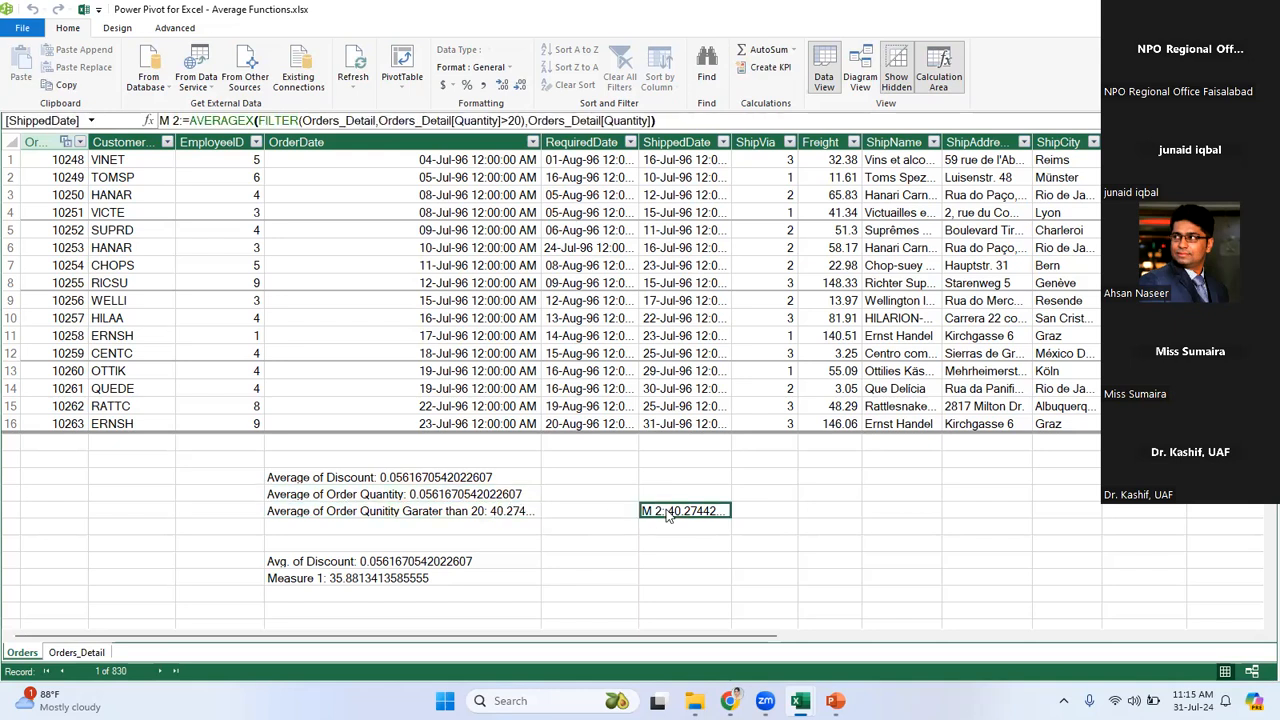
{"action": "left_click", "coordinate": [447, 578]}
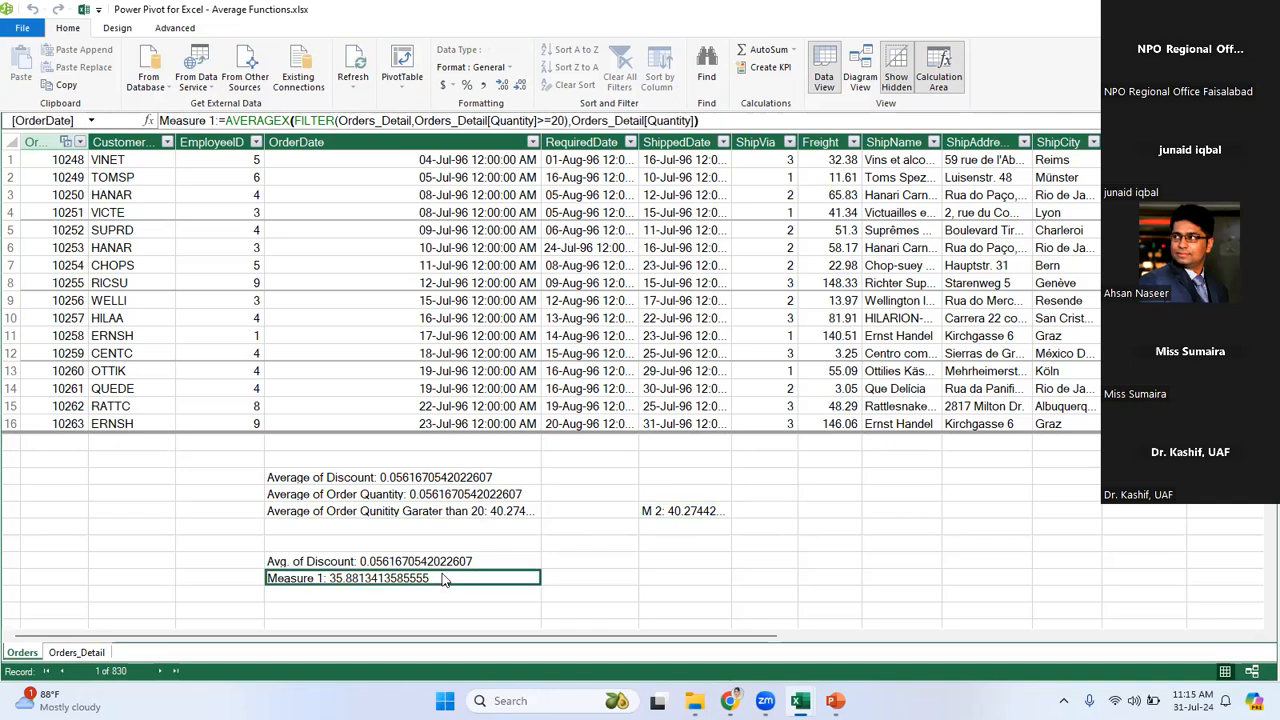
{"action": "left_click", "coordinate": [666, 516]}
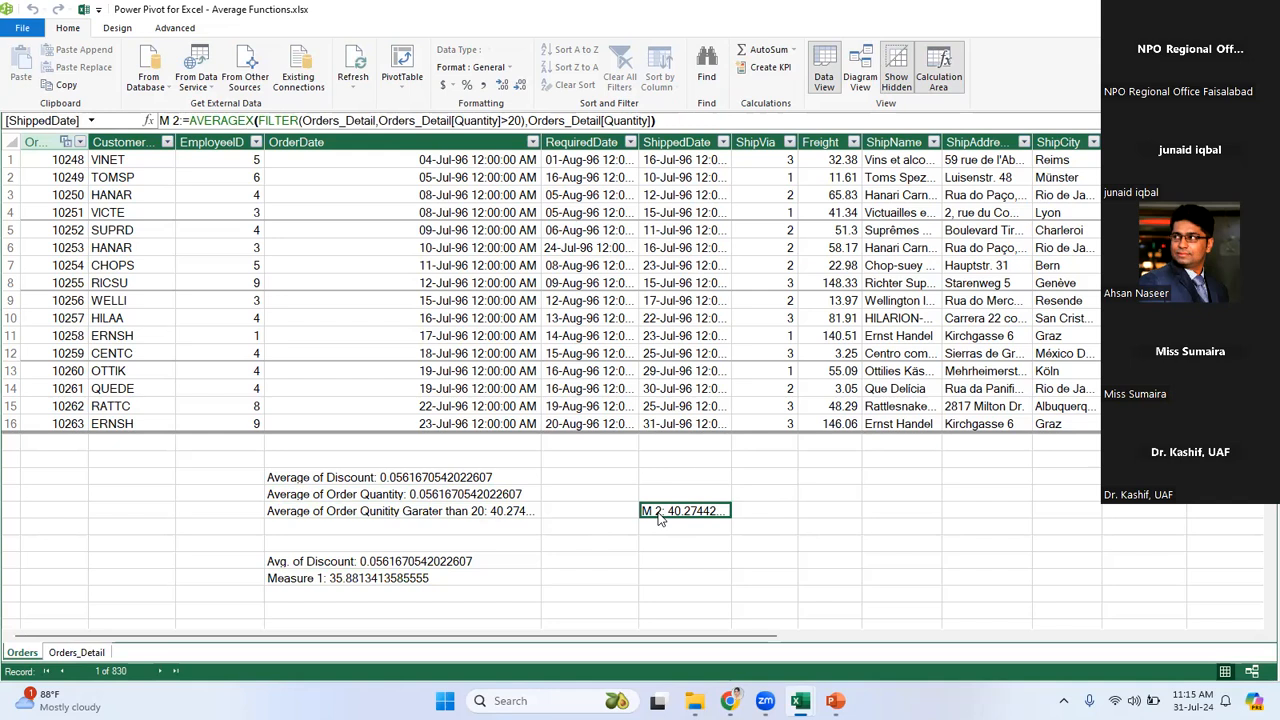
{"action": "left_click", "coordinate": [689, 697]}
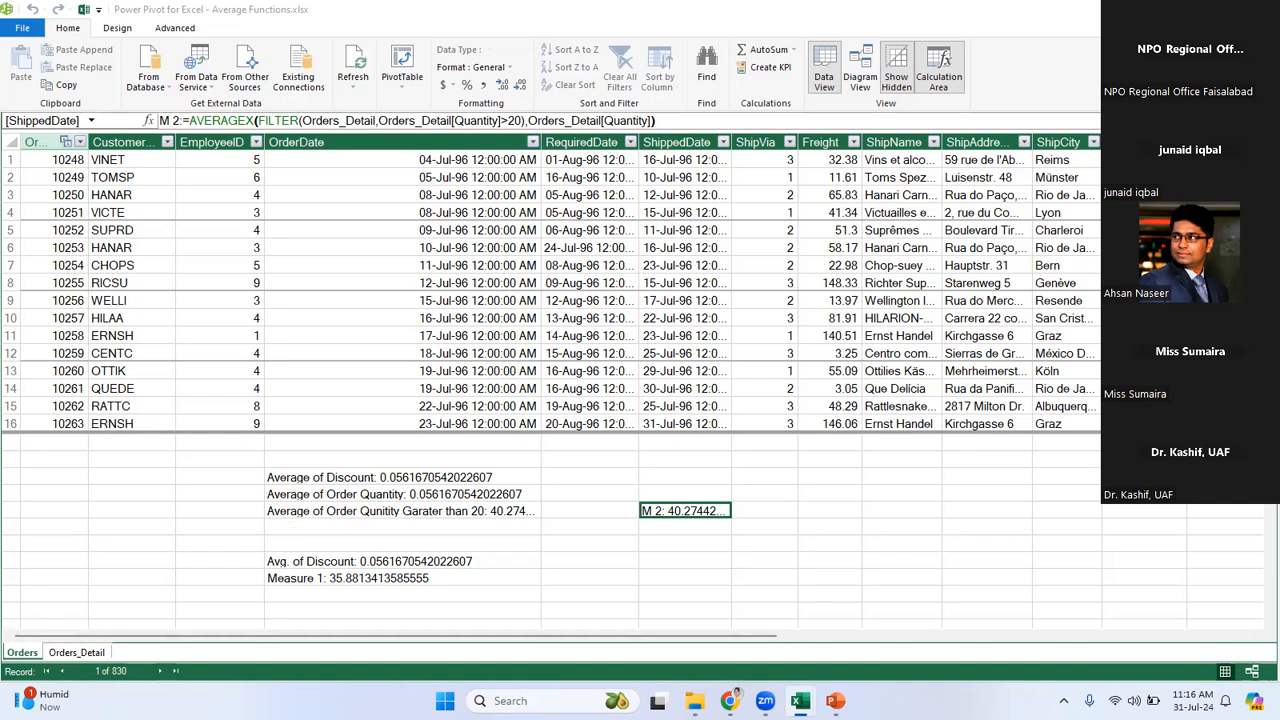
{"action": "mouse_move", "coordinate": [800, 700]}
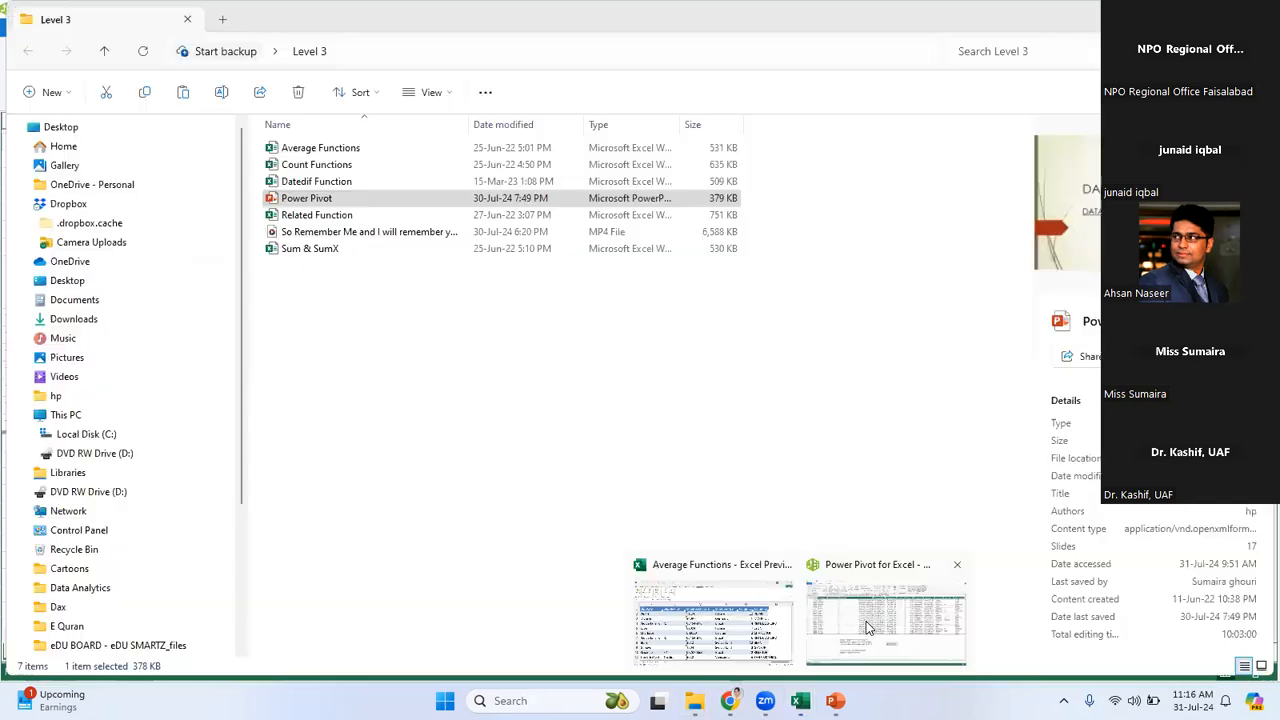
{"action": "left_click", "coordinate": [866, 623]}
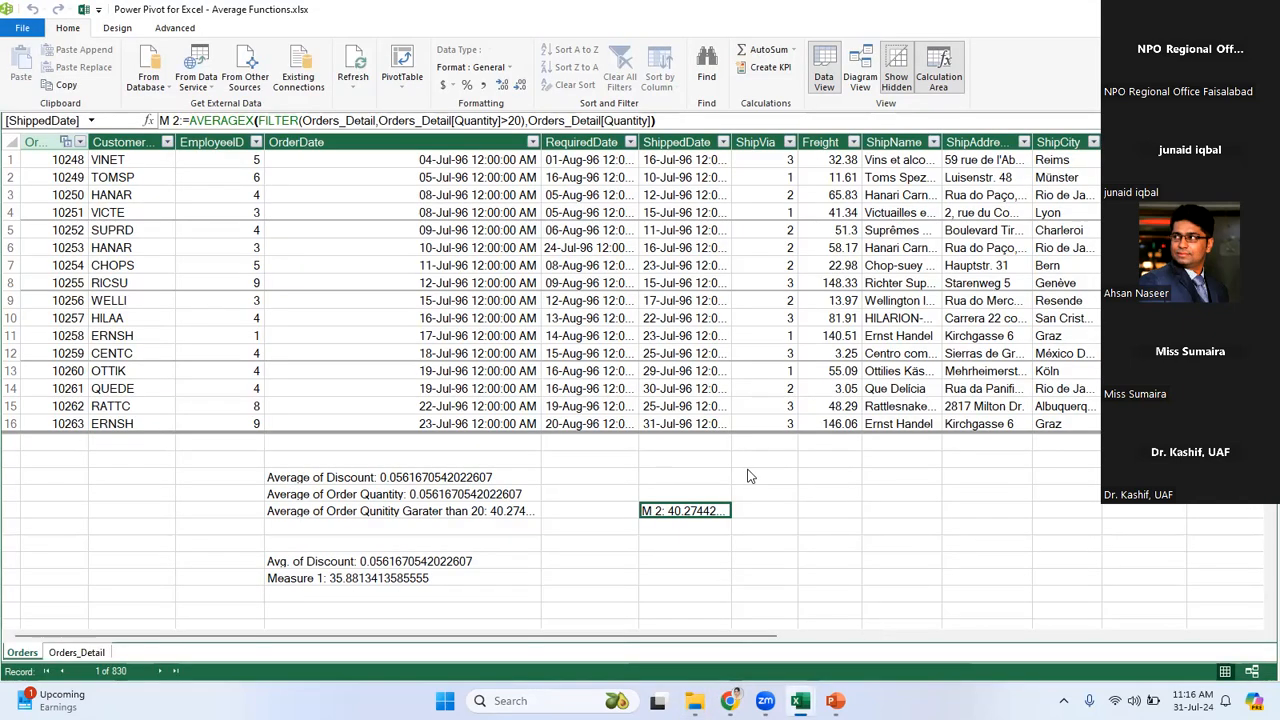
{"action": "left_click", "coordinate": [749, 472]}
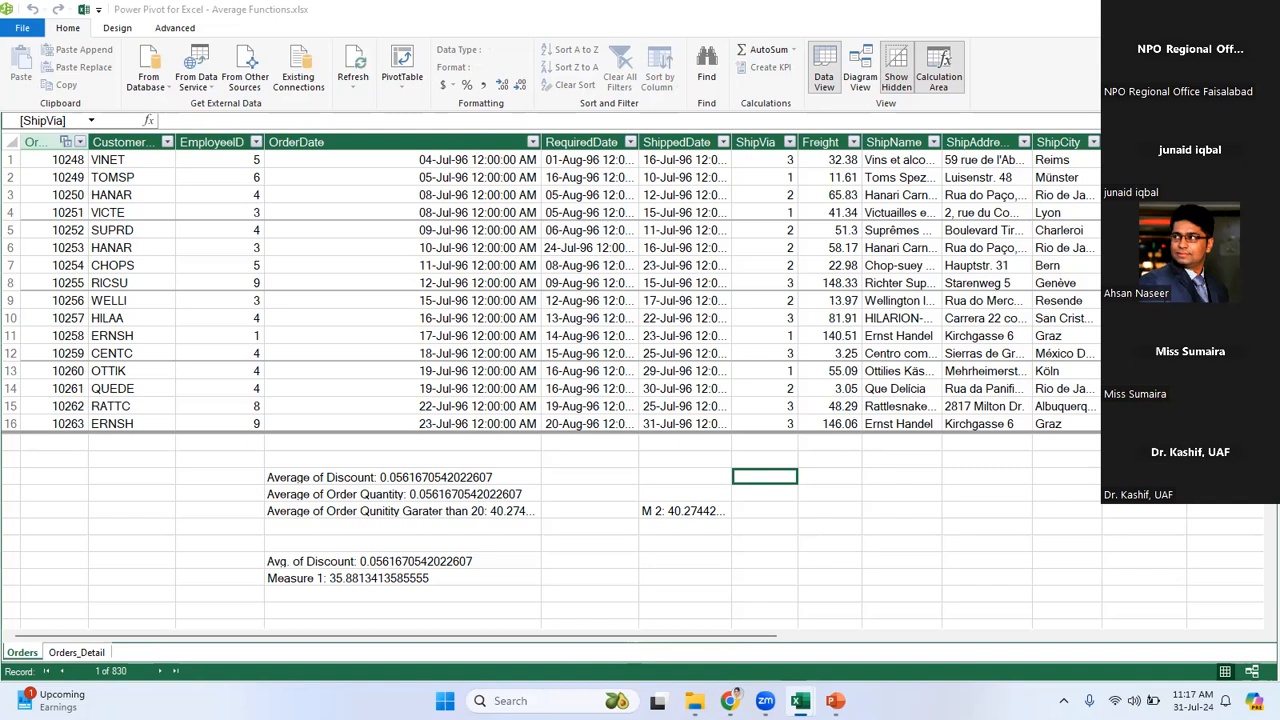
Switch to File Explorer and open the Count Functions workbook from the Level 3 folder.
{"action": "key", "text": "alt+Tab"}
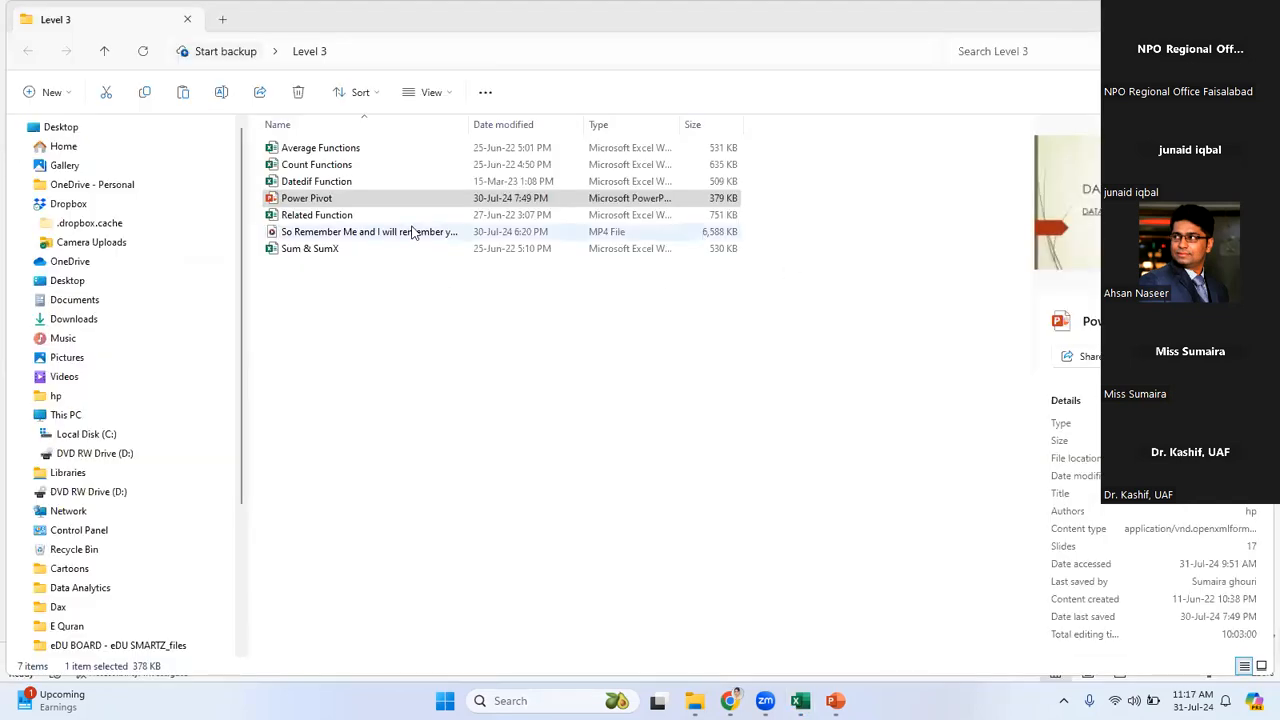
{"action": "left_click", "coordinate": [422, 170]}
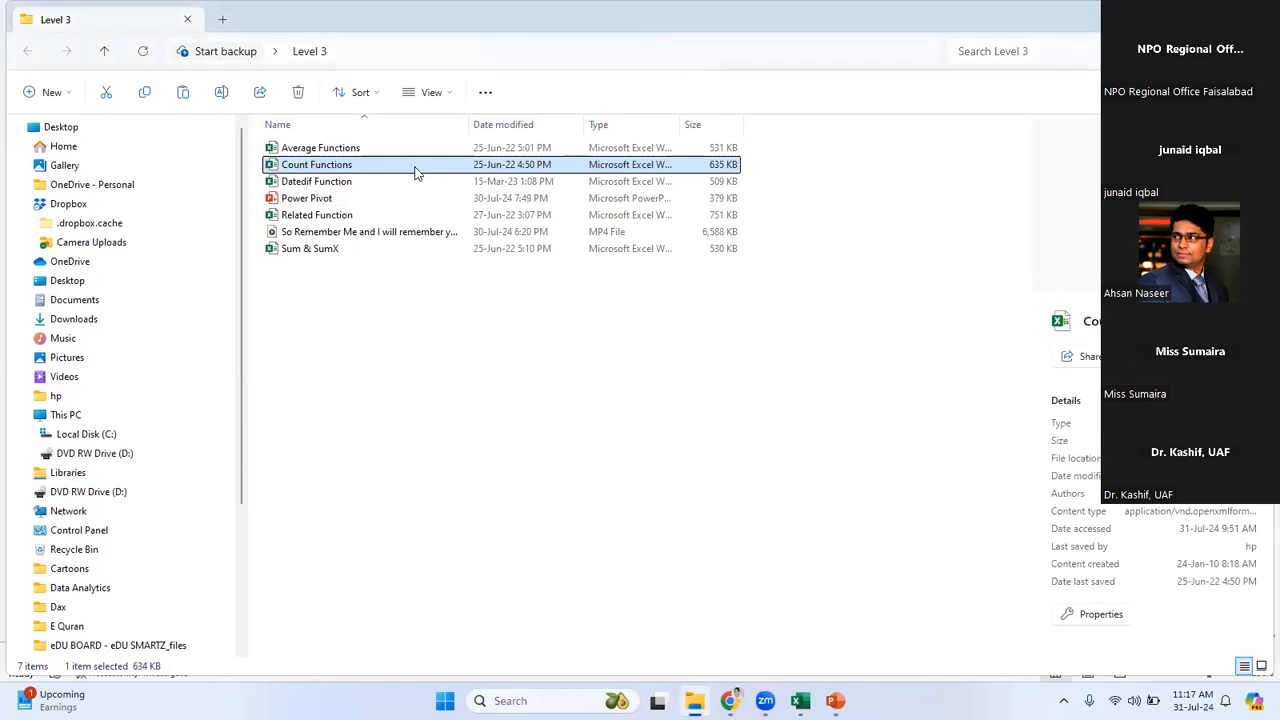
{"action": "double_click", "coordinate": [418, 172]}
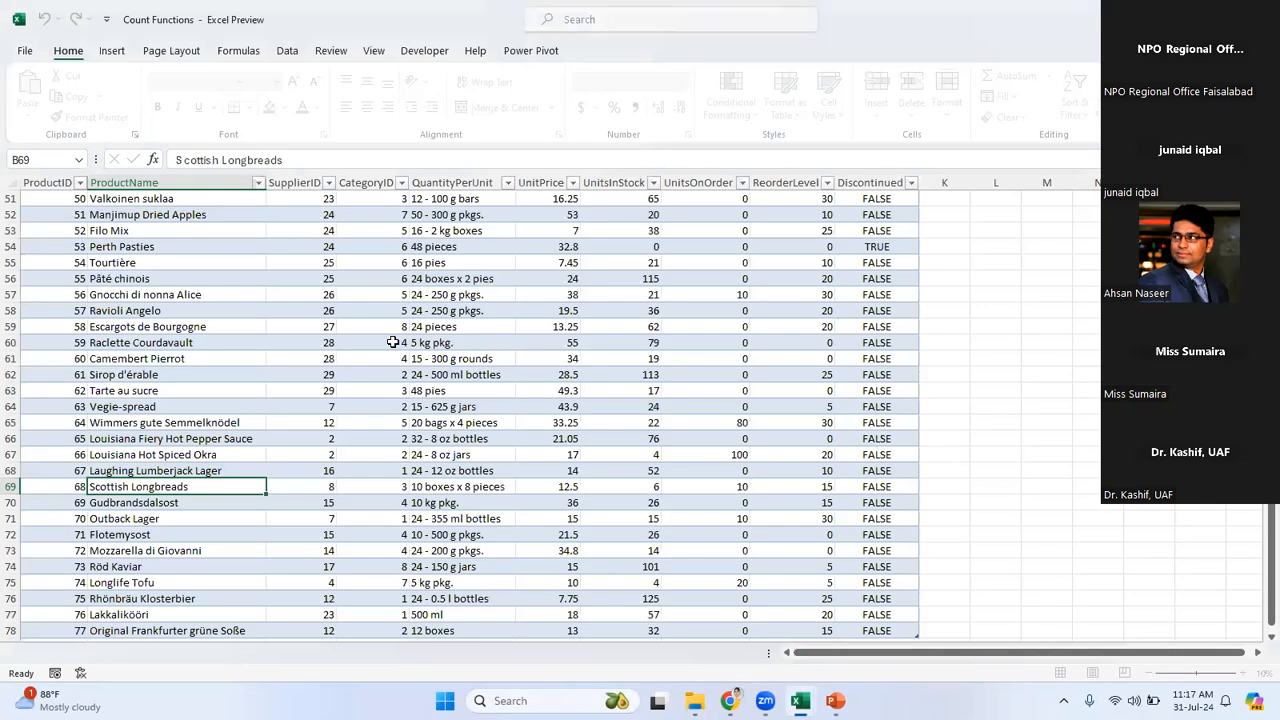
{"action": "left_click", "coordinate": [393, 342]}
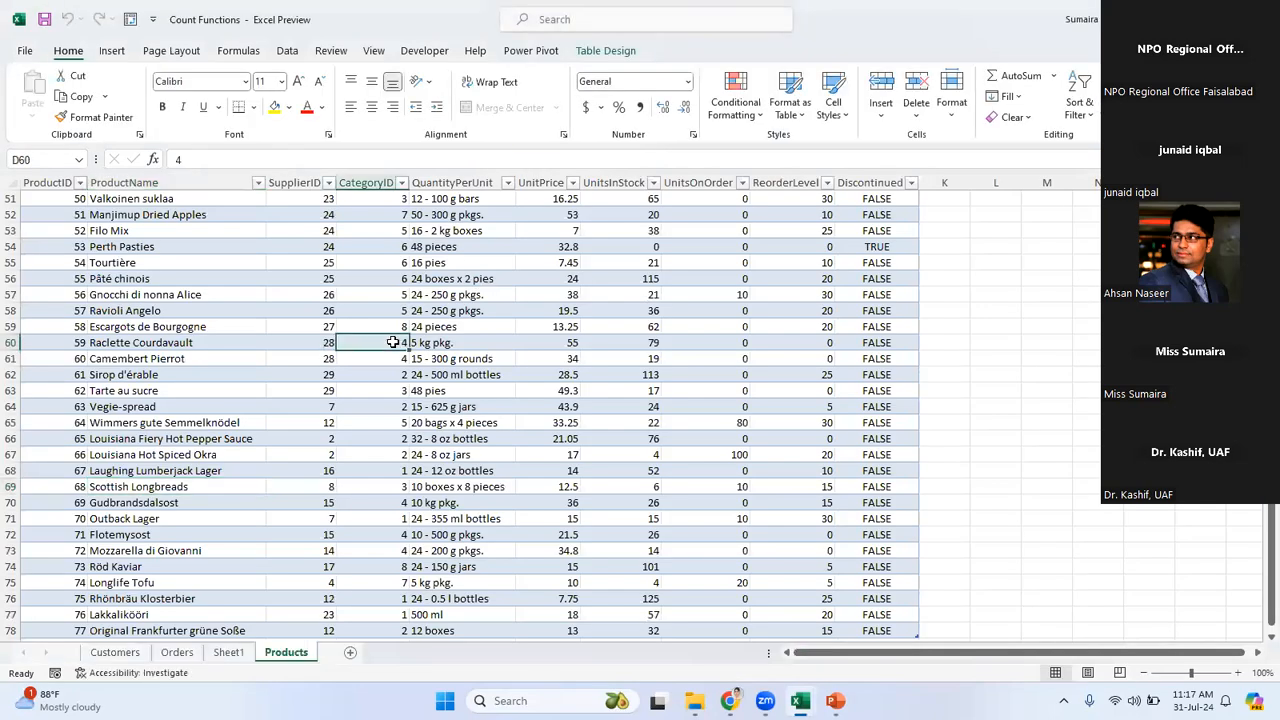
{"action": "key", "text": "Down"}
{"action": "key", "text": "Down"}
{"action": "key", "text": "Down"}
{"action": "key", "text": "Down"}
{"action": "key", "text": "Down"}
{"action": "key", "text": "Down"}
{"action": "key", "text": "Down"}
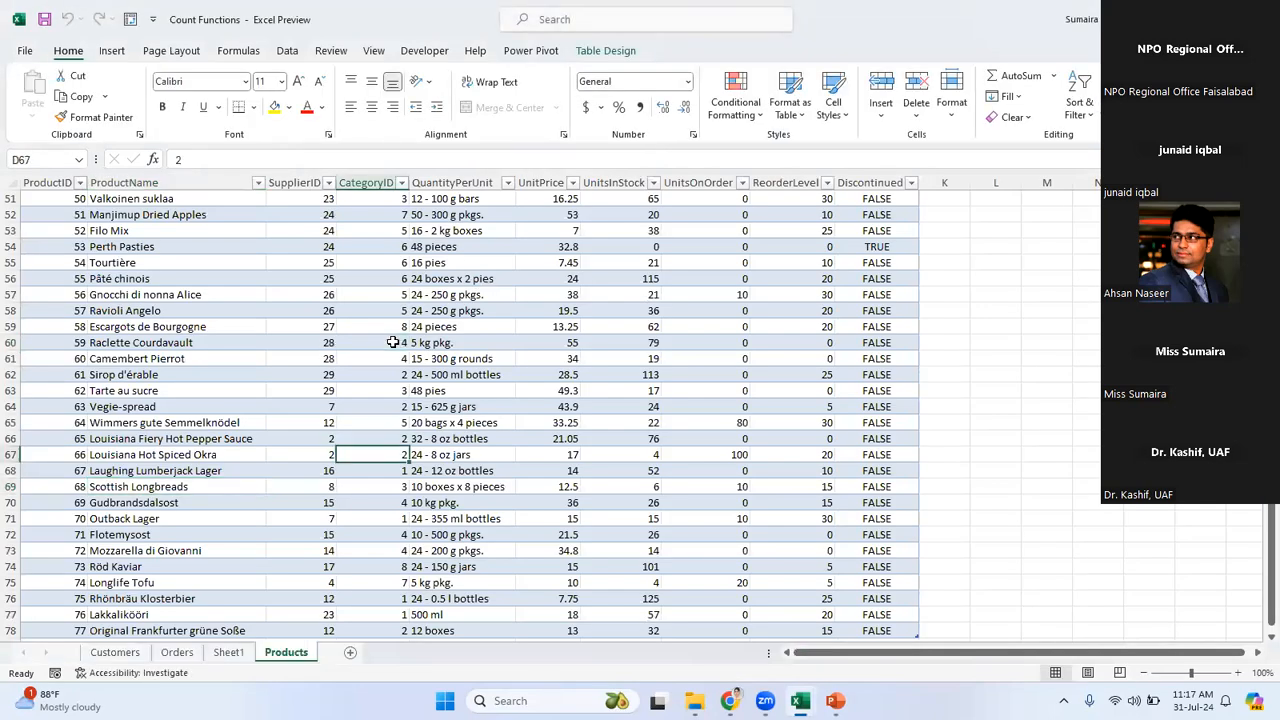
{"action": "key", "text": "Down"}
{"action": "key", "text": "Down"}
{"action": "key", "text": "Down"}
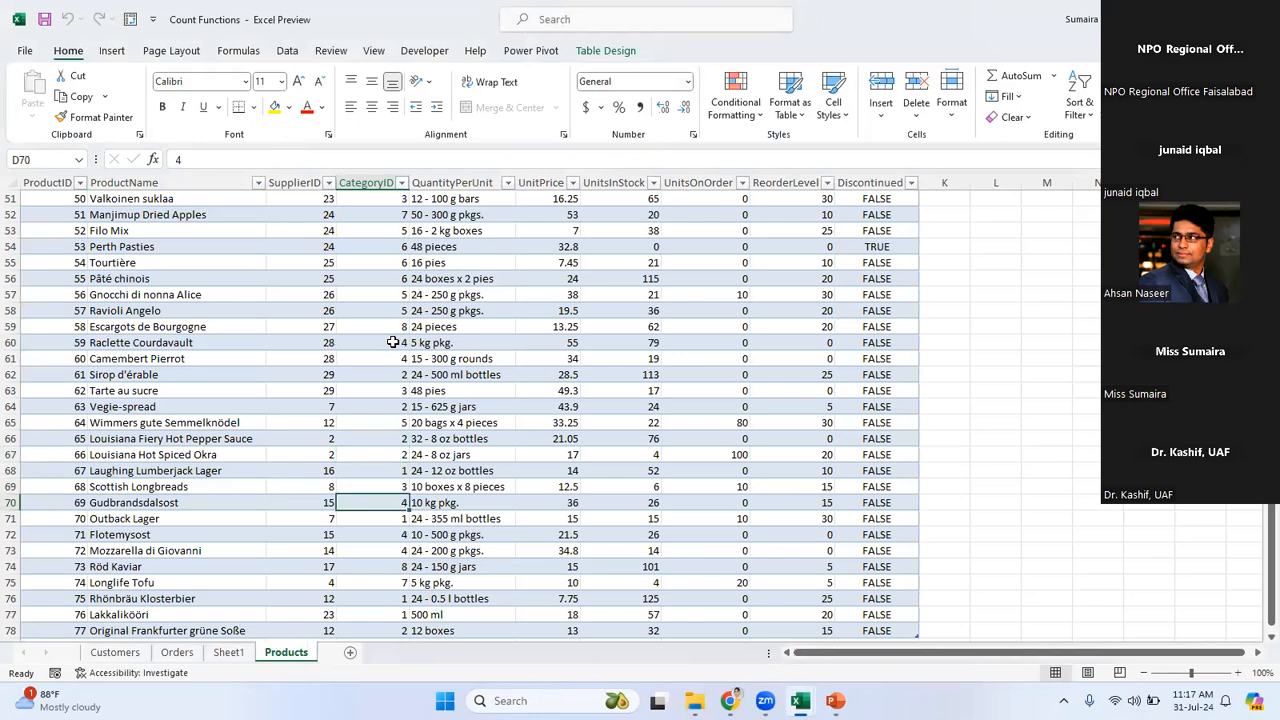
Open the Power Pivot data model of the Count Functions workbook at its Products table.
{"action": "left_click", "coordinate": [34, 113]}
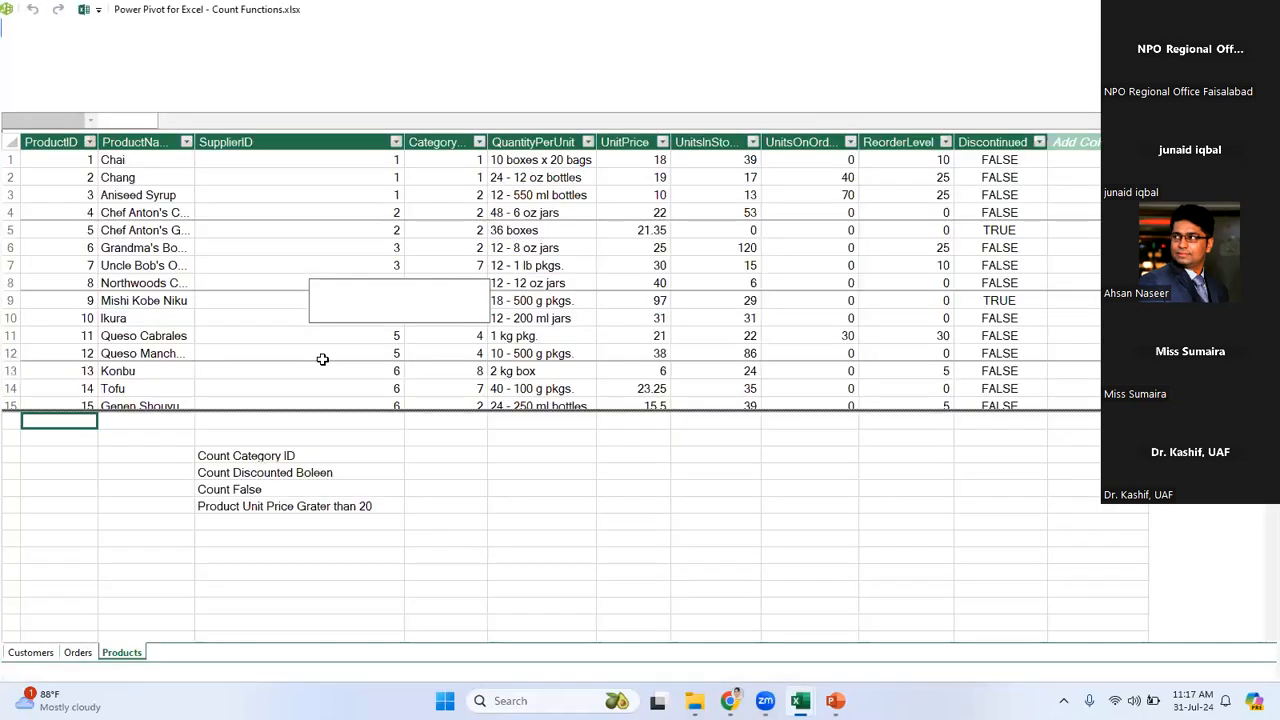
{"action": "left_click", "coordinate": [320, 359]}
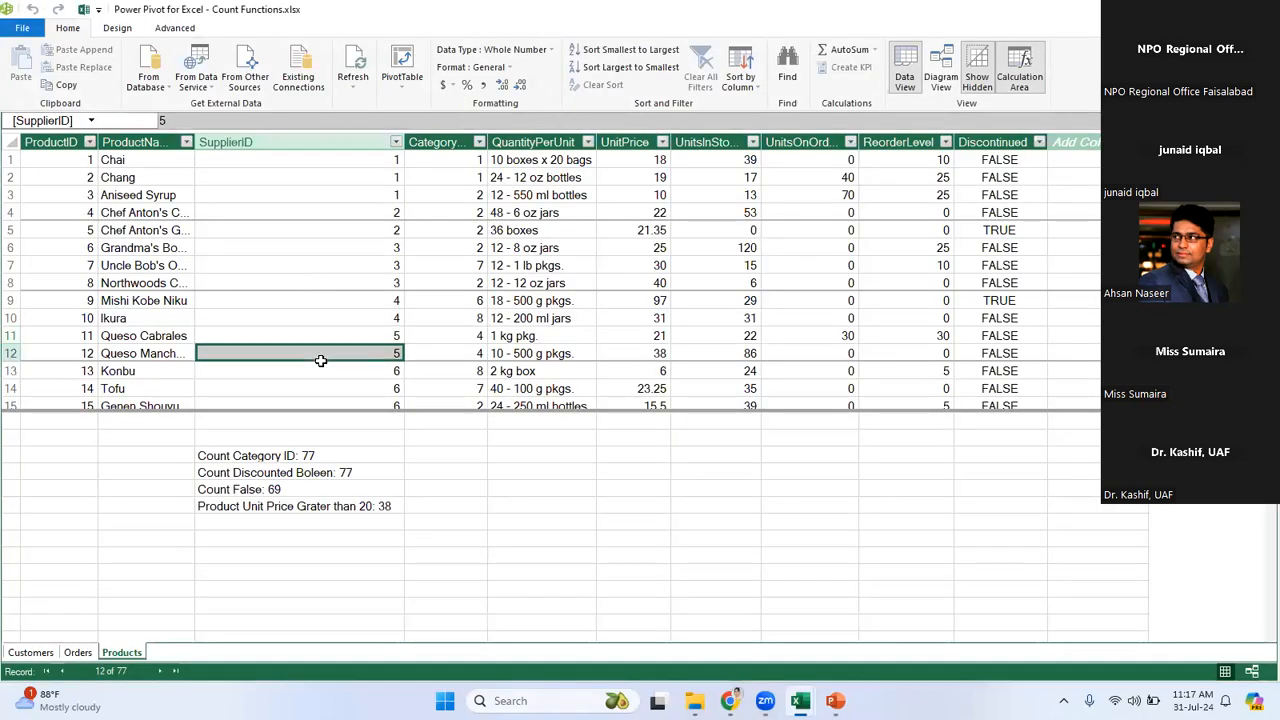
Examine the name, COUNT function and Products[CategoryID] argument in the Count Category ID measure's formula.
{"action": "left_click", "coordinate": [300, 457]}
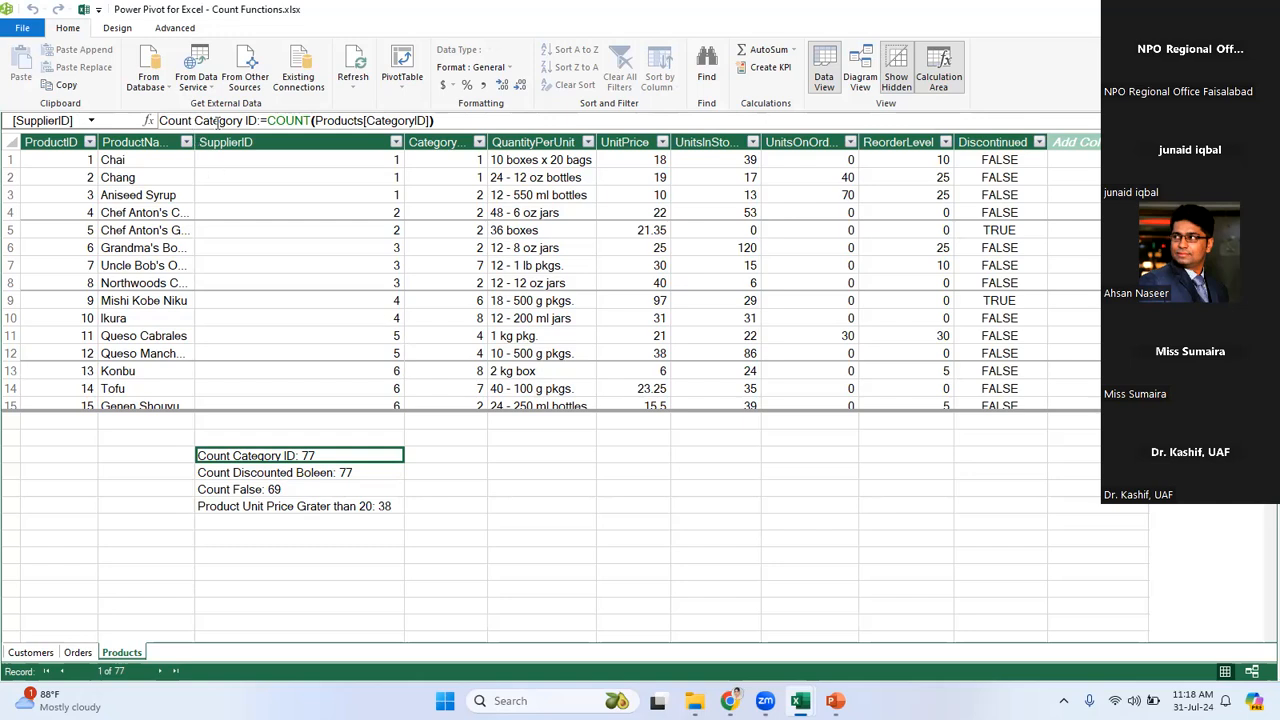
{"action": "left_click_drag", "start_coordinate": [258, 120], "coordinate": [162, 120]}
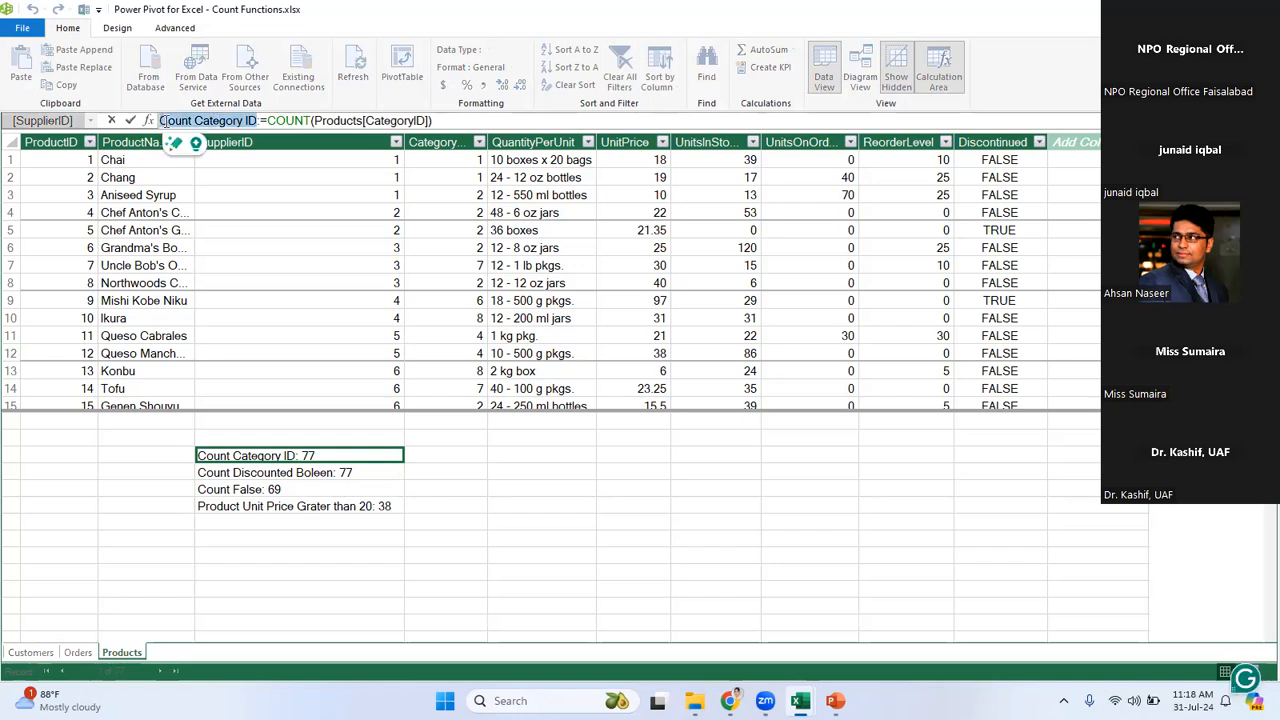
{"action": "left_click", "coordinate": [267, 120]}
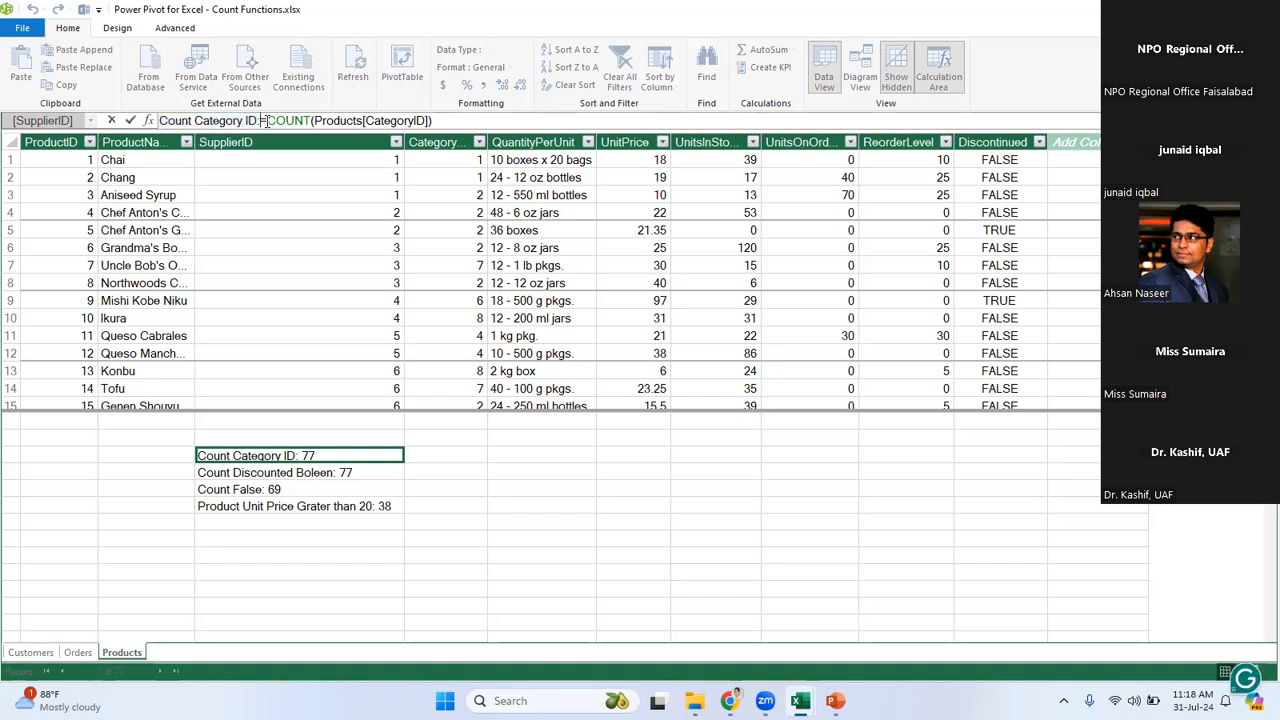
{"action": "double_click", "coordinate": [304, 120]}
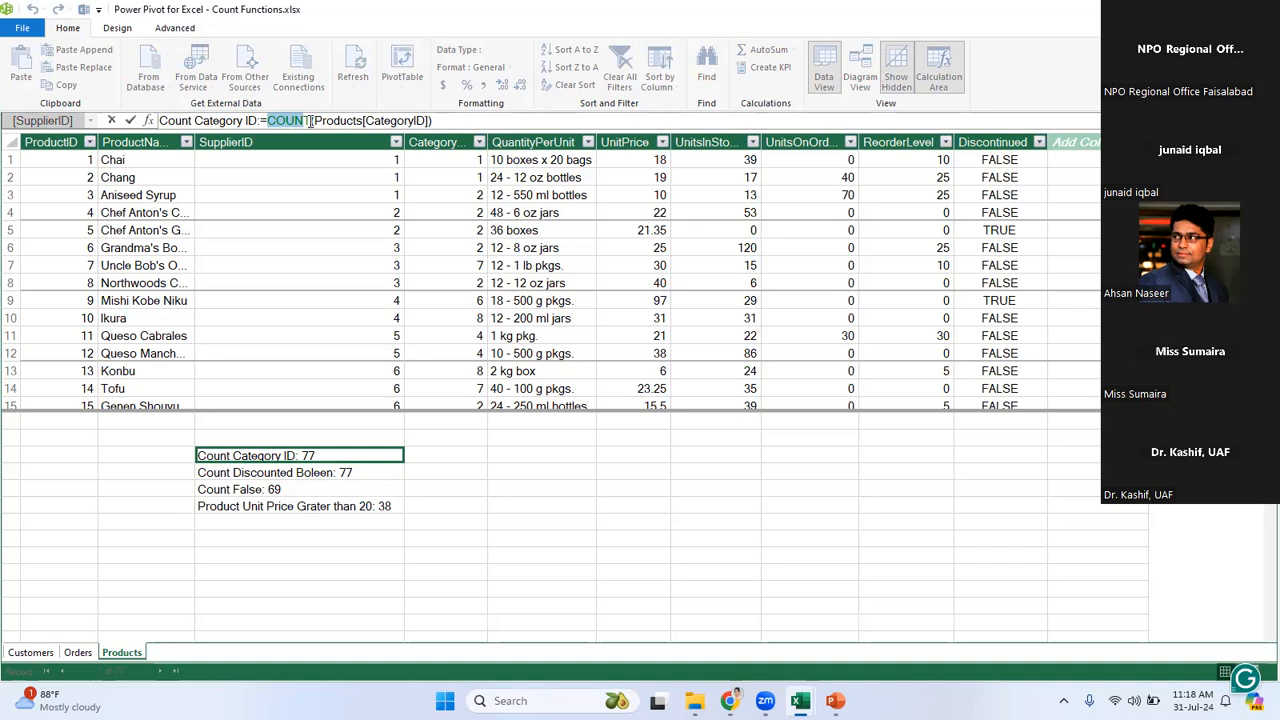
{"action": "left_click", "coordinate": [312, 120]}
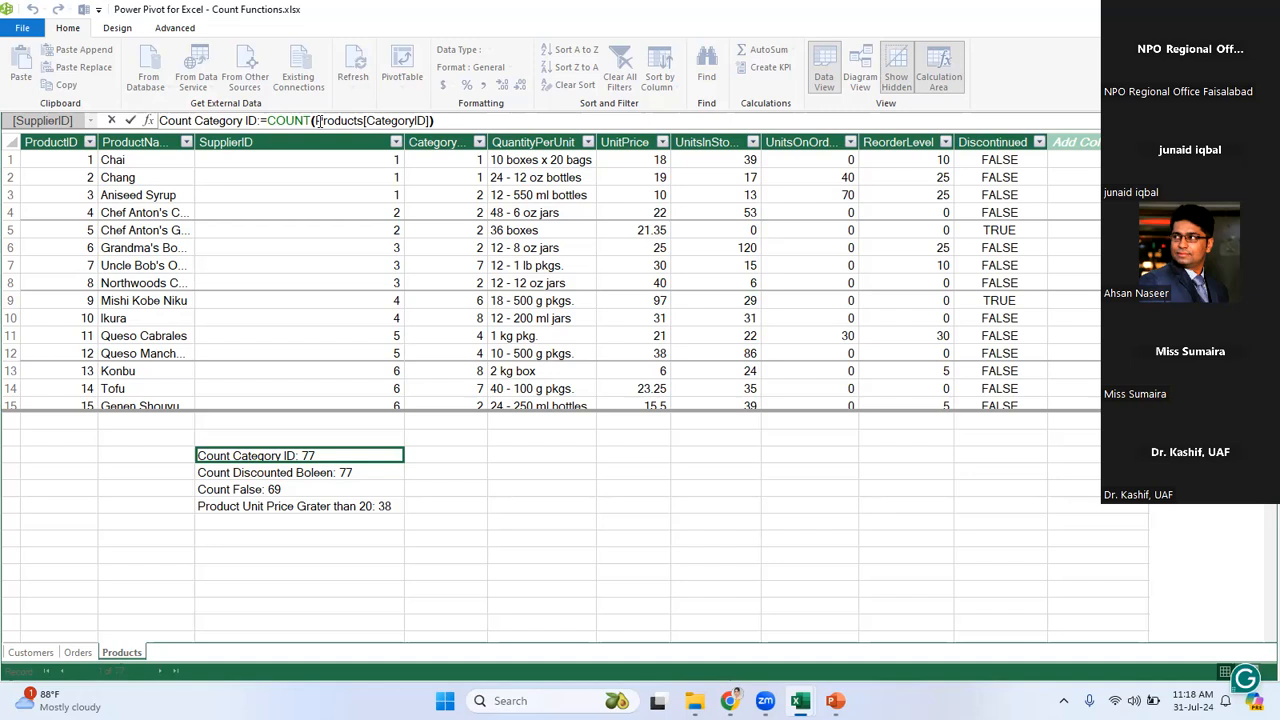
{"action": "left_click_drag", "start_coordinate": [315, 120], "coordinate": [360, 120]}
{"action": "key", "text": "Escape"}
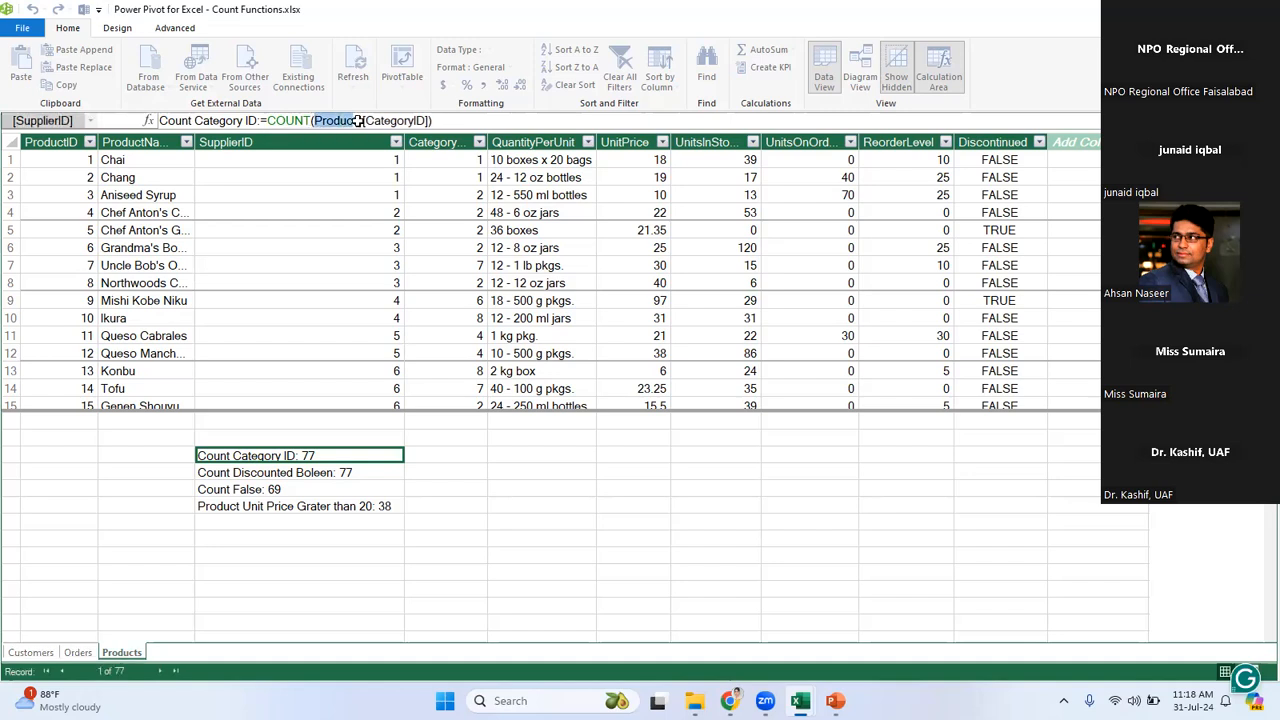
{"action": "key", "text": "Escape"}
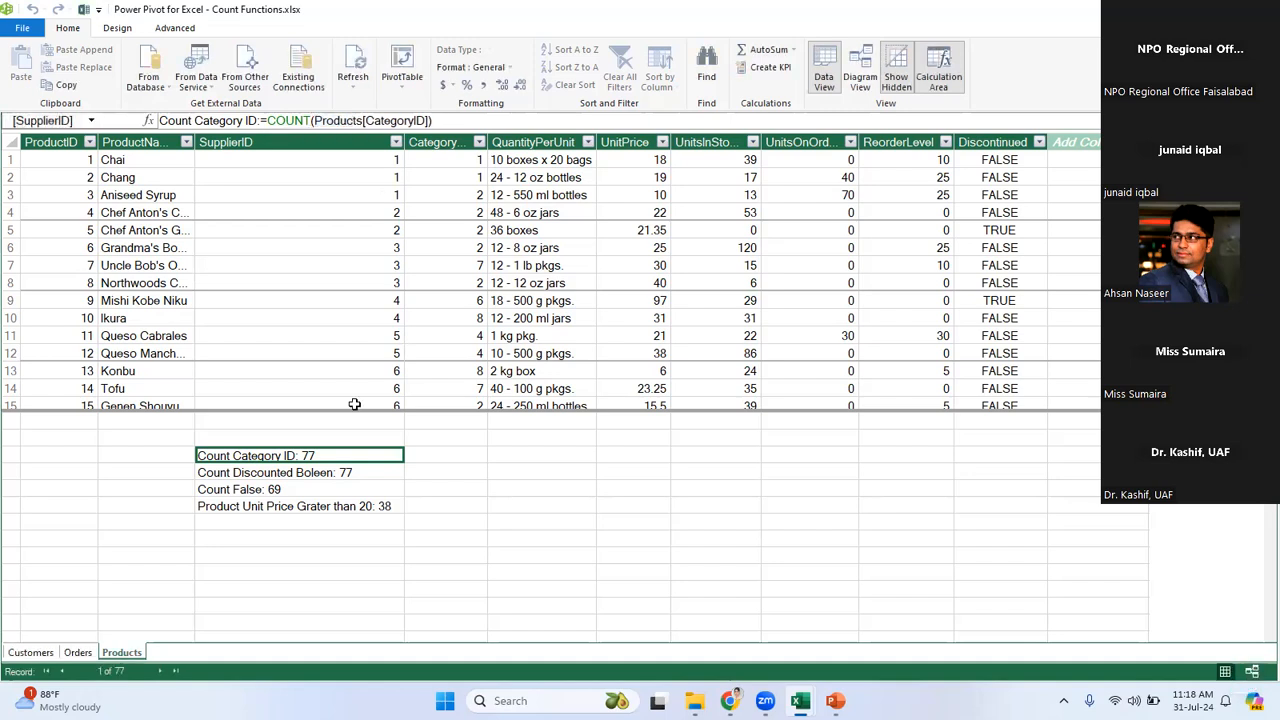
Create a measure named Count in the Products calculation area, two rows below the existing measures, with the formula COUNT([CategoryID]).
{"action": "left_click", "coordinate": [279, 540]}
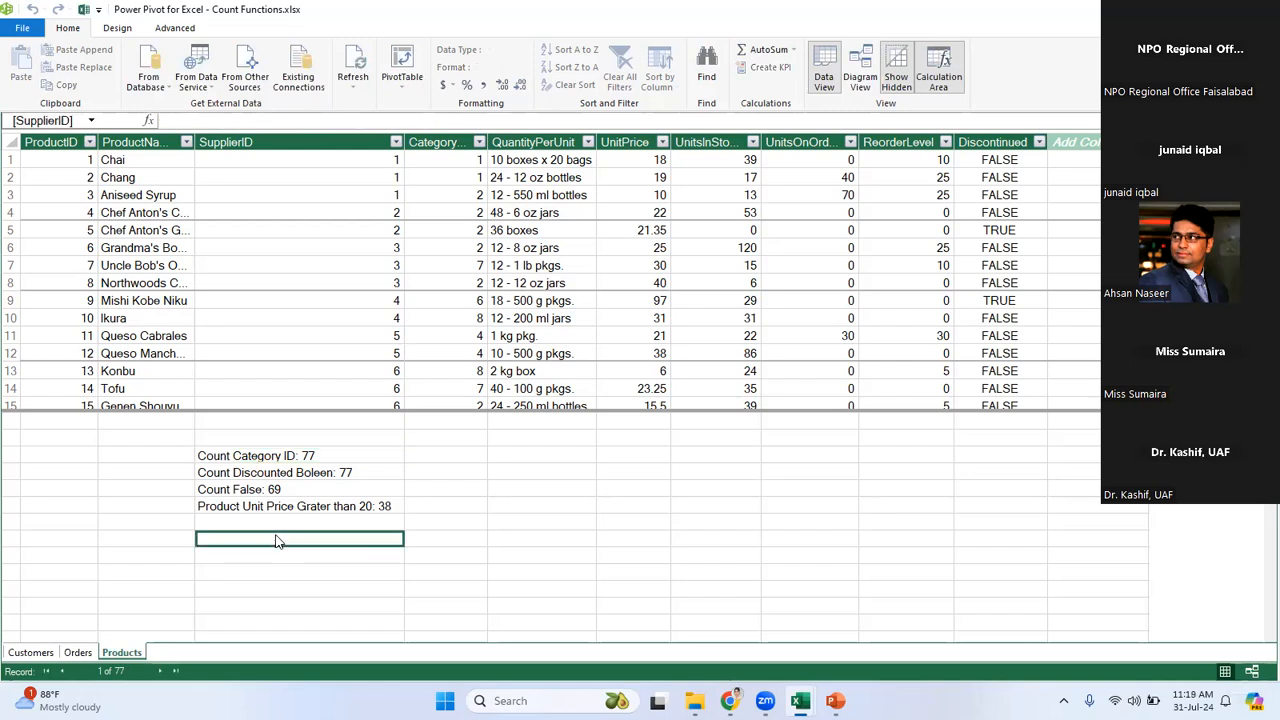
{"action": "type", "text": "Count"}
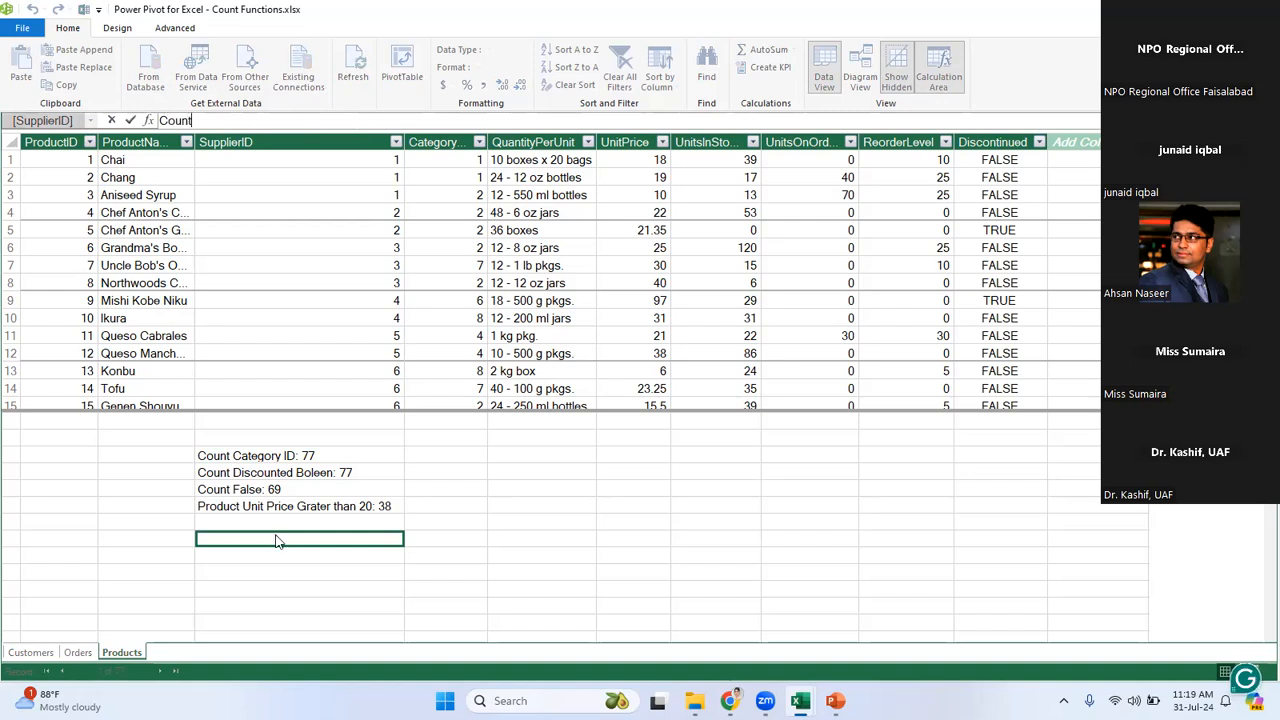
{"action": "type", "text": ":=cou"}
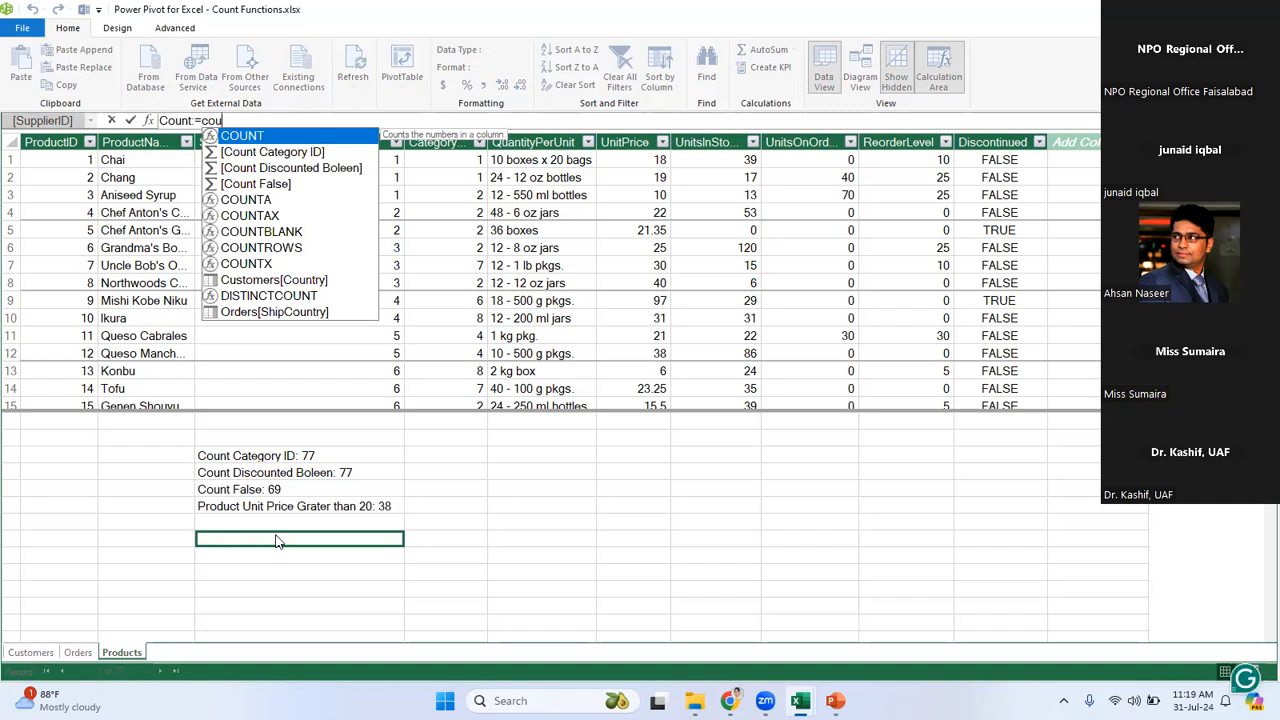
{"action": "key", "text": "Tab"}
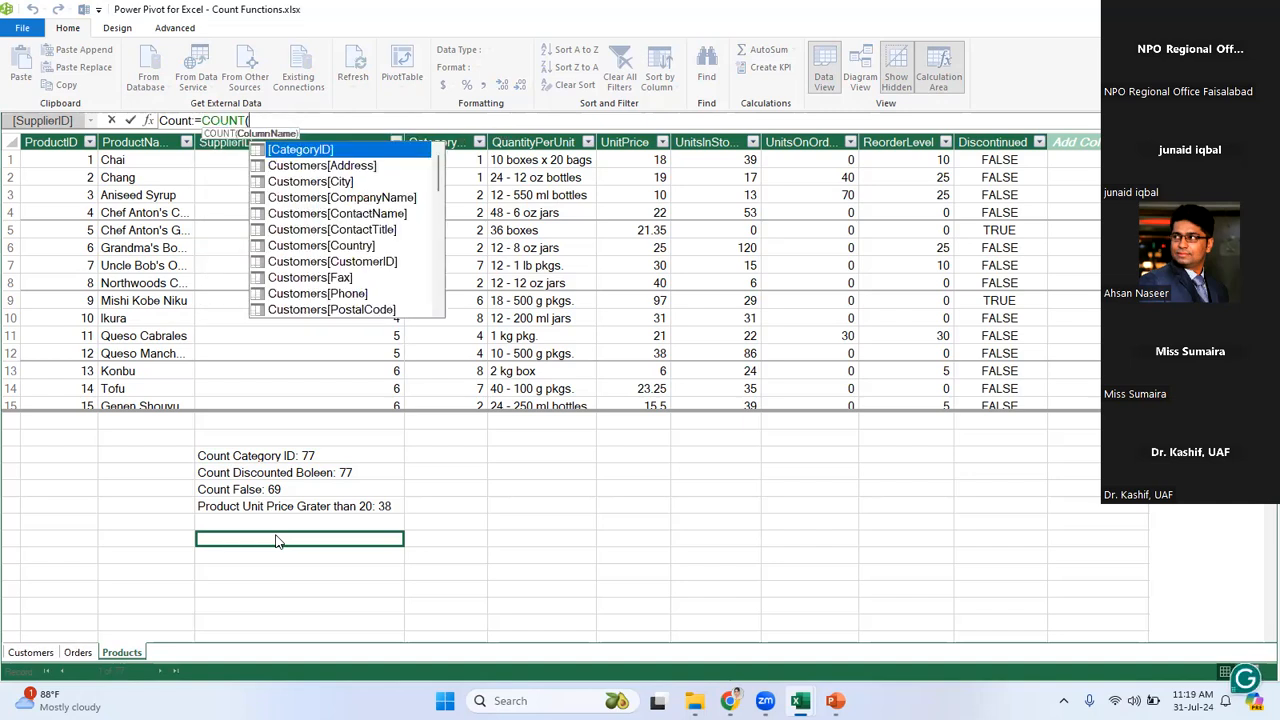
{"action": "type", "text": "ca"}
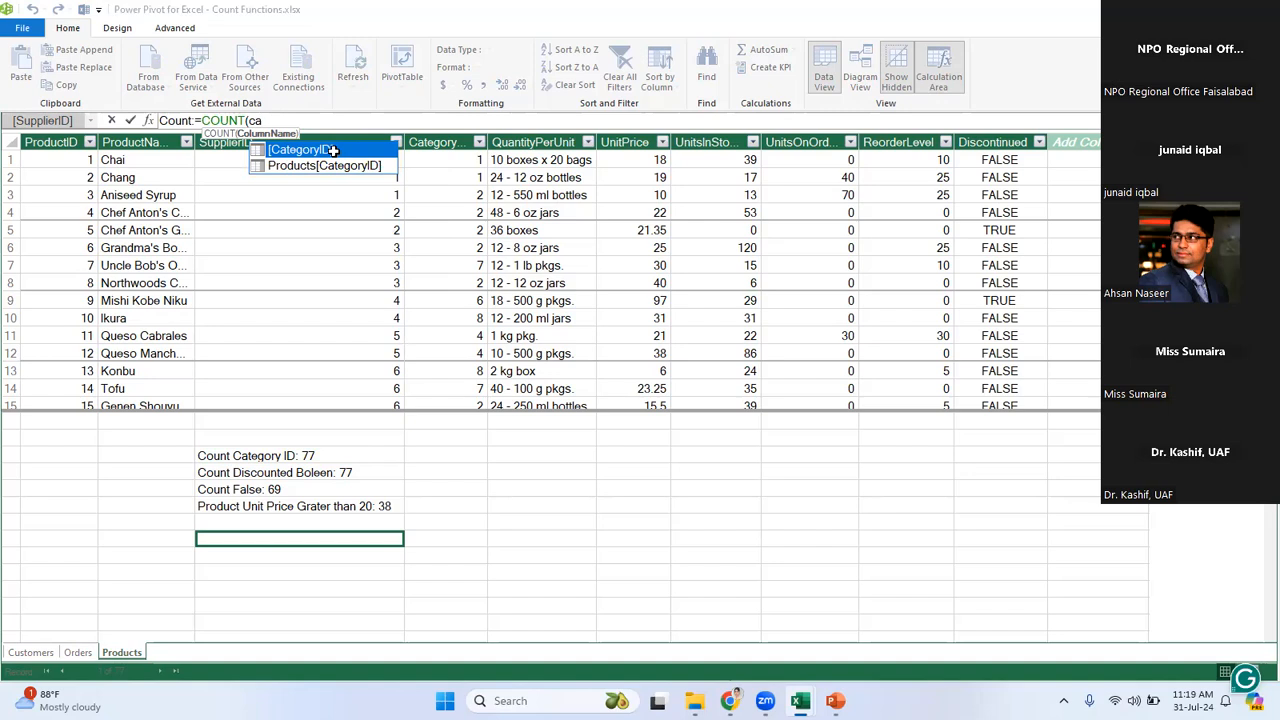
{"action": "double_click", "coordinate": [333, 150]}
{"action": "type", "text": ")"}
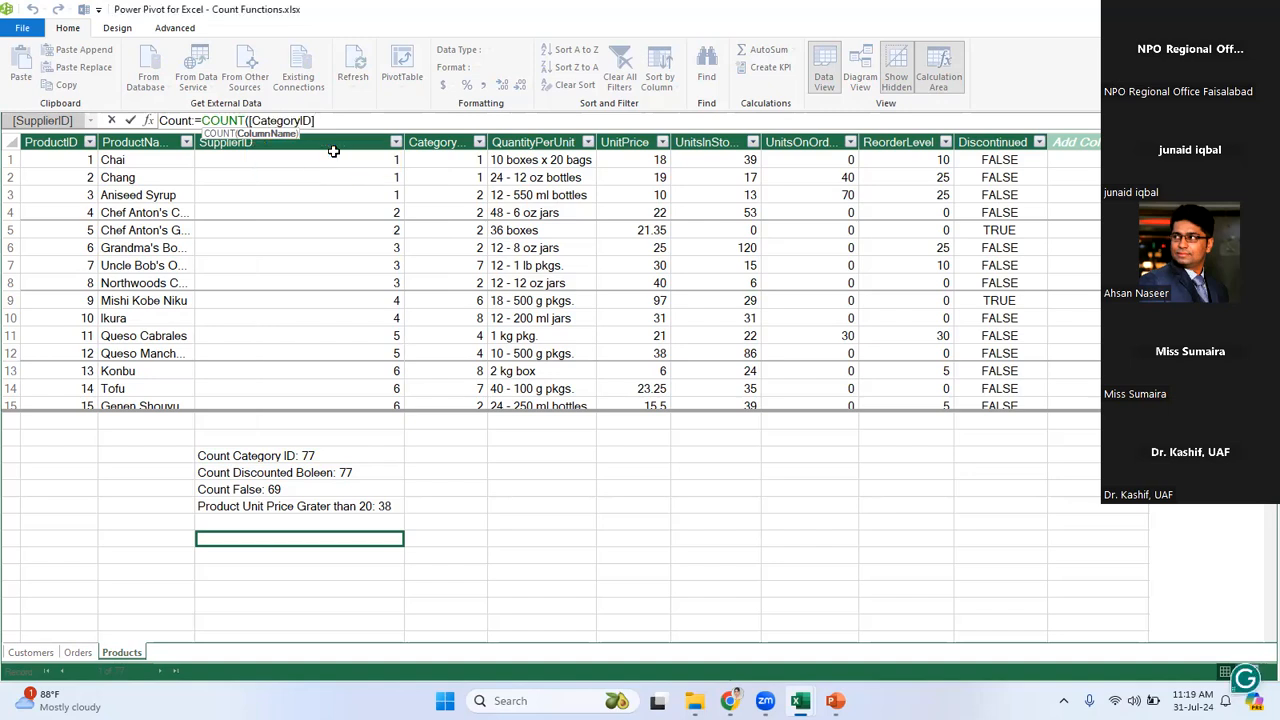
{"action": "type", "text": ")"}
{"action": "key", "text": "Return"}
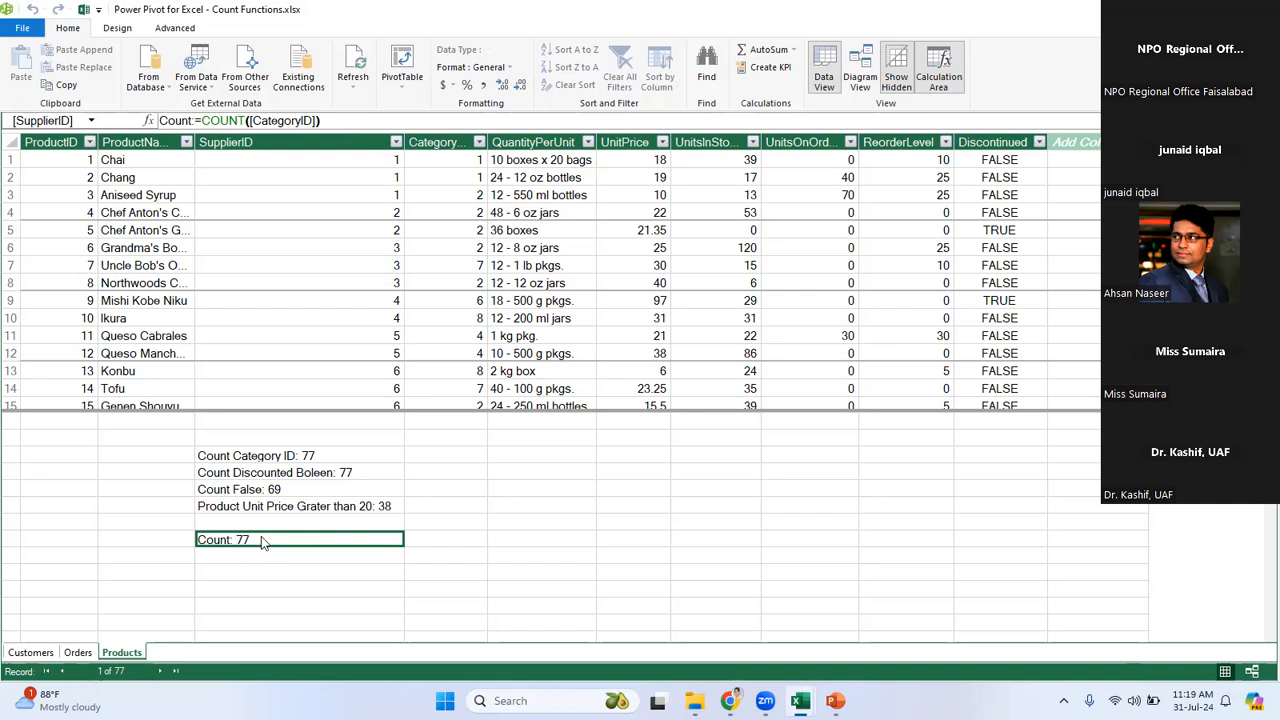
Replace the Count measure's argument with the fully qualified column Products[CategoryID] and commit the formula.
{"action": "left_click", "coordinate": [317, 121]}
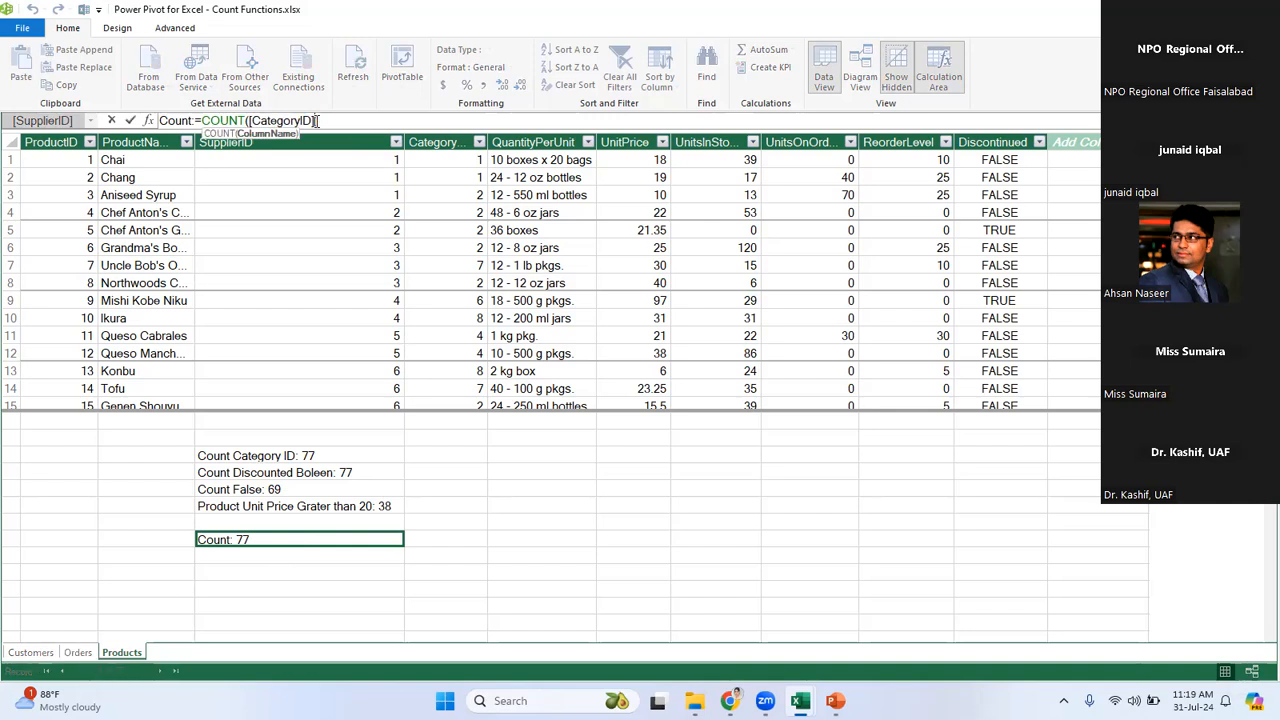
{"action": "key", "text": "BackSpace"}
{"action": "key", "text": "BackSpace"}
{"action": "key", "text": "BackSpace"}
{"action": "key", "text": "BackSpace"}
{"action": "key", "text": "BackSpace"}
{"action": "key", "text": "BackSpace"}
{"action": "key", "text": "BackSpace"}
{"action": "key", "text": "BackSpace"}
{"action": "key", "text": "BackSpace"}
{"action": "key", "text": "BackSpace"}
{"action": "key", "text": "BackSpace"}
{"action": "key", "text": "BackSpace"}
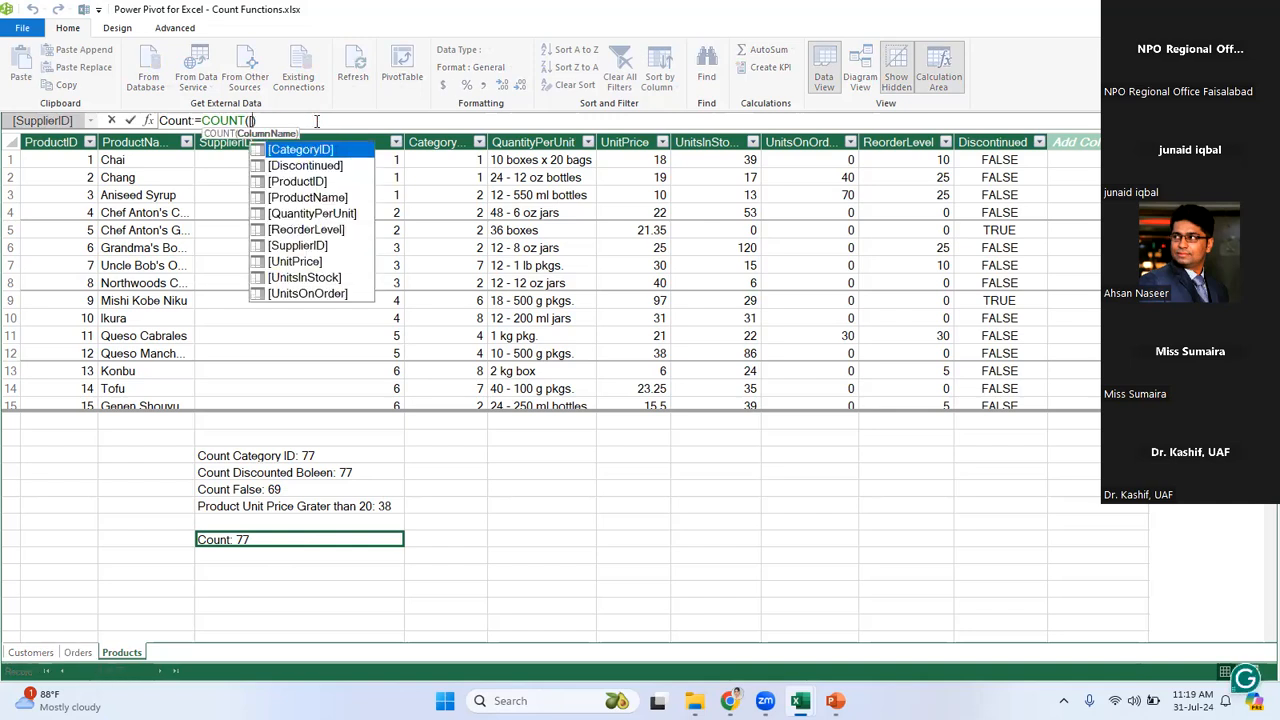
{"action": "type", "text": "ca"}
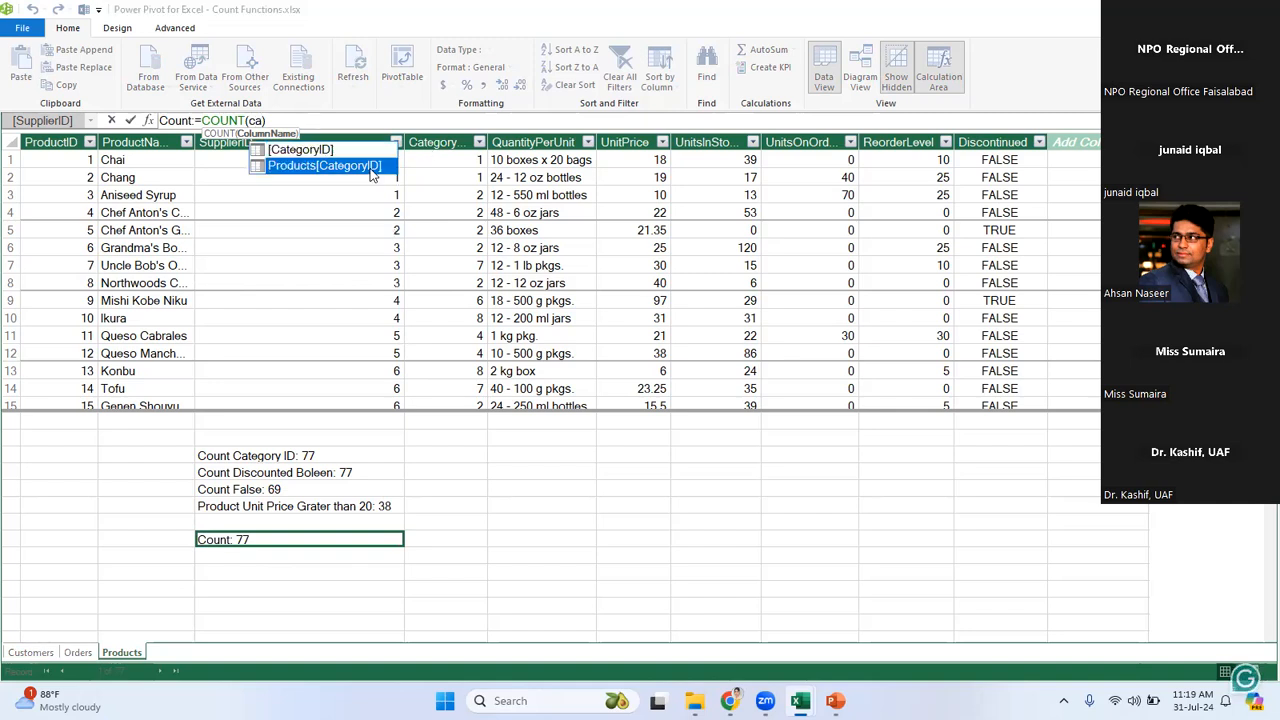
{"action": "double_click", "coordinate": [369, 166]}
{"action": "left_click", "coordinate": [394, 120]}
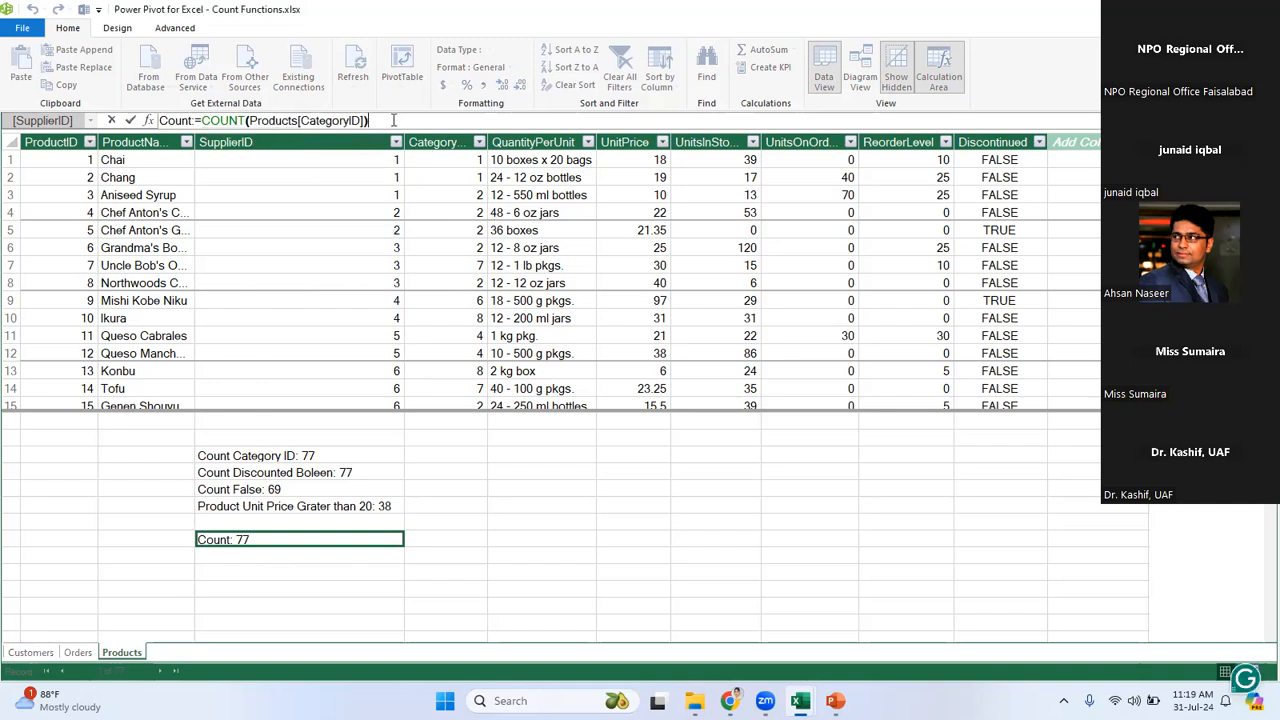
{"action": "key", "text": "Return"}
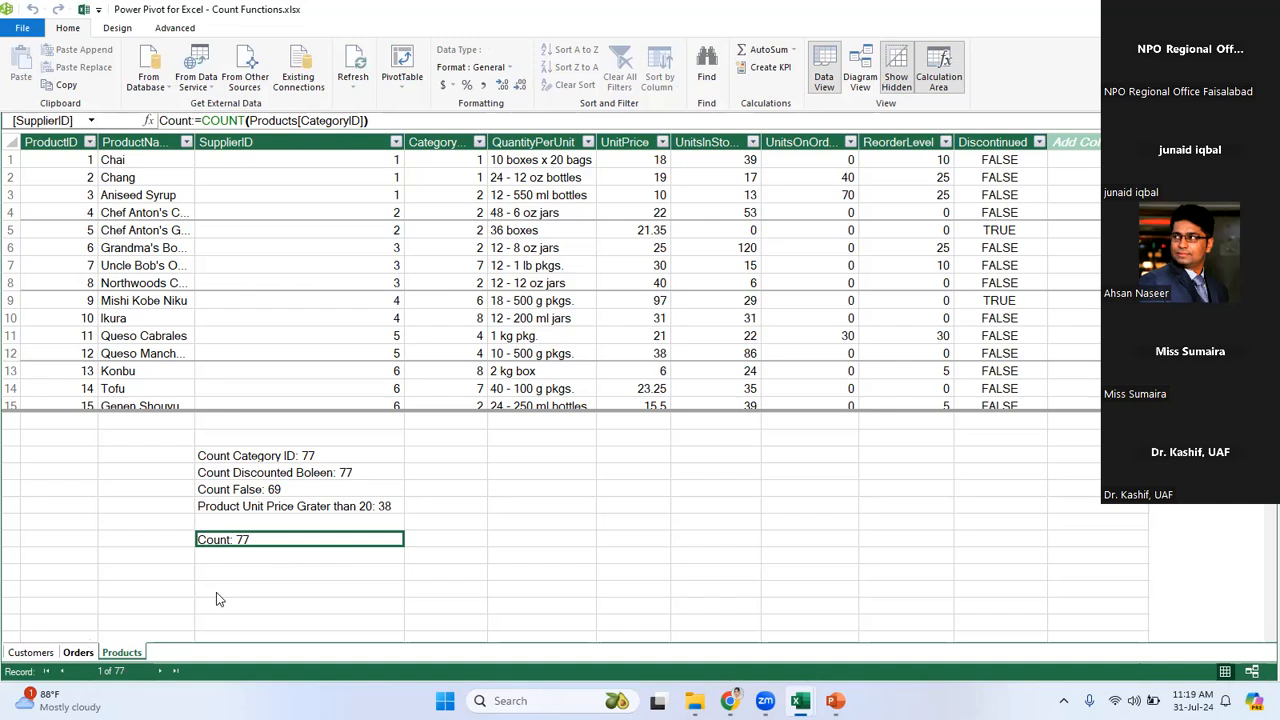
In the Orders table's calculation area under EmployeeID, create an unnamed measure with the formula =COUNT(Products[CategoryID]).
{"action": "left_click", "coordinate": [78, 652]}
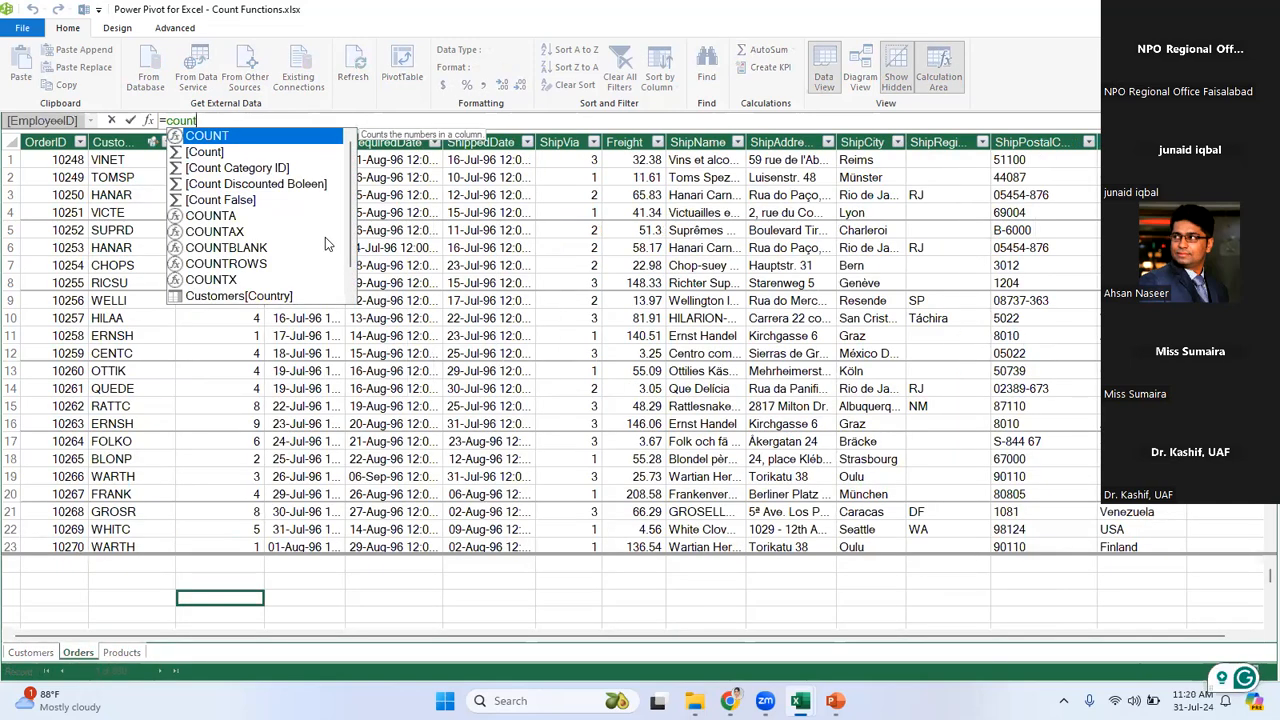
{"action": "key", "text": "Tab"}
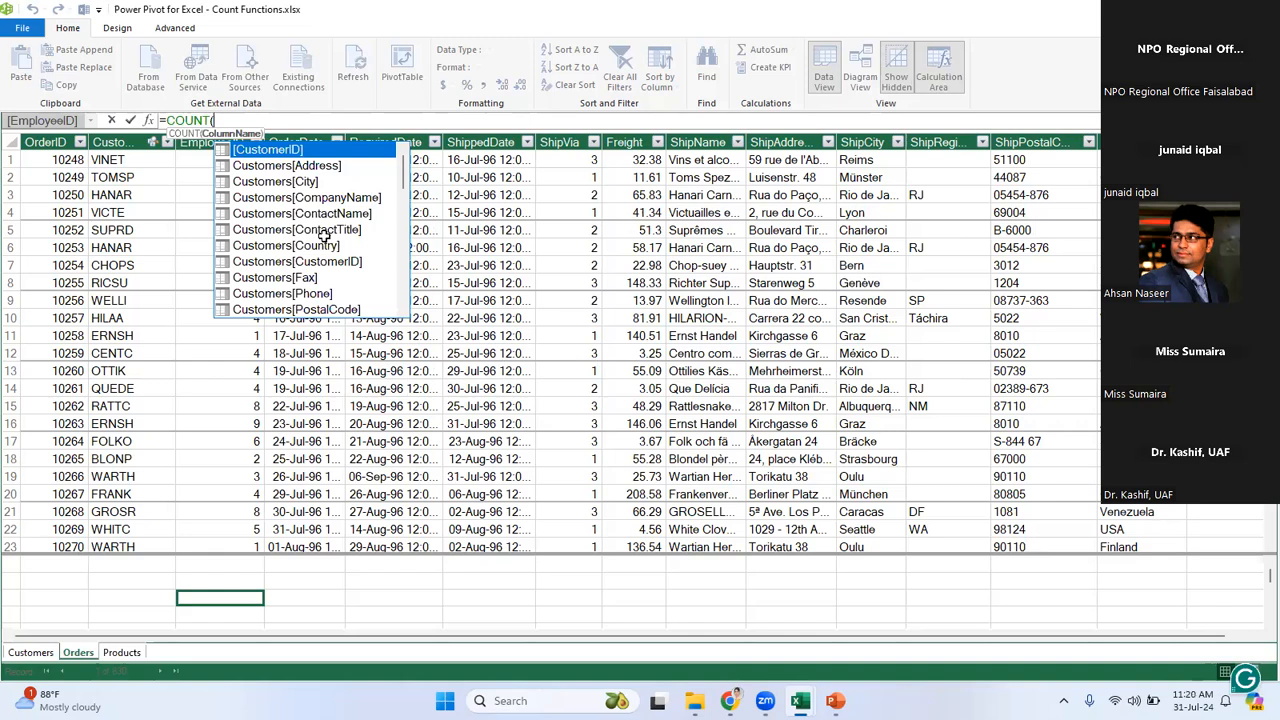
{"action": "type", "text": "ca"}
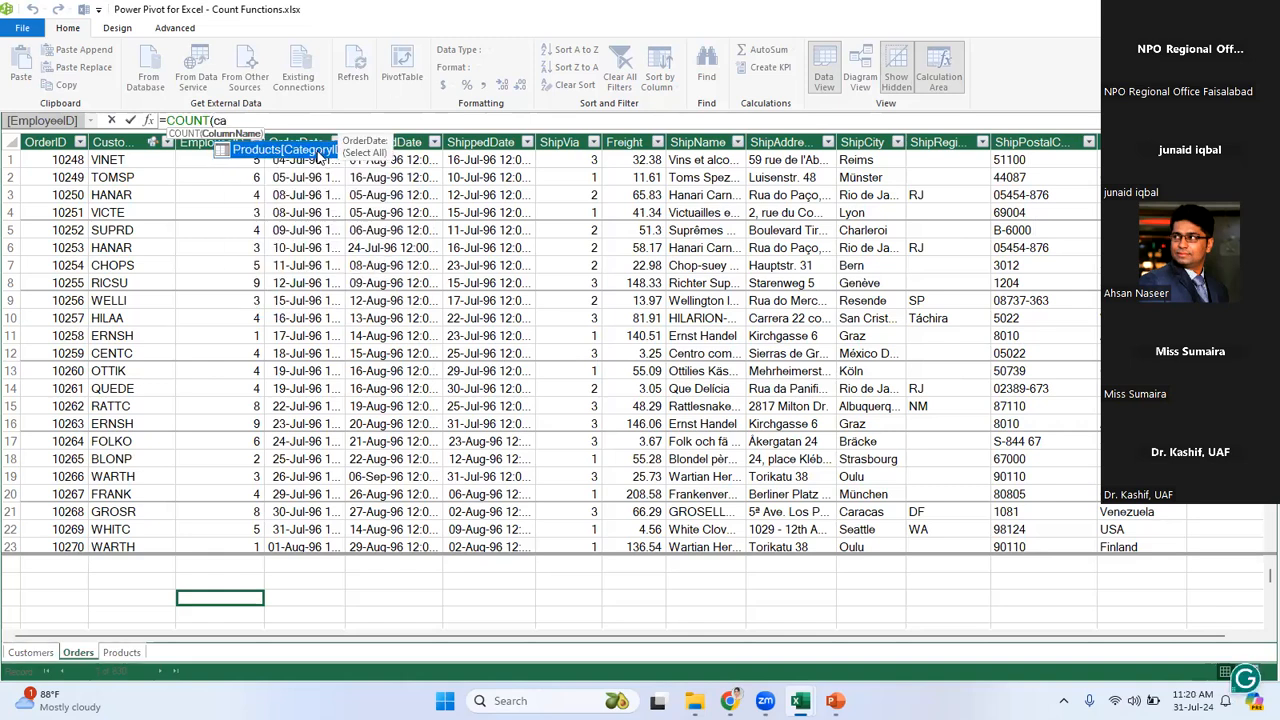
{"action": "double_click", "coordinate": [290, 148]}
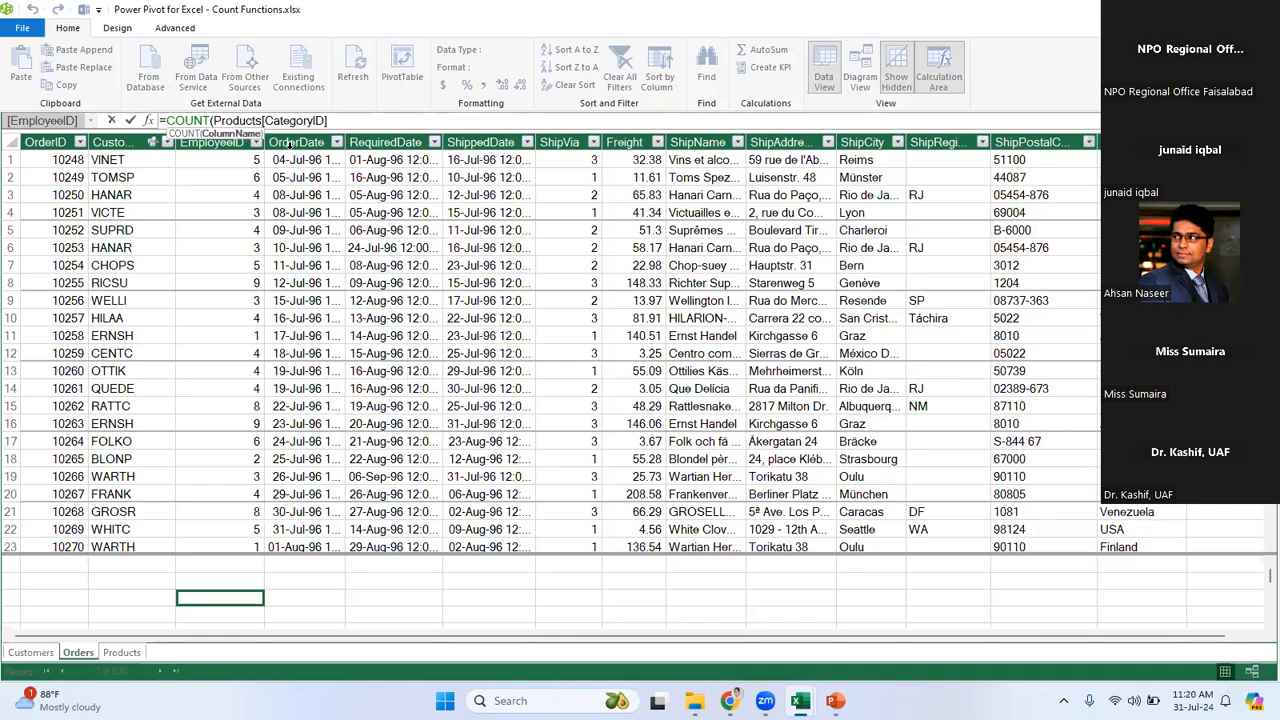
{"action": "type", "text": ")"}
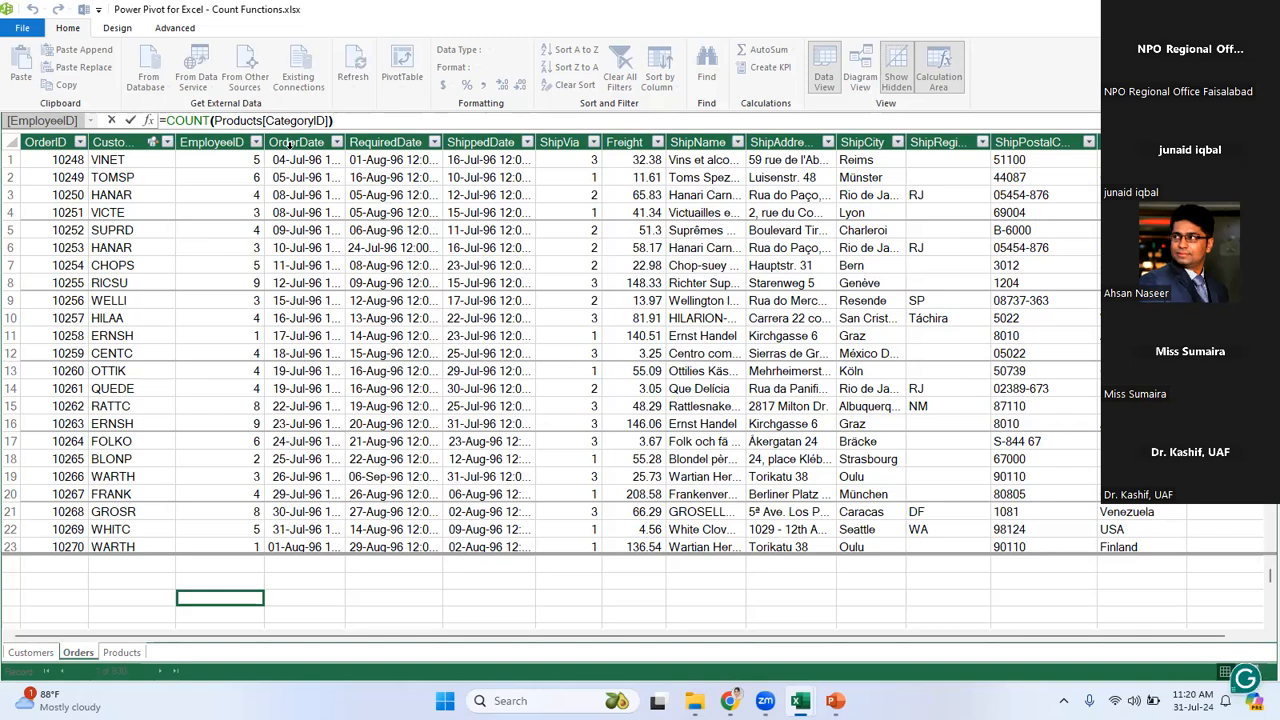
{"action": "key", "text": "Return"}
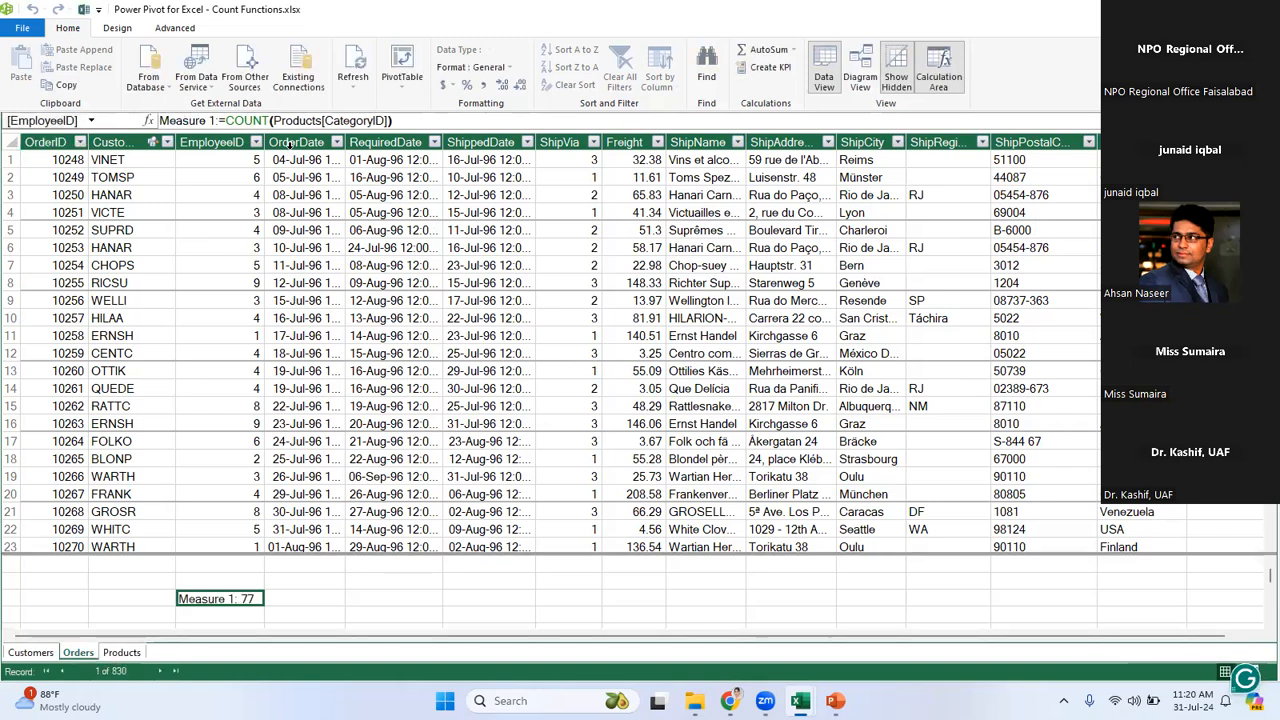
Return to the Products table and examine the formulas of Count Discounted Boleen and Count False, including the latter's FILTER condition.
{"action": "left_click", "coordinate": [121, 652]}
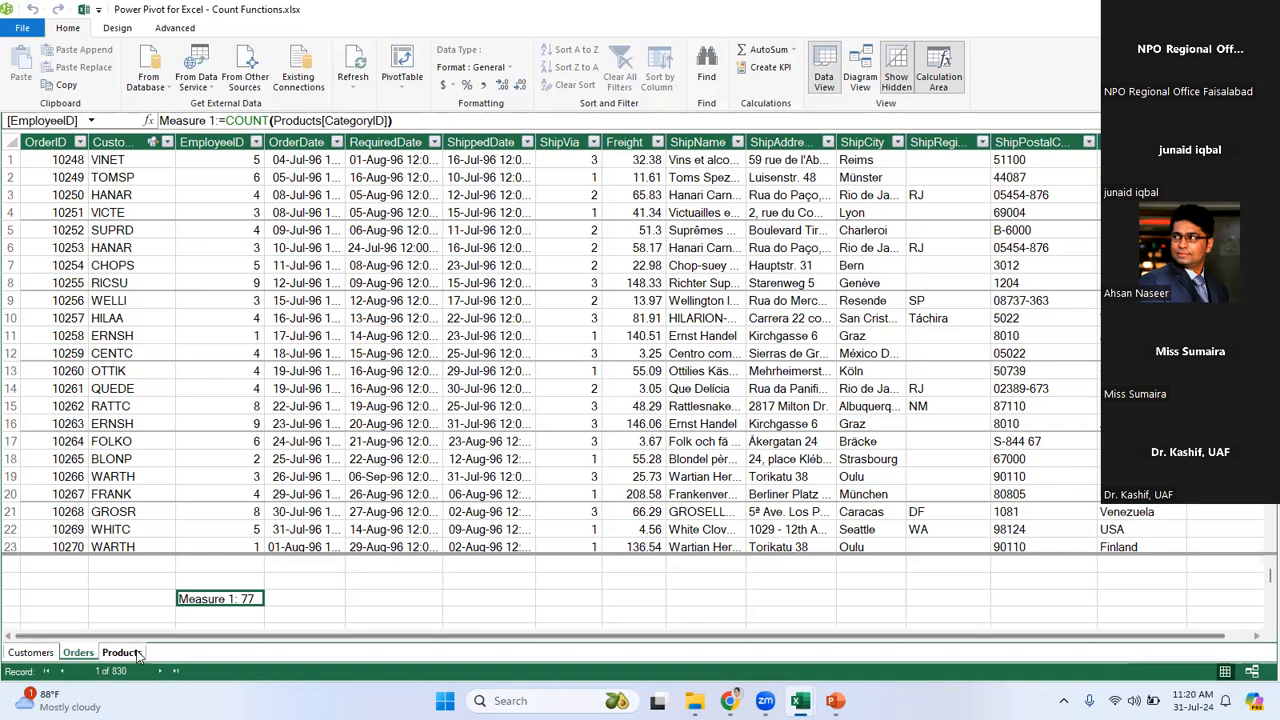
{"action": "left_click", "coordinate": [322, 480]}
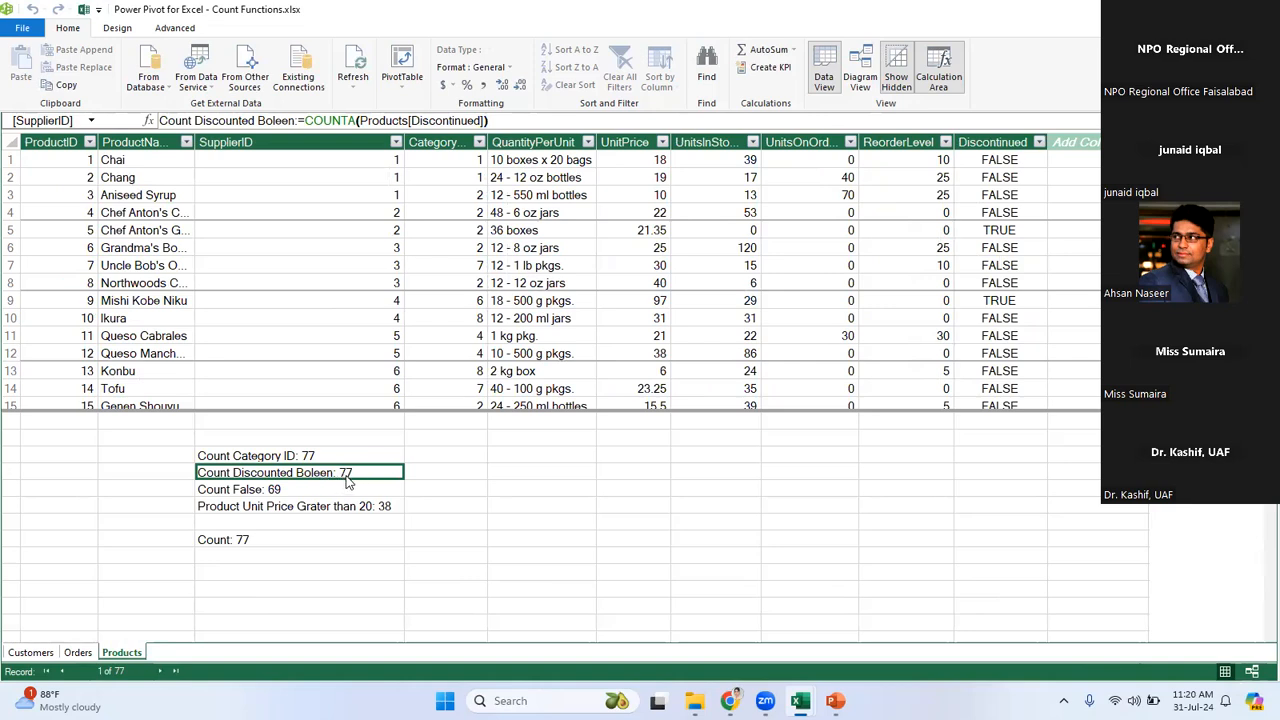
{"action": "left_click", "coordinate": [340, 491]}
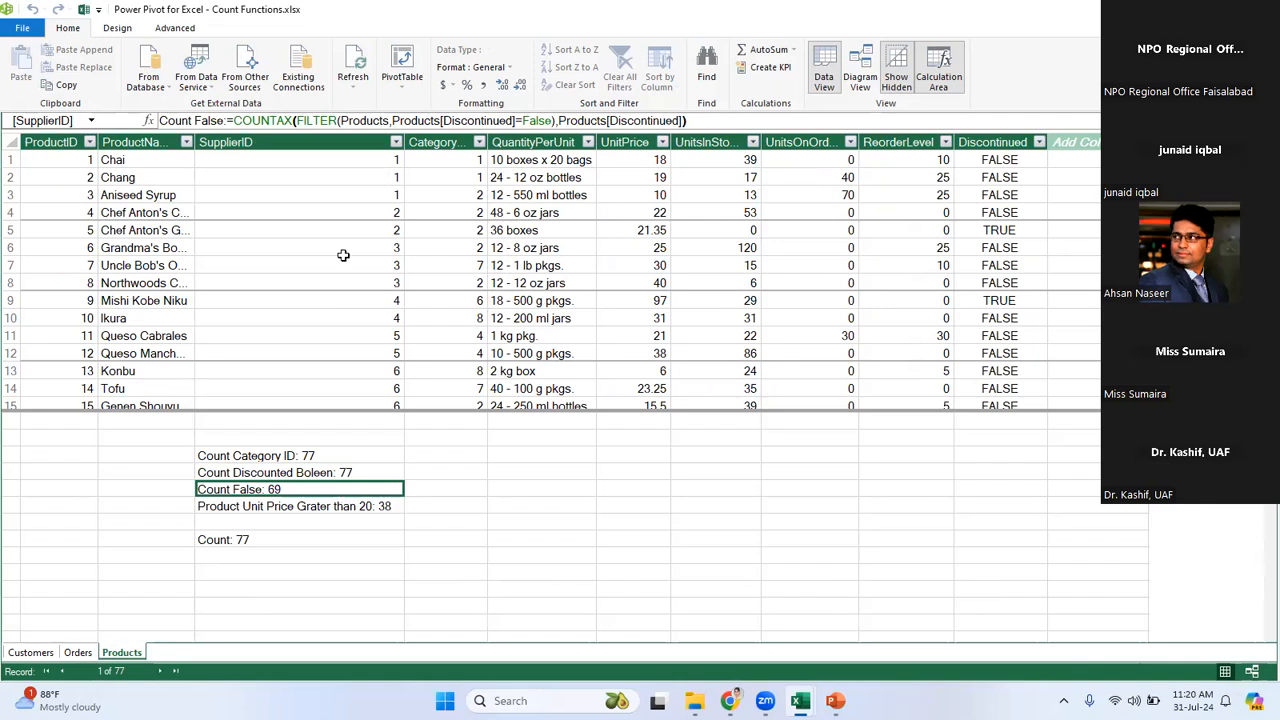
{"action": "left_click", "coordinate": [334, 120]}
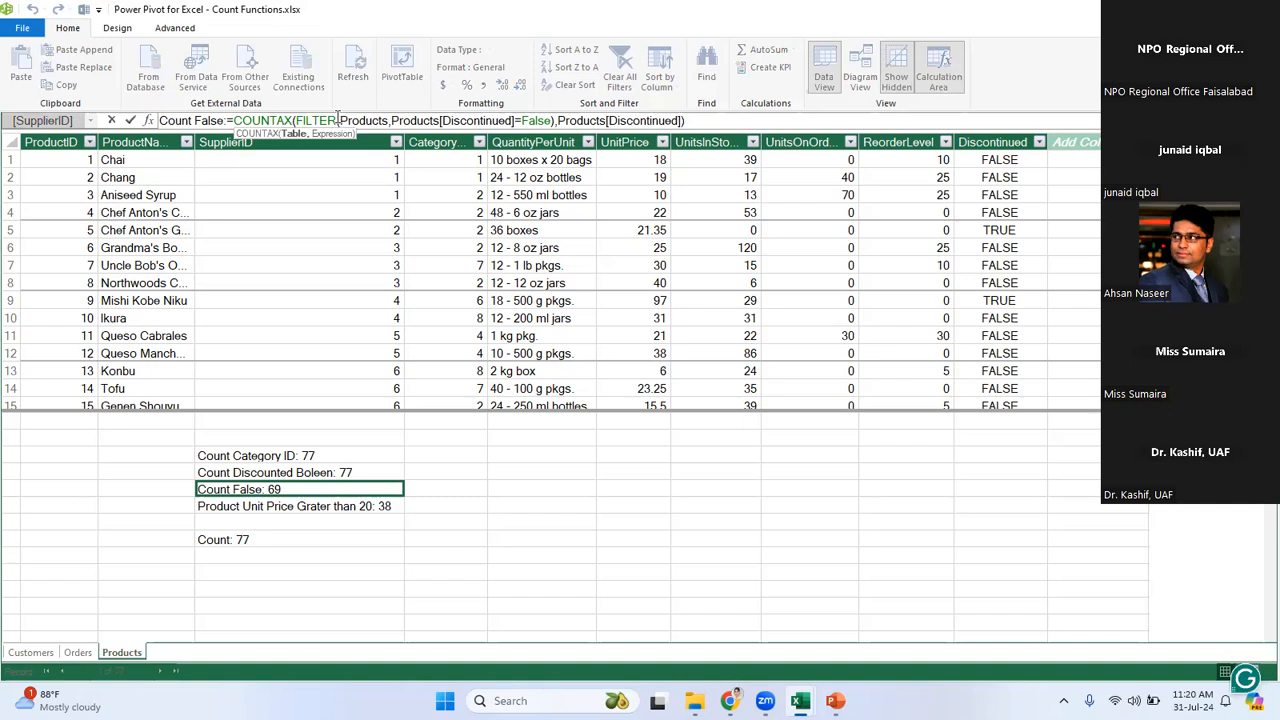
{"action": "left_click", "coordinate": [549, 120]}
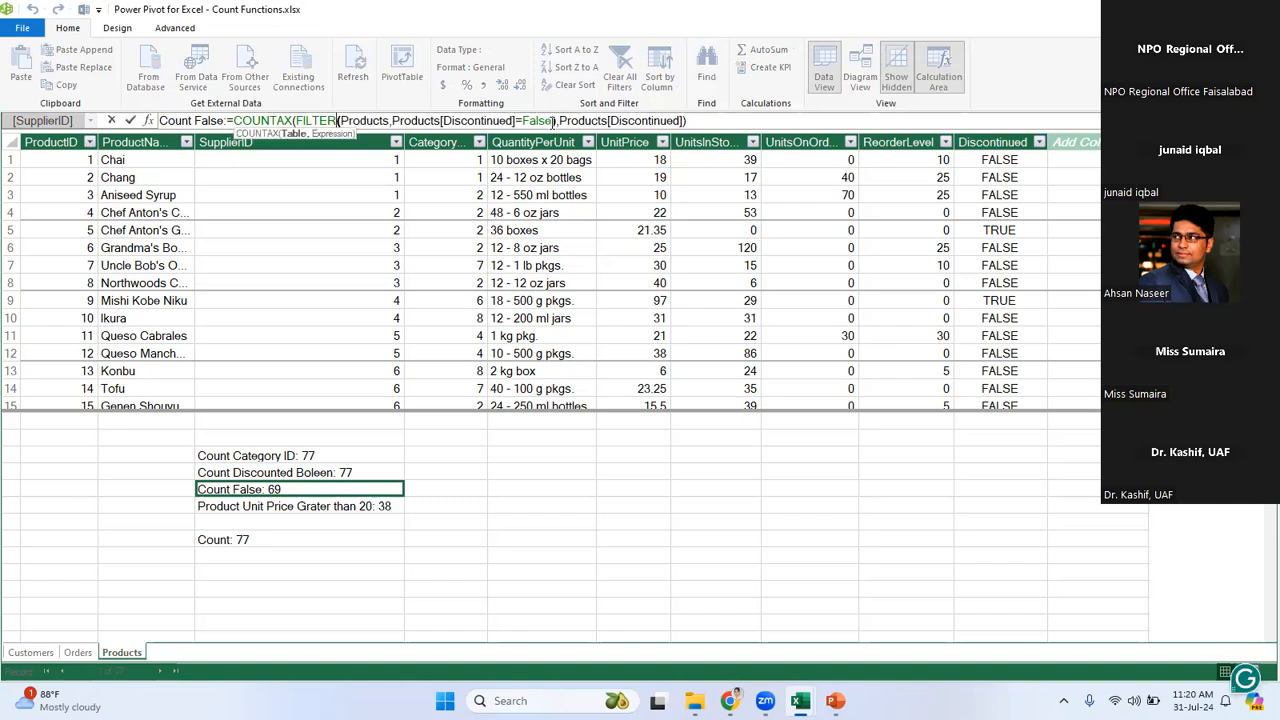
{"action": "key", "text": "Left"}
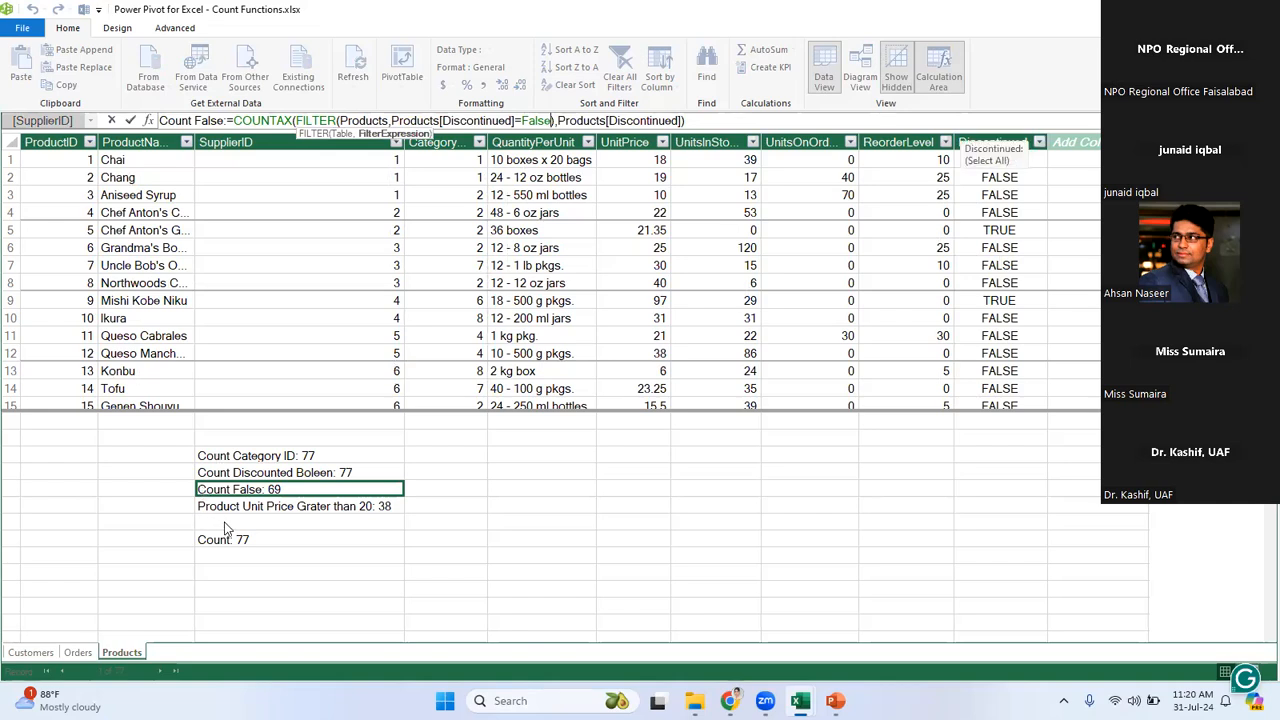
{"action": "key", "text": "Escape"}
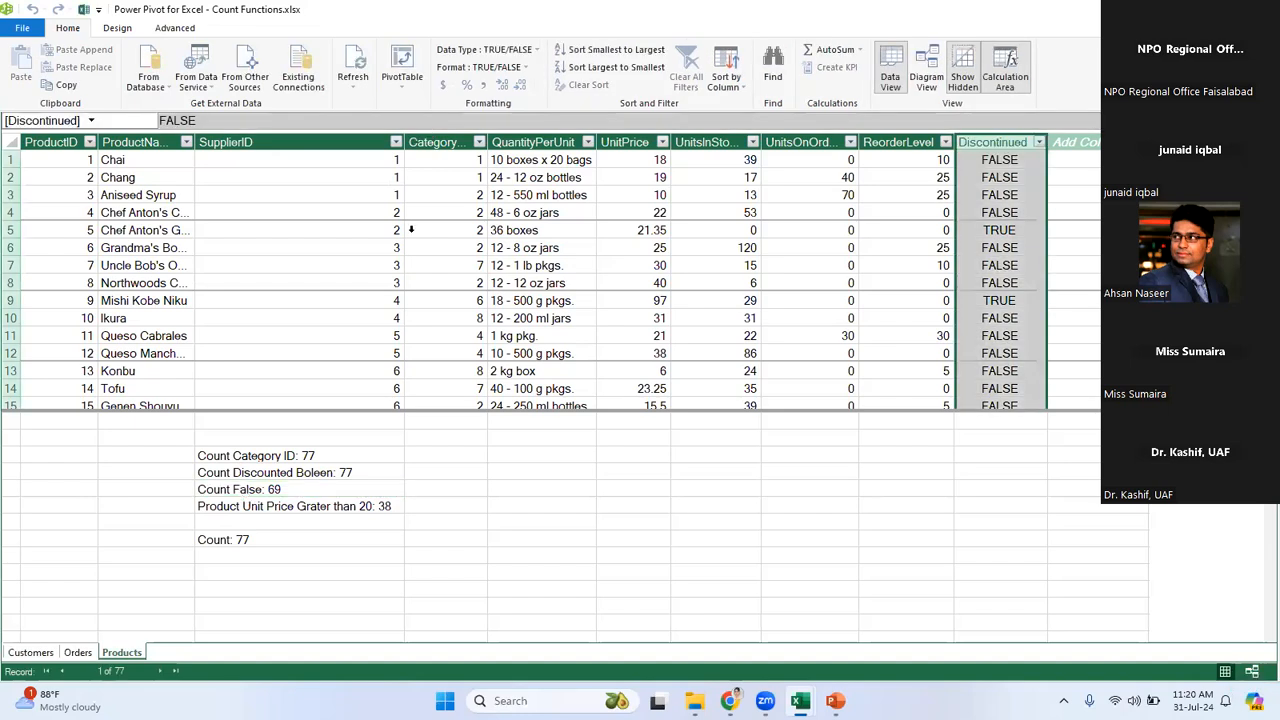
Examine the Count False measure's COUNTAX formula, including the FILTER table and condition on Products[Discontinued].
{"action": "left_click", "coordinate": [300, 489]}
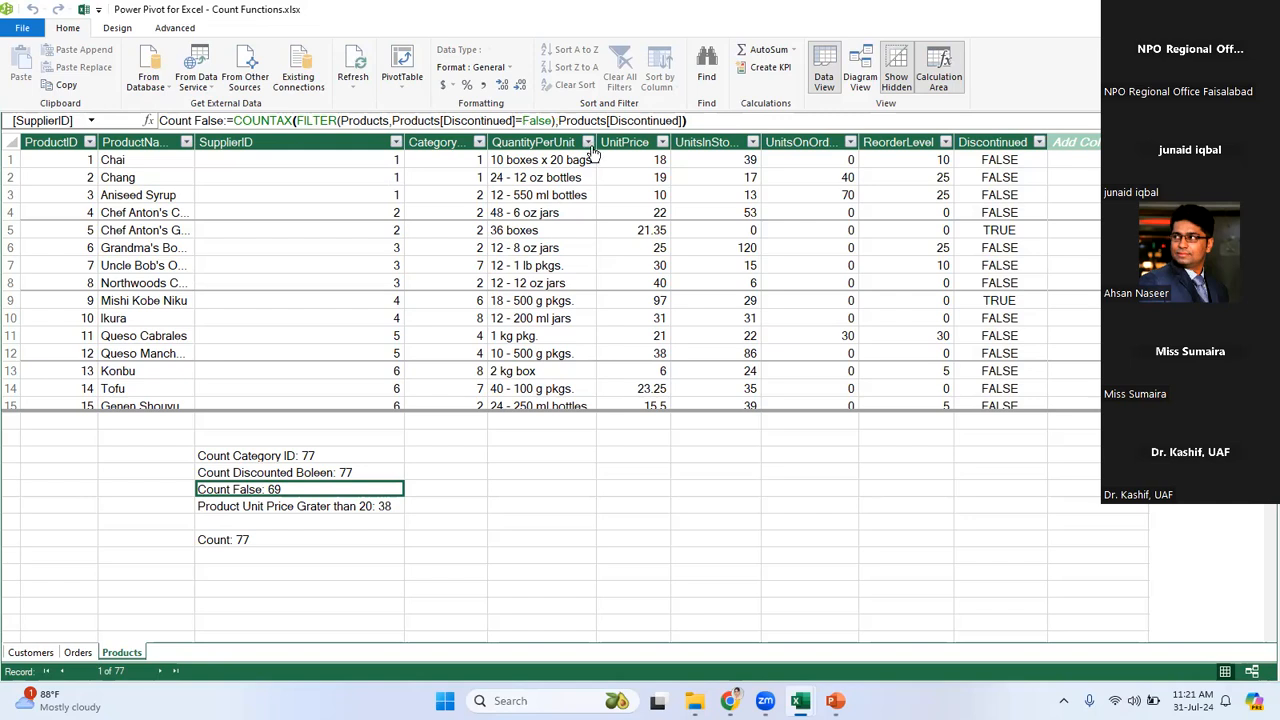
{"action": "left_click_drag", "start_coordinate": [553, 120], "coordinate": [338, 120]}
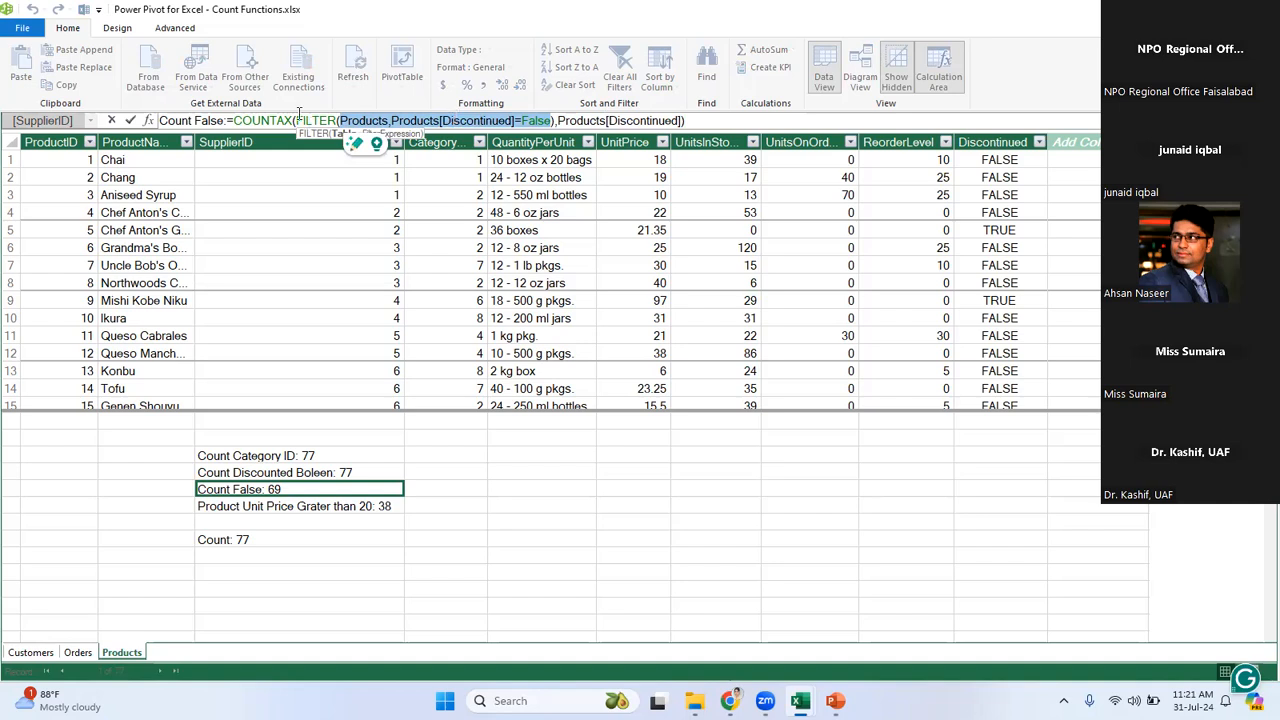
{"action": "left_click", "coordinate": [293, 118]}
{"action": "type", "text": "("}
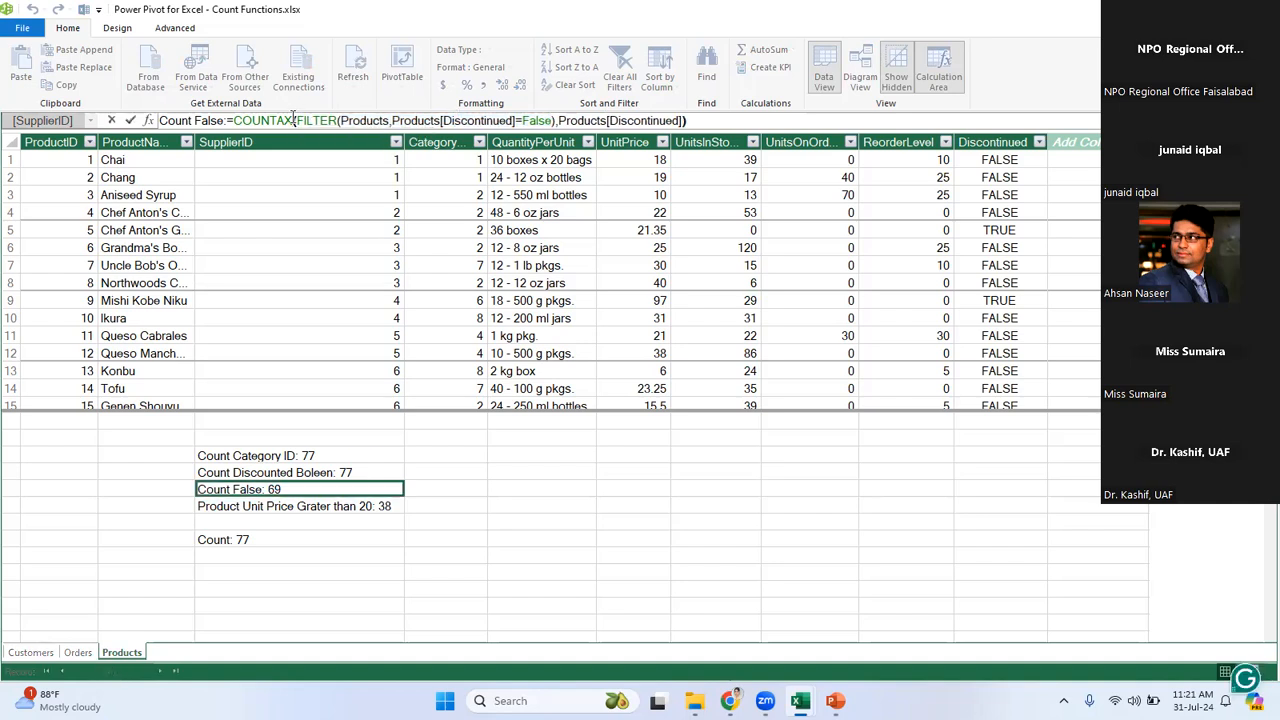
{"action": "left_click", "coordinate": [419, 120]}
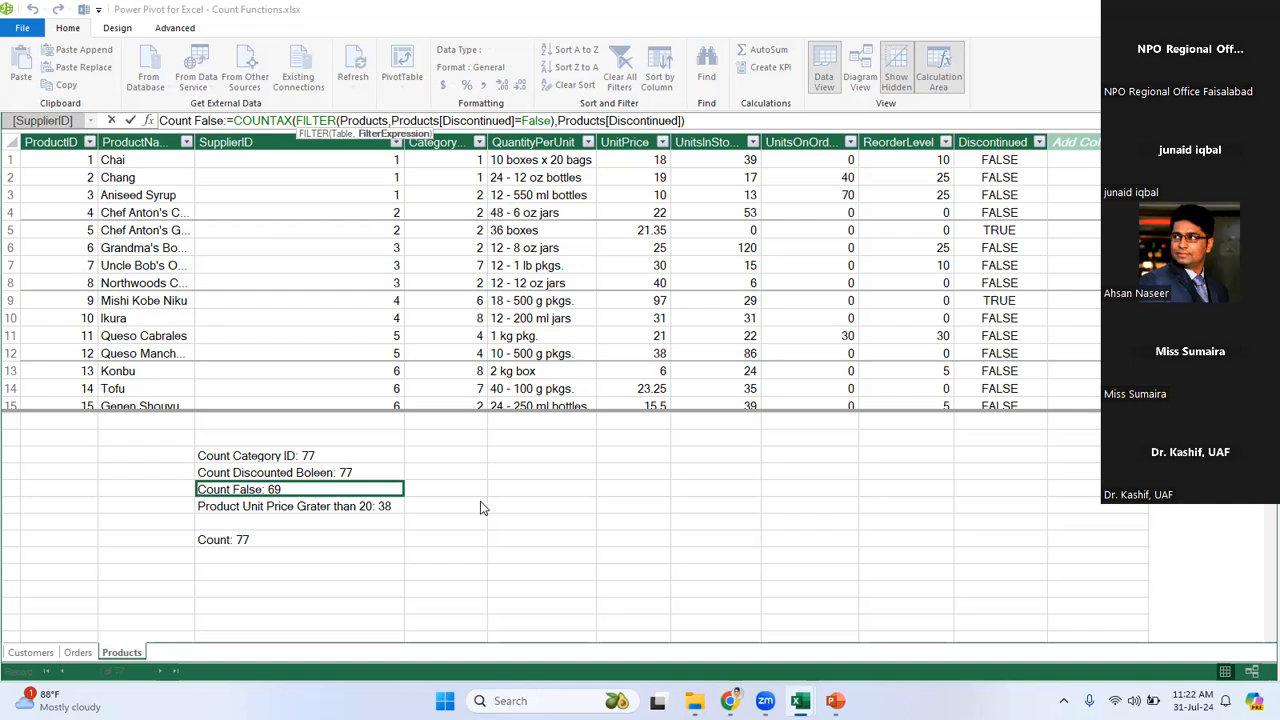
Examine the Product Unit Price Grater than 20 measure's COUNTAX formula and its FILTER condition on Products[UnitPrice].
{"action": "left_click", "coordinate": [385, 507]}
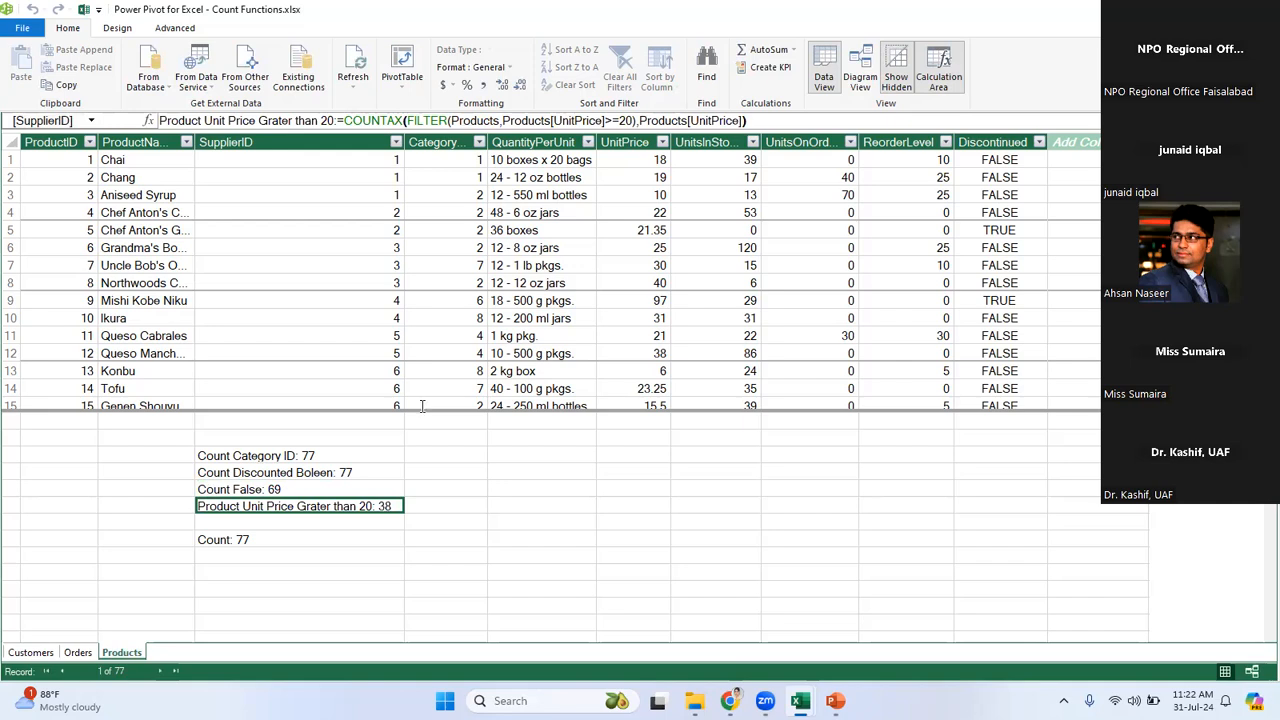
{"action": "left_click", "coordinate": [622, 120]}
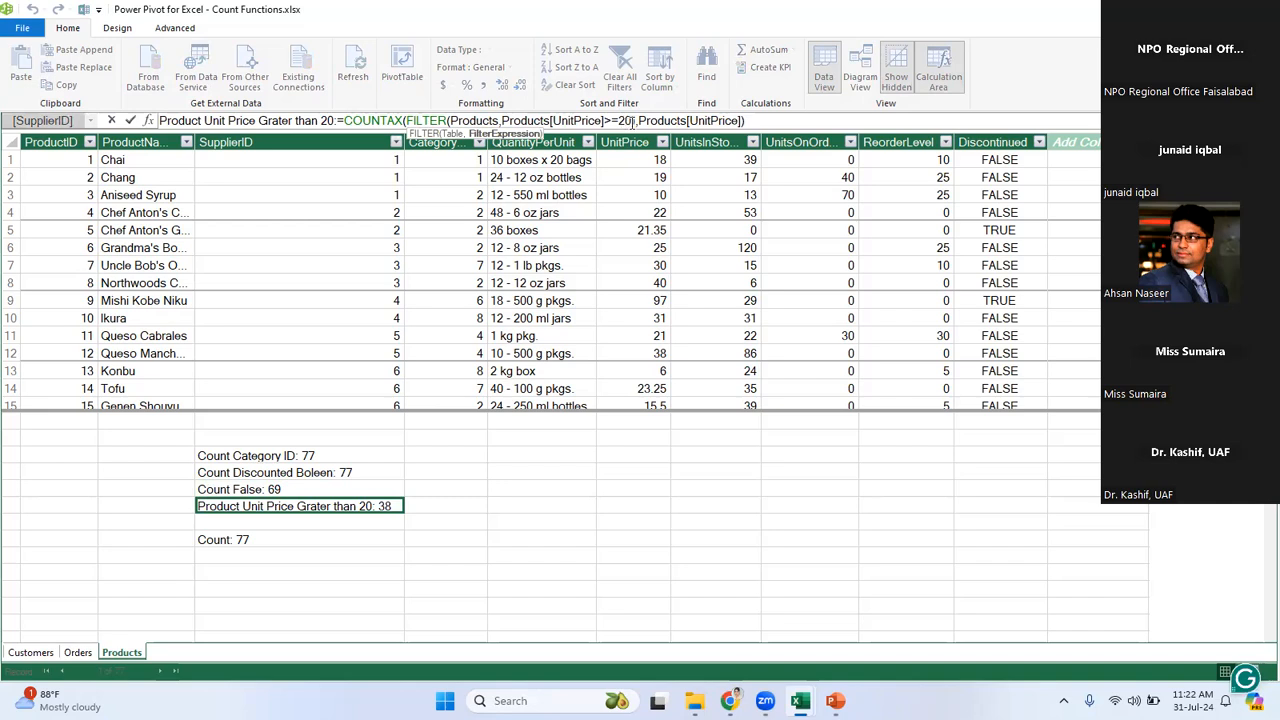
{"action": "type", "text": ")"}
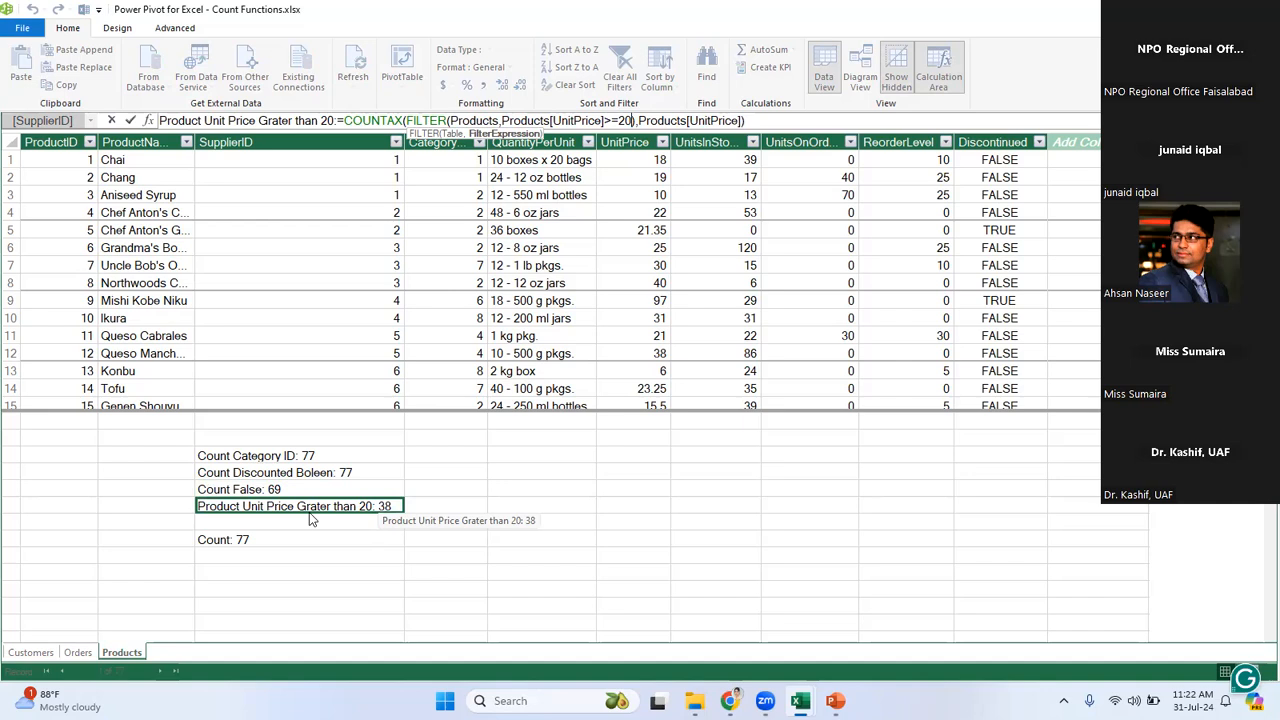
{"action": "left_click", "coordinate": [423, 398]}
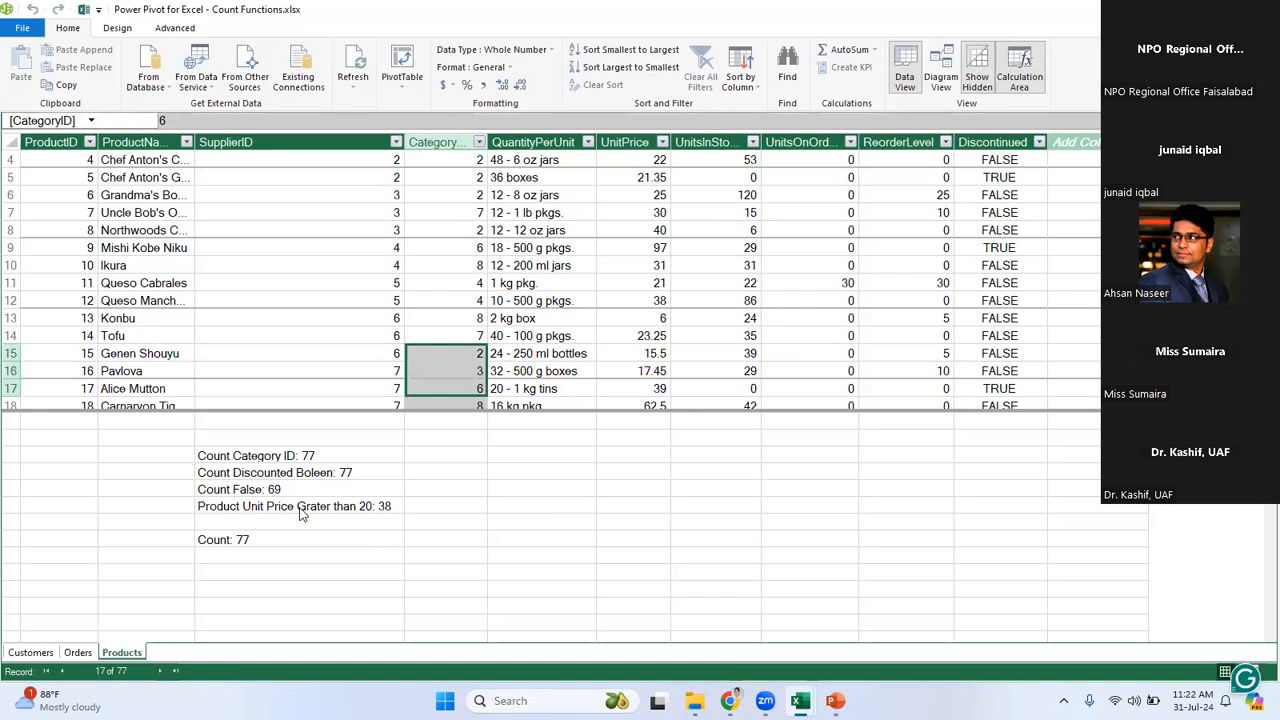
{"action": "left_click", "coordinate": [300, 508]}
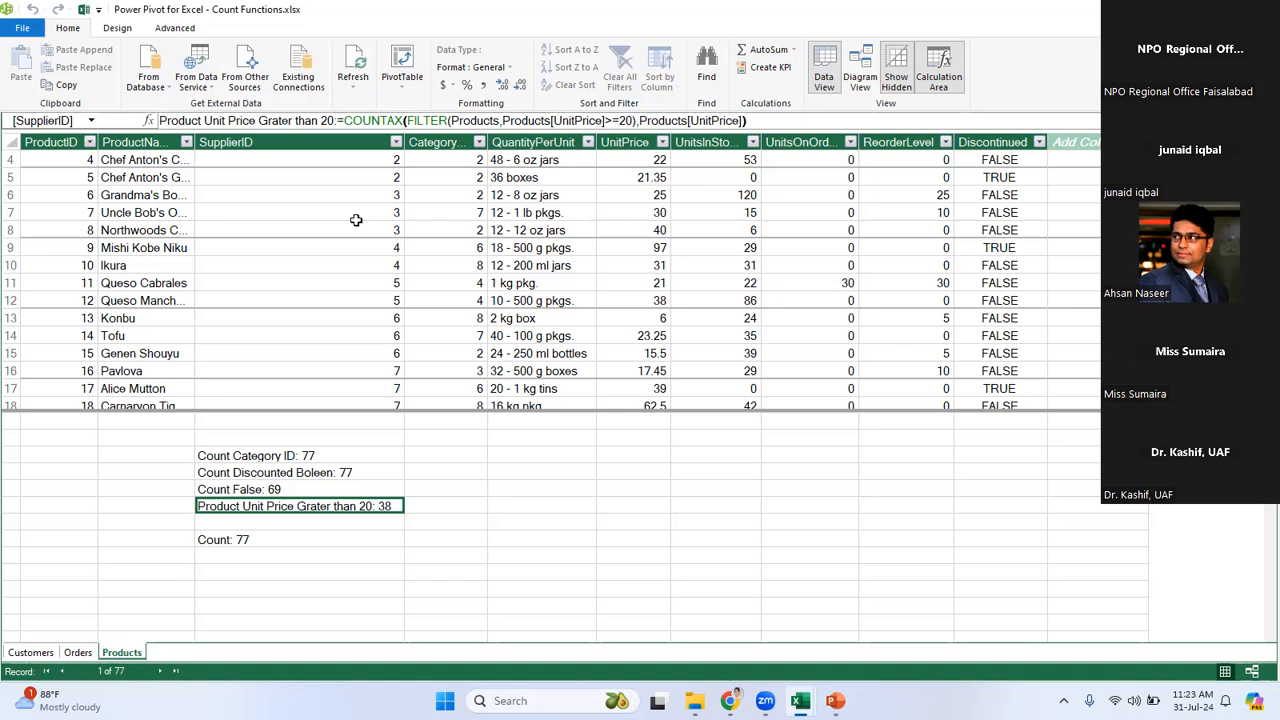
Create a PivotTable from the data model on a new worksheet and expand the Products table's fields.
{"action": "left_click", "coordinate": [408, 93]}
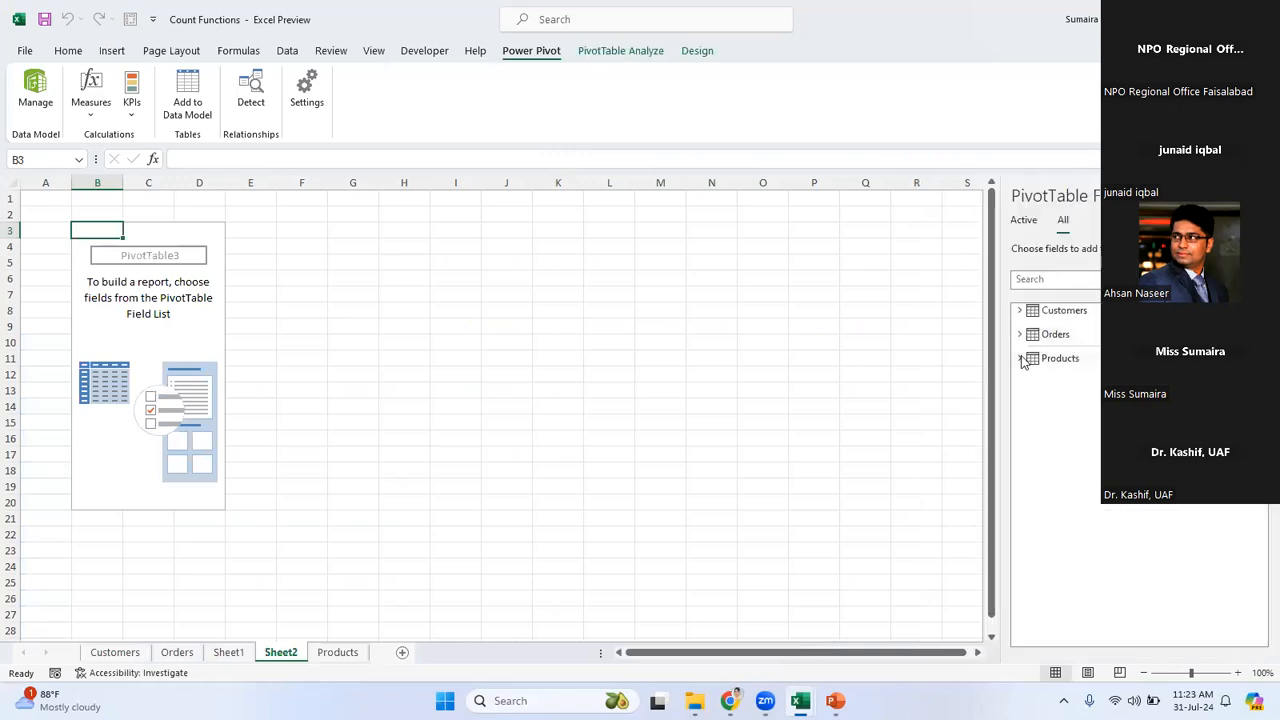
{"action": "left_click", "coordinate": [1020, 354]}
{"action": "scroll", "coordinate": [1060, 470], "scroll_direction": "down", "scroll_amount": 1}
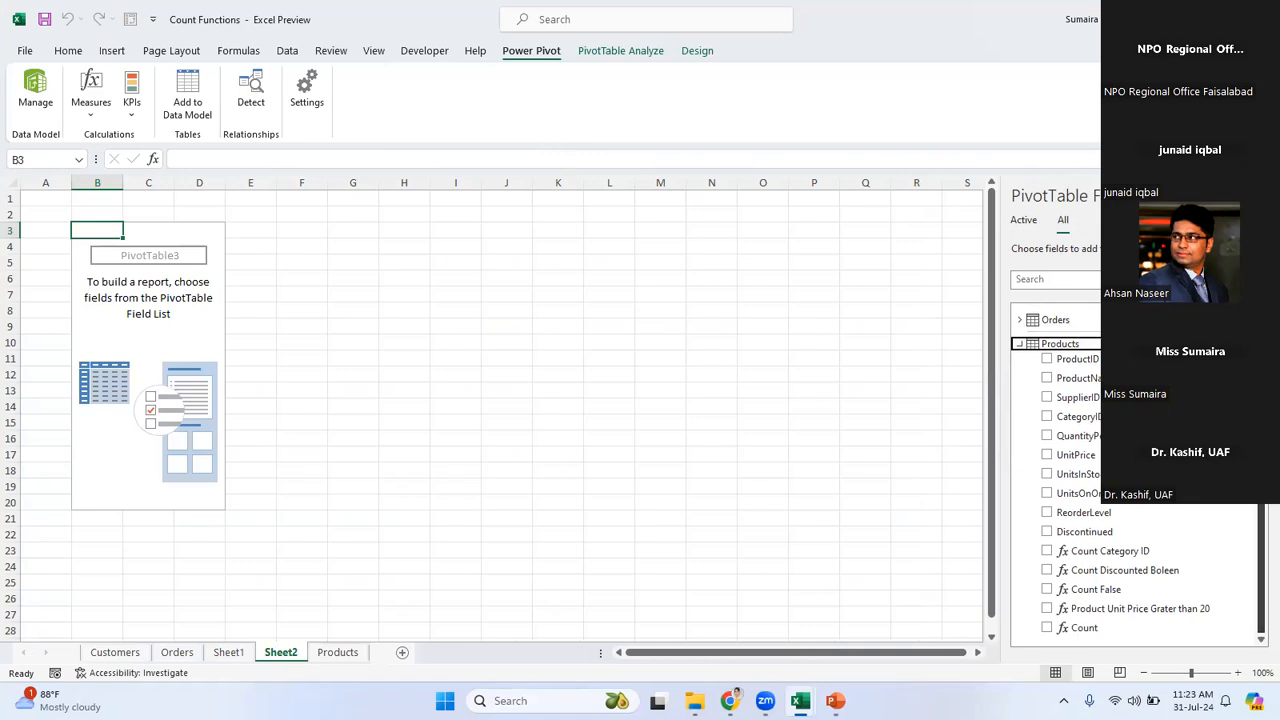
Try ProductName as PivotTable rows with the Product Unit Price Grater than 20 measure, and clear both fields again.
{"action": "left_click", "coordinate": [1046, 378]}
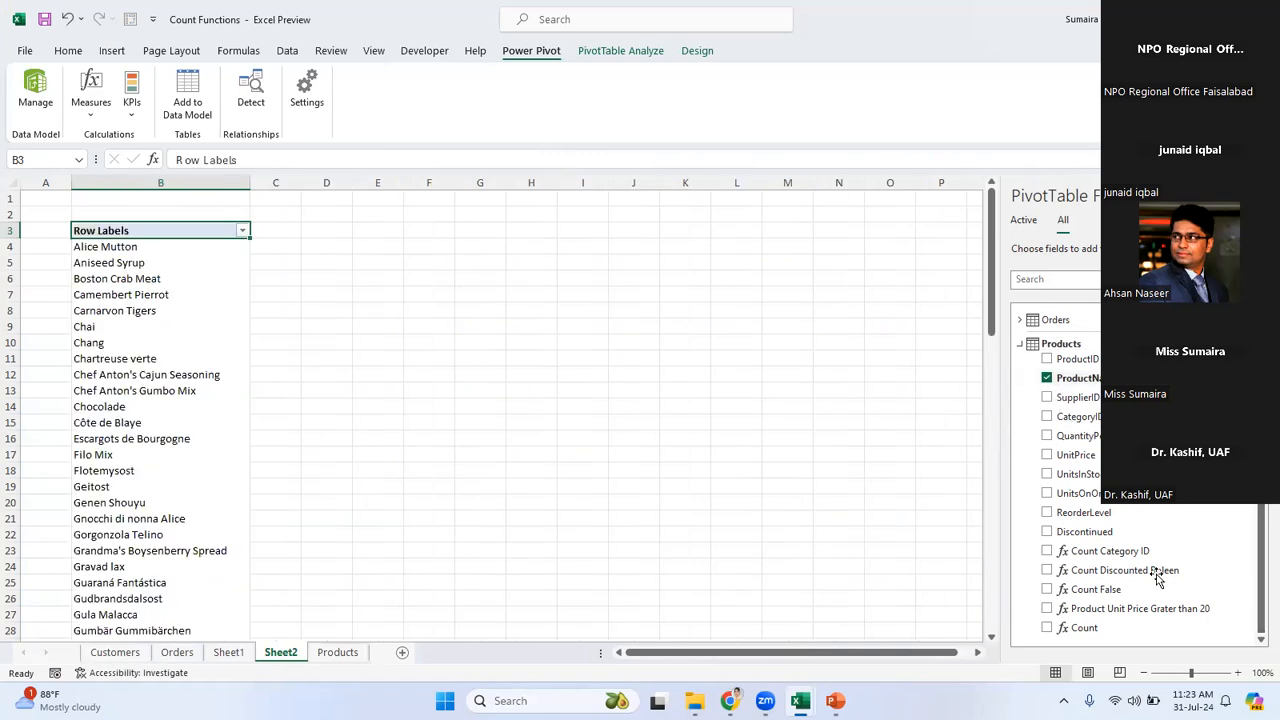
{"action": "left_click", "coordinate": [1047, 609]}
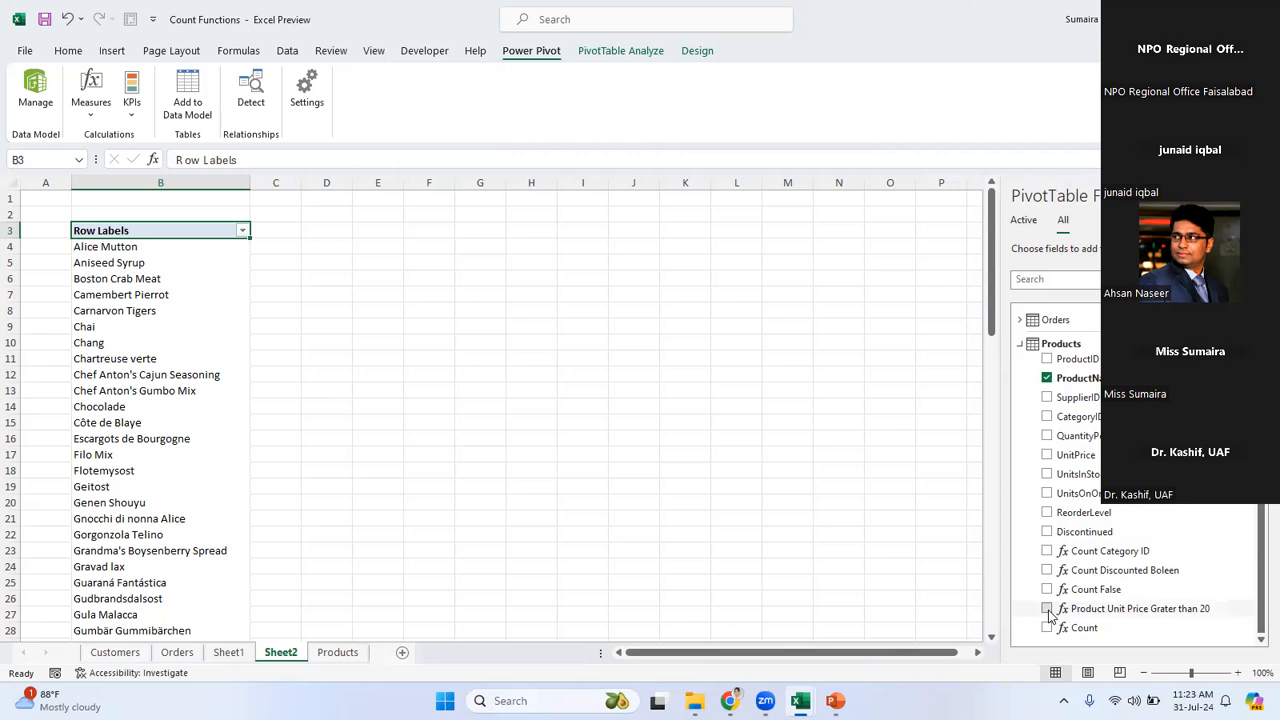
{"action": "left_click", "coordinate": [1047, 609]}
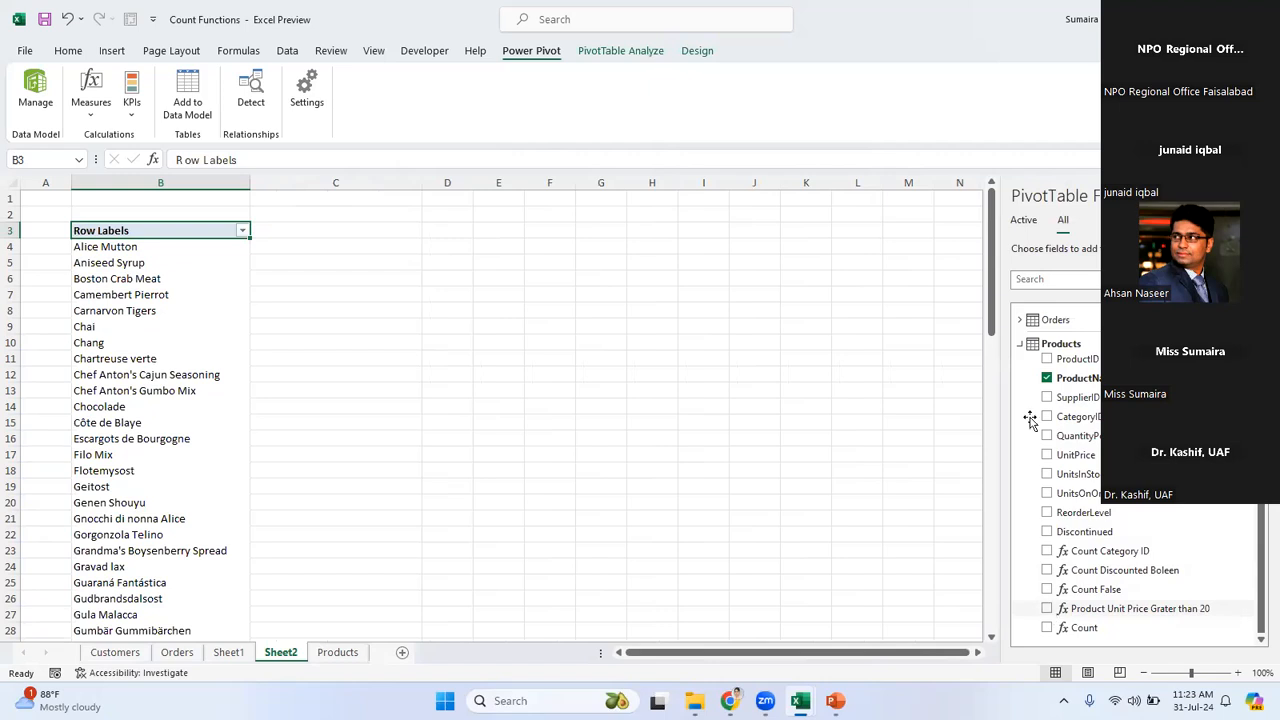
{"action": "left_click", "coordinate": [1046, 378]}
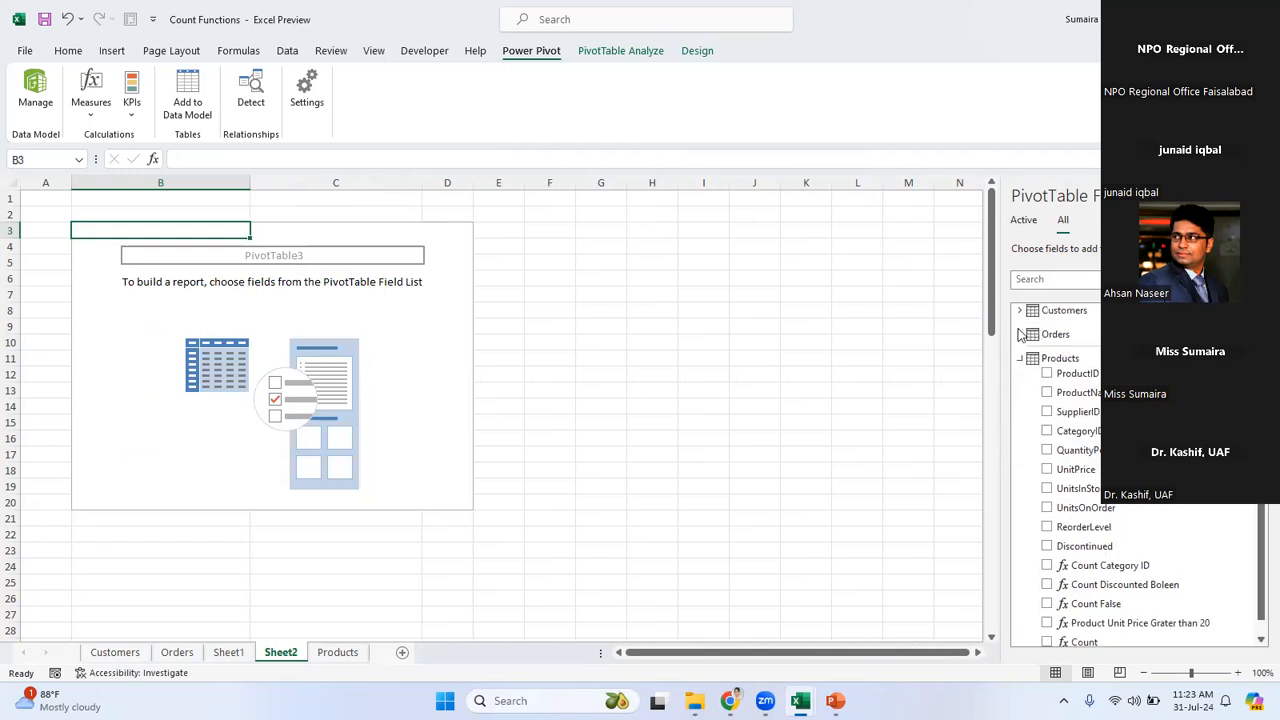
Add ShipCity from Orders as the PivotTable rows and Product Unit Price Grater than 20 from Products as the values.
{"action": "left_click", "coordinate": [1020, 335]}
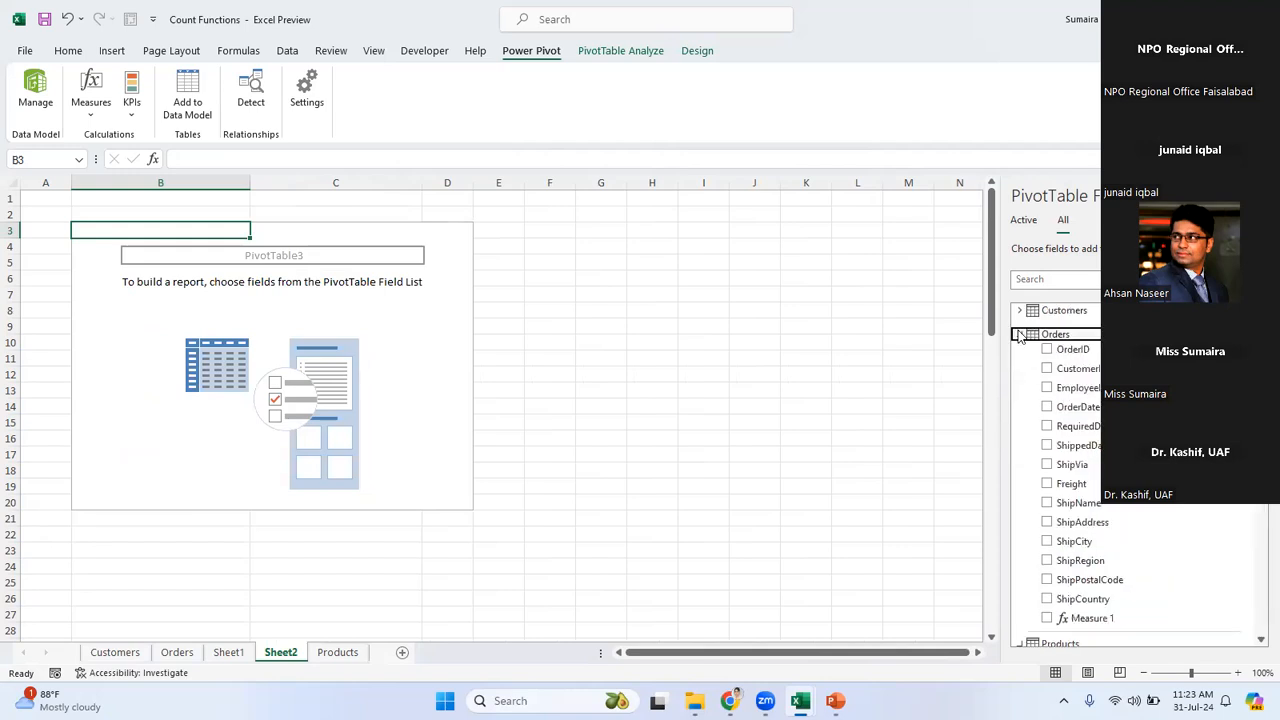
{"action": "left_click", "coordinate": [1046, 541]}
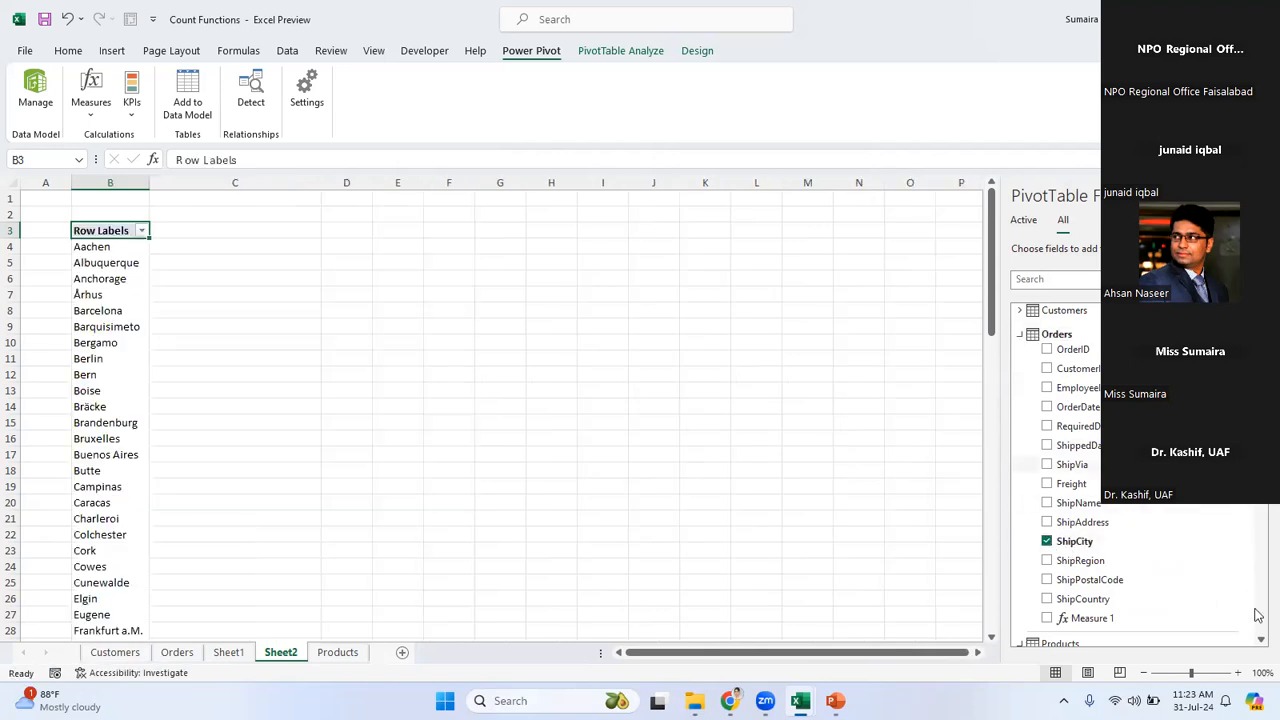
{"action": "scroll", "coordinate": [1141, 616], "scroll_direction": "down", "scroll_amount": 5}
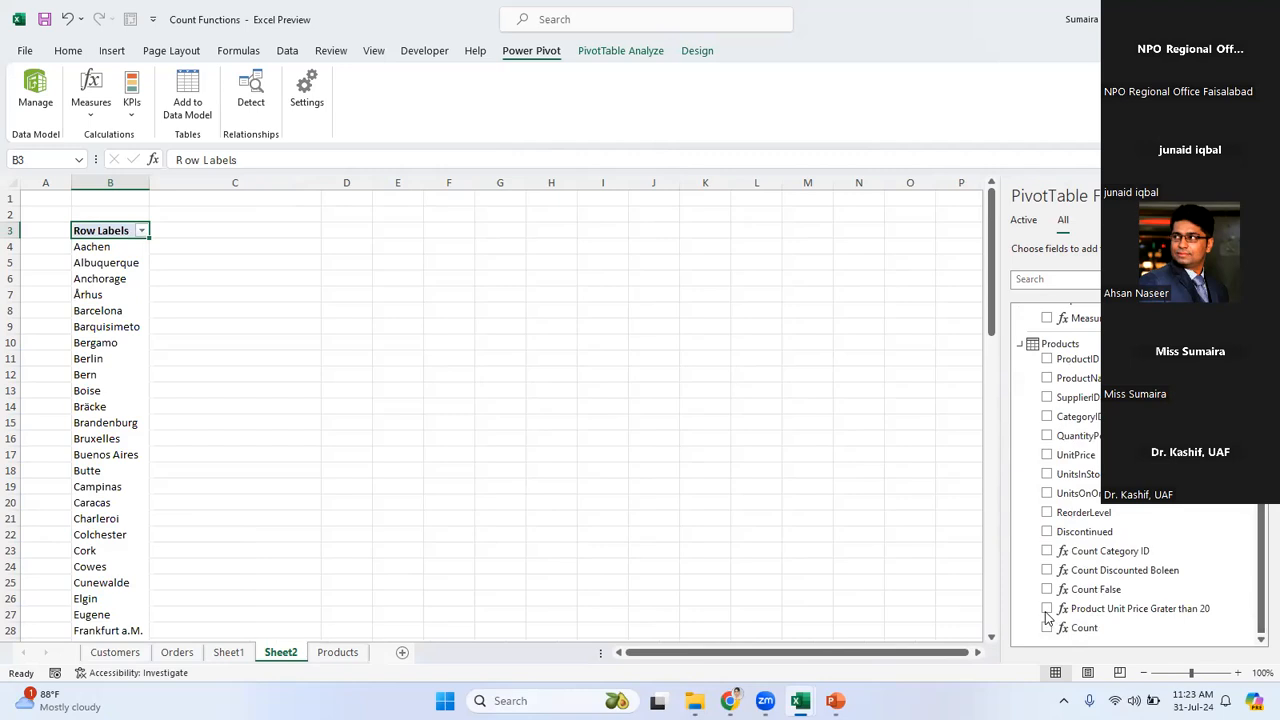
{"action": "left_click", "coordinate": [1047, 609]}
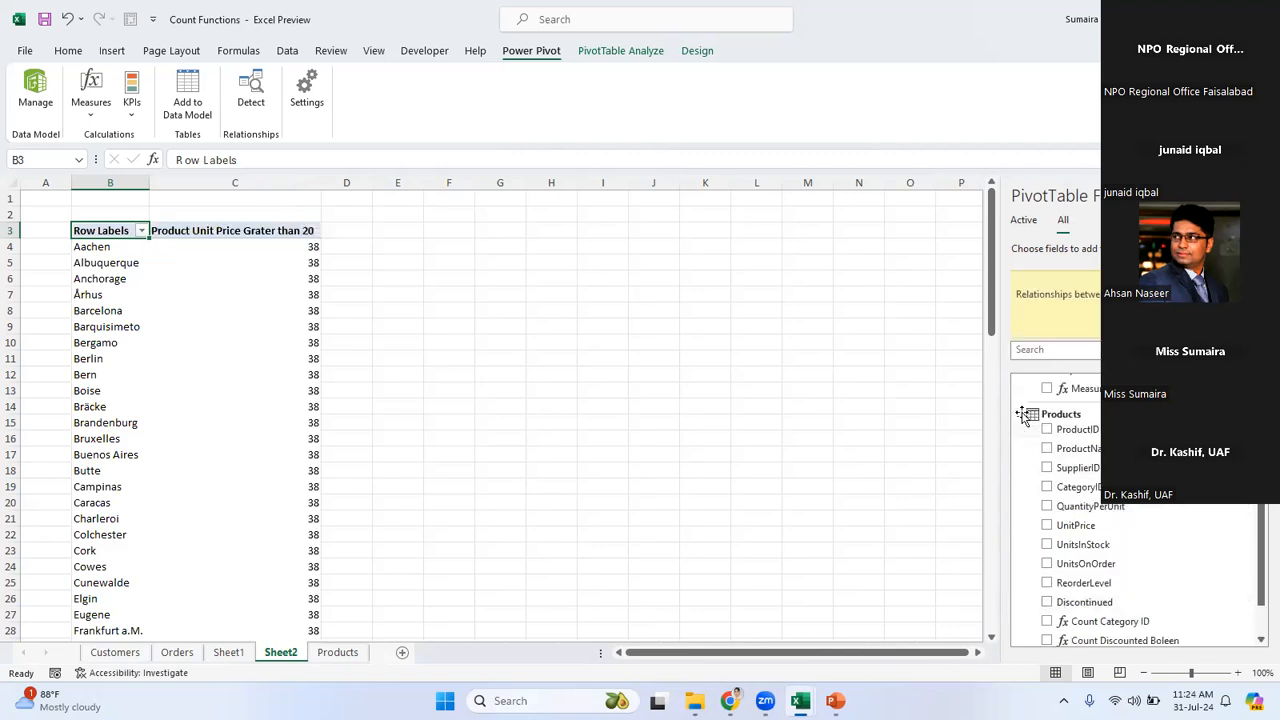
Remove ShipCity from the PivotTable rows and collapse the Orders table's field list.
{"action": "scroll", "coordinate": [1257, 563], "scroll_direction": "up", "scroll_amount": 5}
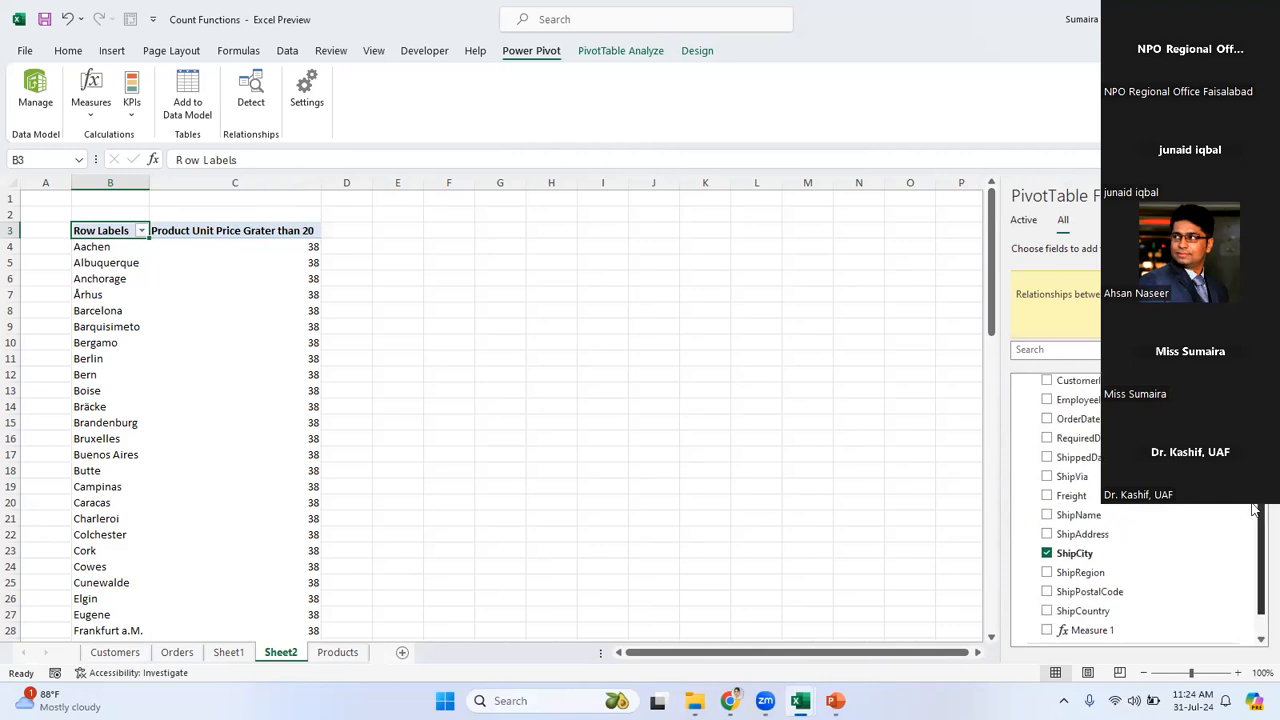
{"action": "left_click", "coordinate": [1046, 612]}
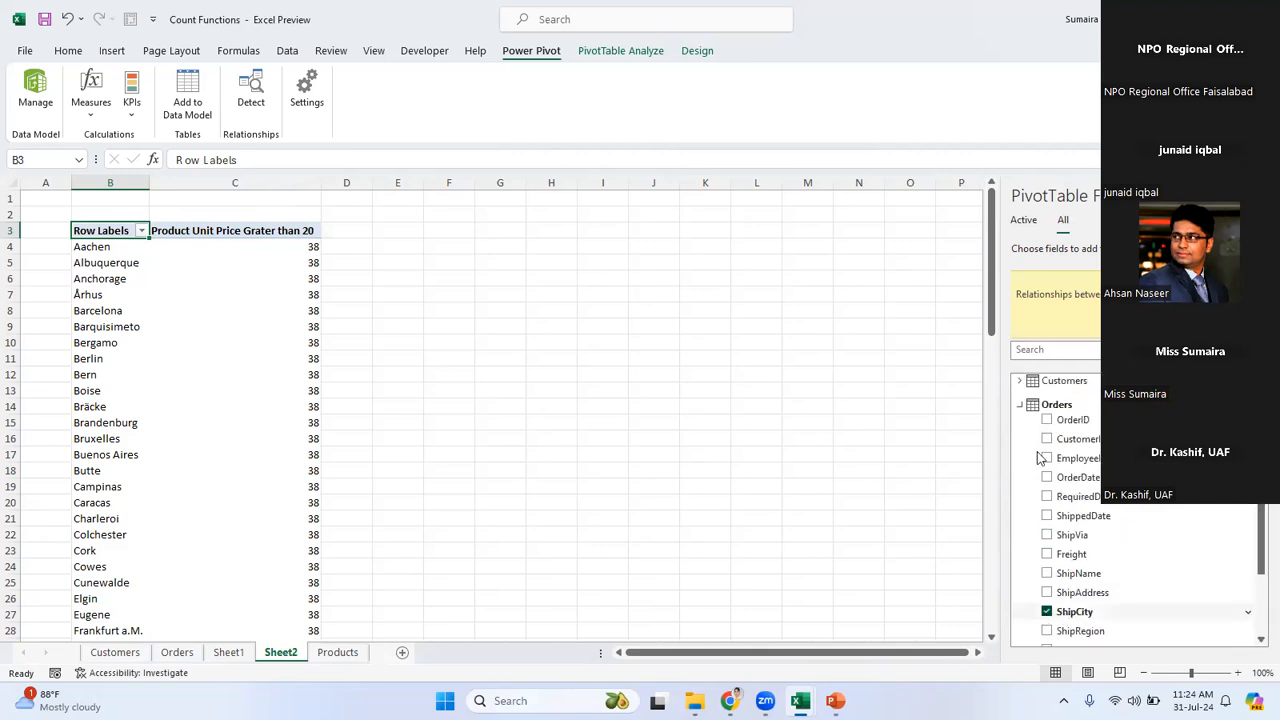
{"action": "left_click", "coordinate": [1020, 335]}
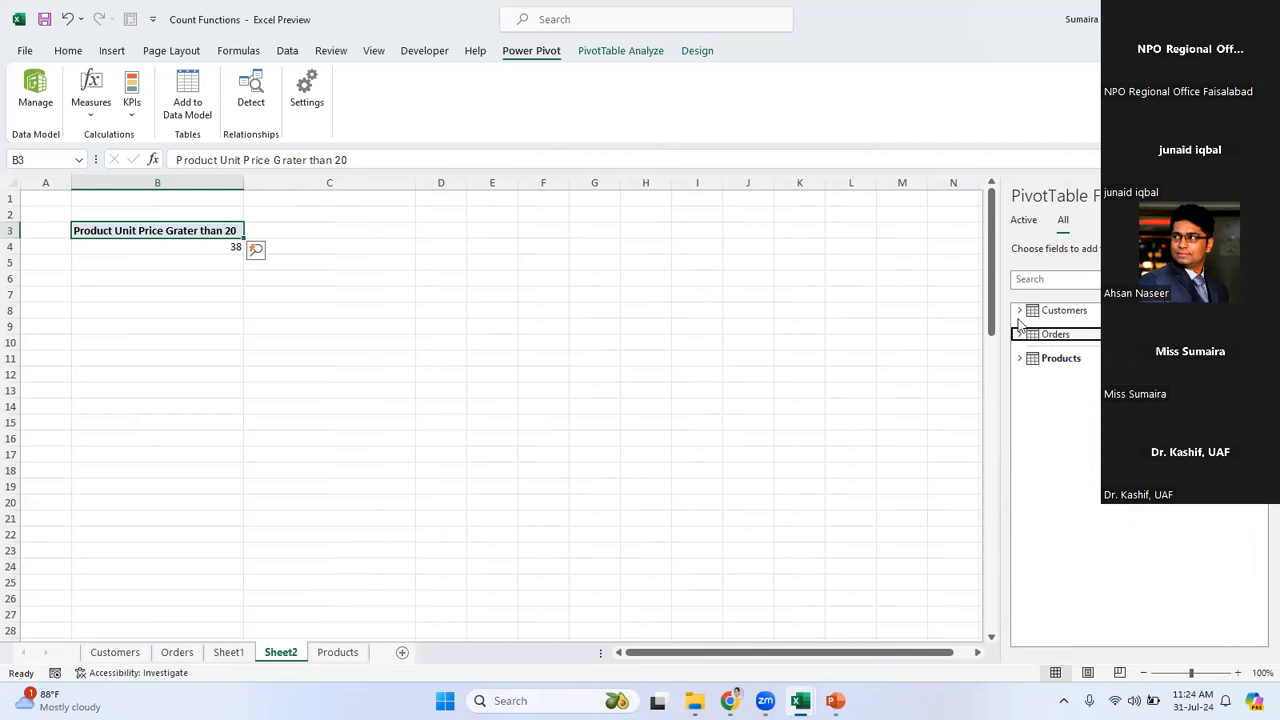
Try the Customers table's Region field as the PivotTable rows, and remove it again.
{"action": "left_click", "coordinate": [1019, 310]}
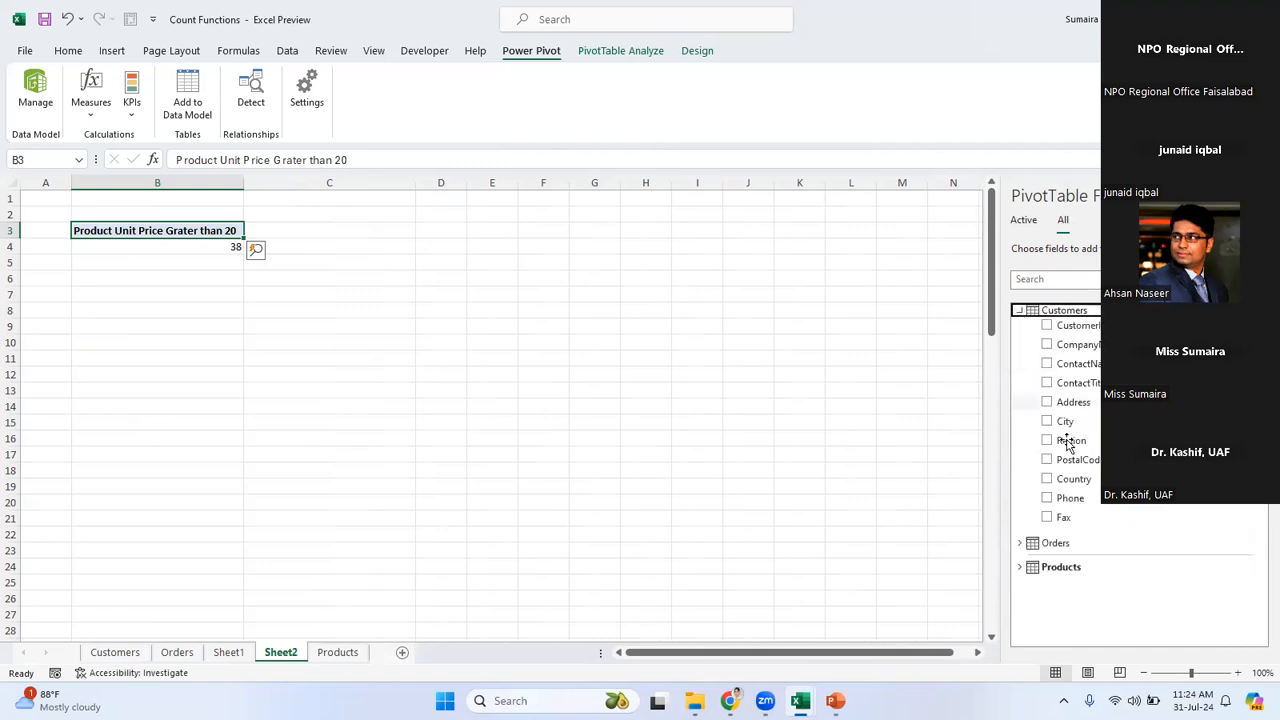
{"action": "left_click", "coordinate": [700, 659]}
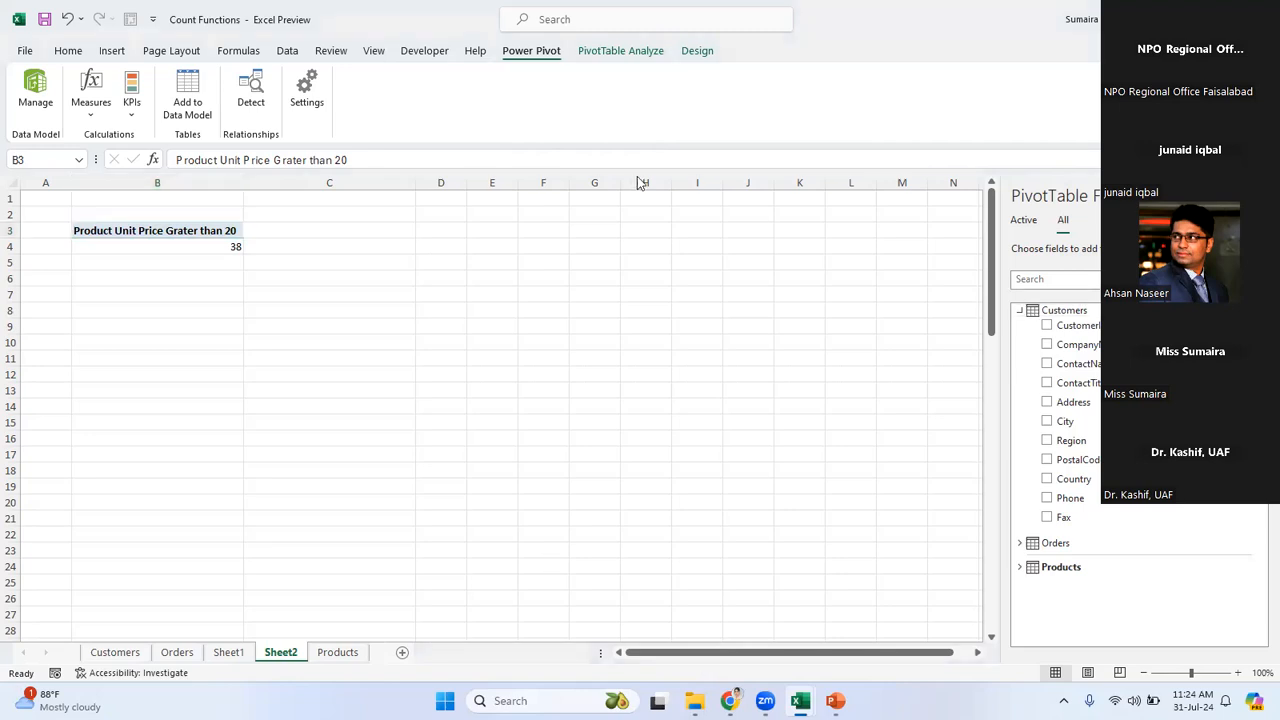
{"action": "left_click", "coordinate": [1047, 441]}
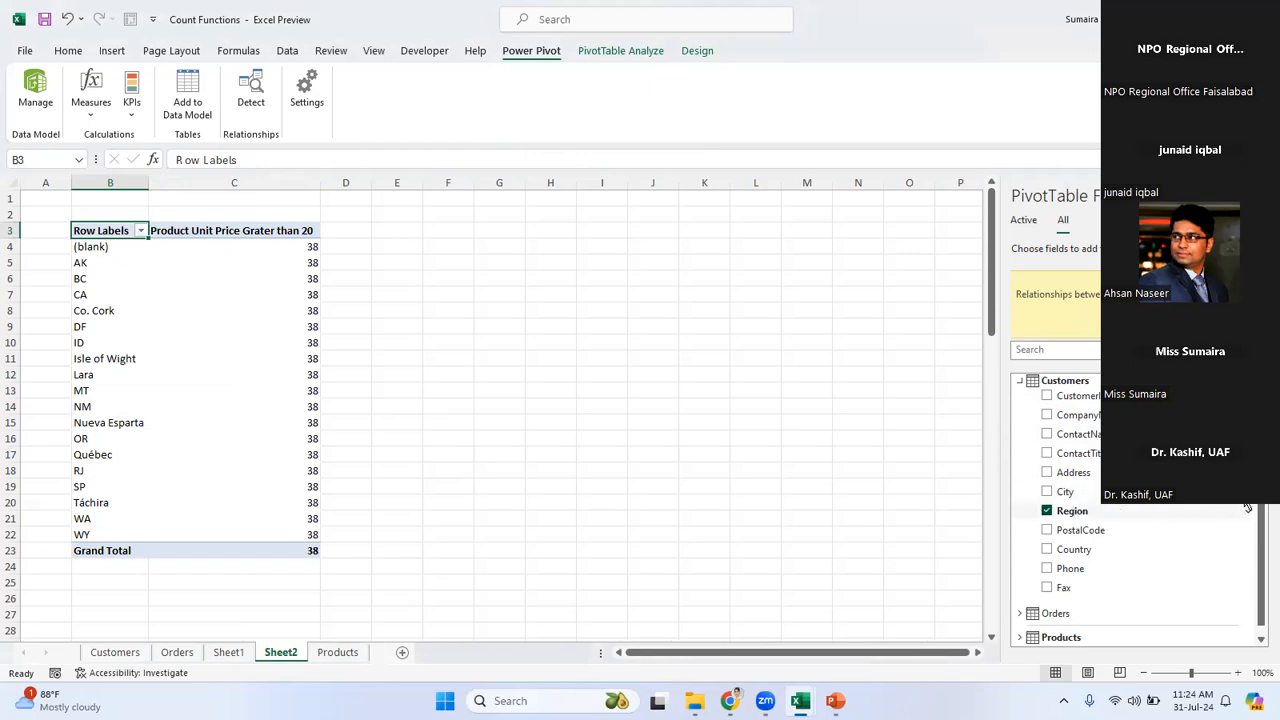
{"action": "left_click", "coordinate": [1046, 510]}
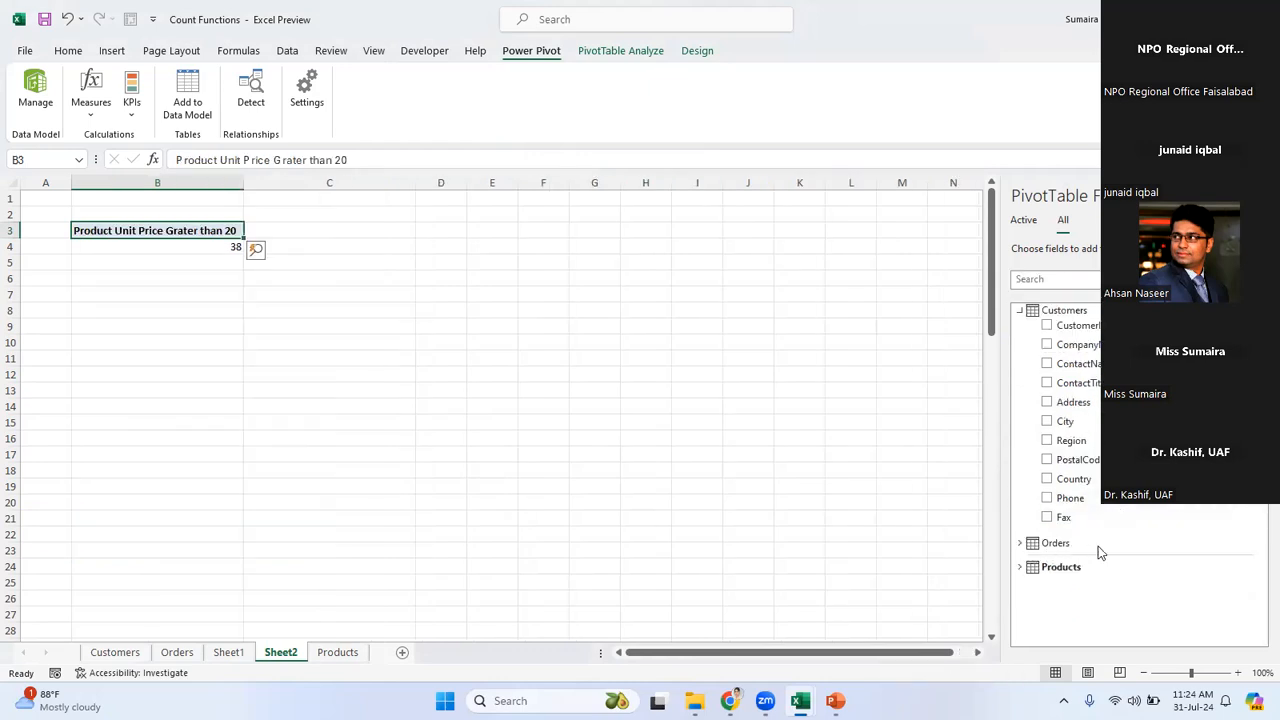
Try ShipCity rows with a sum of ShipVia from the Orders table in the PivotTable, and remove both fields.
{"action": "left_click", "coordinate": [1060, 546]}
{"action": "left_click", "coordinate": [1047, 562]}
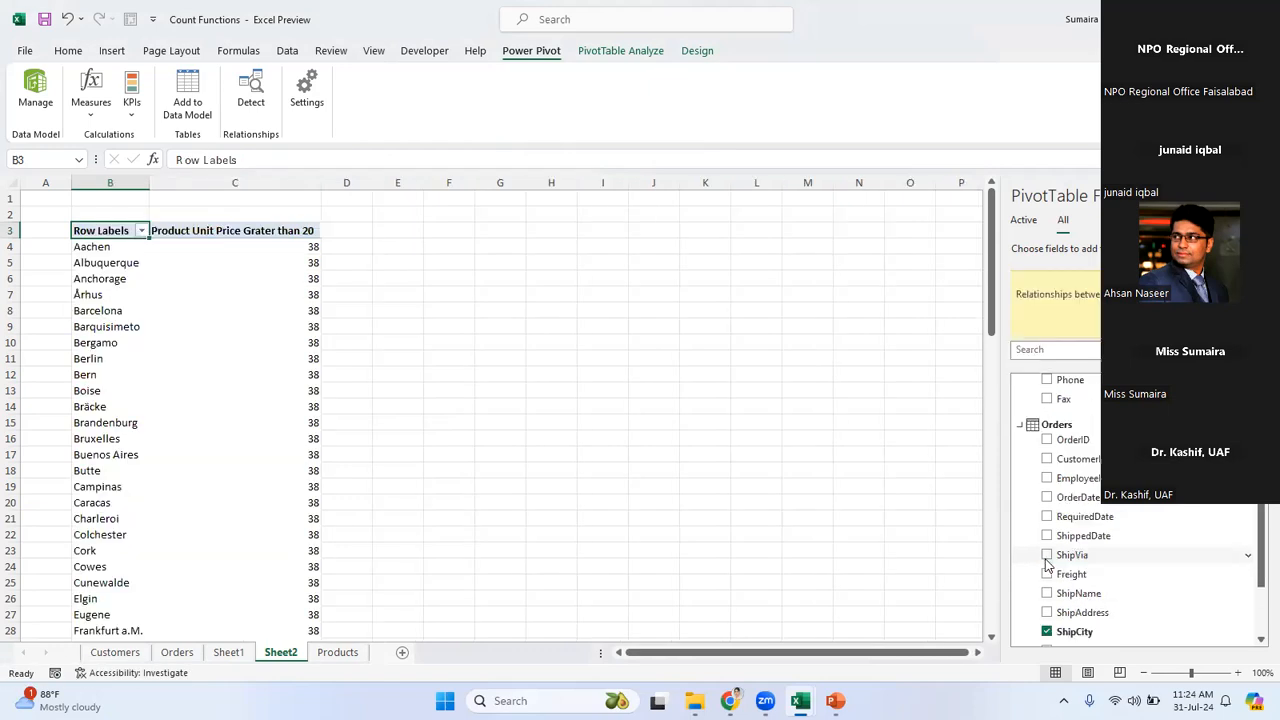
{"action": "left_click", "coordinate": [1046, 557]}
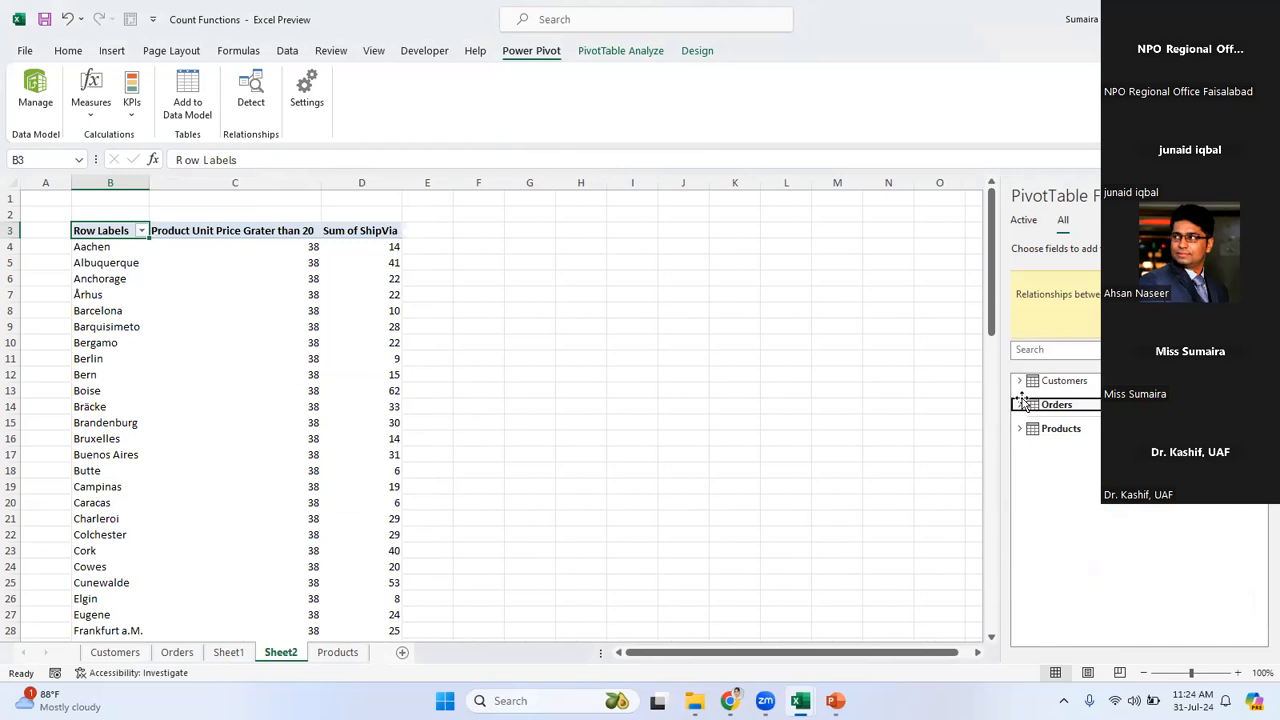
{"action": "left_click", "coordinate": [1024, 404]}
{"action": "left_click", "coordinate": [1047, 511]}
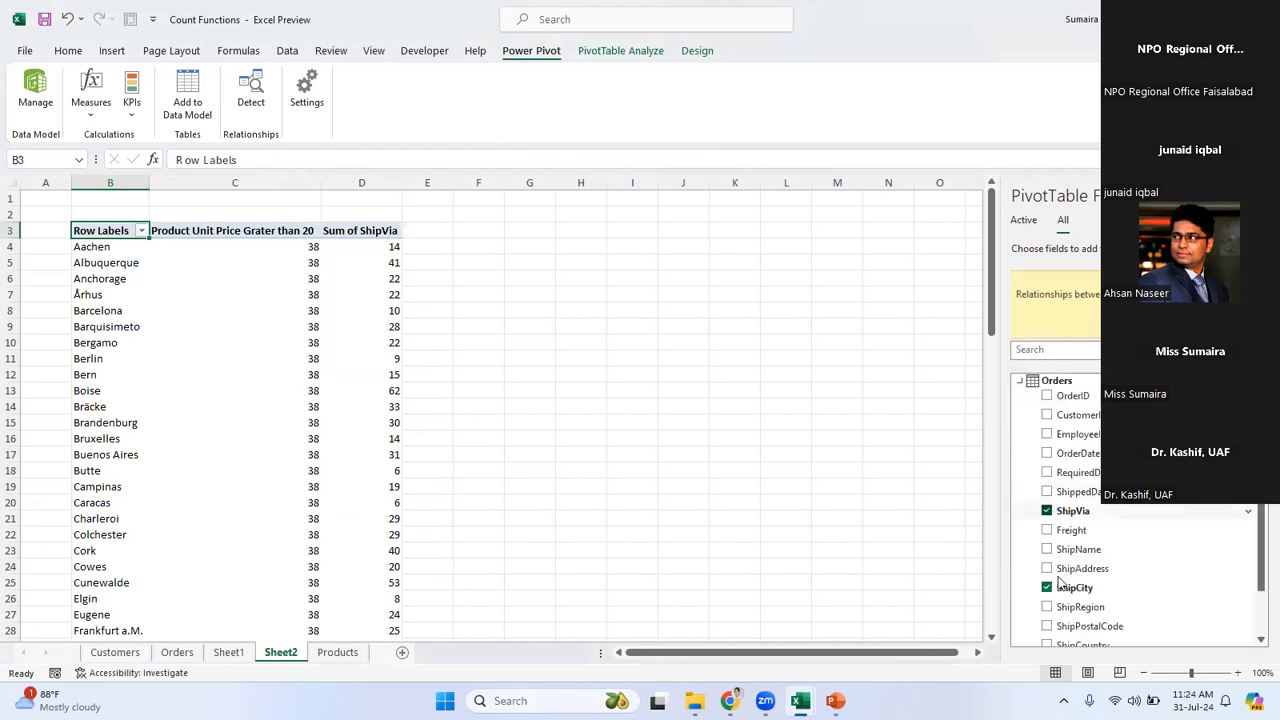
{"action": "left_click", "coordinate": [1074, 589]}
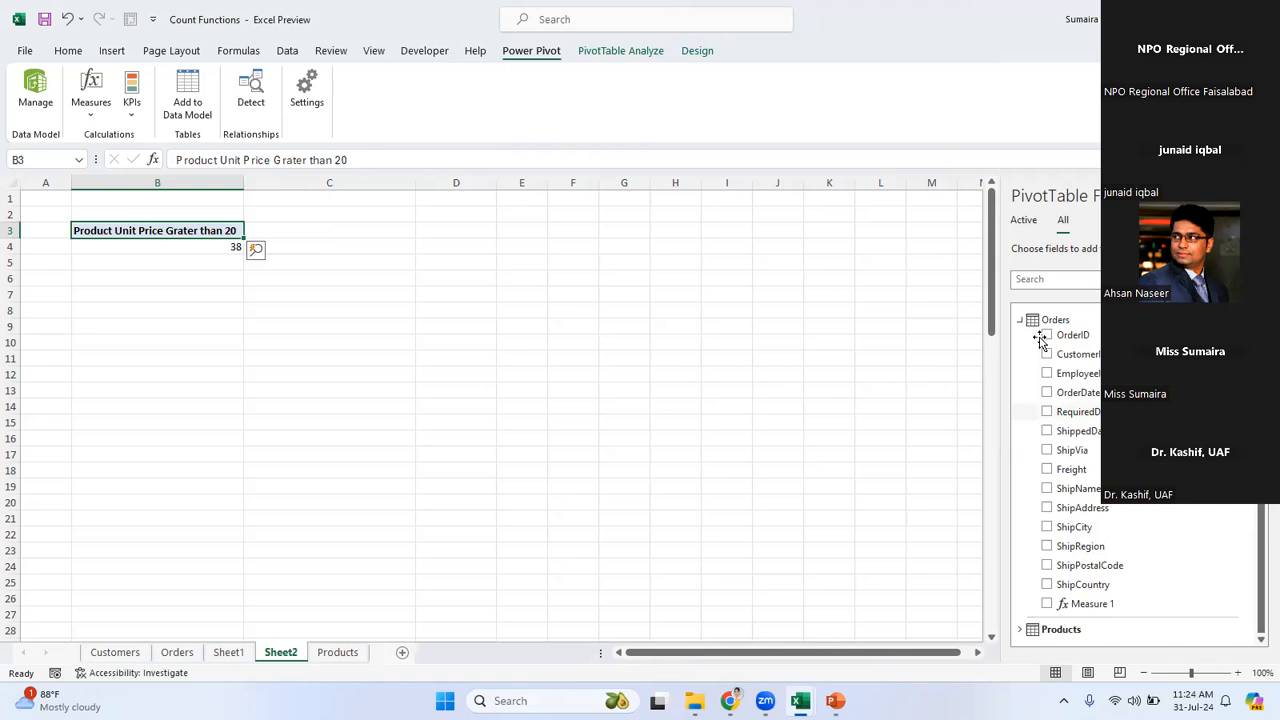
{"action": "left_click", "coordinate": [1021, 326]}
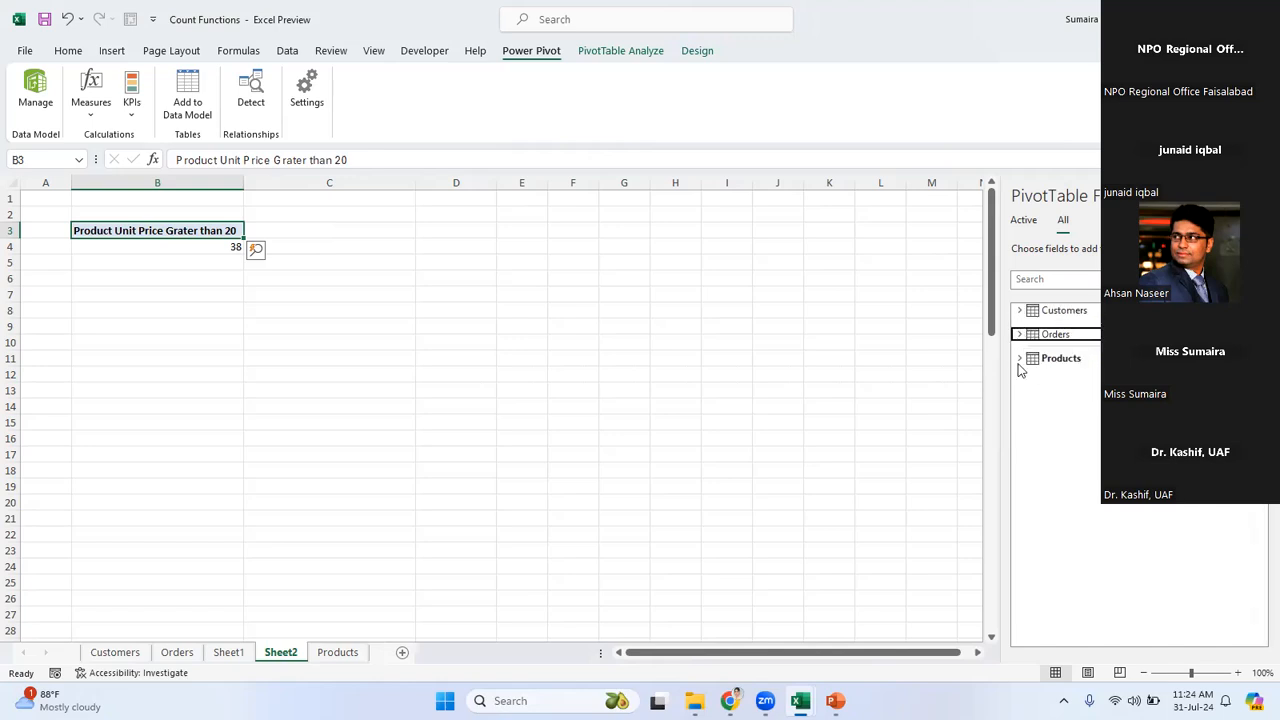
Add the Products table's CategoryID field to the PivotTable beside the Product Unit Price Grater than 20 measure.
{"action": "left_click", "coordinate": [1020, 360]}
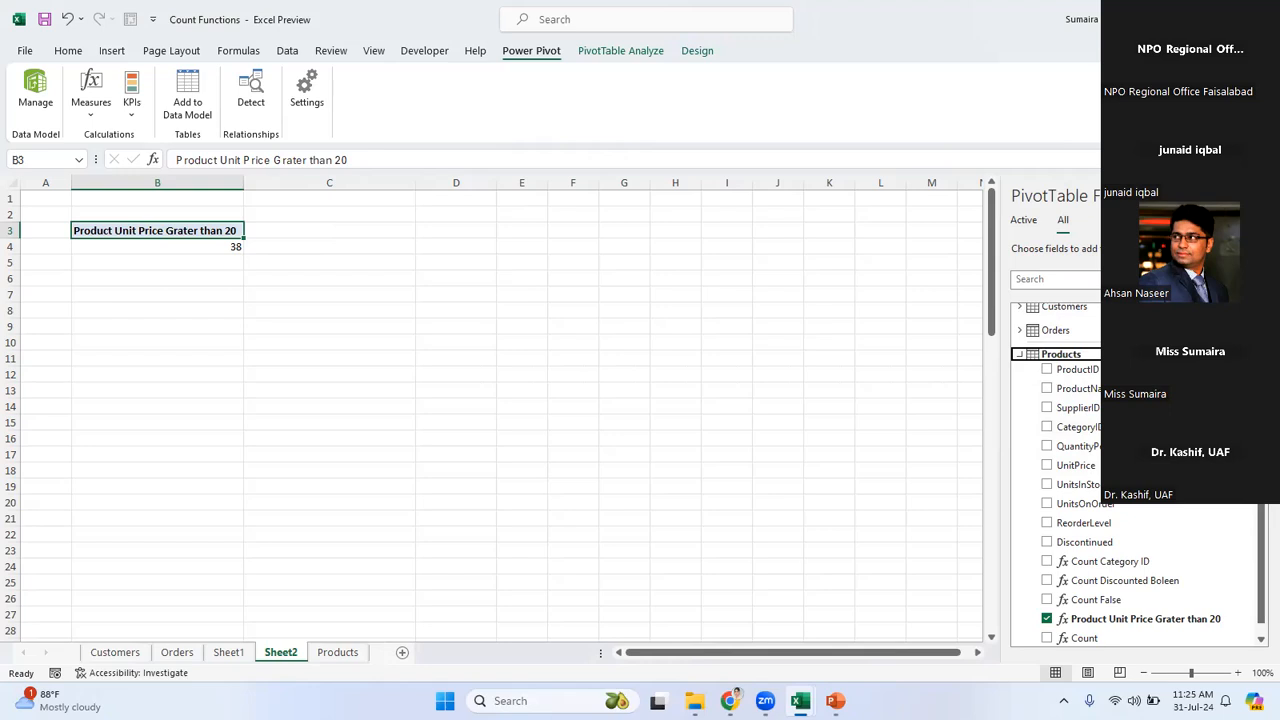
{"action": "left_click", "coordinate": [1024, 356]}
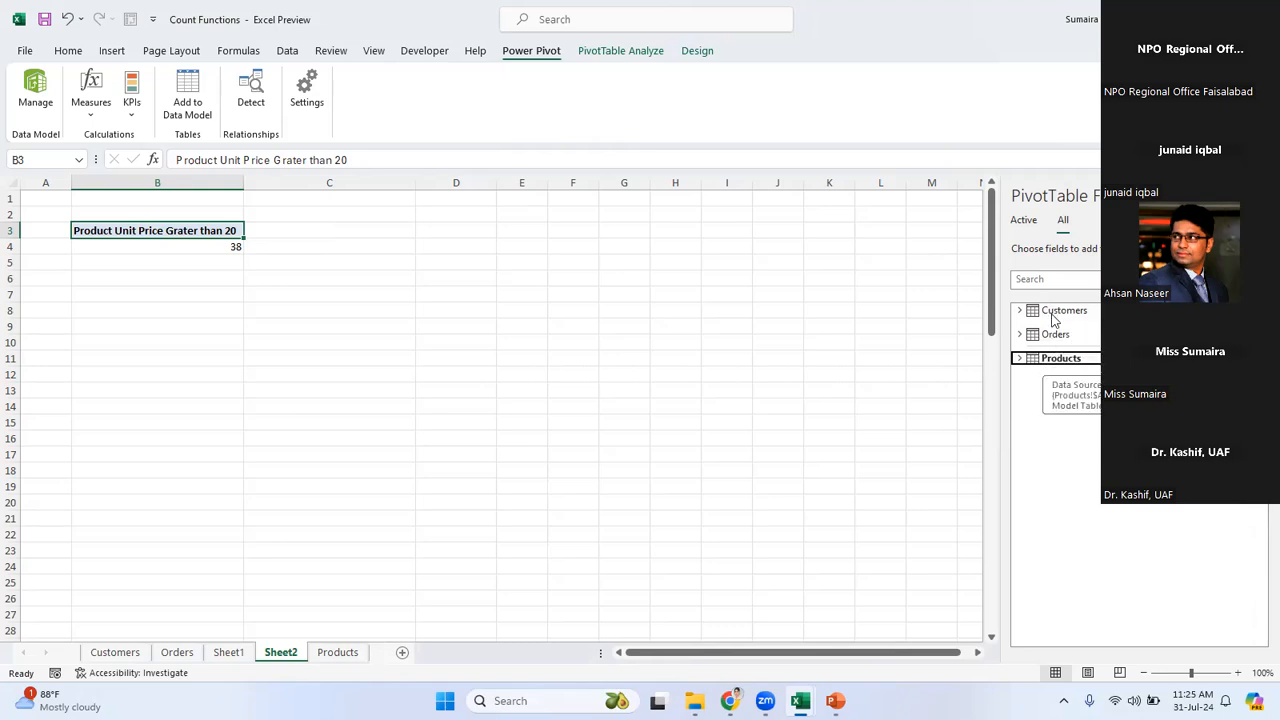
{"action": "left_click", "coordinate": [1020, 358]}
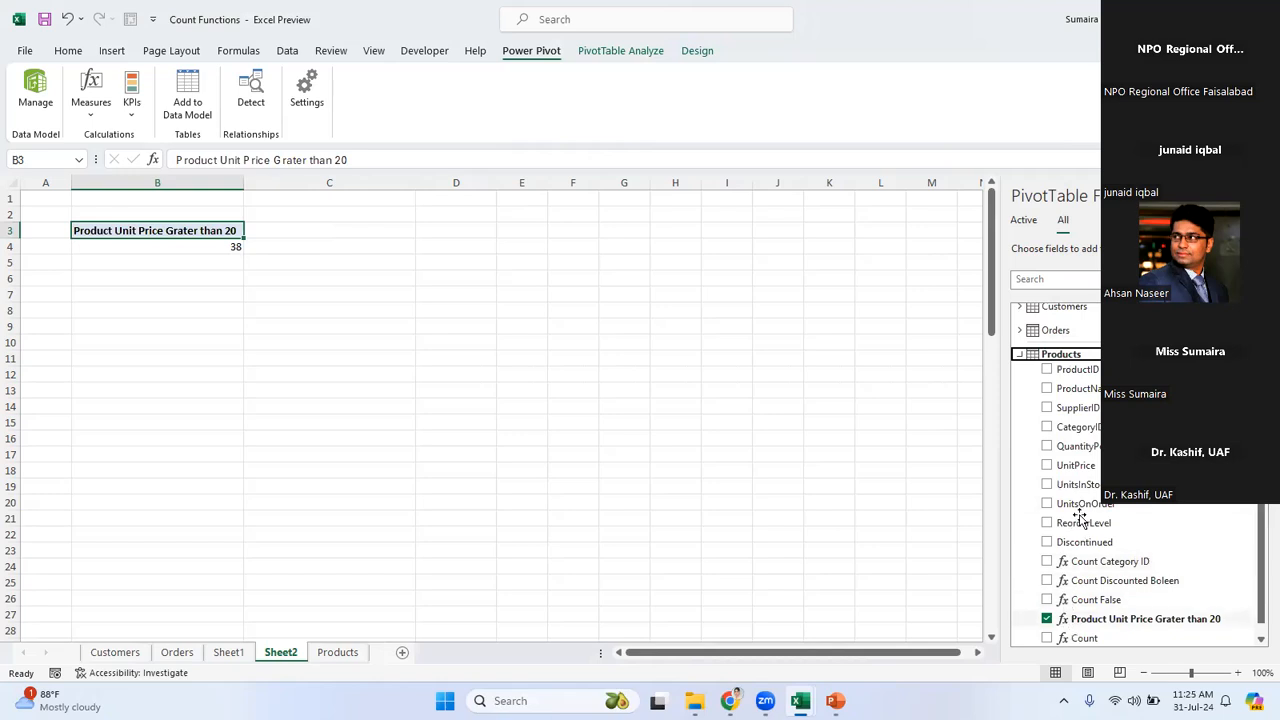
{"action": "left_click", "coordinate": [1047, 428]}
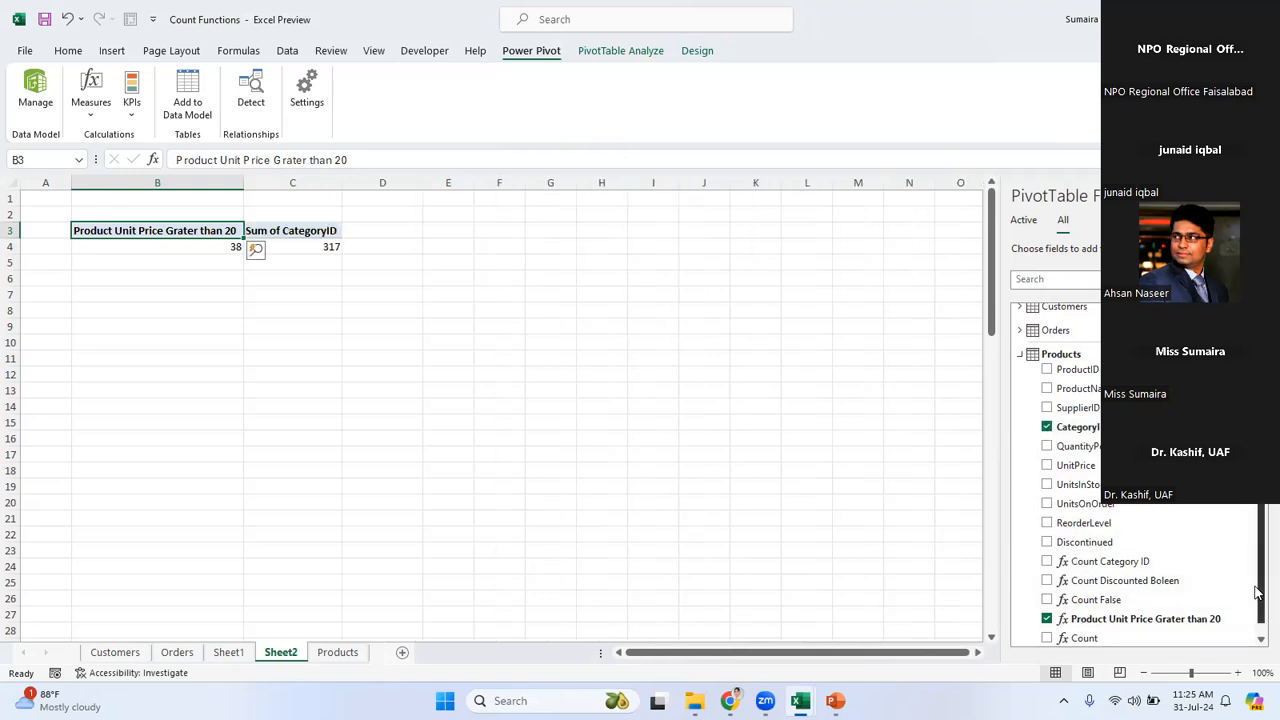
Show the areas section beneath the field list and move CategoryID from the PivotTable's values to its rows.
{"action": "left_click_drag", "start_coordinate": [1259, 590], "coordinate": [1258, 622]}
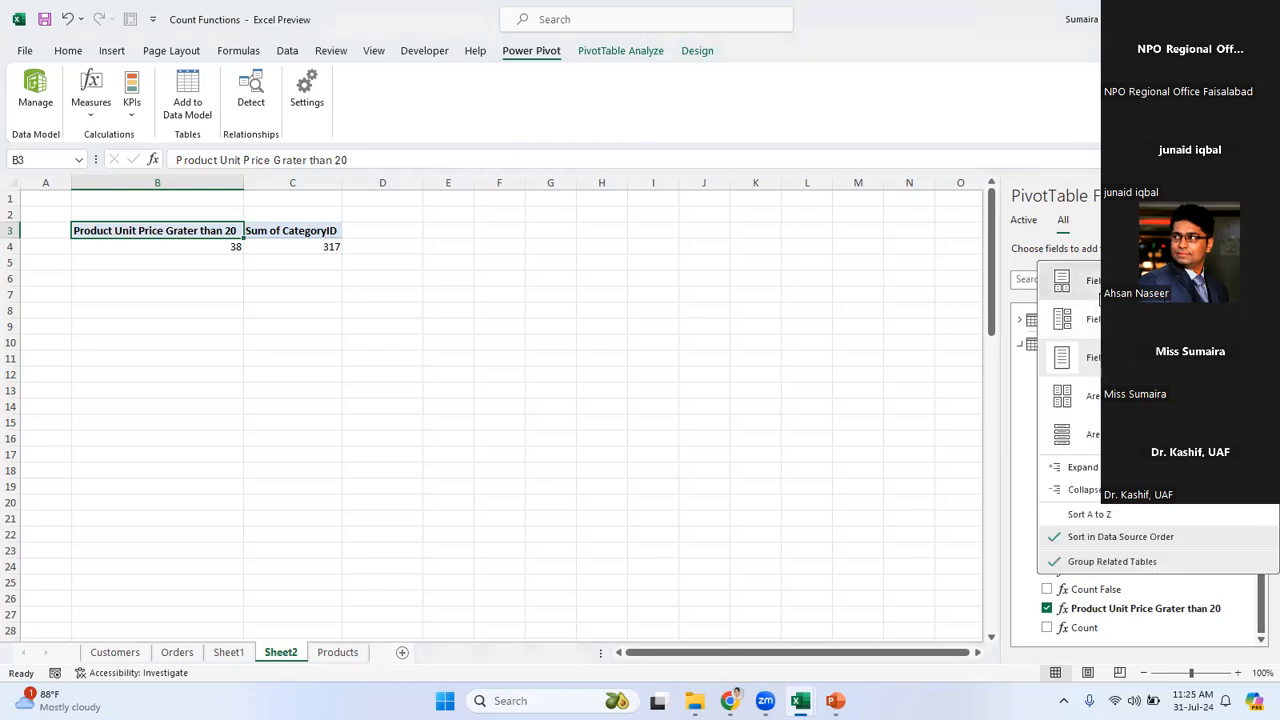
{"action": "left_click", "coordinate": [1088, 281]}
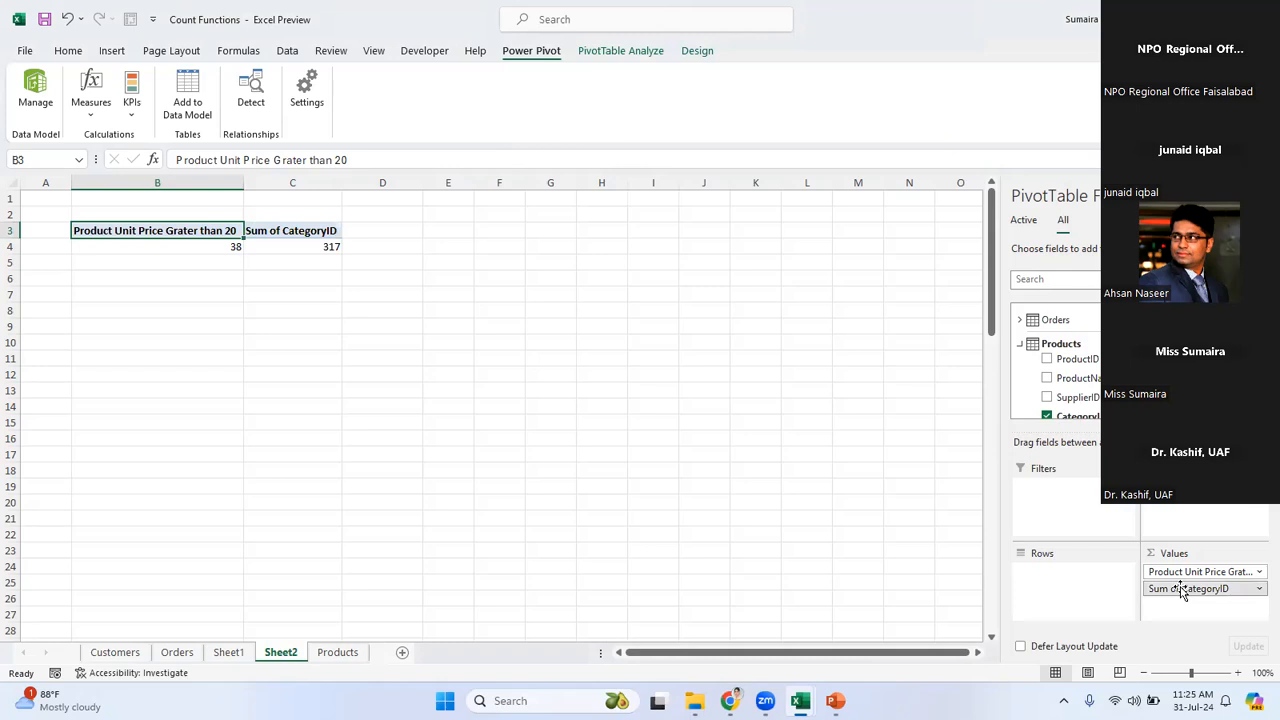
{"action": "left_click_drag", "start_coordinate": [1183, 591], "coordinate": [203, 252]}
{"action": "left_click", "coordinate": [284, 253]}
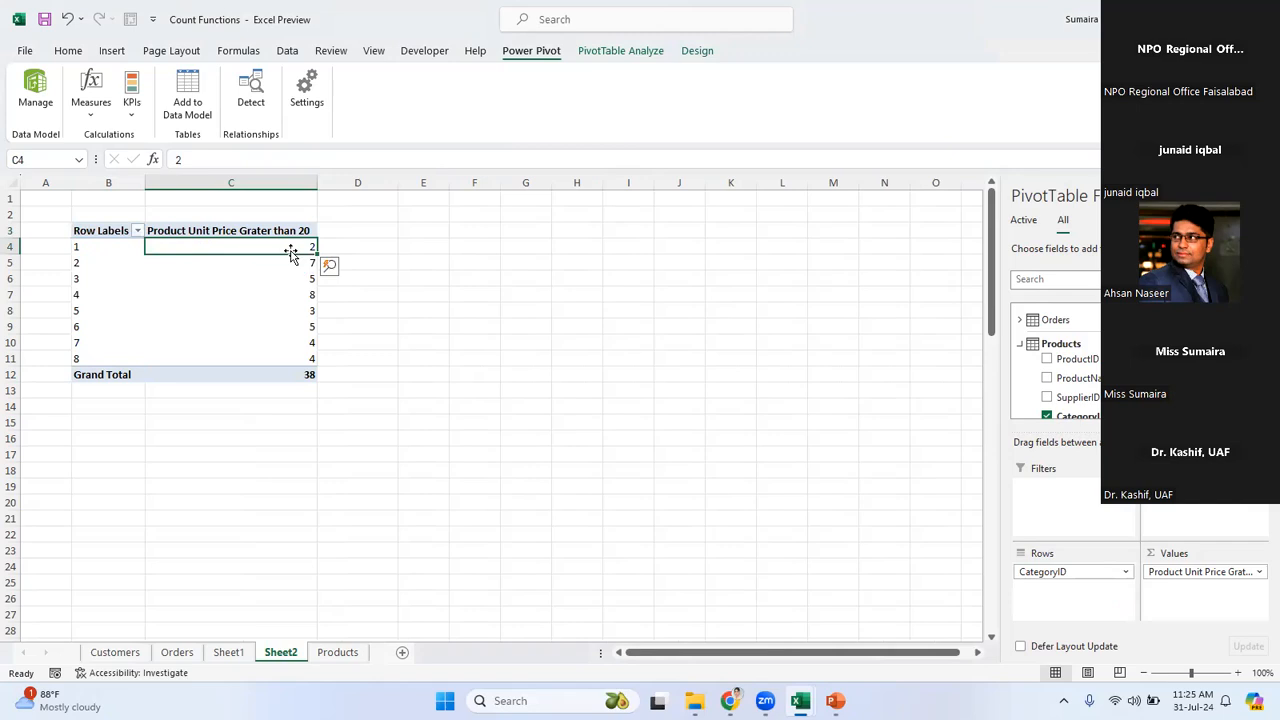
{"action": "left_click", "coordinate": [120, 266]}
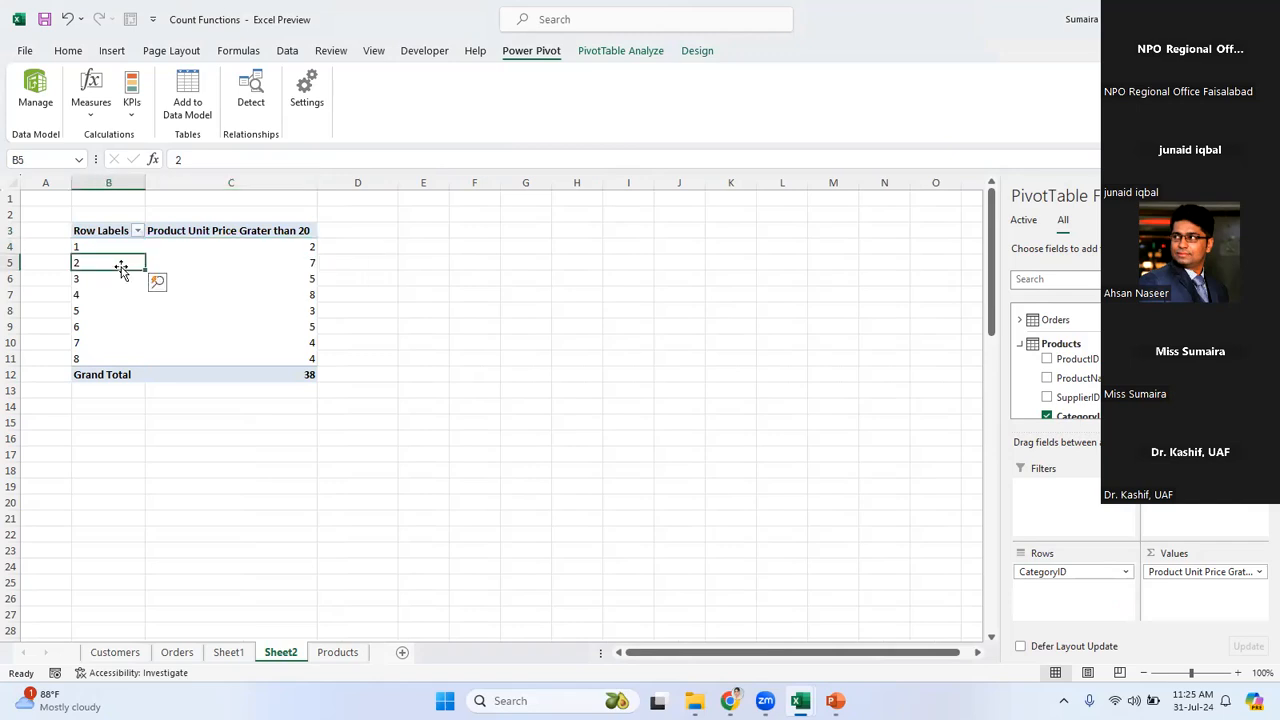
{"action": "left_click", "coordinate": [236, 266]}
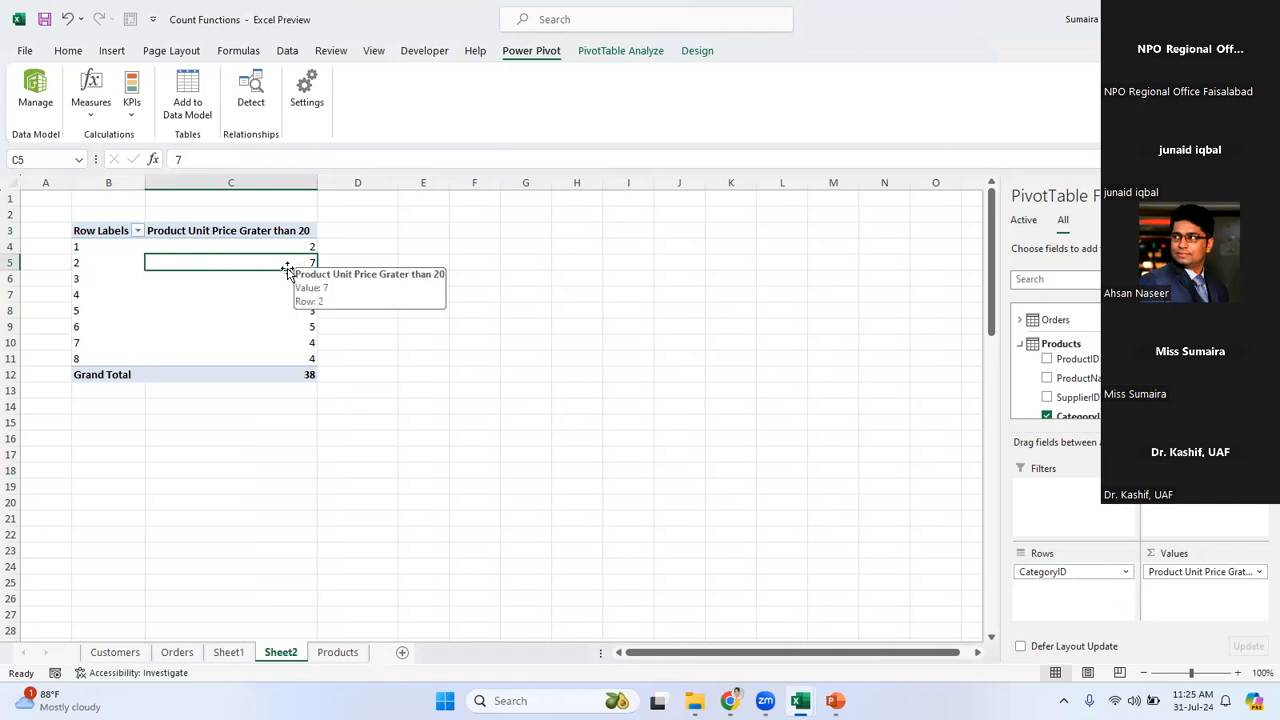
{"action": "left_click", "coordinate": [301, 326]}
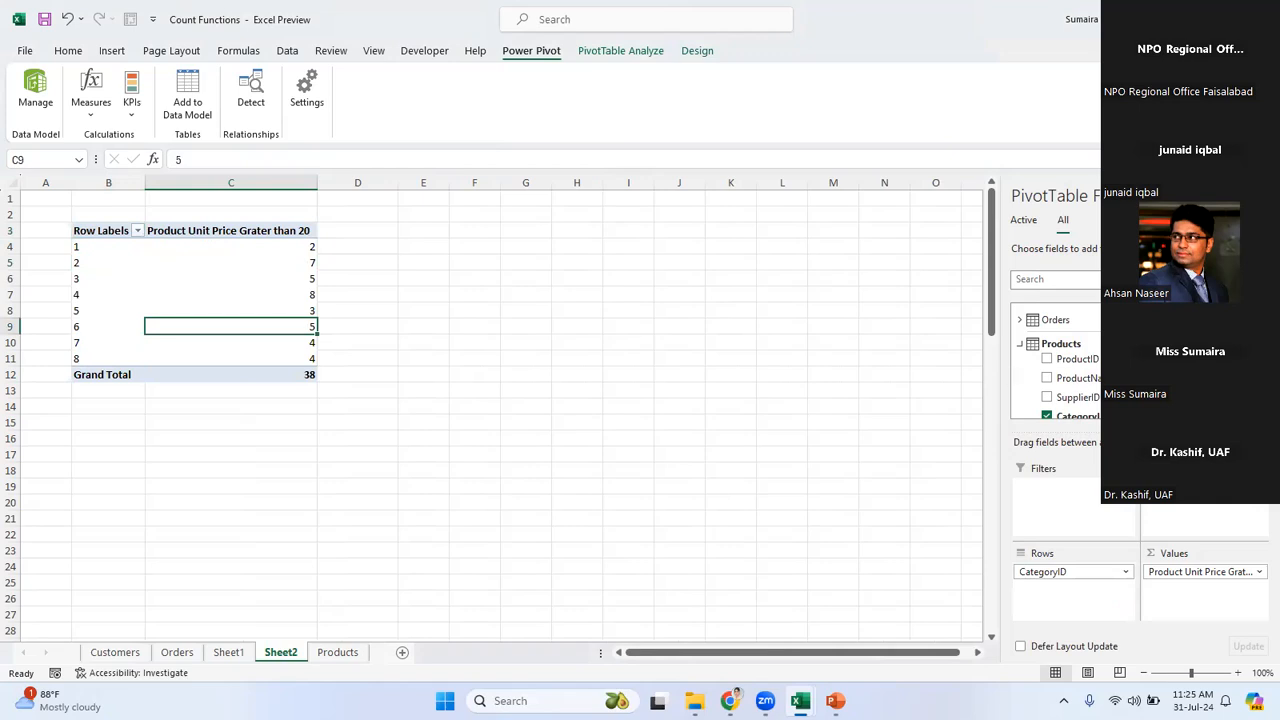
Try the sum of UnitPrice in place of the Product Unit Price Grater than 20 measure in the PivotTable values.
{"action": "scroll", "coordinate": [1055, 365], "scroll_direction": "down", "scroll_amount": 5}
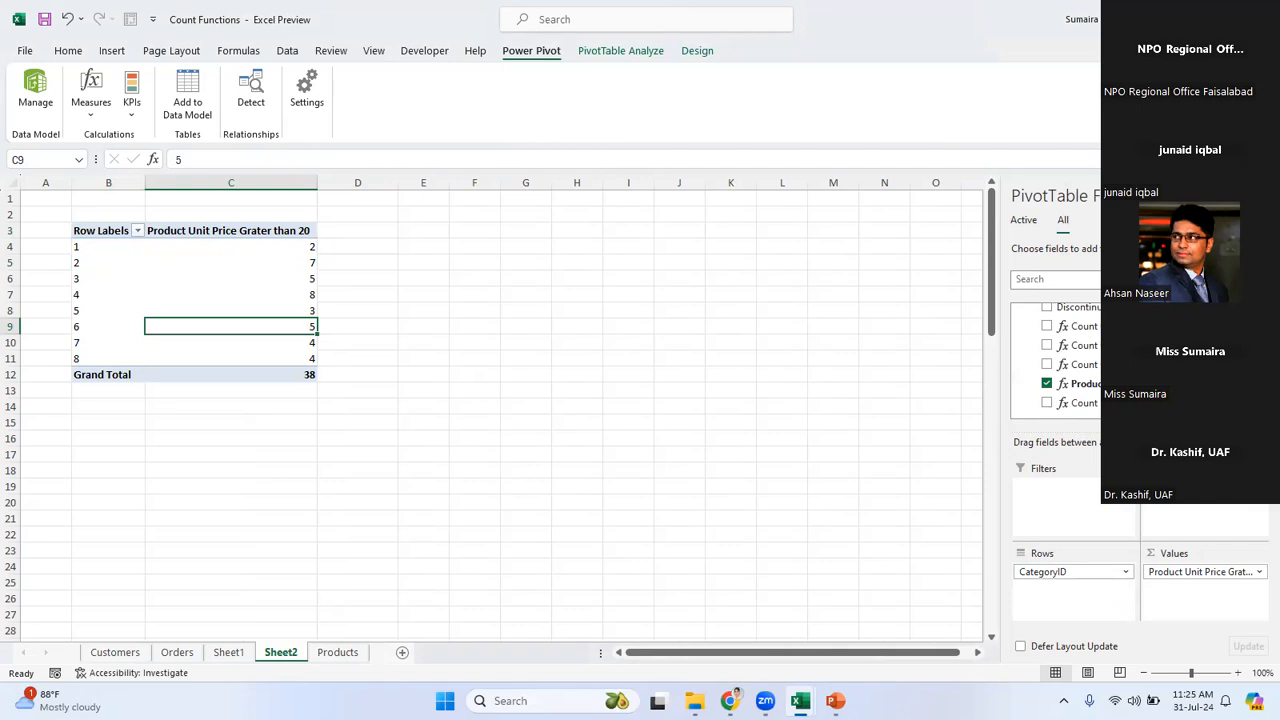
{"action": "scroll", "coordinate": [1060, 360], "scroll_direction": "up", "scroll_amount": 3}
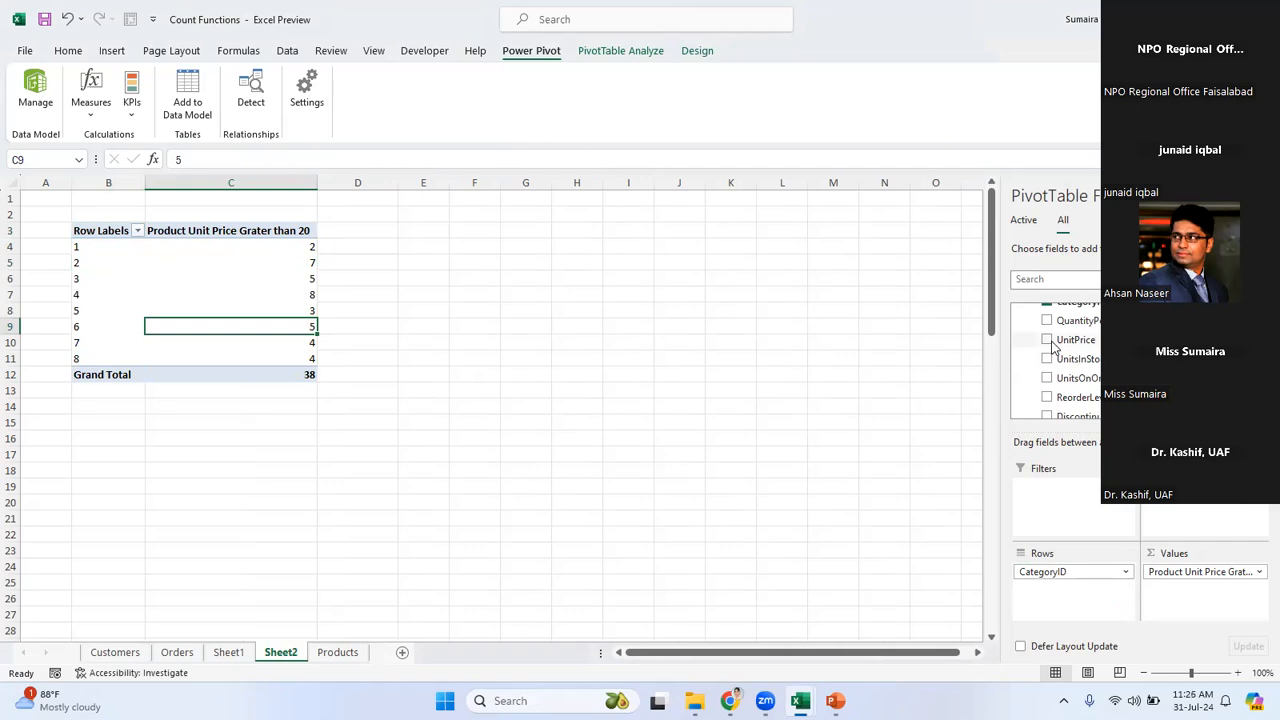
{"action": "scroll", "coordinate": [1060, 360], "scroll_direction": "down", "scroll_amount": 3}
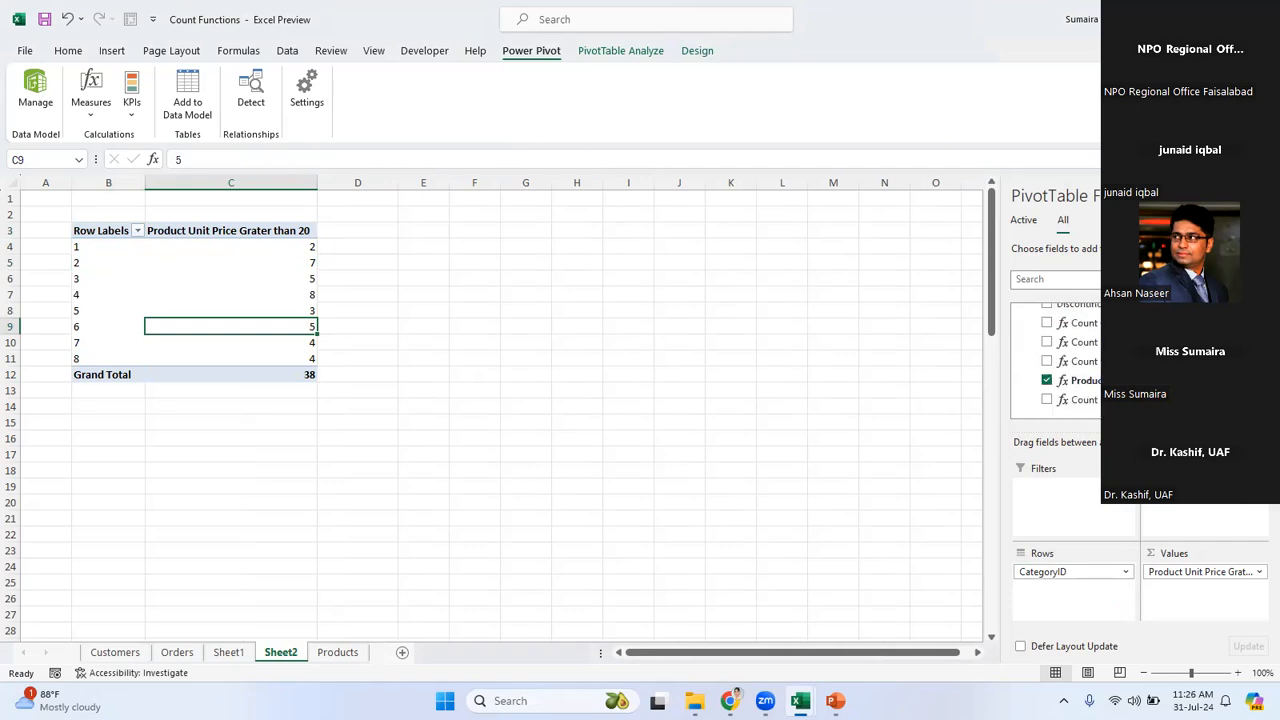
{"action": "left_click", "coordinate": [1042, 380]}
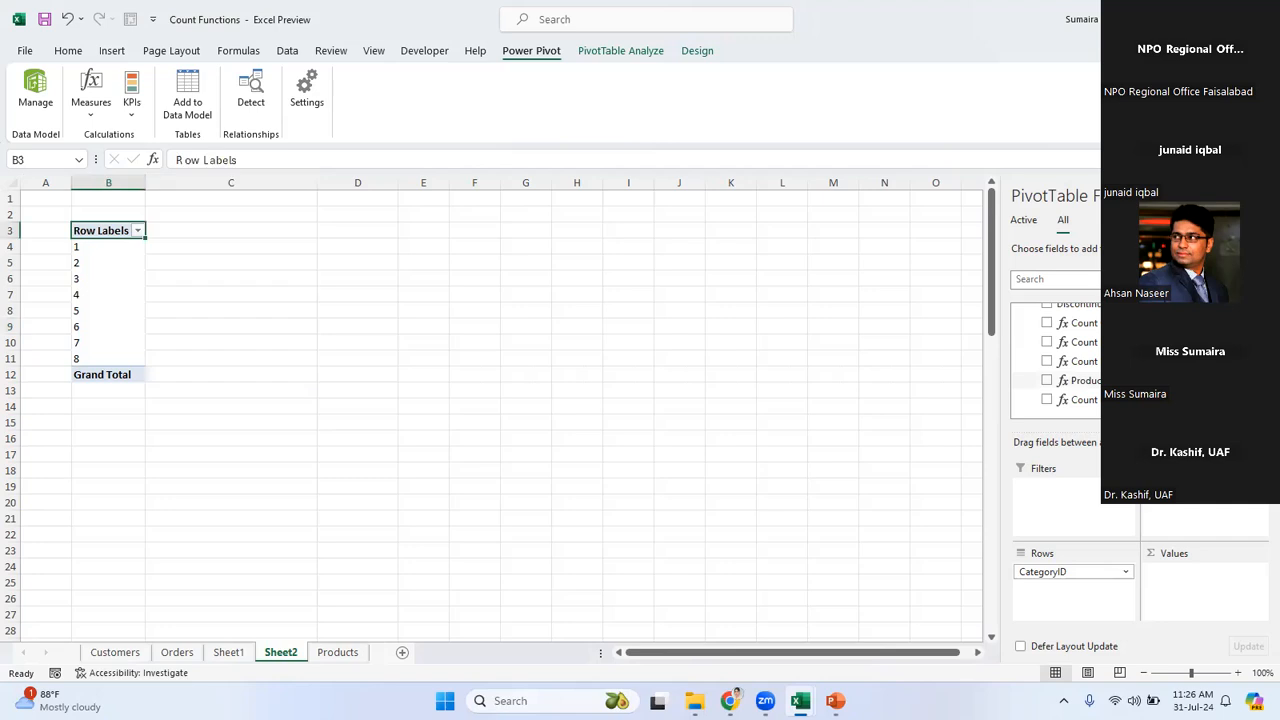
{"action": "scroll", "coordinate": [1085, 370], "scroll_direction": "up", "scroll_amount": 3}
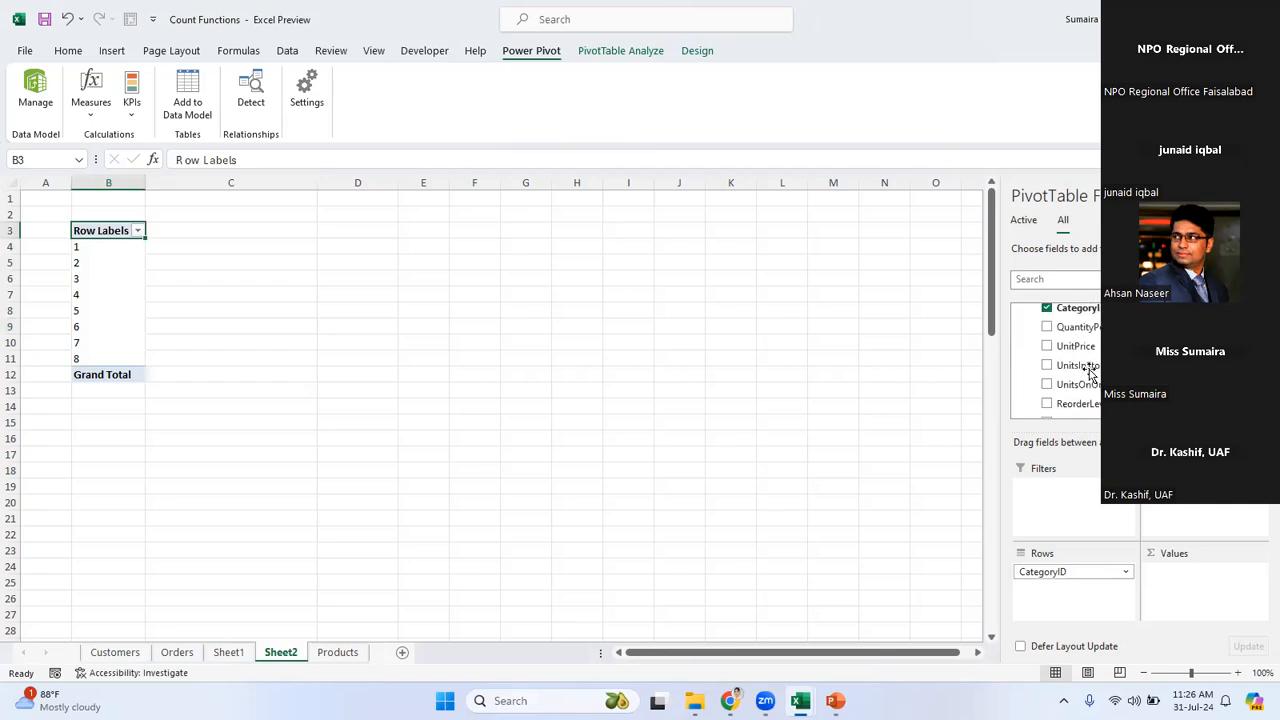
{"action": "left_click", "coordinate": [1047, 351]}
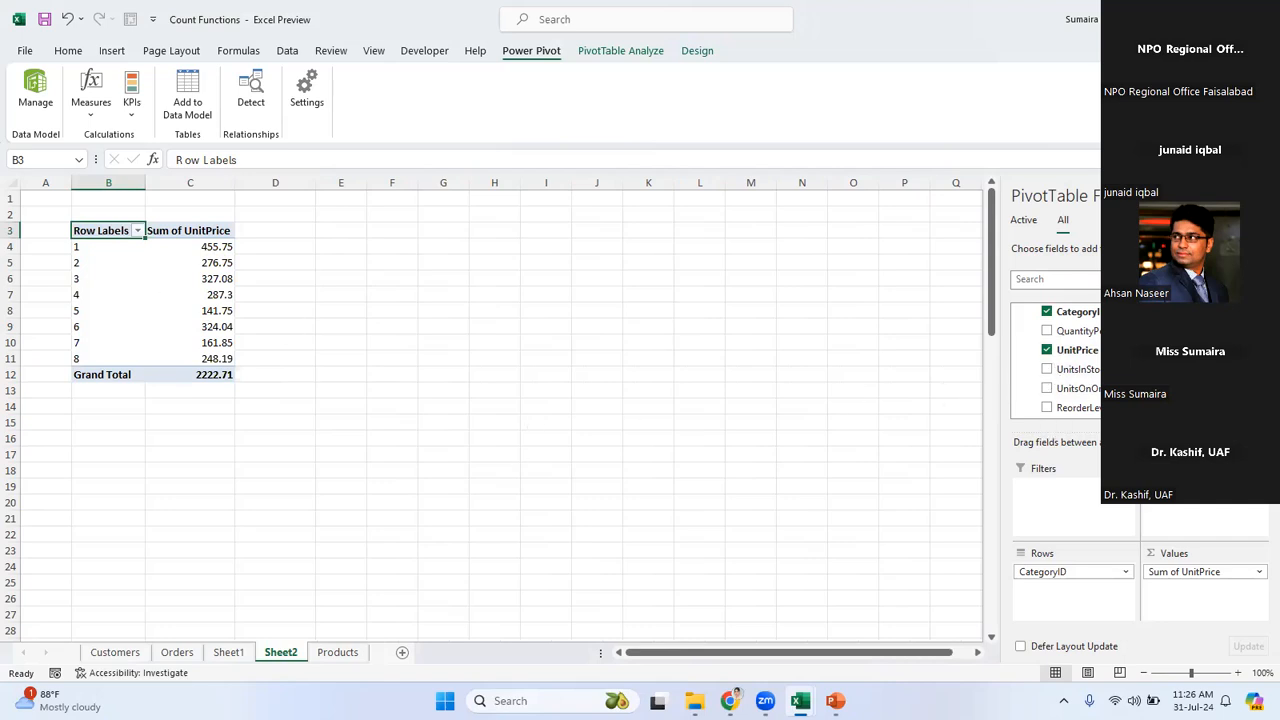
Remove UnitPrice from the PivotTable and restore the Product Unit Price Grater than 20 measure.
{"action": "scroll", "coordinate": [1055, 360], "scroll_direction": "down", "scroll_amount": 1}
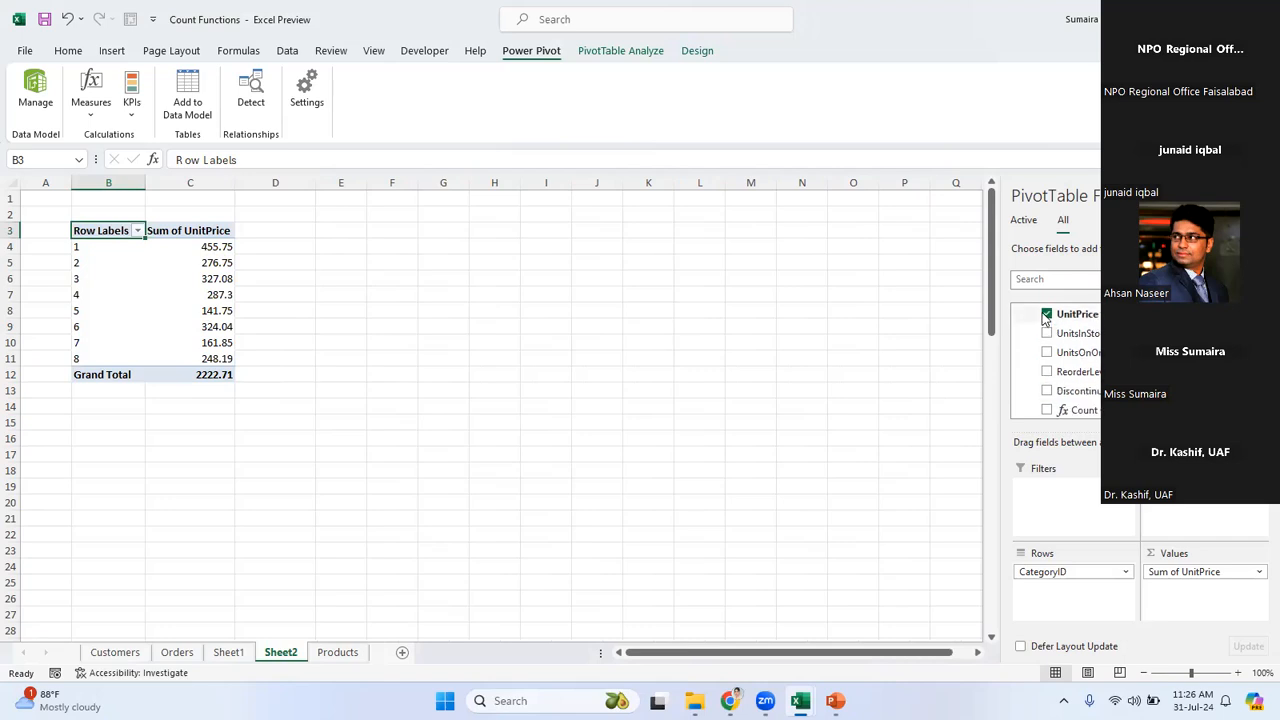
{"action": "left_click", "coordinate": [1047, 314]}
{"action": "scroll", "coordinate": [1060, 360], "scroll_direction": "down", "scroll_amount": 2}
{"action": "left_click", "coordinate": [1047, 381]}
{"action": "left_click", "coordinate": [301, 325]}
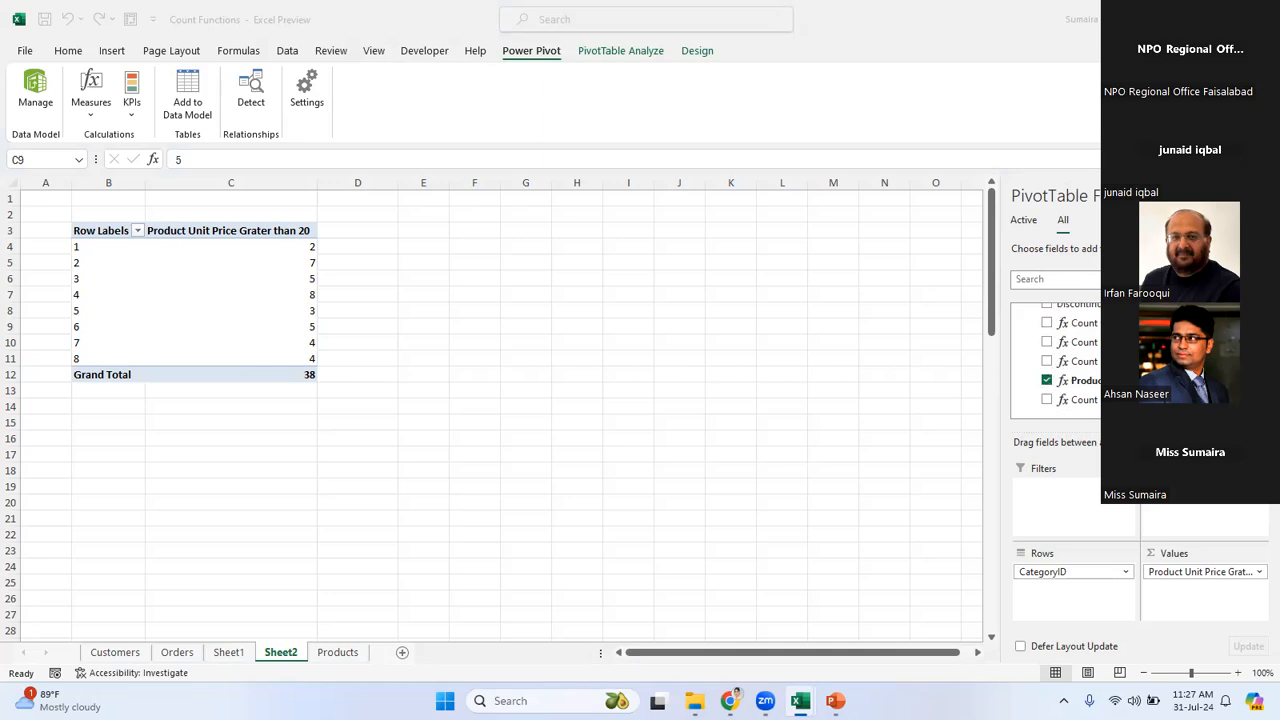
Swap the filtered count measure for the sum of UnitPrice per CategoryID once more.
{"action": "scroll", "coordinate": [1060, 360], "scroll_direction": "up", "scroll_amount": 5}
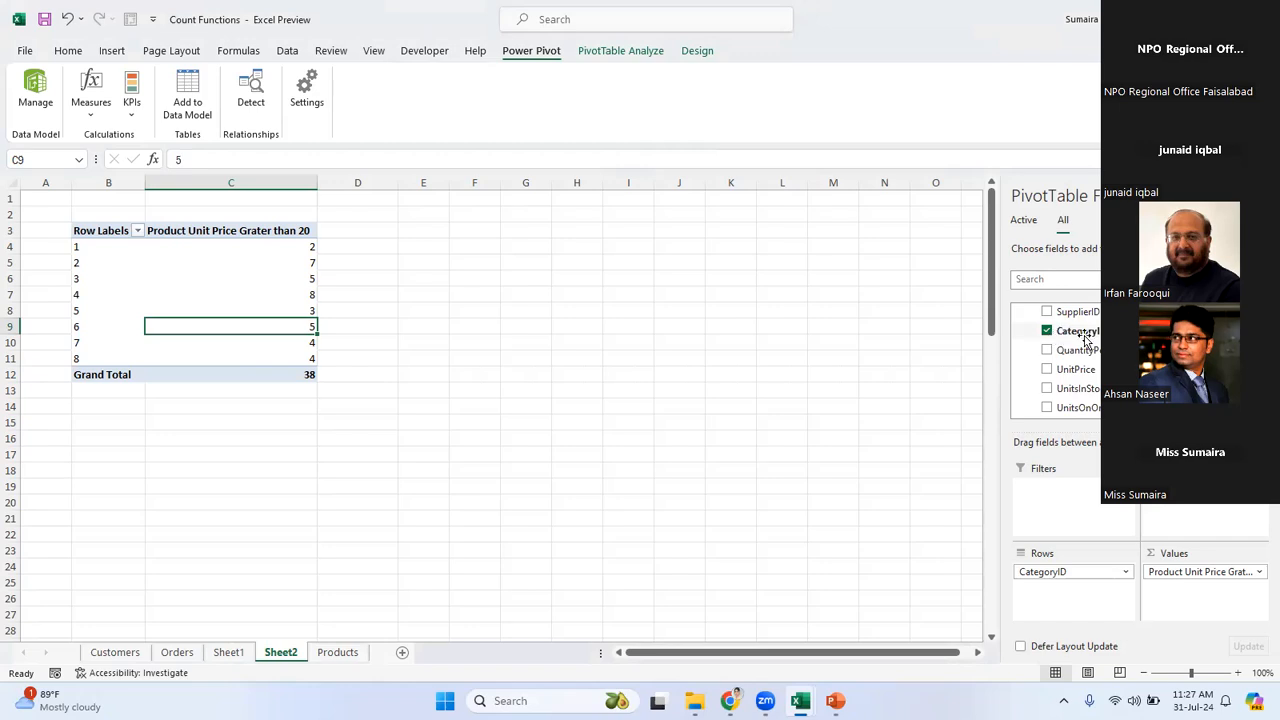
{"action": "scroll", "coordinate": [1060, 360], "scroll_direction": "down", "scroll_amount": 5}
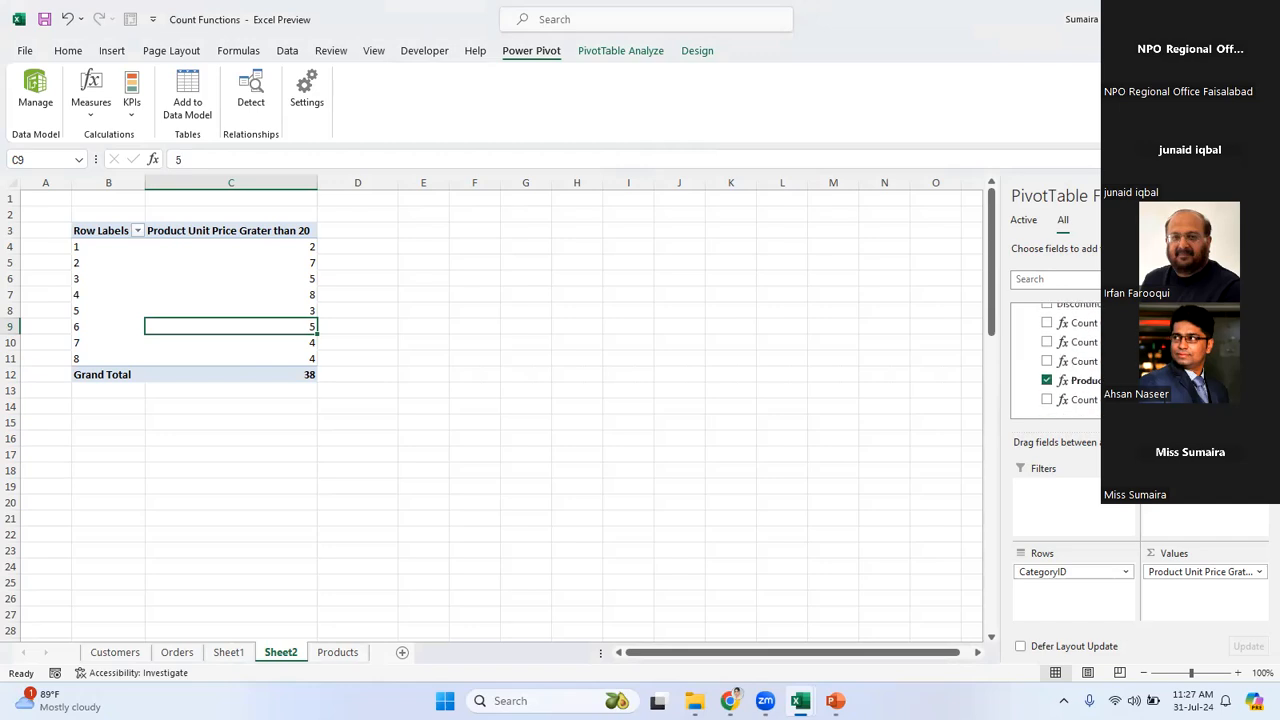
{"action": "scroll", "coordinate": [1060, 360], "scroll_direction": "up", "scroll_amount": 1}
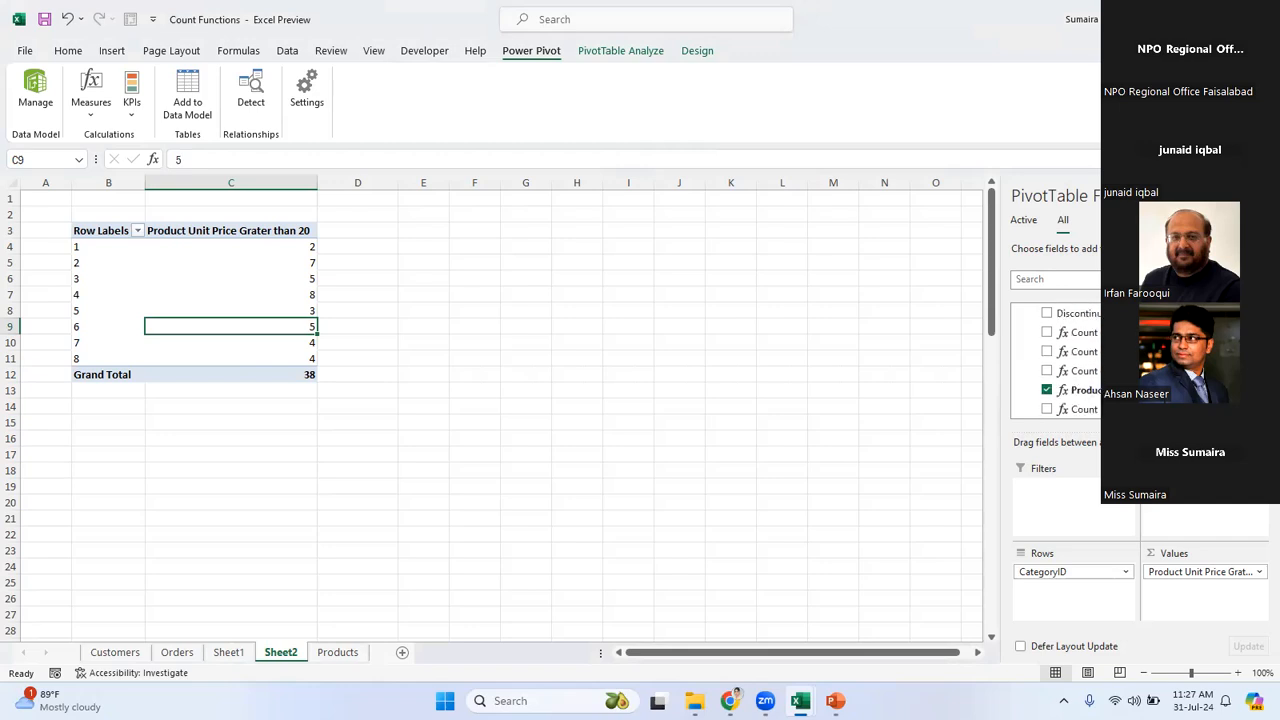
{"action": "left_click", "coordinate": [1045, 390]}
{"action": "scroll", "coordinate": [1060, 360], "scroll_direction": "up", "scroll_amount": 4}
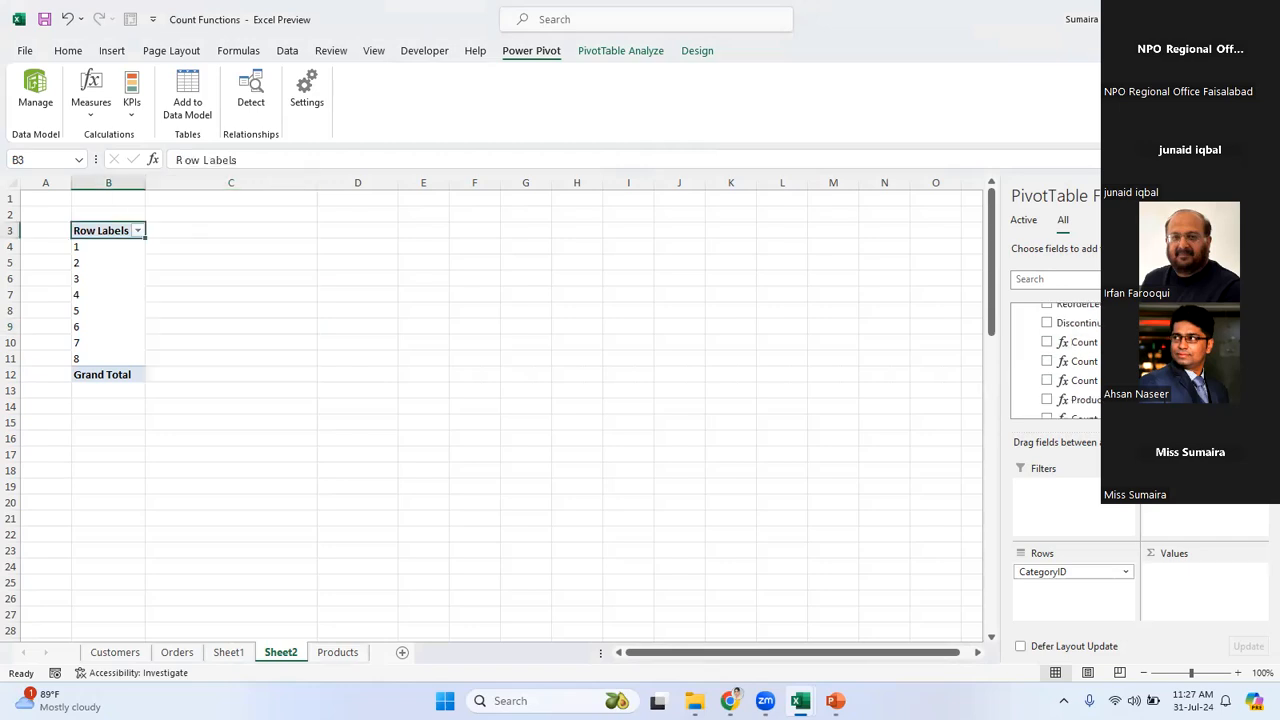
{"action": "left_click", "coordinate": [1046, 381]}
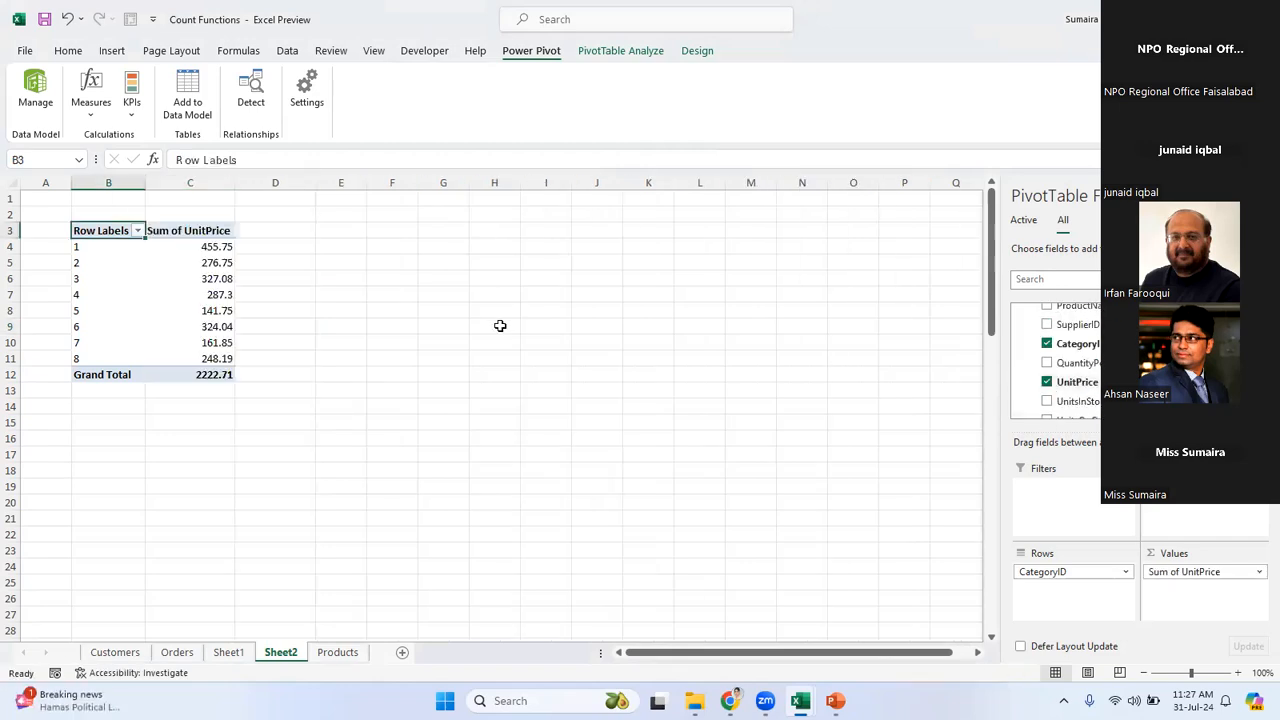
{"action": "left_click", "coordinate": [210, 311]}
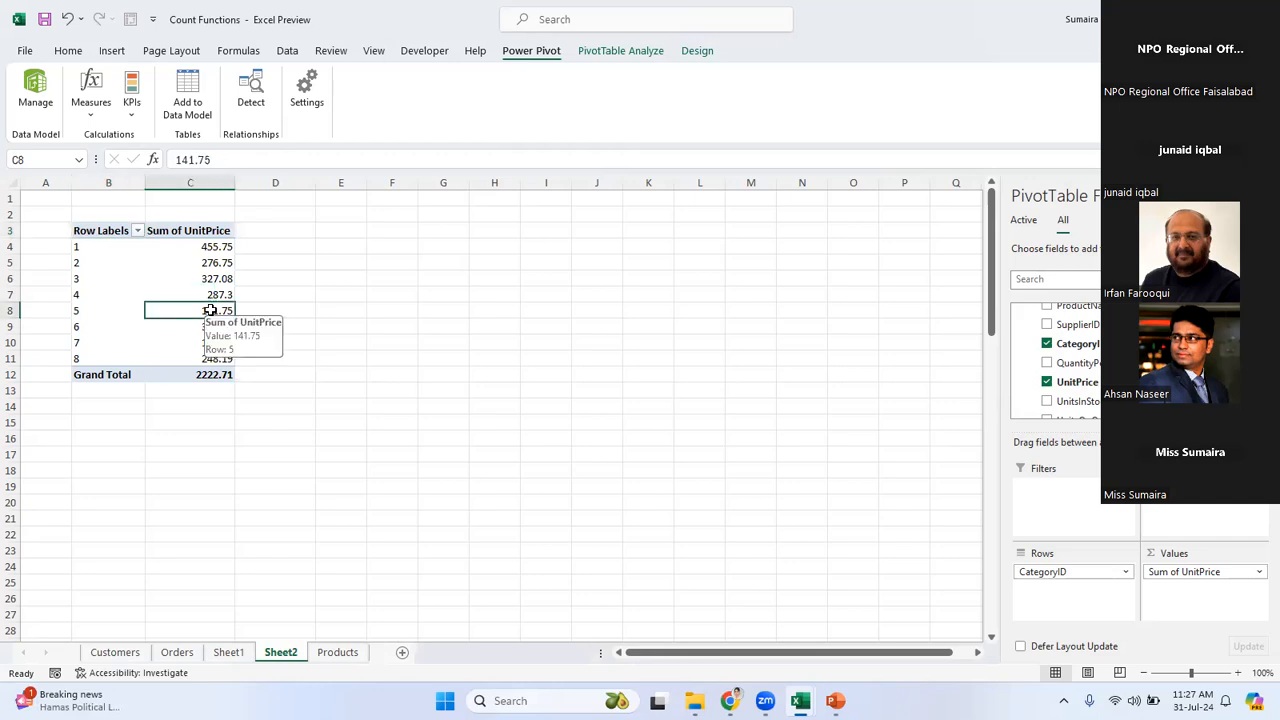
Return the Product Unit Price Grater than 20 measure to the values in place of UnitPrice, and review its count per CategoryID.
{"action": "left_click", "coordinate": [1047, 383]}
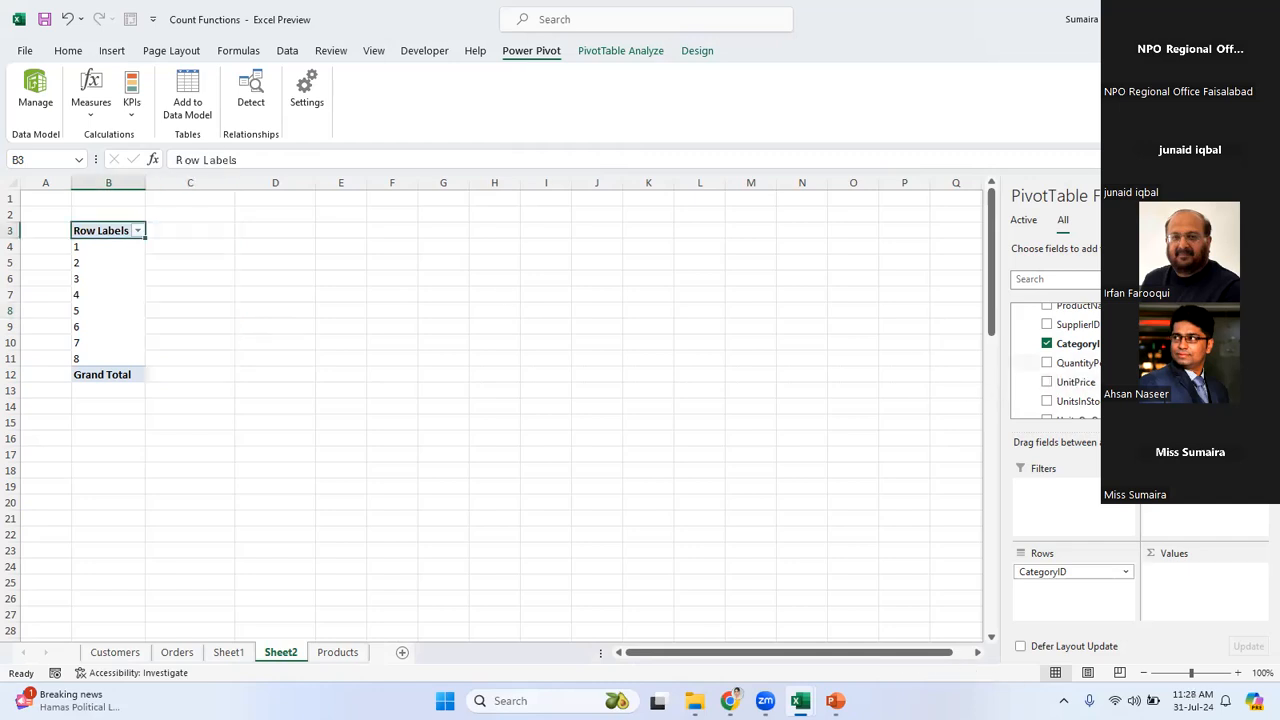
{"action": "scroll", "coordinate": [1027, 380], "scroll_direction": "down", "scroll_amount": 5}
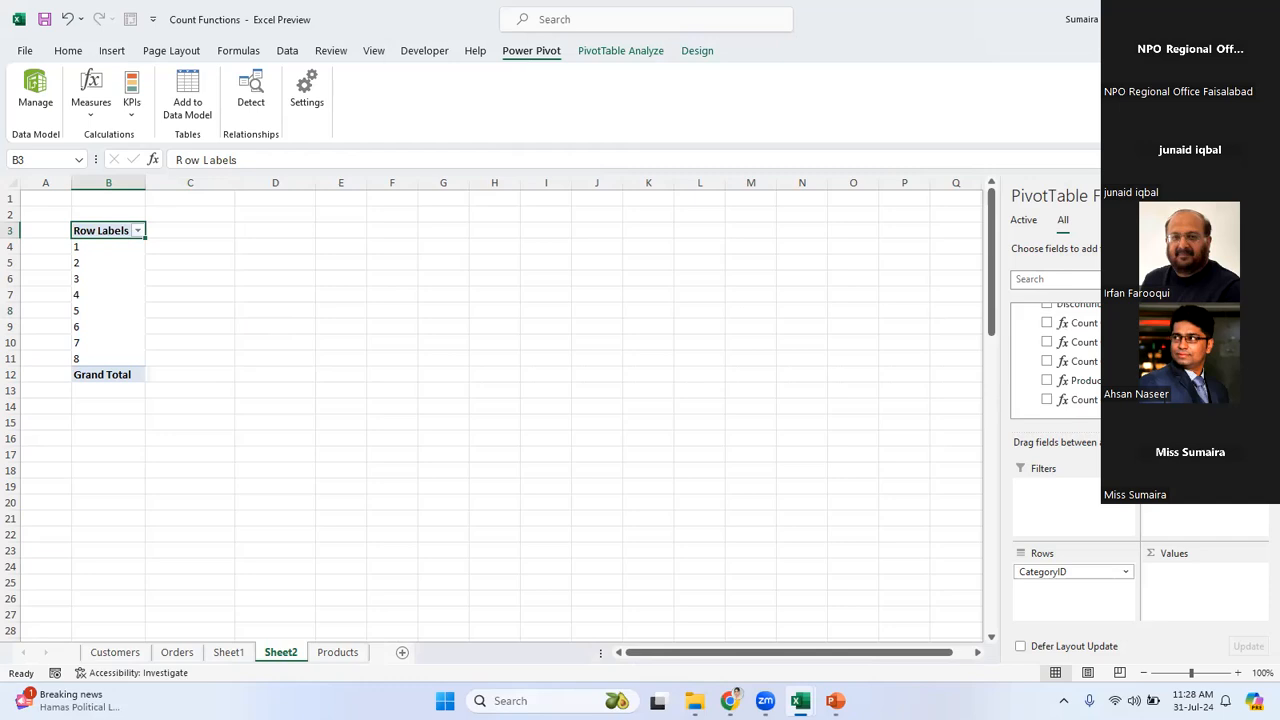
{"action": "left_click", "coordinate": [1046, 381]}
{"action": "left_click", "coordinate": [103, 248]}
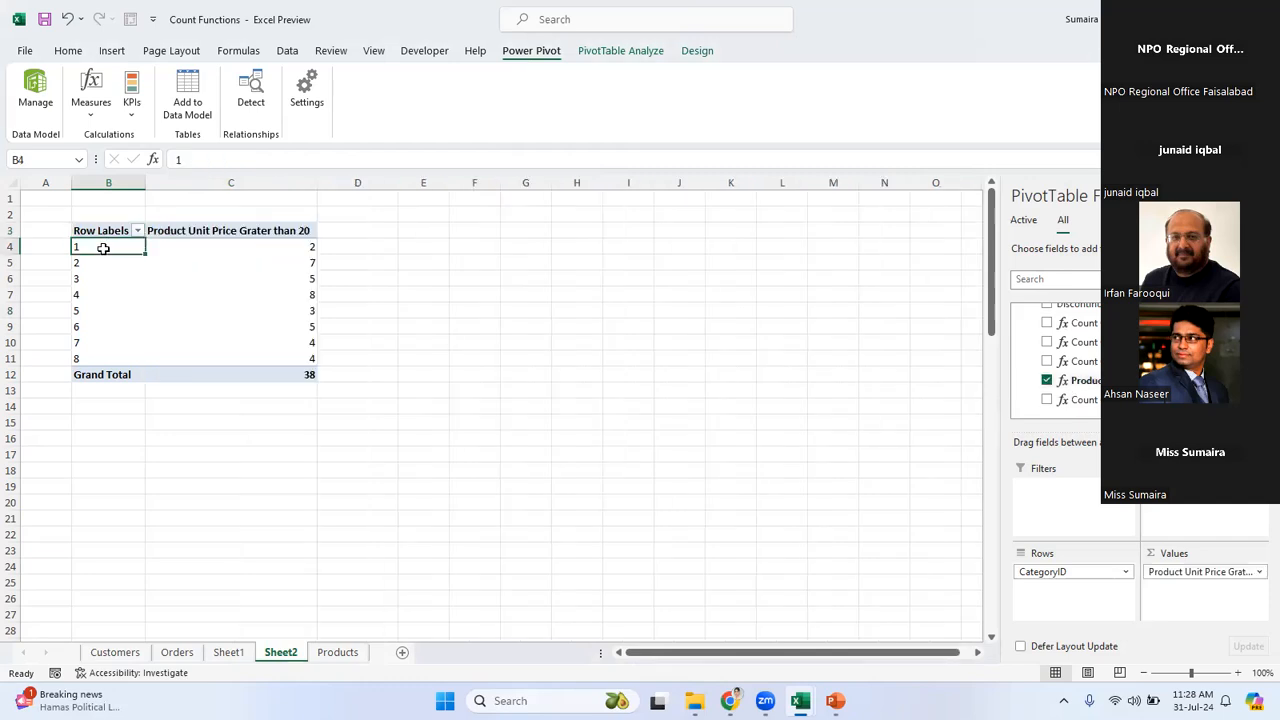
{"action": "left_click", "coordinate": [244, 251]}
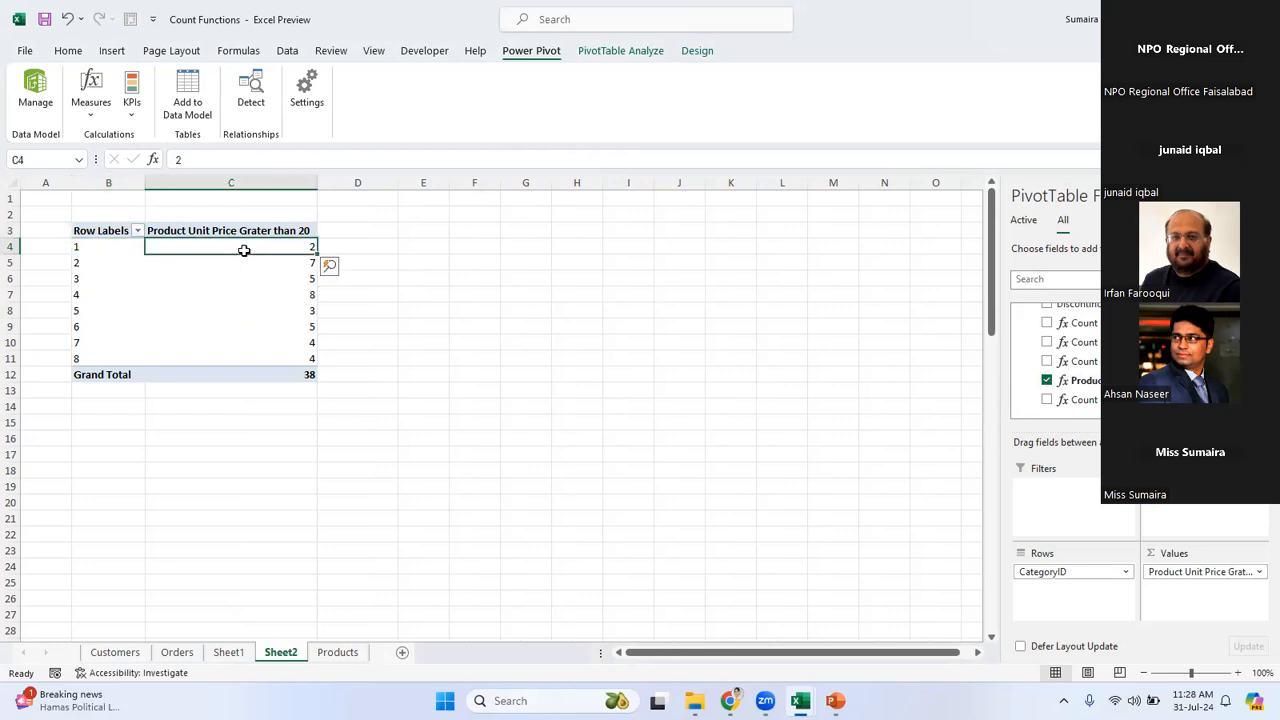
{"action": "left_click", "coordinate": [127, 264]}
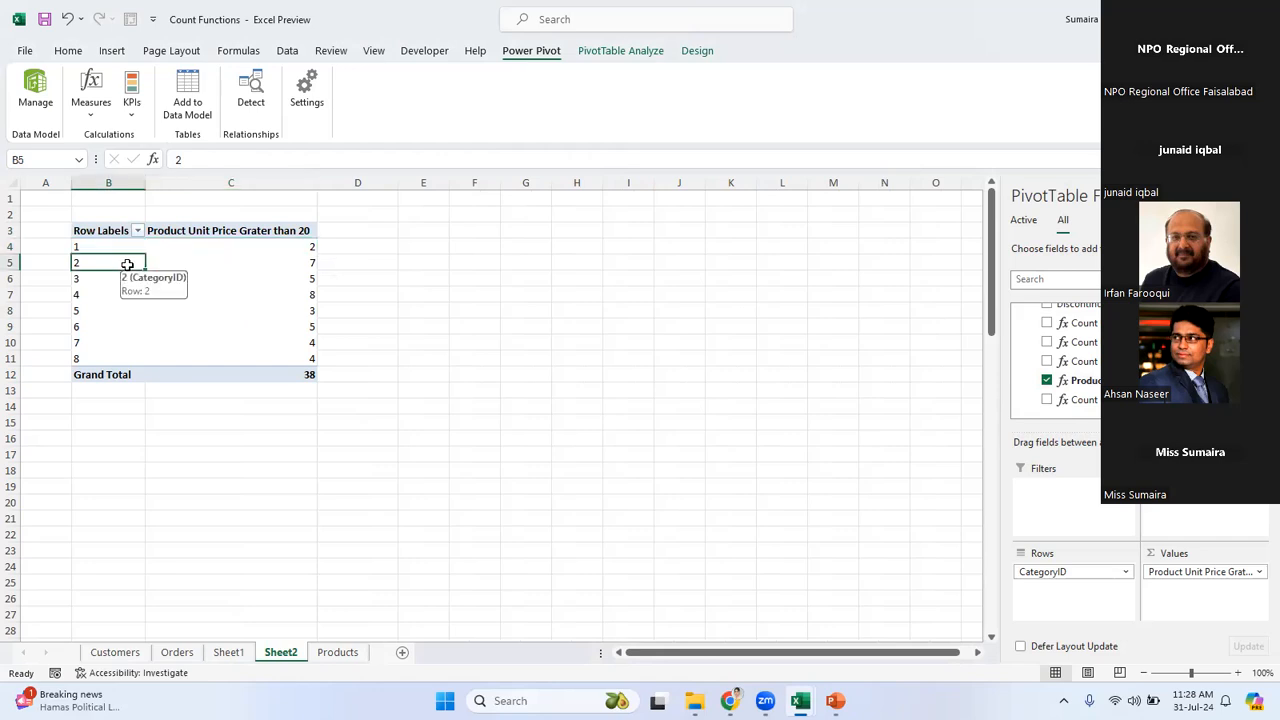
{"action": "left_click", "coordinate": [248, 262]}
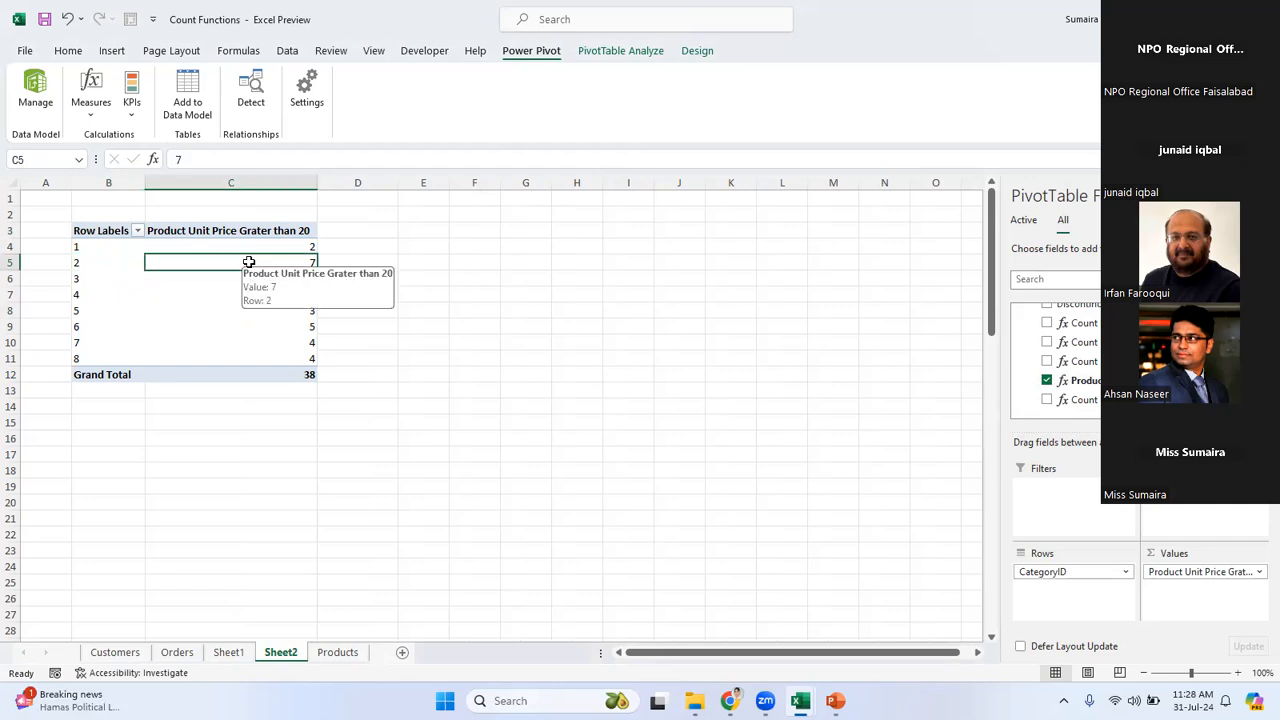
{"action": "left_click", "coordinate": [229, 305]}
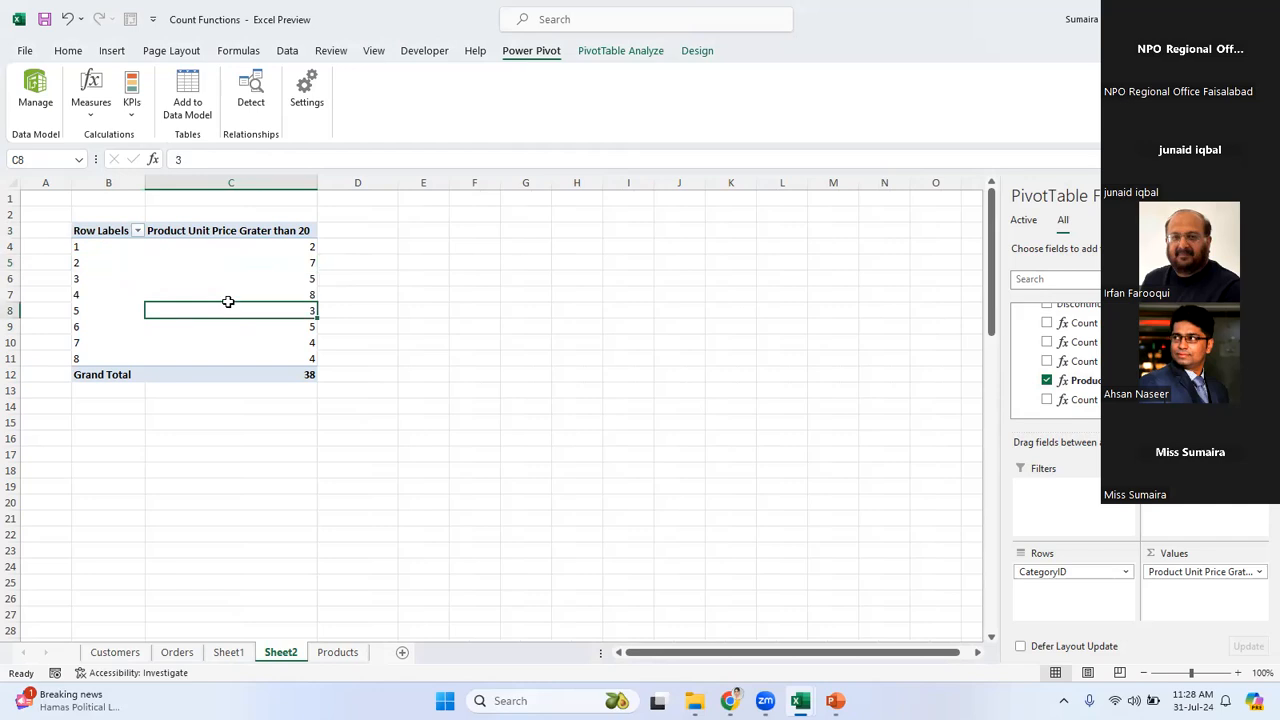
{"action": "left_click", "coordinate": [233, 340]}
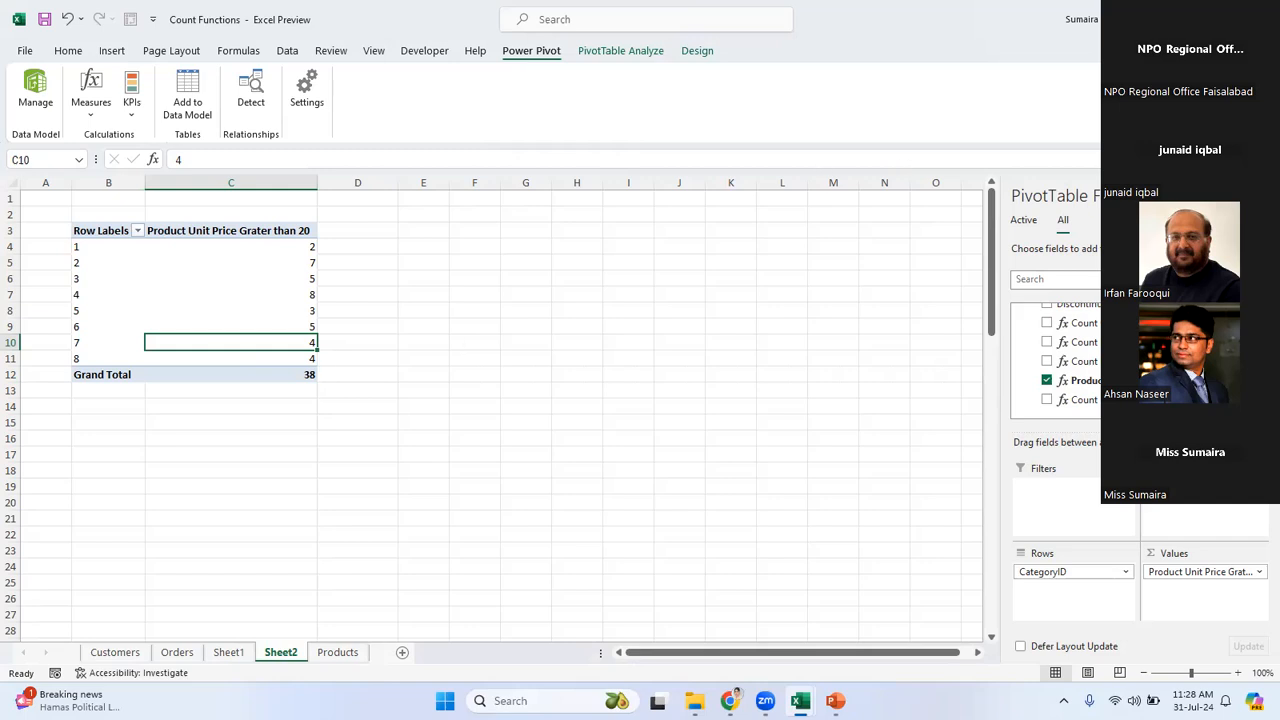
Close the Count Functions and Average Functions workbooks without saving their changes.
{"action": "left_click", "coordinate": [1258, 19]}
{"action": "left_click", "coordinate": [717, 376]}
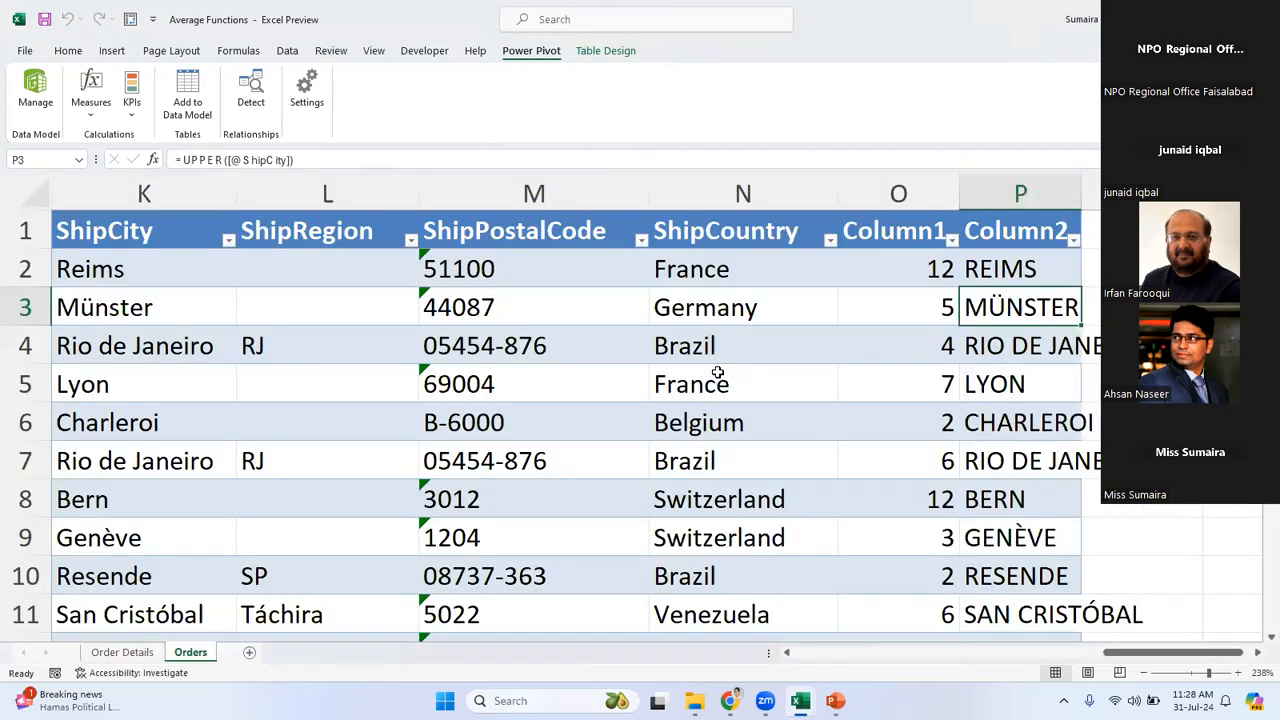
{"action": "left_click", "coordinate": [717, 376]}
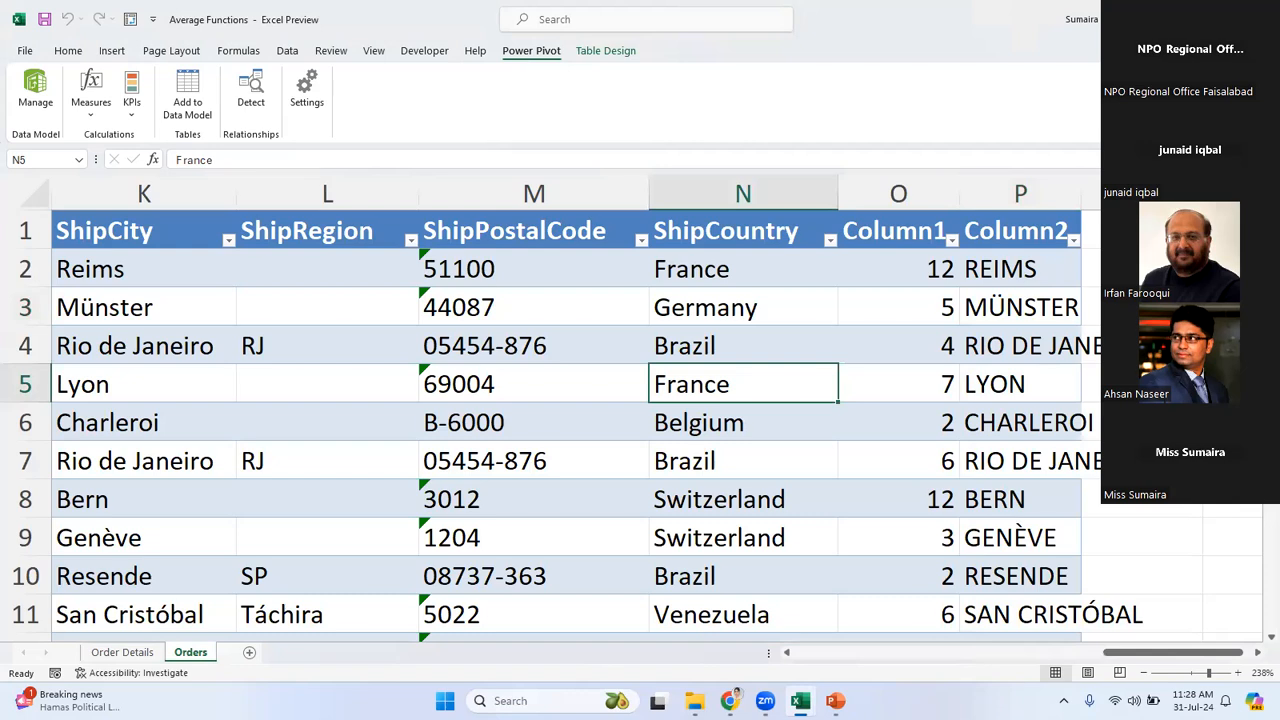
{"action": "key", "text": "alt+F4"}
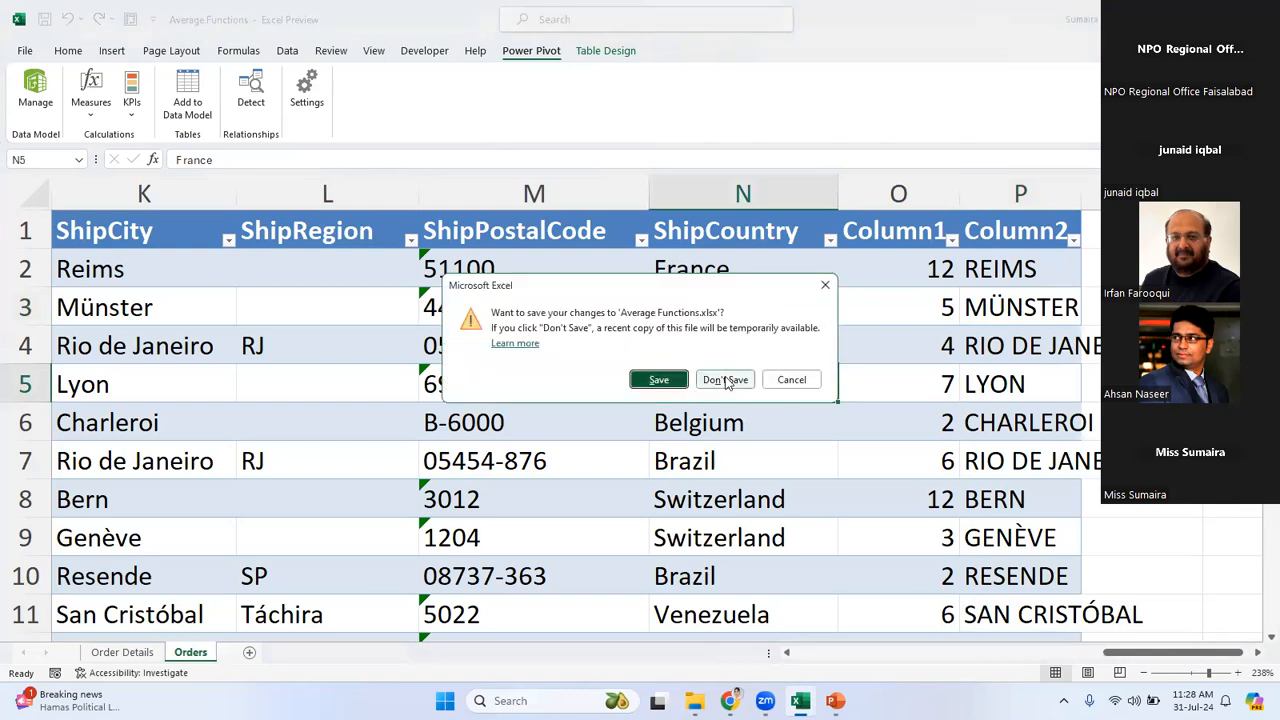
{"action": "left_click", "coordinate": [725, 380]}
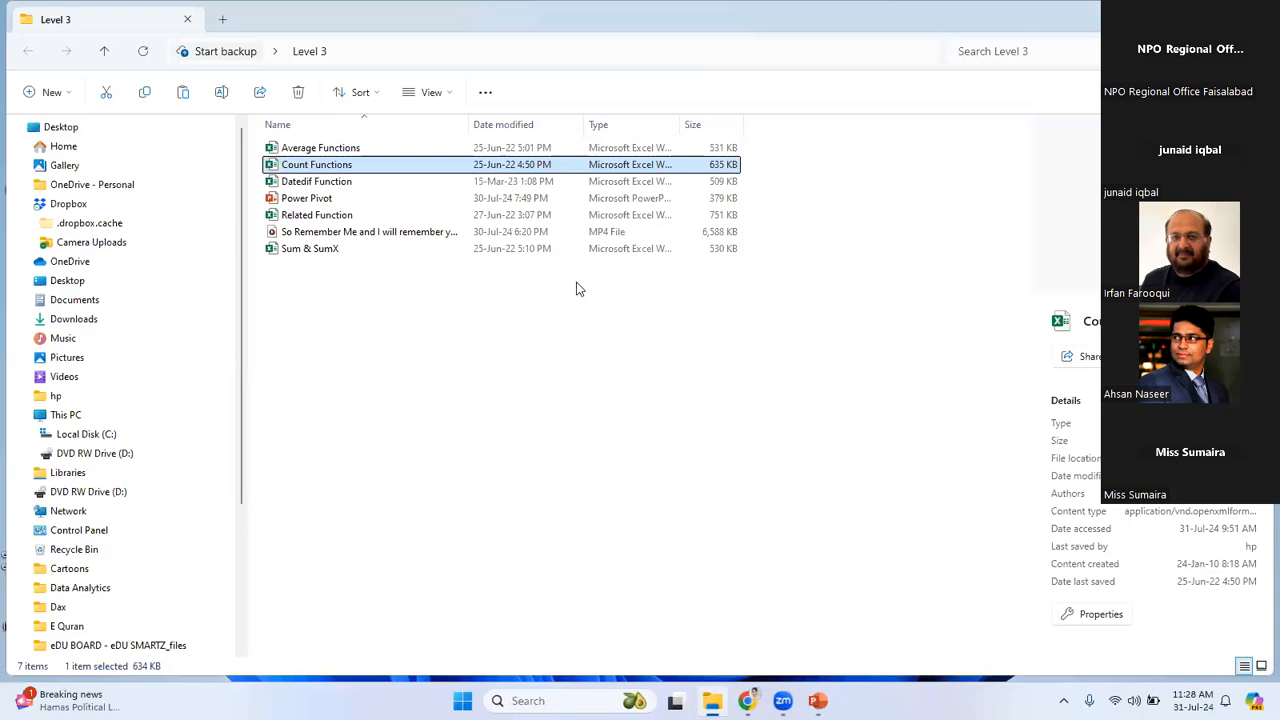
Look through the workbooks in the Level 3 folder and select Sum & SumX.
{"action": "left_click", "coordinate": [412, 186]}
{"action": "left_click", "coordinate": [378, 216]}
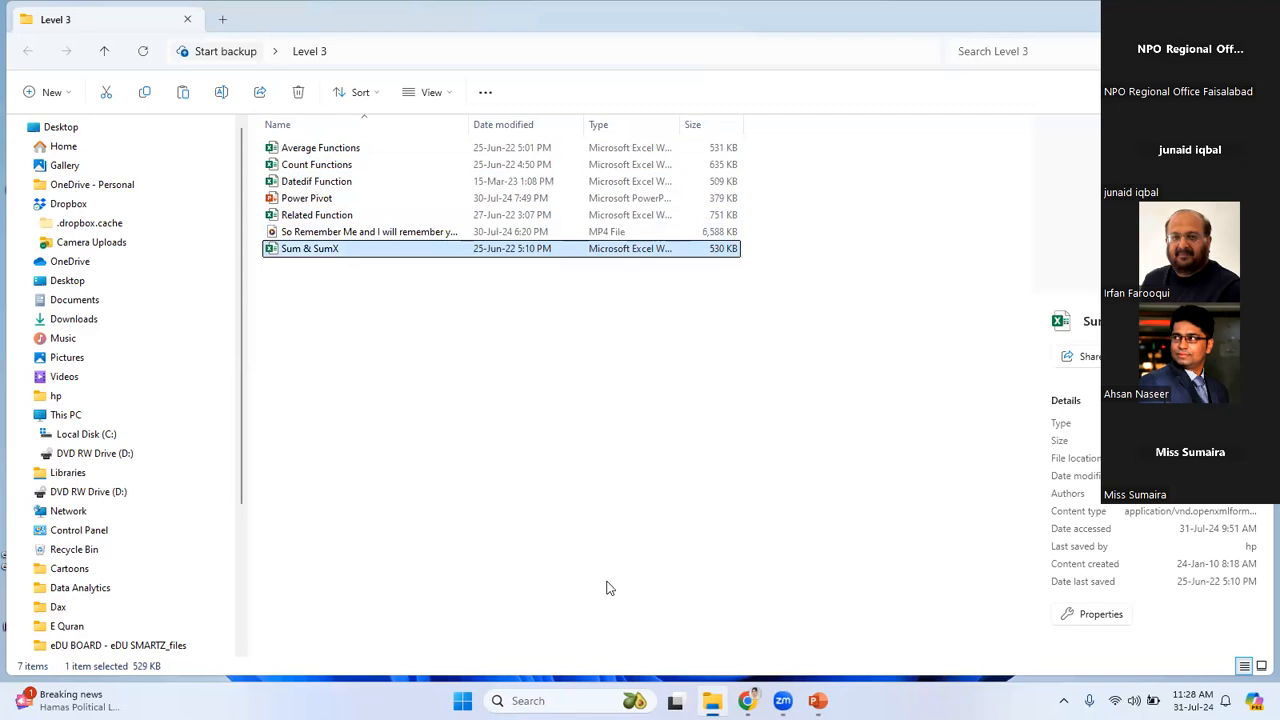
{"action": "key", "text": "Return"}
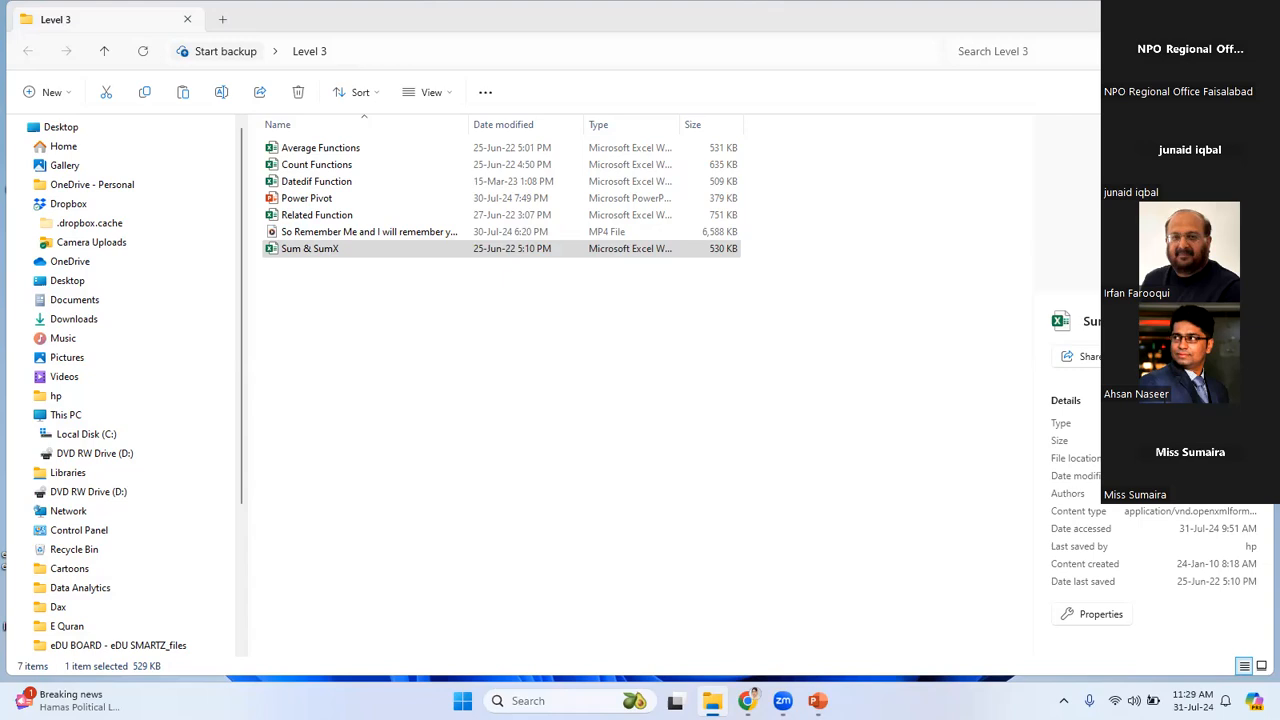
{"action": "left_click", "coordinate": [704, 691]}
{"action": "left_click", "coordinate": [704, 691]}
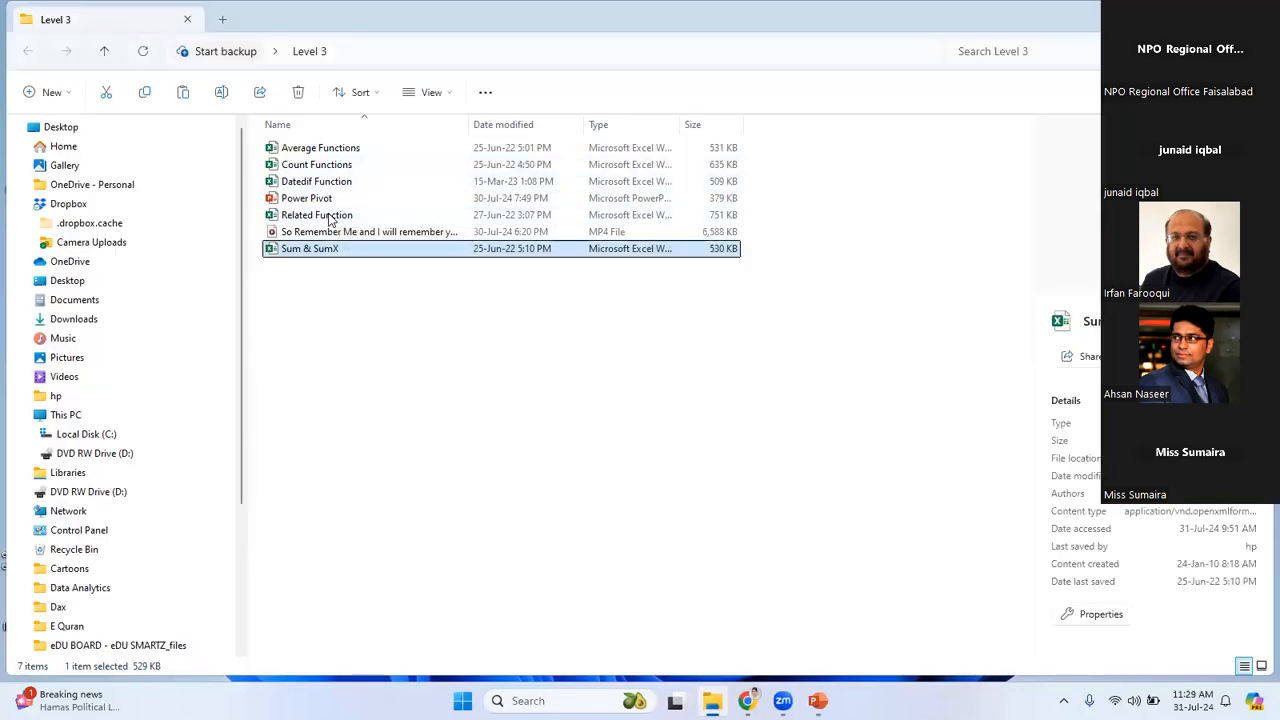
Reopen the Count Functions workbook and select the Count False measure in its Power Pivot Products table.
{"action": "left_click", "coordinate": [377, 165]}
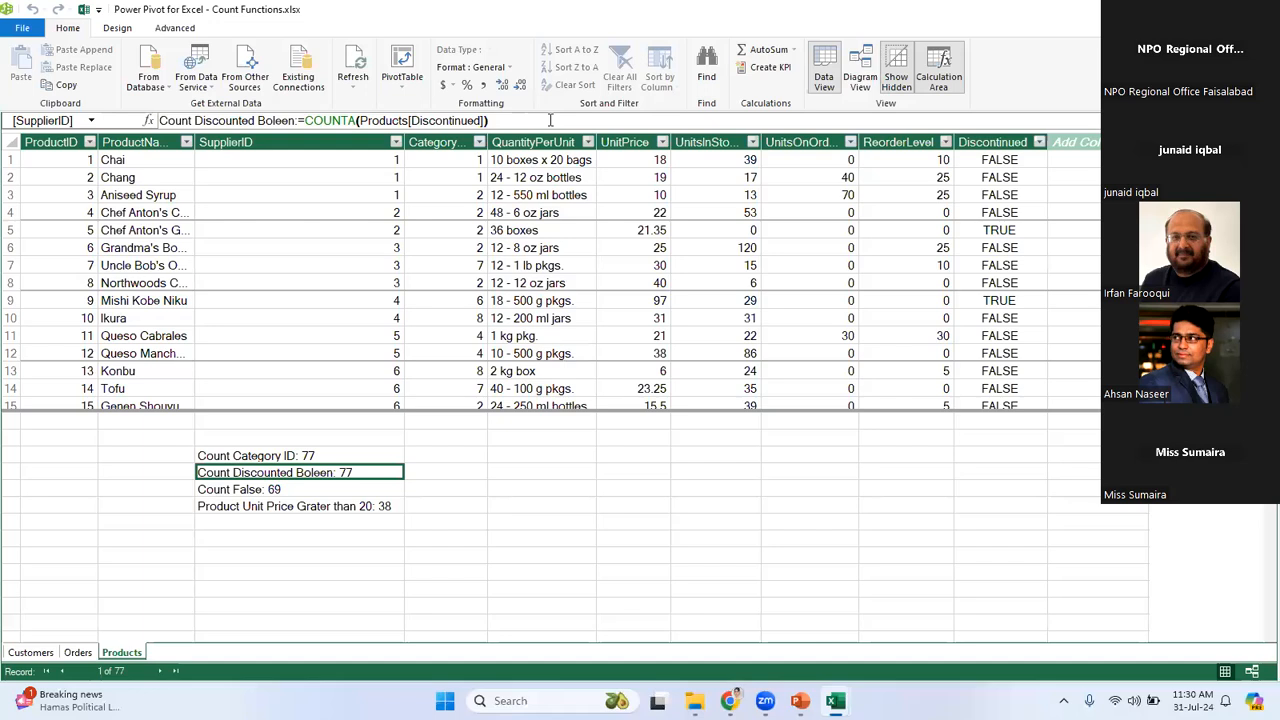
{"action": "key", "text": "Down"}
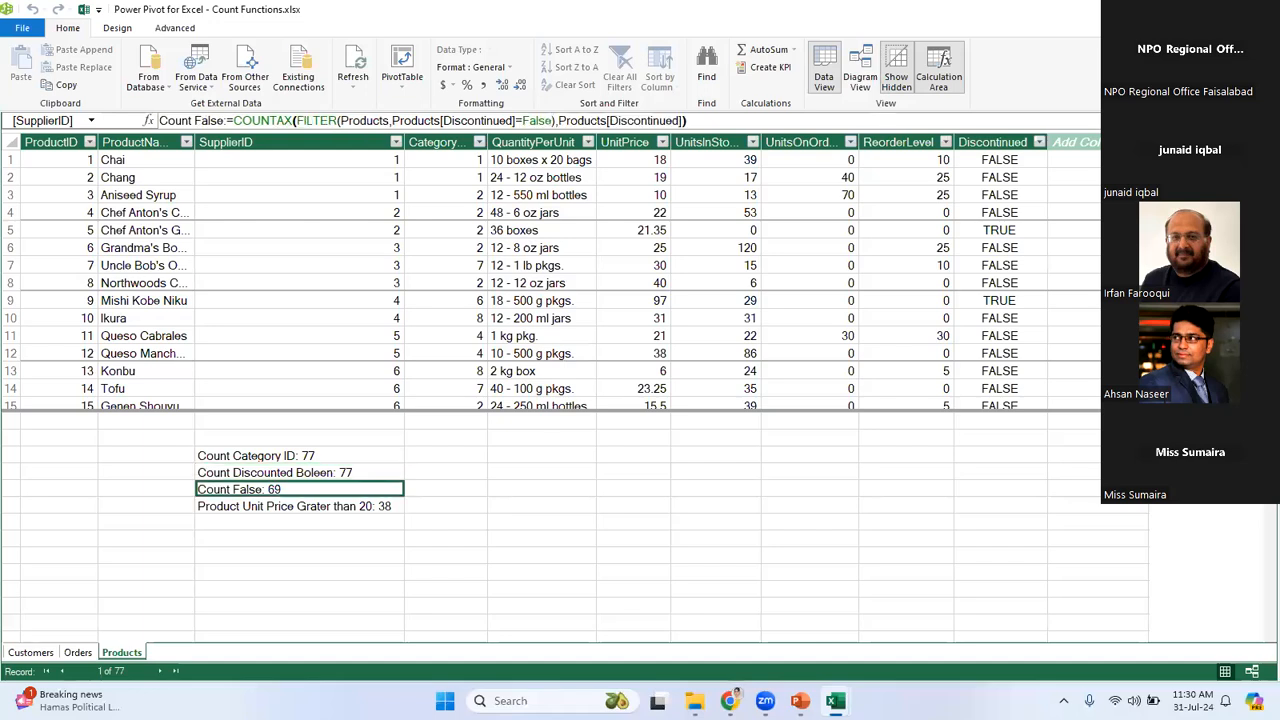
Try the quoted text "True" as the Discontinued filter criterion in the Count False measure.
{"action": "left_click", "coordinate": [550, 120]}
{"action": "key", "text": "BackSpace"}
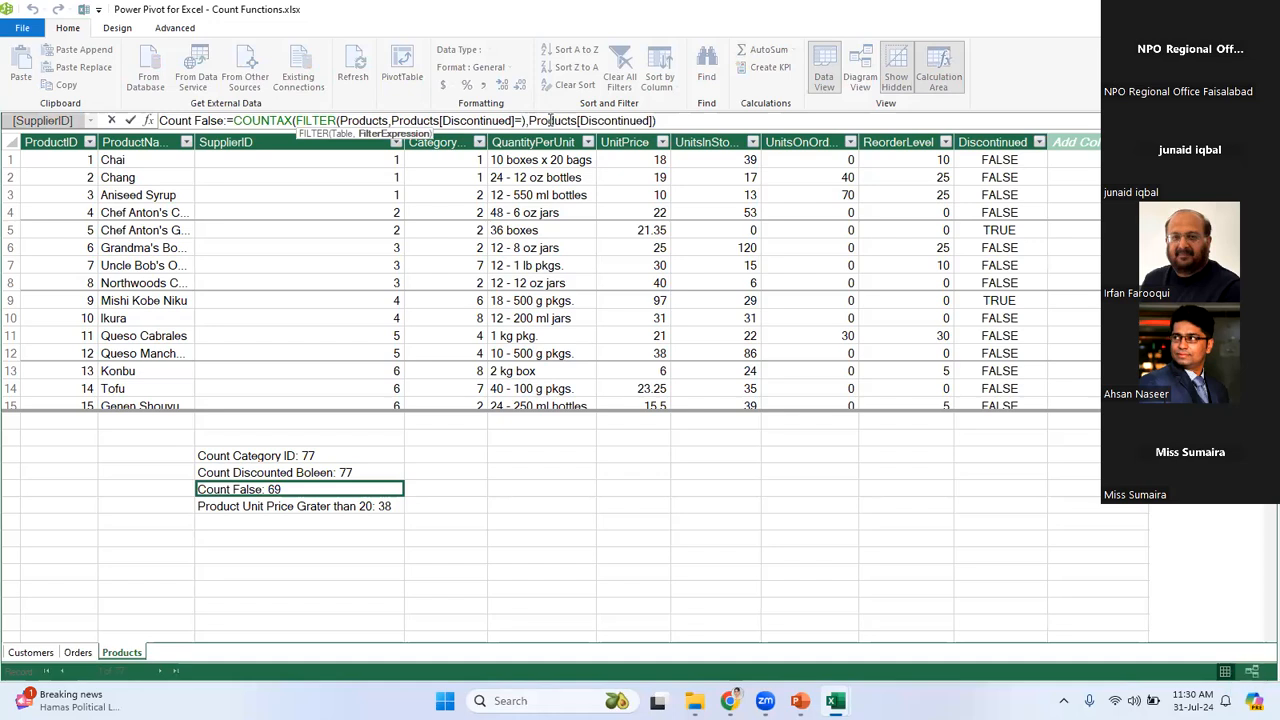
{"action": "type", "text": "\"True\""}
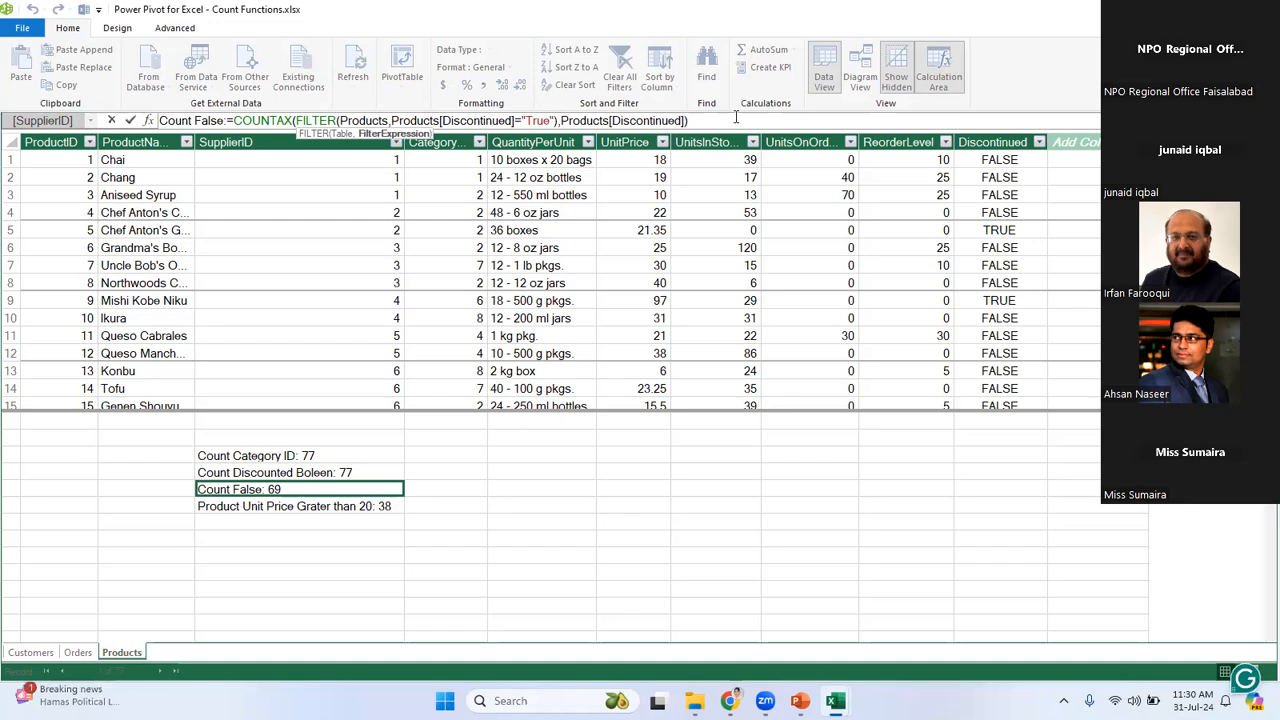
{"action": "key", "text": "Return"}
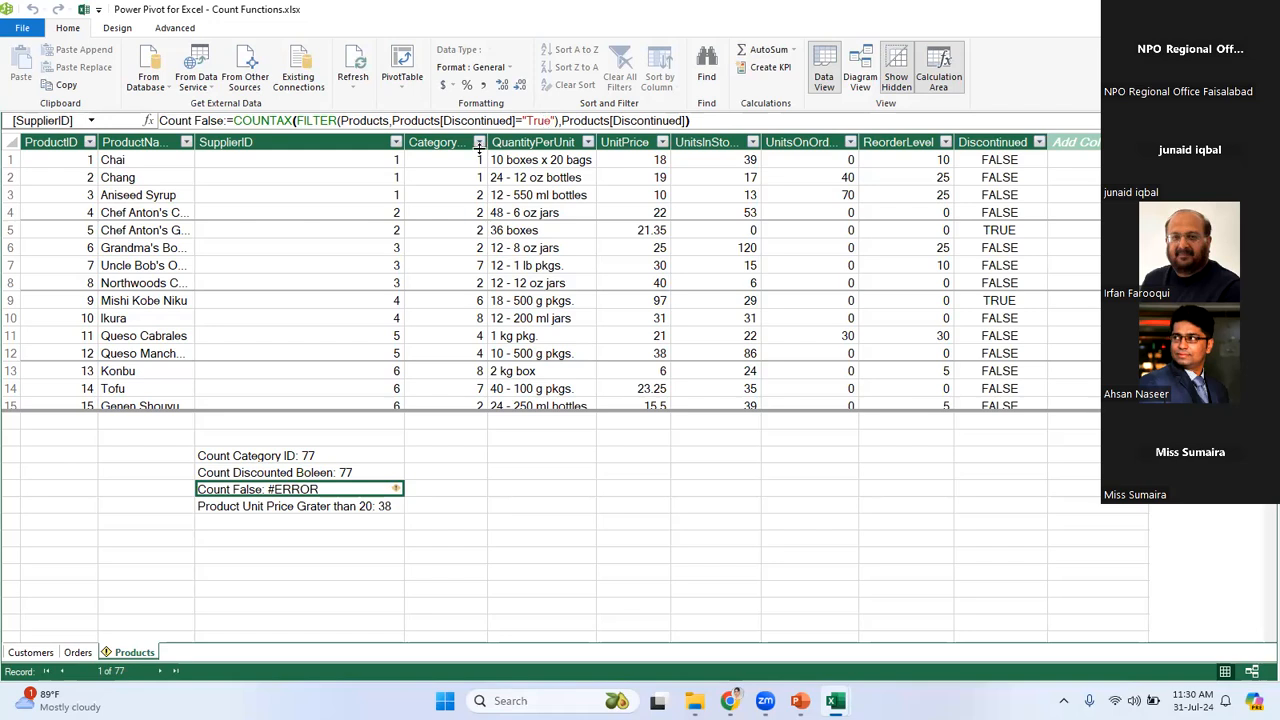
Replace the quoted "True" criterion in the Count False formula with the unquoted logical value TRUE.
{"action": "left_click", "coordinate": [555, 120]}
{"action": "key", "text": "BackSpace"}
{"action": "key", "text": "BackSpace"}
{"action": "key", "text": "BackSpace"}
{"action": "key", "text": "BackSpace"}
{"action": "key", "text": "BackSpace"}
{"action": "key", "text": "BackSpace"}
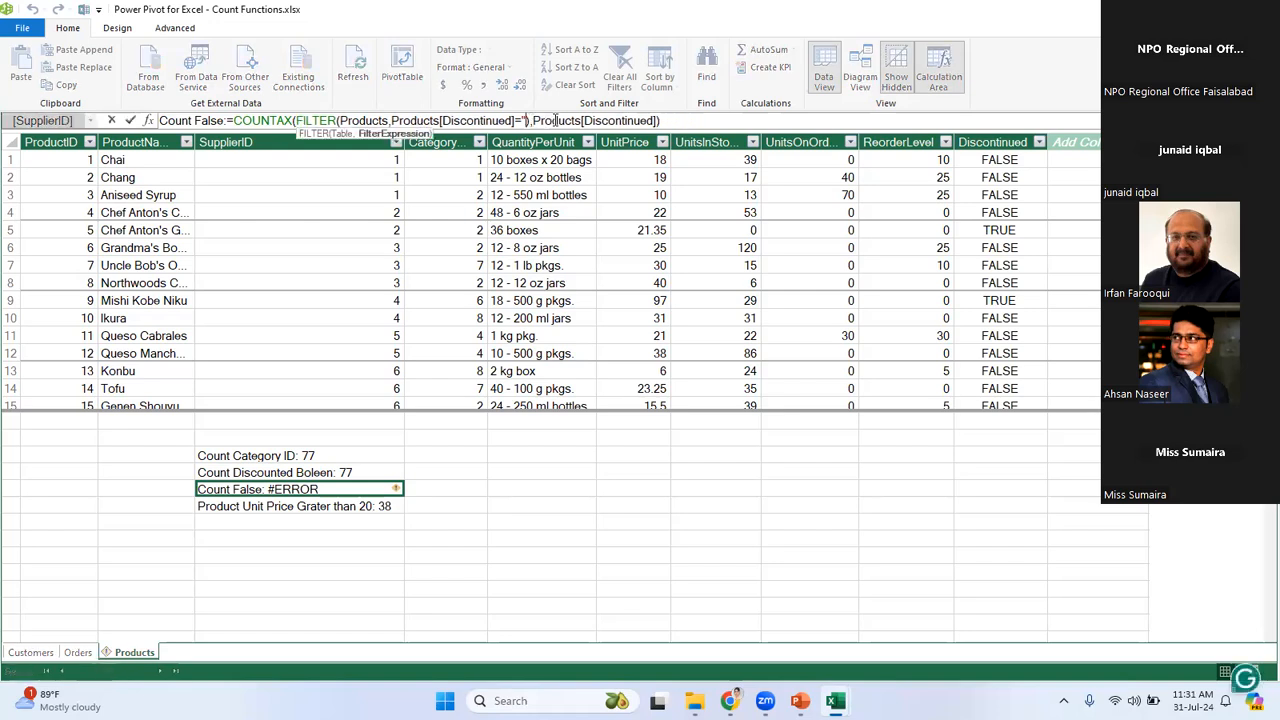
{"action": "type", "text": "True"}
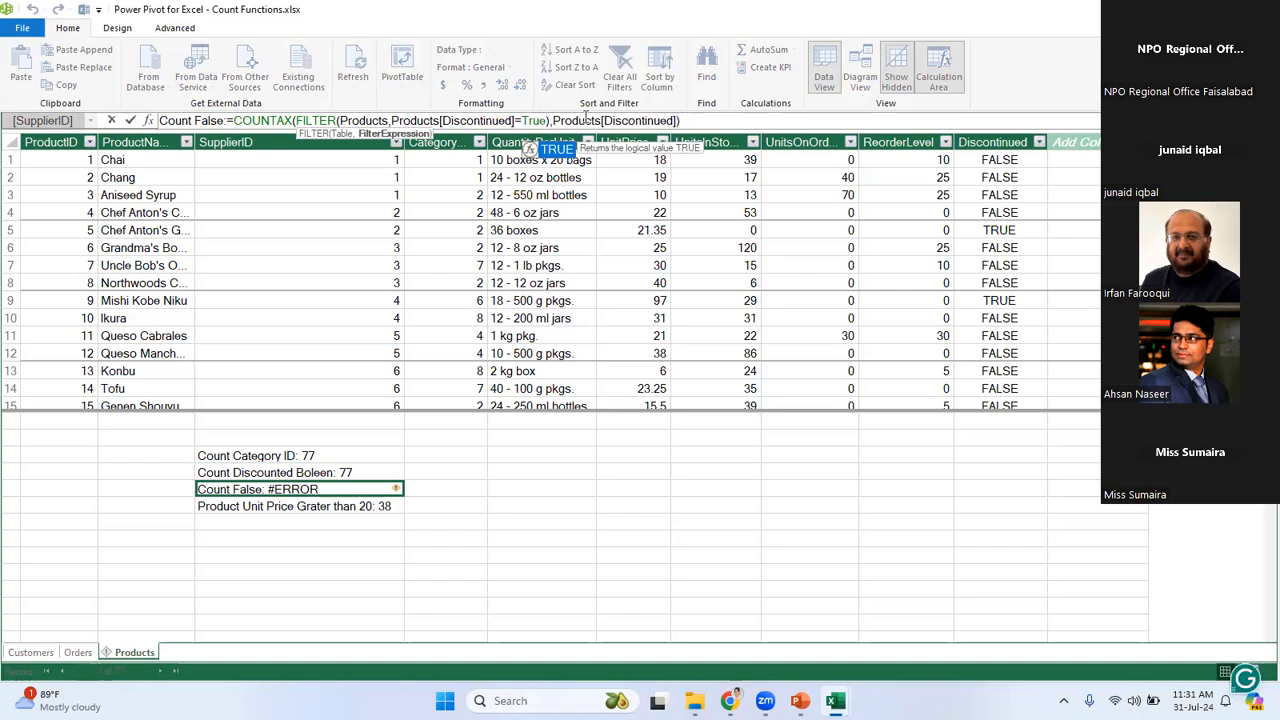
{"action": "key", "text": "Tab"}
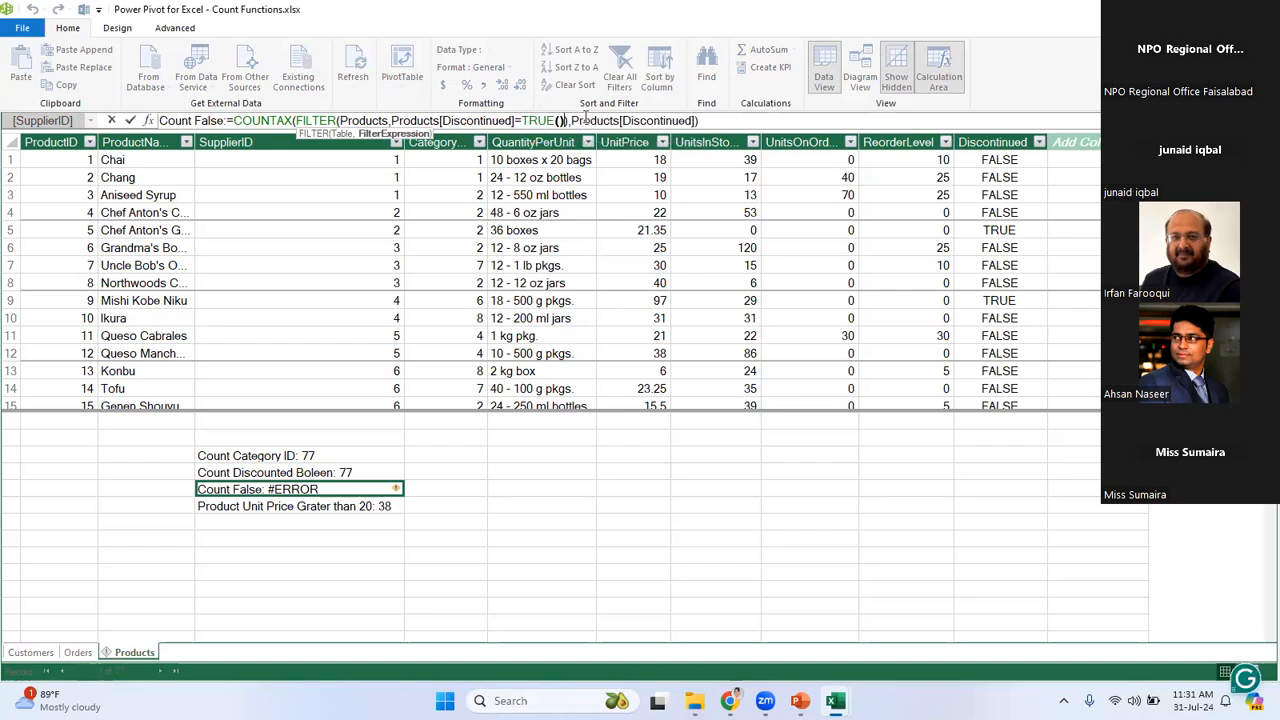
{"action": "key", "text": "BackSpace"}
{"action": "key", "text": "BackSpace"}
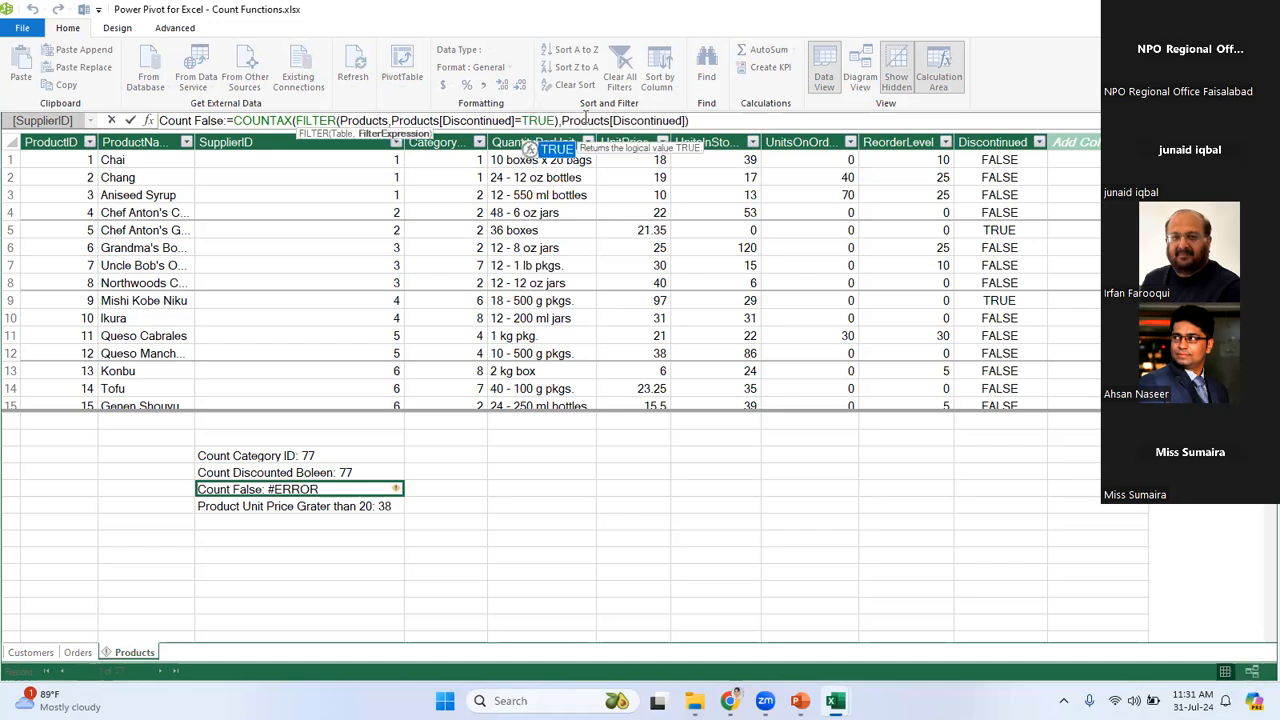
Enclose the TRUE criterion in double quotes and commit the Count False formula.
{"action": "type", "text": "\""}
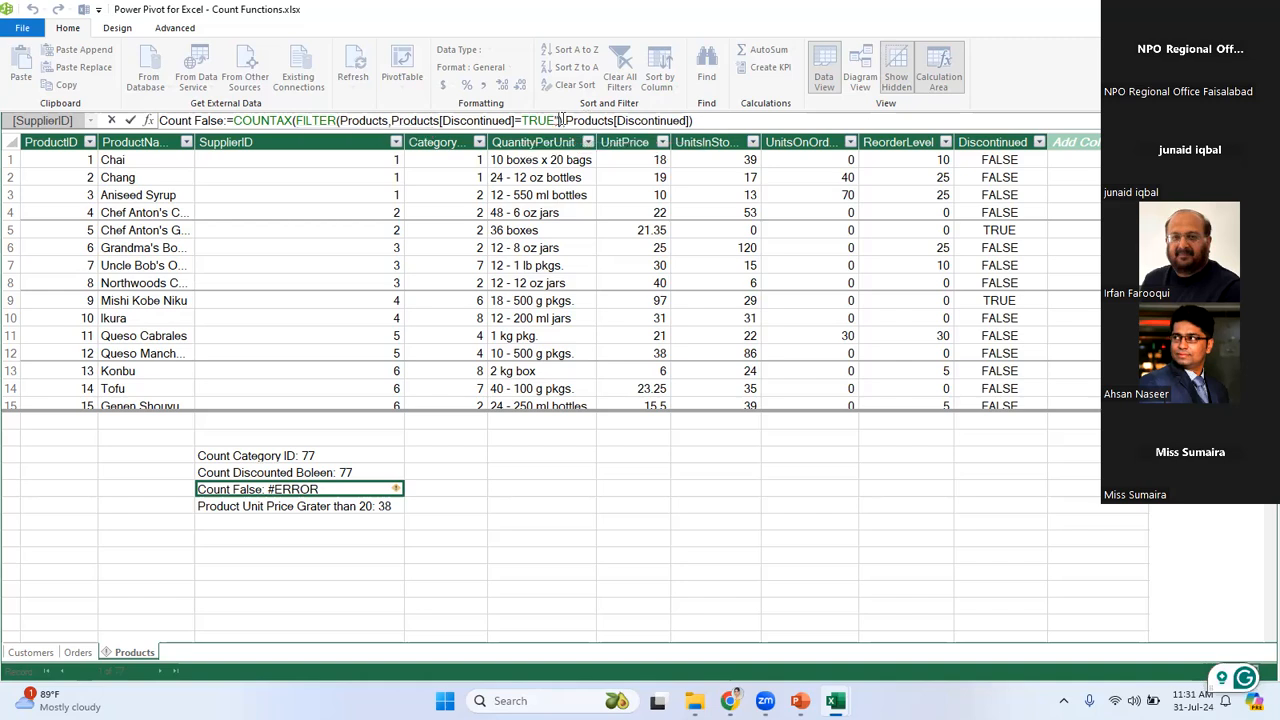
{"action": "left_click", "coordinate": [522, 120]}
{"action": "type", "text": "\"TRUE"}
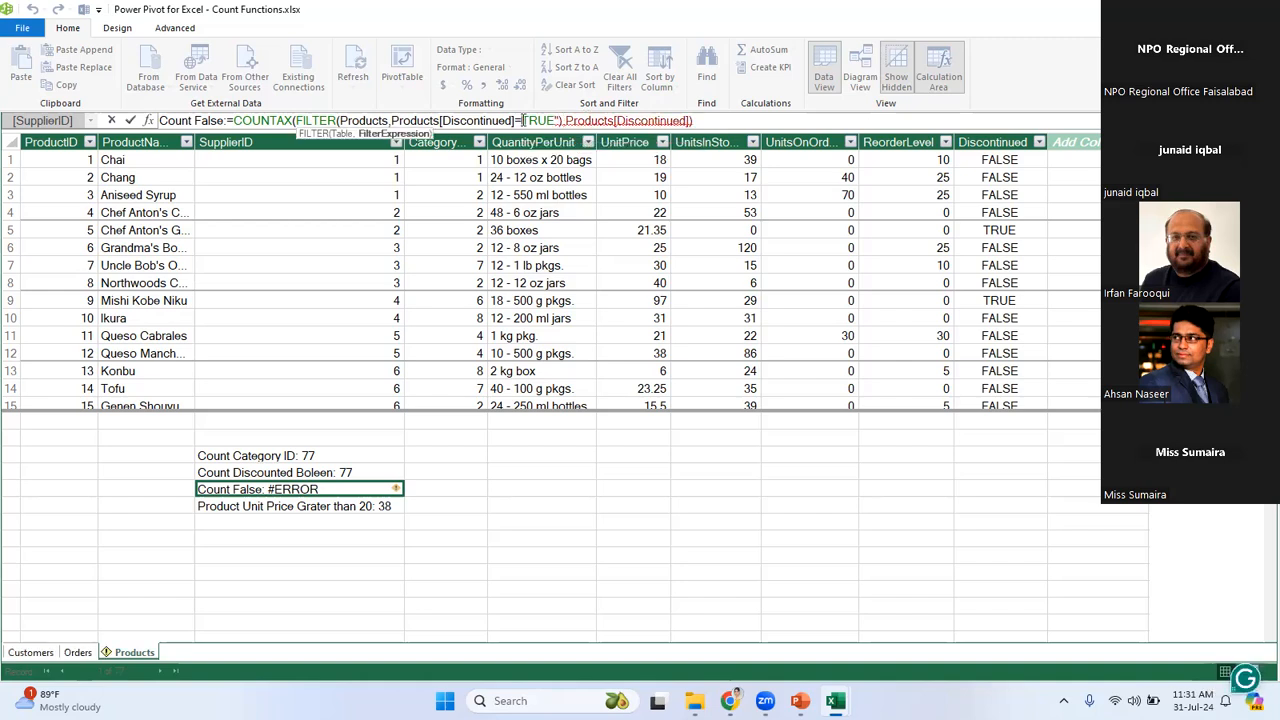
{"action": "type", "text": "\""}
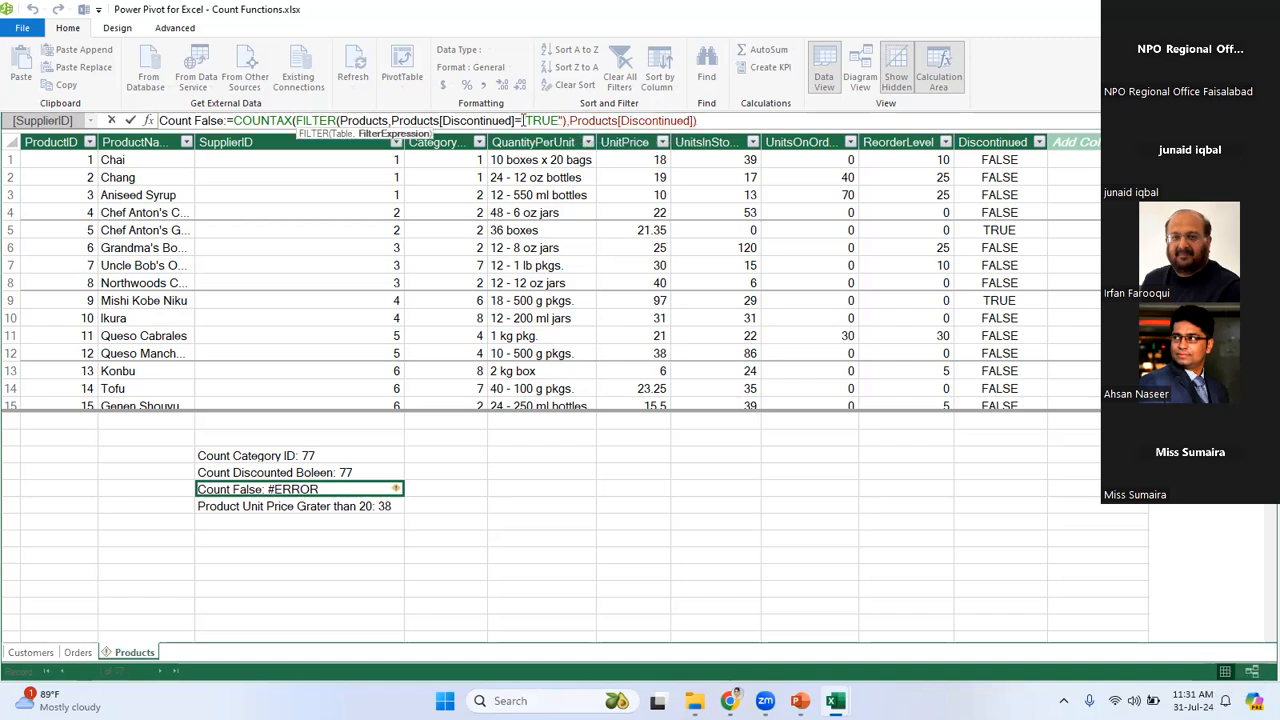
{"action": "left_click", "coordinate": [565, 121]}
{"action": "type", "text": ")"}
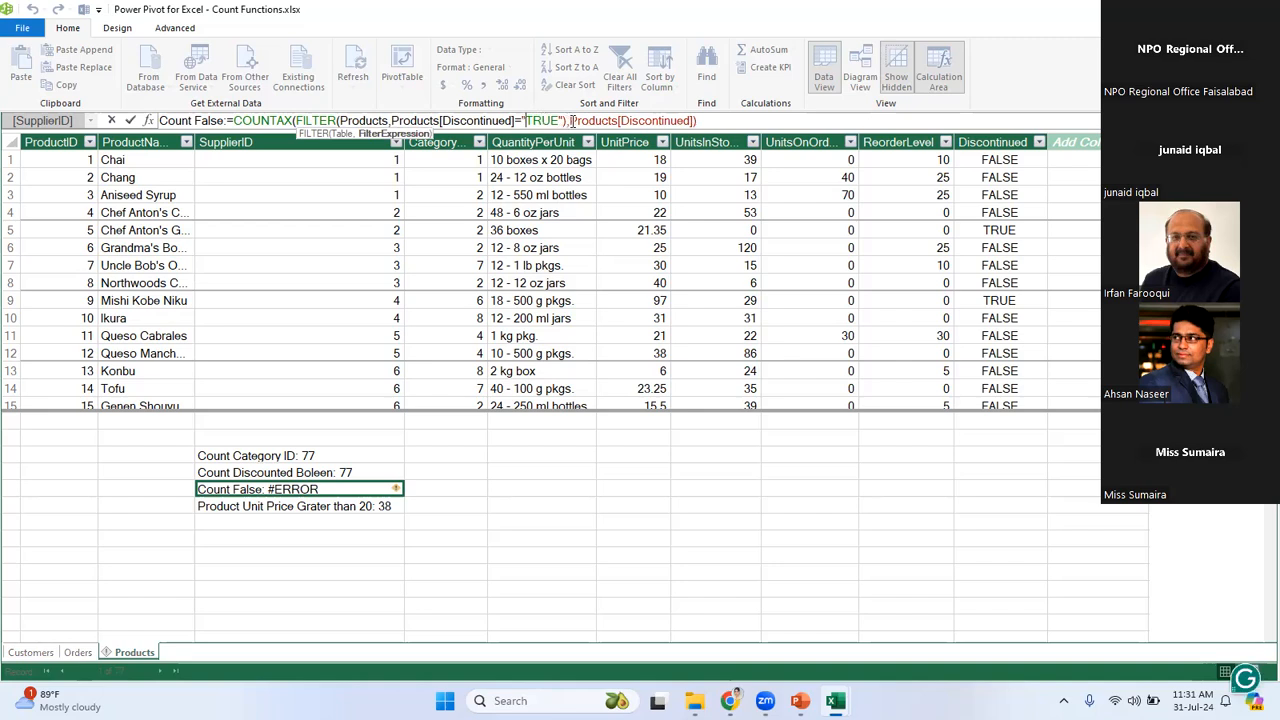
{"action": "left_click", "coordinate": [710, 119]}
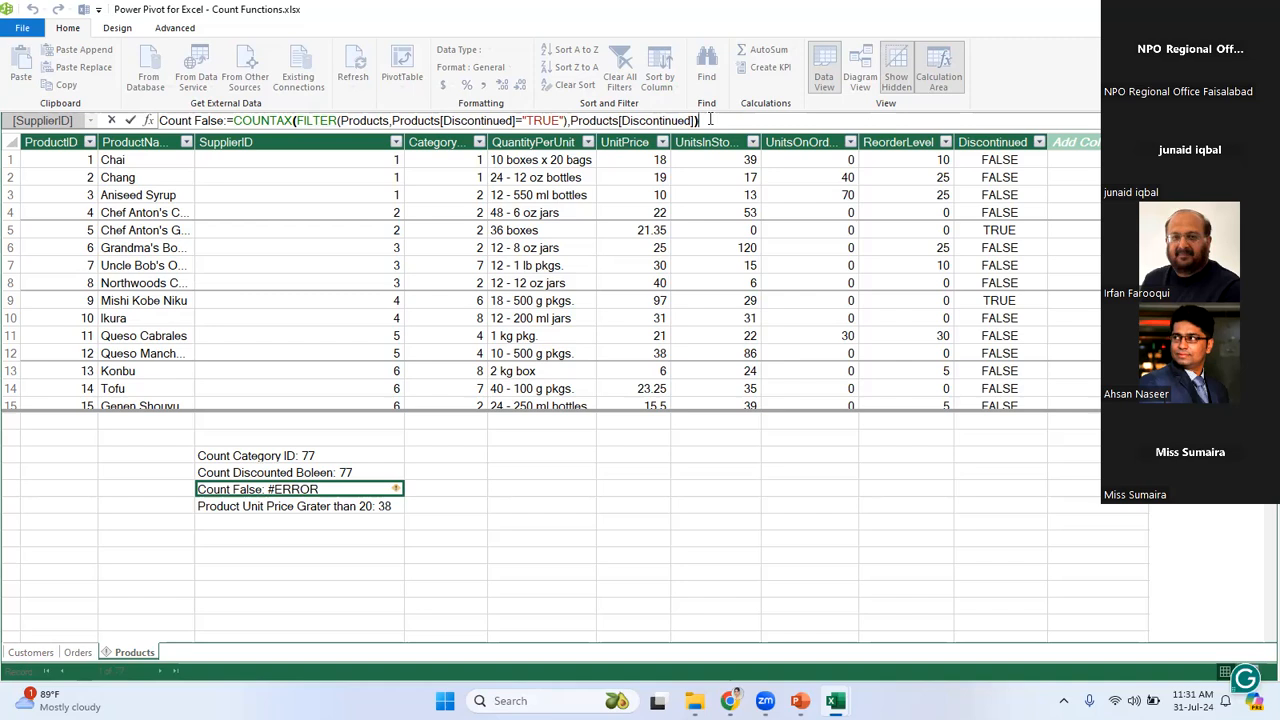
{"action": "key", "text": "Return"}
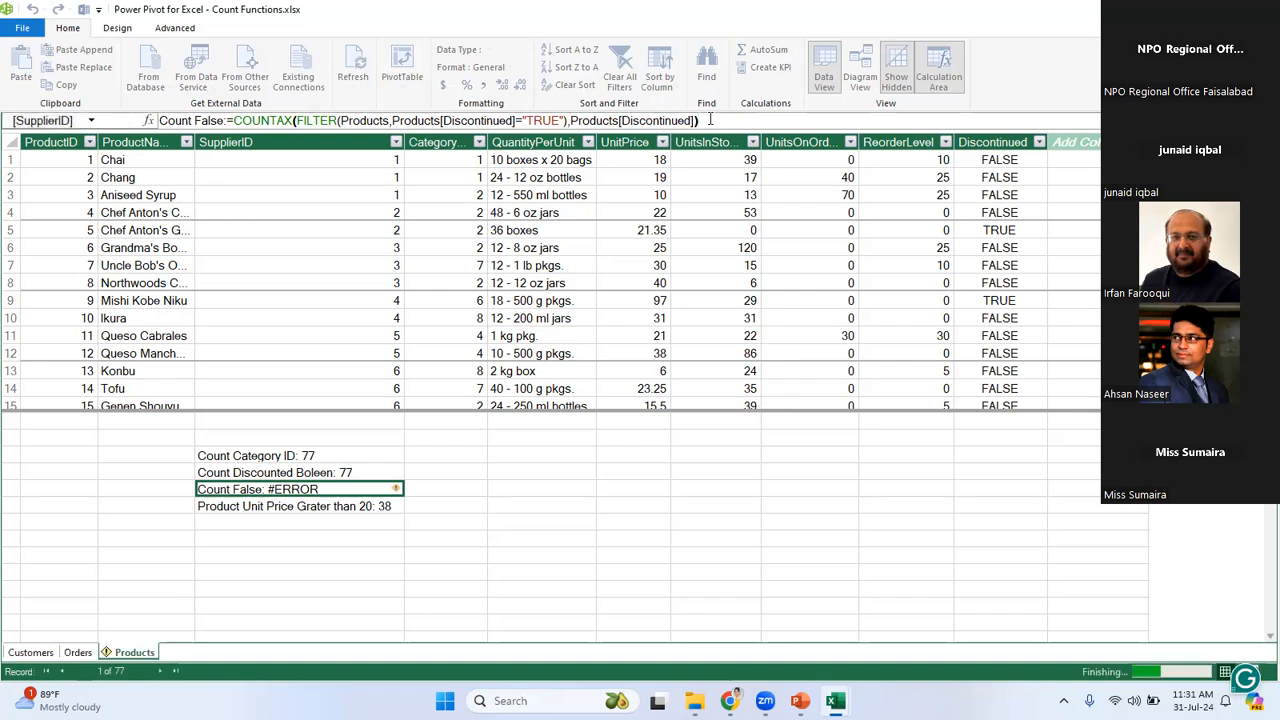
{"action": "left_click", "coordinate": [552, 118]}
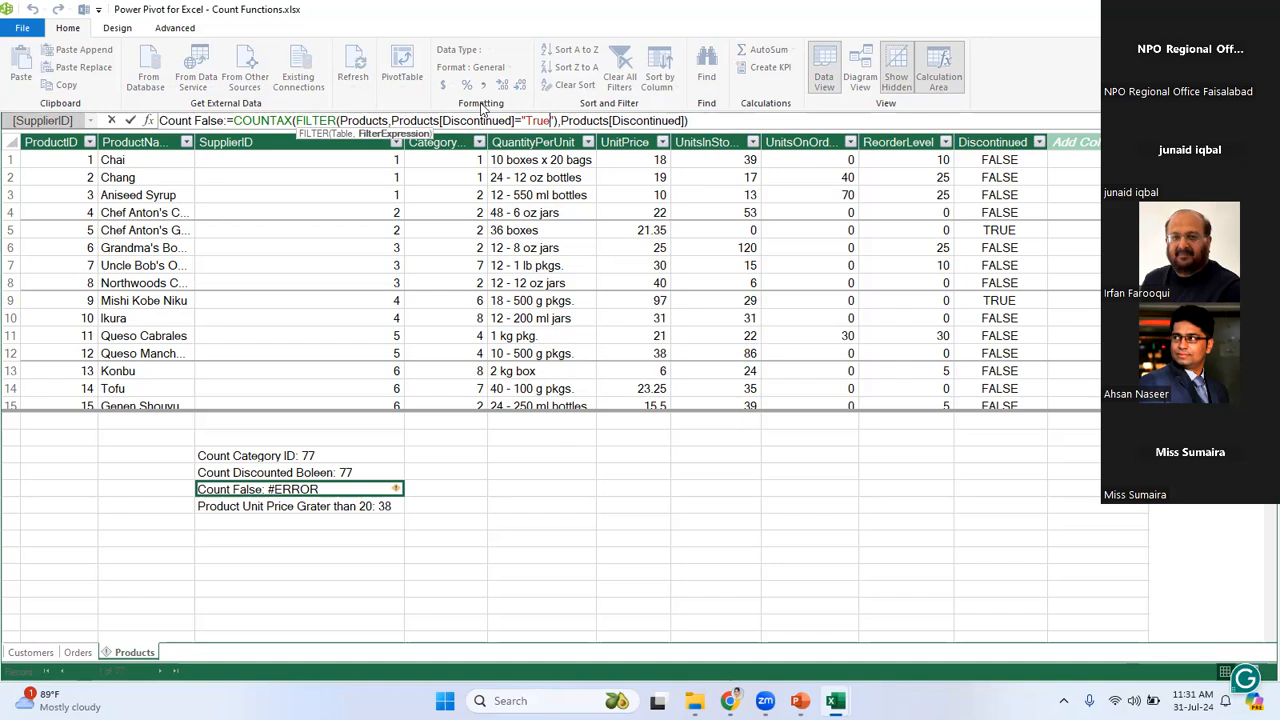
{"action": "key", "text": "alt+F4"}
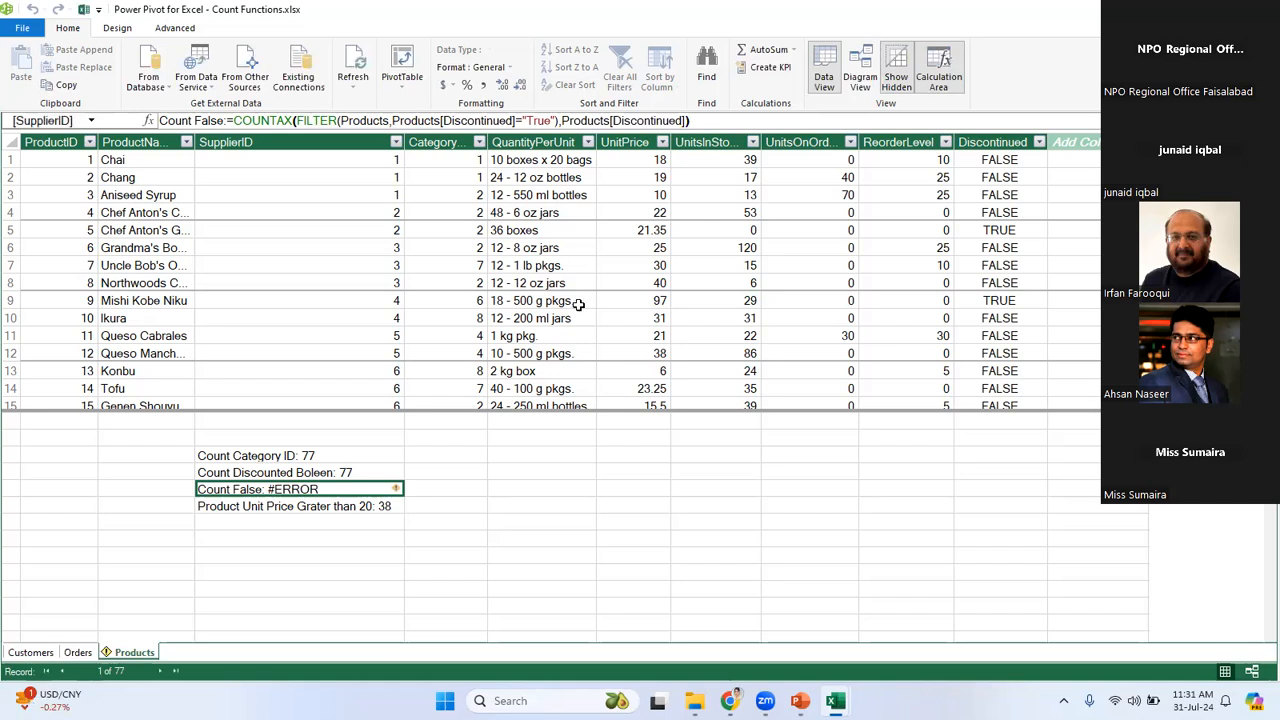
{"action": "left_click", "coordinate": [578, 300]}
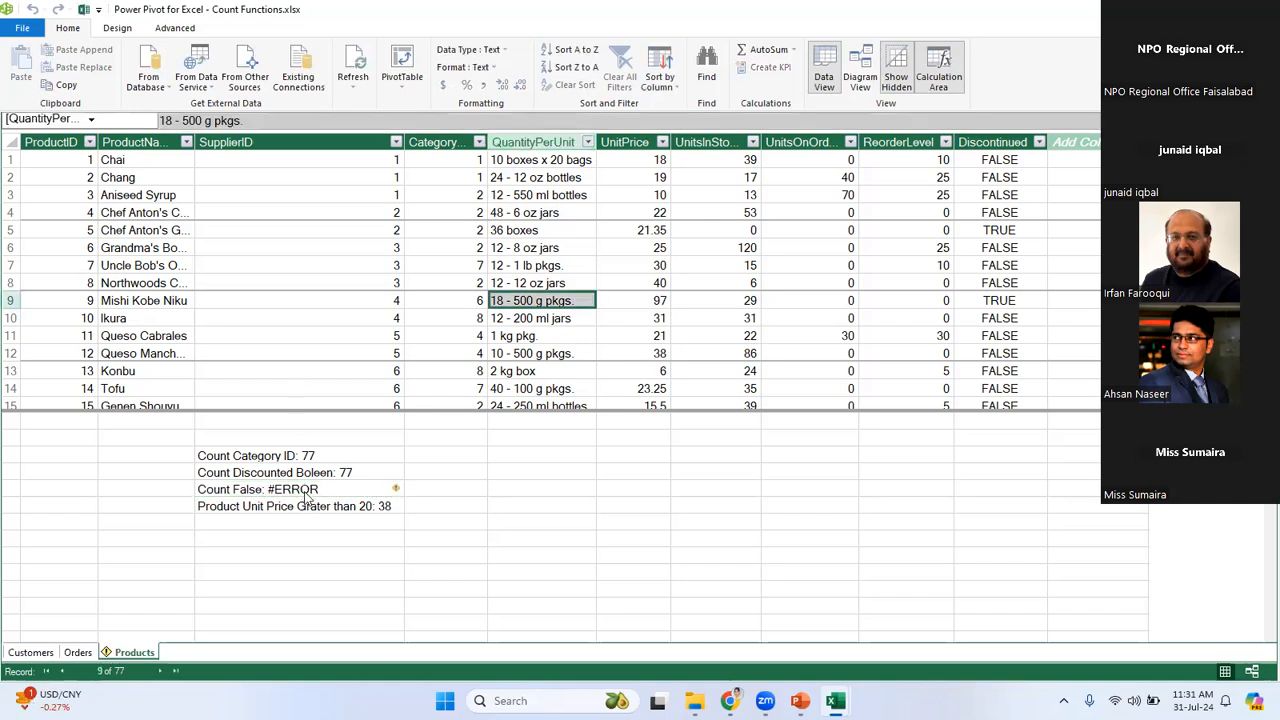
Restore the Count False measure's filter criterion to Products[Discontinued]=False without quotation marks.
{"action": "left_click", "coordinate": [307, 497]}
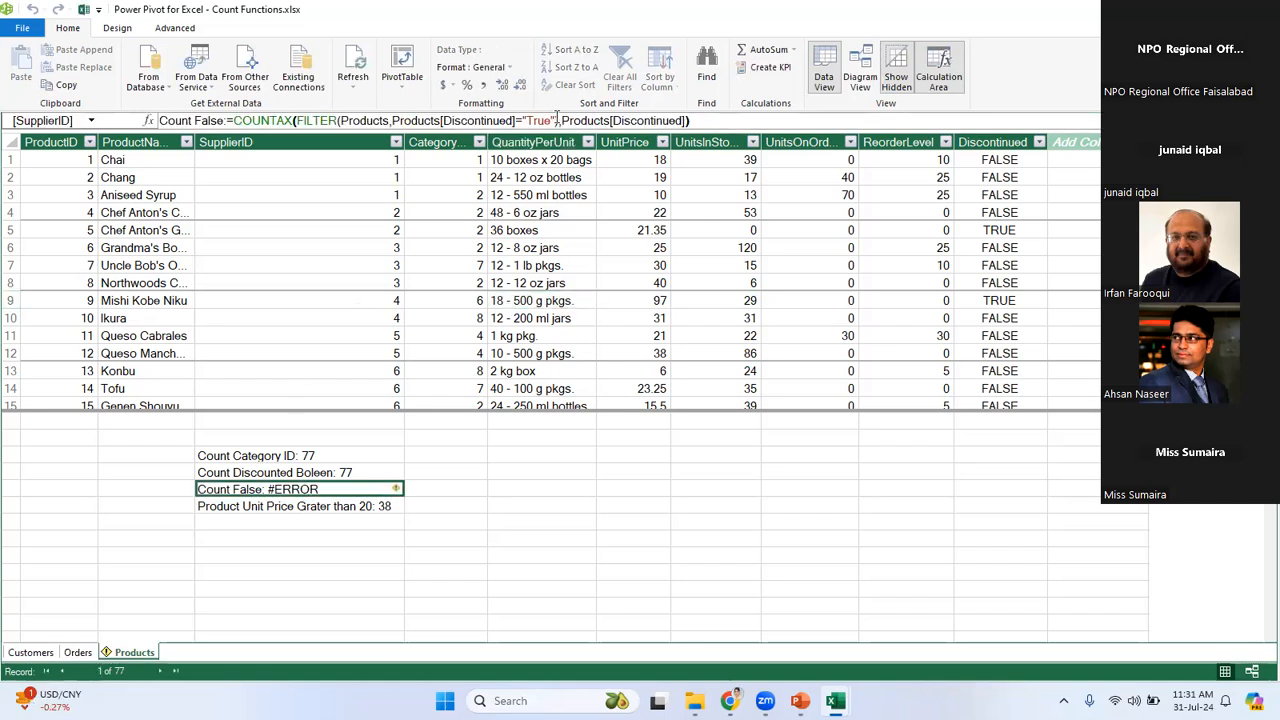
{"action": "left_click", "coordinate": [556, 119]}
{"action": "key", "text": "BackSpace"}
{"action": "key", "text": "BackSpace"}
{"action": "key", "text": "BackSpace"}
{"action": "key", "text": "BackSpace"}
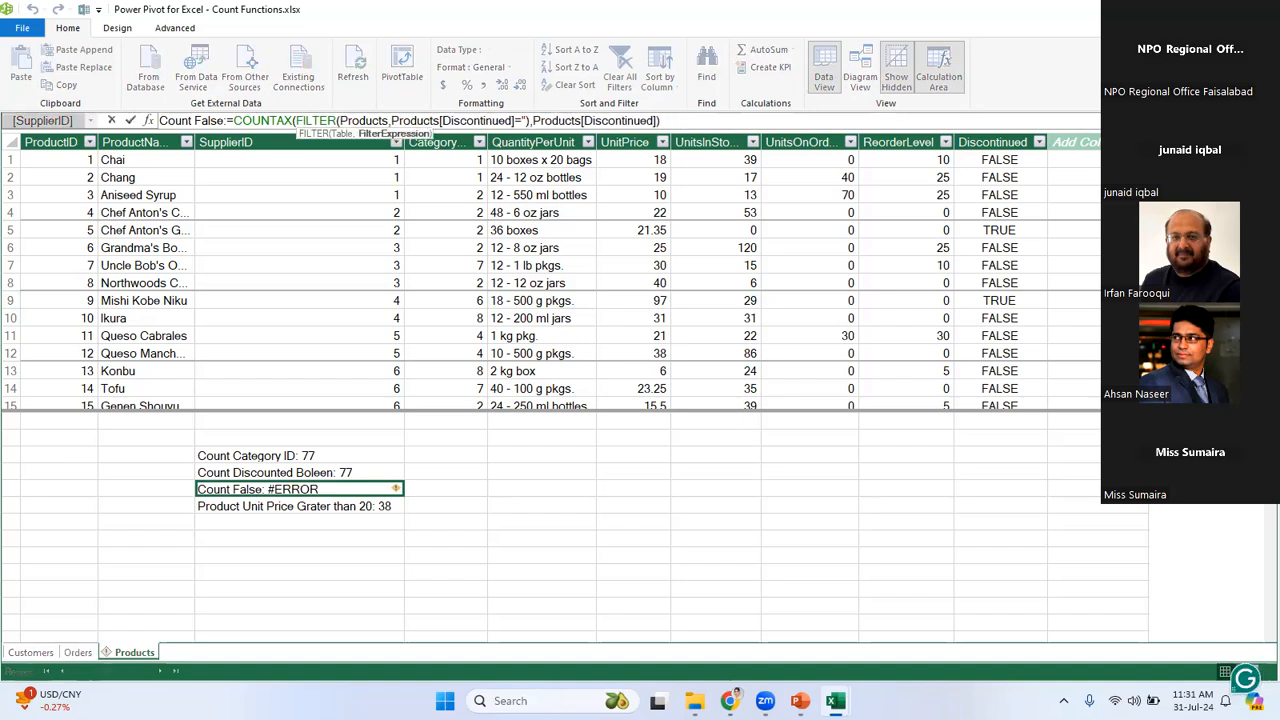
{"action": "key", "text": "BackSpace"}
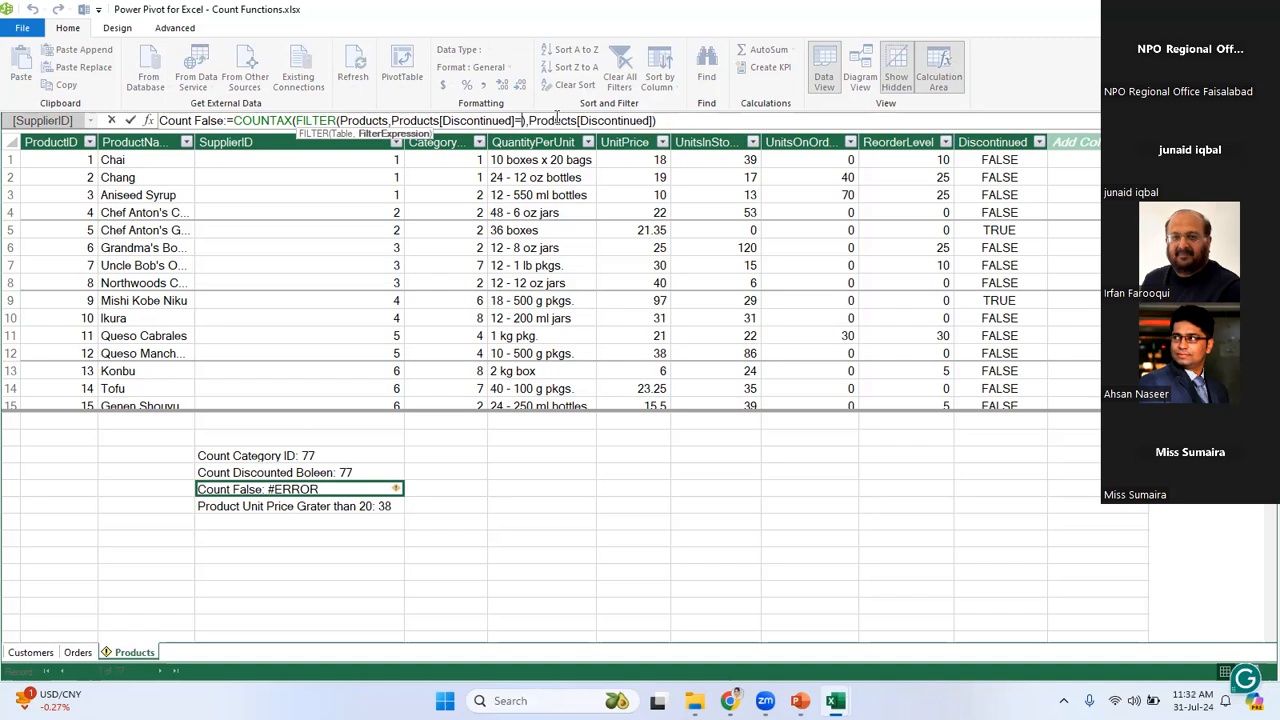
{"action": "type", "text": "F"}
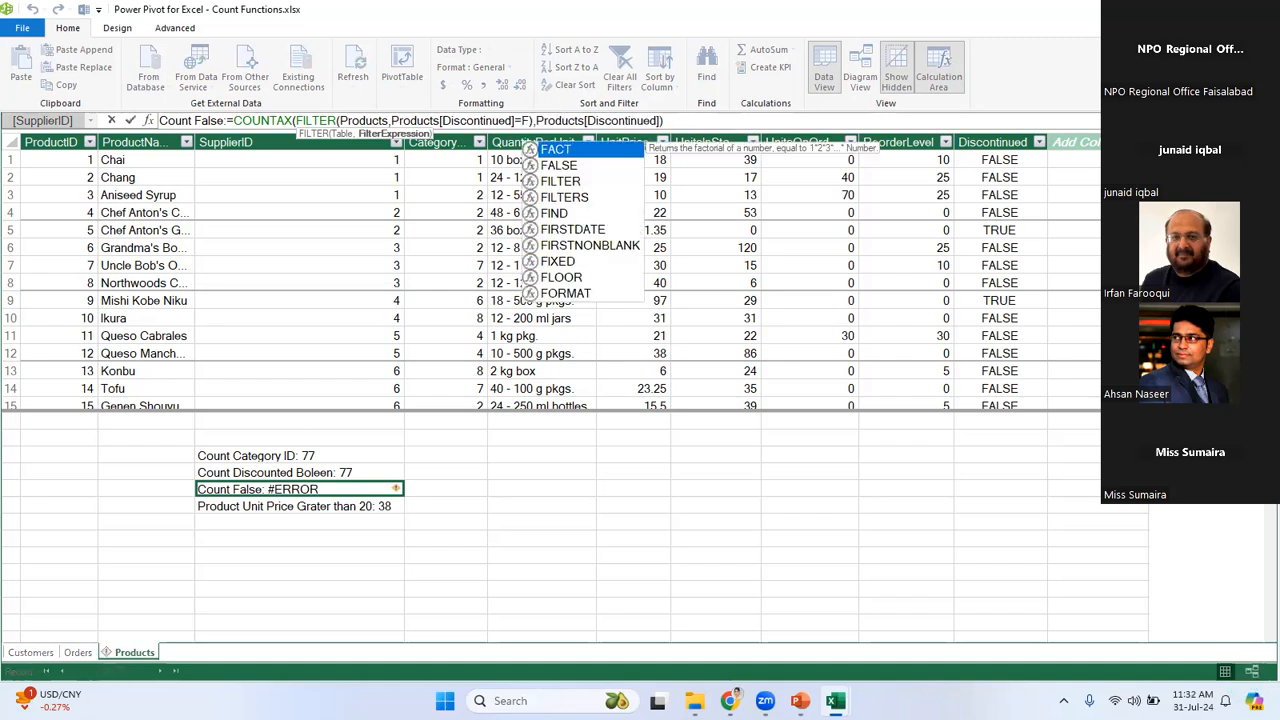
{"action": "type", "text": "a"}
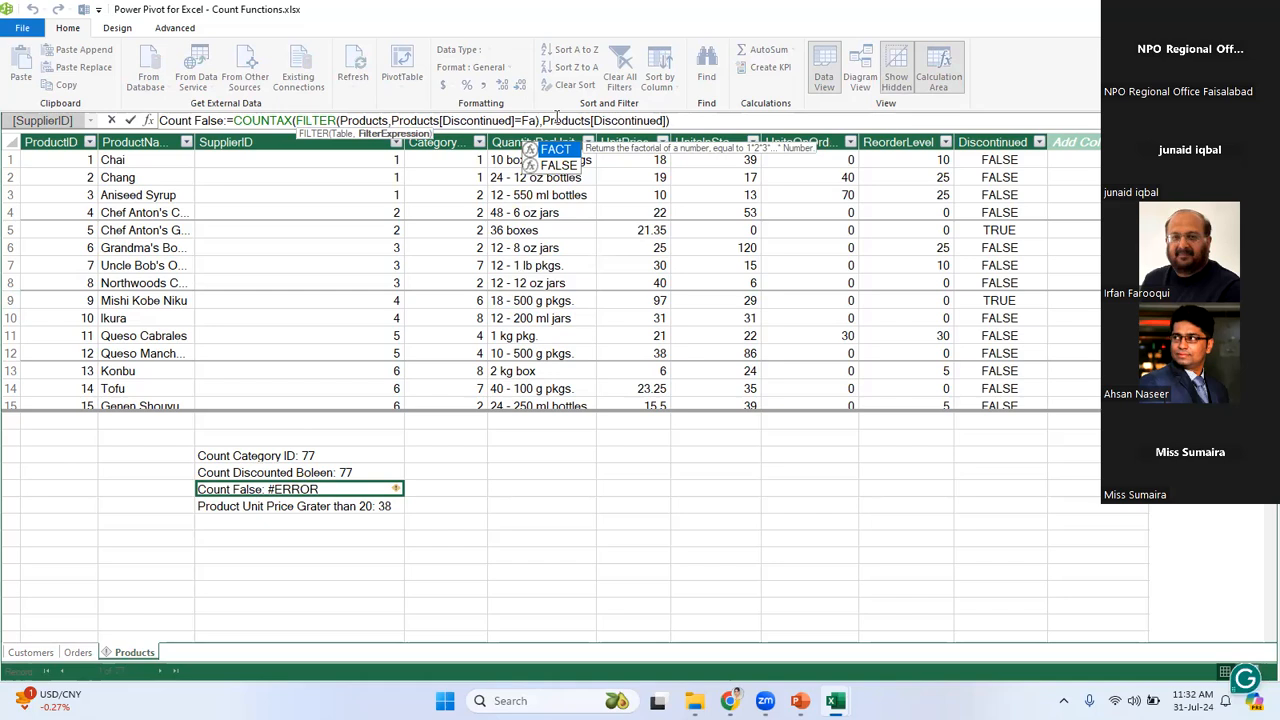
{"action": "type", "text": "lse"}
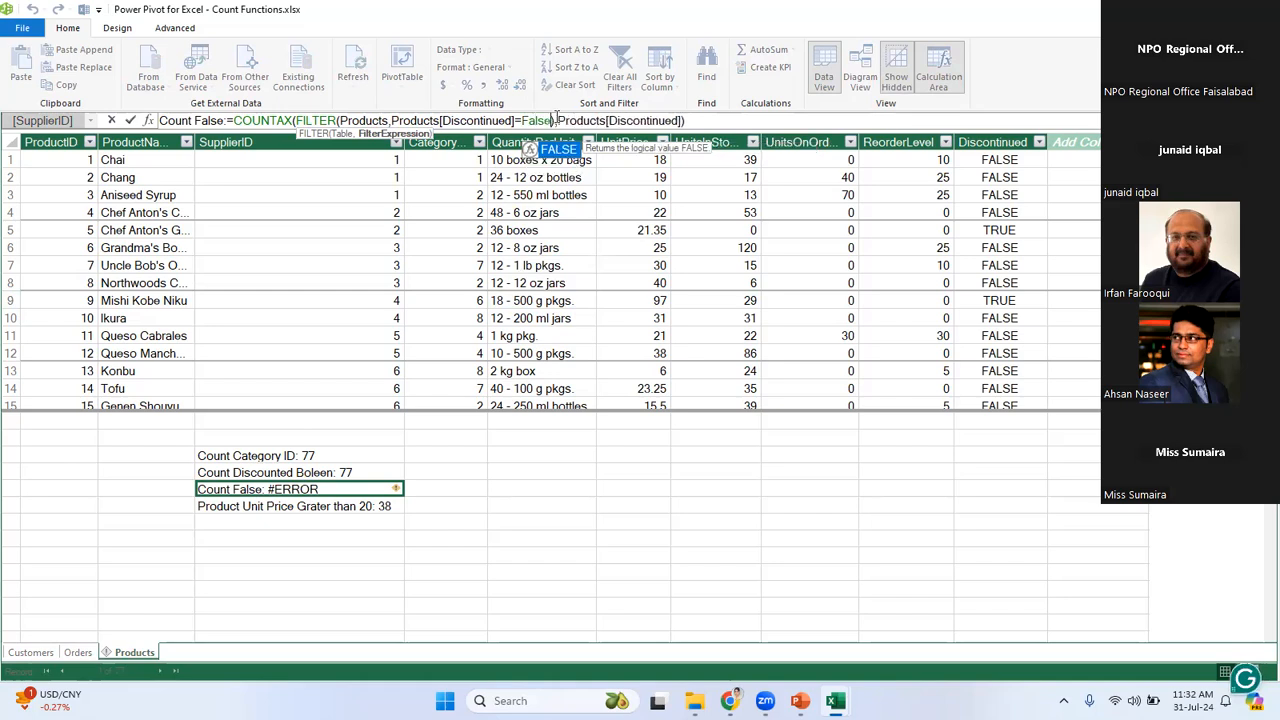
{"action": "left_click", "coordinate": [718, 123]}
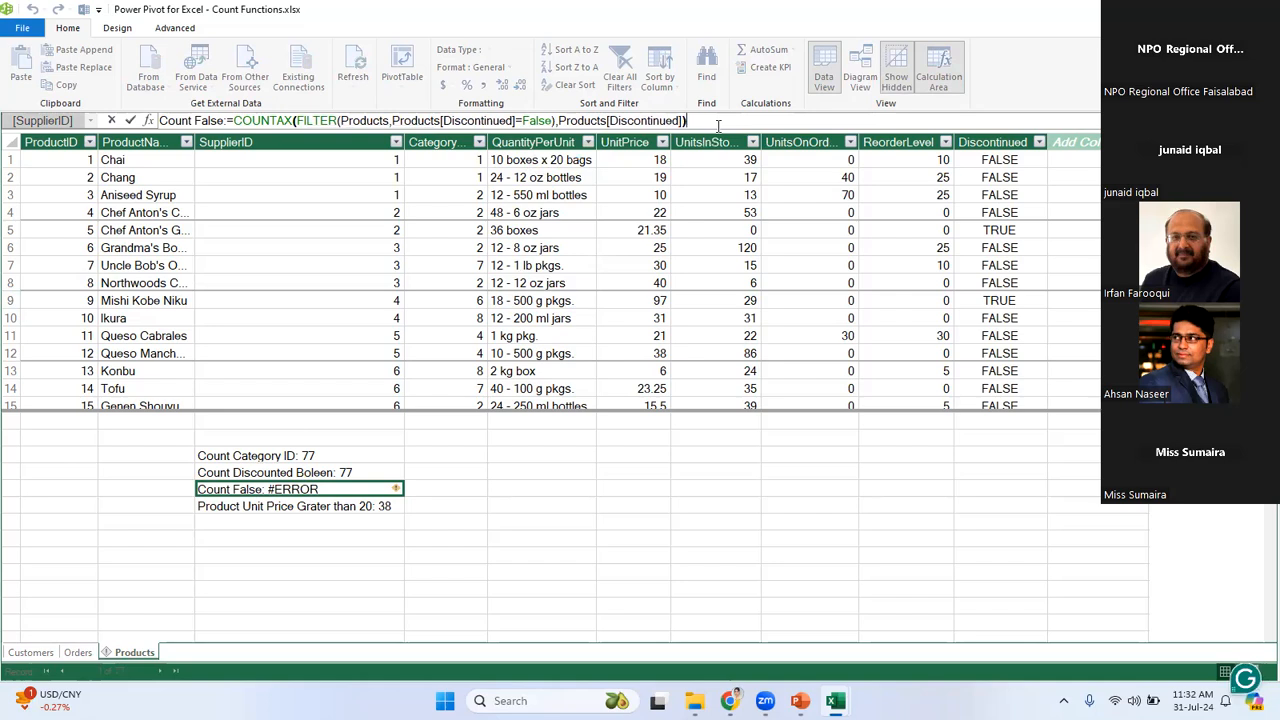
{"action": "key", "text": "Return"}
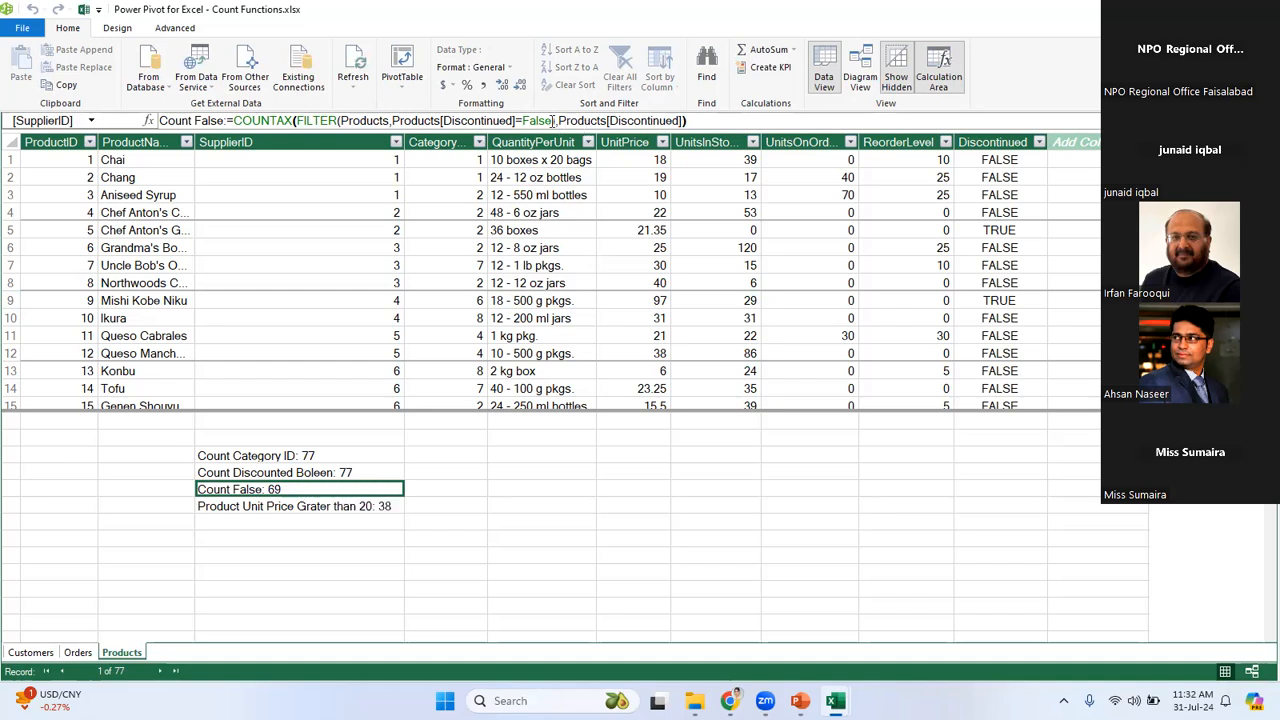
Set the Count False measure's filter criterion to Products[Discontinued]=True without quotation marks and review the end of the criterion.
{"action": "left_click", "coordinate": [552, 120]}
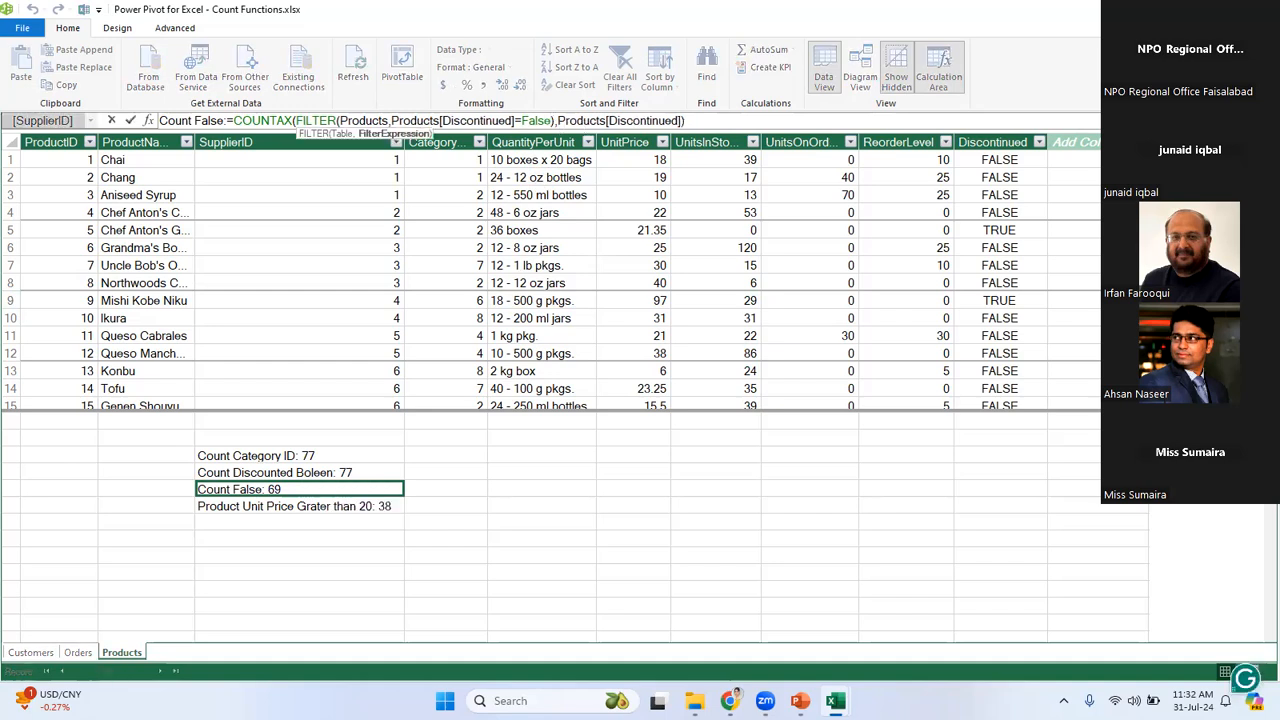
{"action": "key", "text": "BackSpace"}
{"action": "key", "text": "BackSpace"}
{"action": "key", "text": "BackSpace"}
{"action": "key", "text": "BackSpace"}
{"action": "key", "text": "BackSpace"}
{"action": "type", "text": "T"}
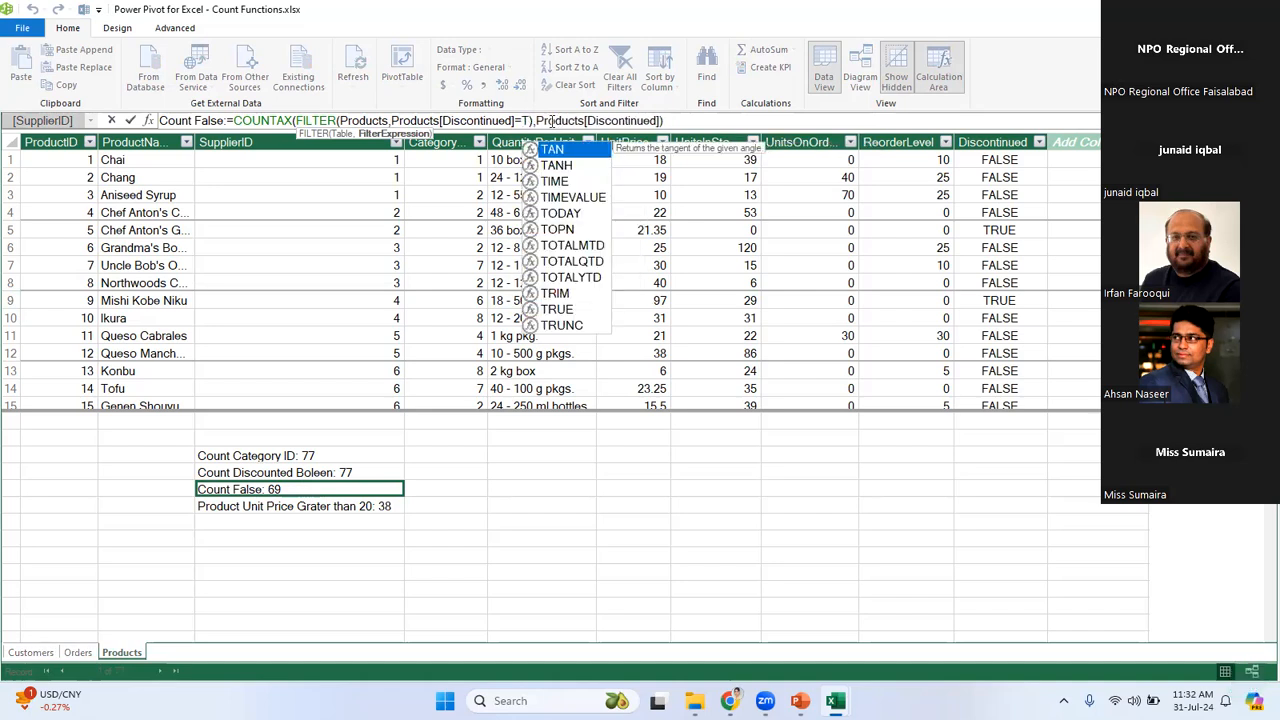
{"action": "type", "text": "rue"}
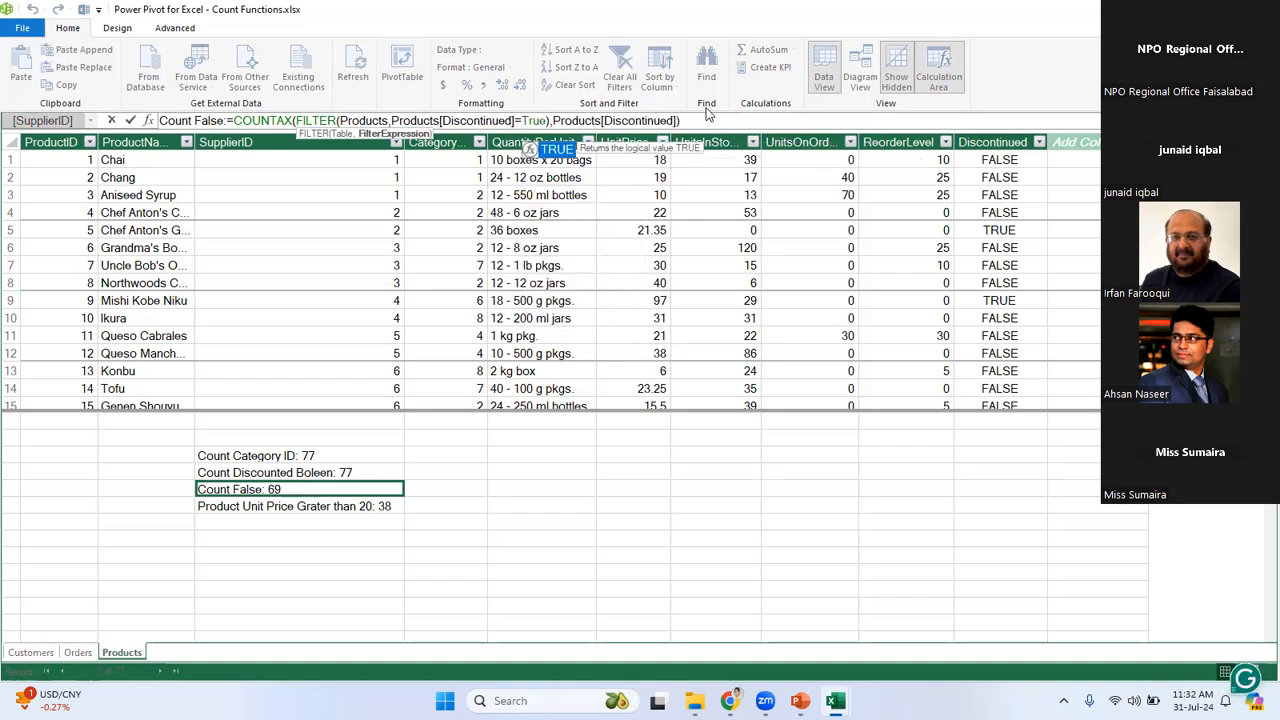
{"action": "key", "text": "Return"}
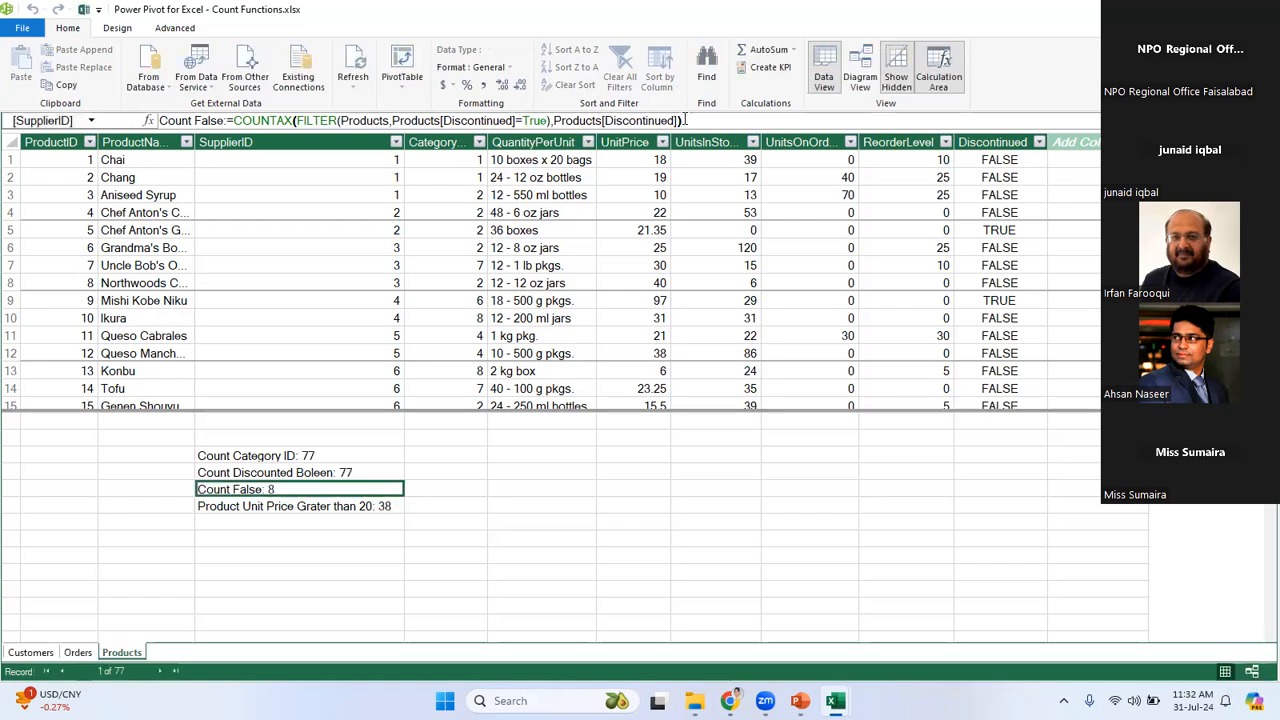
{"action": "left_click", "coordinate": [546, 120]}
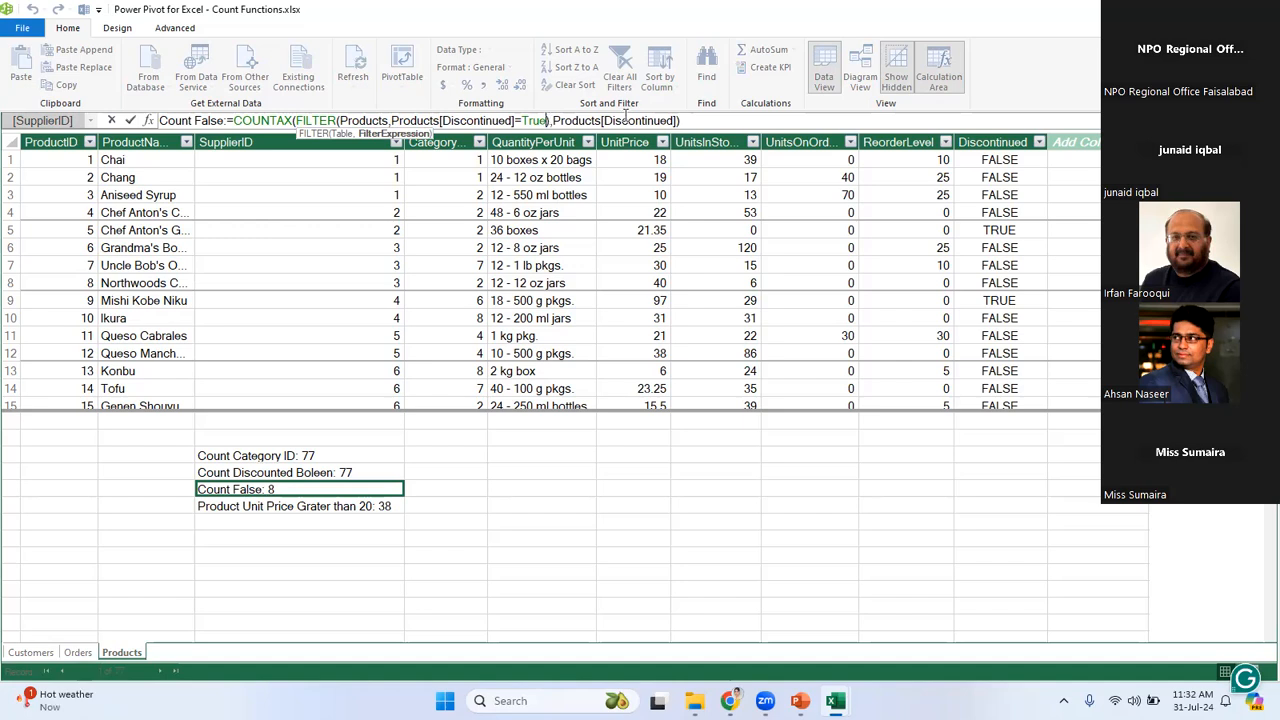
{"action": "type", "text": ")"}
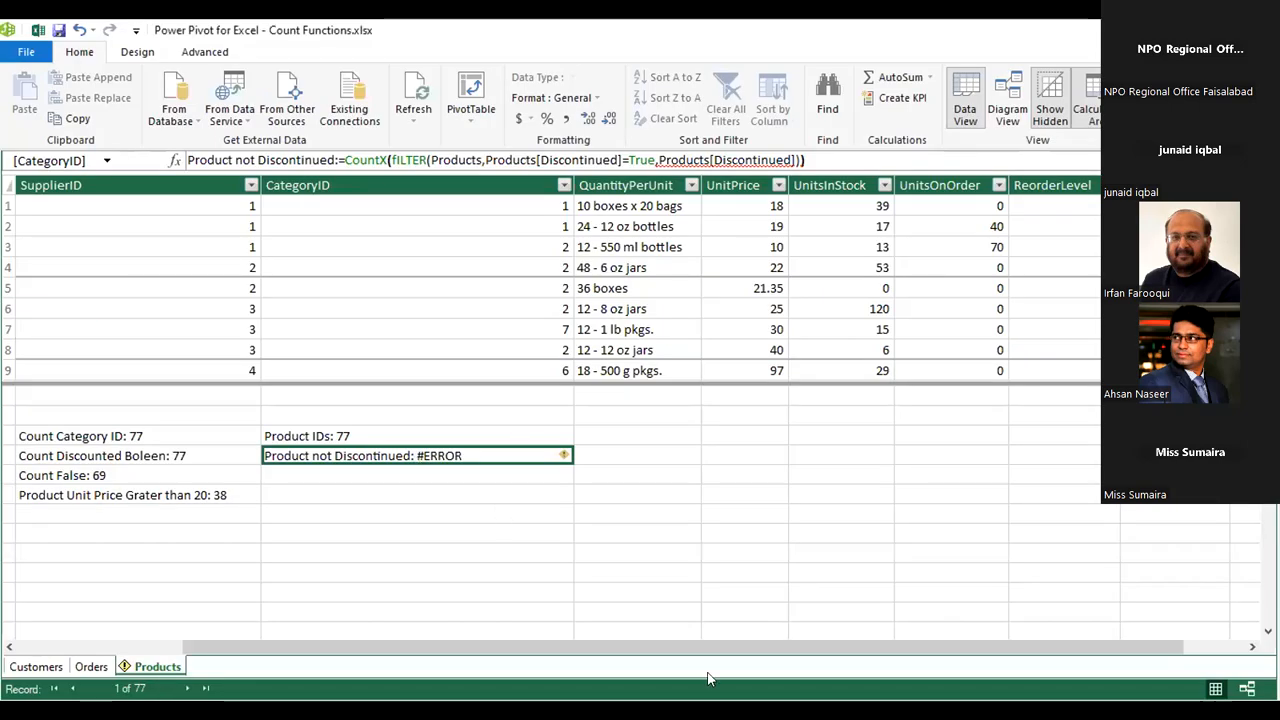
Review the table and filter arguments of the Product not Discontinued formula and recommit it with the True criterion.
{"action": "key", "text": "F2"}
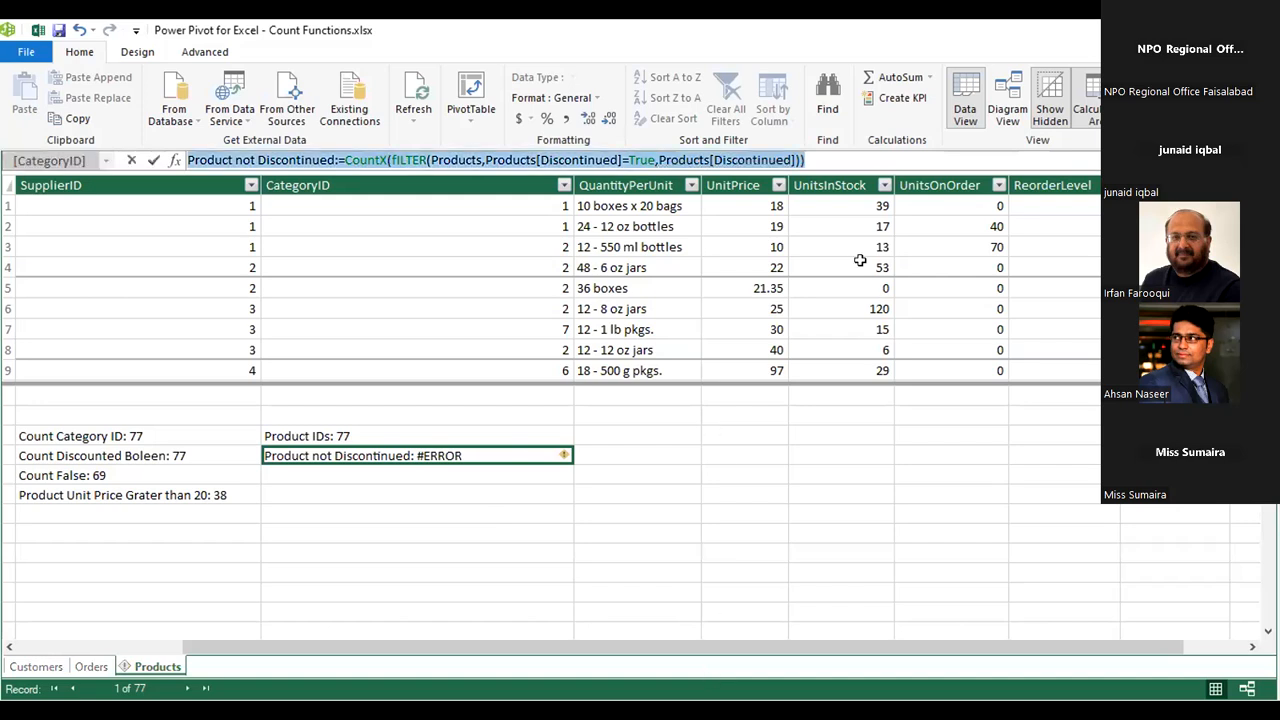
{"action": "left_click", "coordinate": [652, 160]}
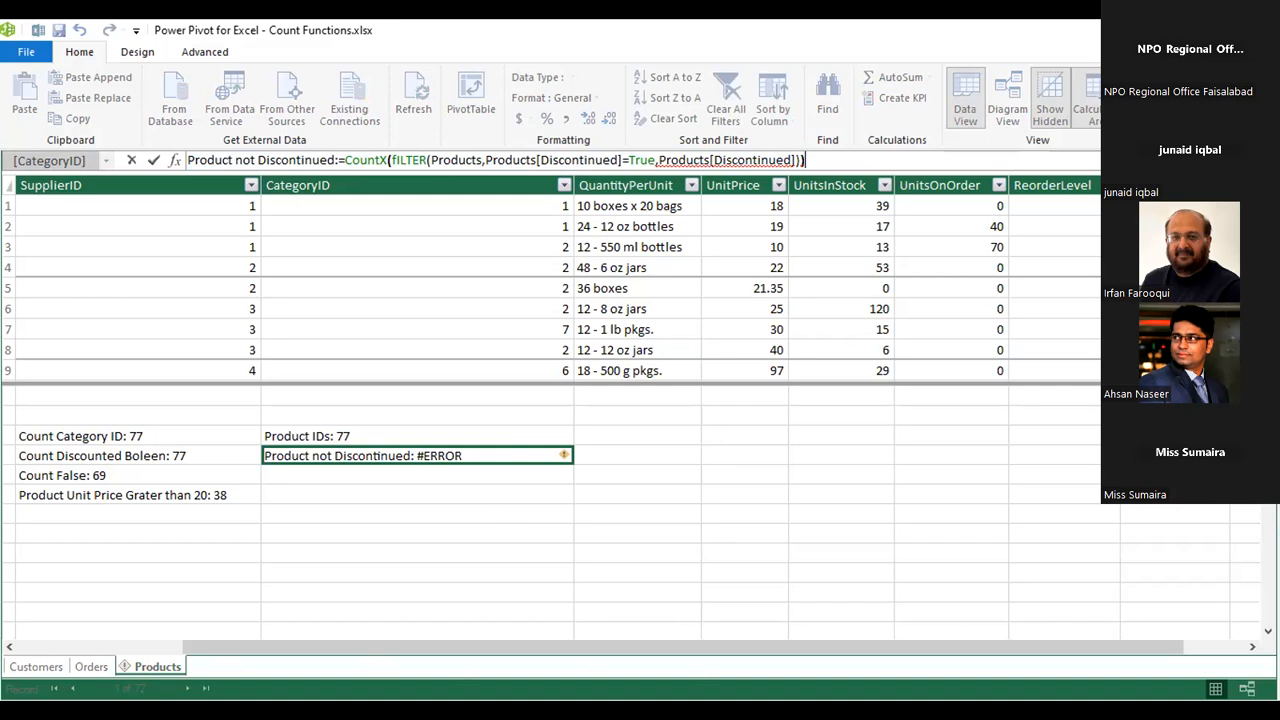
{"action": "key", "text": "Return"}
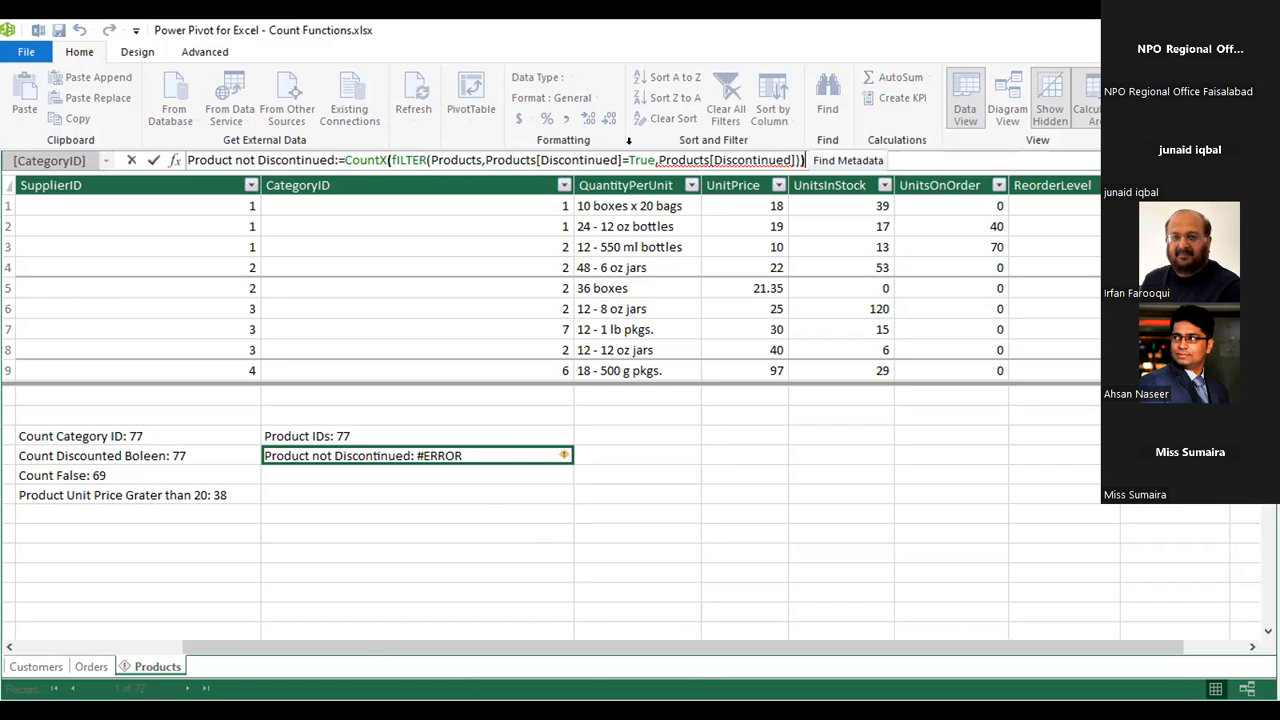
{"action": "key", "text": "Return"}
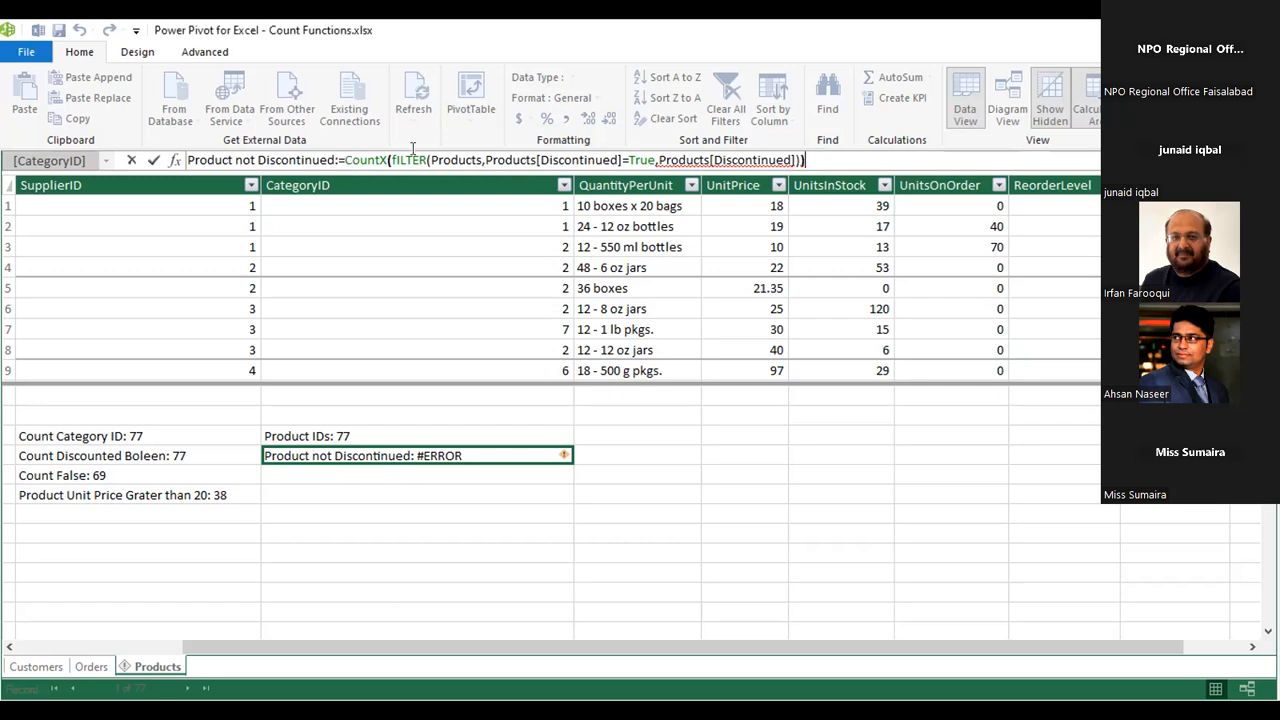
{"action": "left_click", "coordinate": [459, 160]}
{"action": "left_click", "coordinate": [514, 159]}
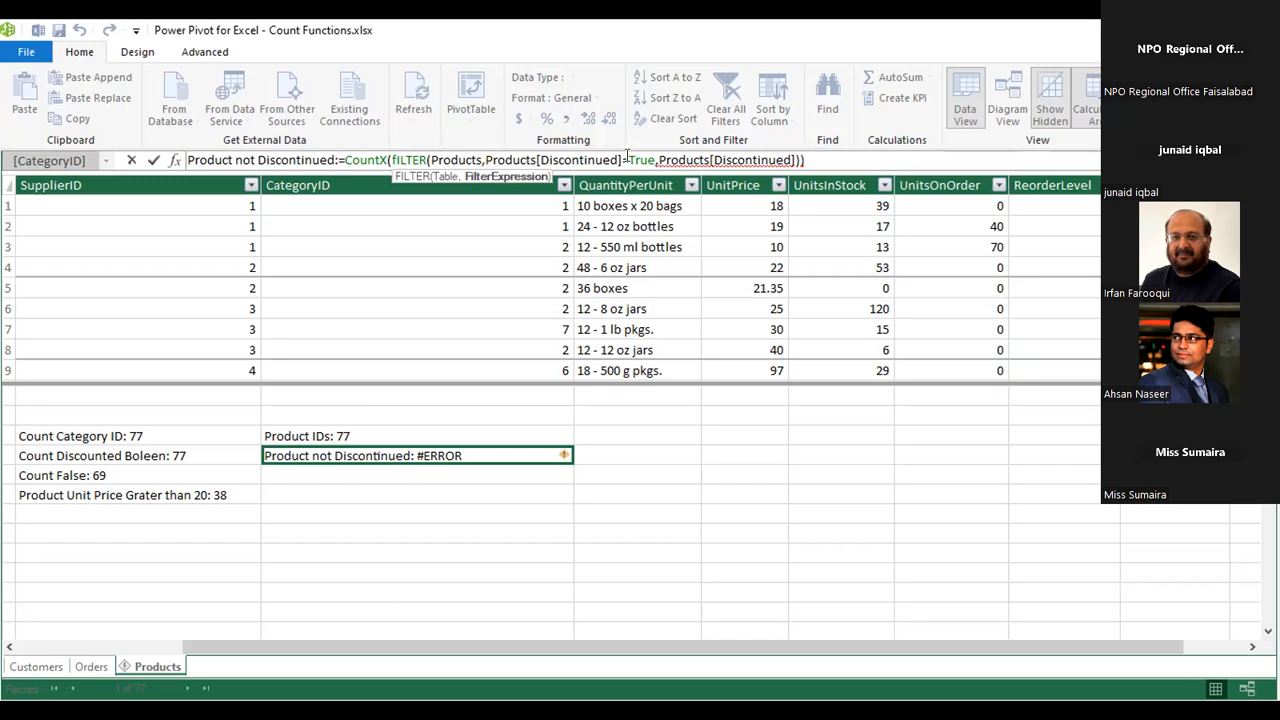
{"action": "left_click", "coordinate": [657, 160]}
{"action": "key", "text": "Return"}
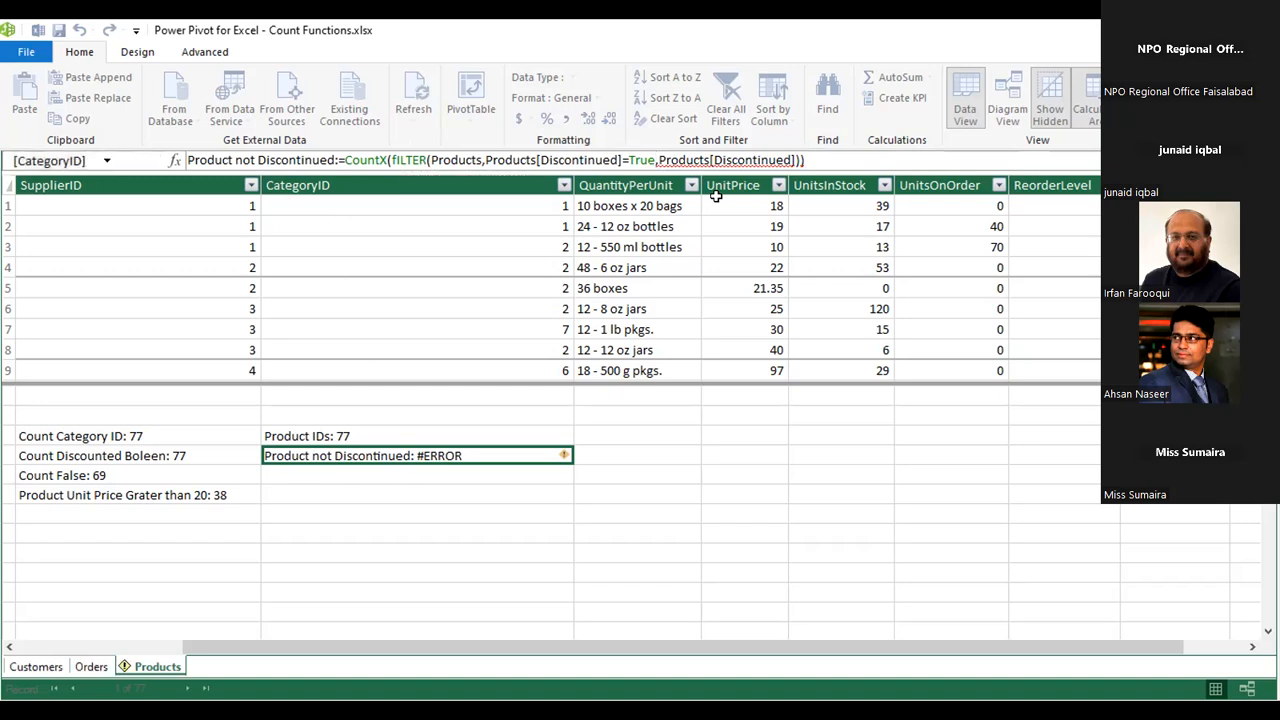
Close FILTER directly after the True criterion in the Product not Discontinued formula and remove the surplus parenthesis at the end.
{"action": "left_click", "coordinate": [656, 160]}
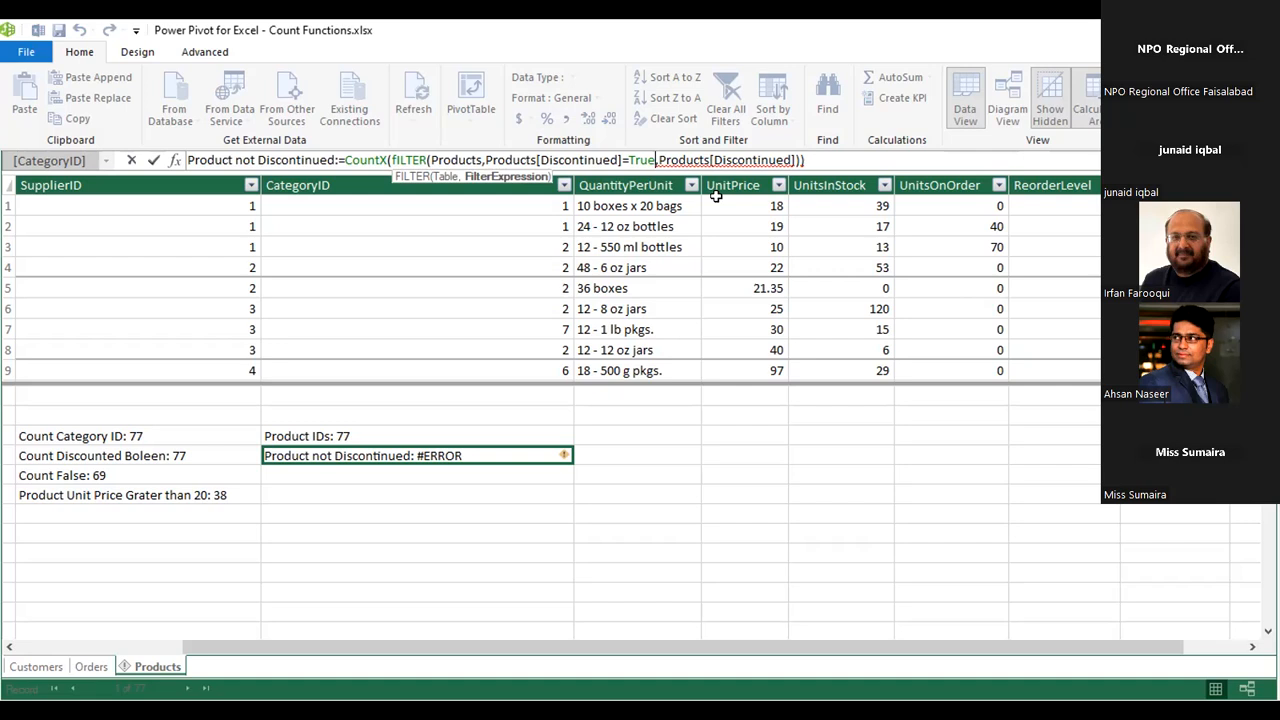
{"action": "key", "text": "BackSpace"}
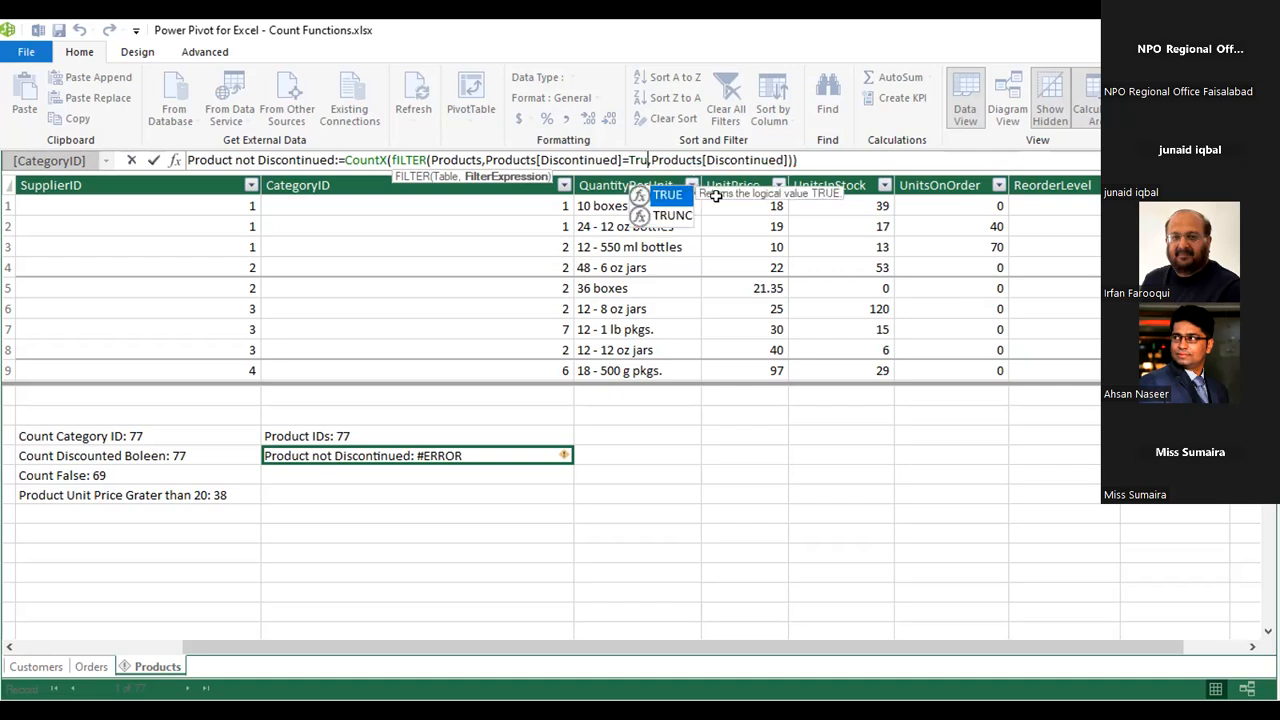
{"action": "type", "text": "e"}
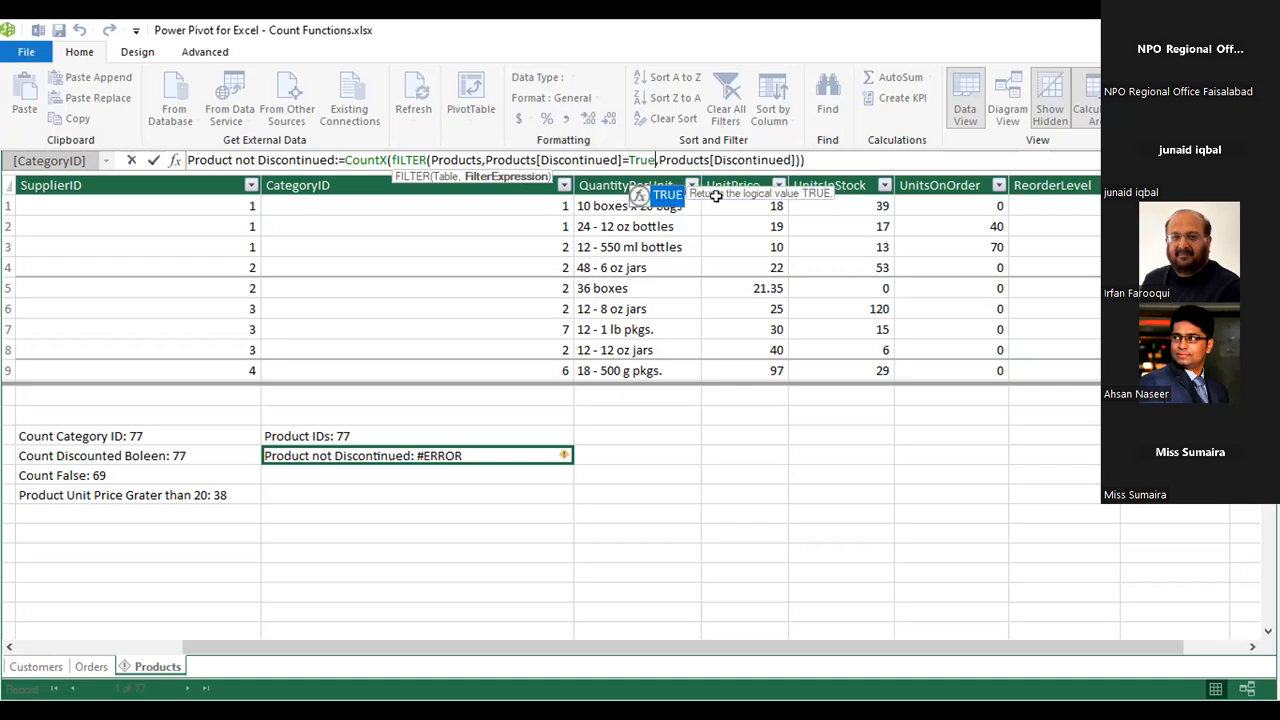
{"action": "key", "text": "Right"}
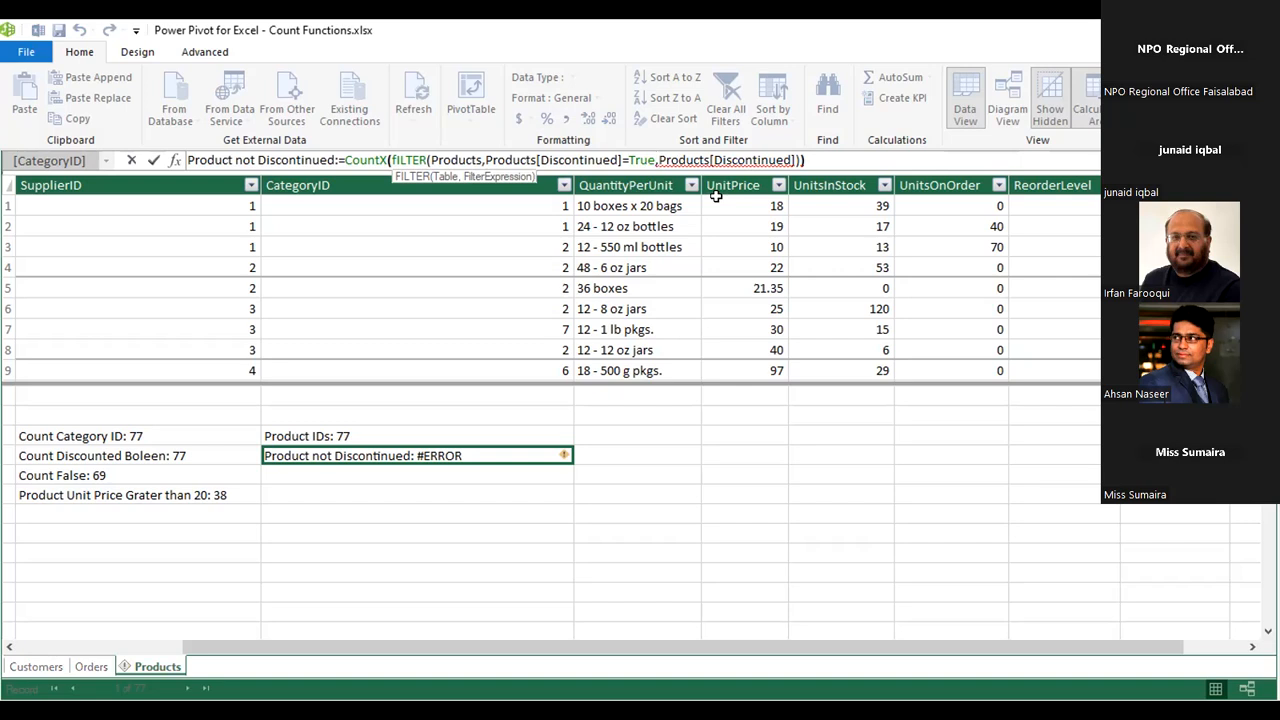
{"action": "key", "text": "End"}
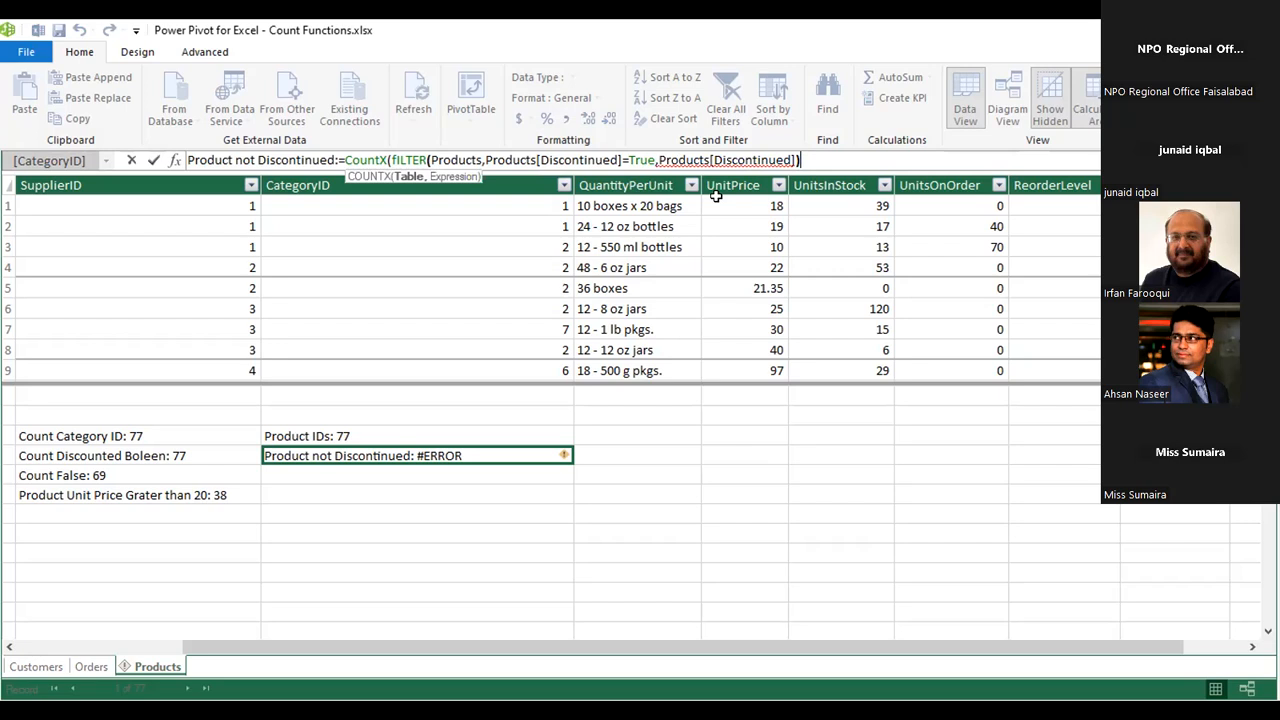
{"action": "left_click", "coordinate": [660, 160]}
{"action": "key", "text": "BackSpace"}
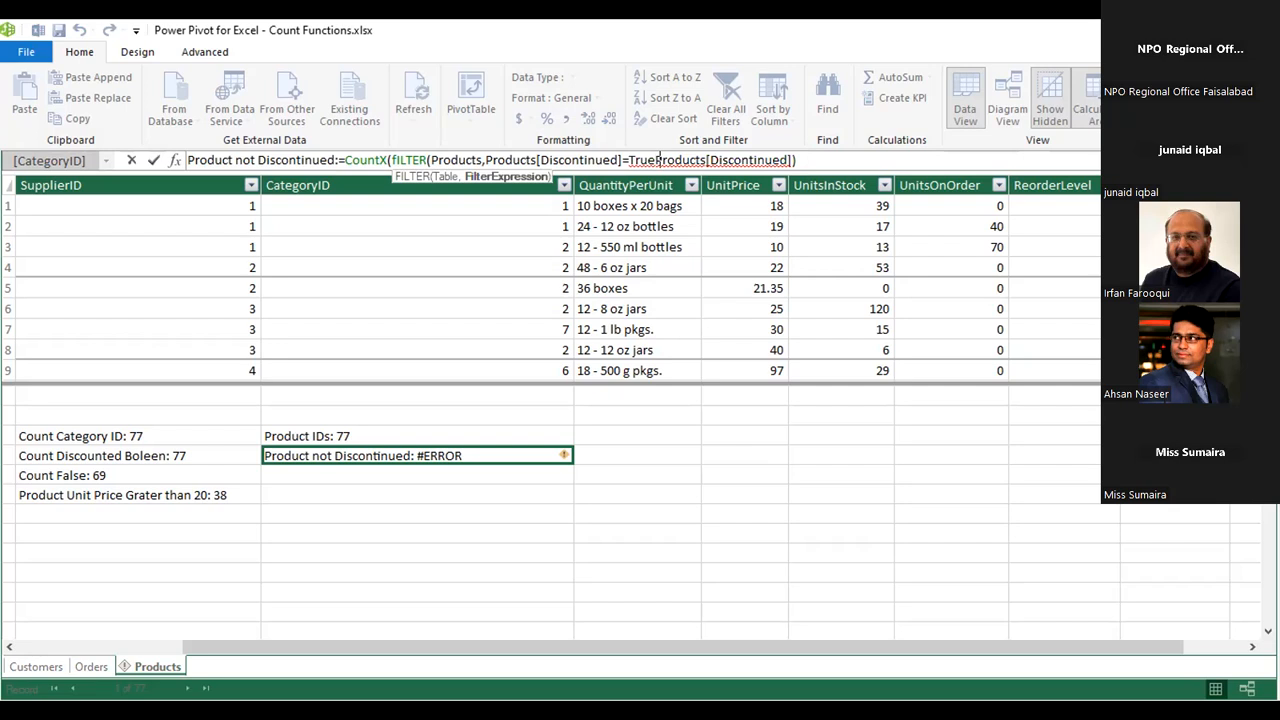
{"action": "type", "text": ")"}
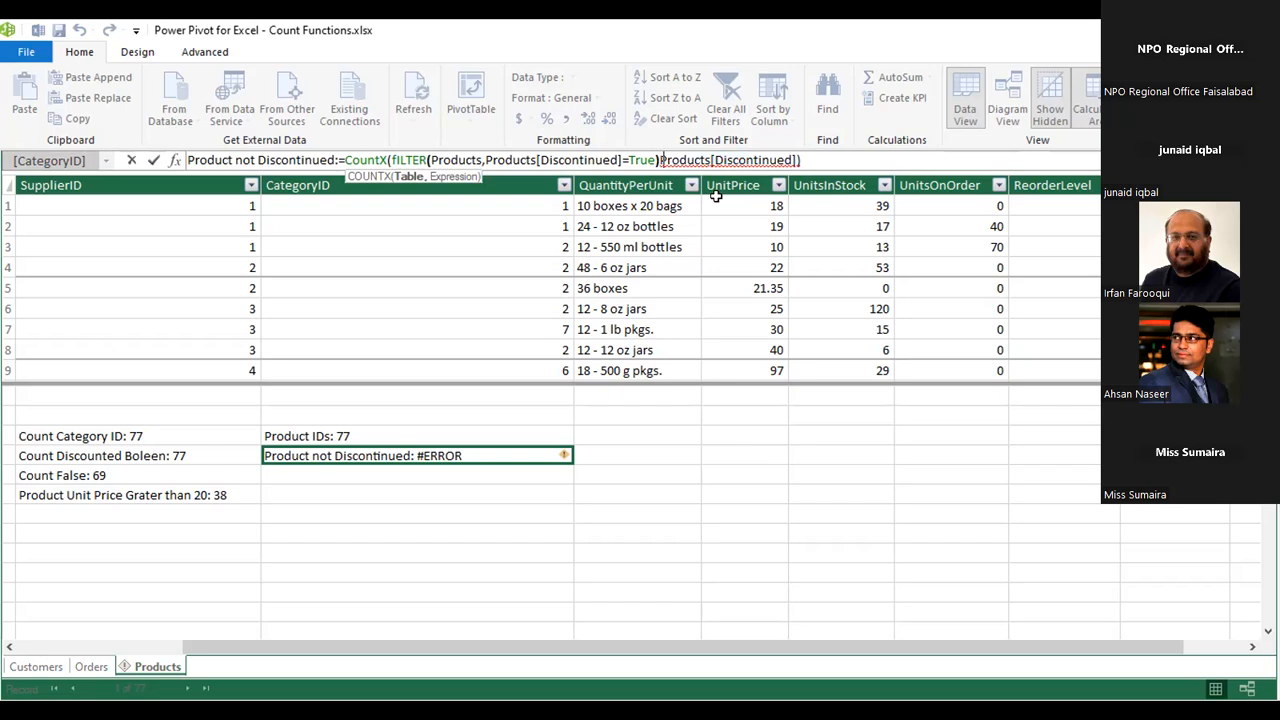
{"action": "type", "text": ","}
{"action": "key", "text": "Return"}
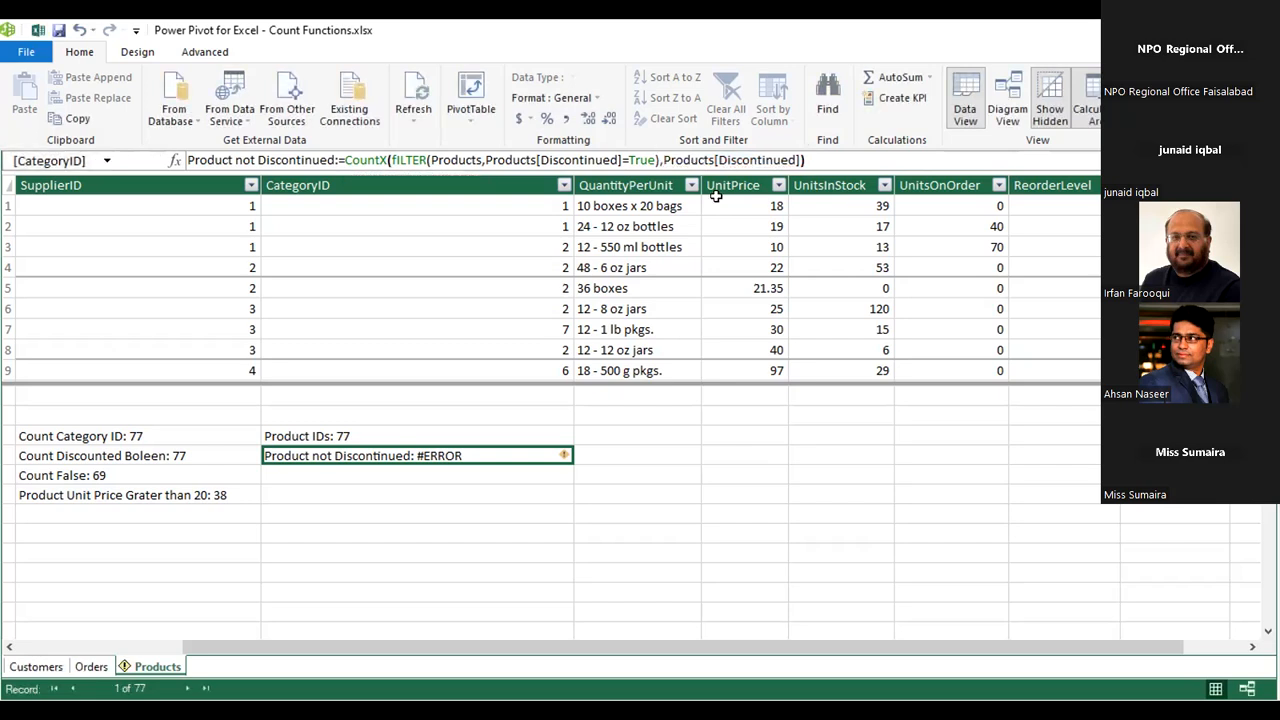
Check the FILTER part of the Product not Discontinued formula and recommit the measure.
{"action": "left_click", "coordinate": [662, 160]}
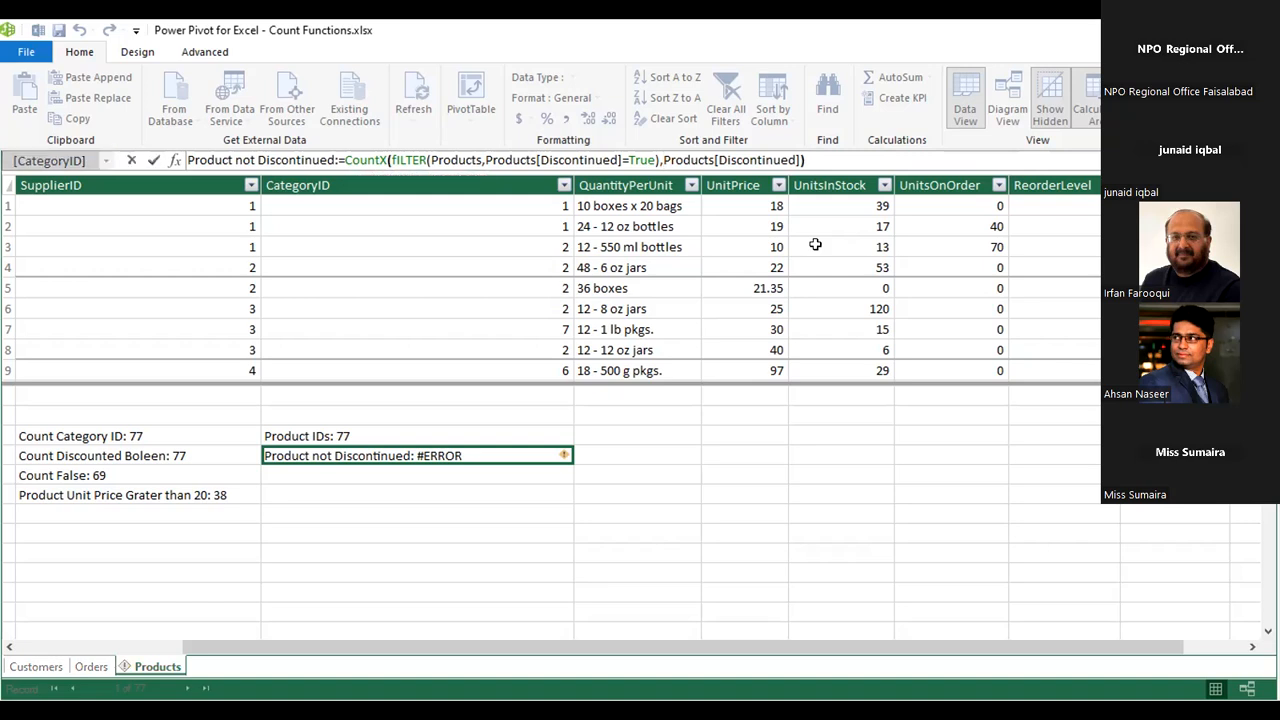
{"action": "key", "text": "Return"}
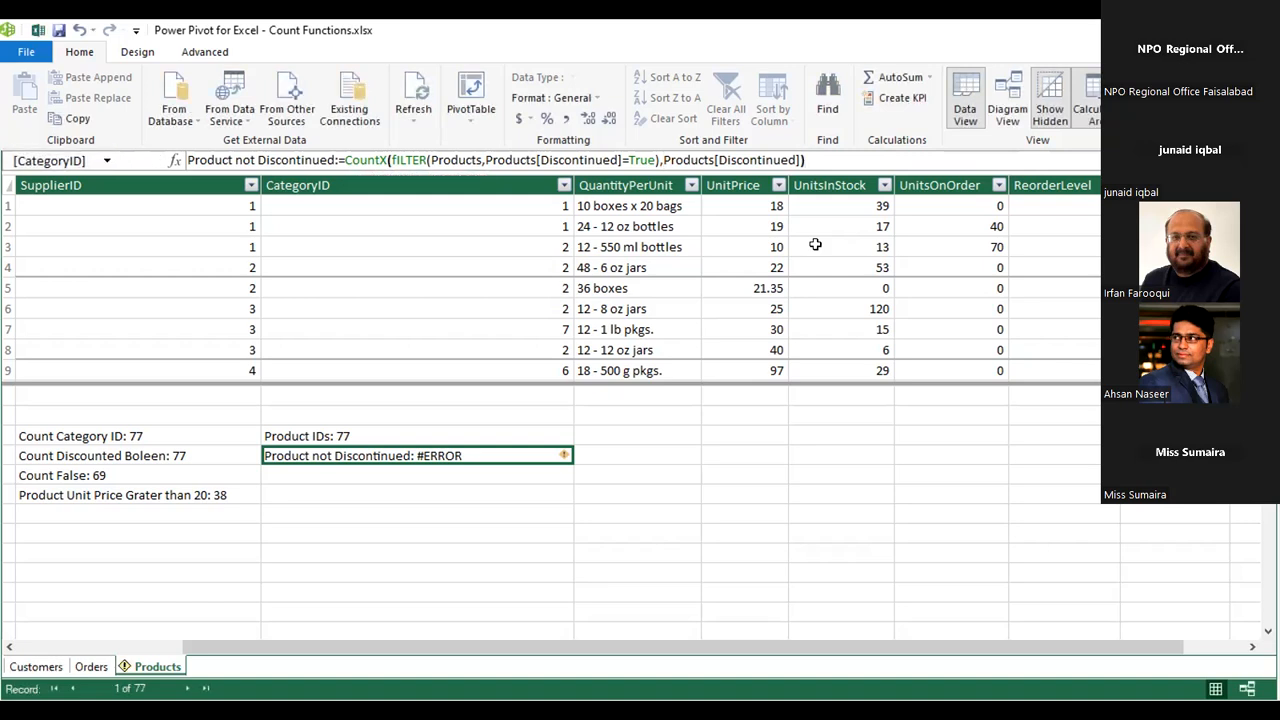
{"action": "left_click", "coordinate": [505, 495]}
{"action": "left_click", "coordinate": [501, 456]}
{"action": "left_click", "coordinate": [652, 160]}
{"action": "left_click", "coordinate": [395, 160]}
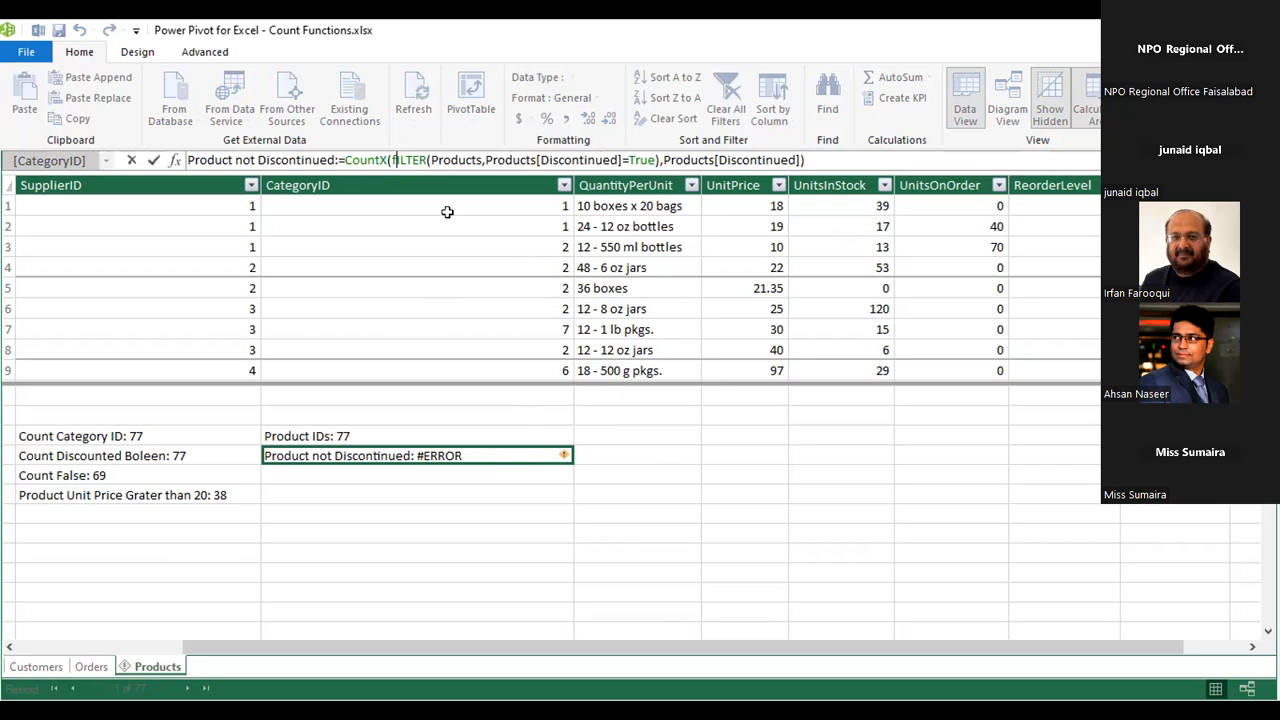
{"action": "key", "text": "Return"}
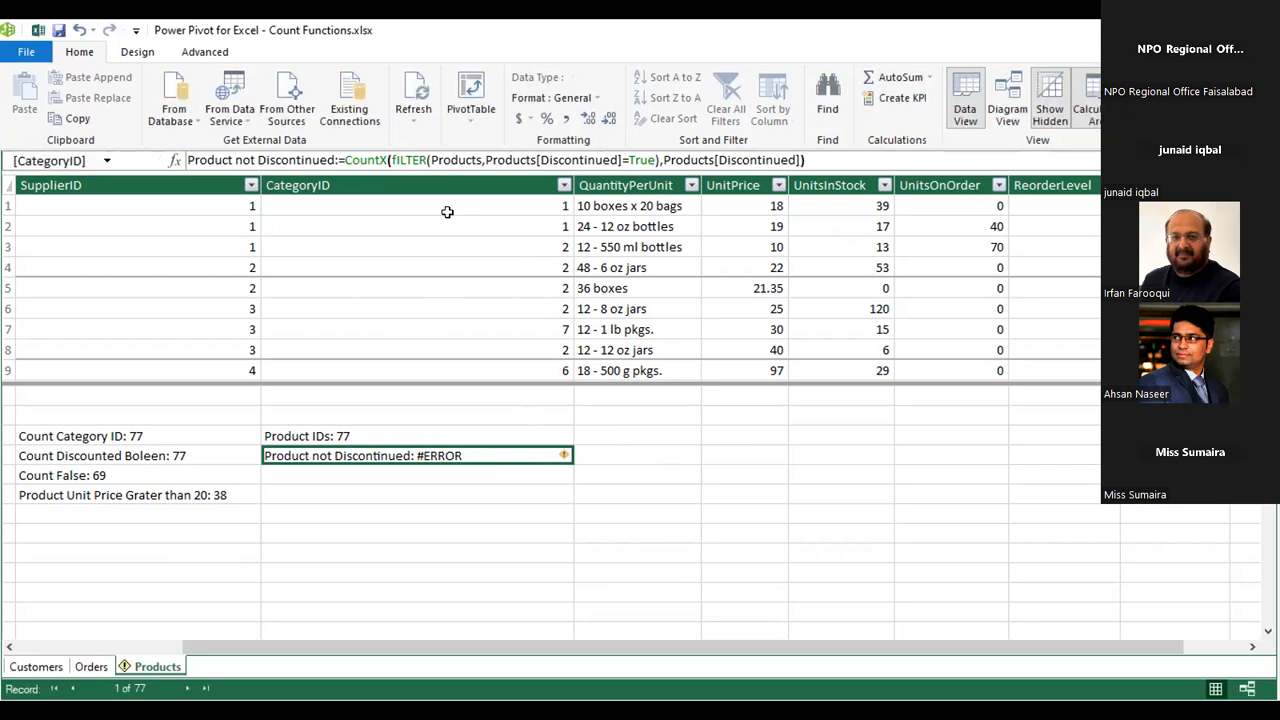
Try capitalising the first letter of FILTER in the Product not Discontinued formula and commit it.
{"action": "left_click", "coordinate": [393, 160]}
{"action": "key", "text": "BackSpace"}
{"action": "type", "text": "F"}
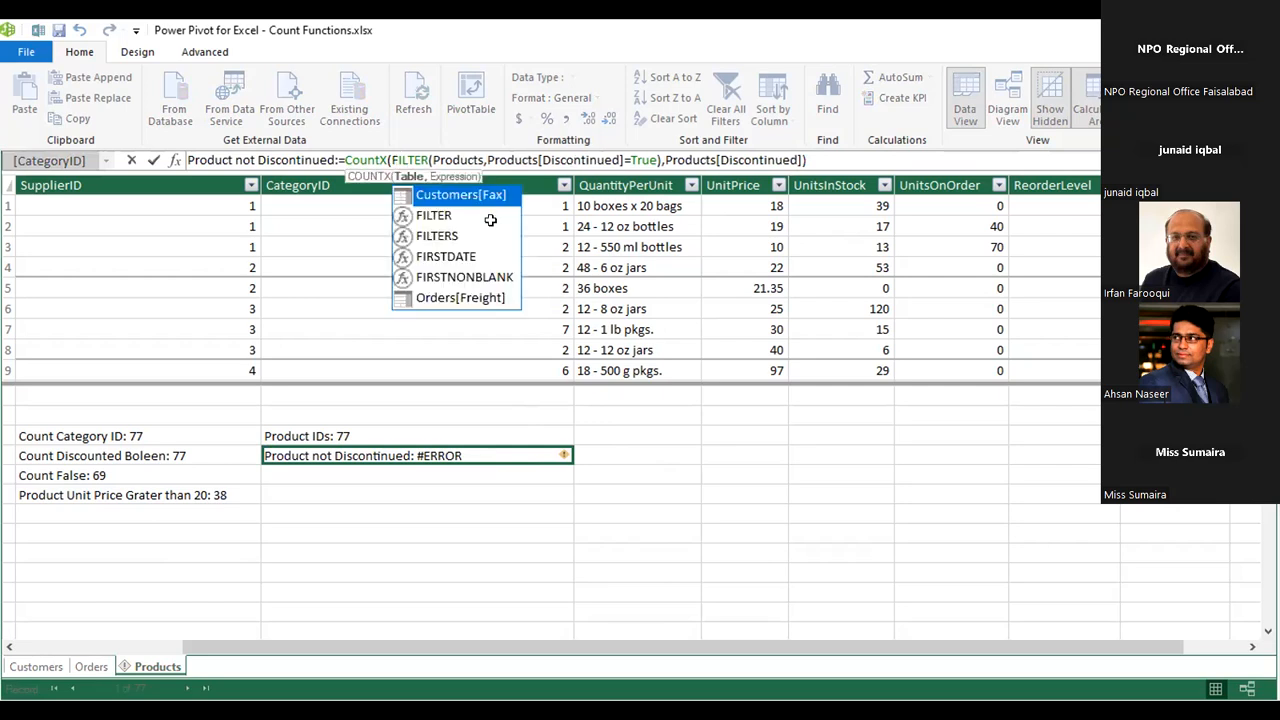
{"action": "key", "text": "Return"}
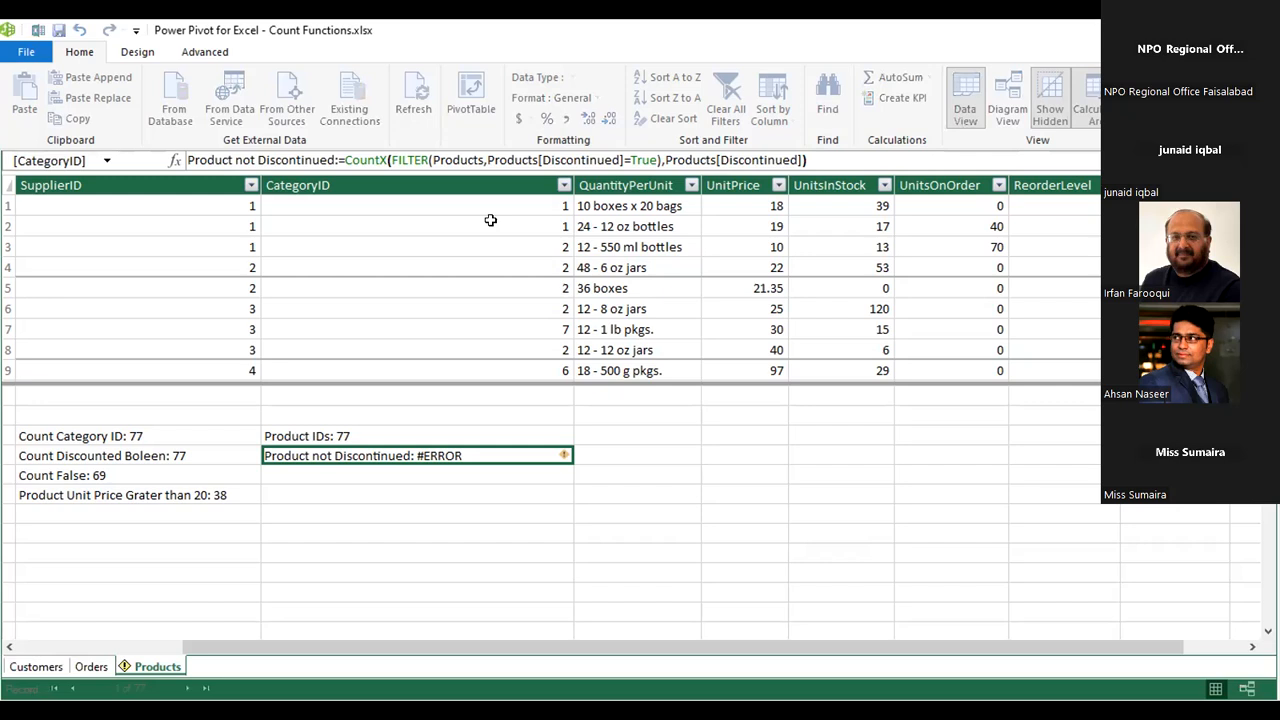
Try committing the formula without the comma after the FILTER function, then put the comma back.
{"action": "key", "text": "BackSpace"}
{"action": "key", "text": "Return"}
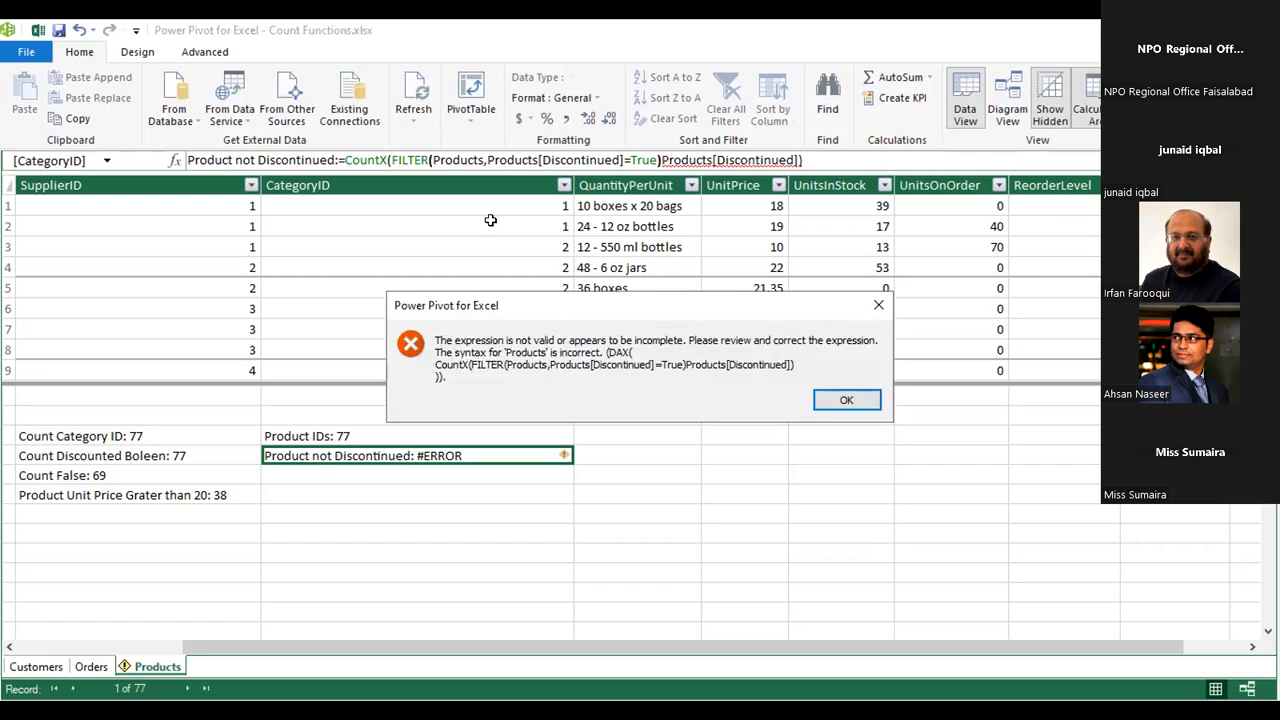
{"action": "key", "text": "Return"}
{"action": "type", "text": ","}
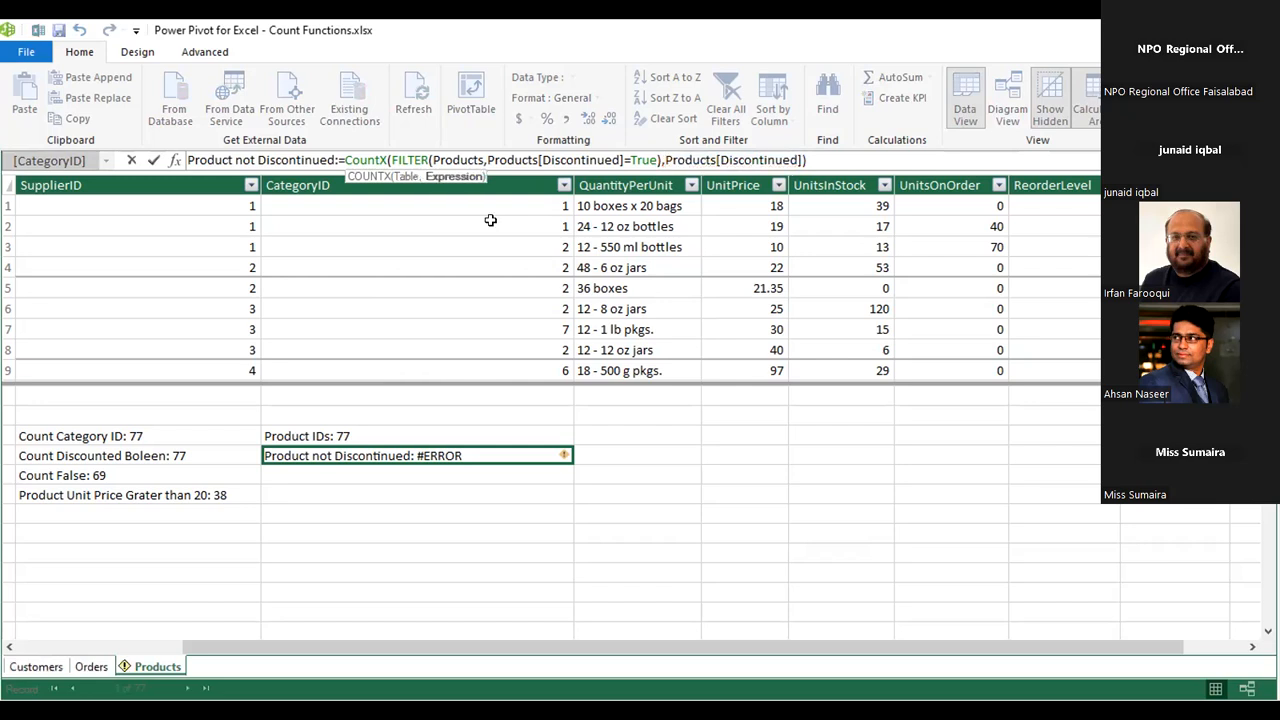
{"action": "key", "text": "Return"}
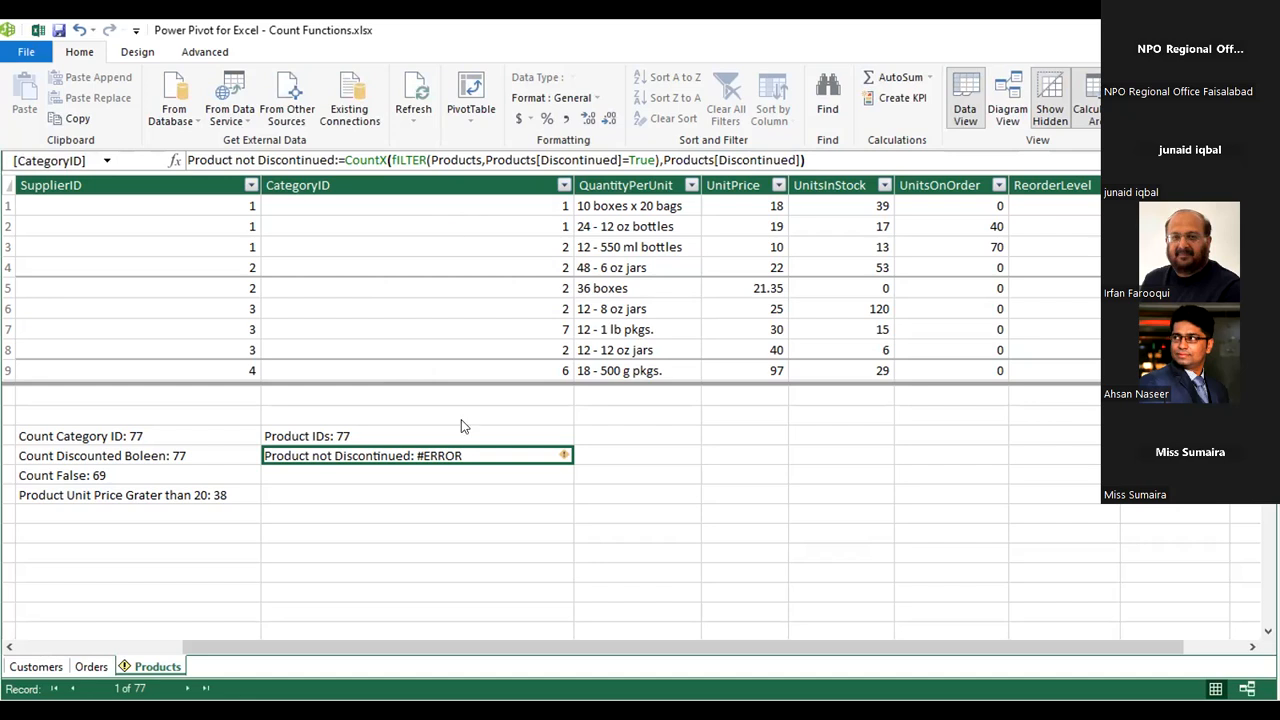
Set the Product not Discontinued measure's filter criterion to Products[Discontinued]=False and commit the formula.
{"action": "left_click", "coordinate": [642, 160]}
{"action": "left_click", "coordinate": [641, 158]}
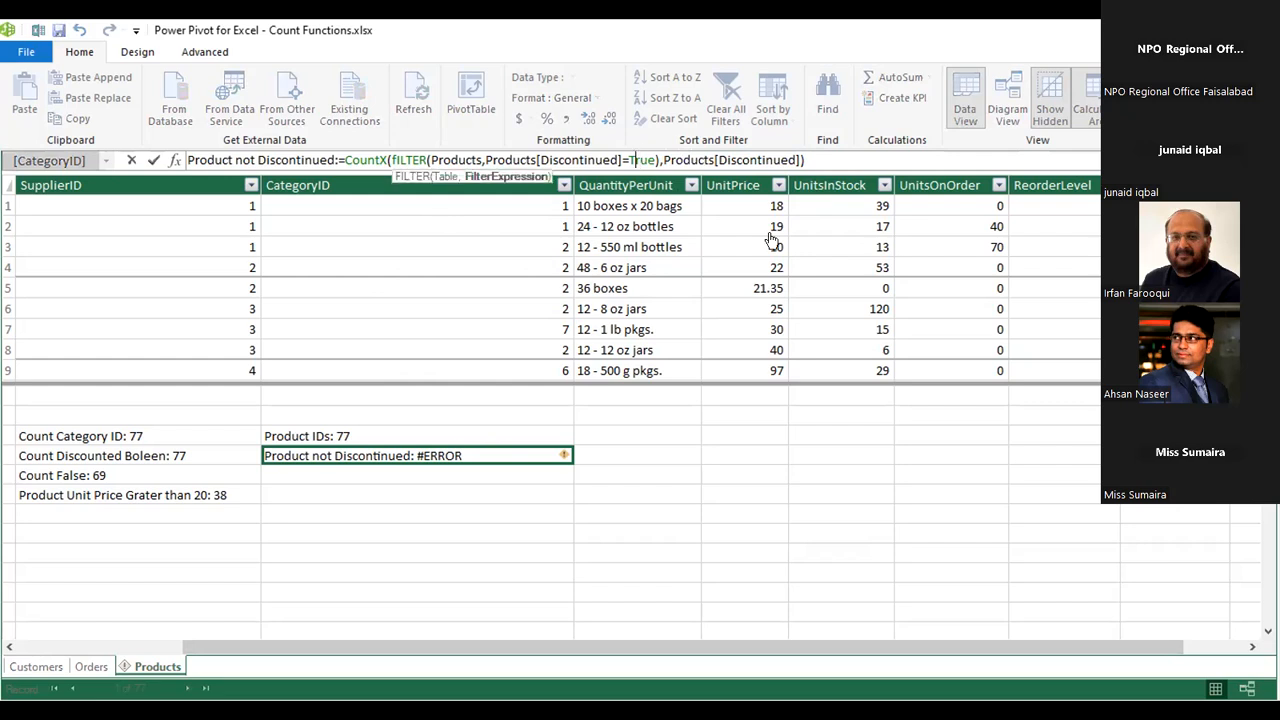
{"action": "key", "text": "BackSpace"}
{"action": "key", "text": "Delete"}
{"action": "key", "text": "Delete"}
{"action": "key", "text": "Delete"}
{"action": "type", "text": "F"}
{"action": "key", "text": "Return"}
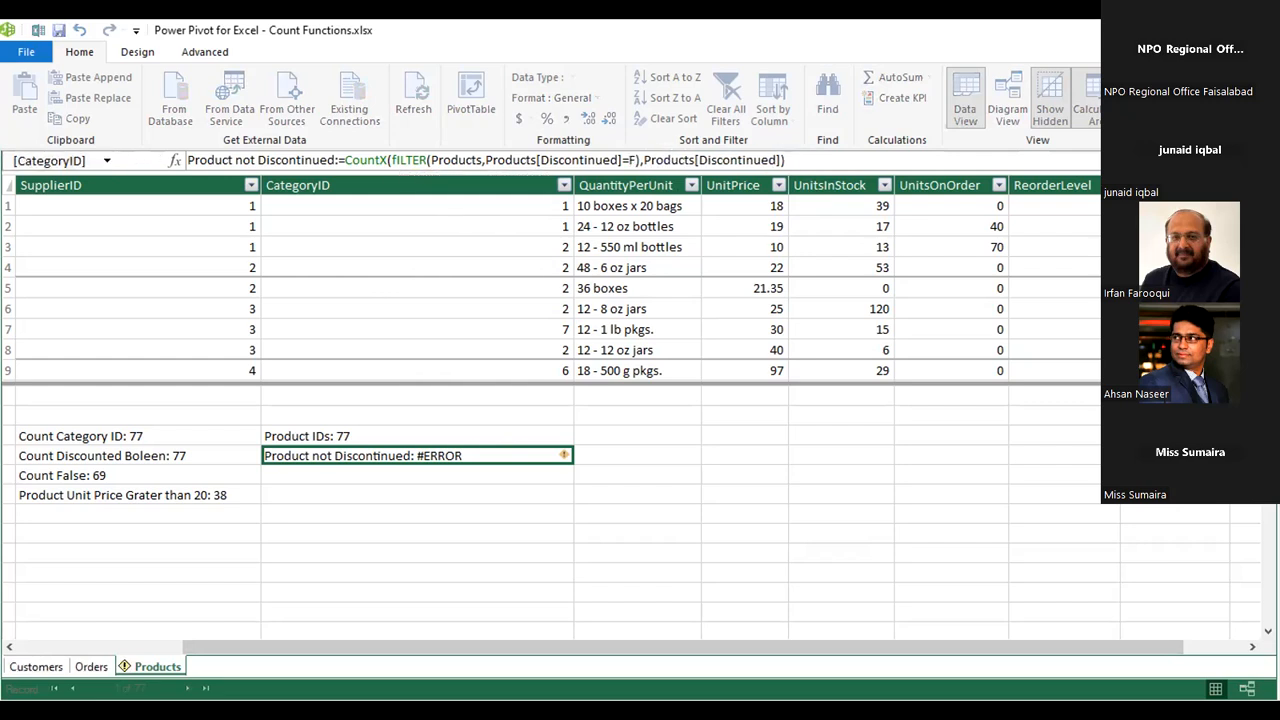
{"action": "type", "text": "alse"}
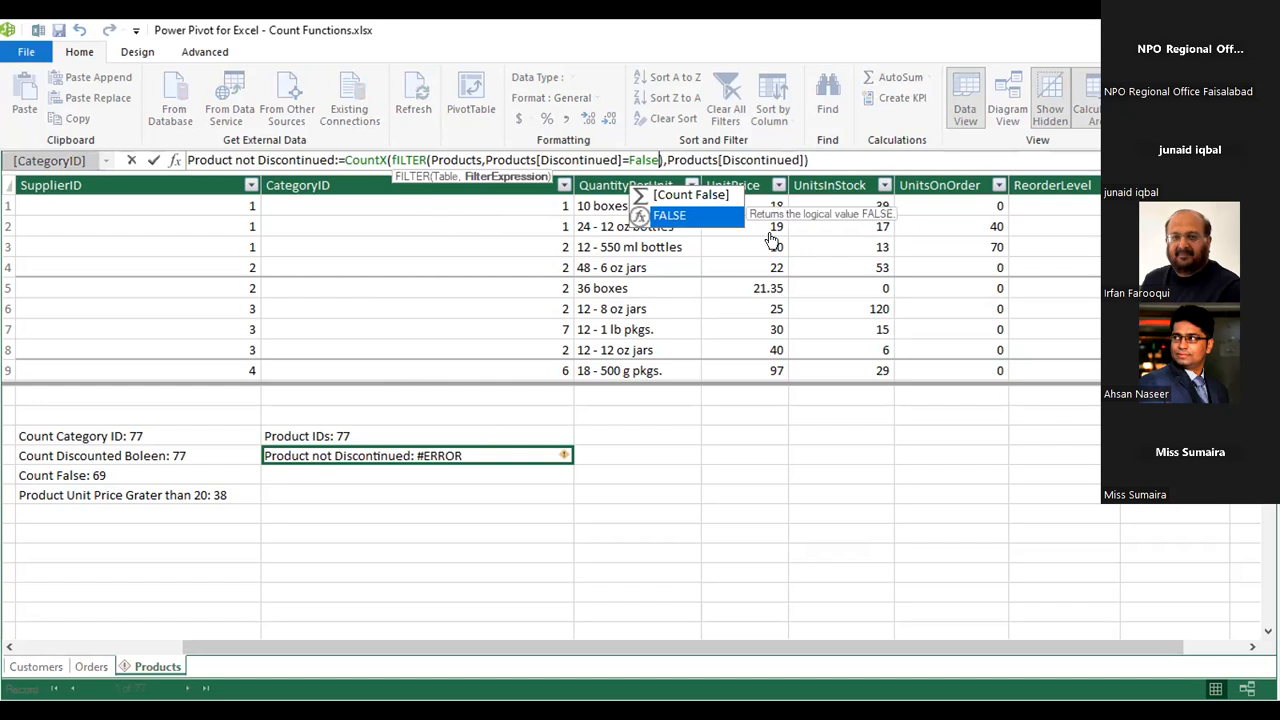
{"action": "key", "text": "Return"}
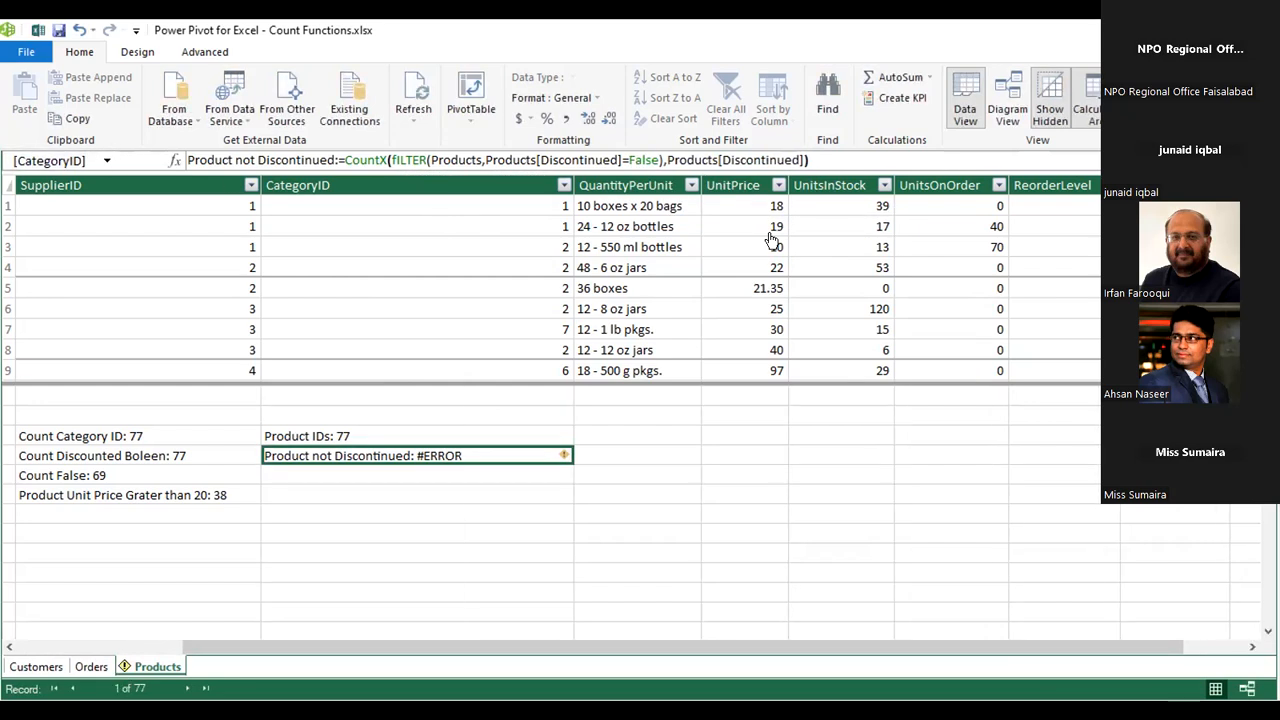
Start a new COUNTX formula in the empty cell below the Product not Discontinued measure.
{"action": "key", "text": "Down"}
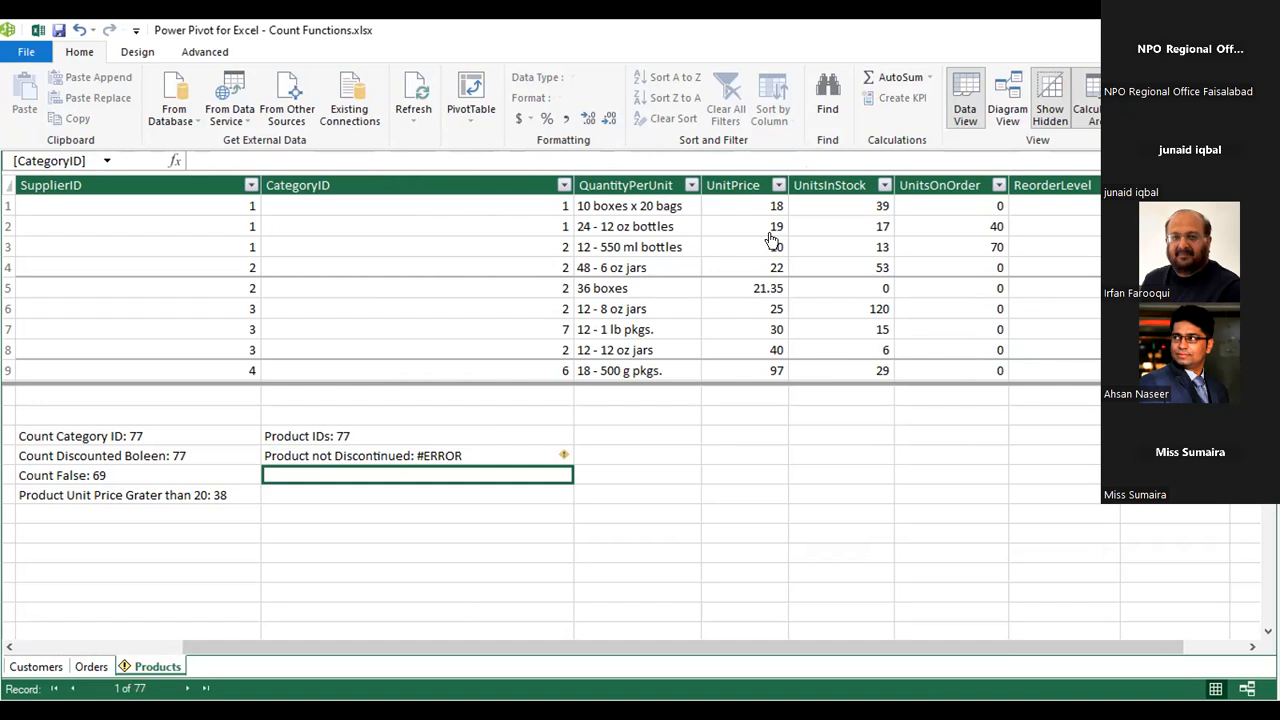
{"action": "type", "text": "=Count"}
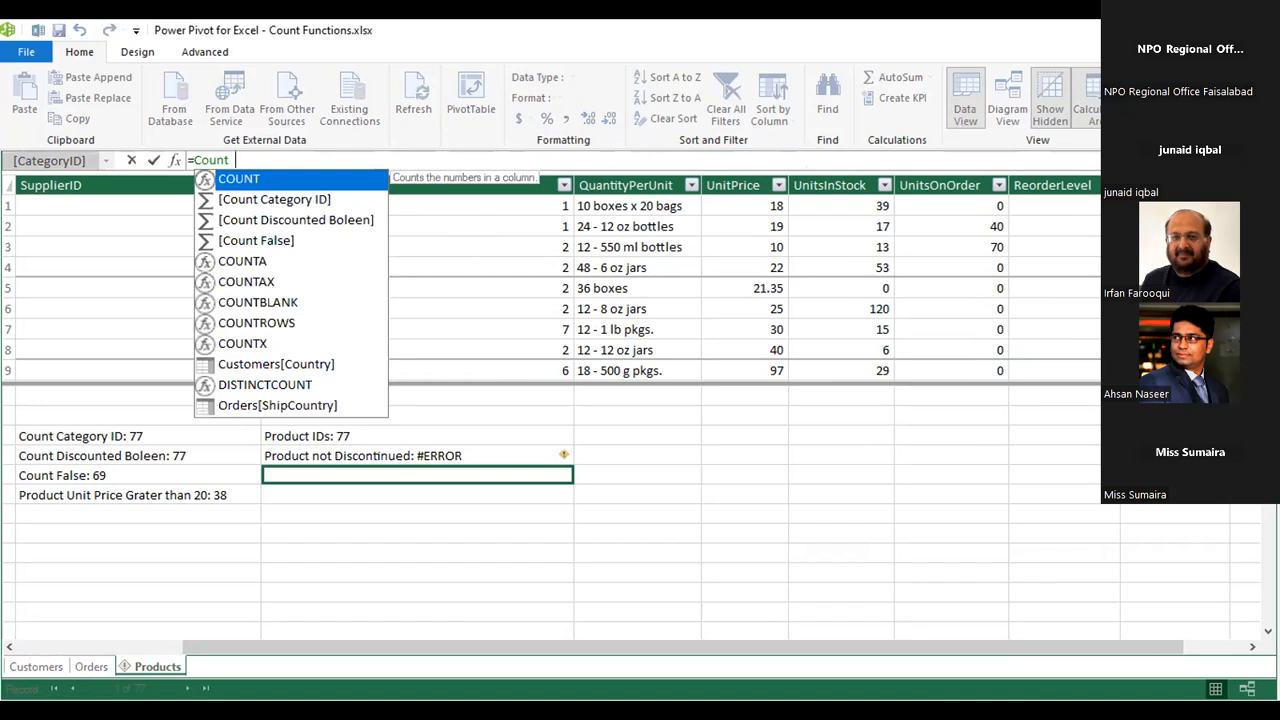
{"action": "type", "text": "x"}
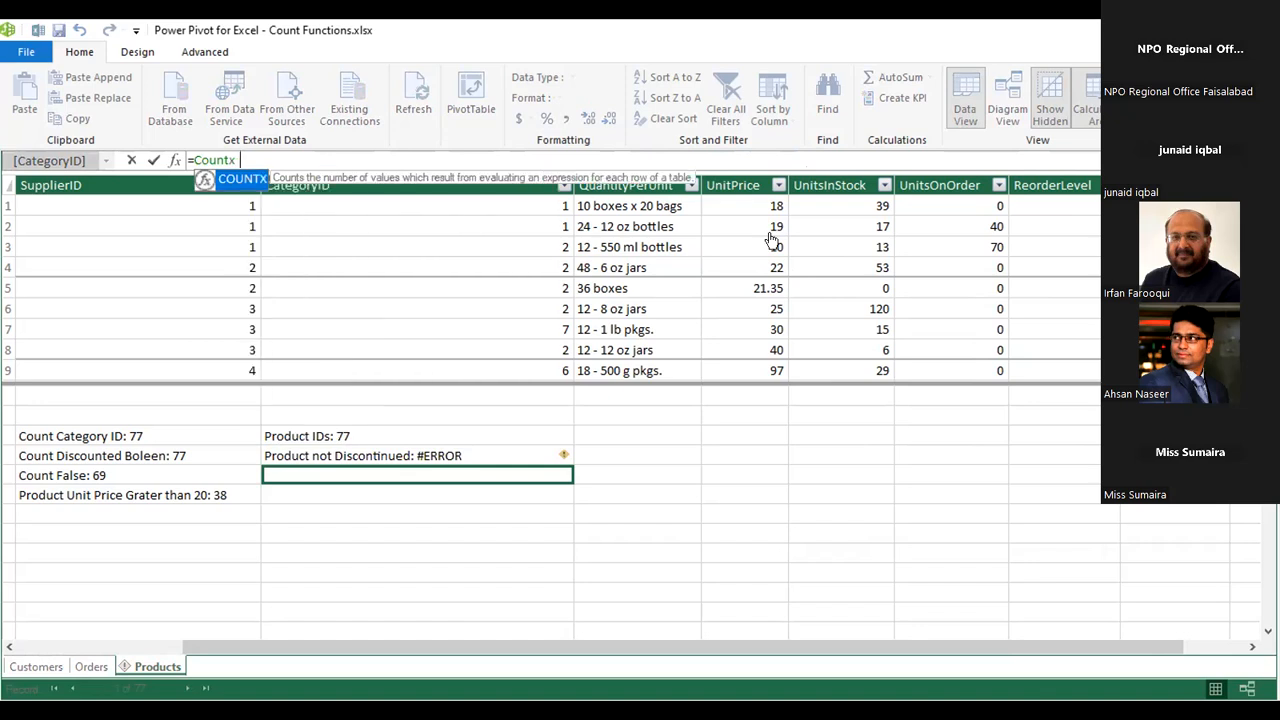
{"action": "type", "text": "(FILTER(Products,Products[Discontinued]=True),Products[Discontinued"}
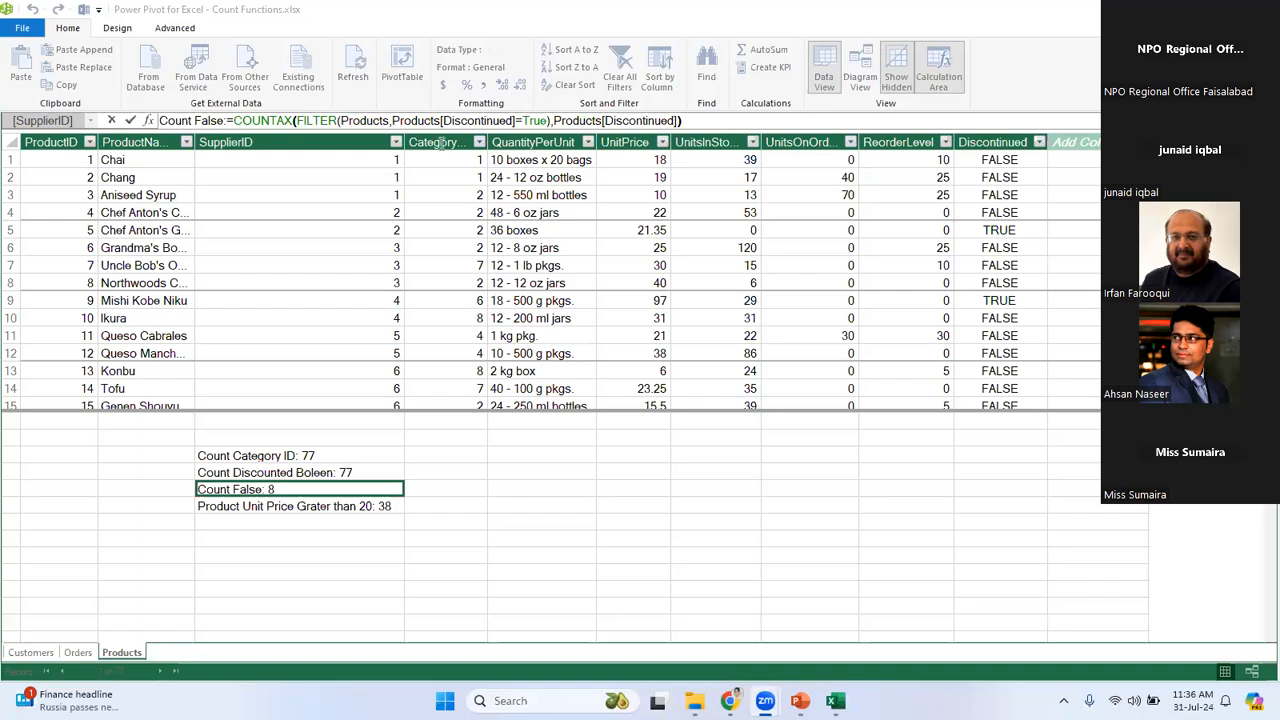
Examine the Count False and Product Unit Price Grater than 20 formulas and the first value in the Discontinued column.
{"action": "left_click", "coordinate": [295, 120]}
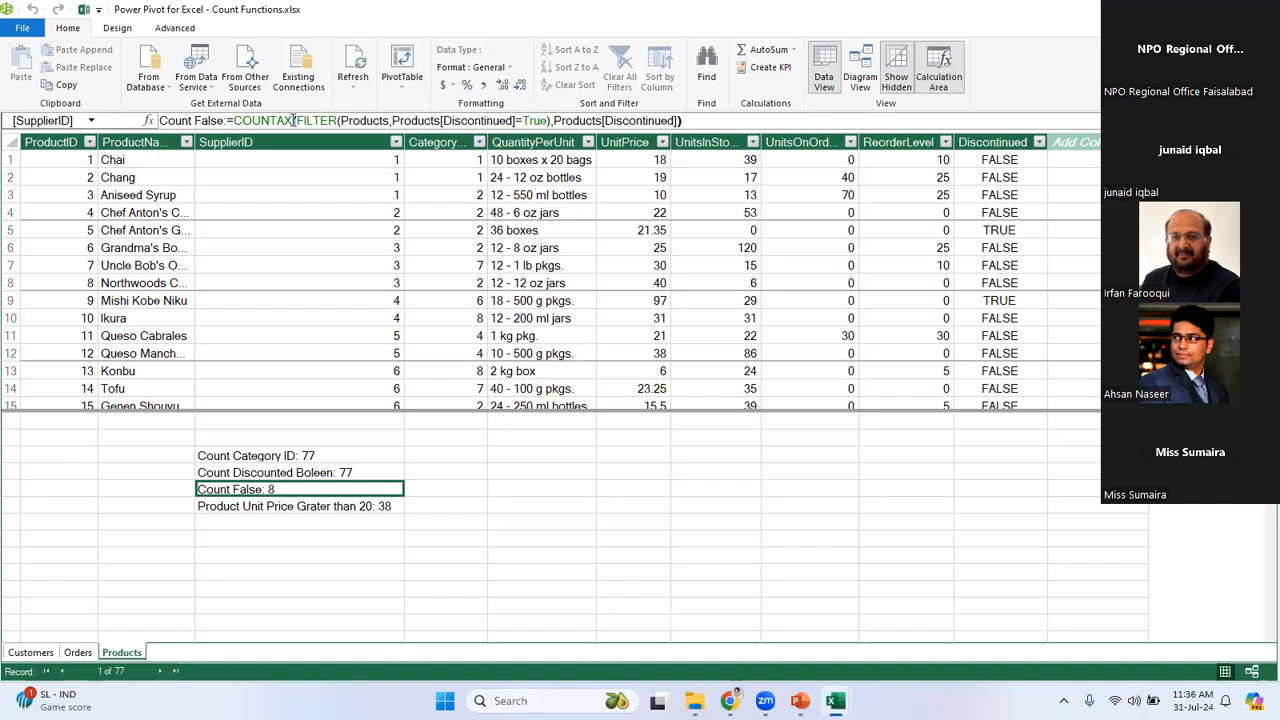
{"action": "left_click", "coordinate": [336, 117]}
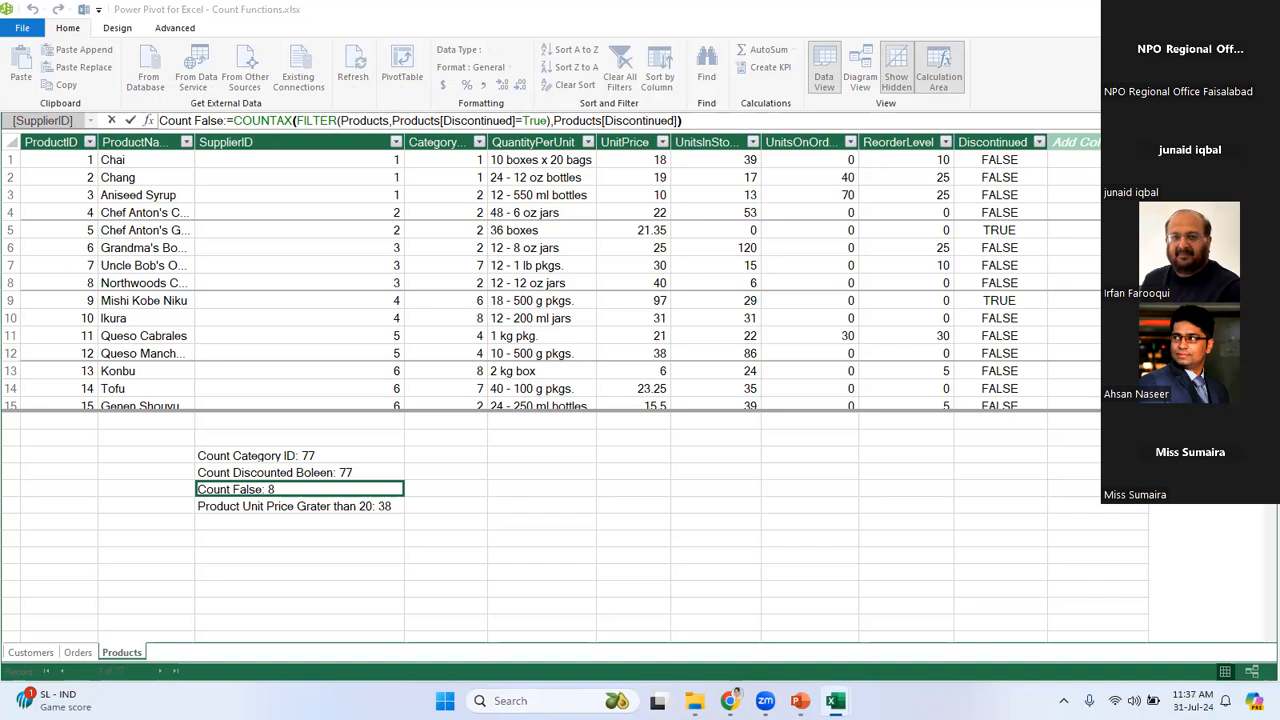
{"action": "left_click", "coordinate": [354, 512]}
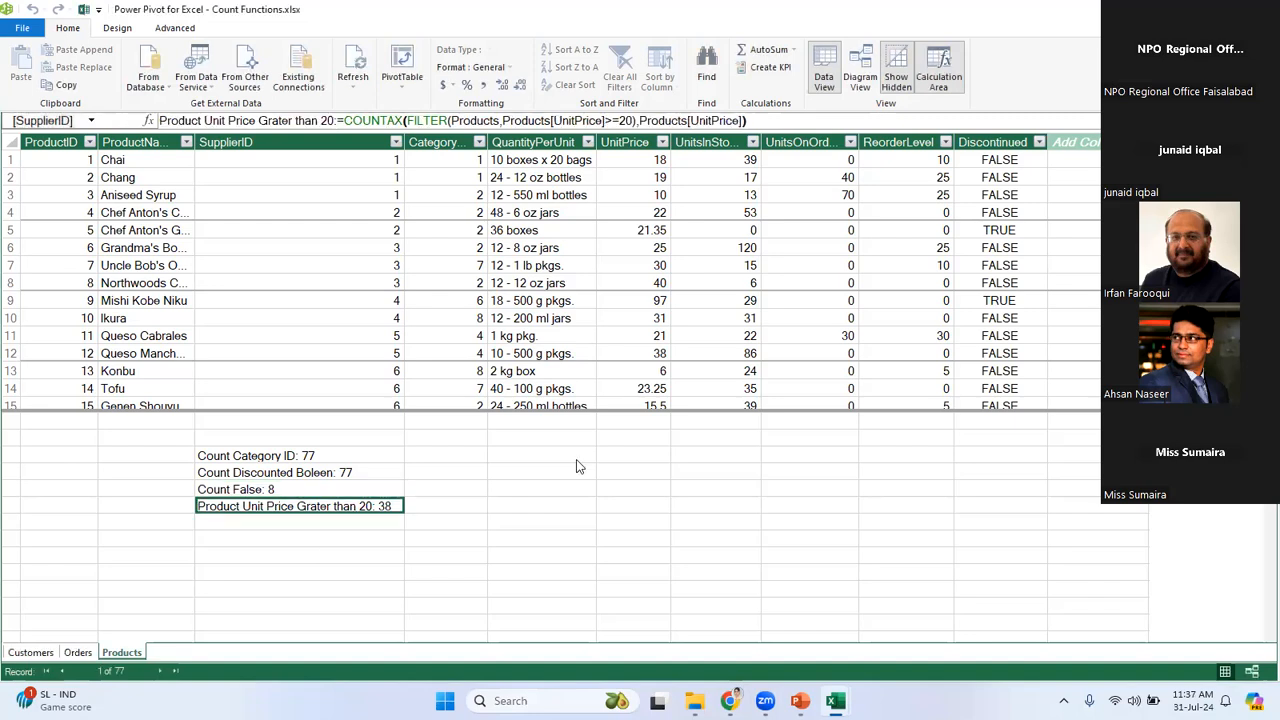
{"action": "left_click", "coordinate": [1003, 162]}
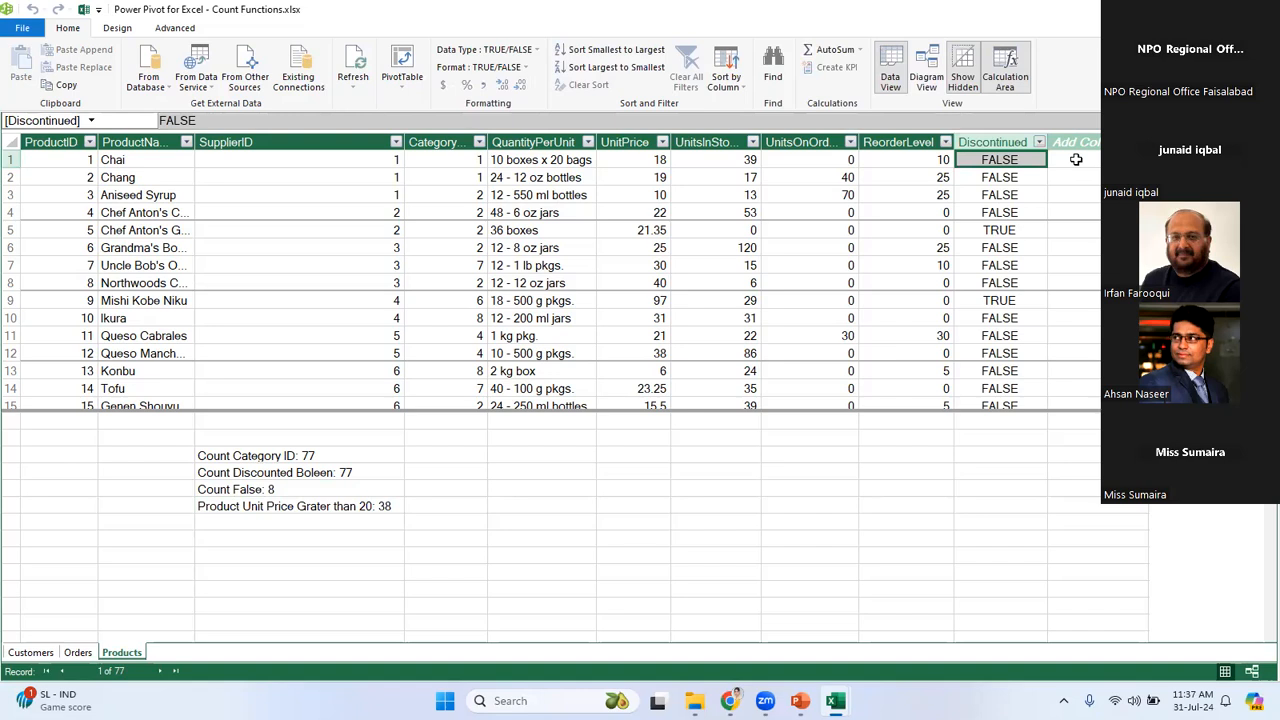
Add a calculated column to the Products table that converts product names to lowercase with =LOWER([ProductName]).
{"action": "left_click", "coordinate": [1076, 159]}
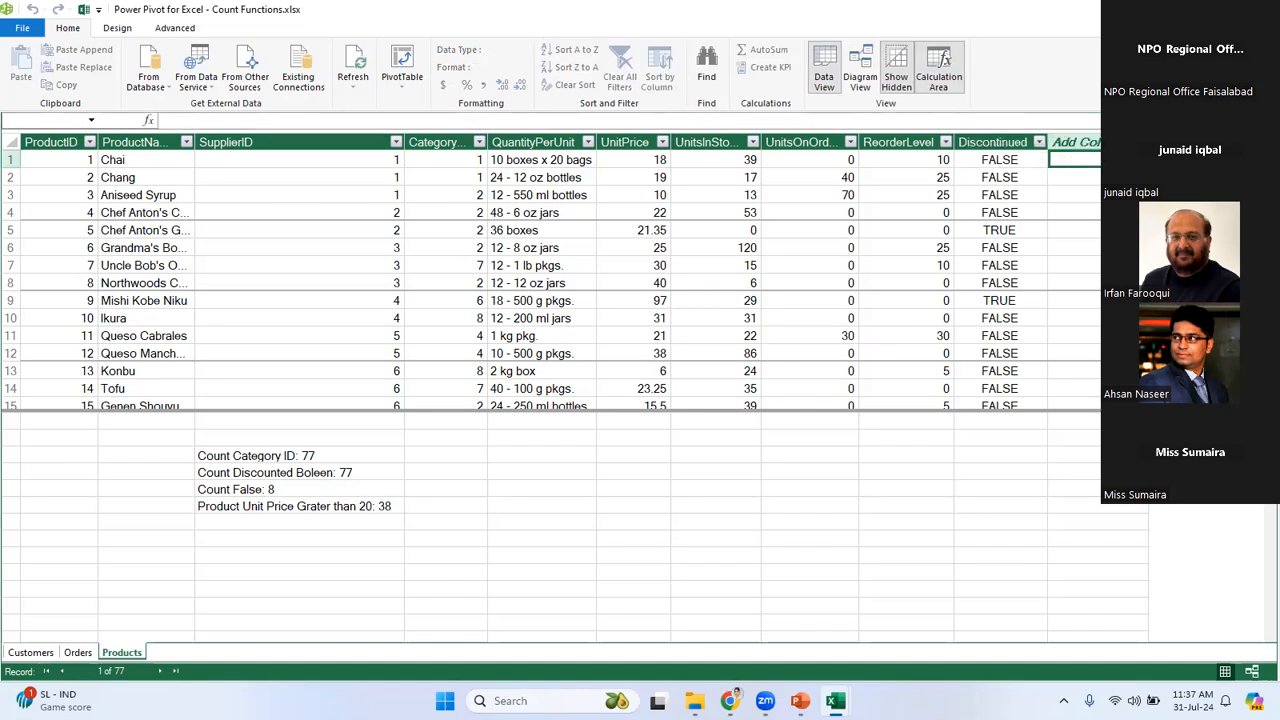
{"action": "type", "text": "="}
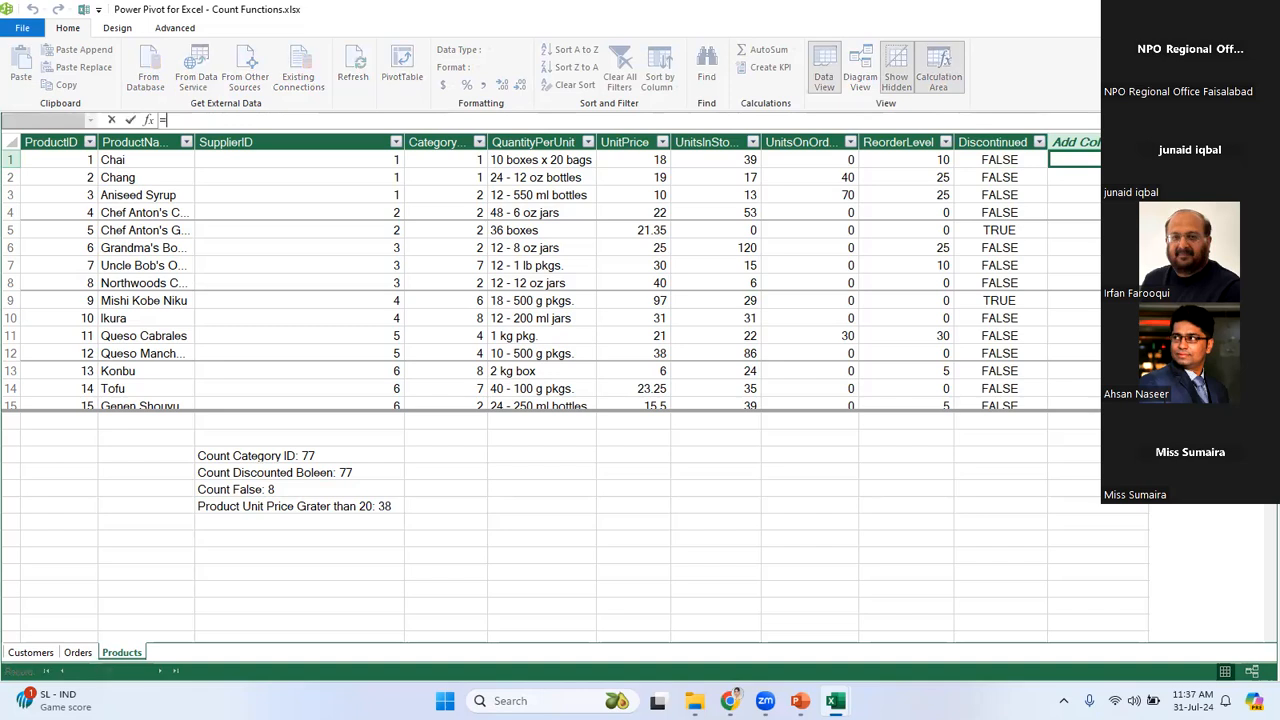
{"action": "type", "text": "low"}
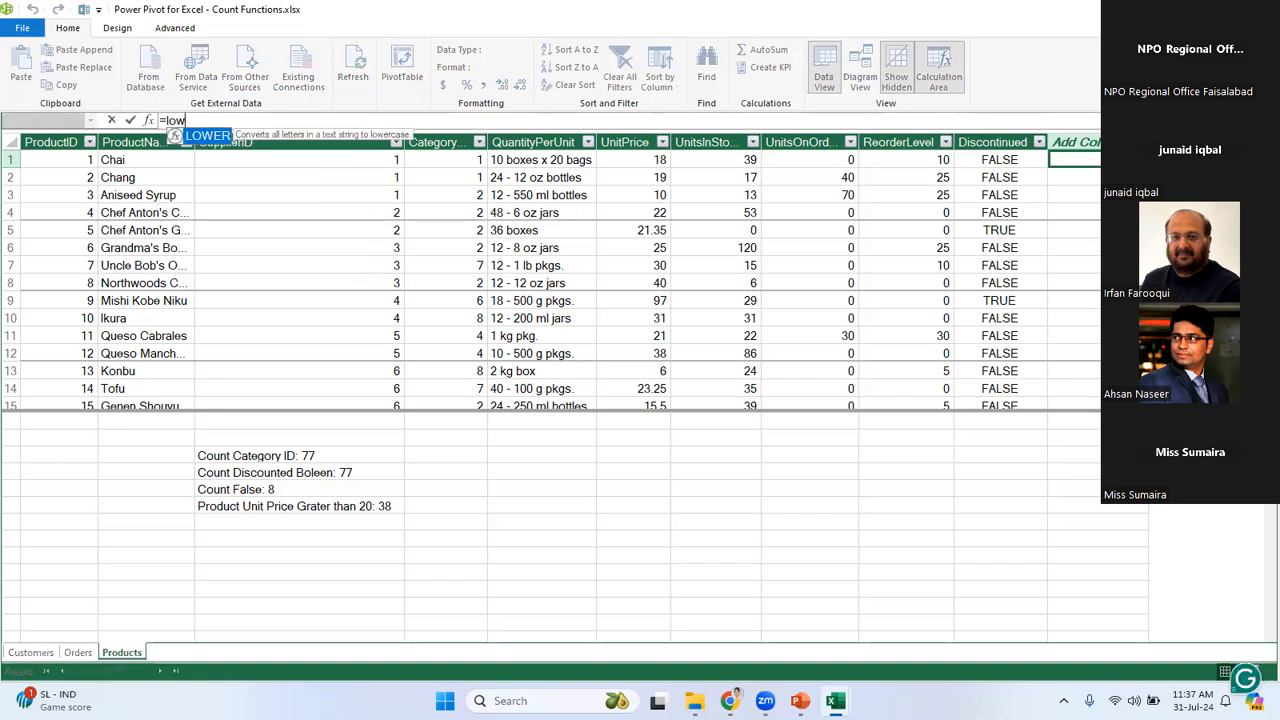
{"action": "key", "text": "Tab"}
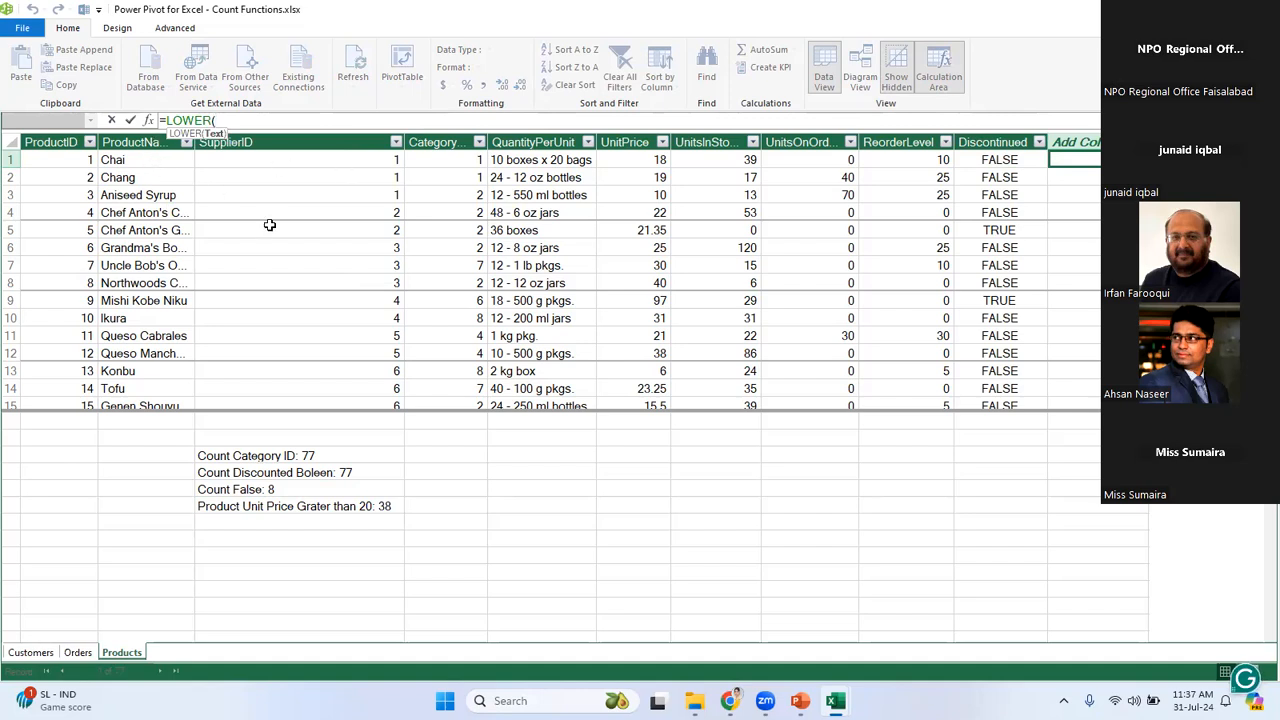
{"action": "type", "text": "pr"}
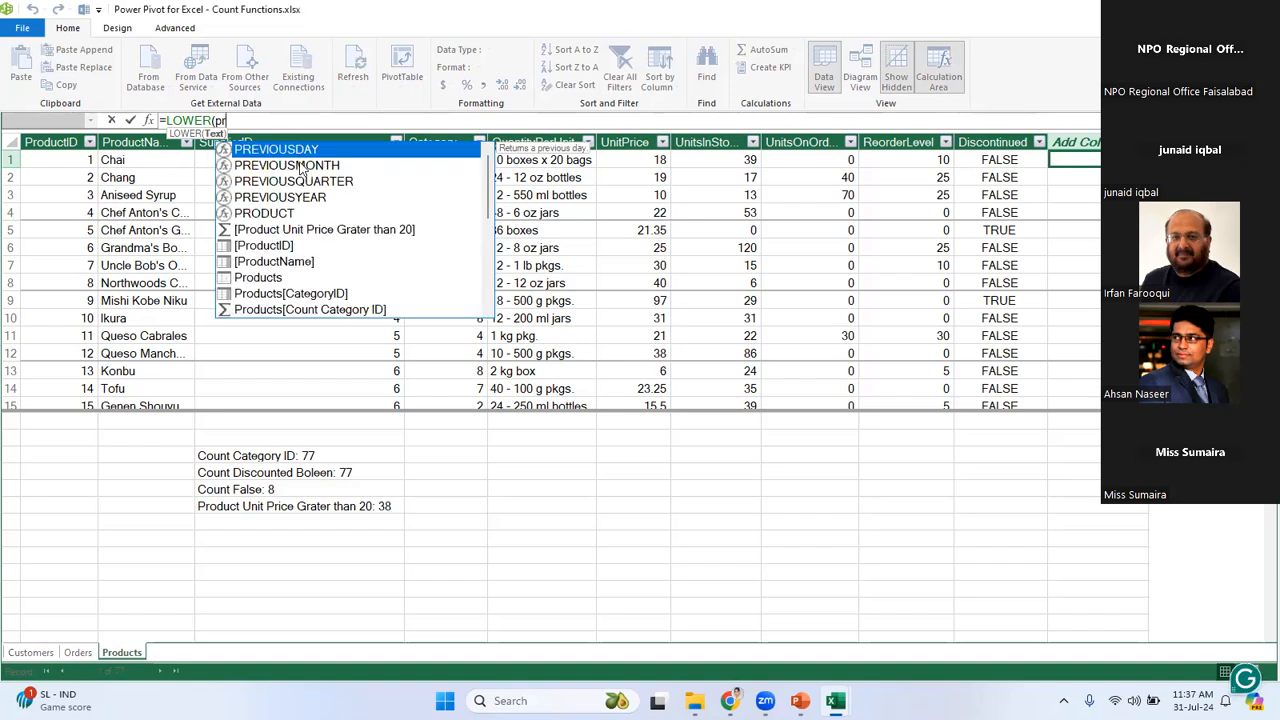
{"action": "type", "text": "o"}
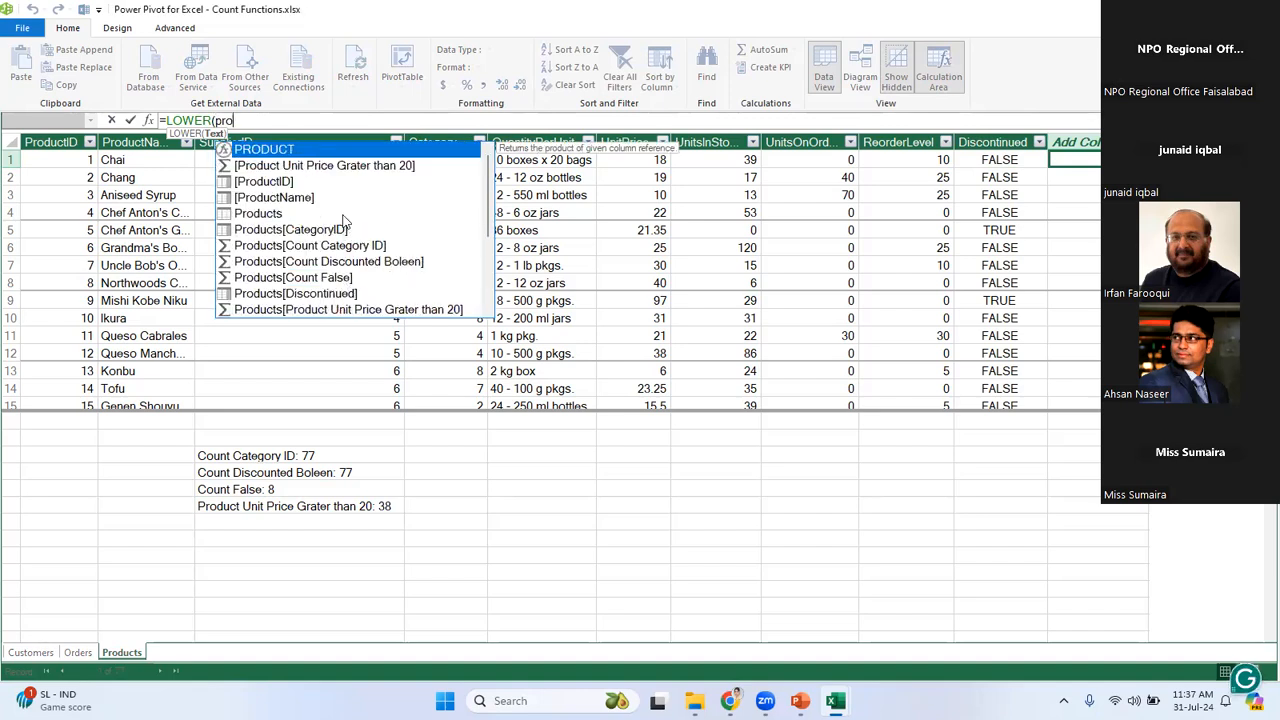
{"action": "double_click", "coordinate": [302, 198]}
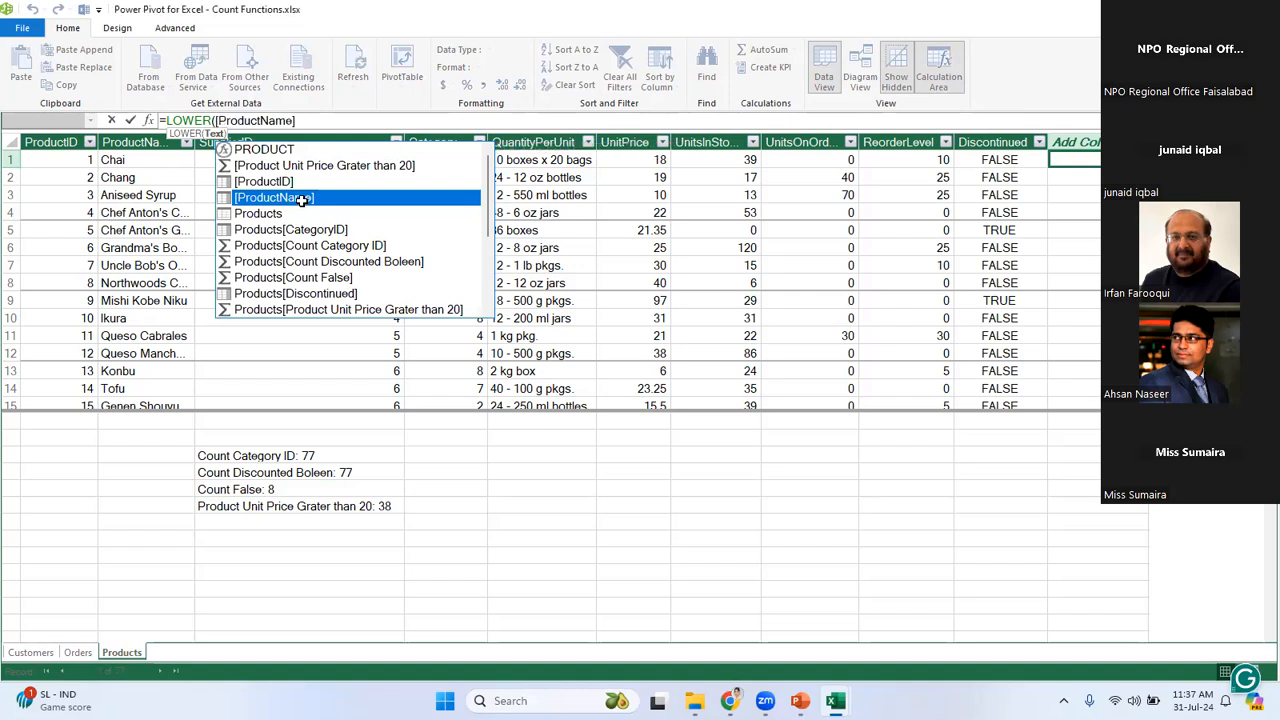
{"action": "type", "text": ")"}
{"action": "key", "text": "Return"}
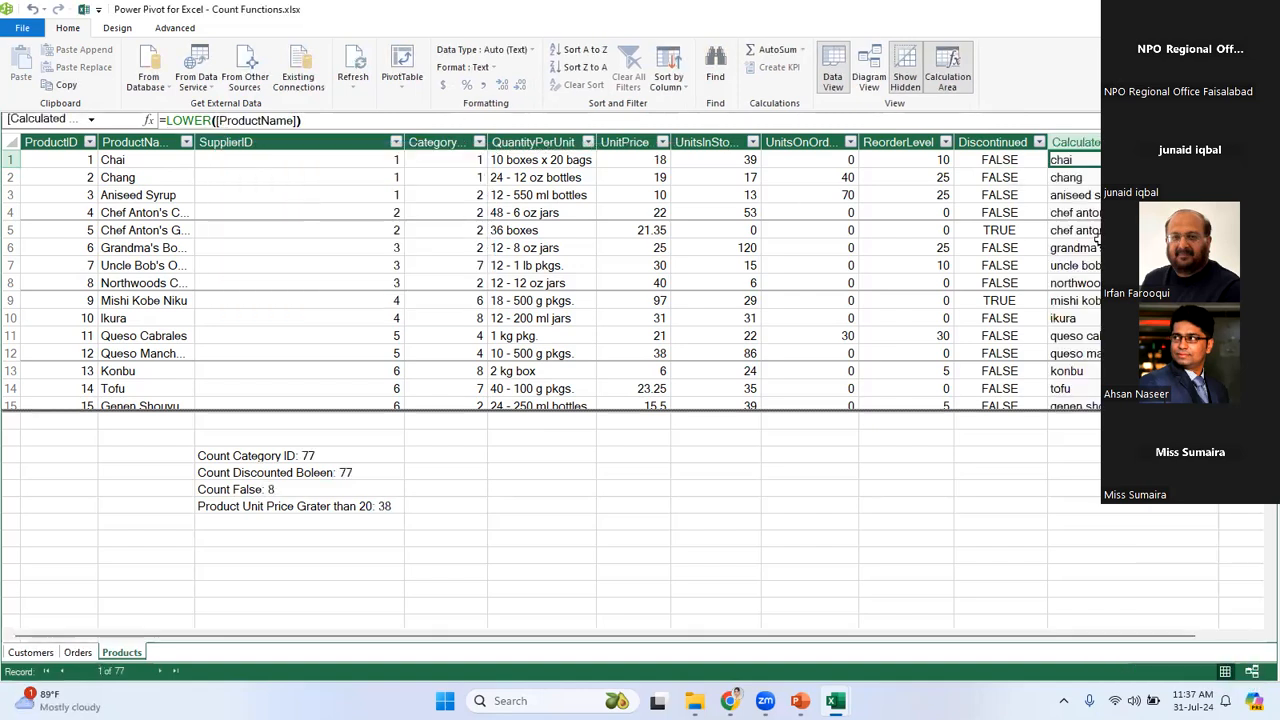
Select the Count Discounted Boleen measure, and search Windows for "power" to find Power BI Desktop.
{"action": "left_click", "coordinate": [343, 471]}
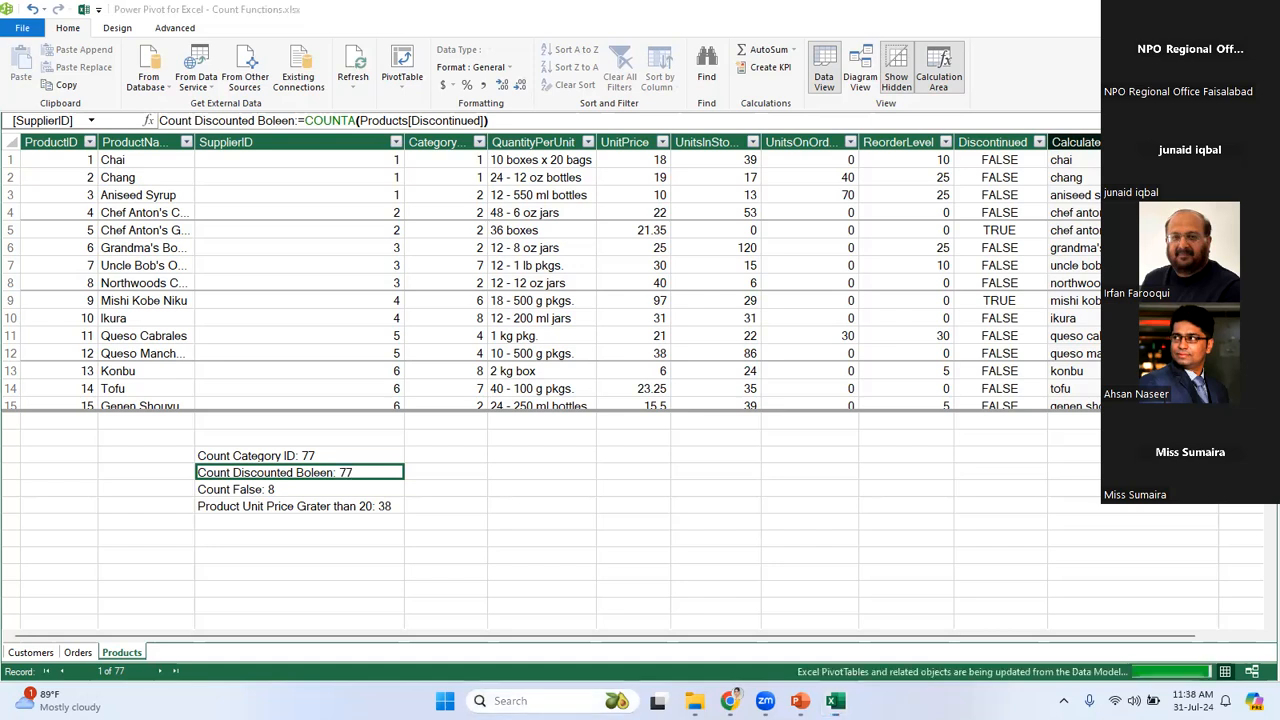
{"action": "left_click", "coordinate": [530, 701]}
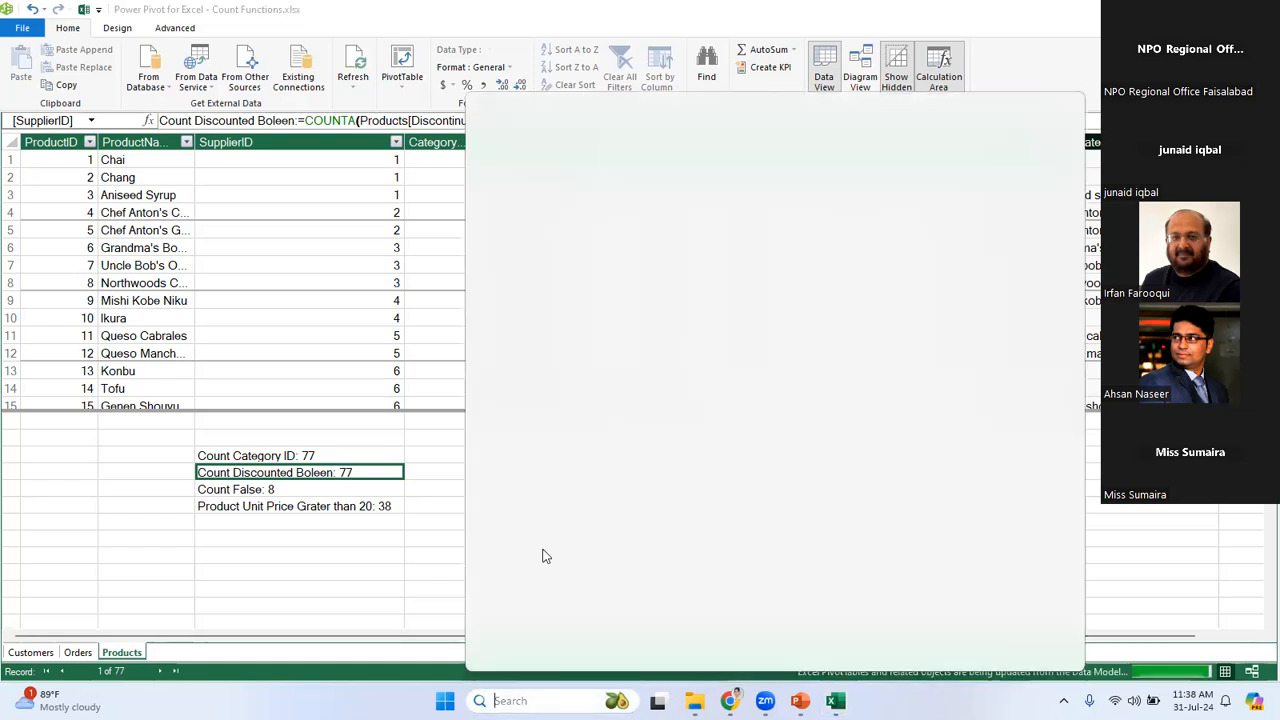
{"action": "type", "text": "power"}
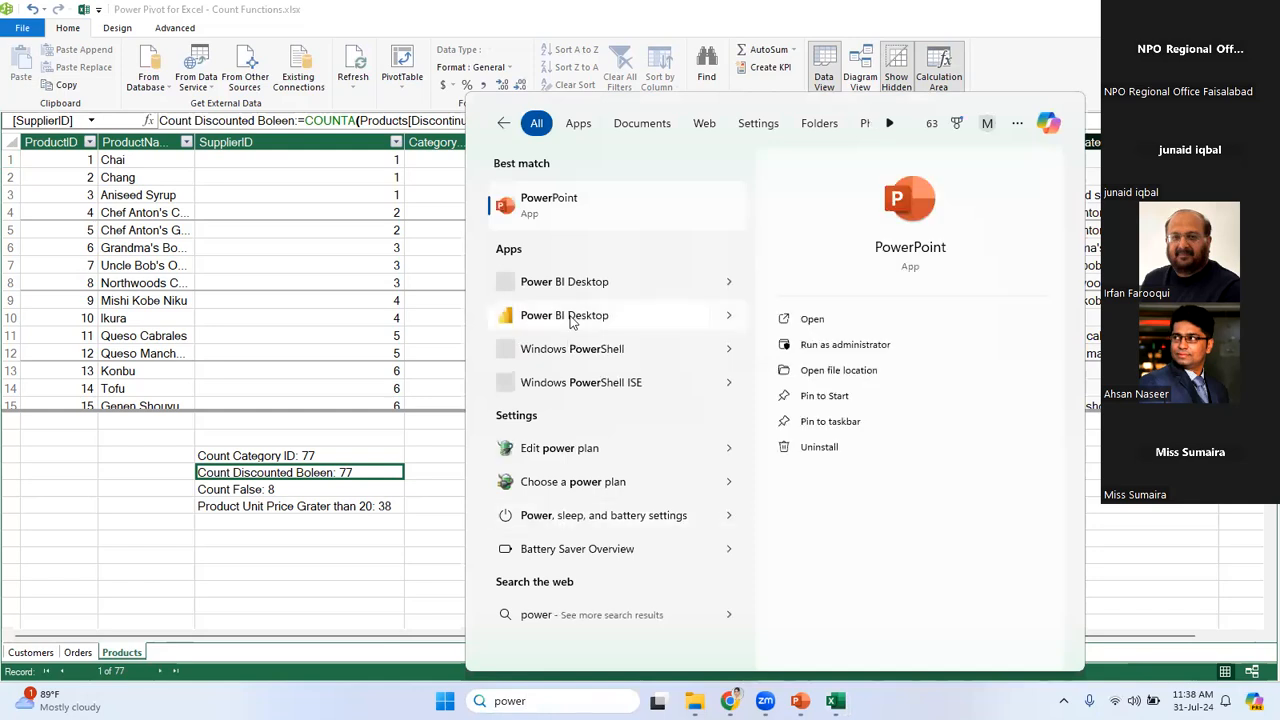
{"action": "key", "text": "Escape"}
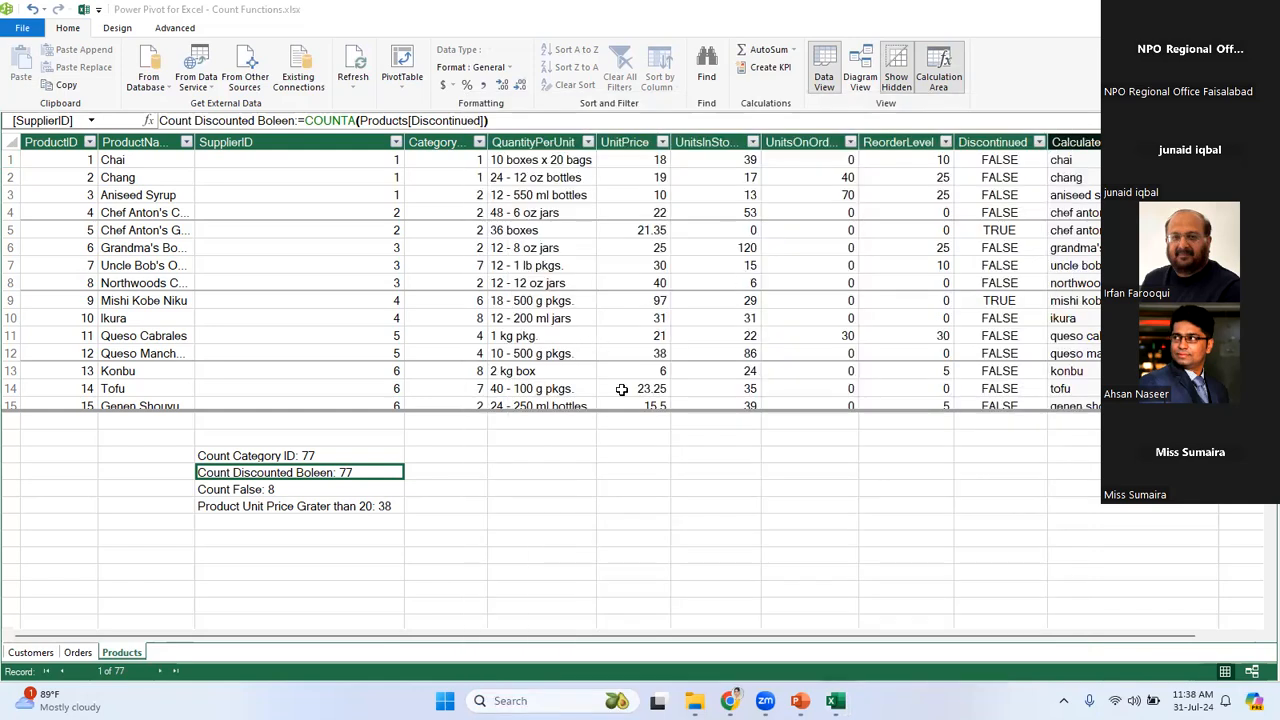
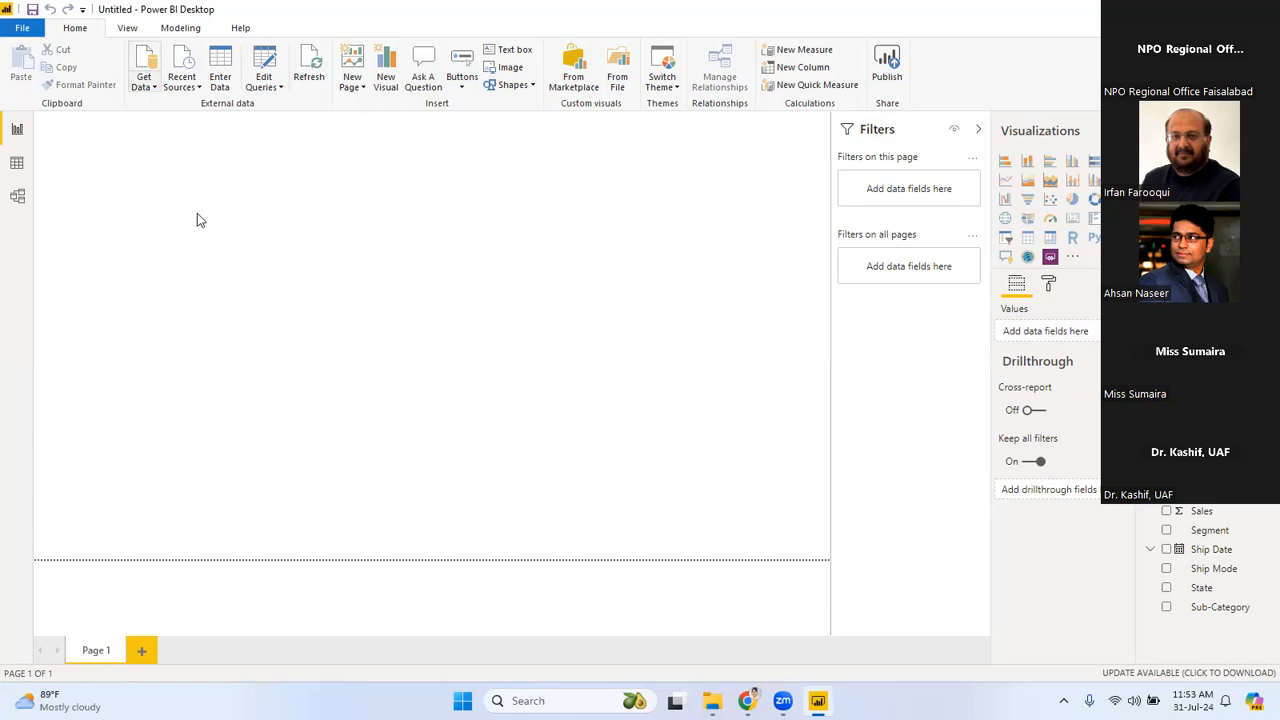
Show the most common data sources that can be imported into Power BI Desktop.
{"action": "left_click", "coordinate": [144, 82]}
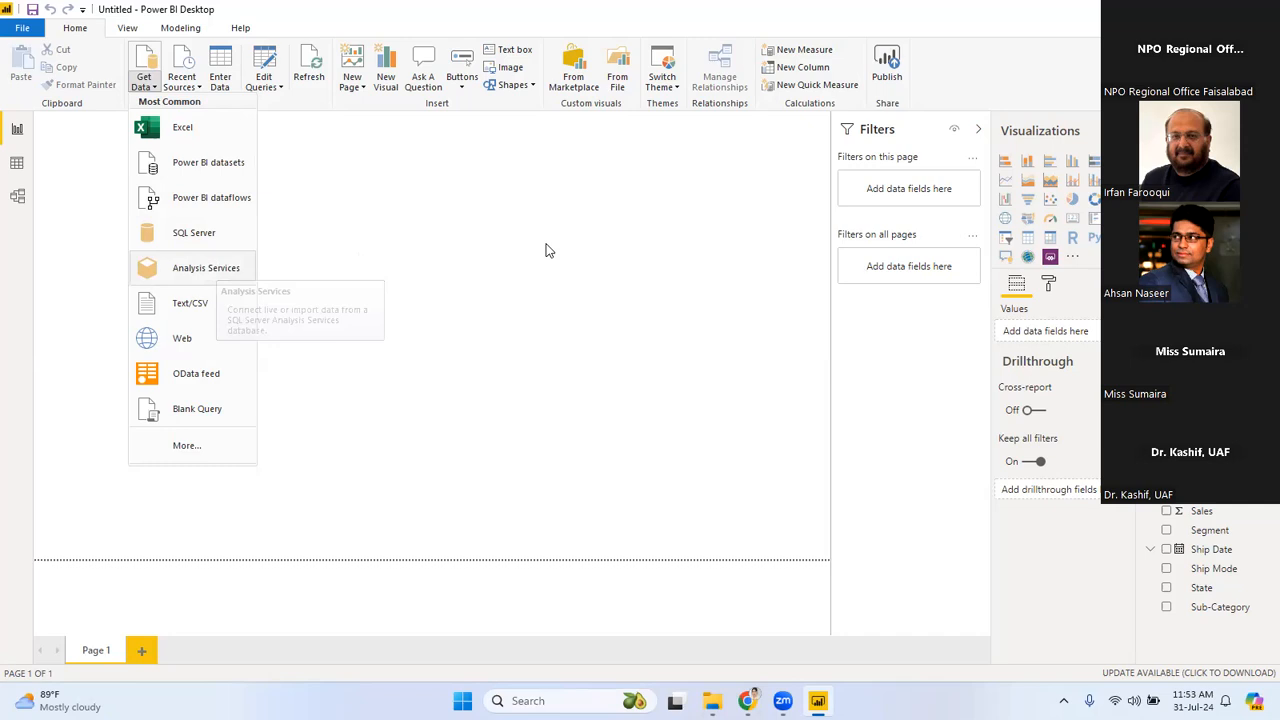
{"action": "key", "text": "Down"}
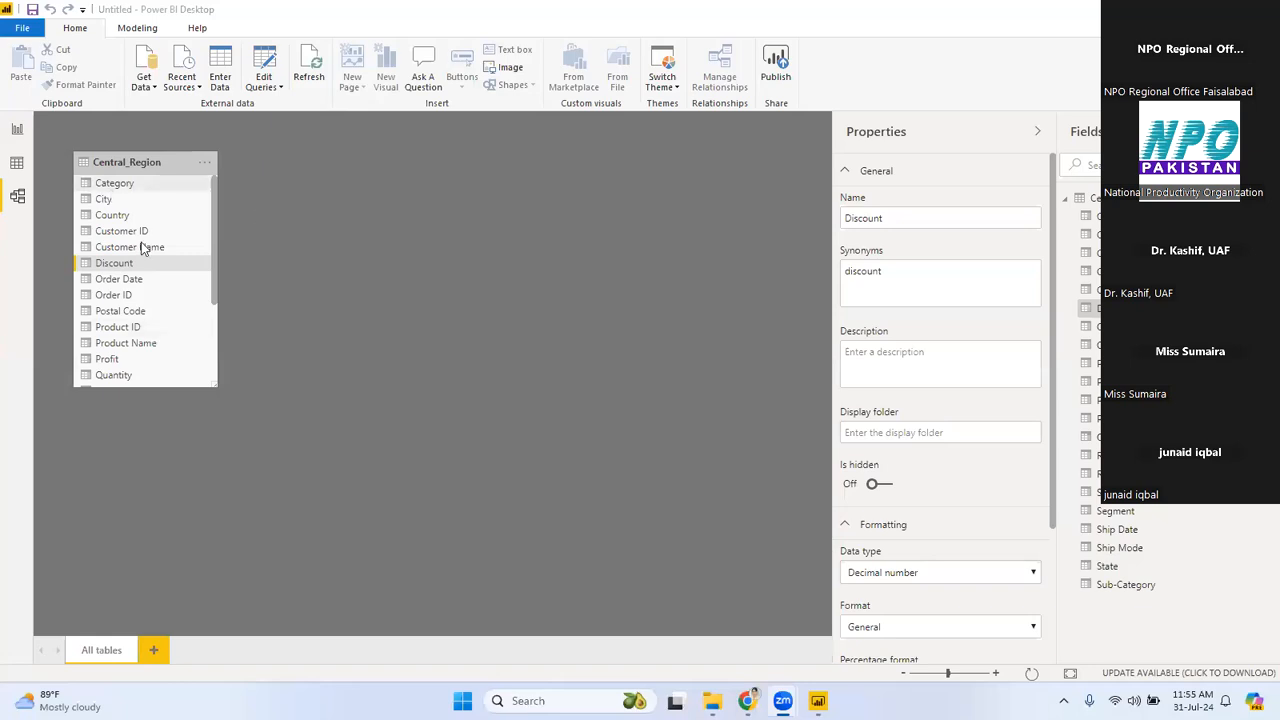
Add a table visual with the Sales and City fields to Page 1 of the report, dismissing the rendering error.
{"action": "left_click", "coordinate": [18, 130]}
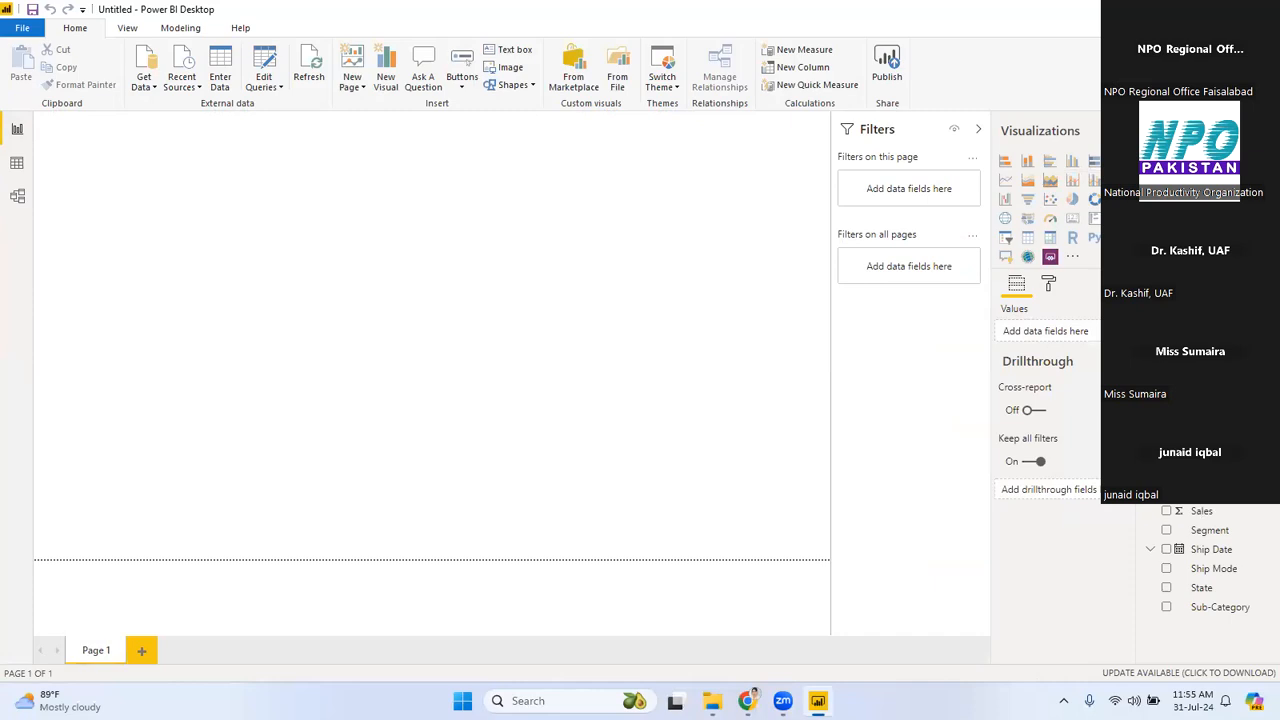
{"action": "left_click", "coordinate": [1028, 238]}
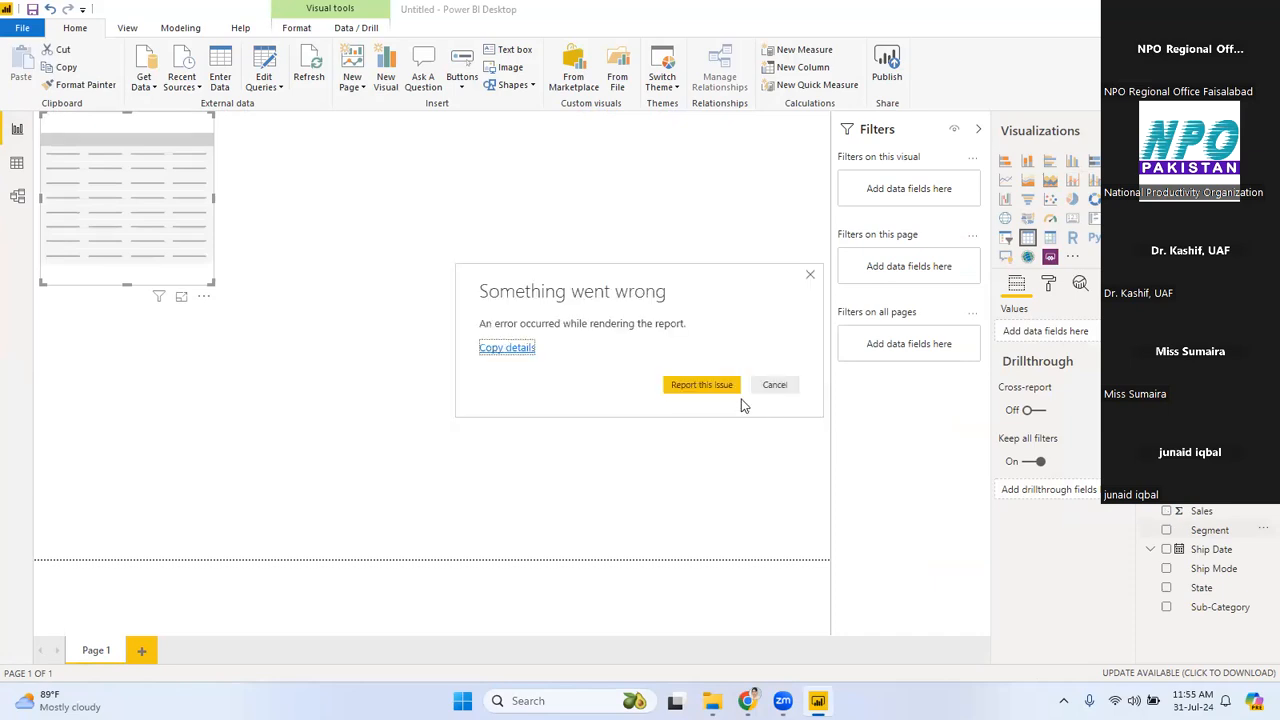
{"action": "left_click", "coordinate": [775, 385]}
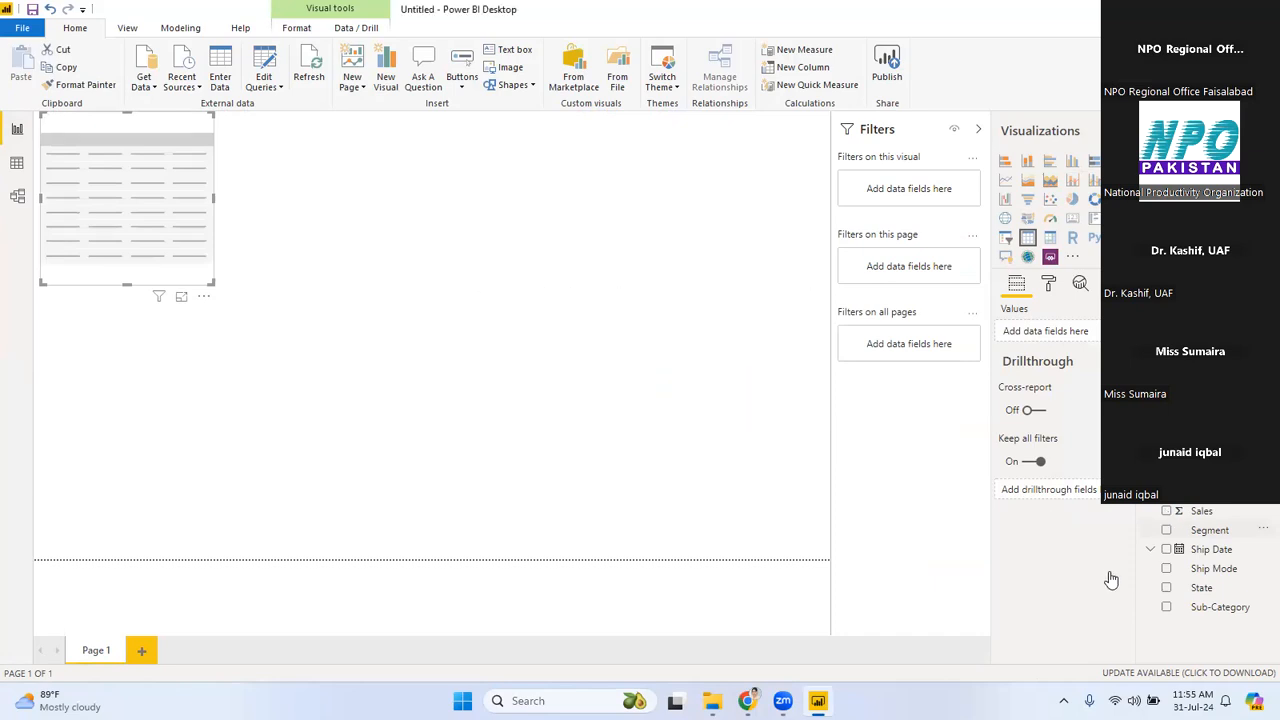
{"action": "left_click", "coordinate": [1166, 512]}
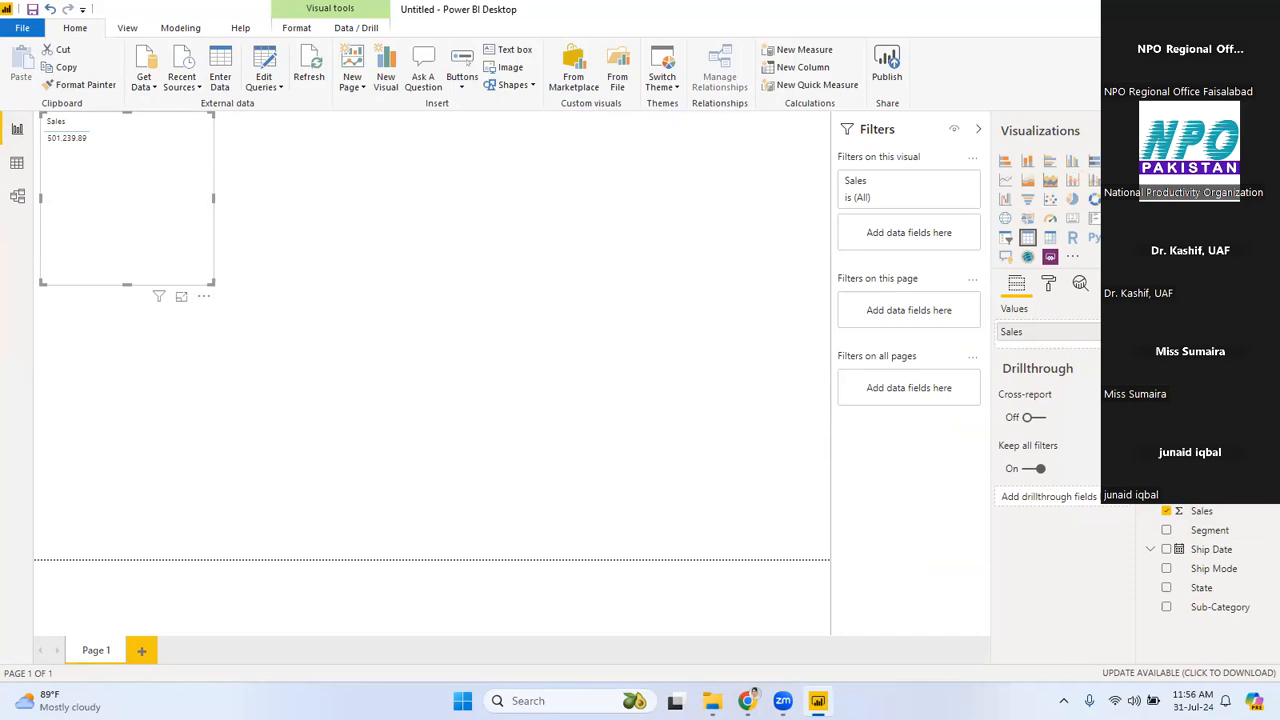
{"action": "left_click", "coordinate": [1166, 241]}
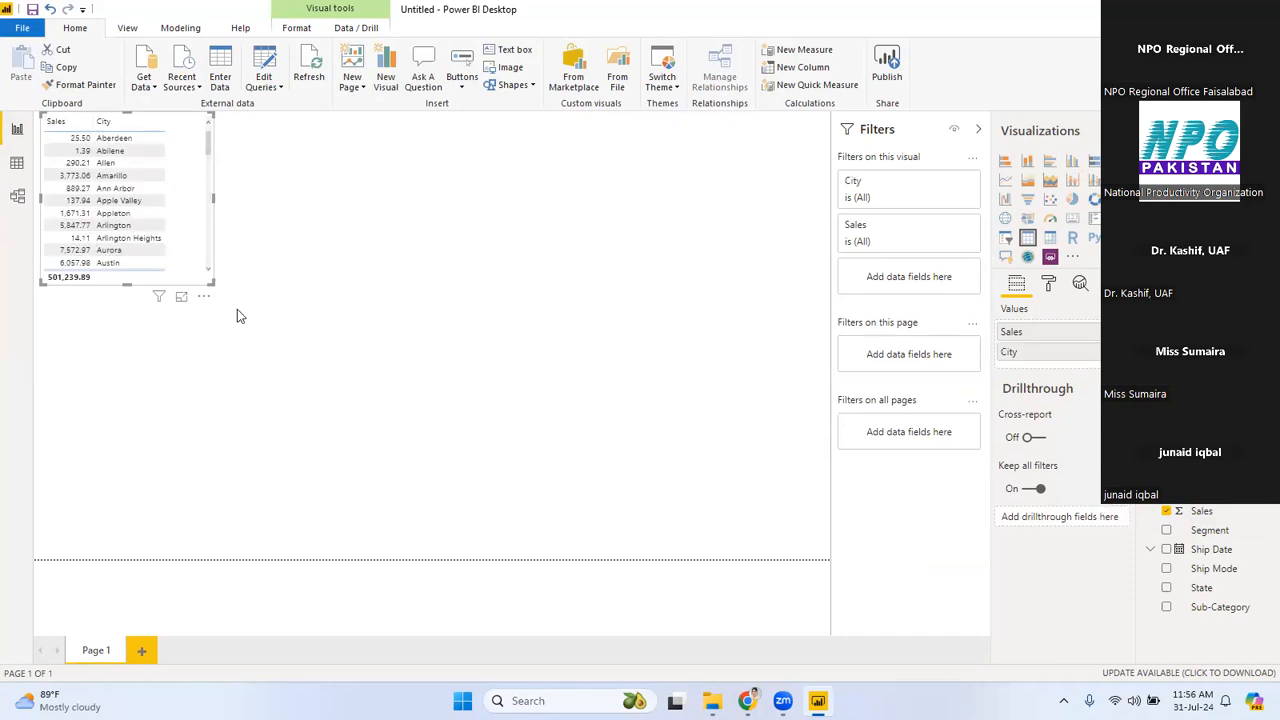
Enlarge the Sales and City table visual and convert it to a stacked bar chart.
{"action": "left_click_drag", "start_coordinate": [208, 277], "coordinate": [362, 352]}
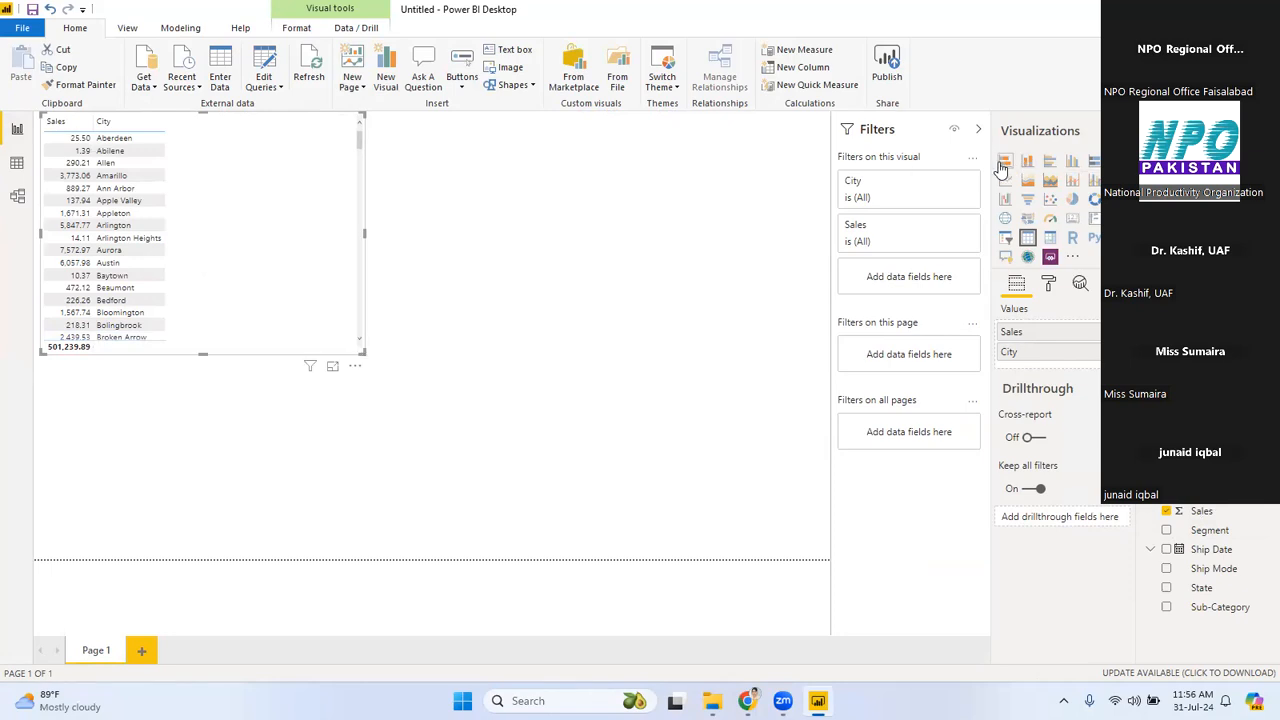
{"action": "left_click", "coordinate": [1005, 162]}
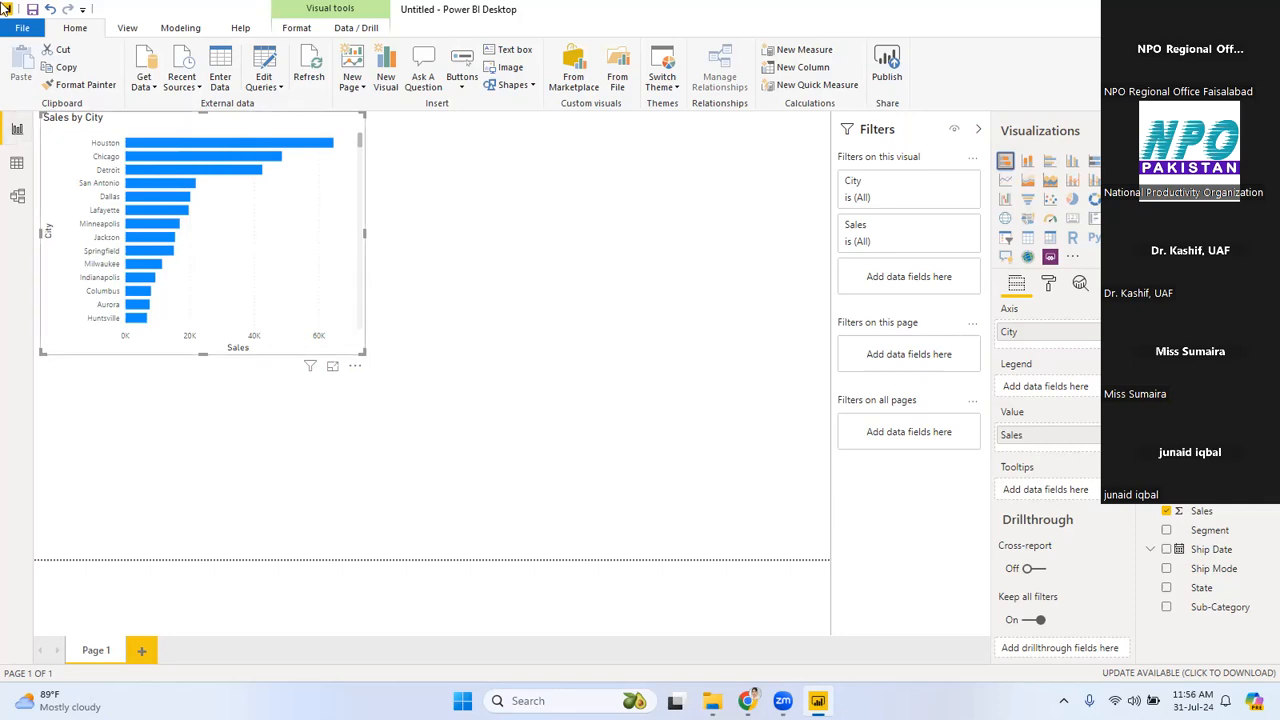
Examine the Central_Region rows in the Data view, including the Customer Name, Ship Mode and Ship Date columns.
{"action": "left_click", "coordinate": [22, 171]}
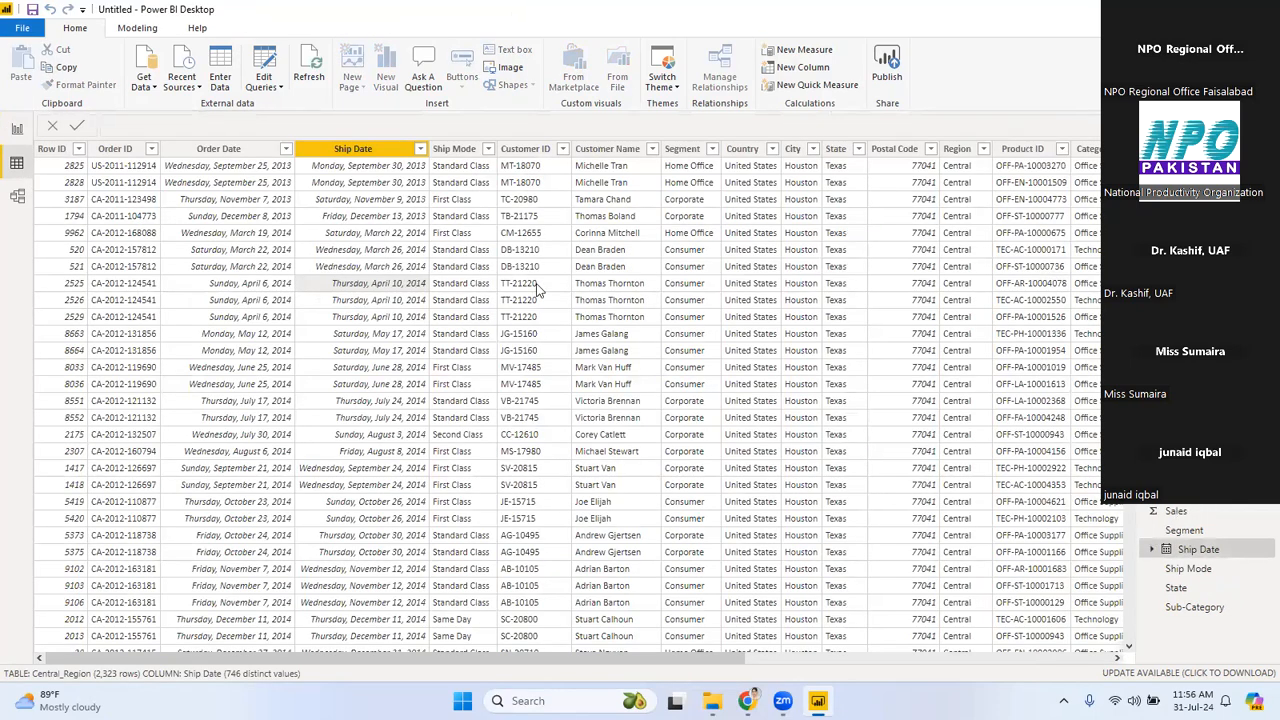
{"action": "left_click", "coordinate": [645, 352]}
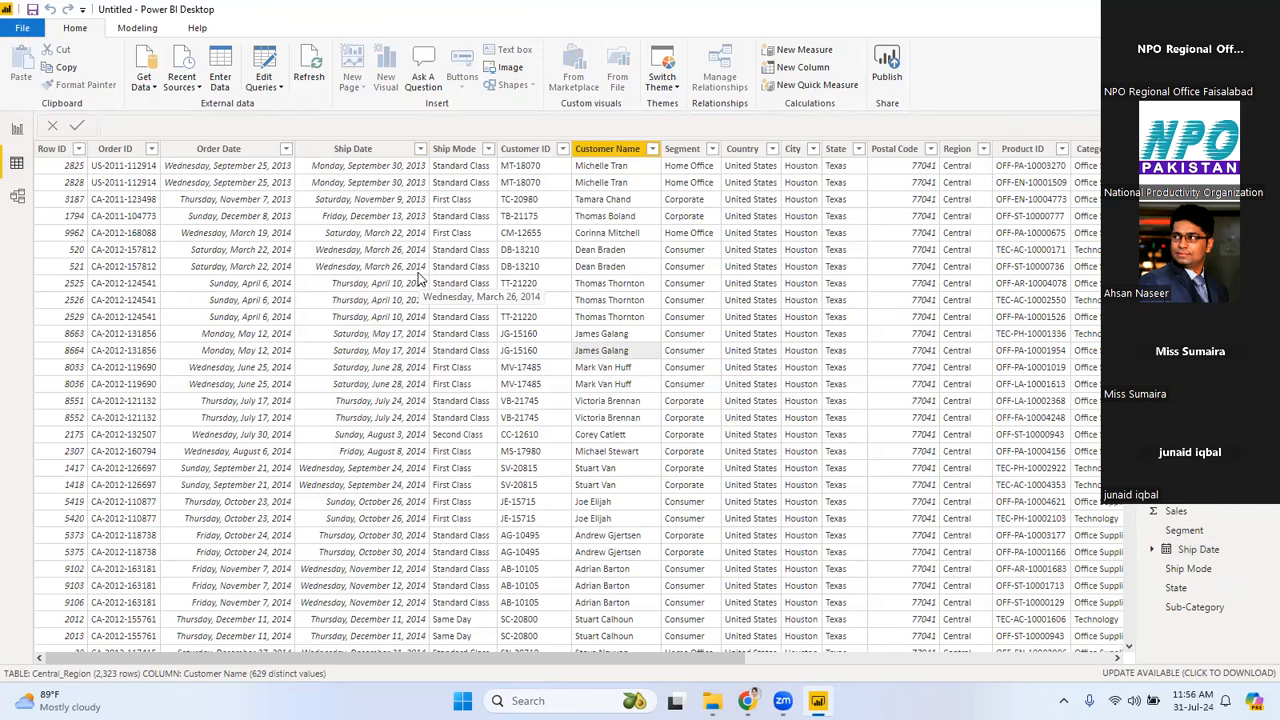
{"action": "left_click", "coordinate": [441, 370]}
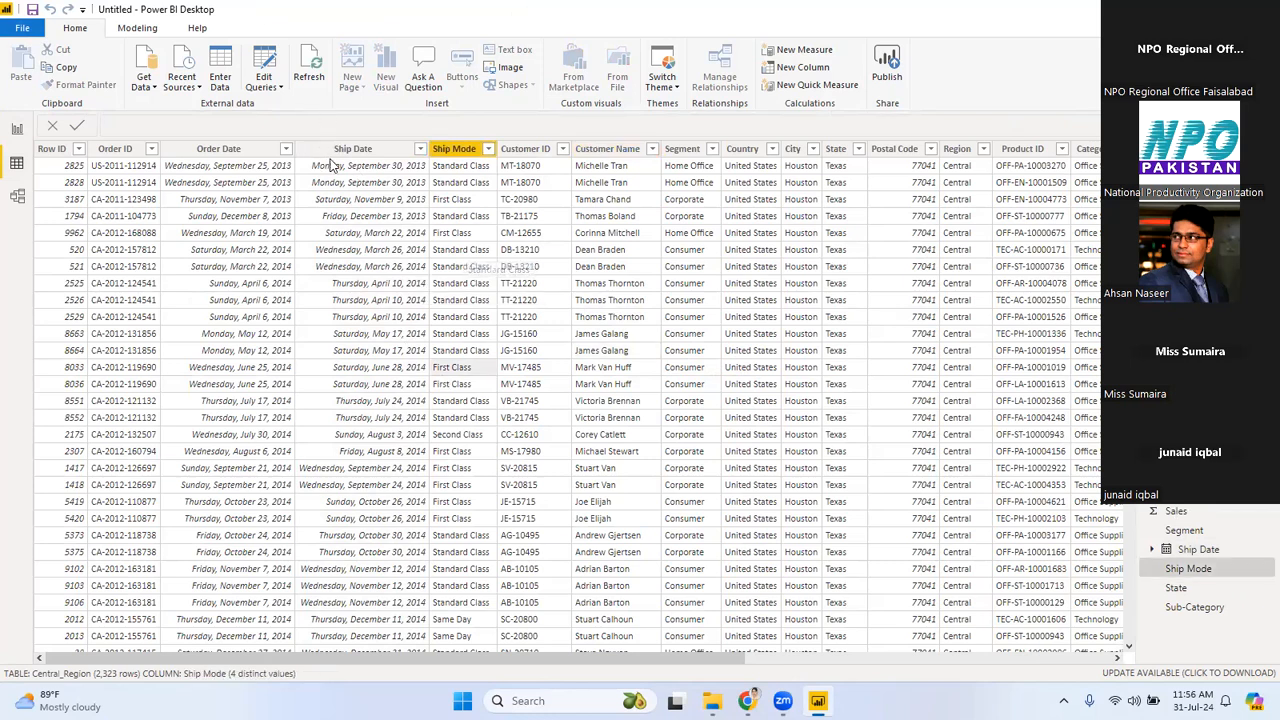
{"action": "left_click", "coordinate": [343, 216]}
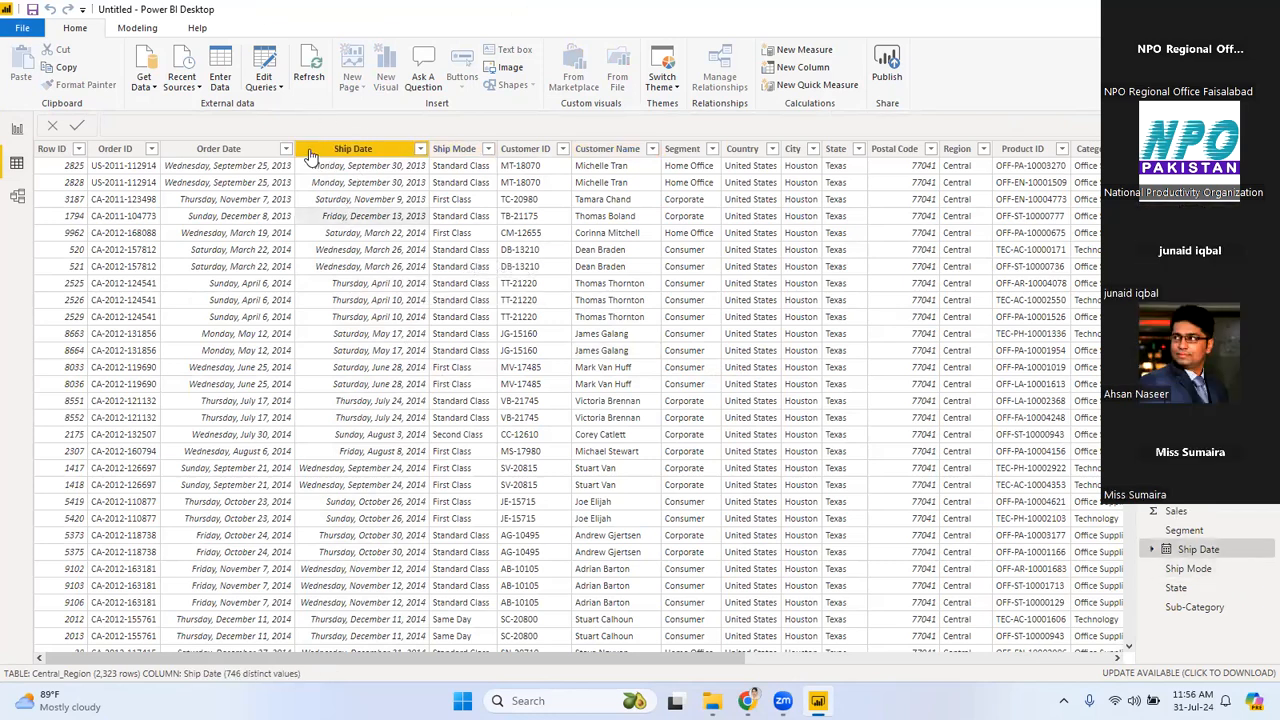
Open the Power Query Editor for Central_Region and inspect the Order ID and Order Date columns.
{"action": "left_click", "coordinate": [281, 92]}
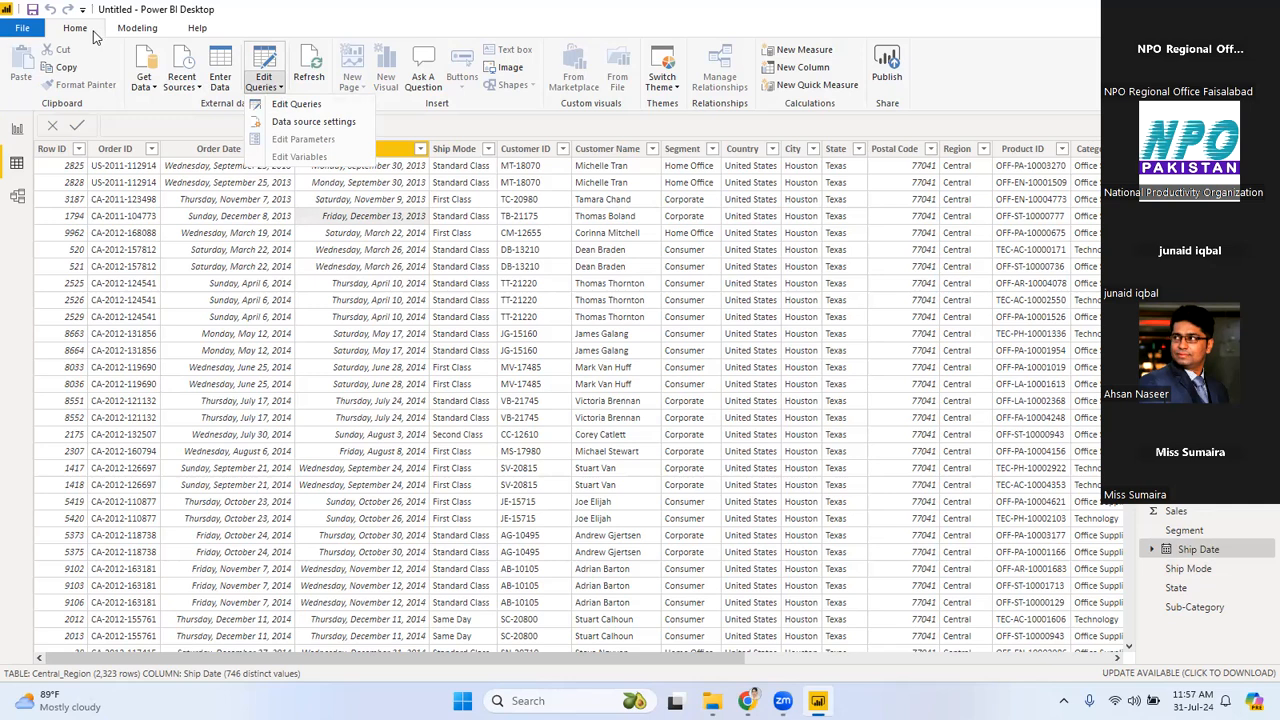
{"action": "left_click", "coordinate": [292, 107]}
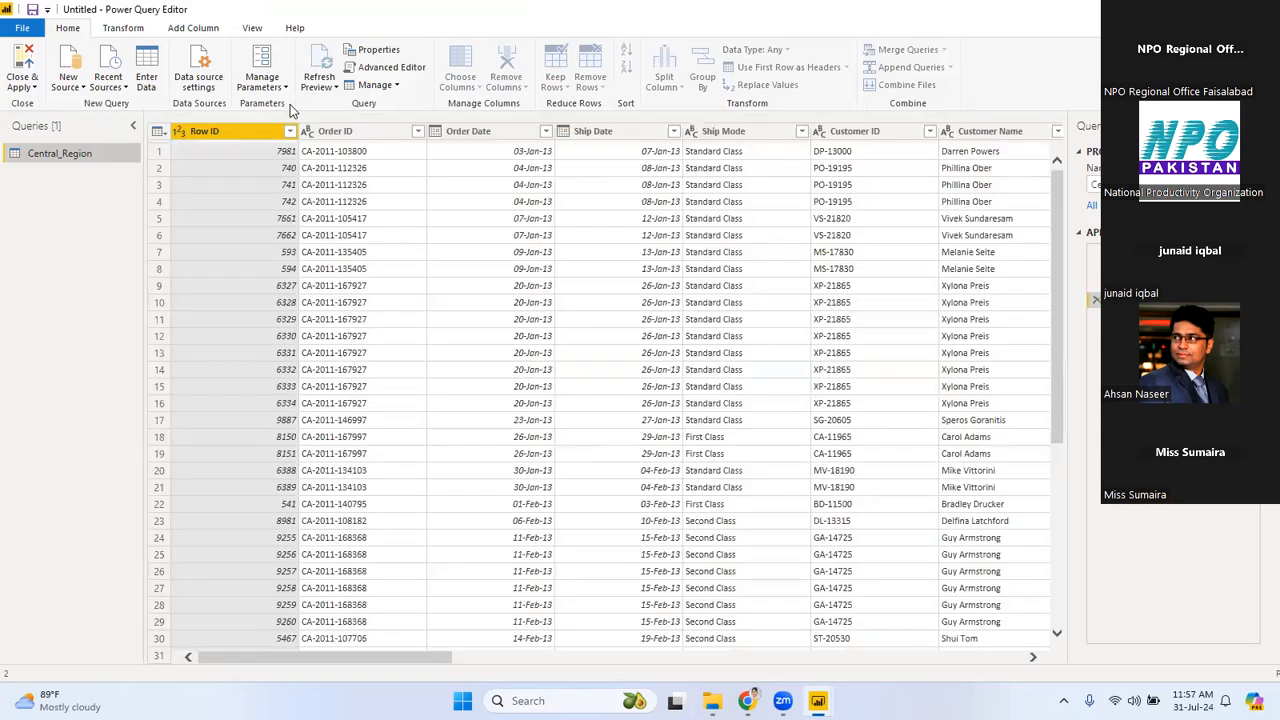
{"action": "left_click", "coordinate": [343, 268]}
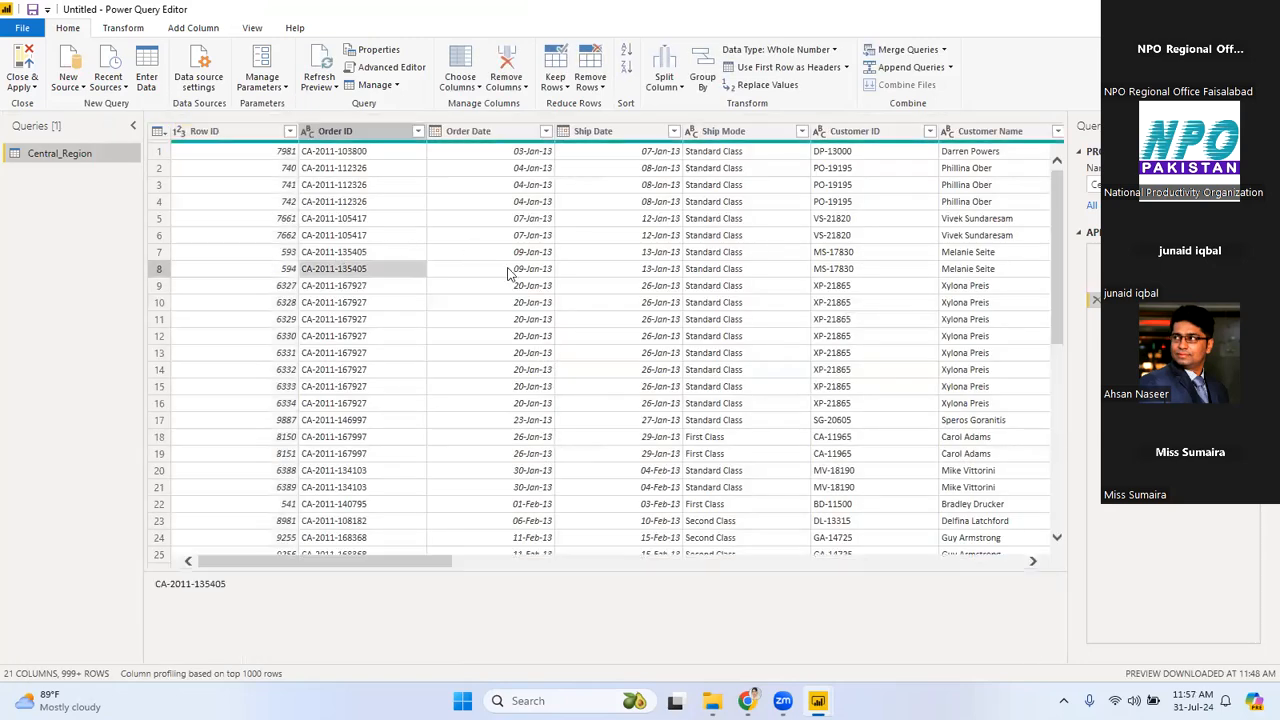
{"action": "left_click", "coordinate": [517, 272]}
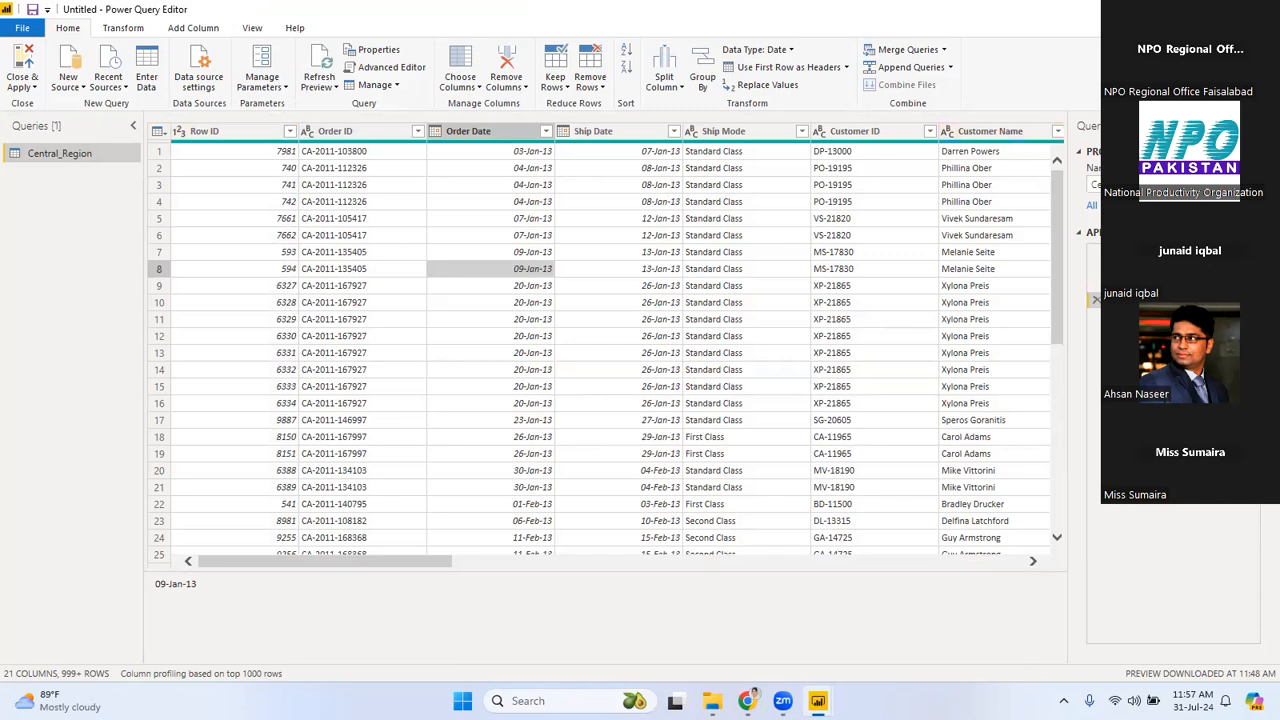
Return to the Central_Region Data view in the main window and show the query editing options.
{"action": "key", "text": "alt+Tab"}
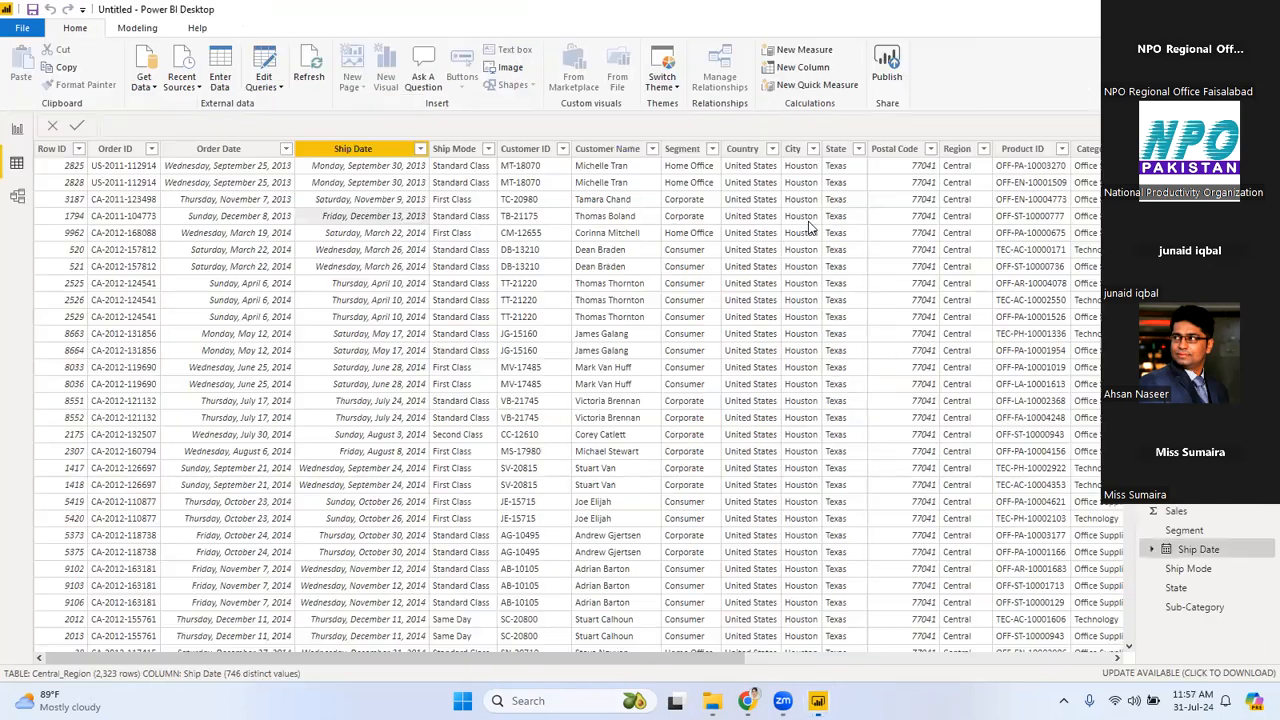
{"action": "left_click", "coordinate": [653, 269]}
{"action": "left_click", "coordinate": [279, 87]}
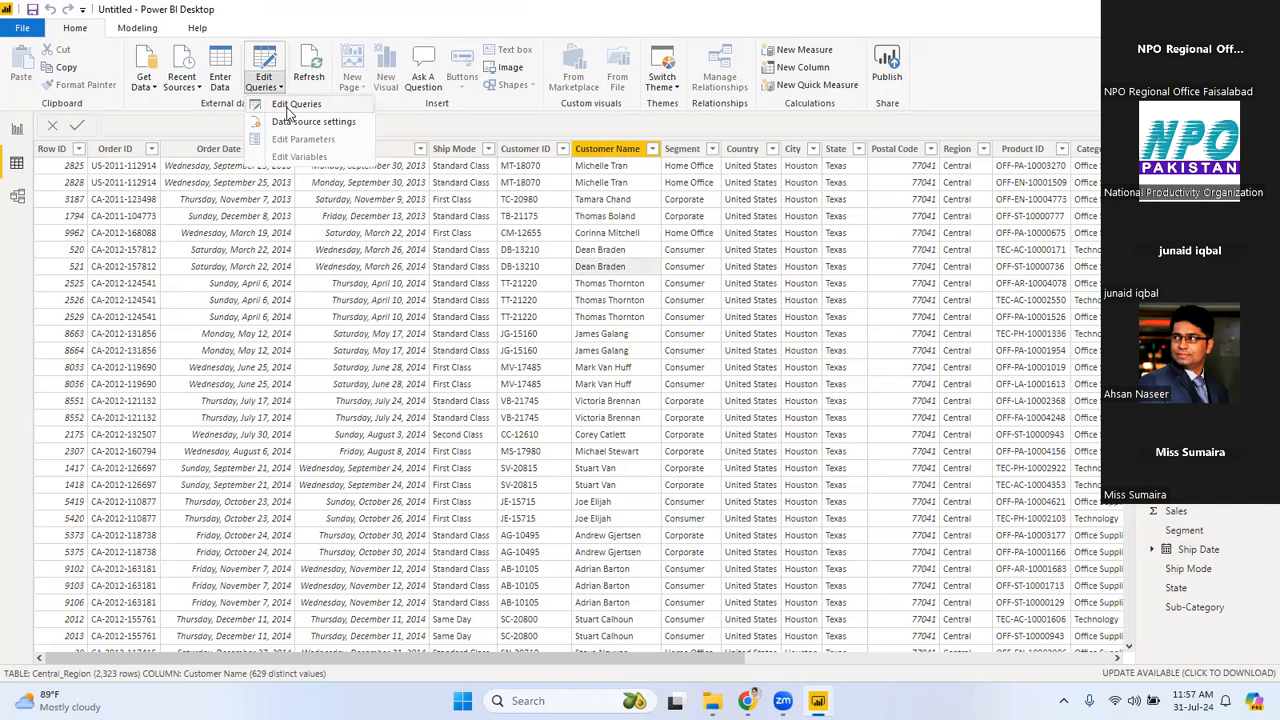
{"action": "left_click", "coordinate": [318, 249]}
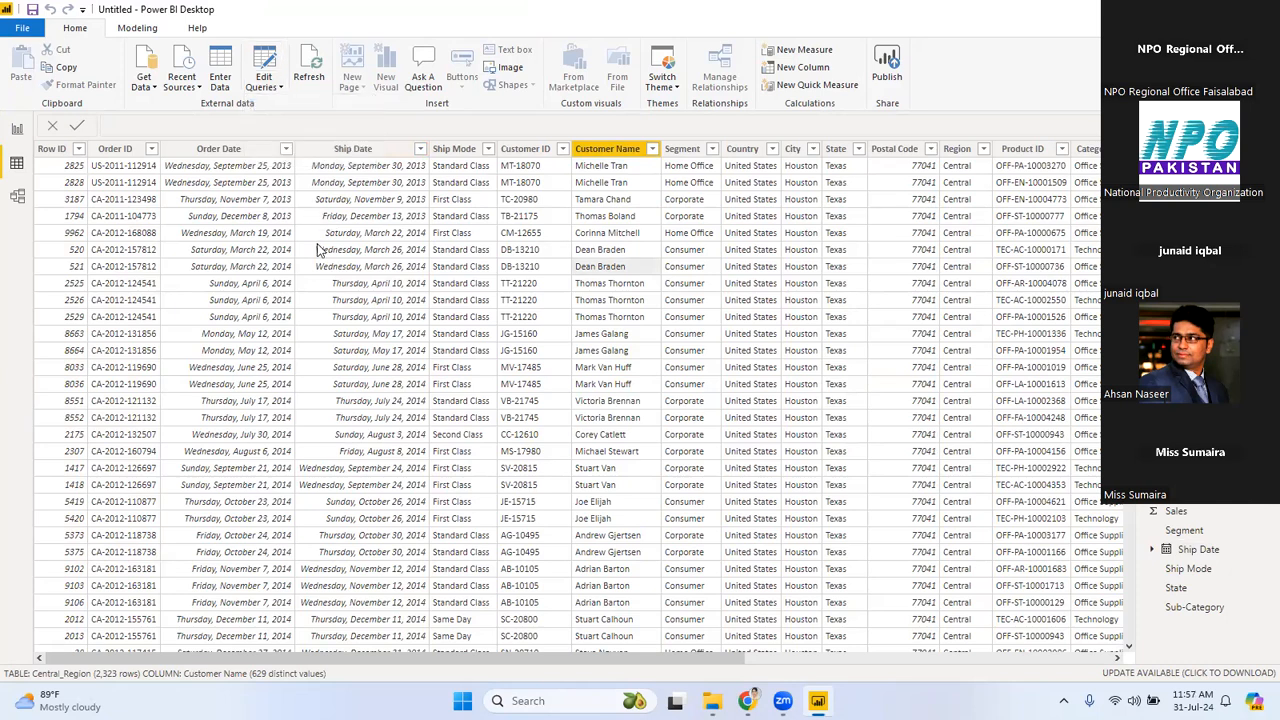
Select a Ship Date value in the Data view and reopen the Power Query Editor.
{"action": "left_click", "coordinate": [407, 309]}
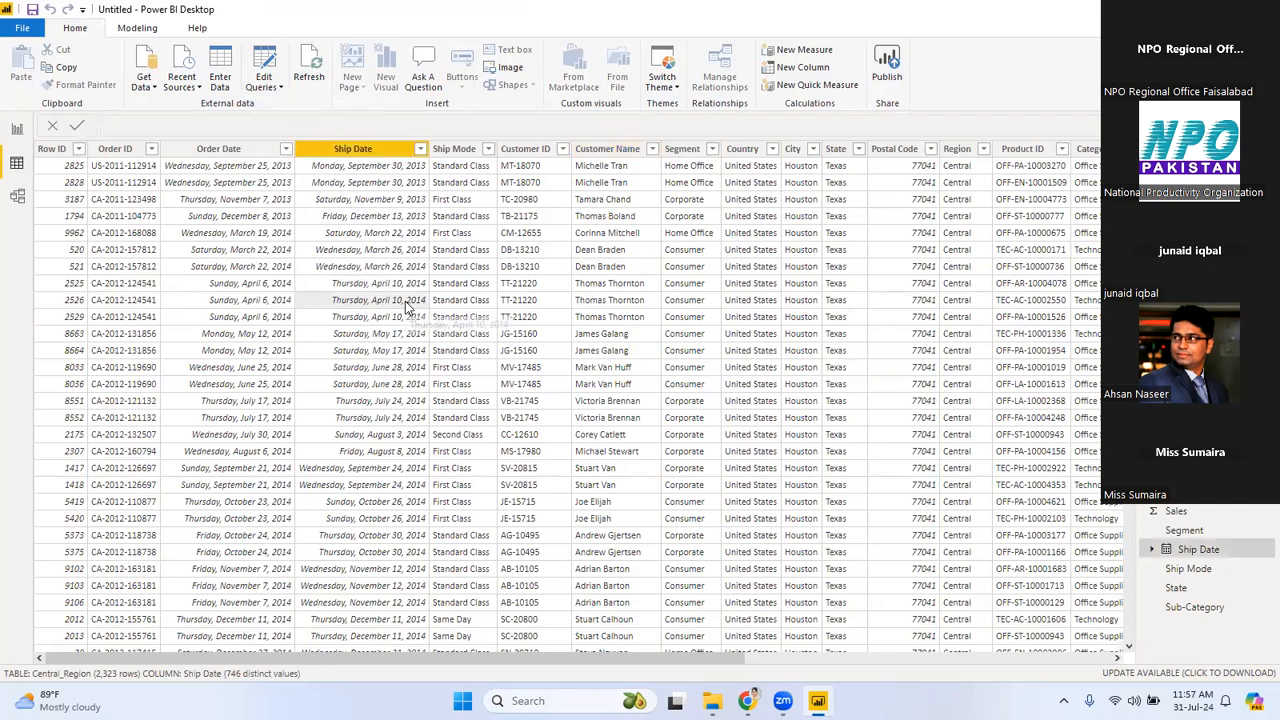
{"action": "left_click", "coordinate": [280, 88]}
{"action": "left_click", "coordinate": [287, 113]}
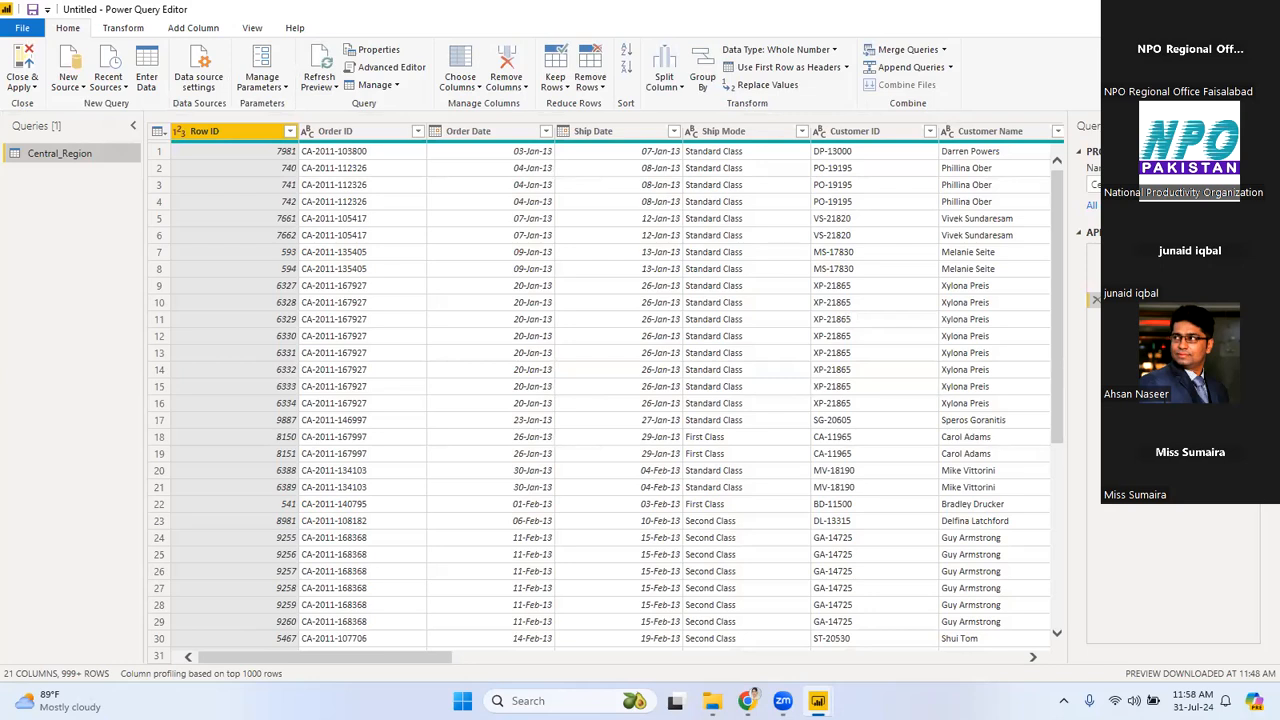
Return to the Central_Region Data view, check Customer Name and Customer ID values, and show the query editing options.
{"action": "left_click", "coordinate": [1261, 9]}
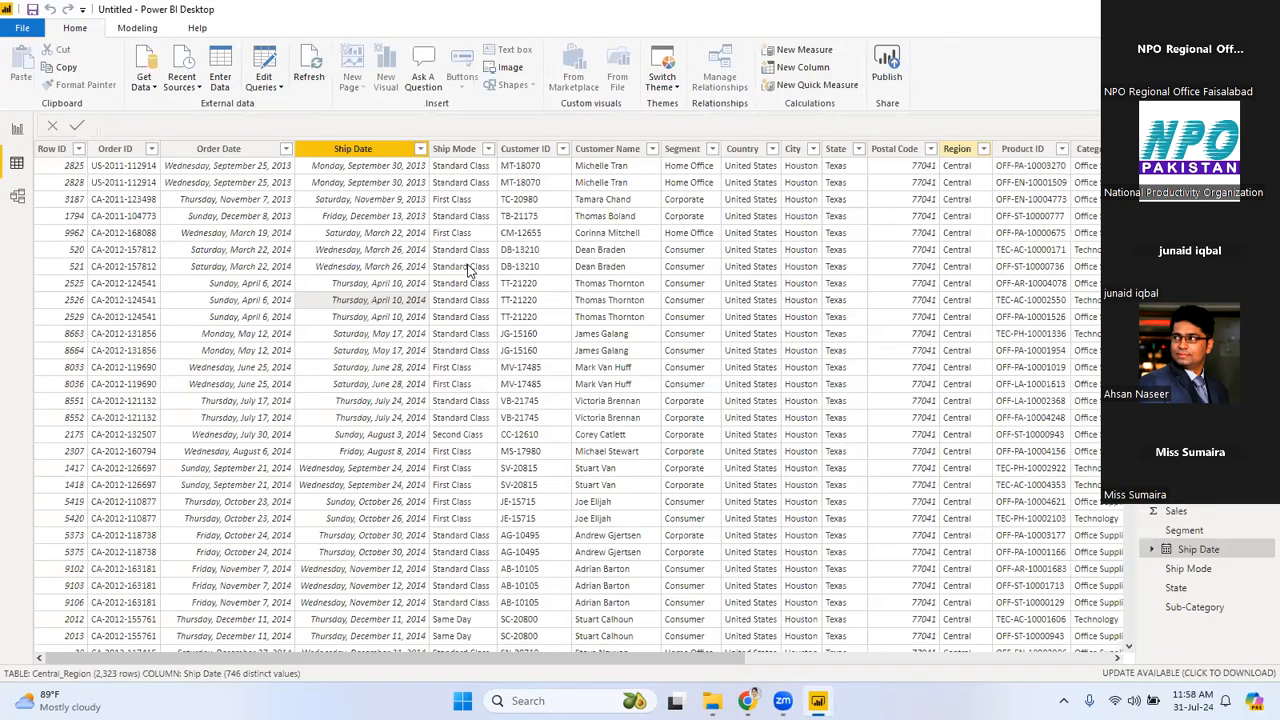
{"action": "left_click", "coordinate": [610, 283]}
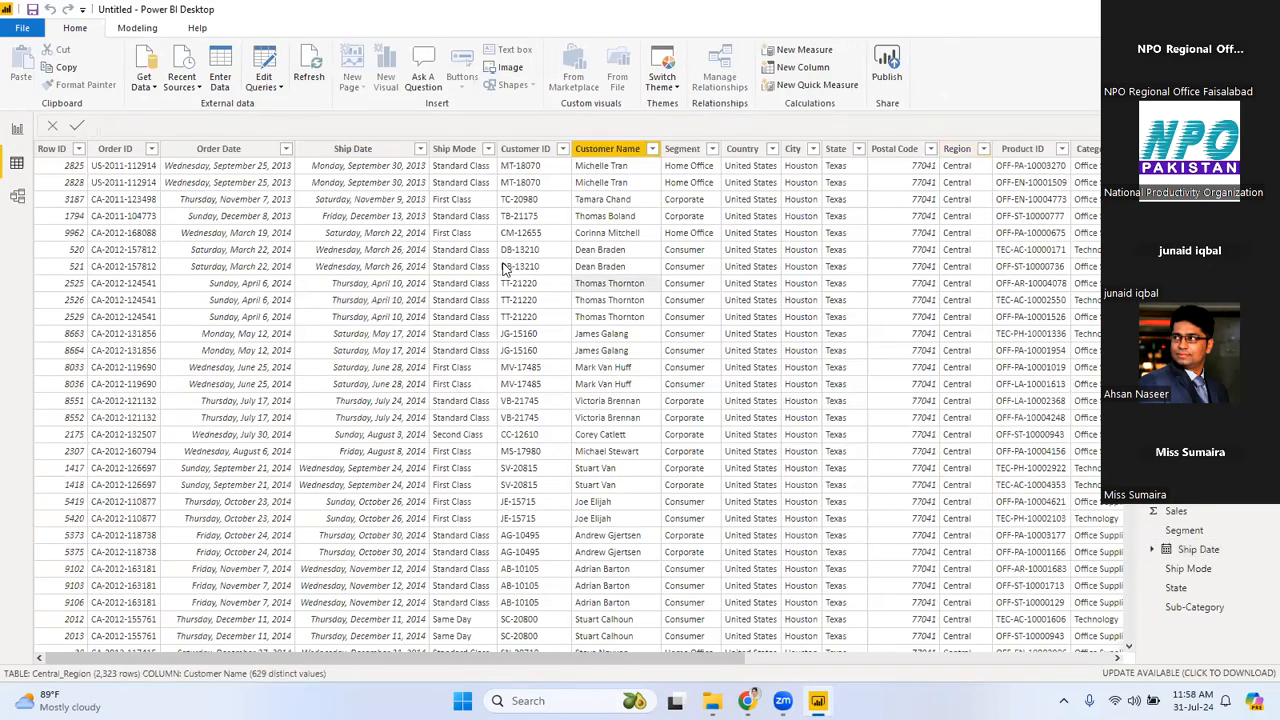
{"action": "key", "text": "Left"}
{"action": "left_click", "coordinate": [279, 88]}
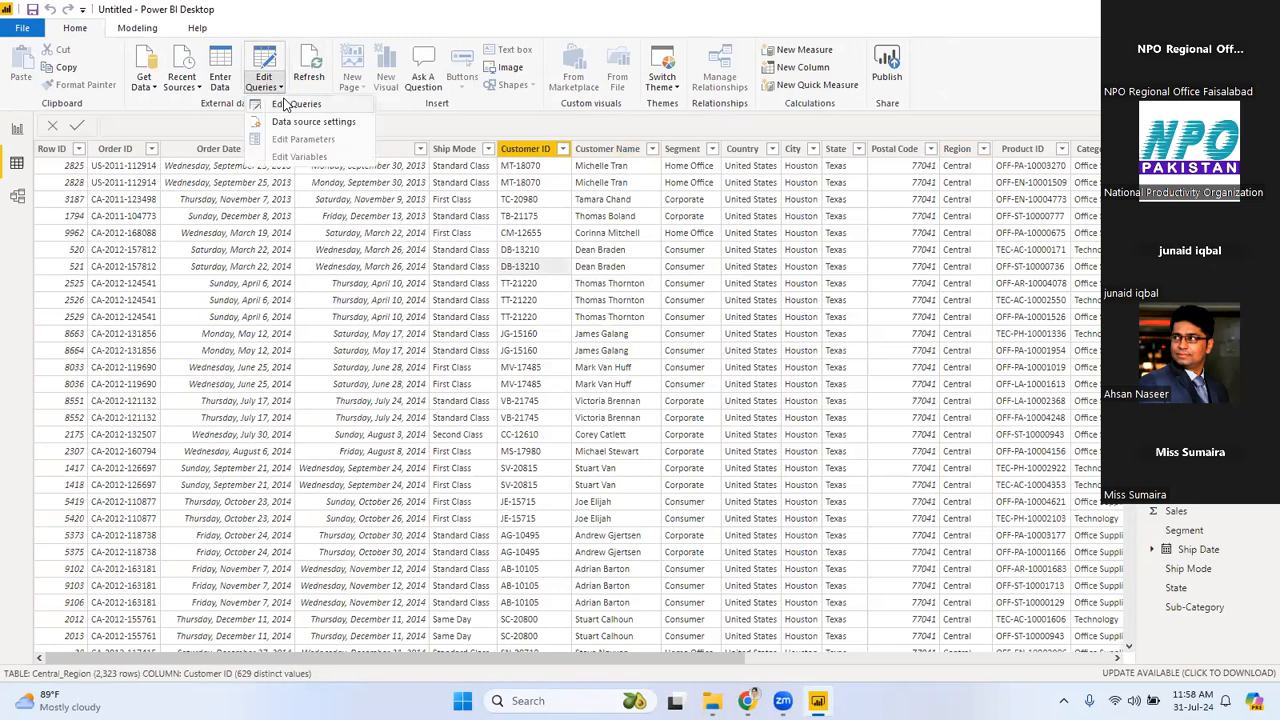
Open the Model view and show the properties of Central_Region's Order Date field.
{"action": "left_click", "coordinate": [172, 208]}
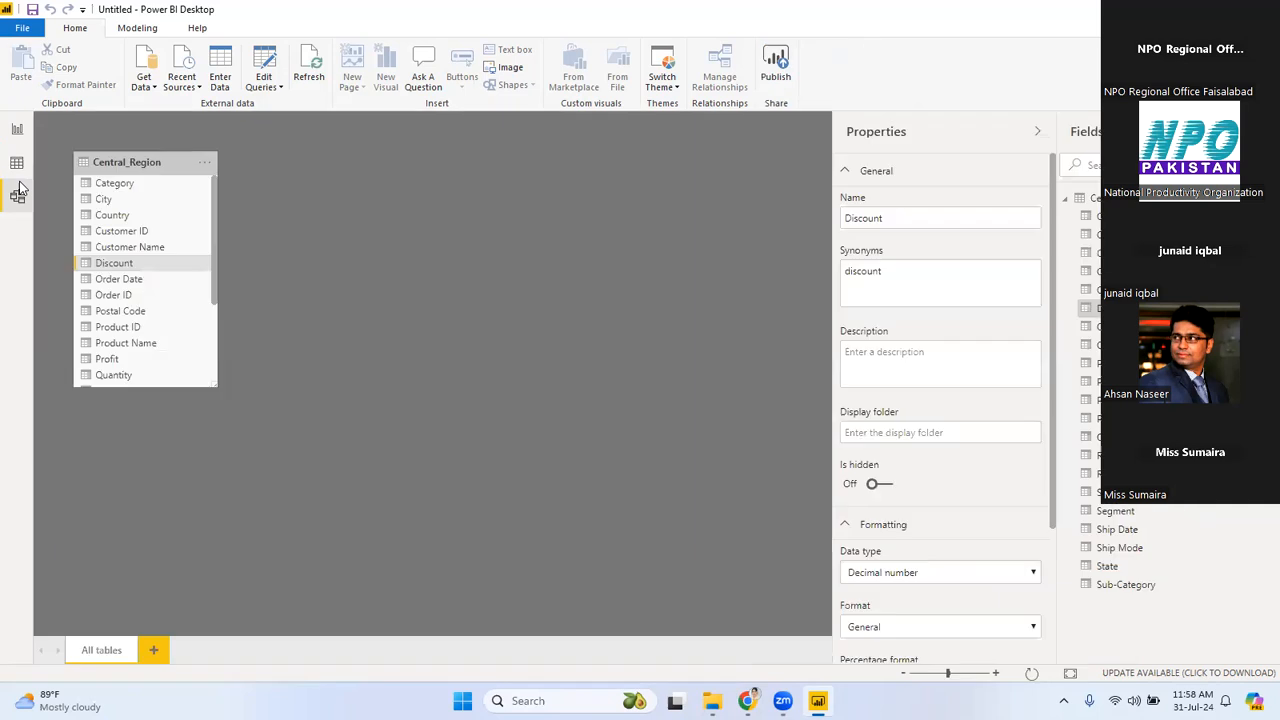
{"action": "left_click", "coordinate": [19, 196]}
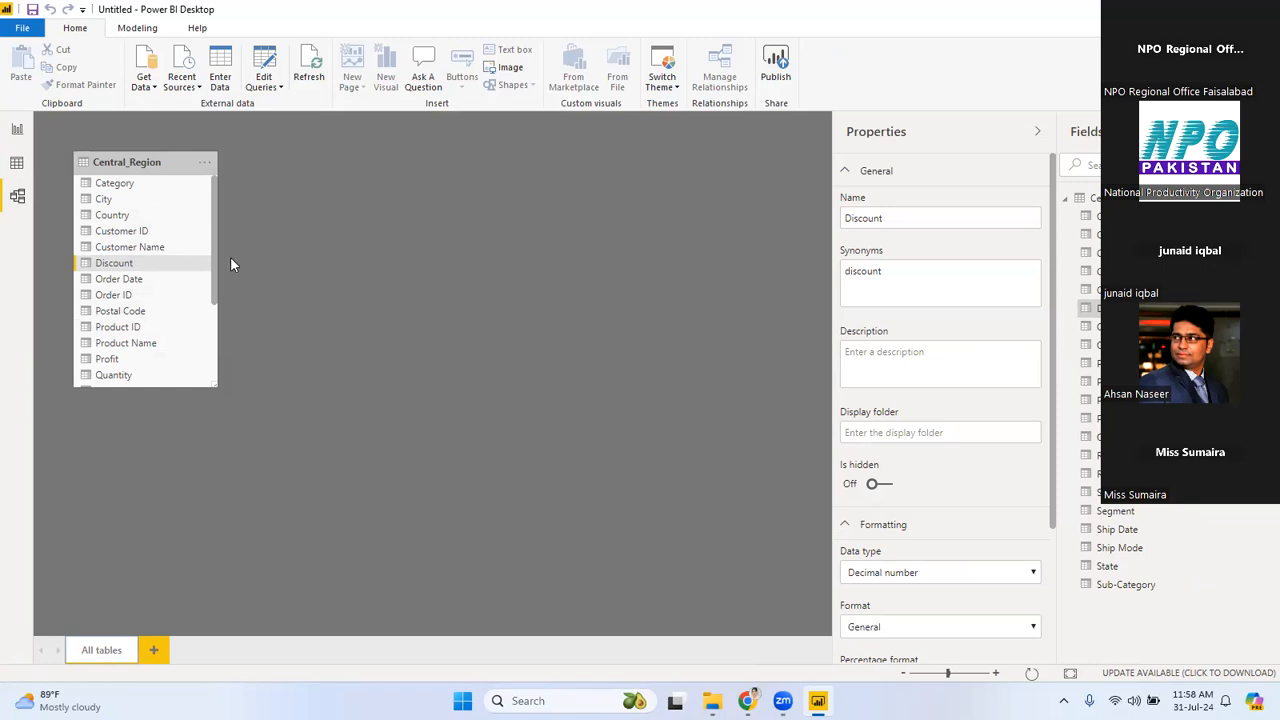
{"action": "left_click", "coordinate": [165, 290]}
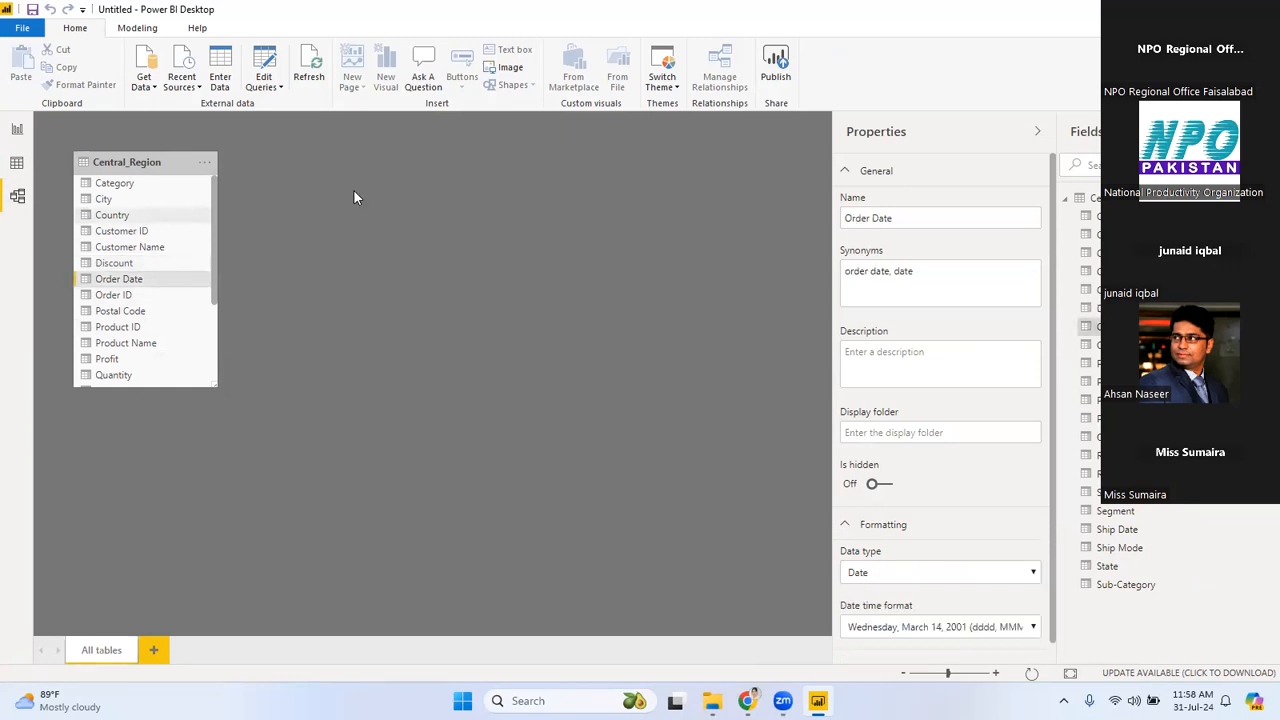
Return to the Report view and slightly shrink the Sales by City chart.
{"action": "left_click", "coordinate": [27, 137]}
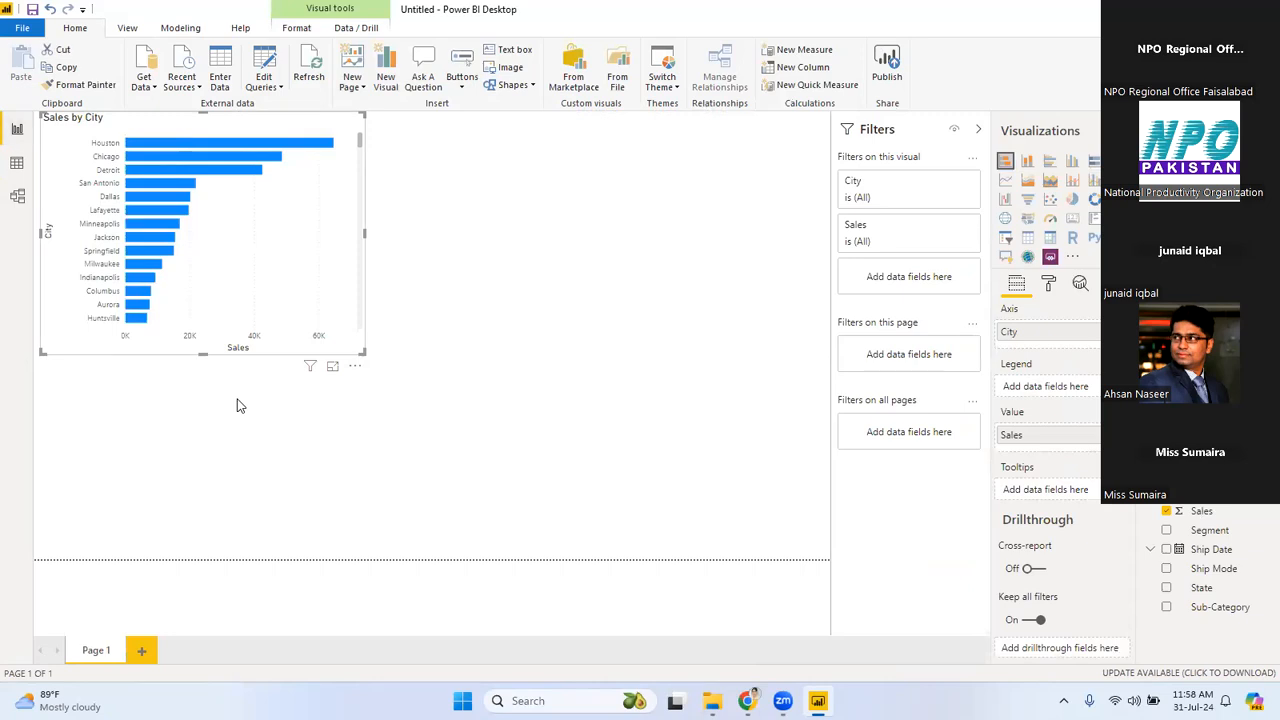
{"action": "left_click_drag", "start_coordinate": [362, 352], "coordinate": [358, 349]}
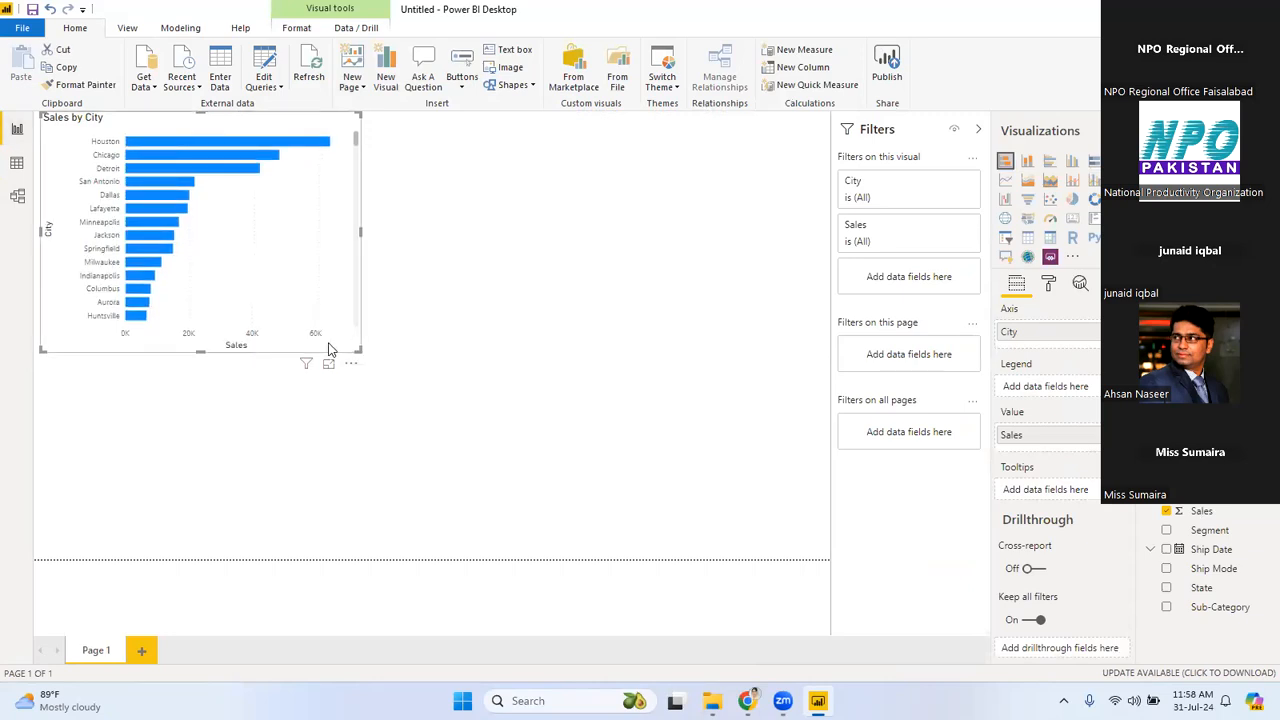
{"action": "left_click", "coordinate": [406, 315]}
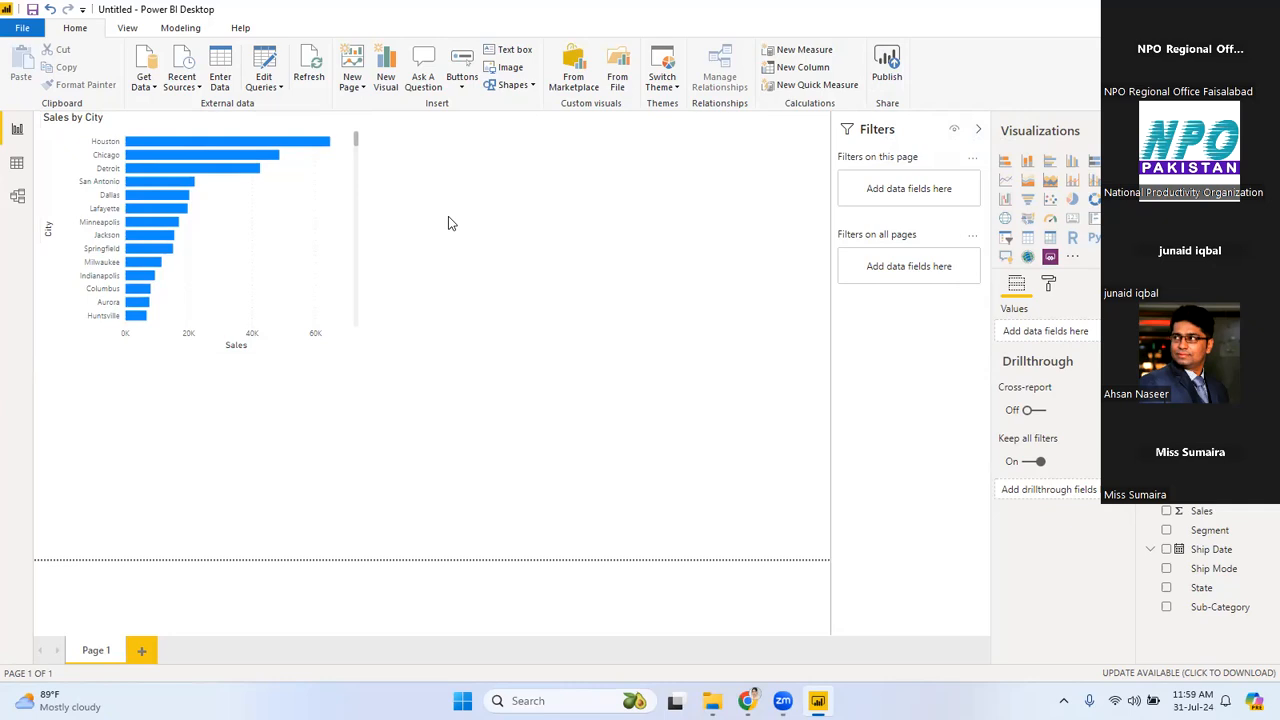
Add a calculated column to Central_Region with the formula Column = SUM(Central_Region[Sales]).
{"action": "left_click", "coordinate": [783, 53]}
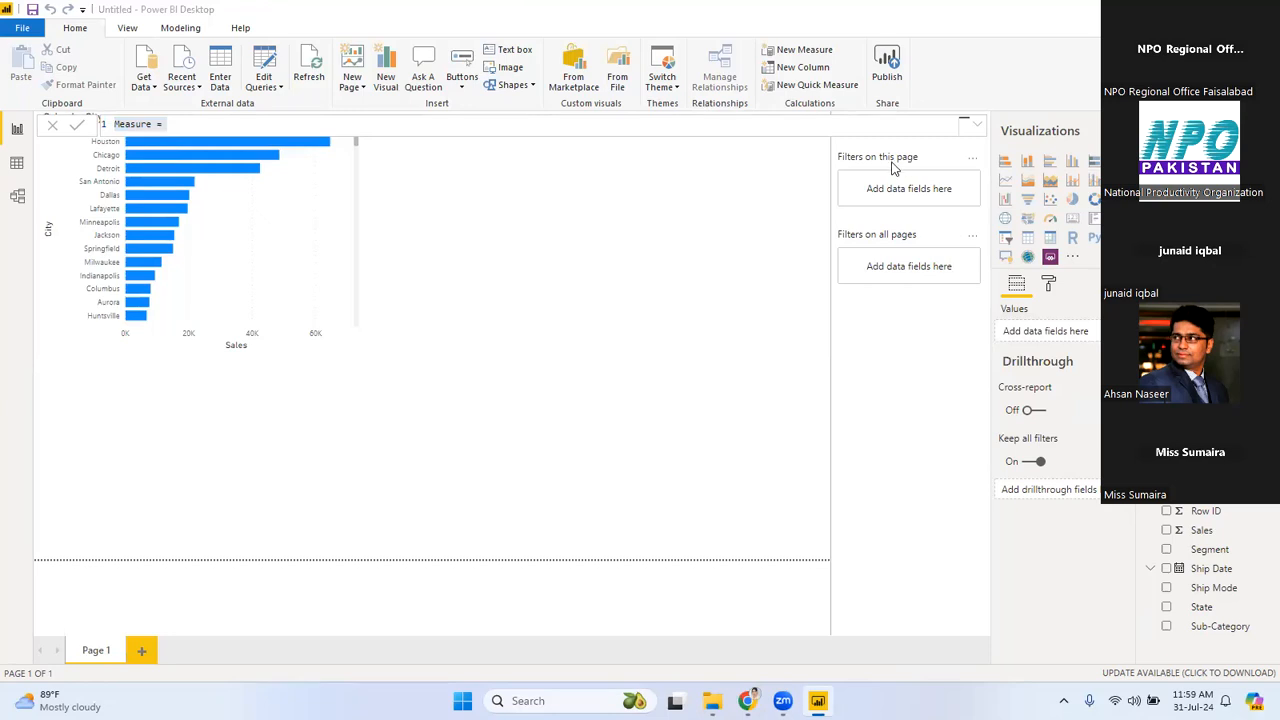
{"action": "left_click", "coordinate": [796, 68]}
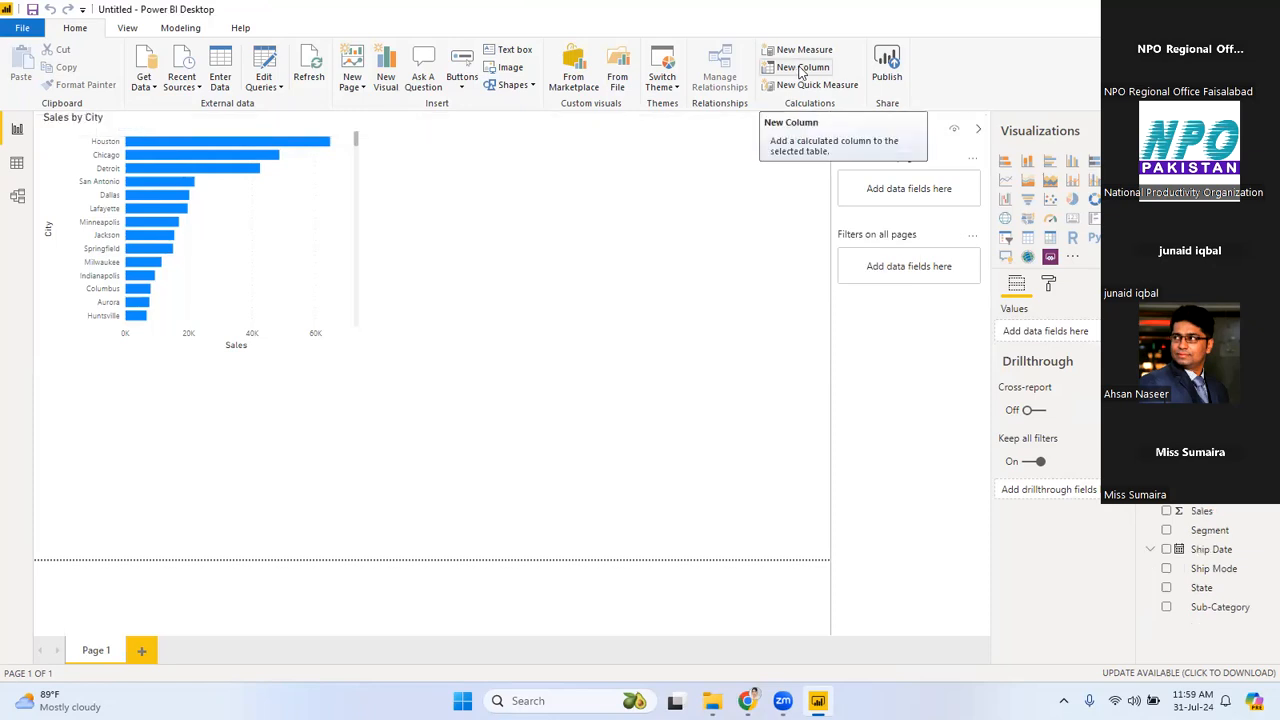
{"action": "left_click", "coordinate": [800, 72]}
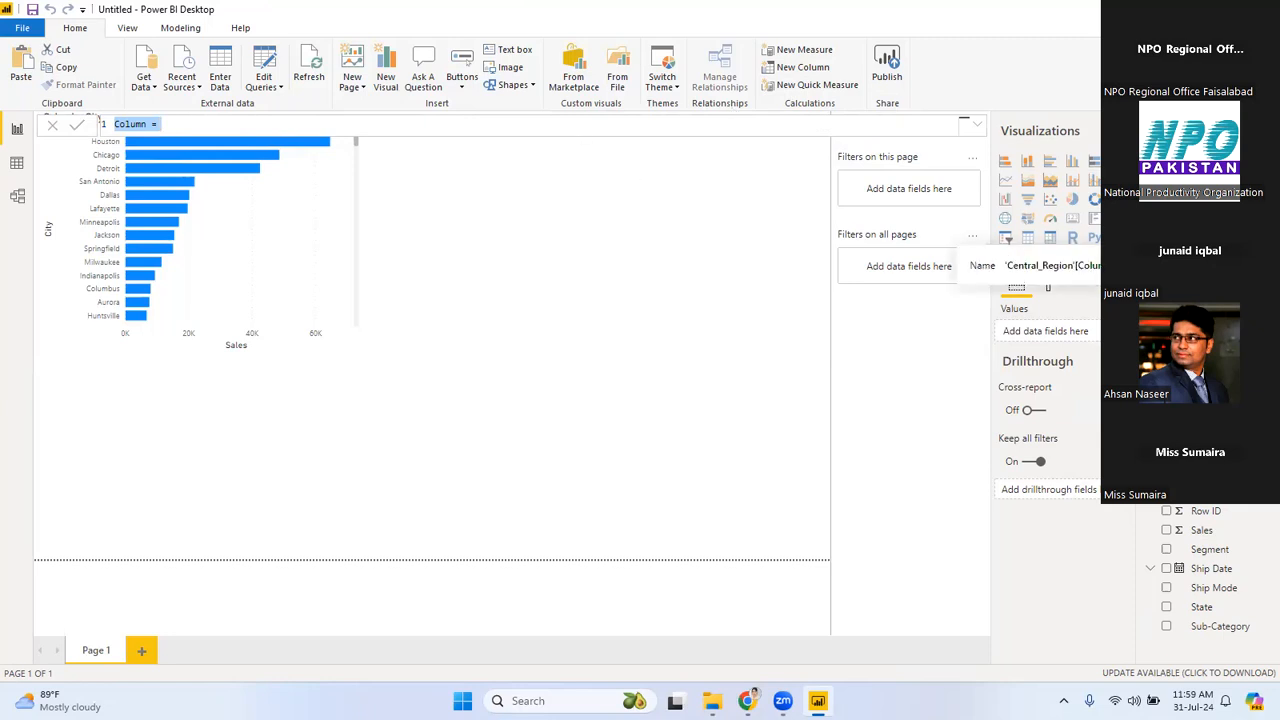
{"action": "left_click", "coordinate": [212, 122]}
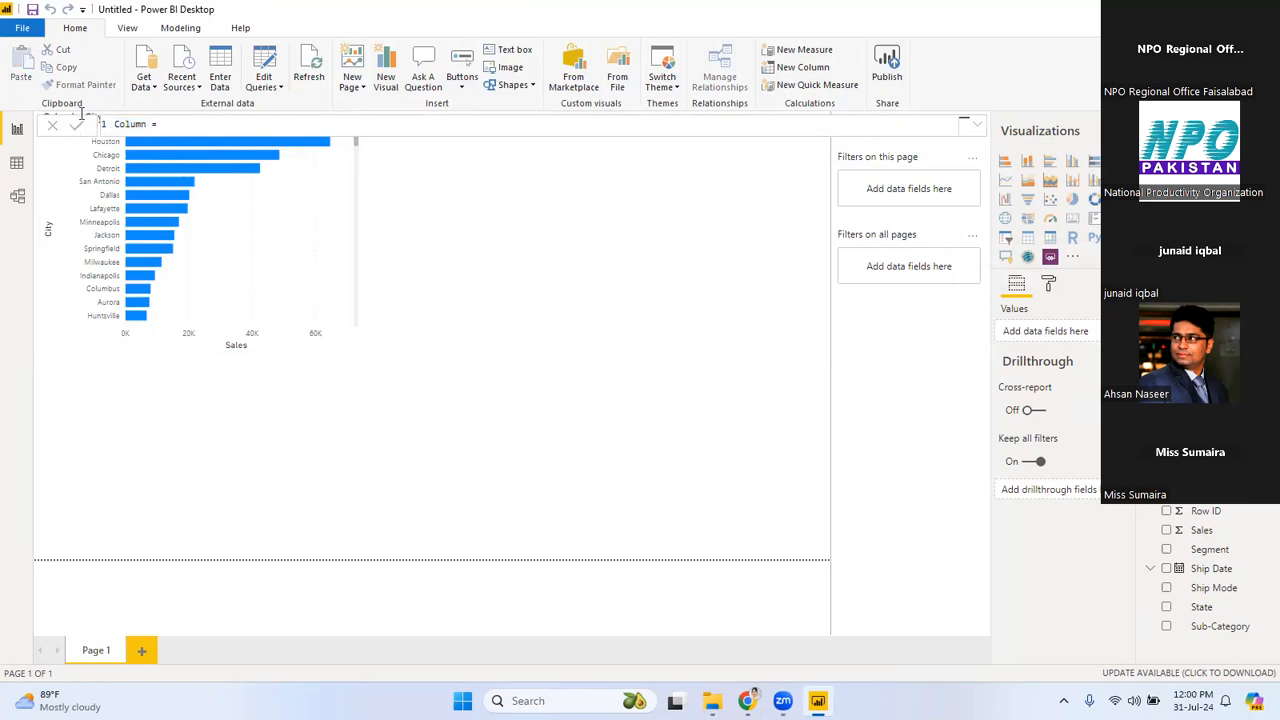
{"action": "left_click", "coordinate": [193, 127]}
{"action": "type", "text": "su"}
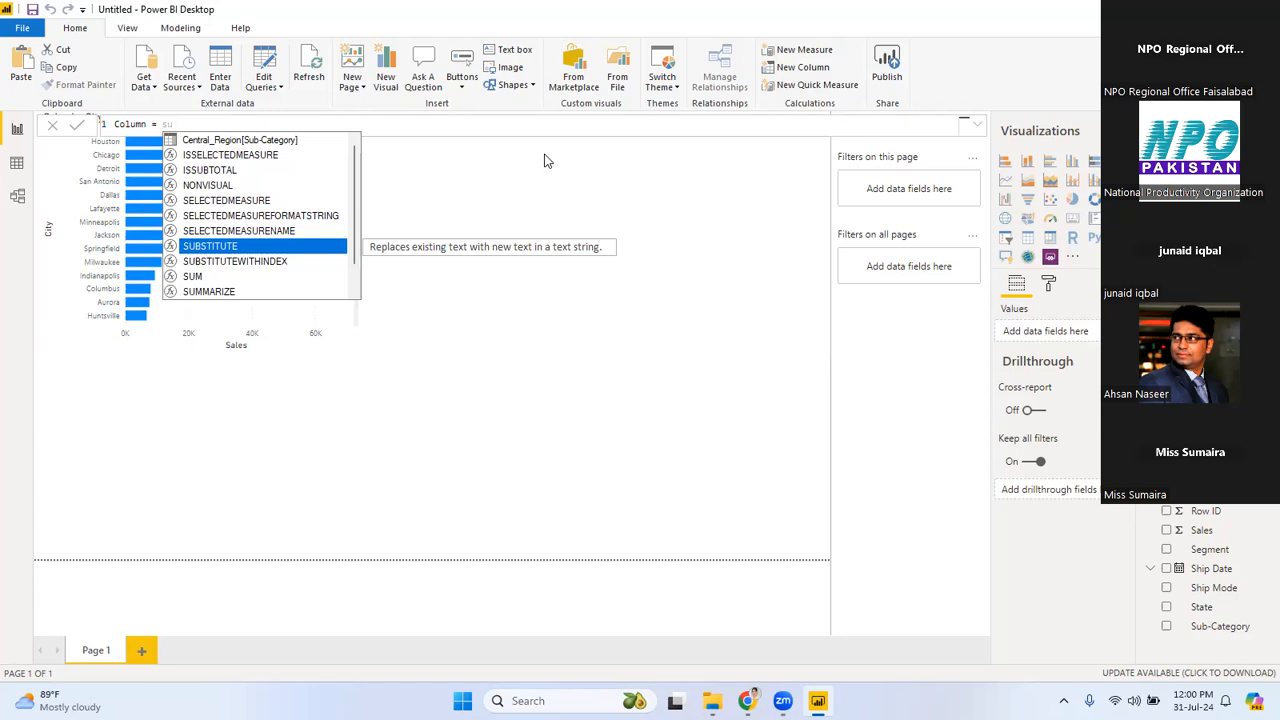
{"action": "left_click", "coordinate": [233, 276]}
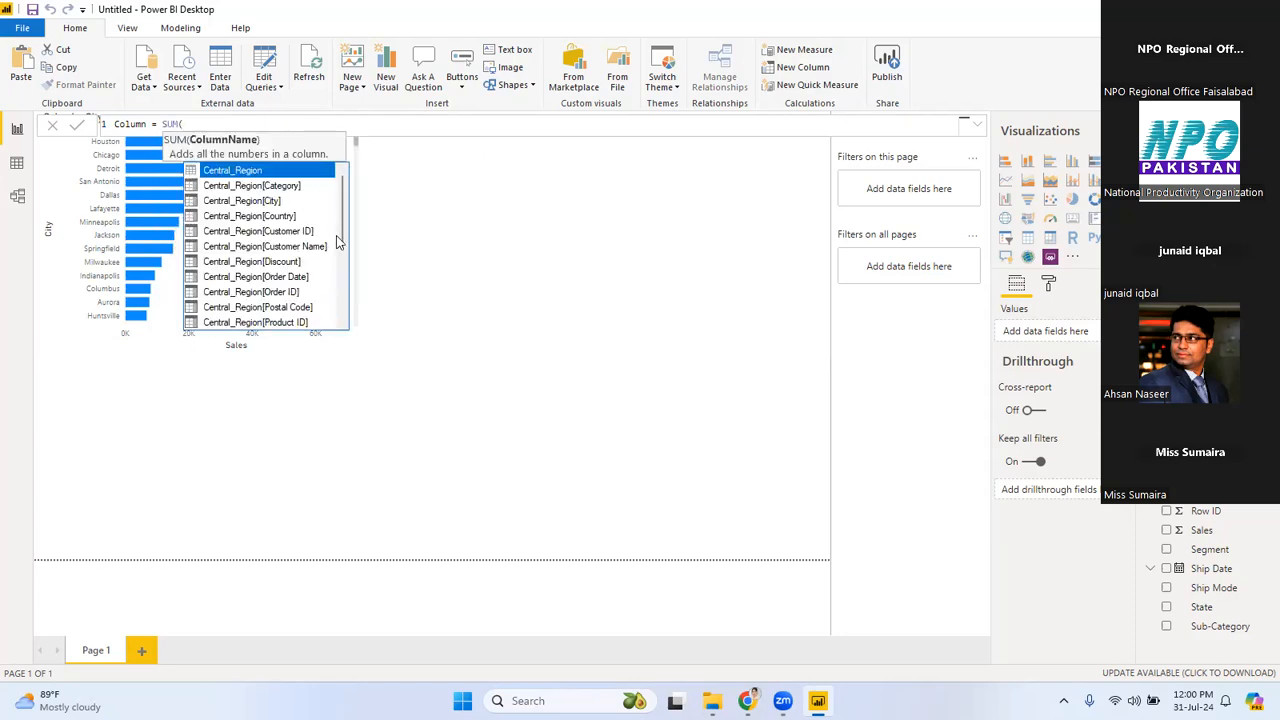
{"action": "left_click", "coordinate": [337, 311]}
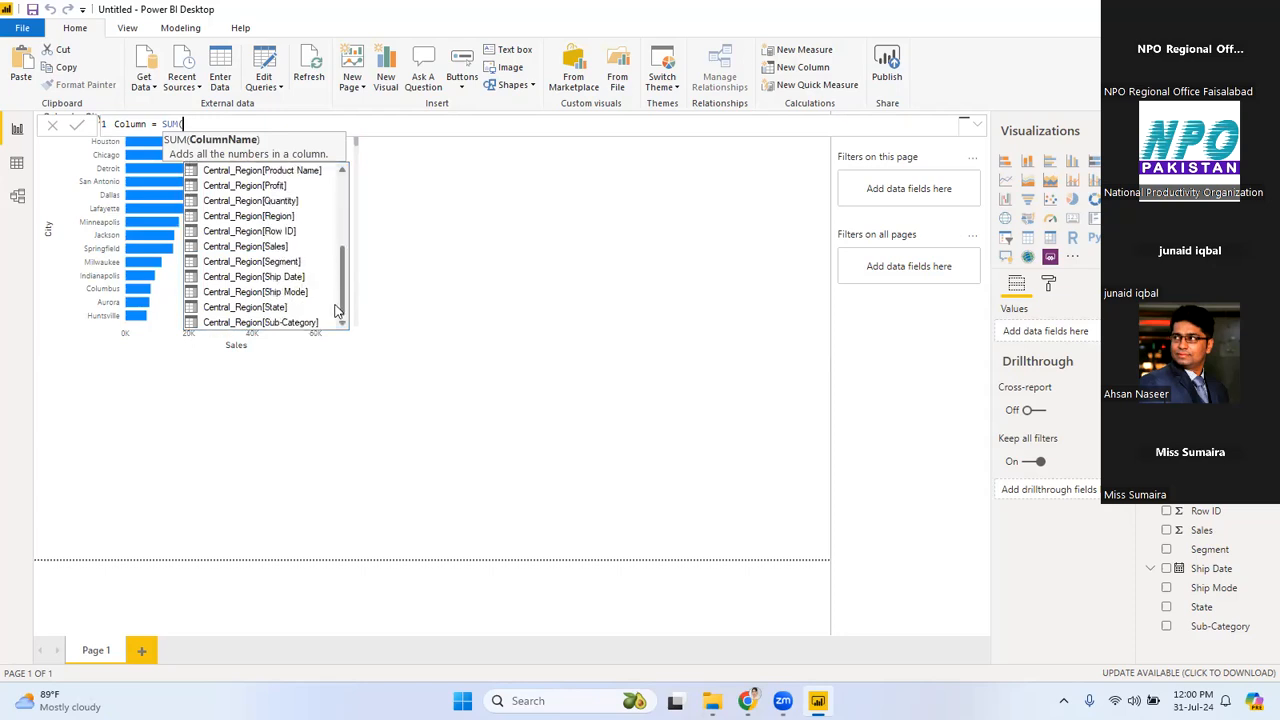
{"action": "left_click", "coordinate": [251, 247]}
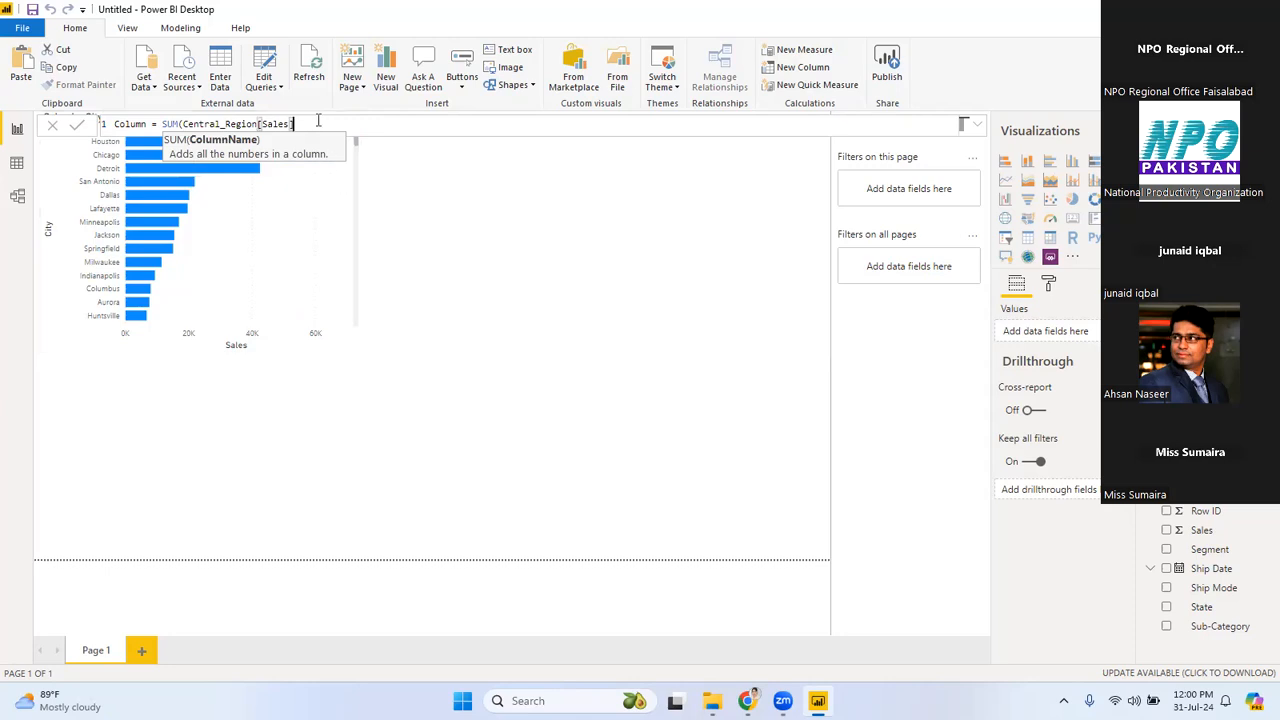
{"action": "type", "text": ")"}
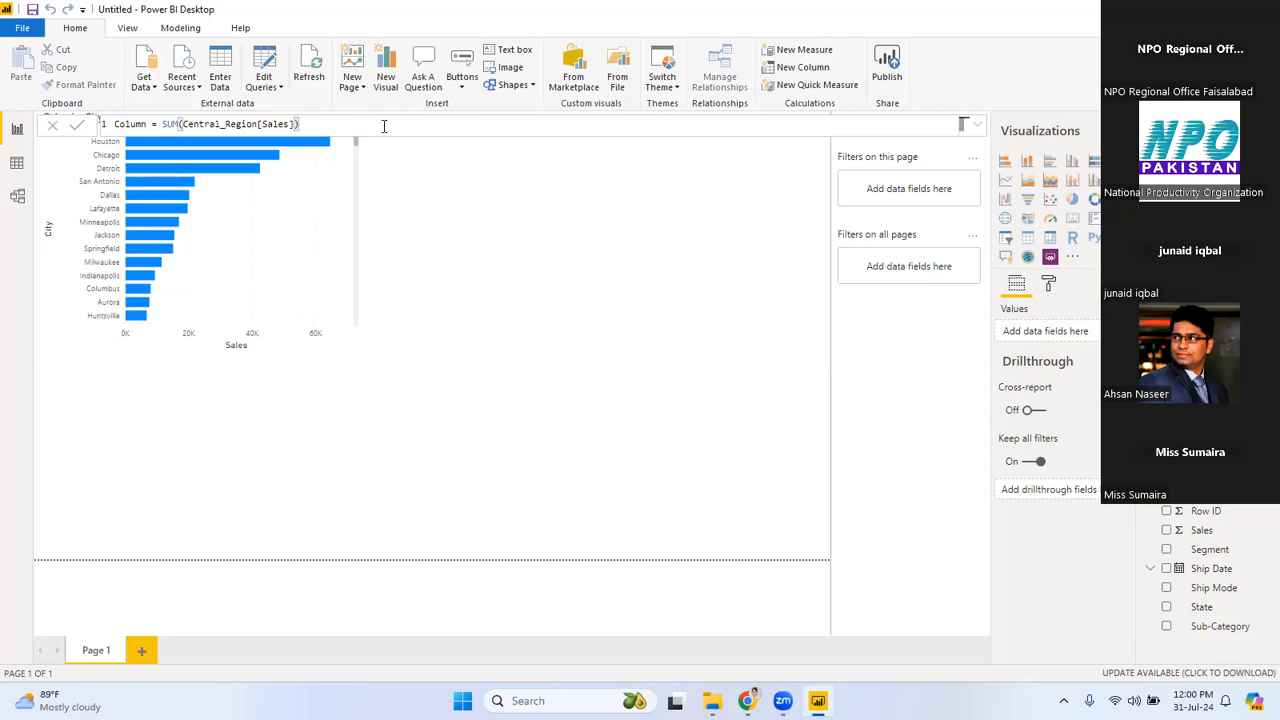
{"action": "left_click", "coordinate": [321, 123]}
{"action": "left_click", "coordinate": [522, 271]}
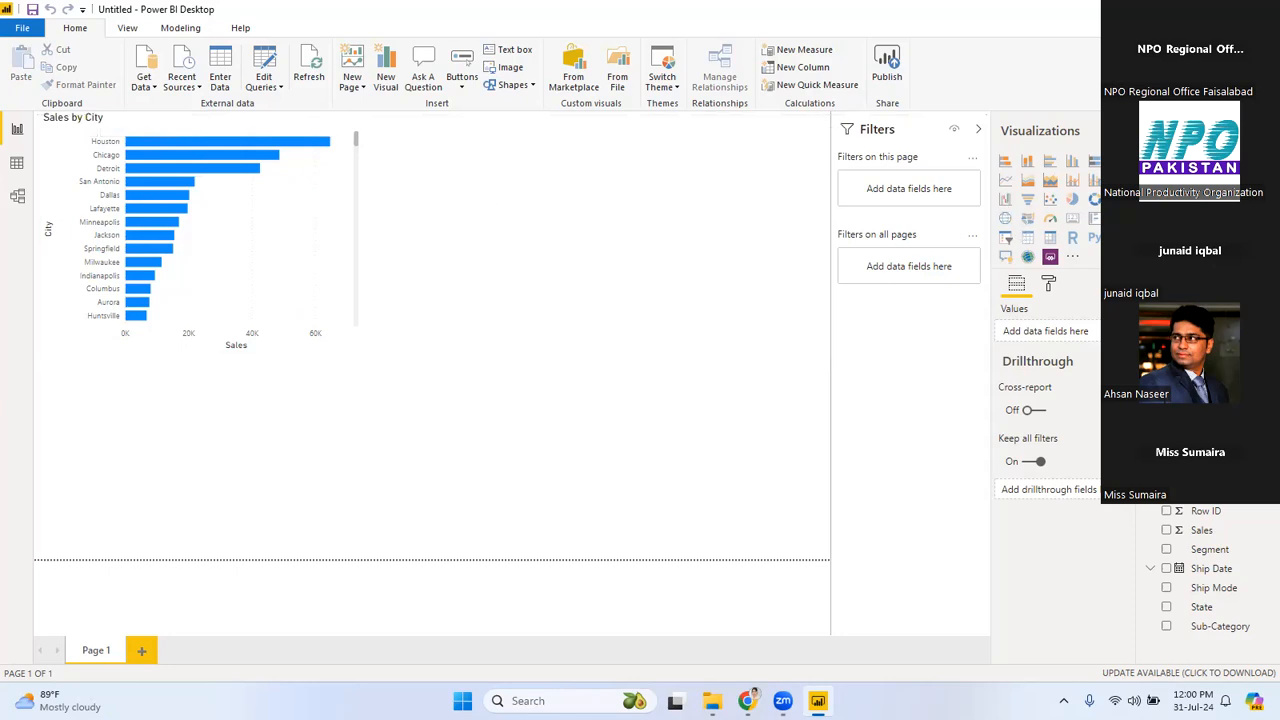
Review the new calculated column's formula and look over the data modeling commands.
{"action": "left_click", "coordinate": [1206, 264]}
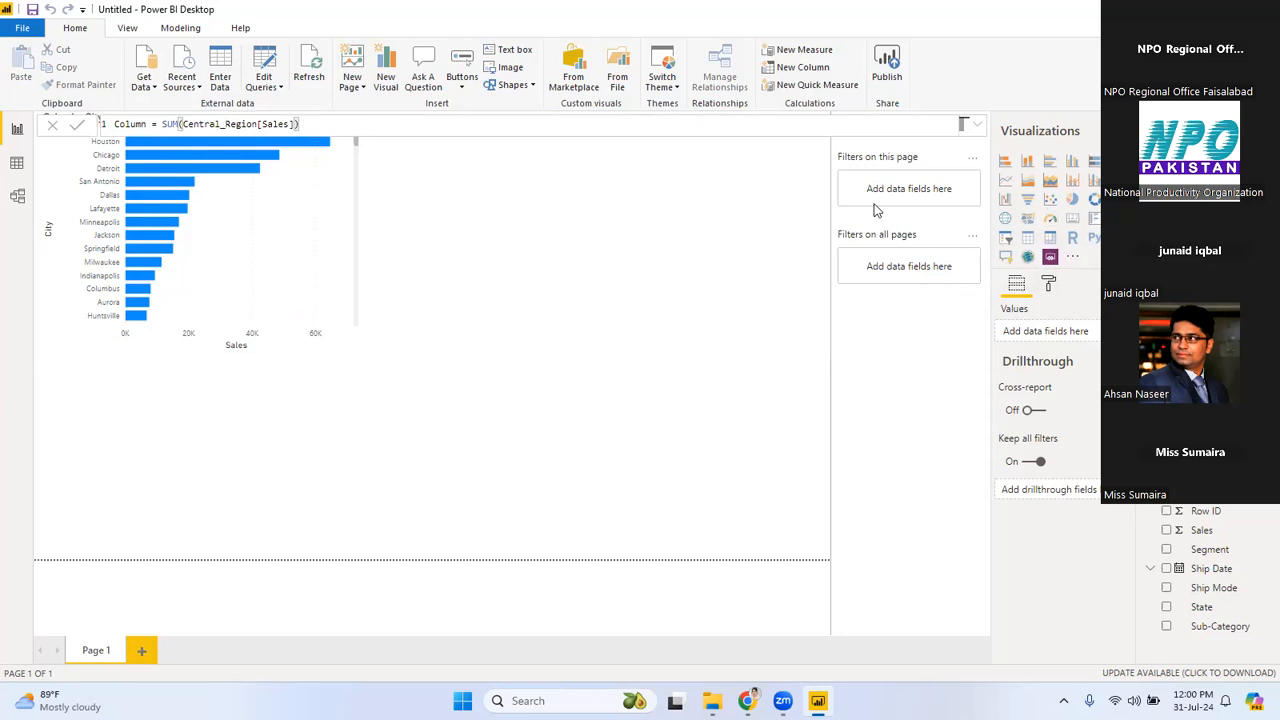
{"action": "left_click", "coordinate": [602, 308]}
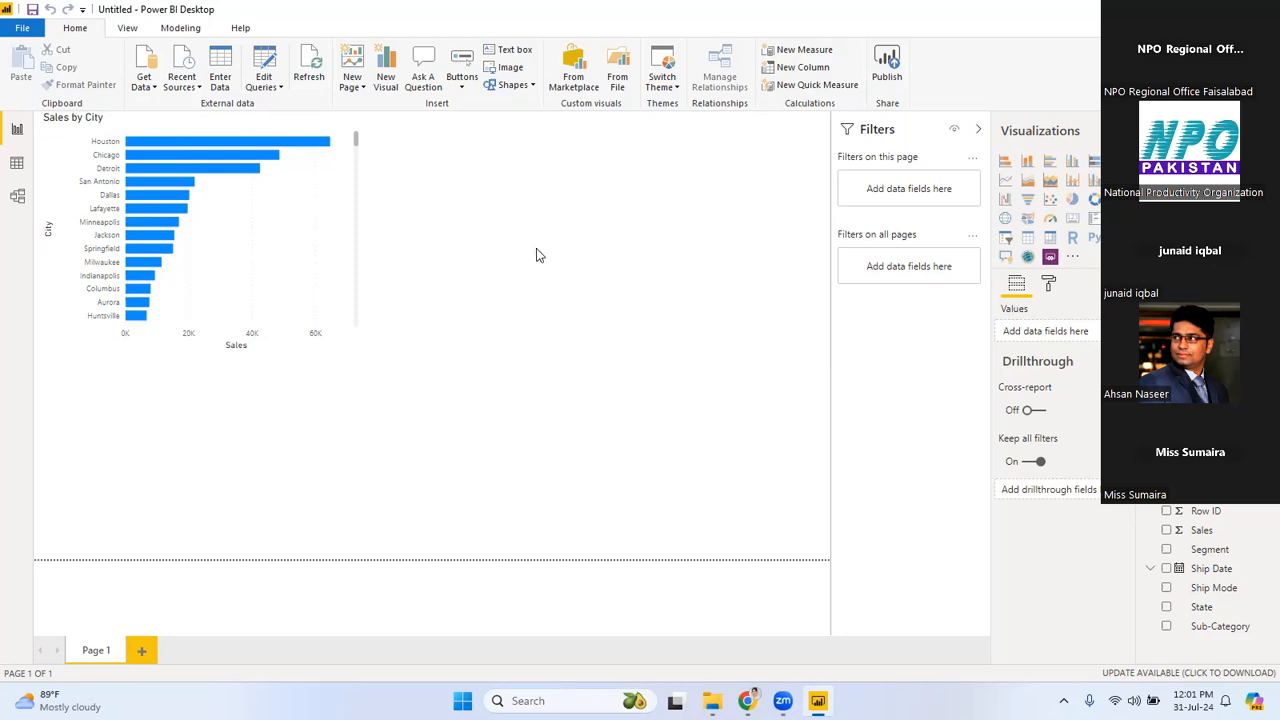
{"action": "left_click", "coordinate": [181, 28]}
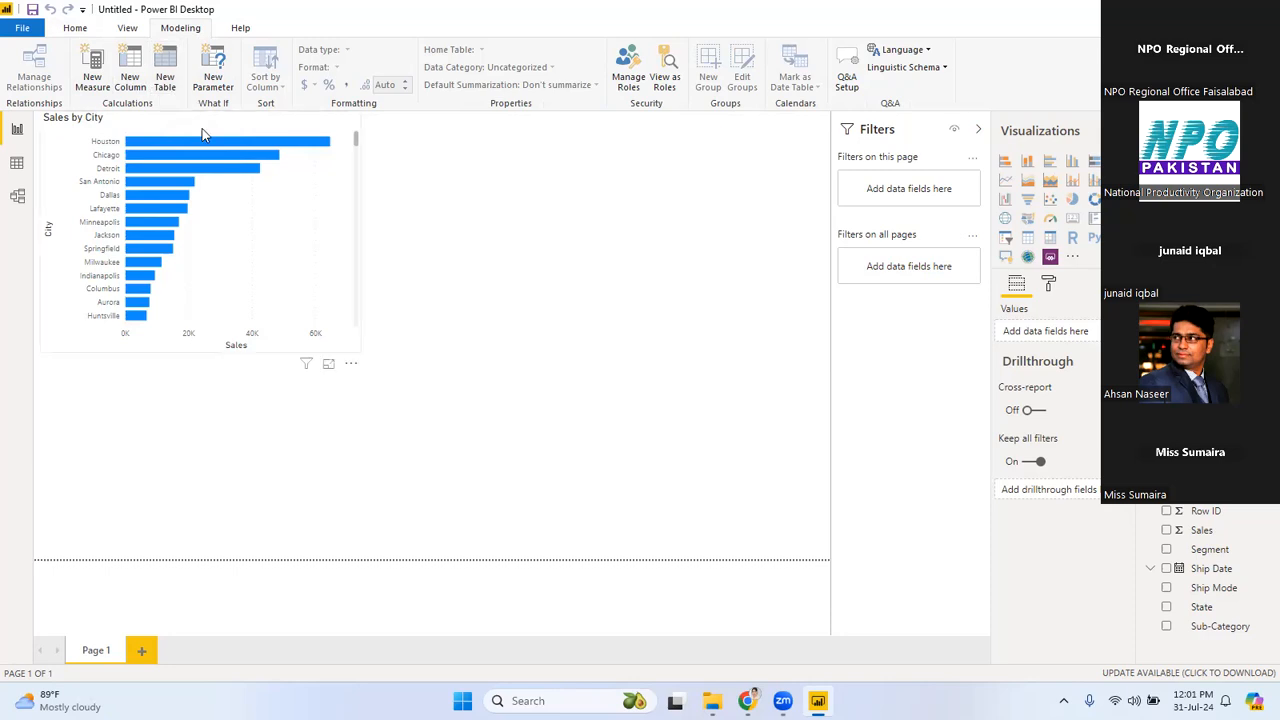
{"action": "left_click", "coordinate": [78, 28]}
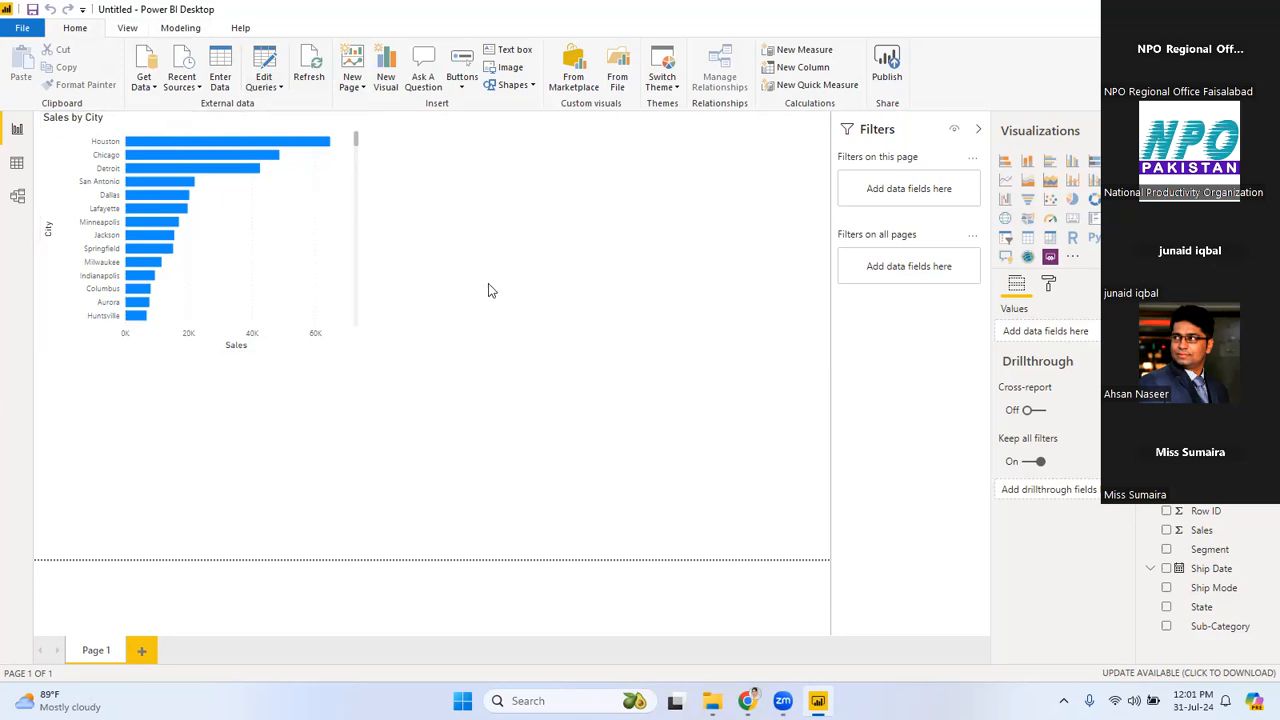
{"action": "left_click", "coordinate": [357, 330]}
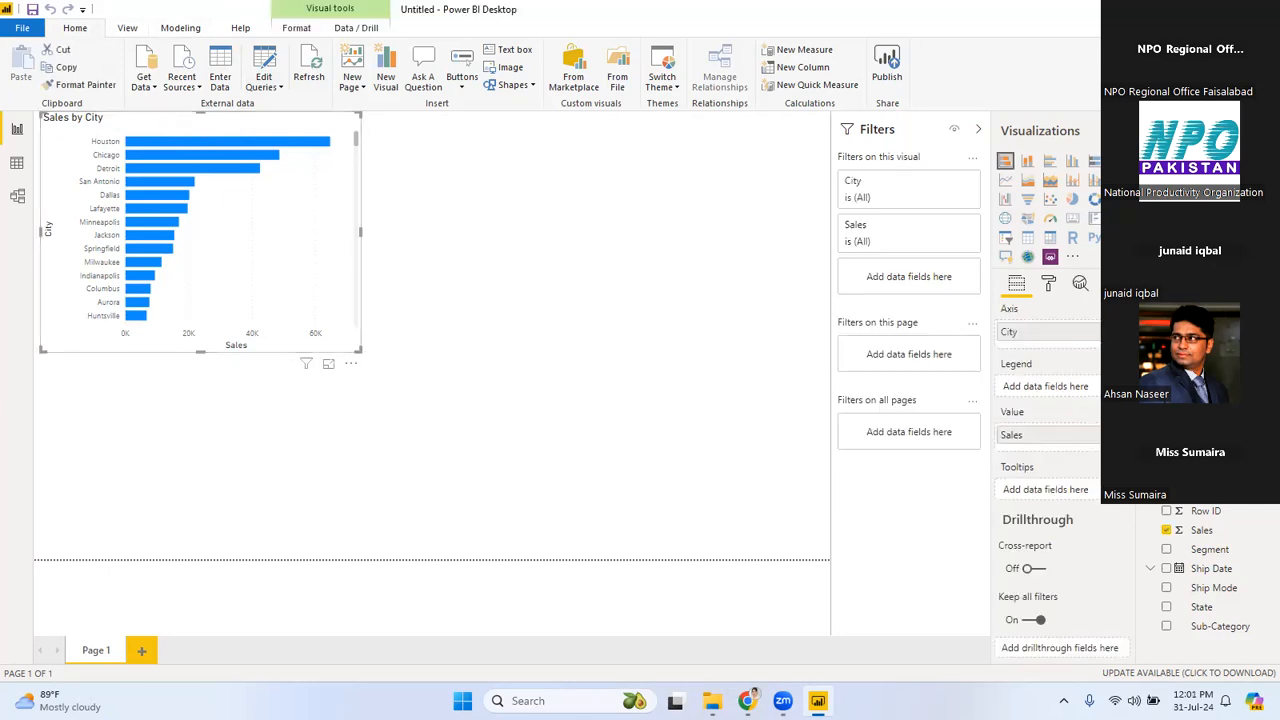
{"action": "mouse_move", "coordinate": [716, 699]}
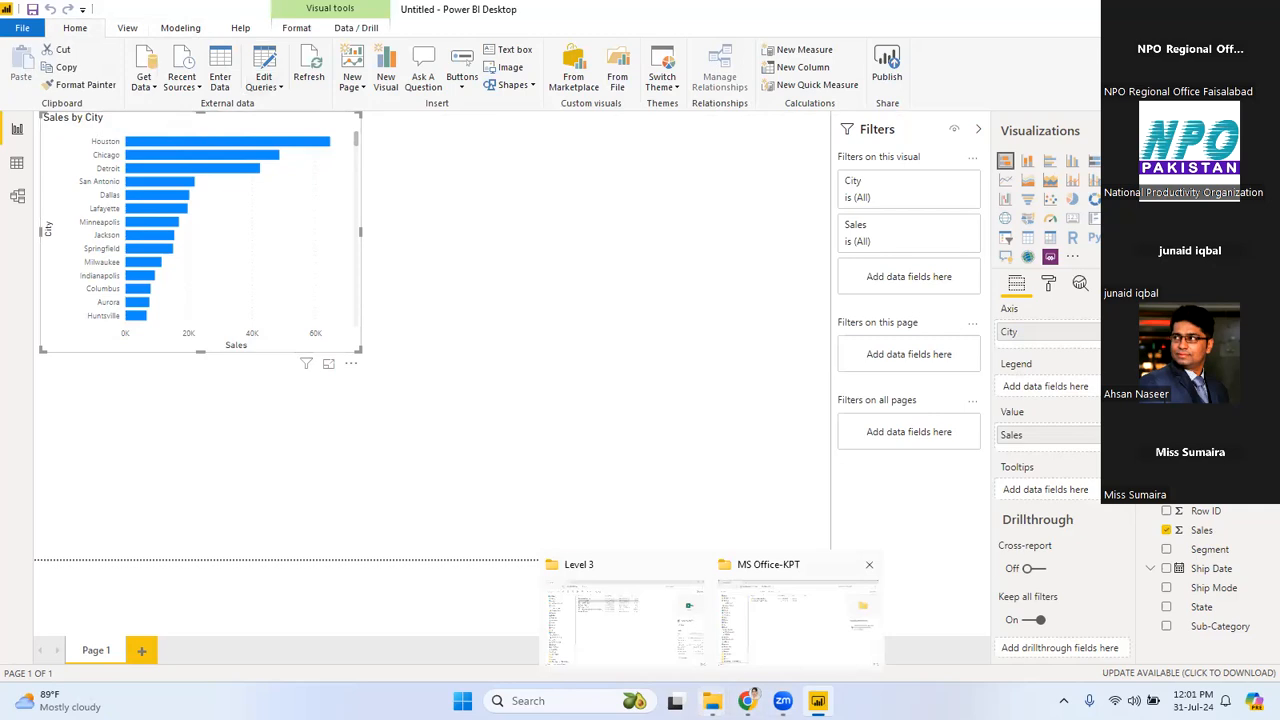
{"action": "left_click", "coordinate": [727, 458]}
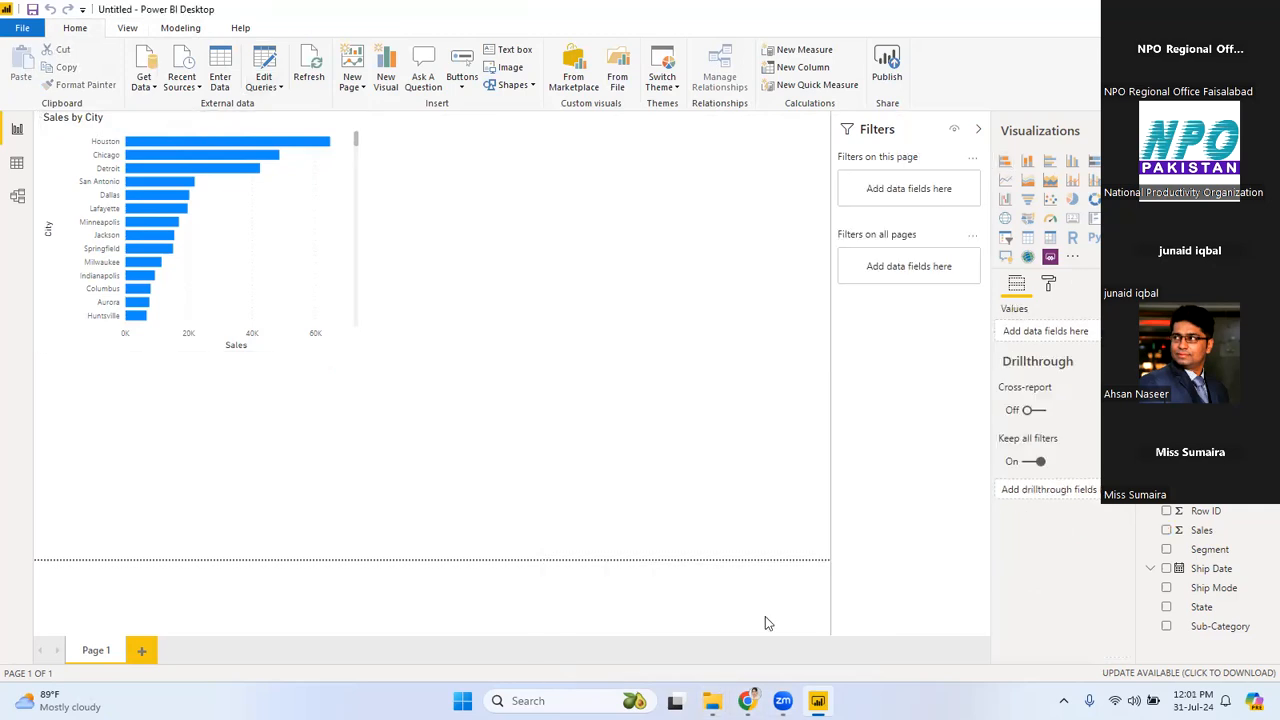
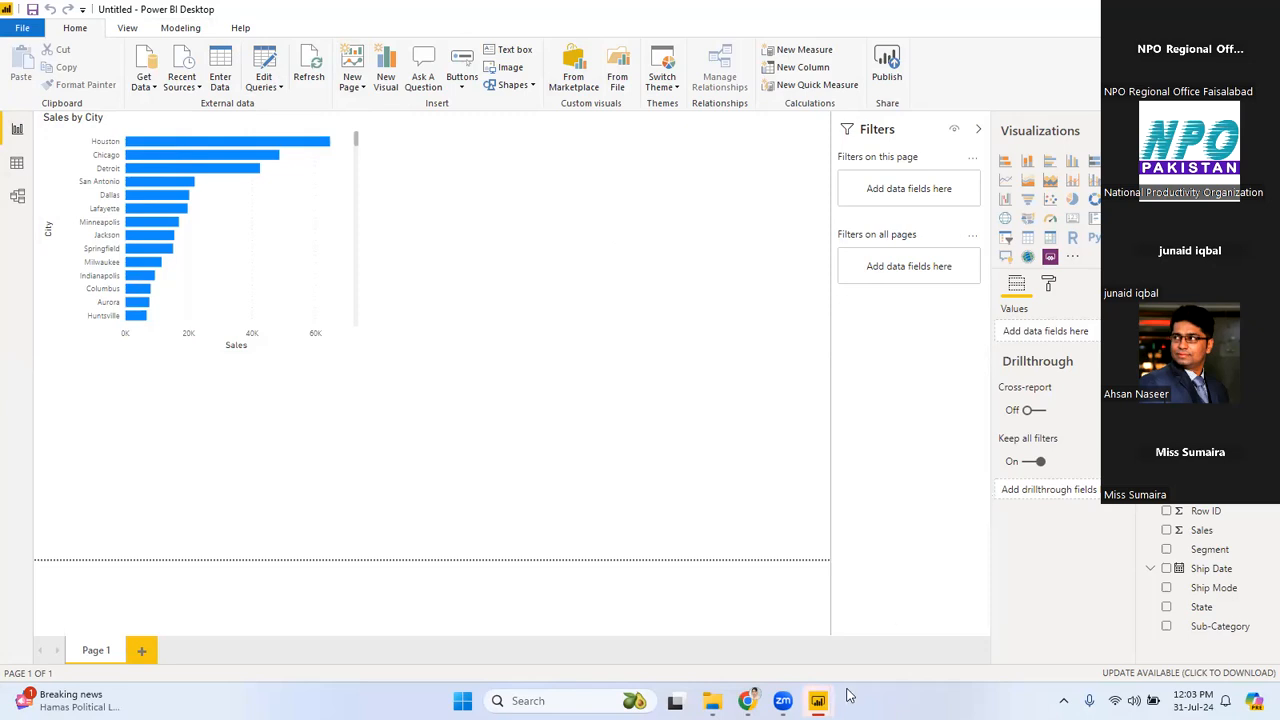
Switch to the Dshboard on PBD report window and dismiss the sign-in dialog covering it.
{"action": "mouse_move", "coordinate": [818, 700]}
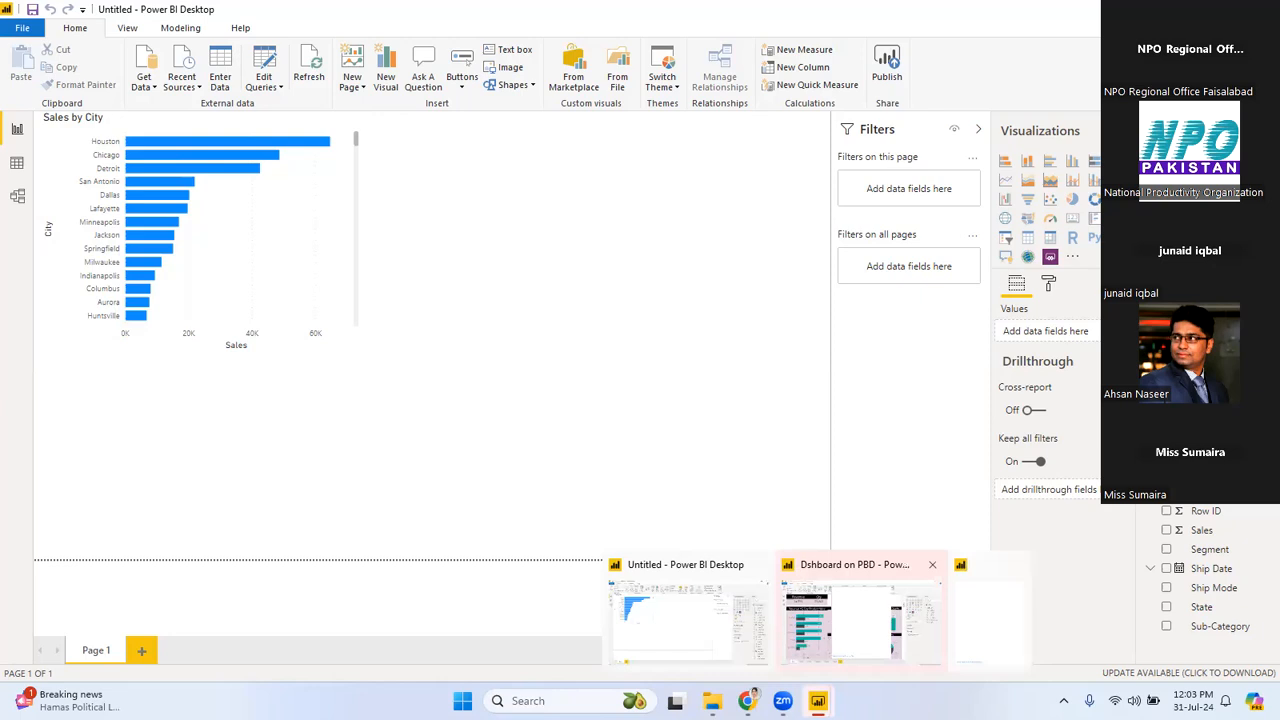
{"action": "left_click", "coordinate": [855, 615]}
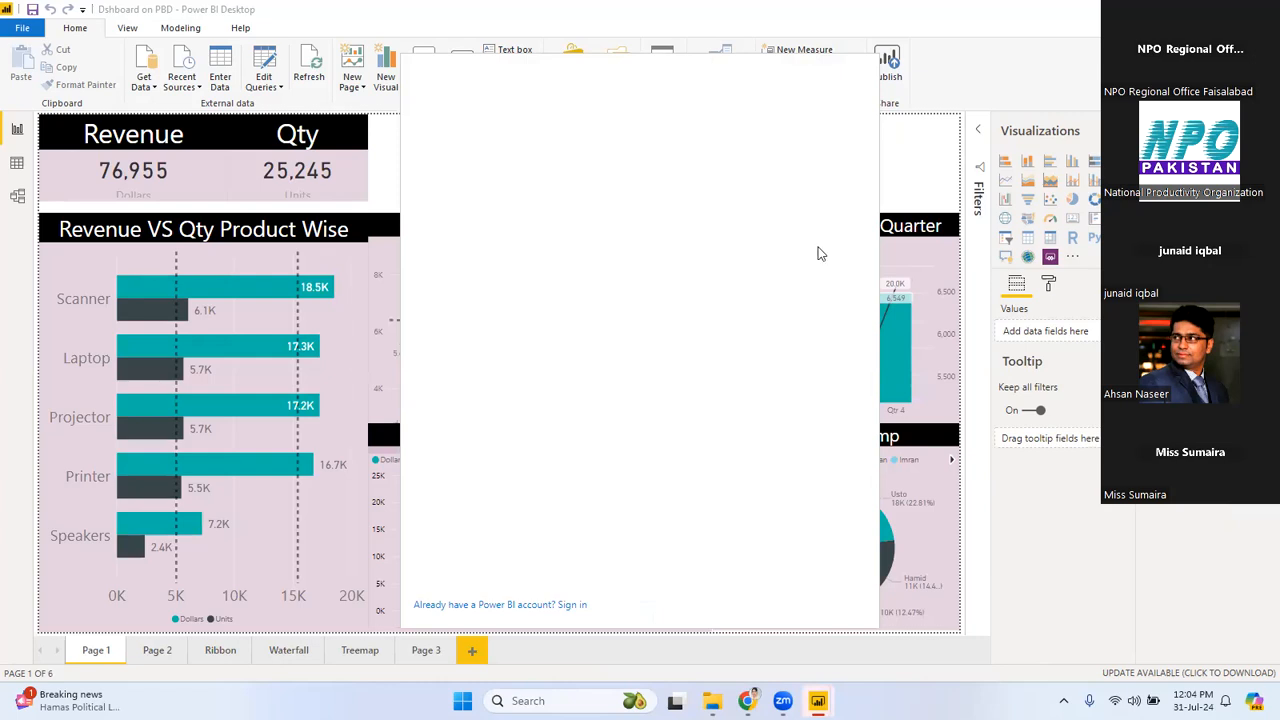
{"action": "key", "text": "Escape"}
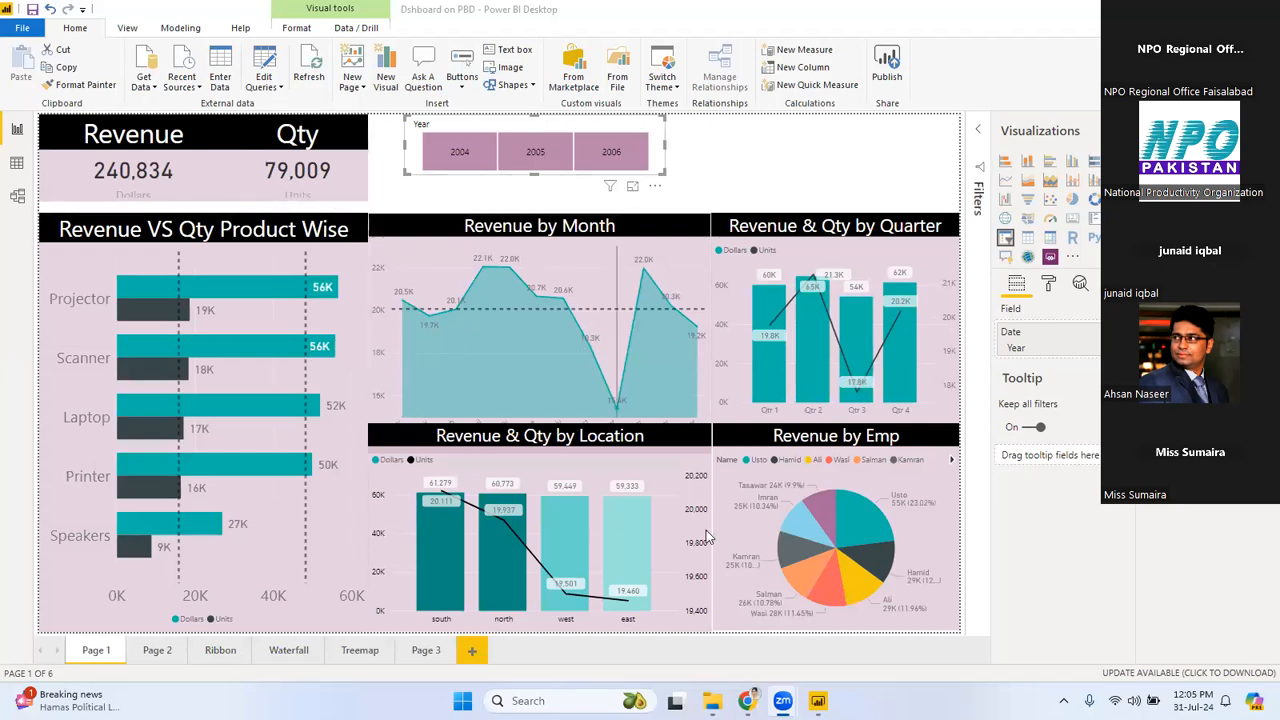
Filter the dashboard by 2004, 2005 and 2006 in turn, then view the Scanner and Projector tooltips in the product-wise chart.
{"action": "left_click", "coordinate": [474, 166]}
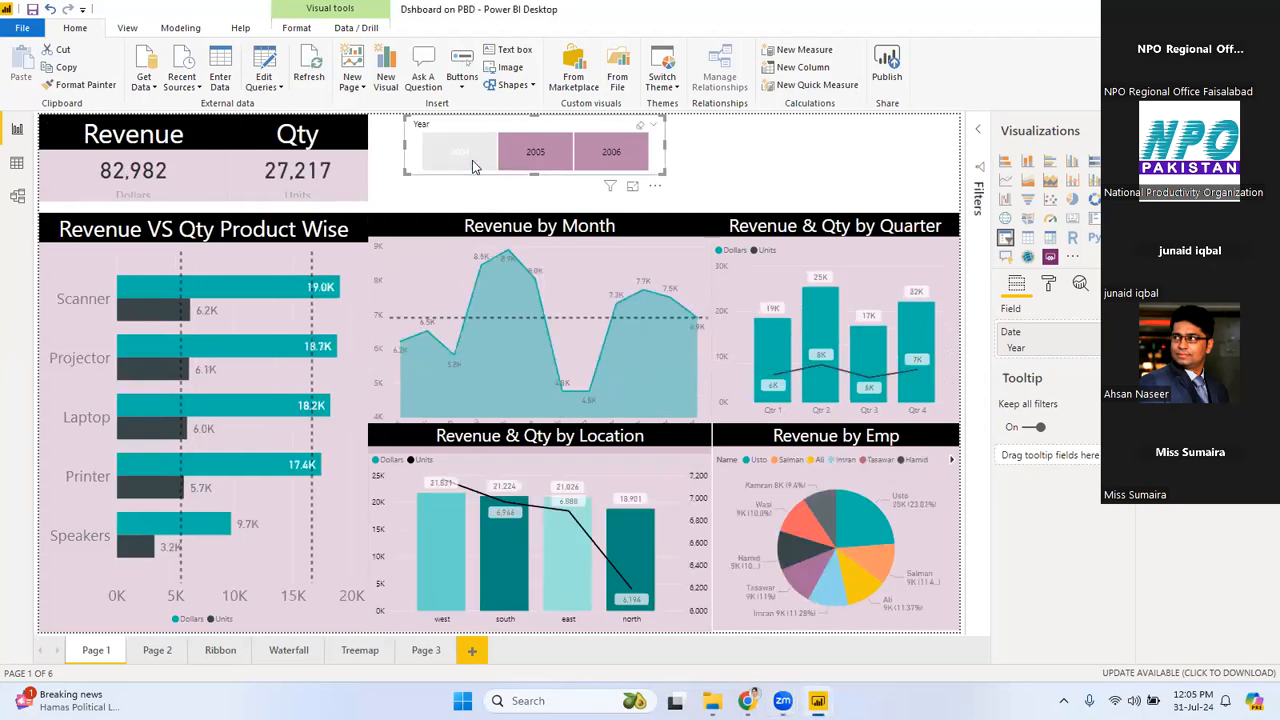
{"action": "left_click", "coordinate": [544, 163]}
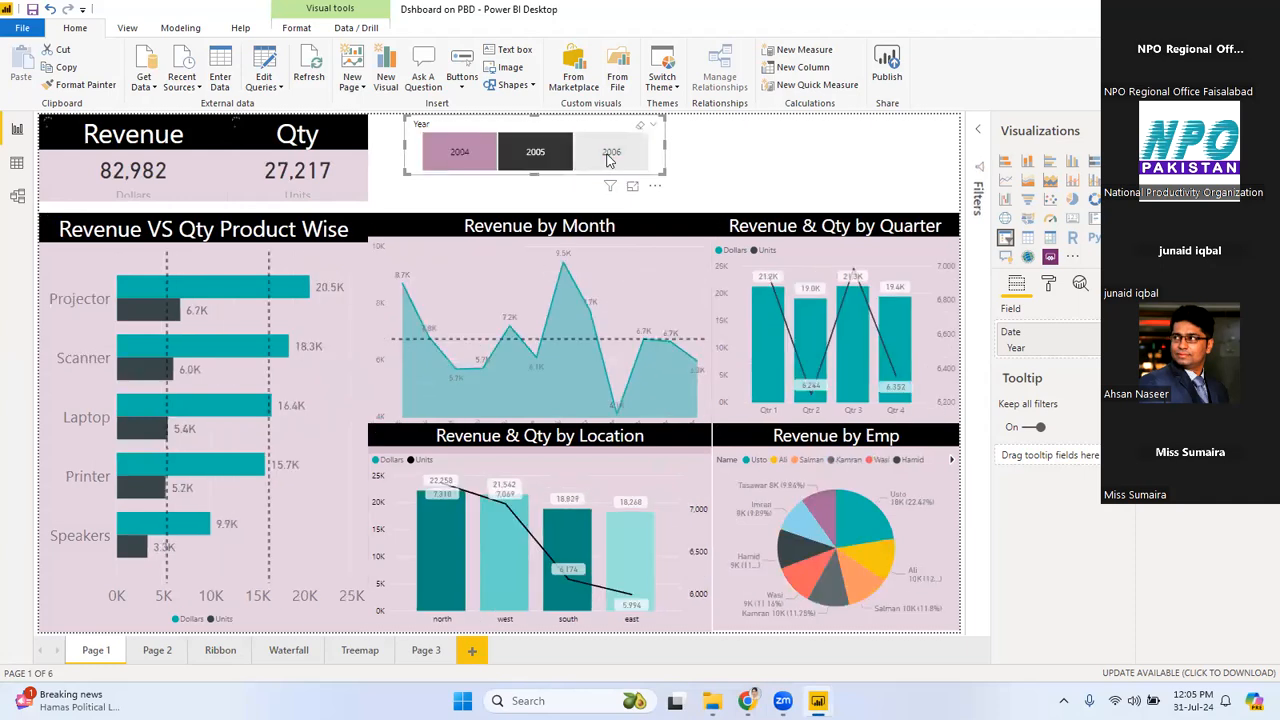
{"action": "left_click", "coordinate": [608, 158]}
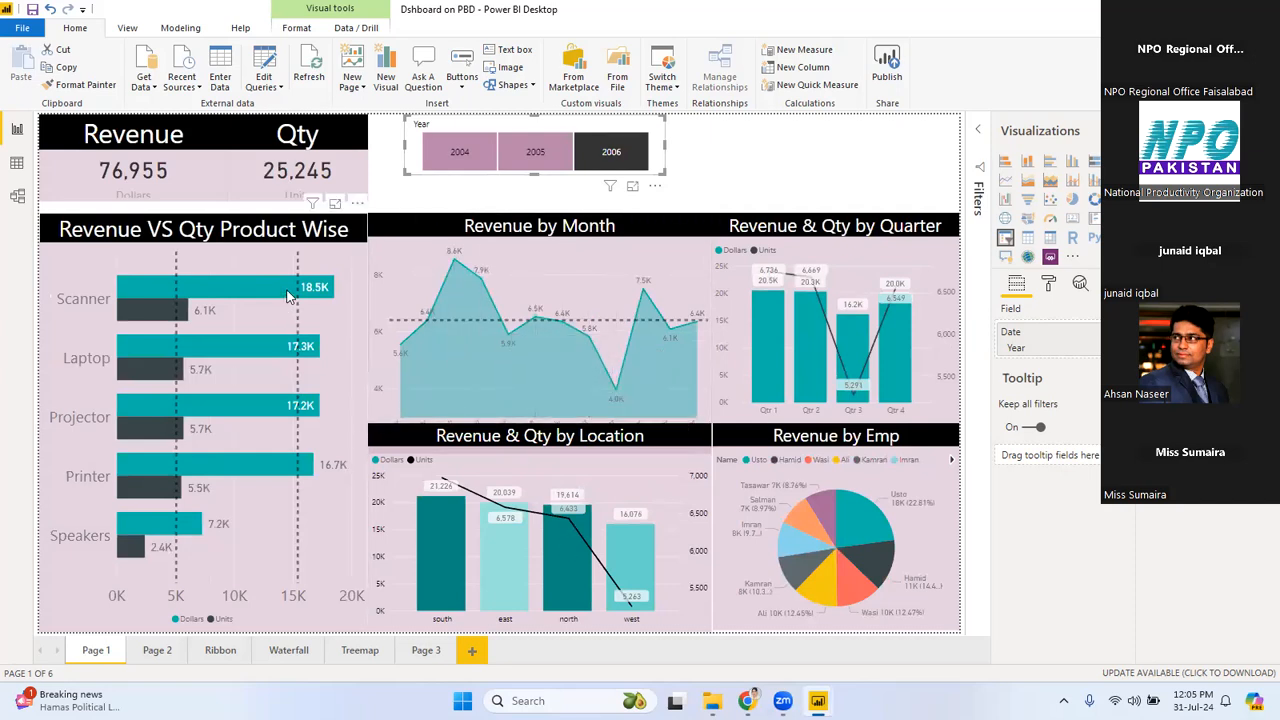
{"action": "mouse_move", "coordinate": [287, 296]}
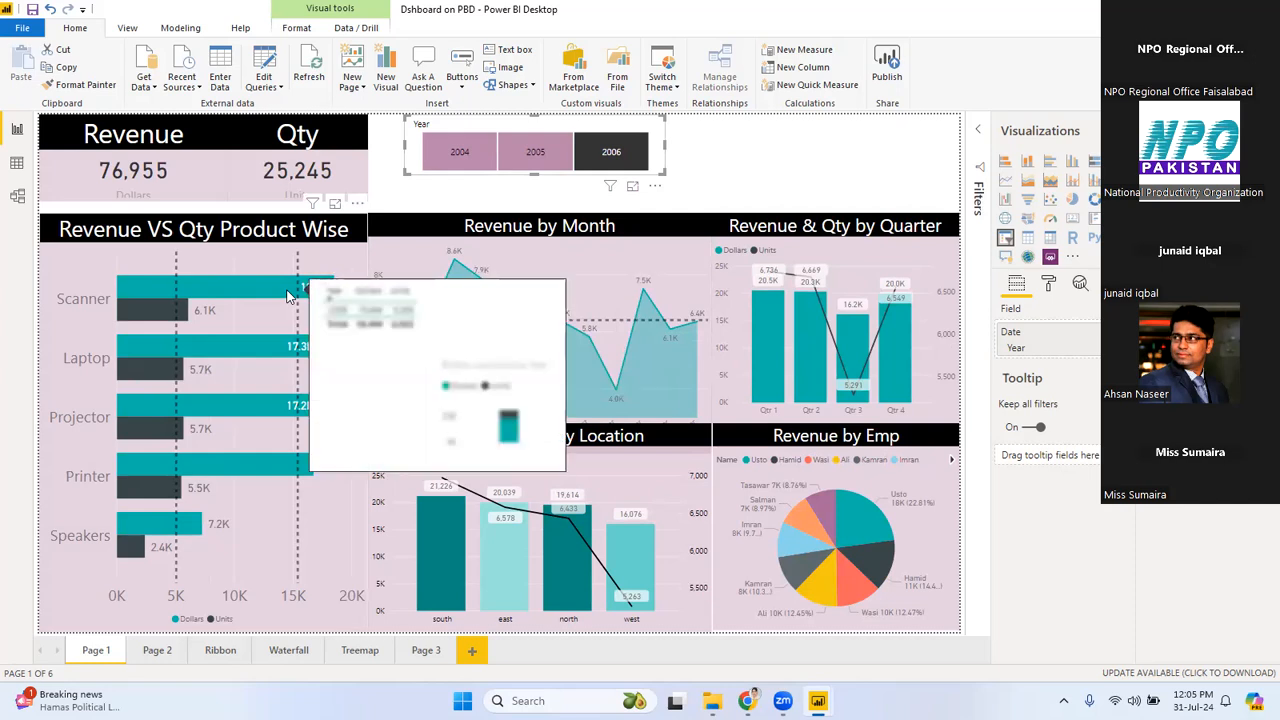
{"action": "mouse_move", "coordinate": [253, 408]}
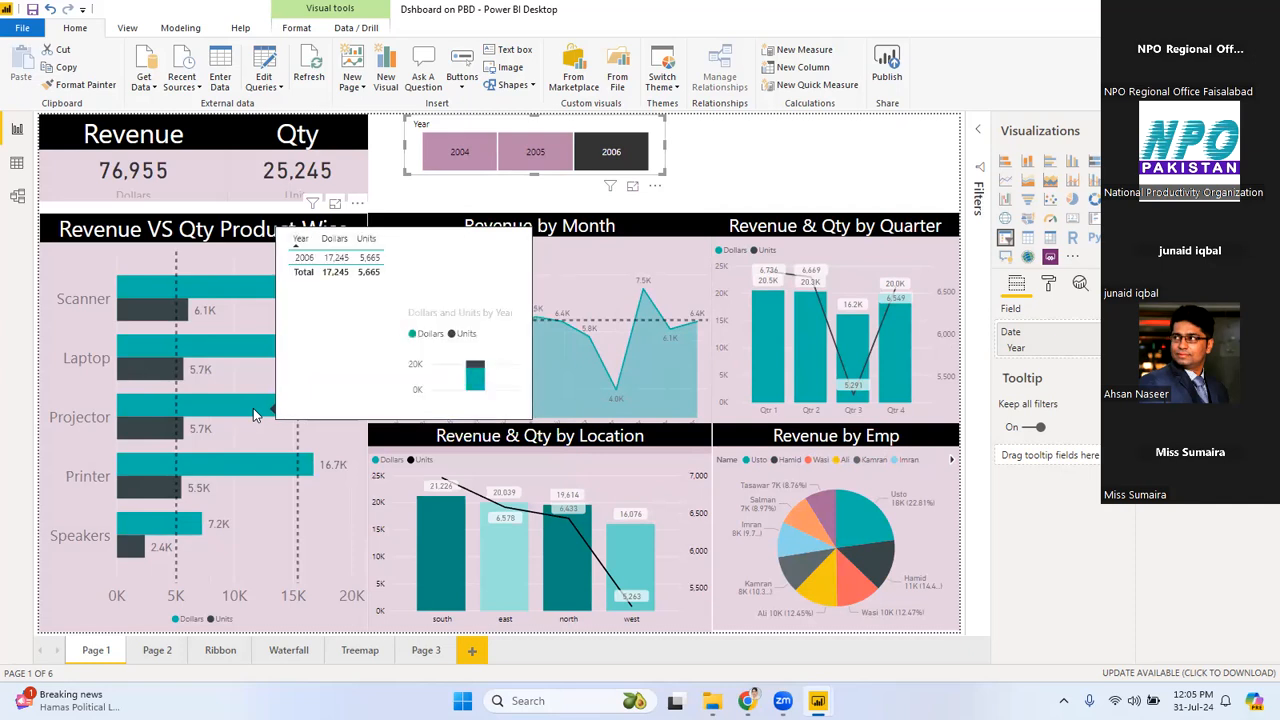
Cross-filter the dashboard by Projector and then Printer, and switch the Year slicer between 2004, 2005 and 2006, finishing on 2004.
{"action": "left_click", "coordinate": [253, 408]}
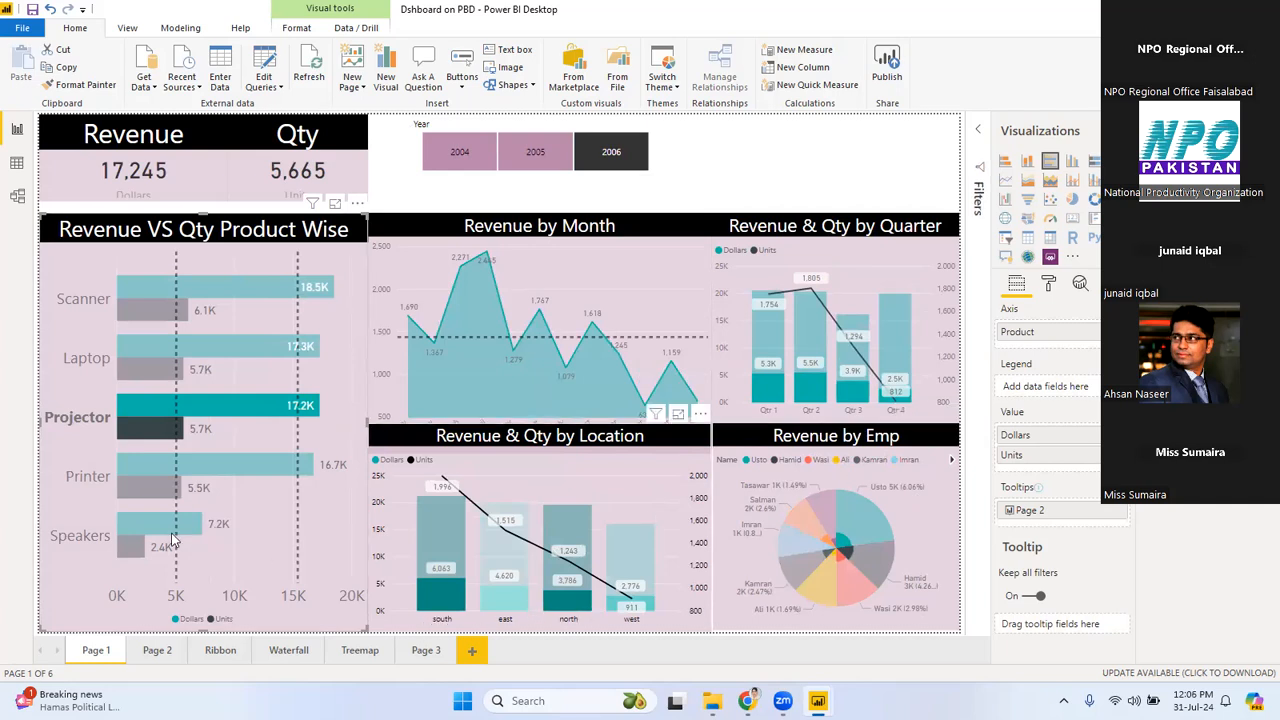
{"action": "left_click", "coordinate": [219, 474]}
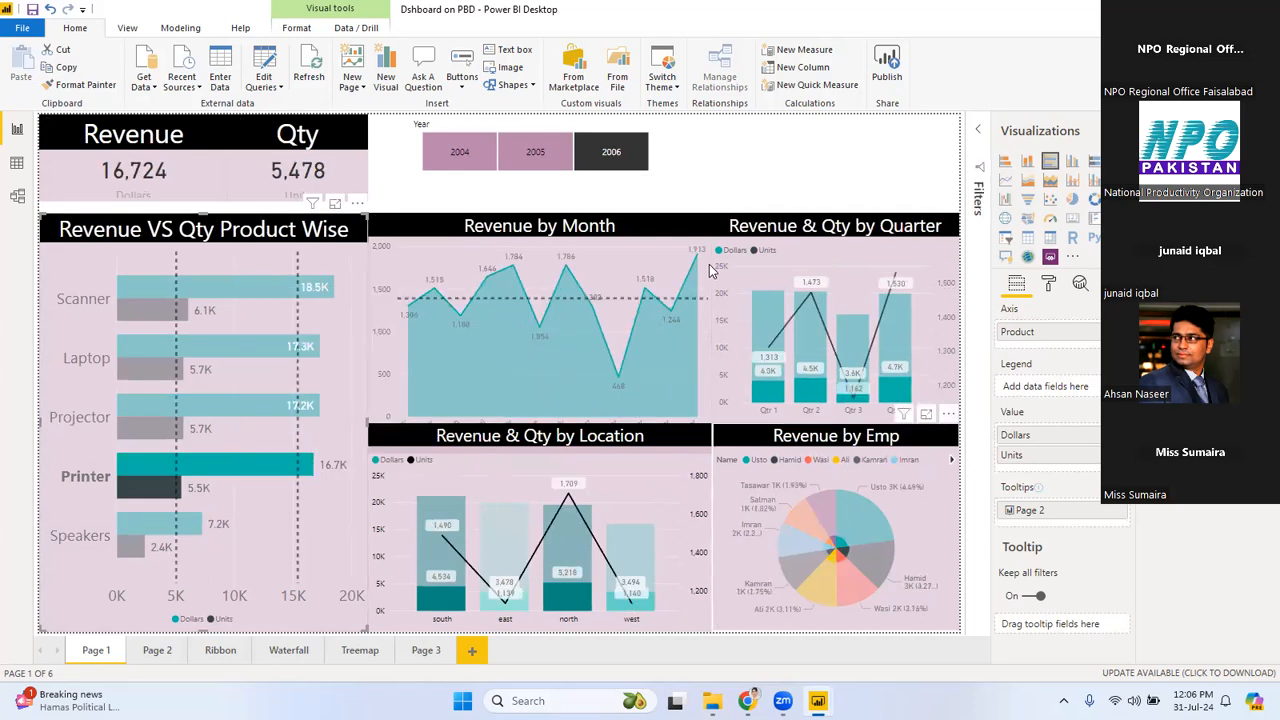
{"action": "left_click", "coordinate": [468, 165]}
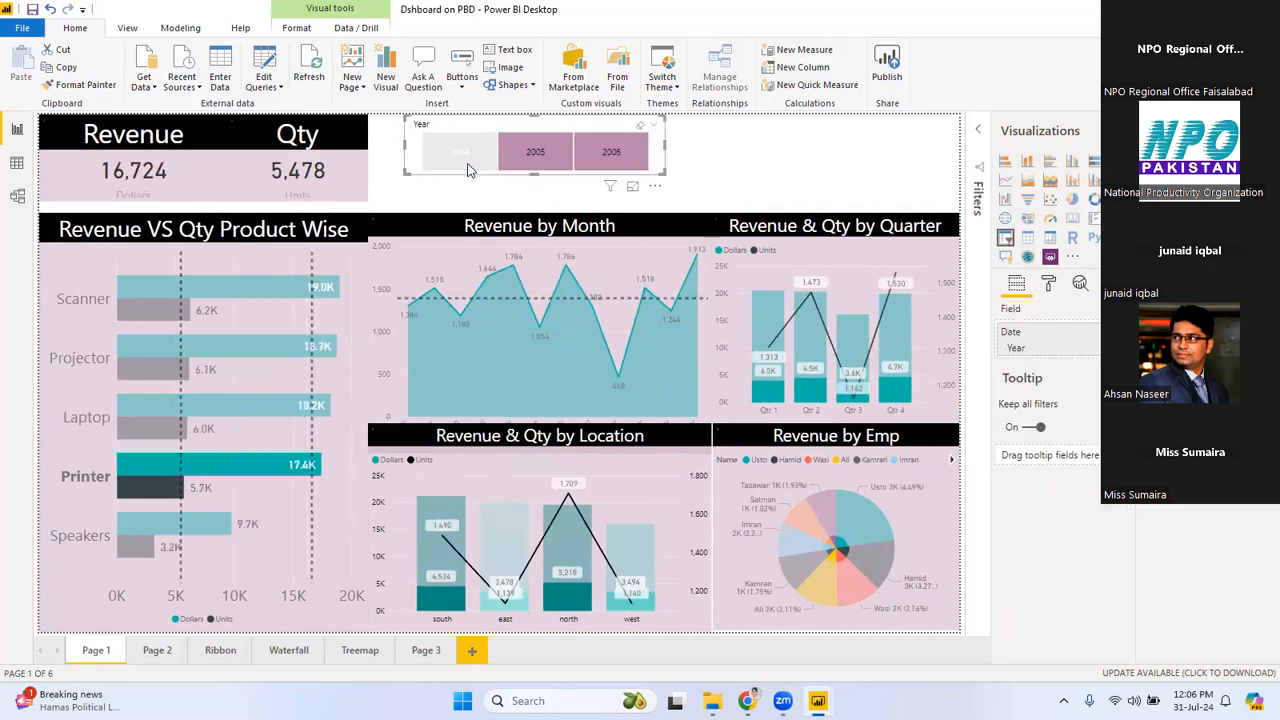
{"action": "left_click", "coordinate": [545, 155]}
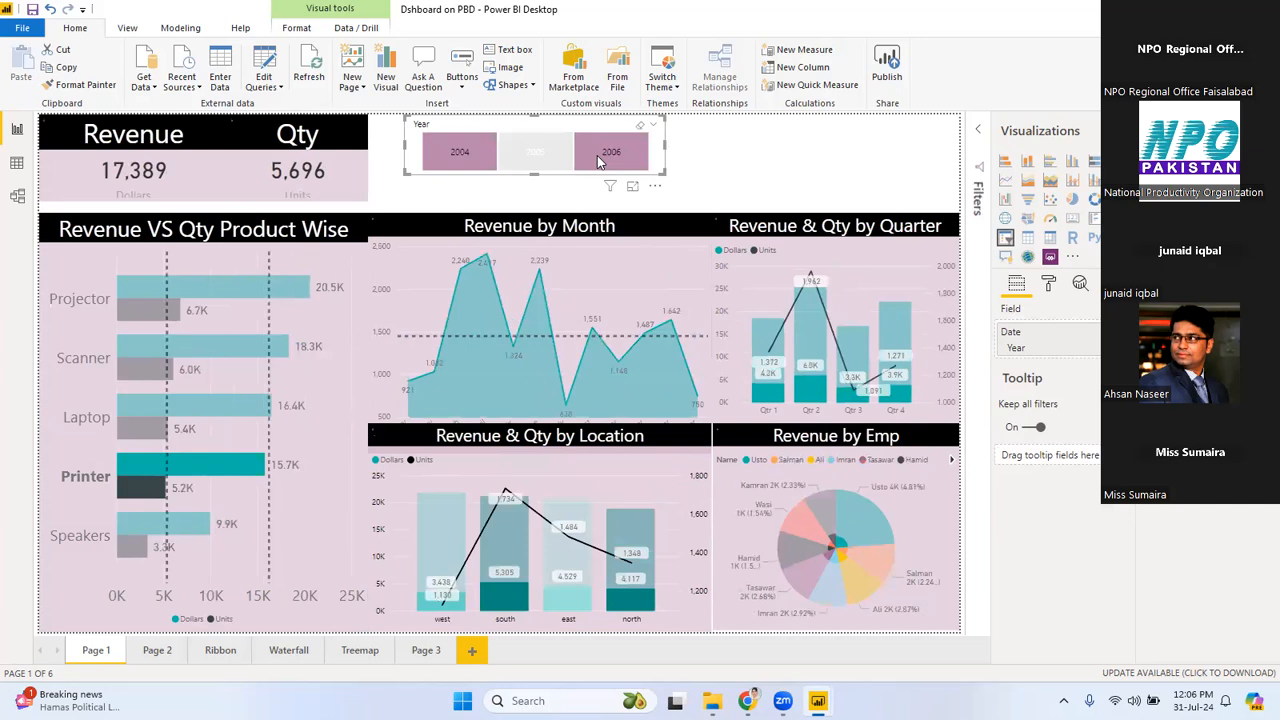
{"action": "left_click", "coordinate": [487, 162]}
{"action": "left_click", "coordinate": [520, 163]}
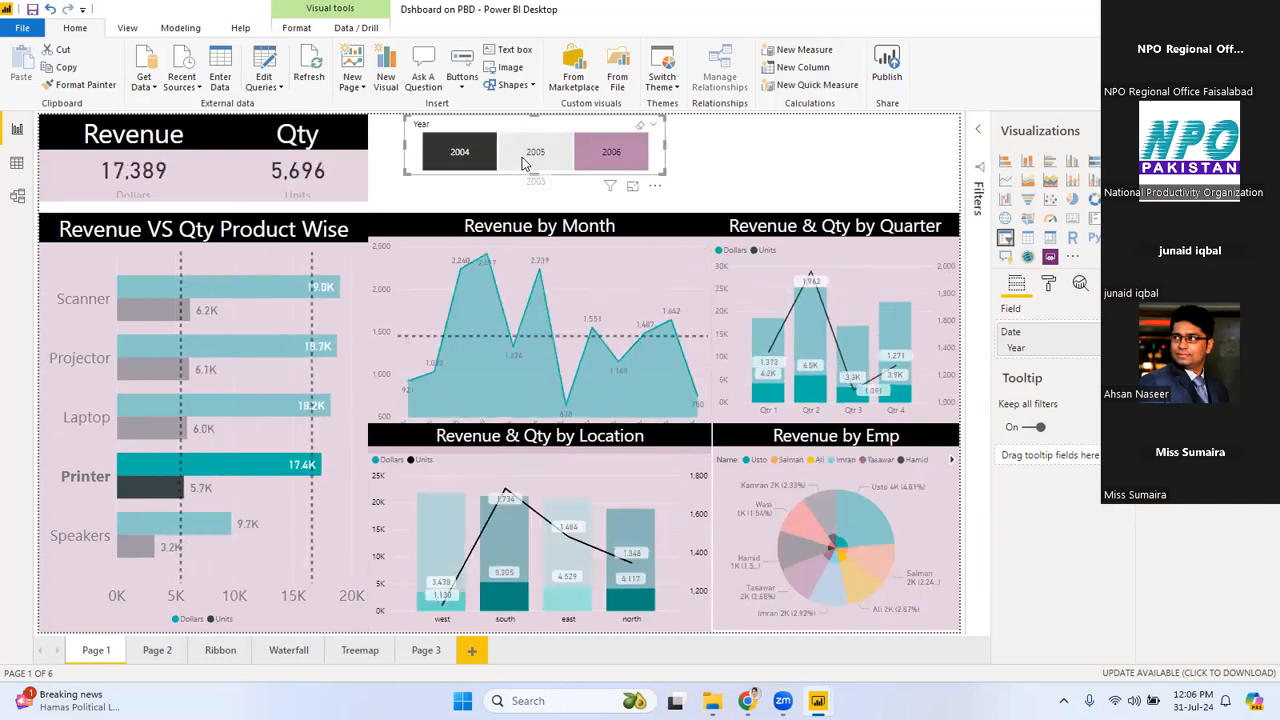
{"action": "left_click", "coordinate": [522, 157]}
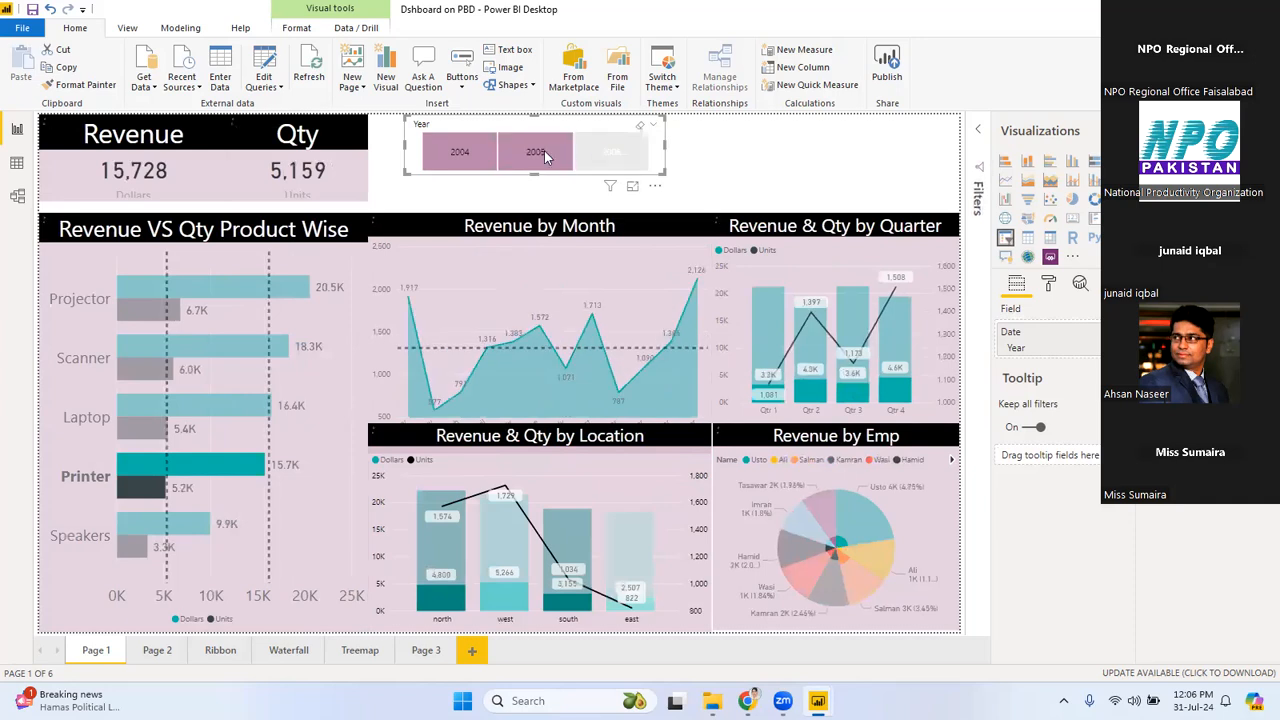
{"action": "left_click", "coordinate": [544, 153]}
{"action": "left_click", "coordinate": [471, 160]}
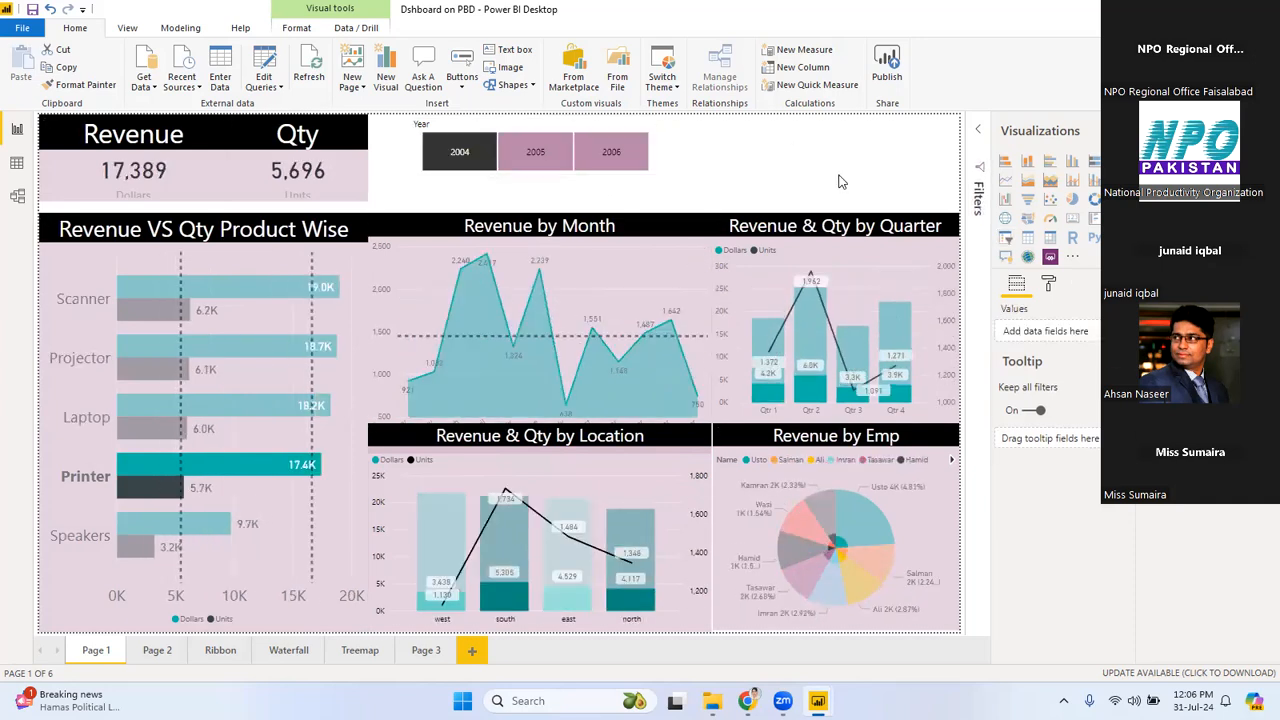
{"action": "left_click", "coordinate": [738, 203]}
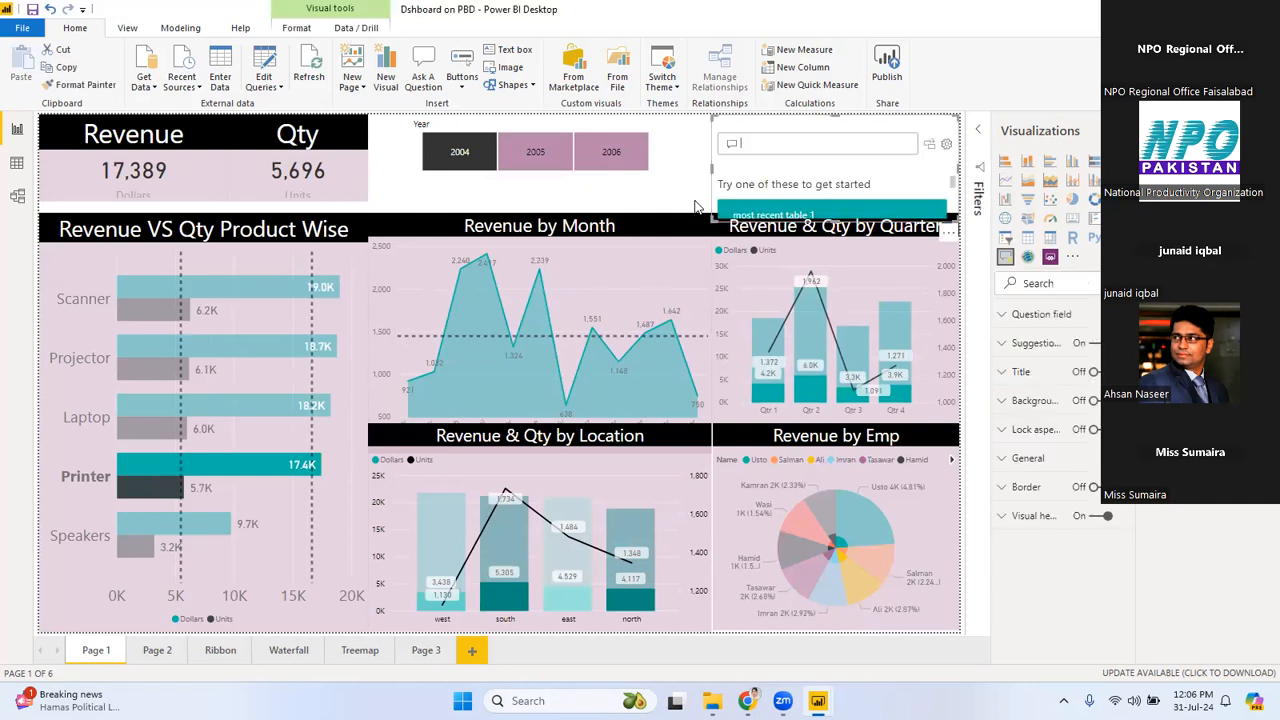
{"action": "left_click", "coordinate": [698, 207]}
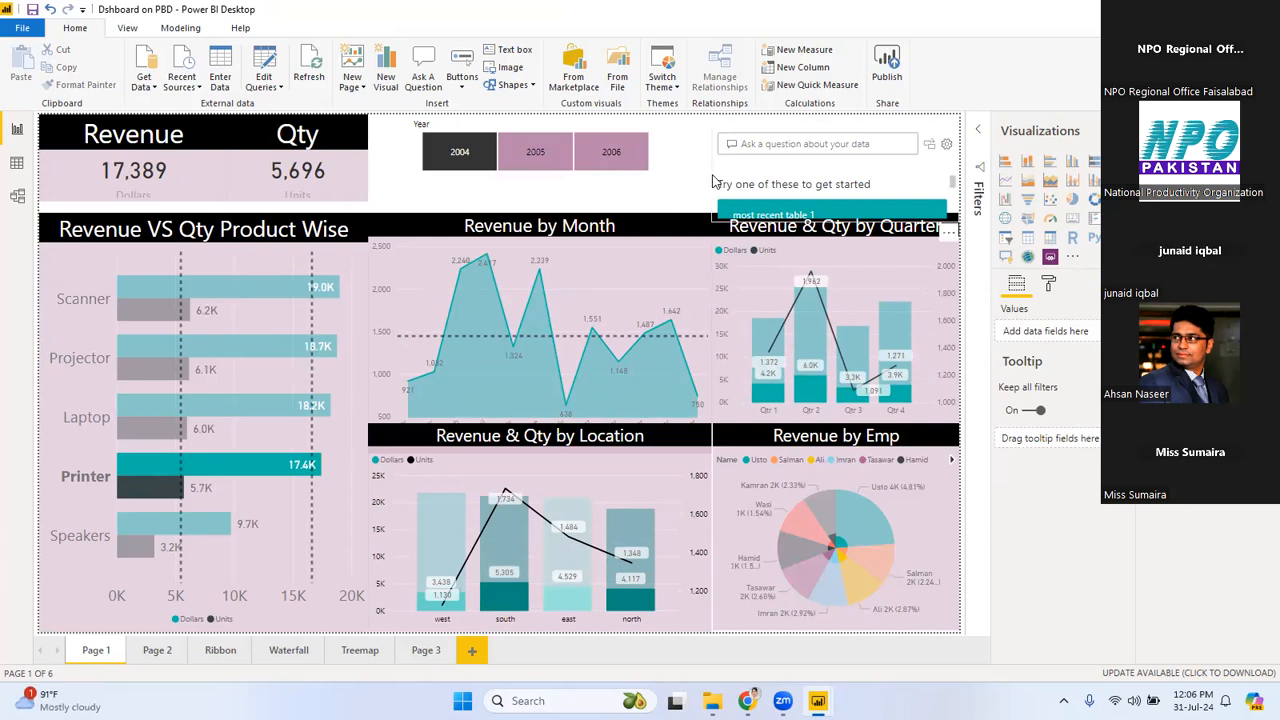
{"action": "left_click", "coordinate": [713, 181]}
{"action": "key", "text": "Delete"}
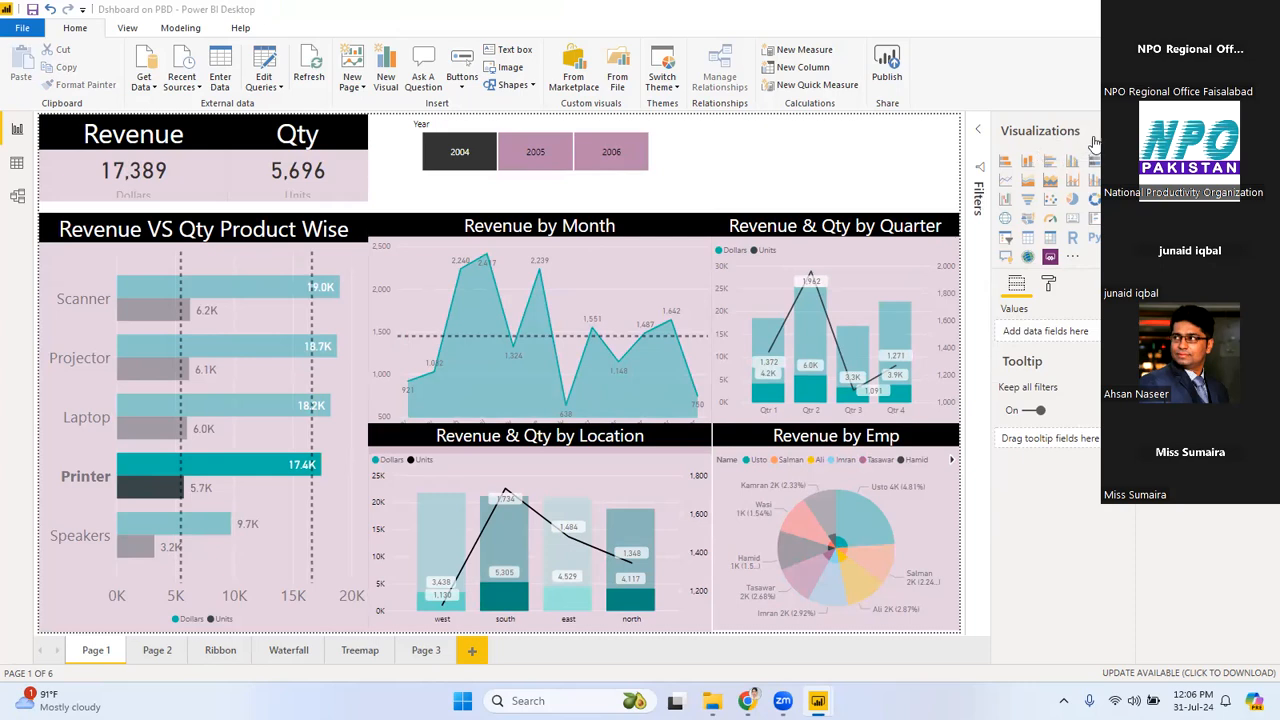
Look at the options for importing more visuals, then show the page's formatting settings.
{"action": "left_click", "coordinate": [1074, 258]}
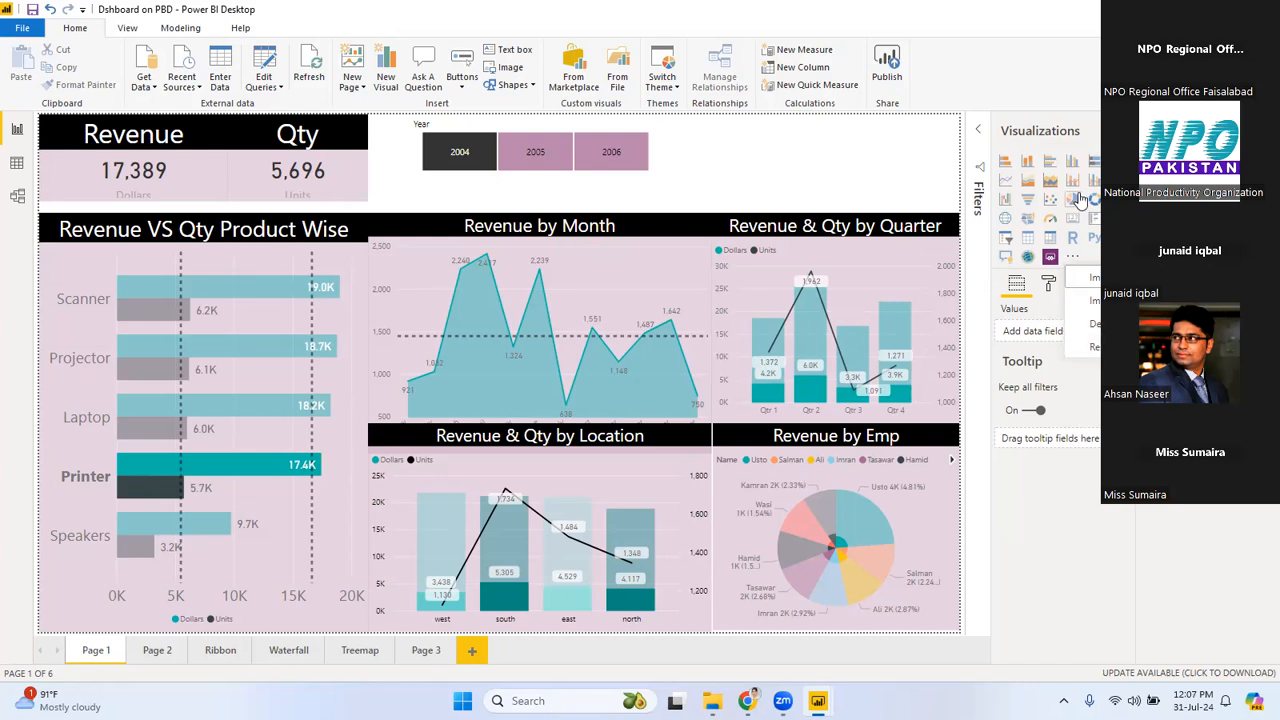
{"action": "left_click", "coordinate": [1048, 286]}
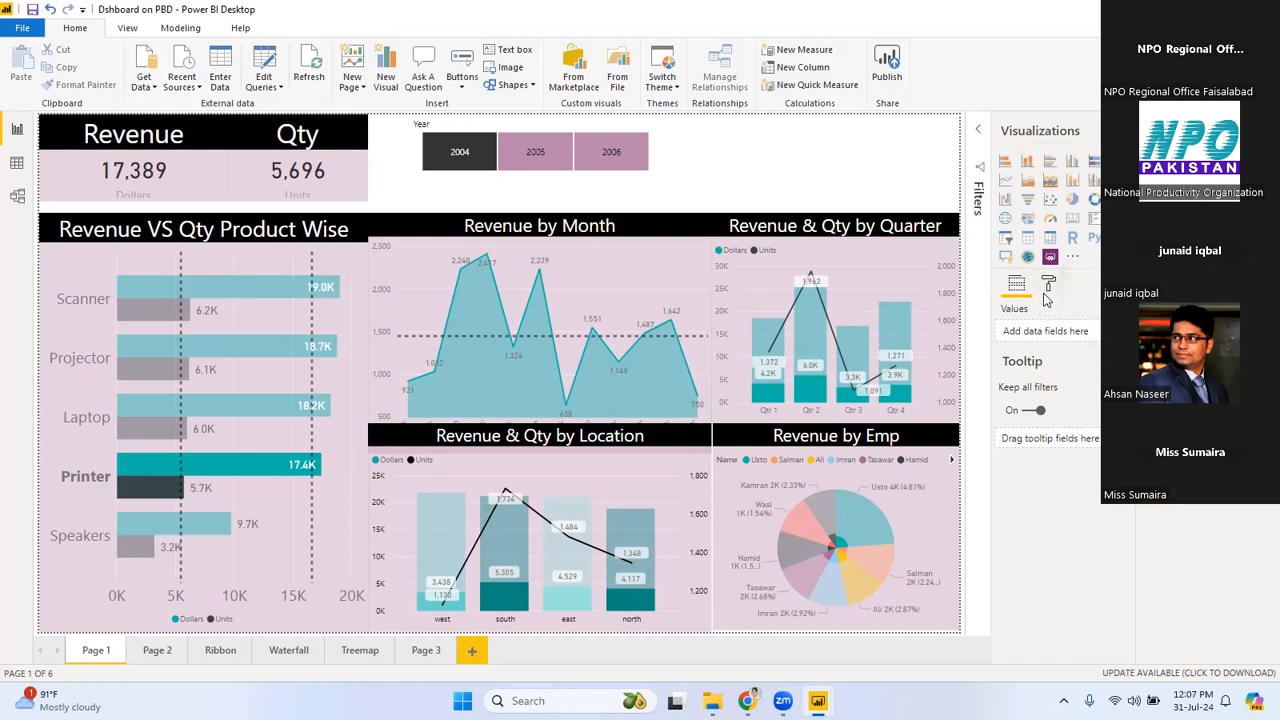
{"action": "left_click", "coordinate": [1016, 289]}
{"action": "left_click", "coordinate": [1049, 287]}
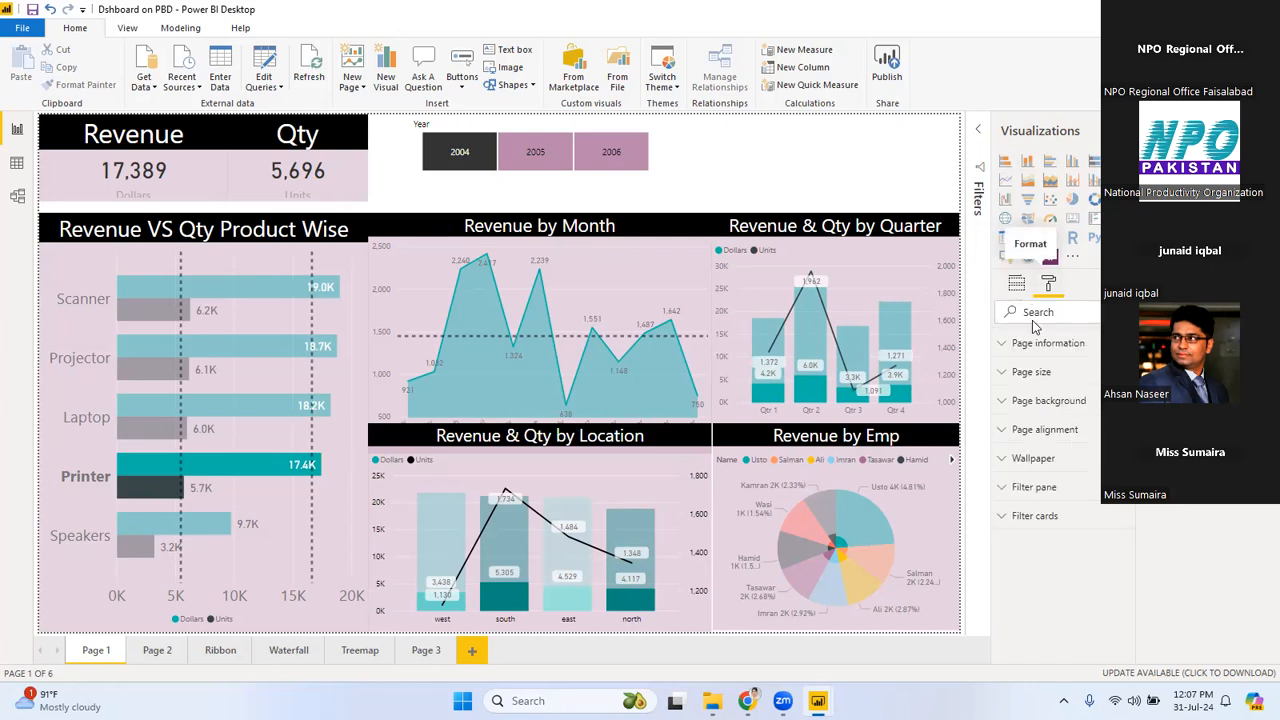